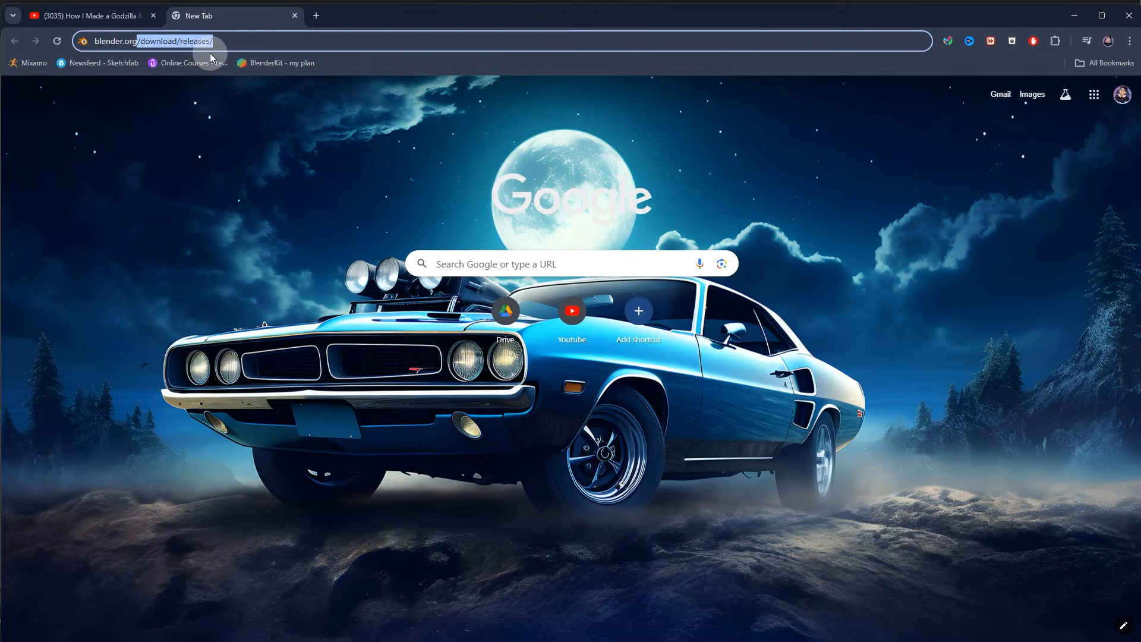
Open blender.org and look over the Blender 4.1 section of the home page.
key("BackSpace")
key("Return")
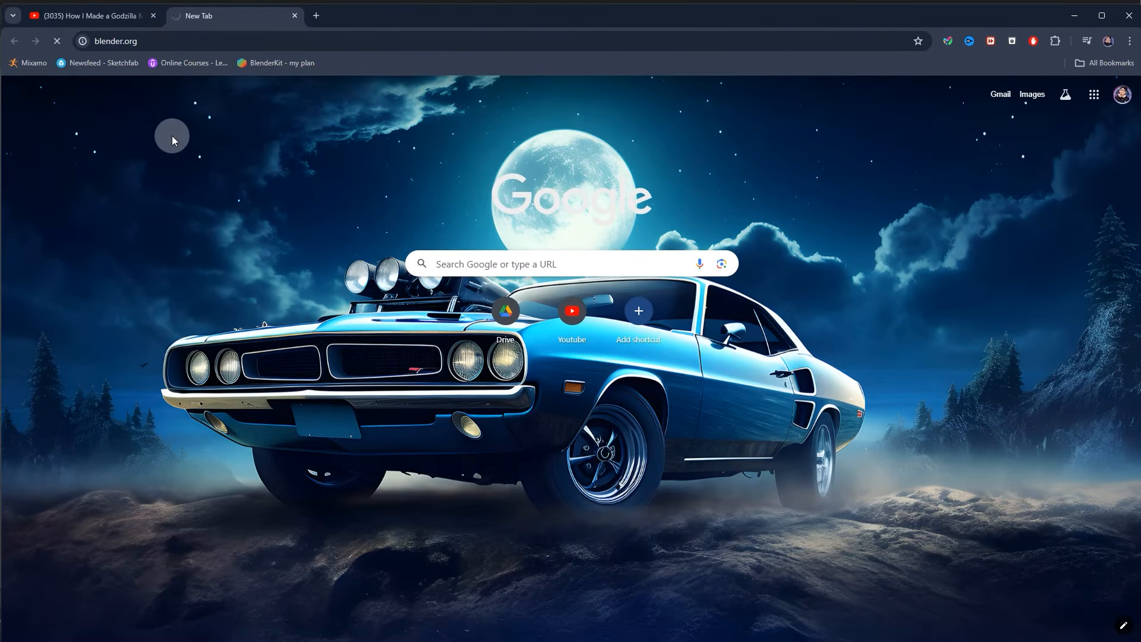
scroll(794, 297, "down", 2)
scroll(896, 229, "down", 8)
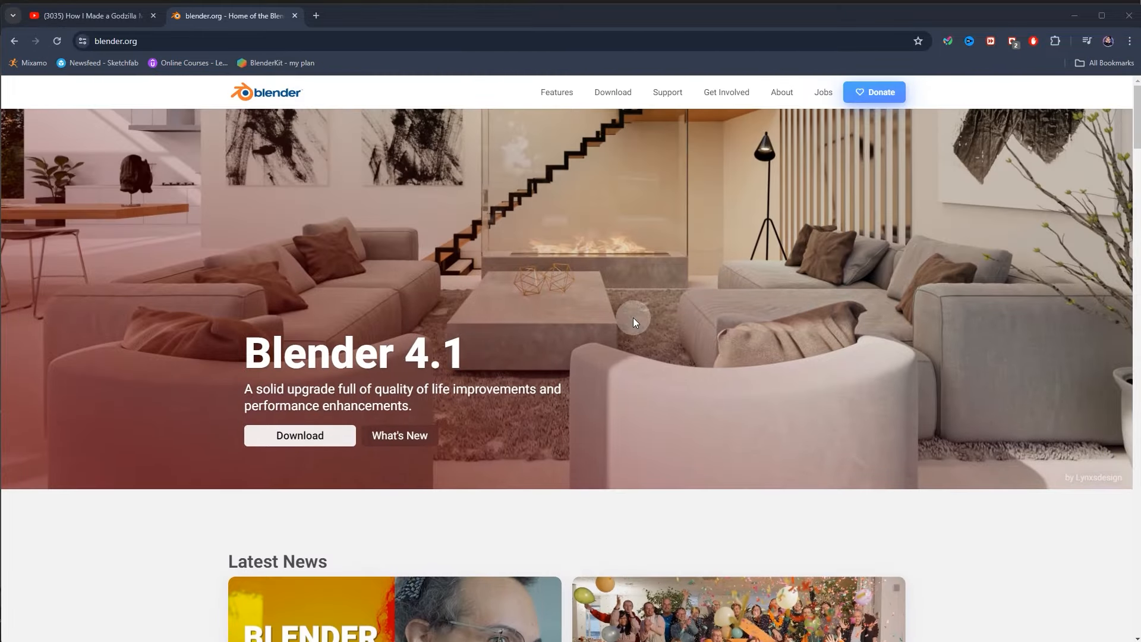
scroll(637, 301, "down", 7)
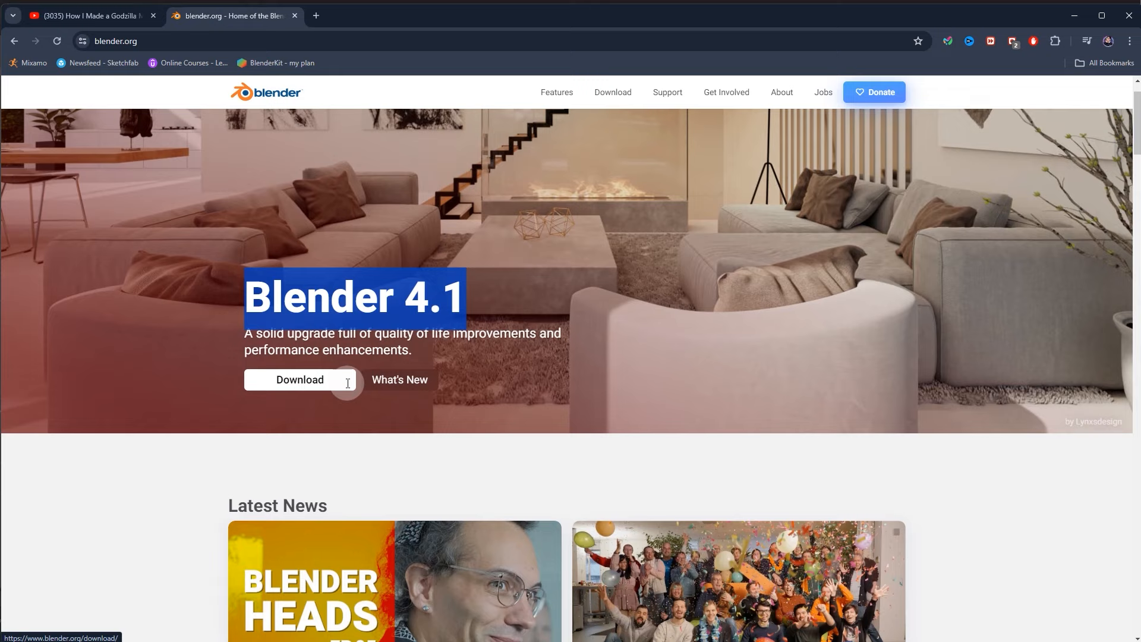
scroll(348, 381, "up", 1)
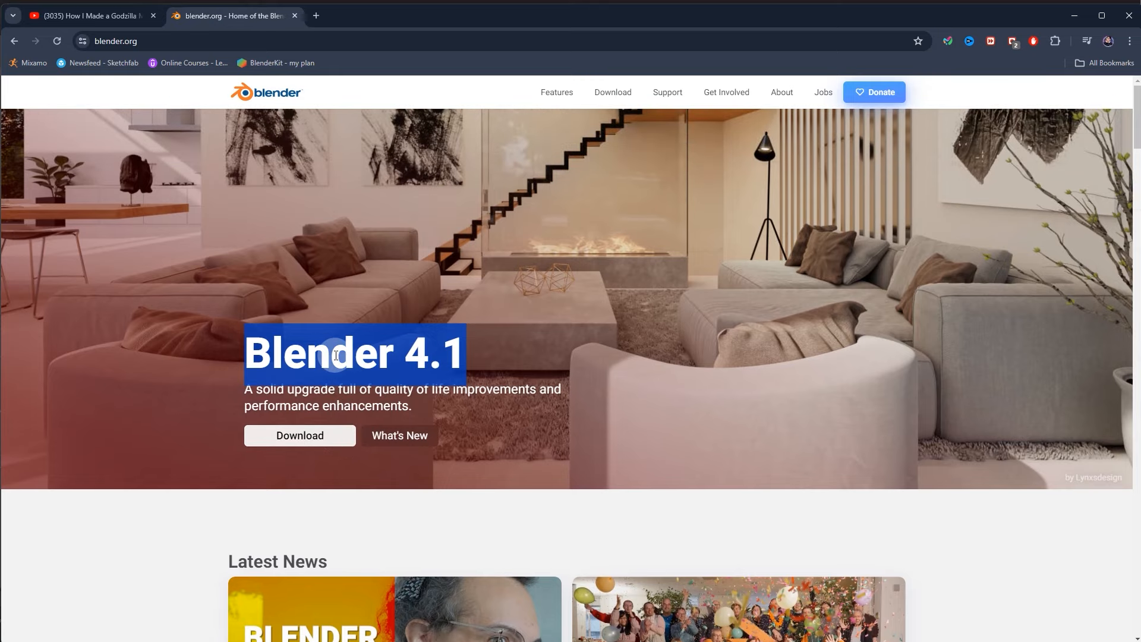
left_click(654, 298)
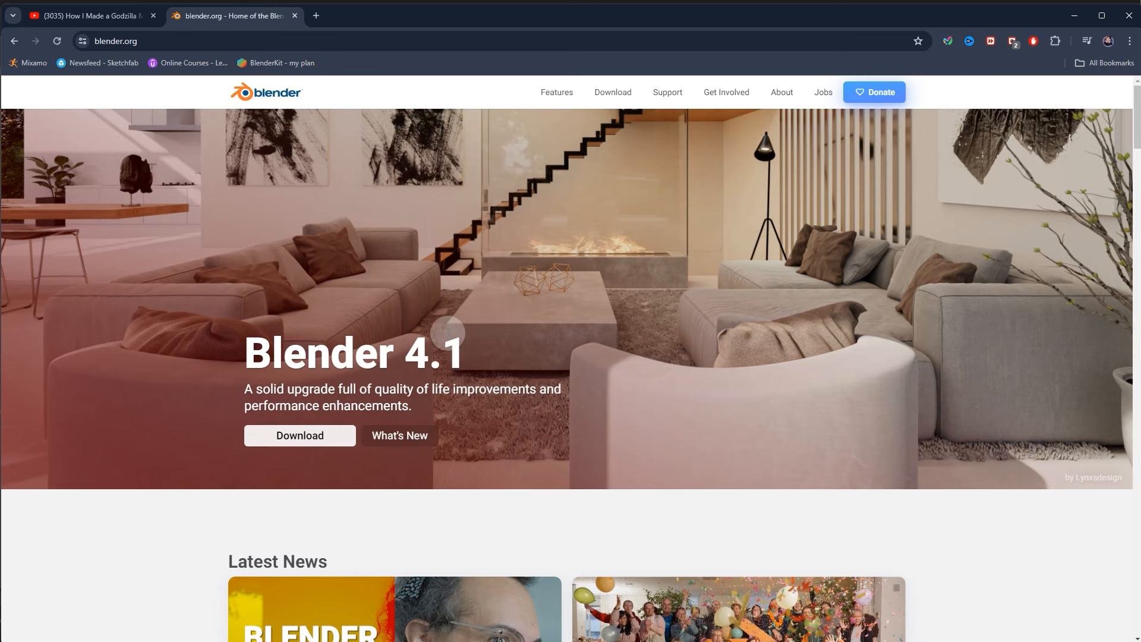
Start the Windows installer download of Blender 4.1.1 from the download page, and cancel saving it.
left_click(308, 438)
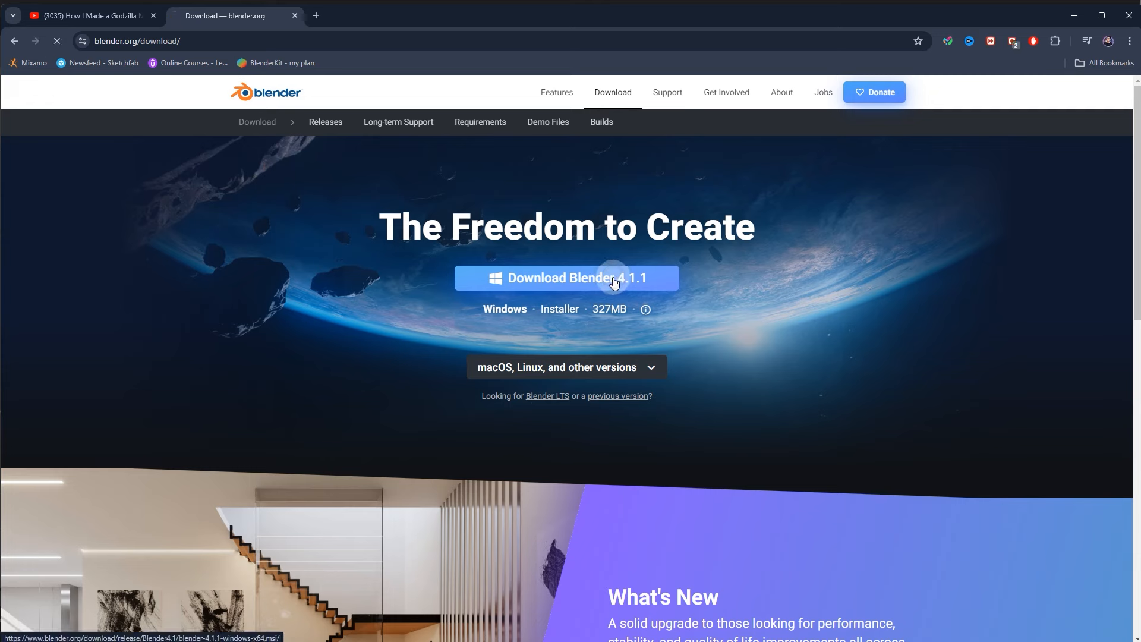
left_click(613, 282)
scroll(333, 178, "down", 1)
scroll(178, 119, "up", 1)
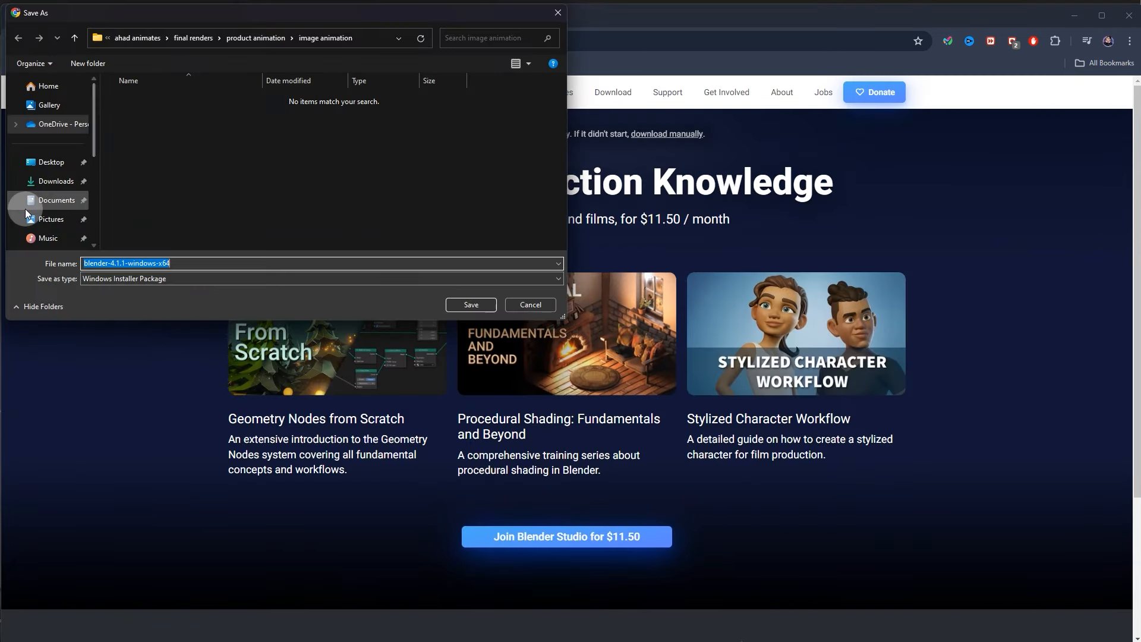
scroll(30, 202, "down", 4)
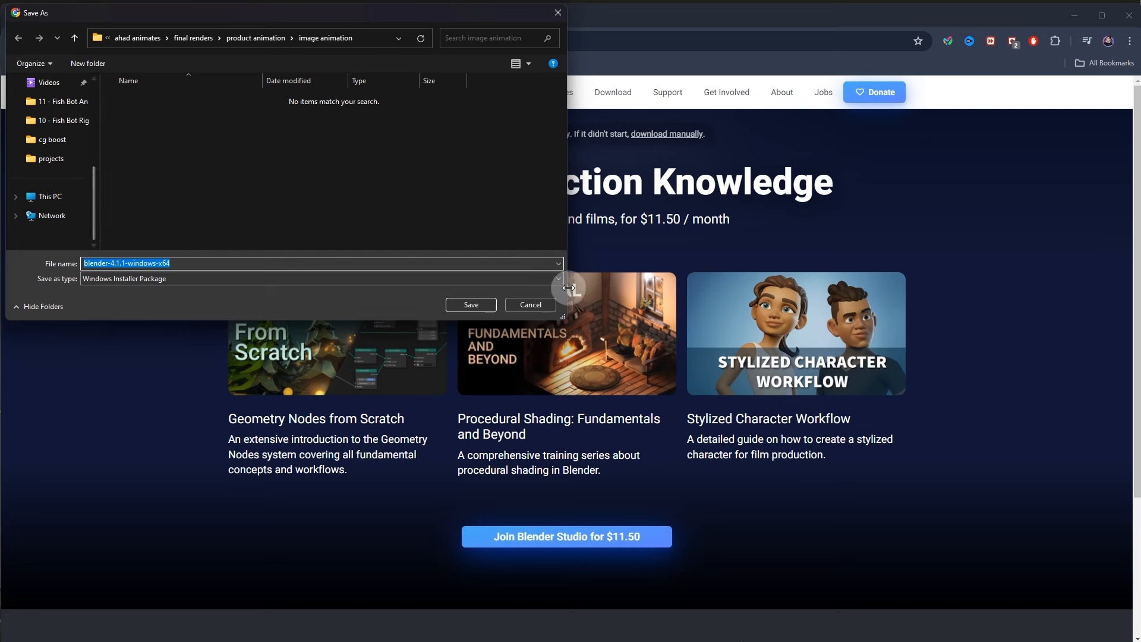
left_click(530, 304)
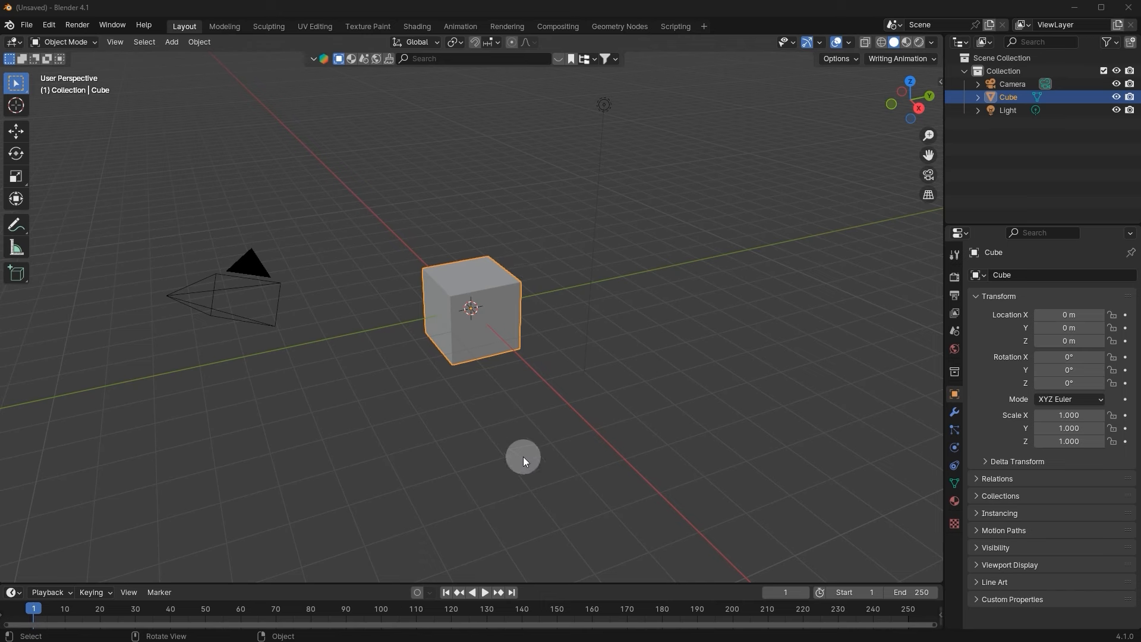
Orbit around the default cube to examine it from several sides and at ground level.
middle_click_drag(595, 262, 540, 269)
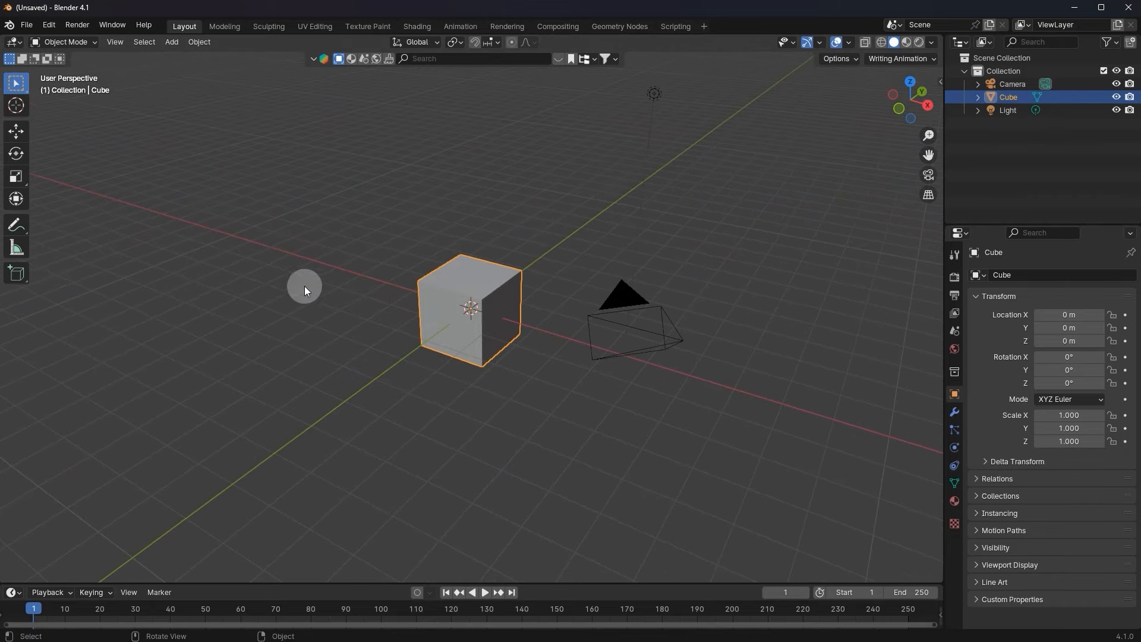
middle_click_drag(801, 445, 509, 413)
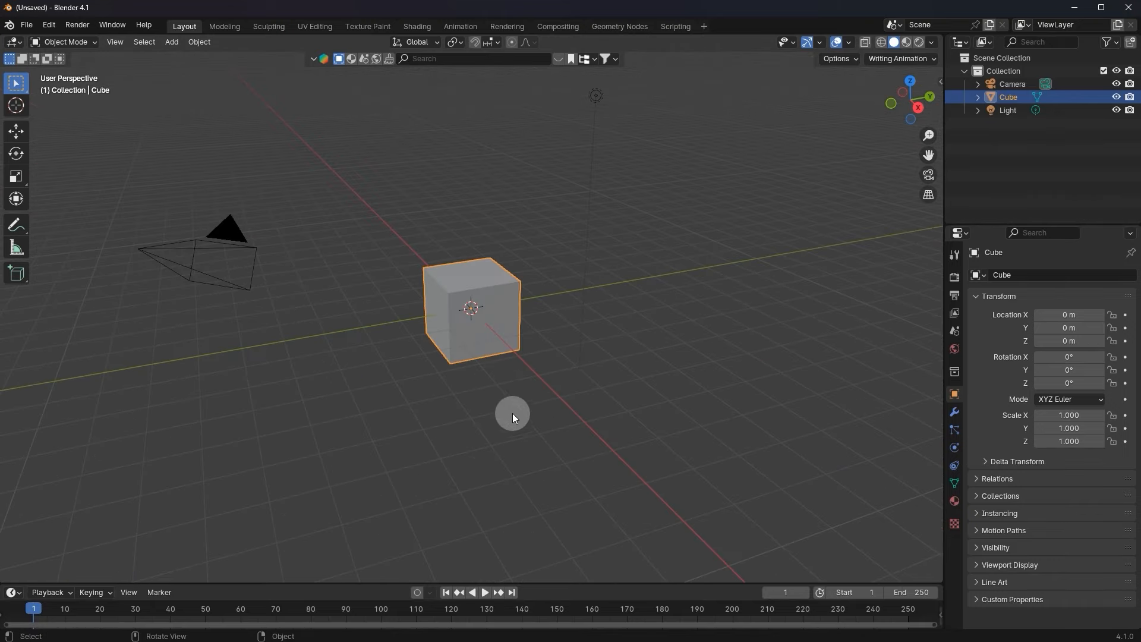
middle_click_drag(673, 346, 654, 327)
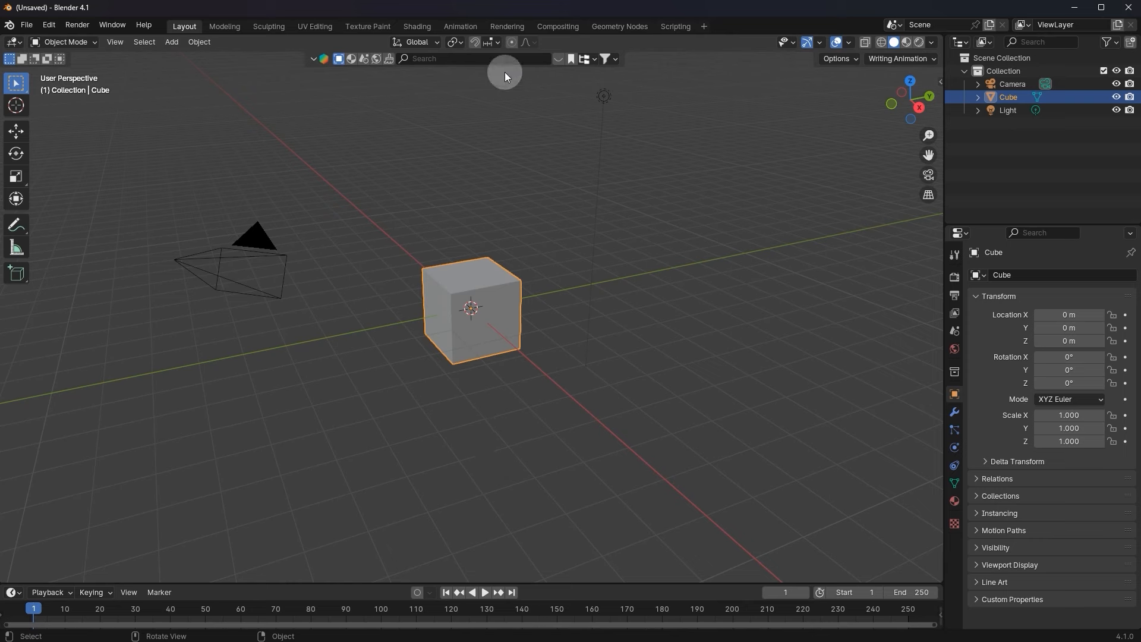
middle_click_drag(521, 187, 480, 81)
middle_click_drag(466, 405, 455, 272)
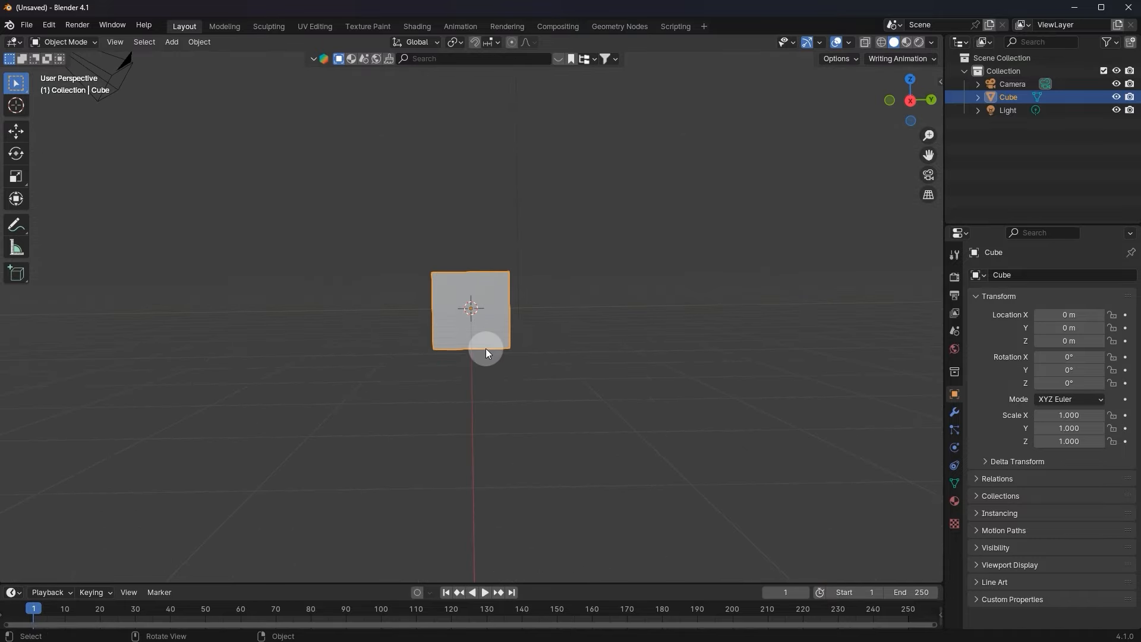
middle_click_drag(485, 344, 587, 305)
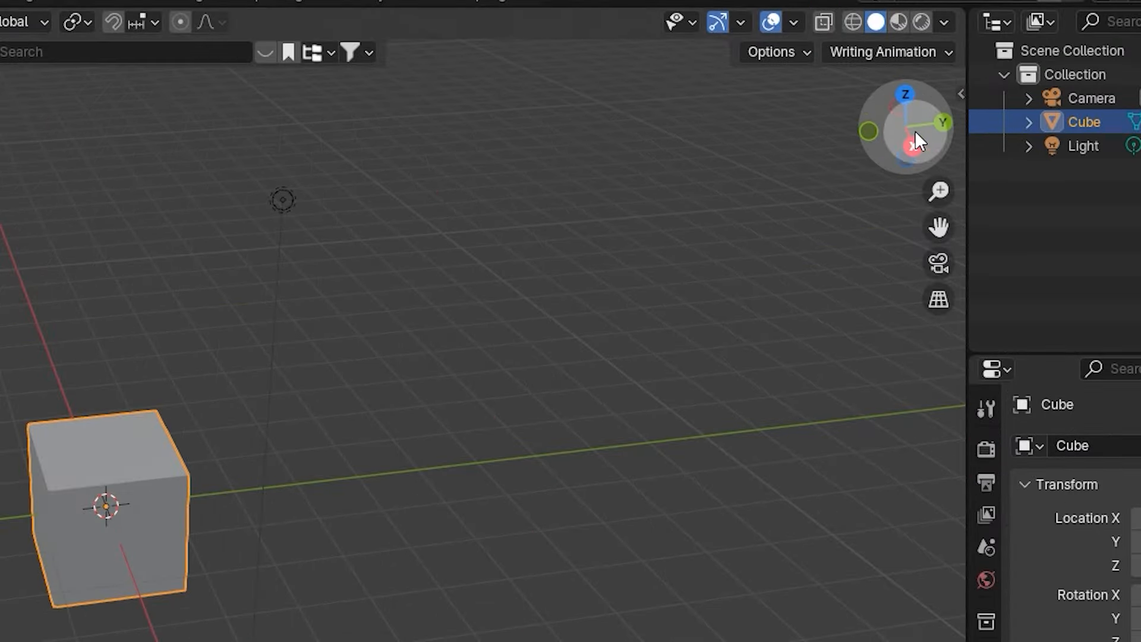
Orbit around the cube with the navigation gizmo and view it in the right, back and top orthographic views.
left_click_drag(917, 127, 903, 184)
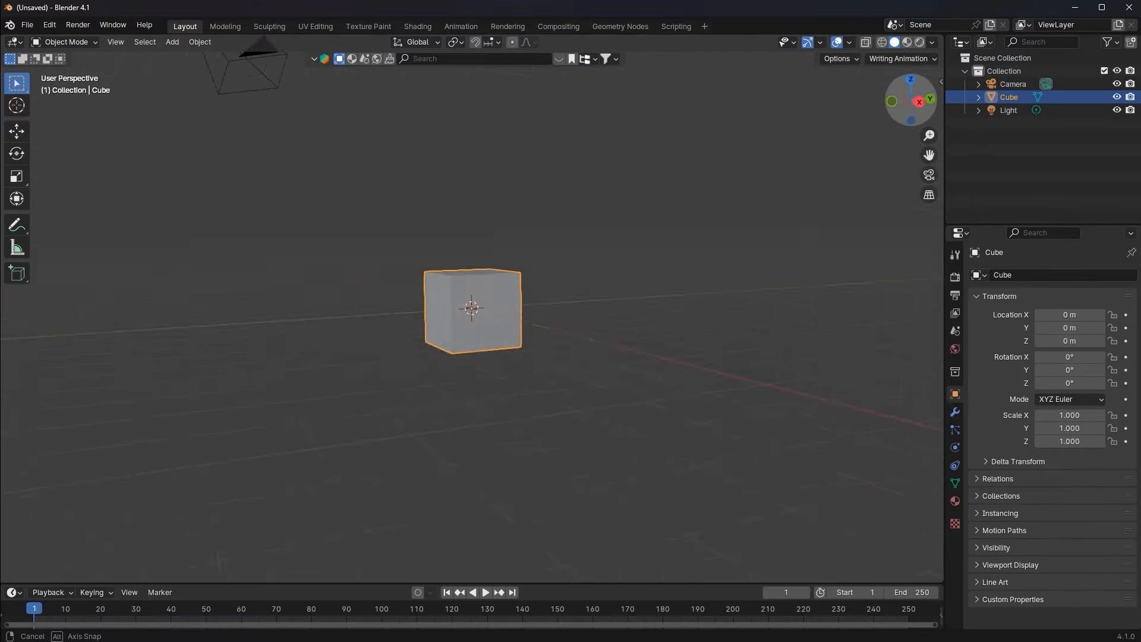
middle_click_drag(526, 277, 781, 148)
left_click(901, 112)
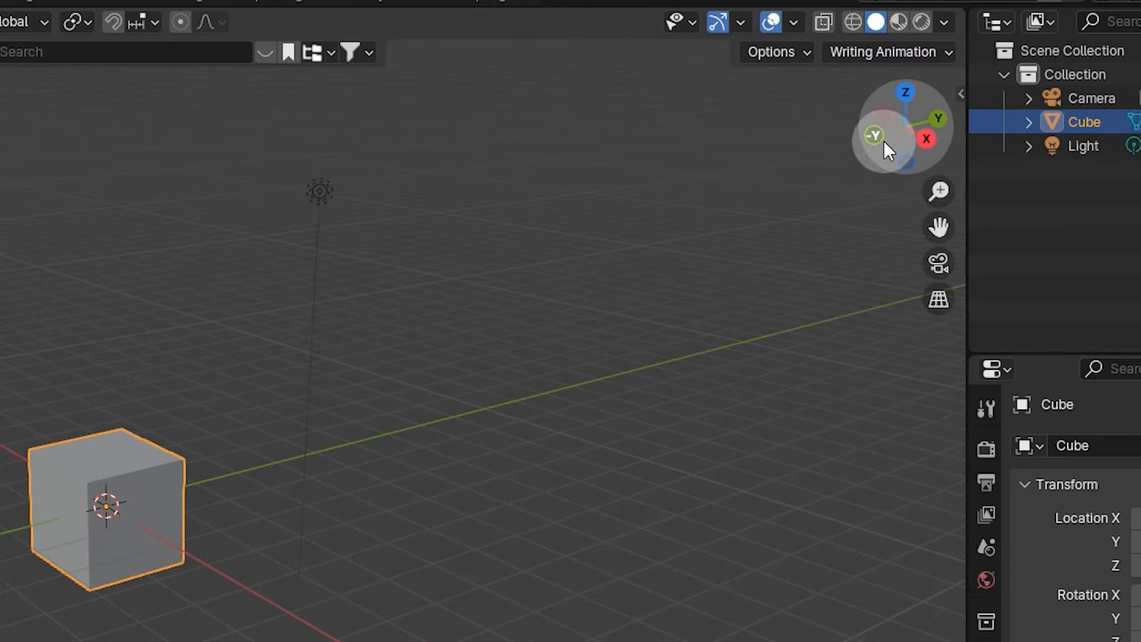
left_click(924, 138)
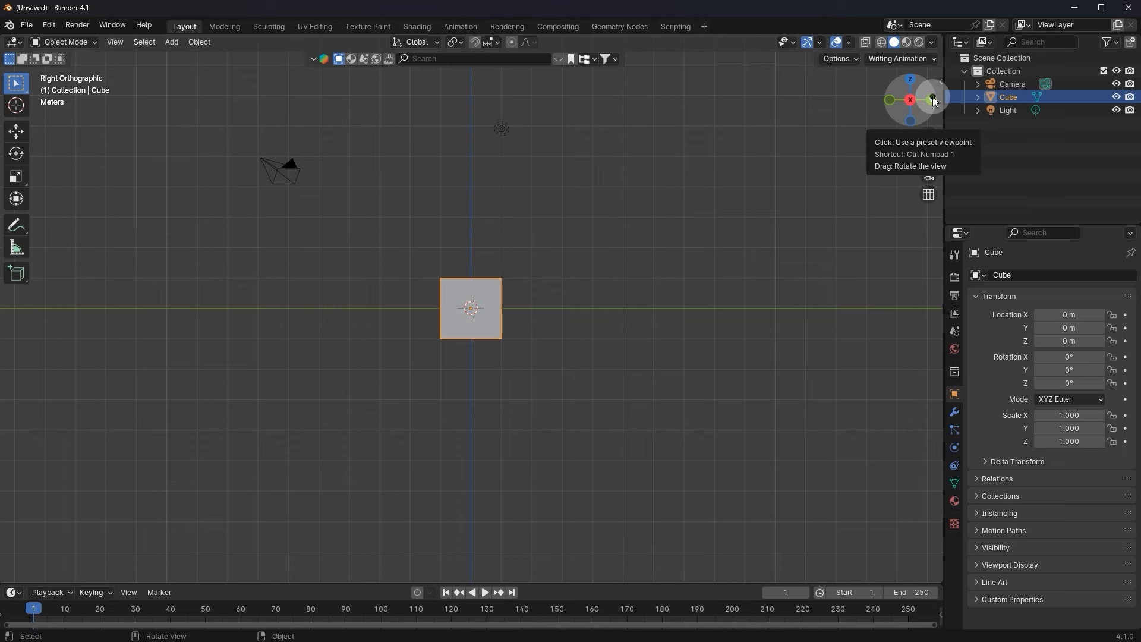
left_click(933, 96)
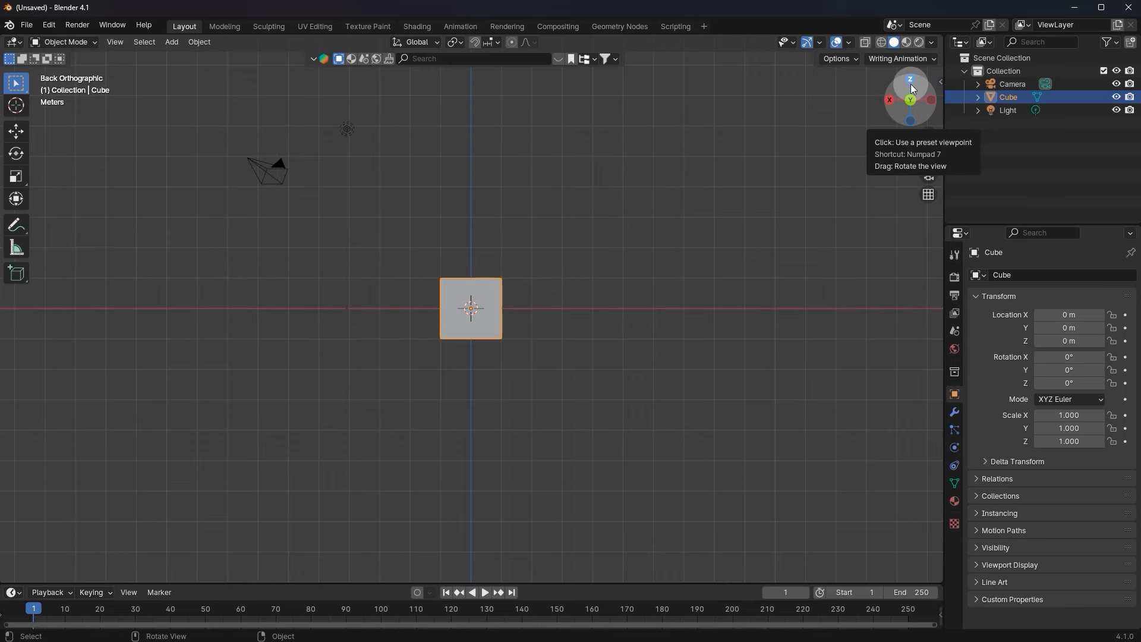
left_click(911, 83)
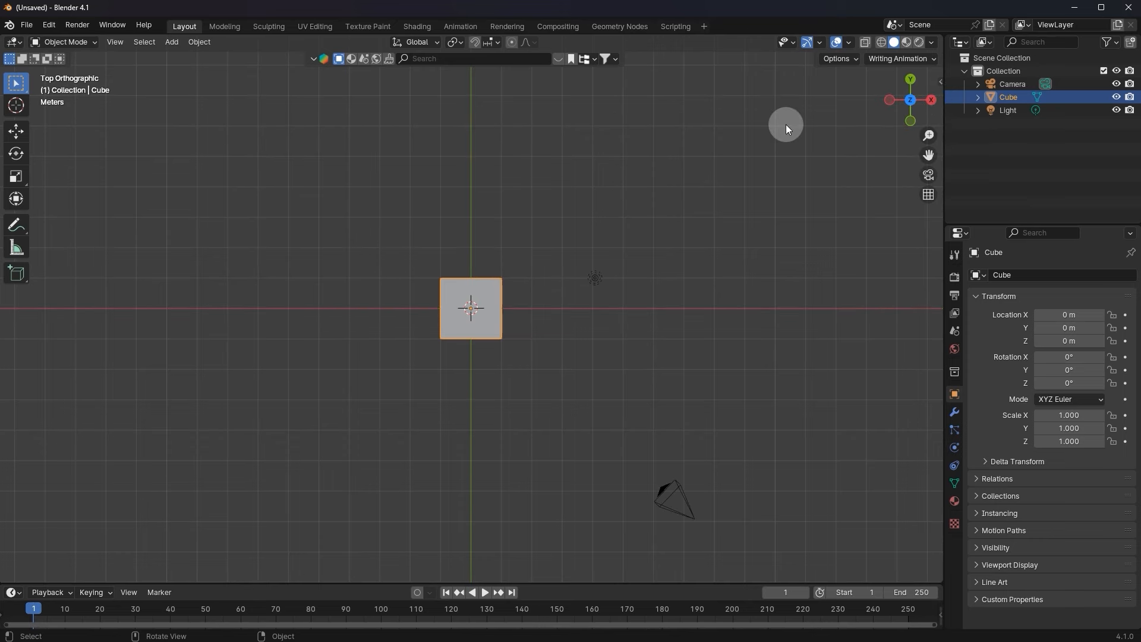
Switch through the front, right and top preset views of the cube, with stepped orbits in between.
key("KP_1")
key("KP_2")
key("KP_3")
key("KP_4")
key("KP_7")
Toggle the viewport's perspective/orthographic projection and examine the cube from nearer, farther and a different angle.
middle_click_drag(792, 131, 665, 280)
left_click(925, 196)
middle_click_drag(650, 320, 512, 336)
scroll(553, 314, "up", 5)
scroll(510, 334, "down", 5)
scroll(510, 323, "up", 3)
middle_click_drag(517, 305, 430, 312)
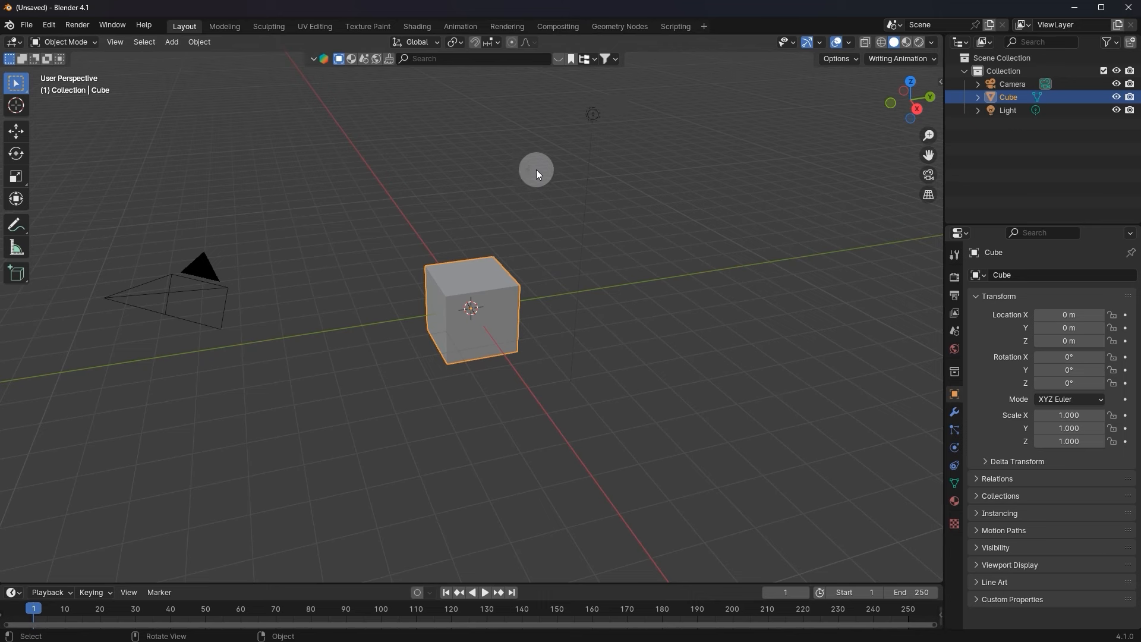
Select the camera, the light and the cube individually in the viewport, finishing with the cube selected.
right_click(184, 281)
key("Escape")
left_click(203, 270)
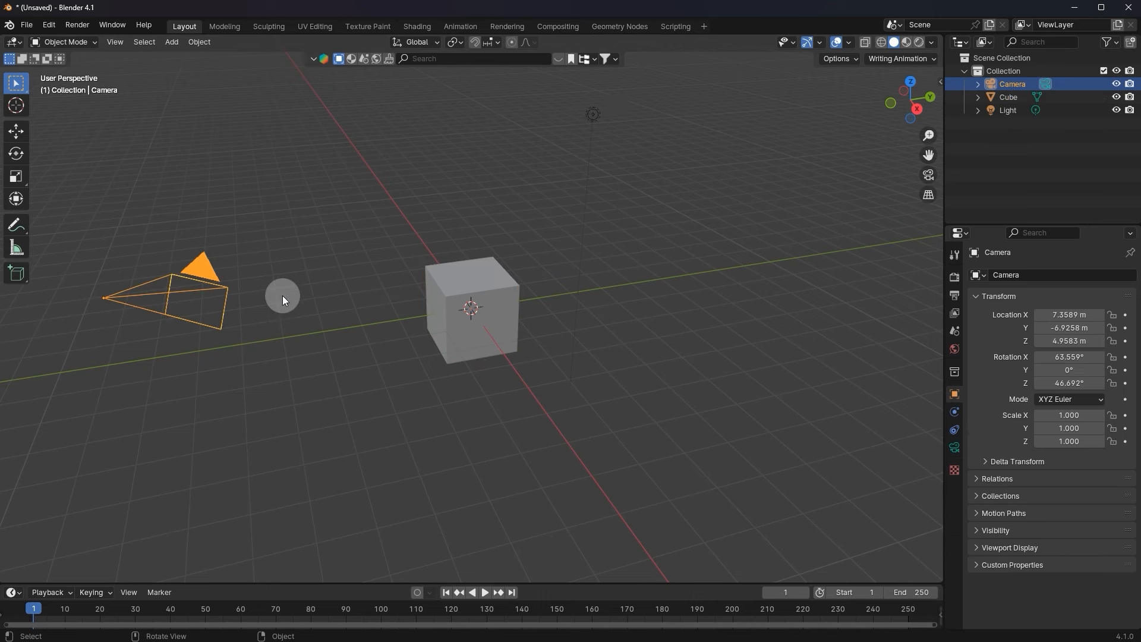
left_click(476, 290)
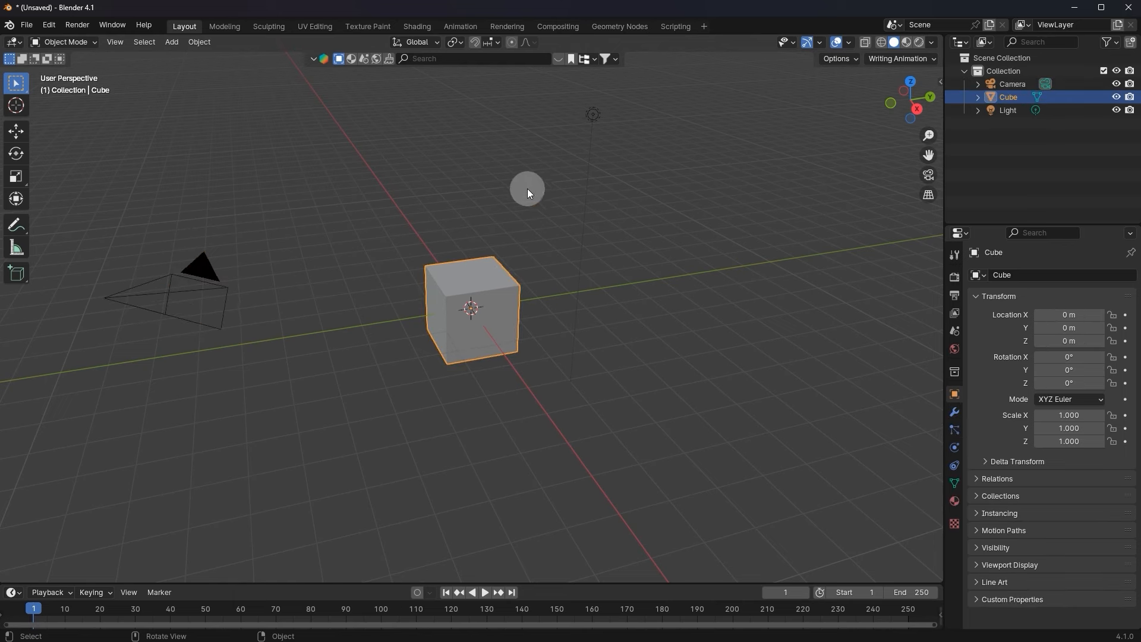
left_click(588, 114)
left_click(469, 314)
left_click(216, 276)
left_click(496, 297)
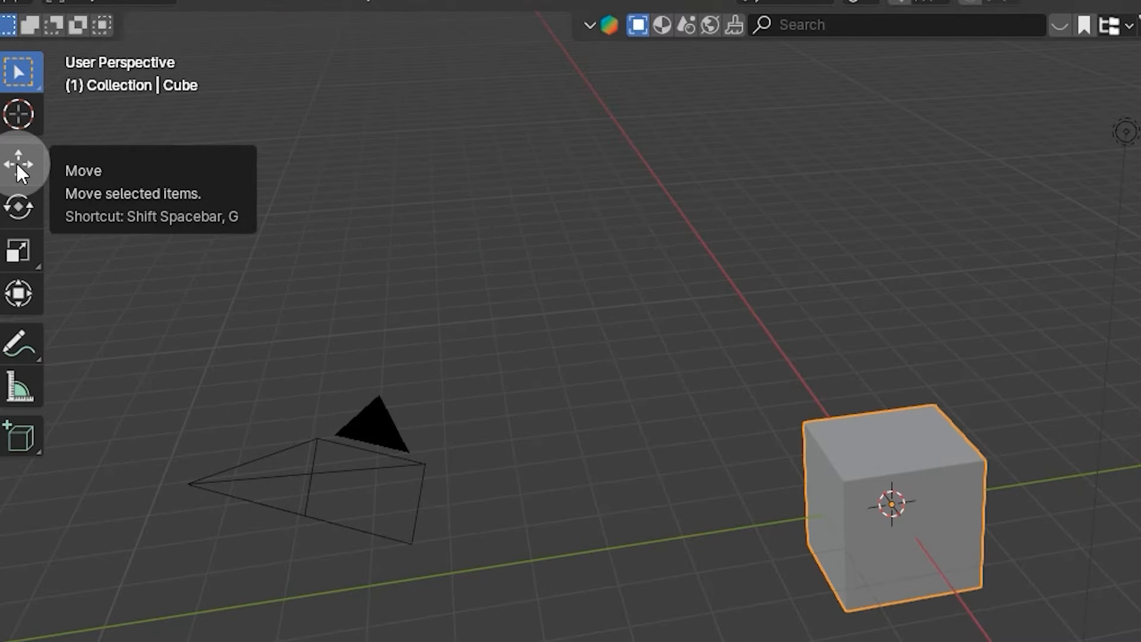
Move the cube along its axes and freely with the Move tool to about X -0.75 m, Y 0.32 m, Z -0.40 m.
left_click(16, 162)
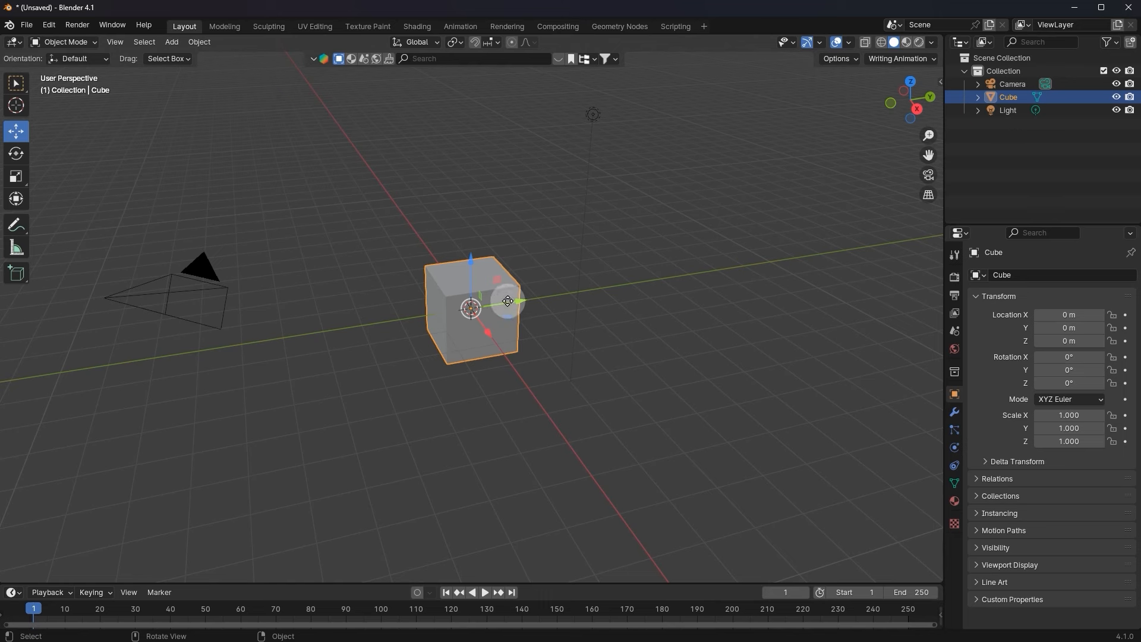
left_click_drag(505, 300, 529, 333)
left_click_drag(487, 252, 510, 303)
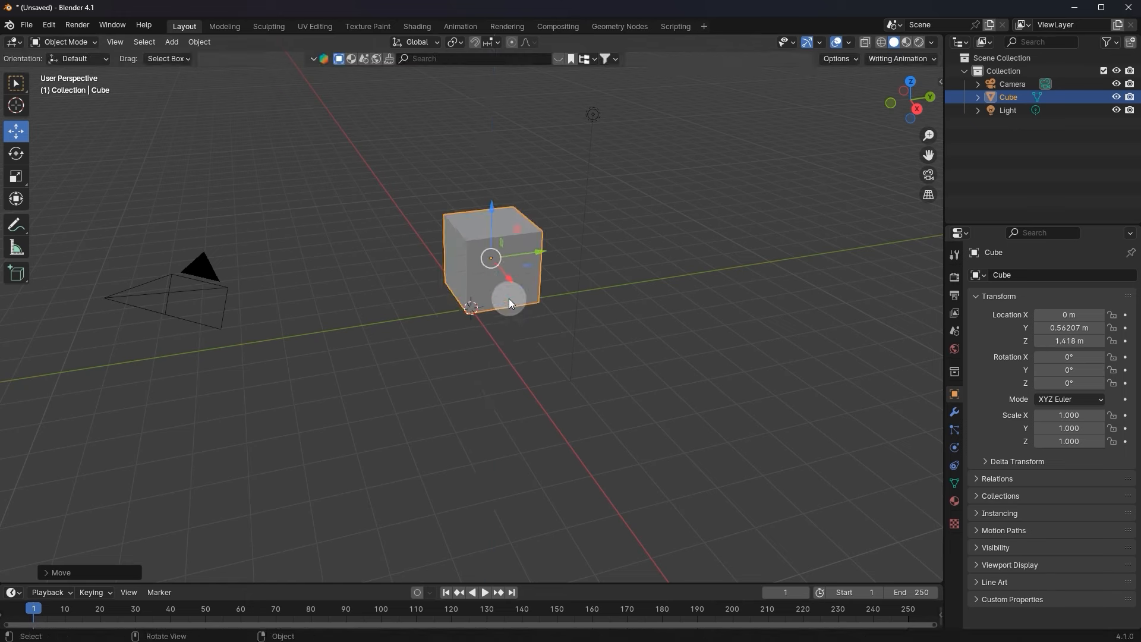
left_click_drag(494, 213, 480, 312)
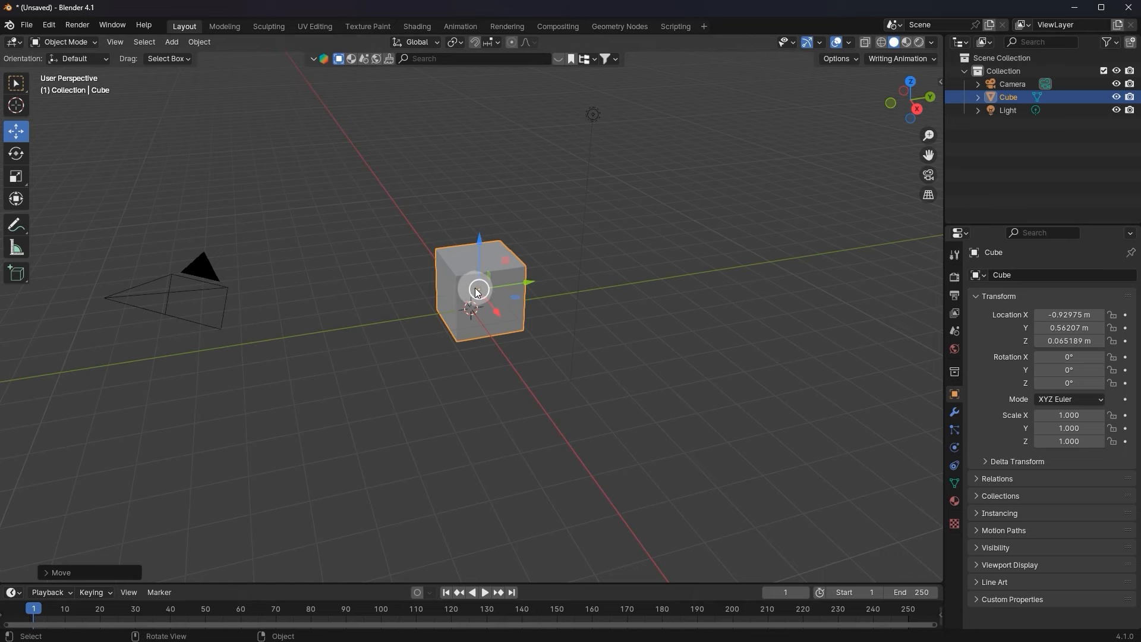
mouse_move(478, 292)
left_mouse_down()
mouse_move(374, 273)
mouse_move(400, 145)
mouse_move(435, 169)
mouse_move(631, 413)
mouse_move(484, 408)
mouse_move(501, 183)
mouse_move(219, 87)
mouse_move(571, 417)
mouse_move(581, 372)
mouse_move(484, 299)
mouse_move(470, 301)
mouse_move(480, 308)
left_mouse_up()
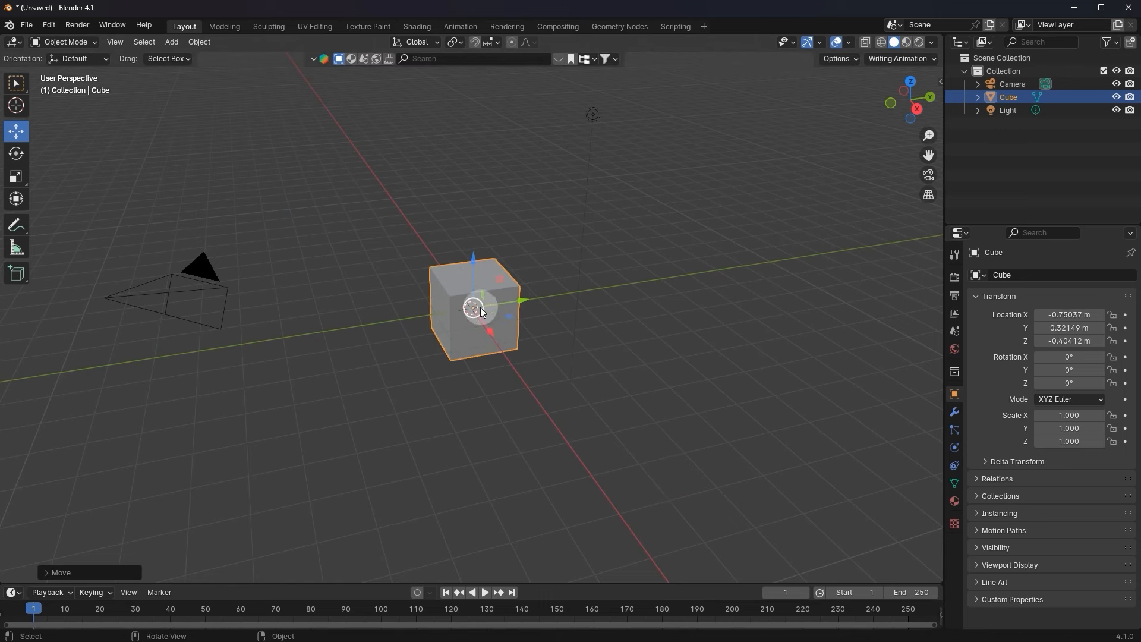
Move the cube with the Move gizmo's plane handles to about X -0.76 m, Y 0.32 m, Z 0.13 m.
scroll(505, 275, "up", 5)
middle_click_drag(567, 321, 480, 325)
scroll(479, 325, "up", 1)
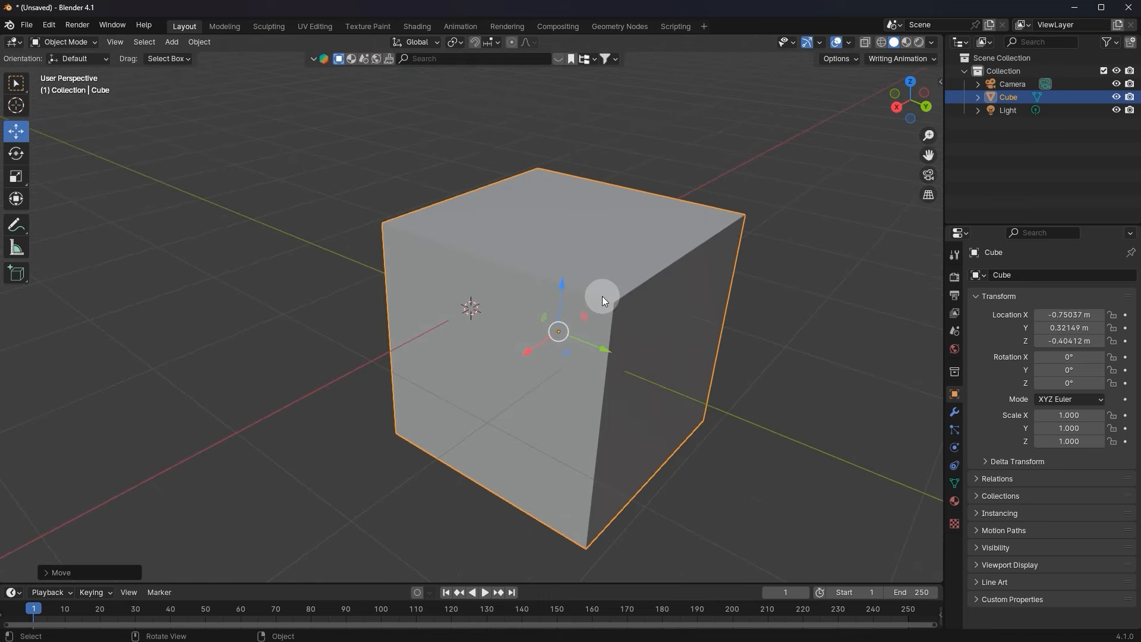
scroll(576, 345, "down", 4)
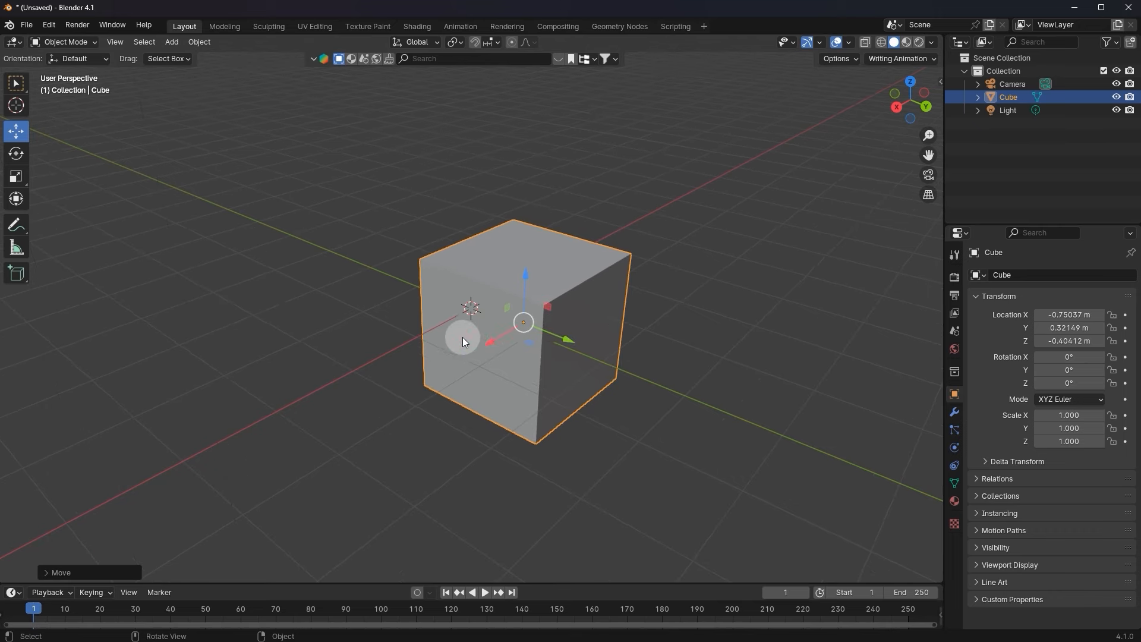
scroll(561, 334, "down", 2)
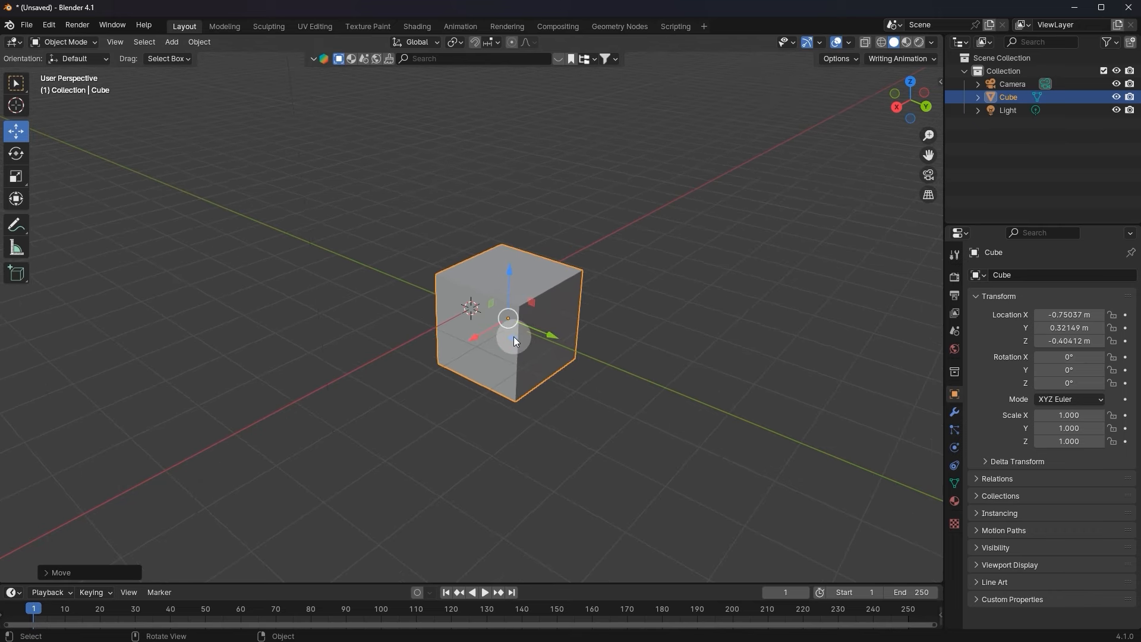
left_click_drag(514, 338, 515, 287)
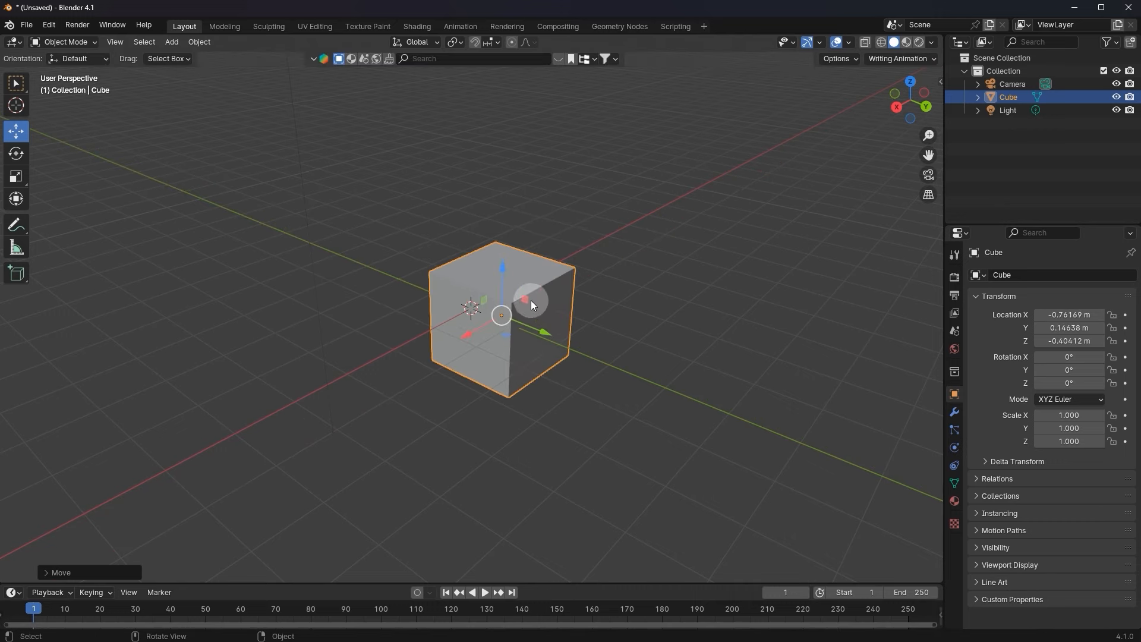
left_click_drag(522, 298, 500, 282)
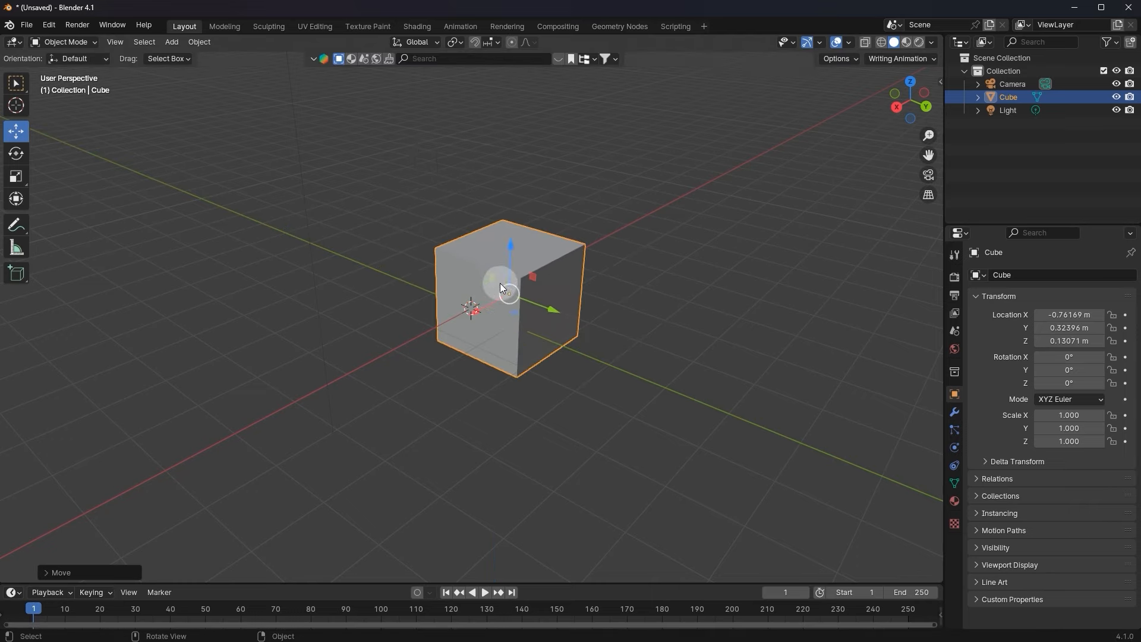
Rotate the cube around its axes with the Rotate tool to about X -1182°, Y 11°, Z 662°.
middle_click_drag(415, 241, 468, 249)
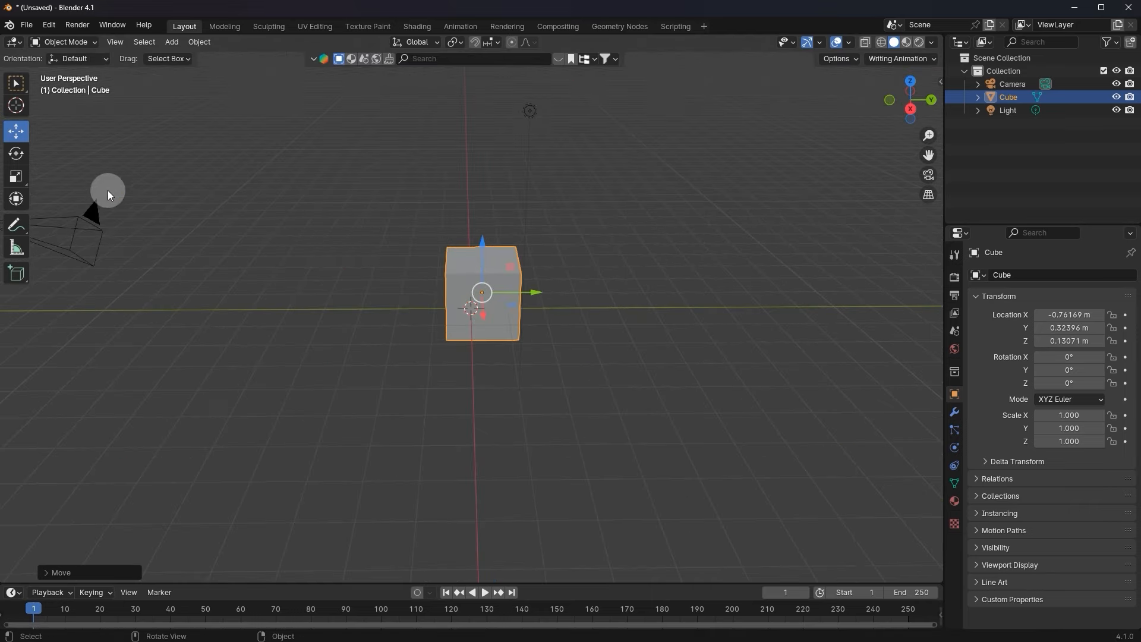
left_click(20, 215)
scroll(991, 435, "up", 4)
middle_click_drag(991, 434, 1017, 435)
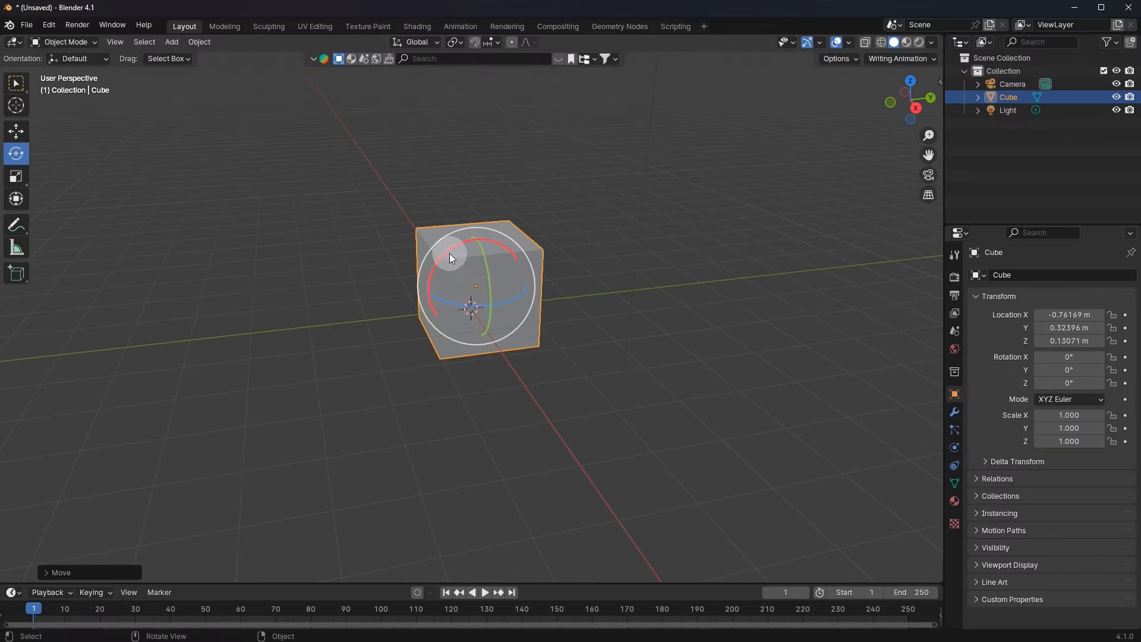
left_click_drag(433, 265, 481, 272)
left_click_drag(433, 301, 506, 280)
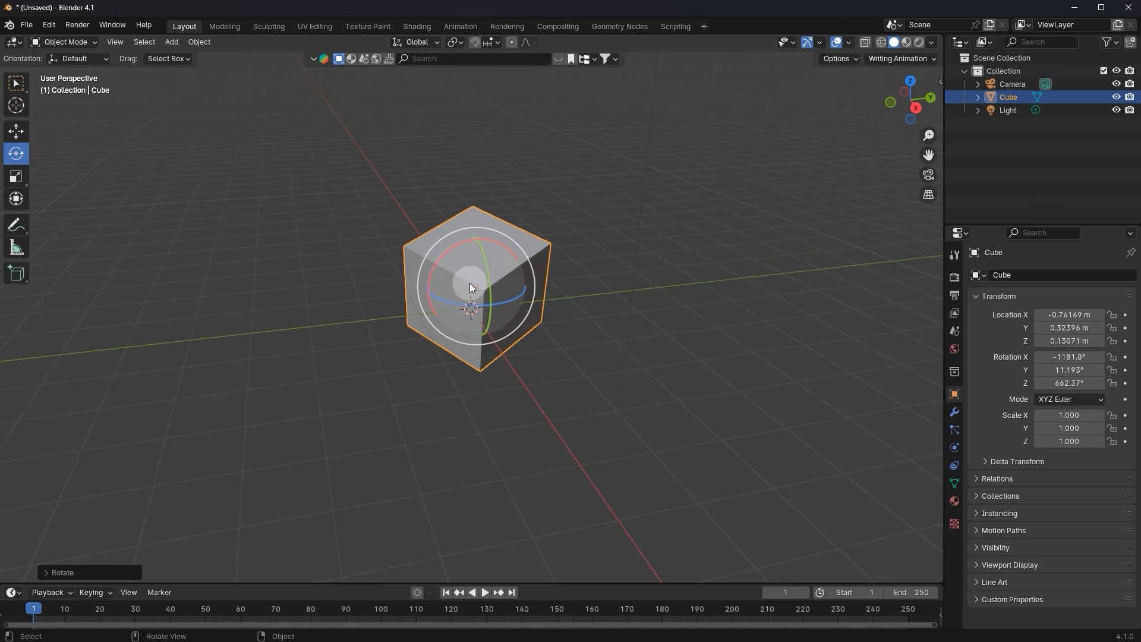
Rotate the cube freely to about X -1094°, Y -24°, Z 615° and scale it to about X 0.54, Y 0.76, Z 0.58.
left_click_drag(458, 276, 517, 279)
left_click(16, 176)
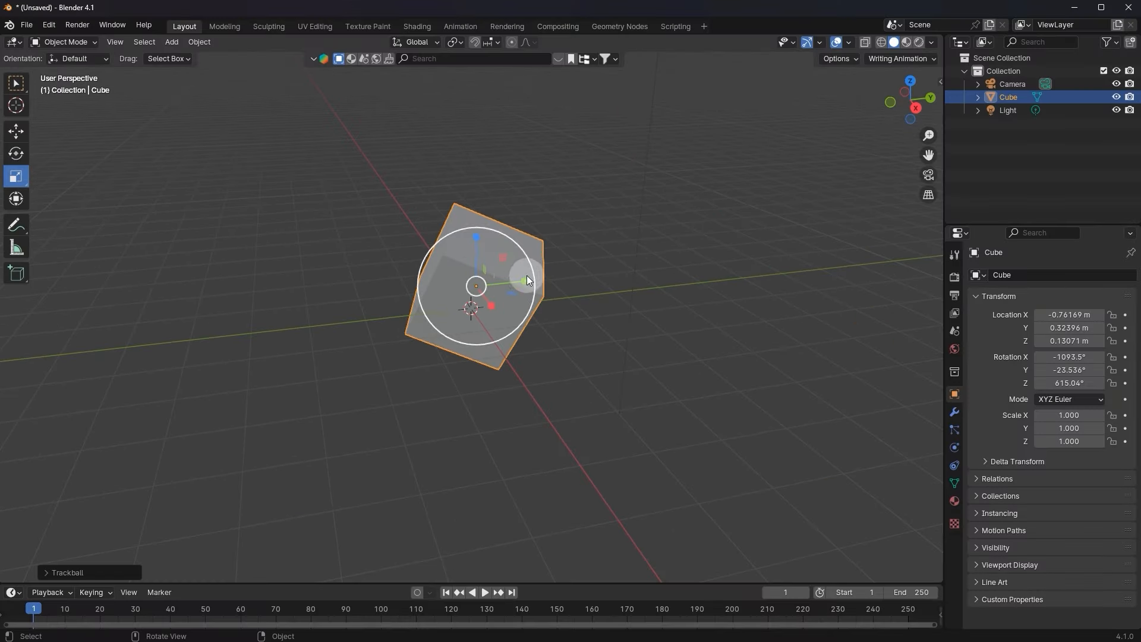
mouse_move(525, 282)
left_mouse_down()
mouse_move(488, 269)
mouse_move(520, 282)
left_mouse_up()
left_click_drag(473, 240, 478, 218)
left_click_drag(479, 285, 502, 288)
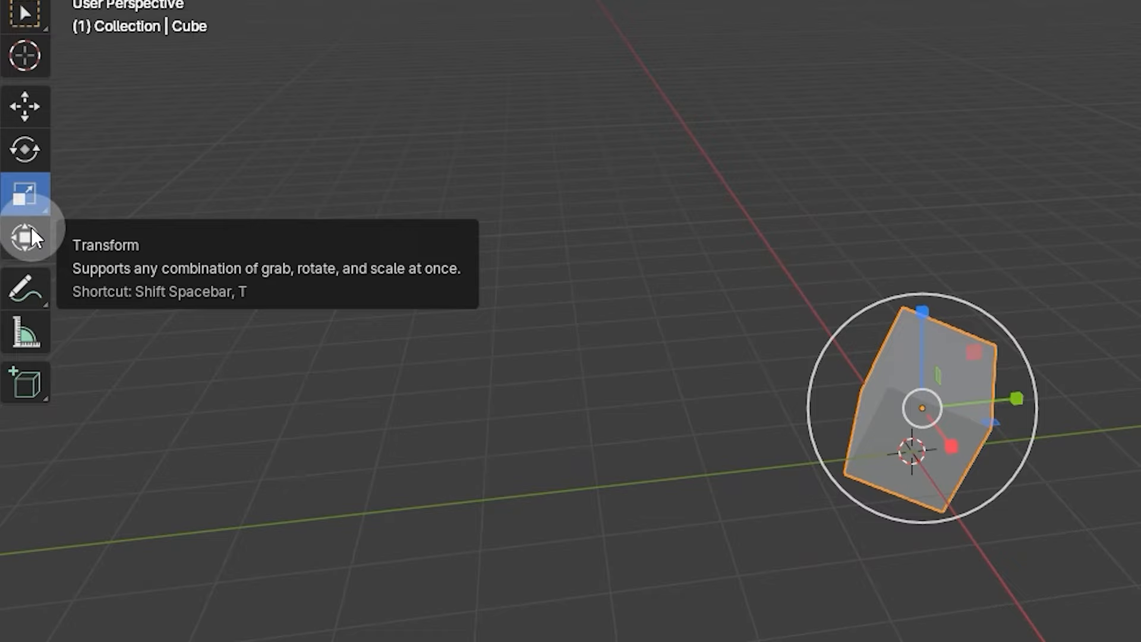
Rotate the cube with the combined Transform tool to about X -1246°, Y 66°, Z 486°.
left_click(16, 199)
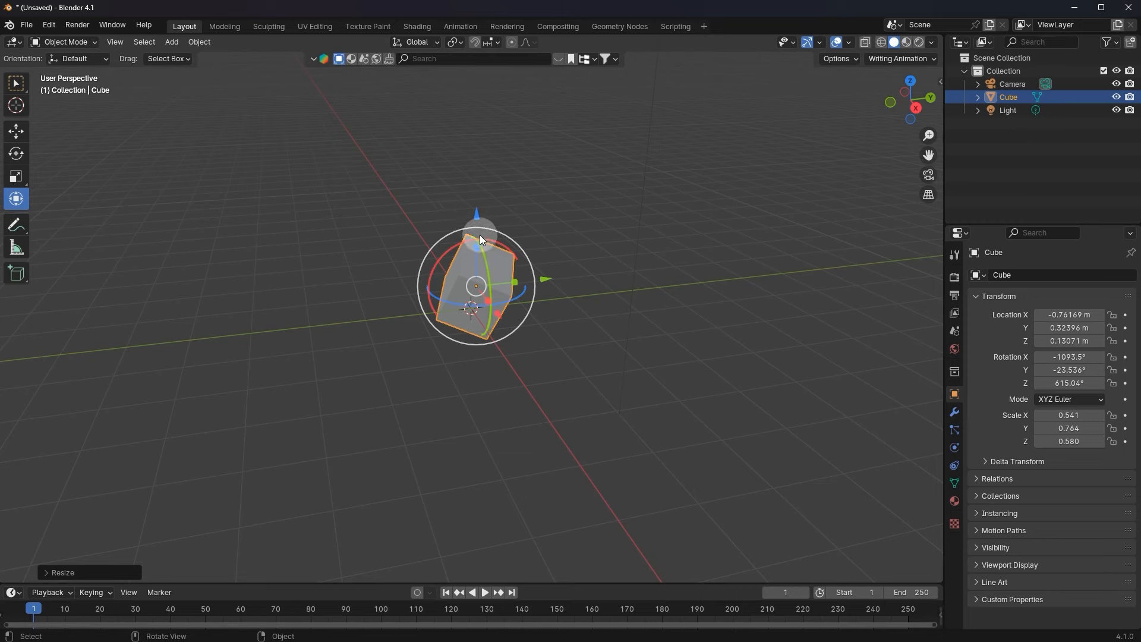
left_click_drag(449, 251, 489, 333)
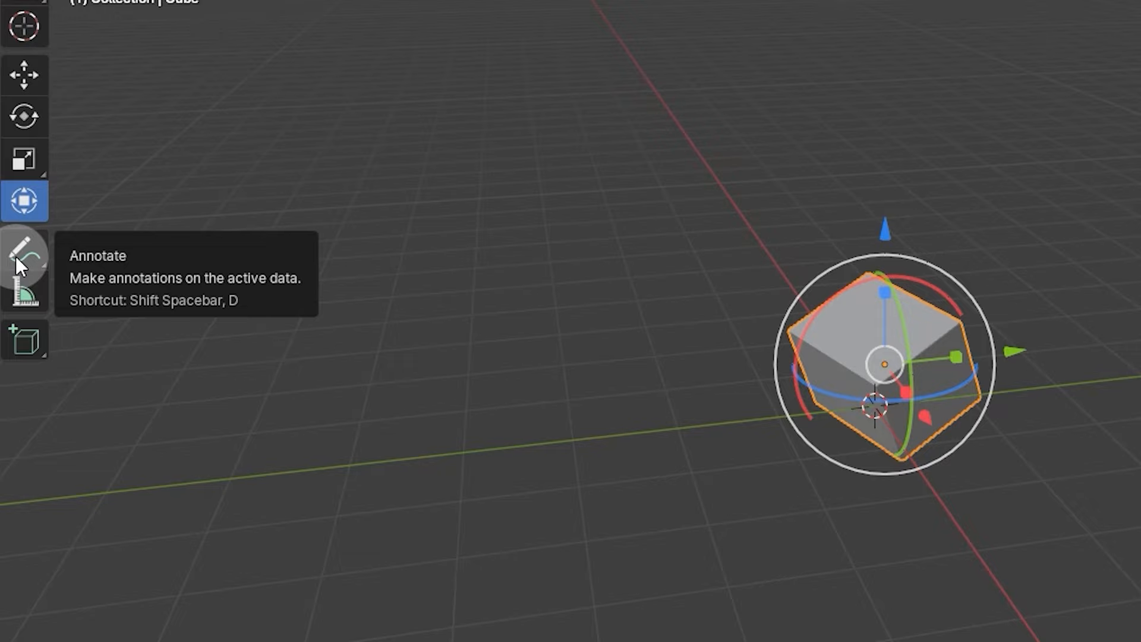
Draw several freehand annotation strokes across the viewport with the Annotate tool.
left_click(16, 257)
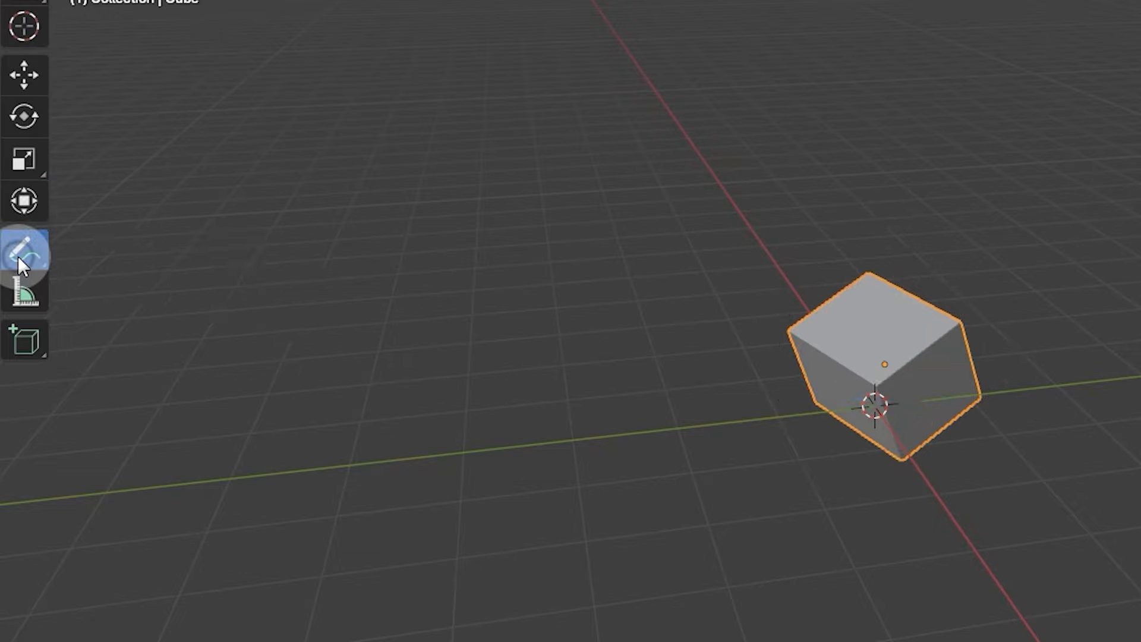
mouse_move(377, 185)
left_mouse_down()
mouse_move(573, 267)
mouse_move(545, 319)
left_mouse_up()
left_click_drag(493, 288, 580, 426)
mouse_move(647, 383)
left_mouse_down()
mouse_move(634, 436)
mouse_move(569, 421)
left_mouse_up()
left_click_drag(513, 380, 484, 460)
mouse_move(274, 358)
left_mouse_down()
mouse_move(529, 300)
mouse_move(427, 330)
mouse_move(476, 446)
mouse_move(545, 492)
mouse_move(555, 407)
mouse_move(509, 209)
mouse_move(591, 489)
mouse_move(573, 391)
mouse_move(658, 212)
mouse_move(629, 211)
mouse_move(625, 335)
mouse_move(661, 287)
mouse_move(531, 576)
mouse_move(410, 340)
mouse_move(326, 138)
mouse_move(351, 279)
mouse_move(334, 331)
mouse_move(272, 364)
left_mouse_up()
Measure distances in the viewport around the cube with the Measure tool.
left_click(32, 297)
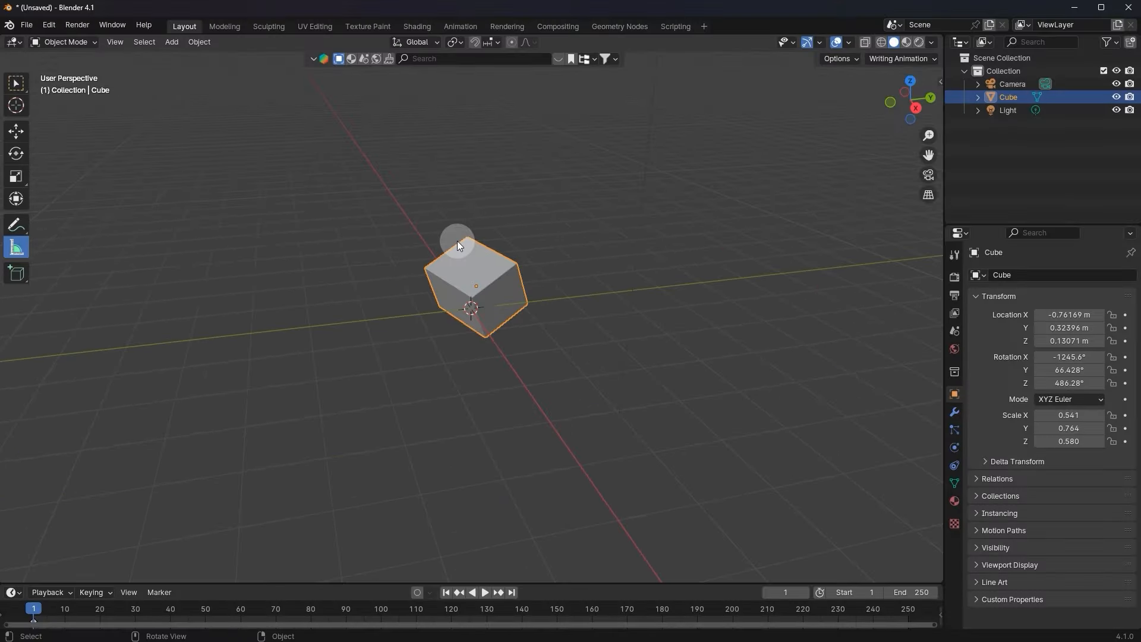
left_click_drag(857, 285, 935, 356)
left_click_drag(500, 279, 504, 286)
Draw a new box on the grid beside the cube with the Add Cube tool, centred at about X 1.02 m, Y -3.33 m, Z 0.96 m.
left_click(16, 275)
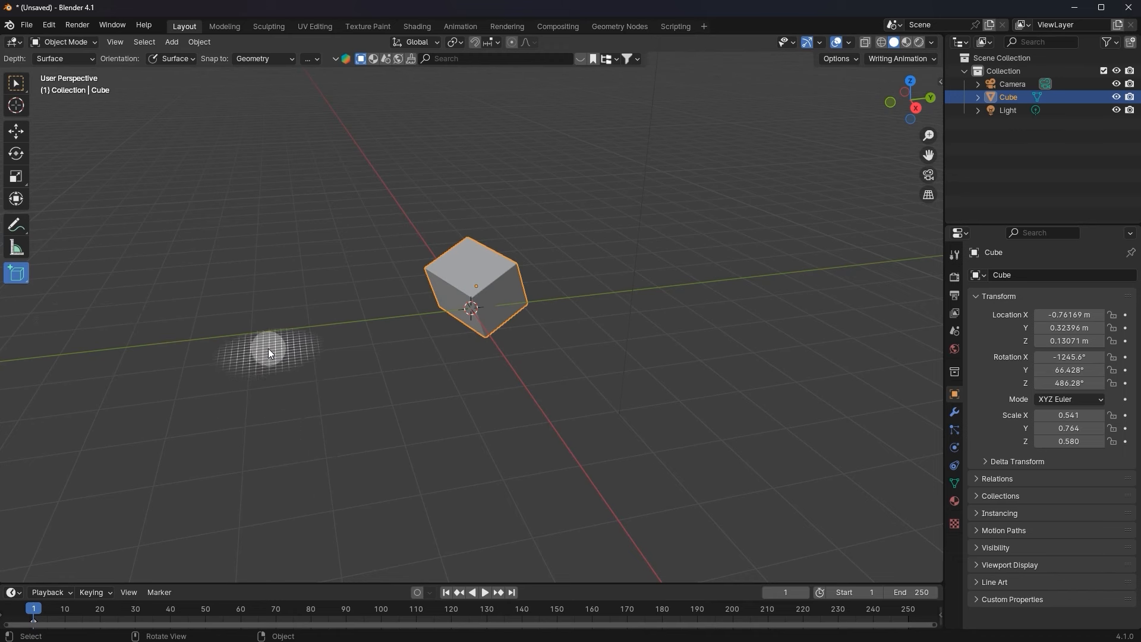
left_click_drag(224, 316, 380, 403)
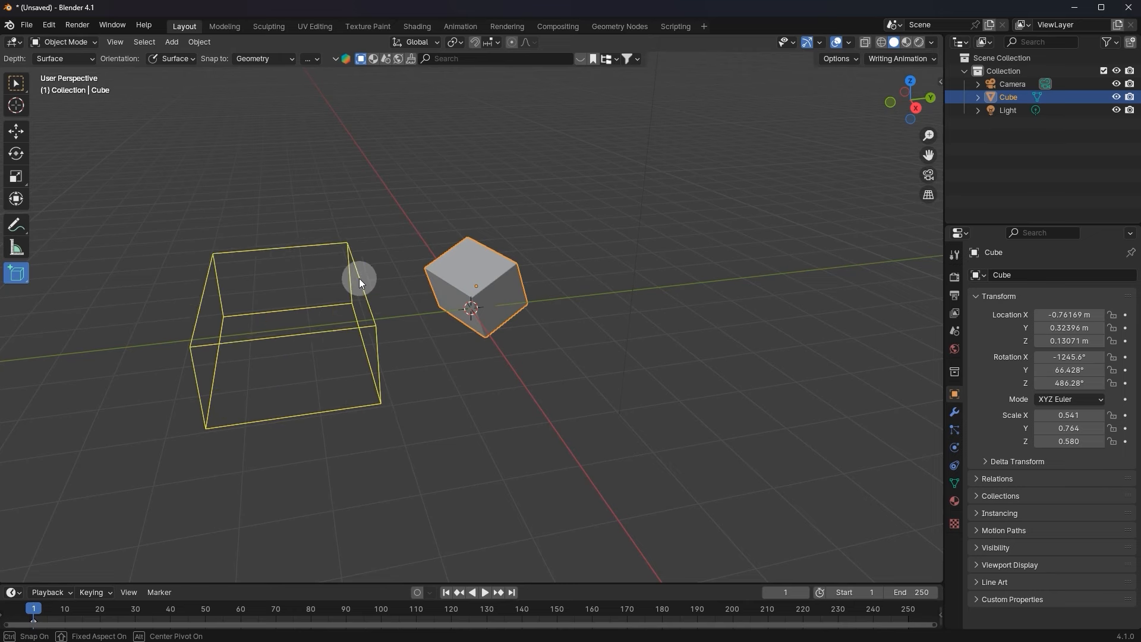
left_click_drag(474, 497, 391, 198)
left_click(388, 278)
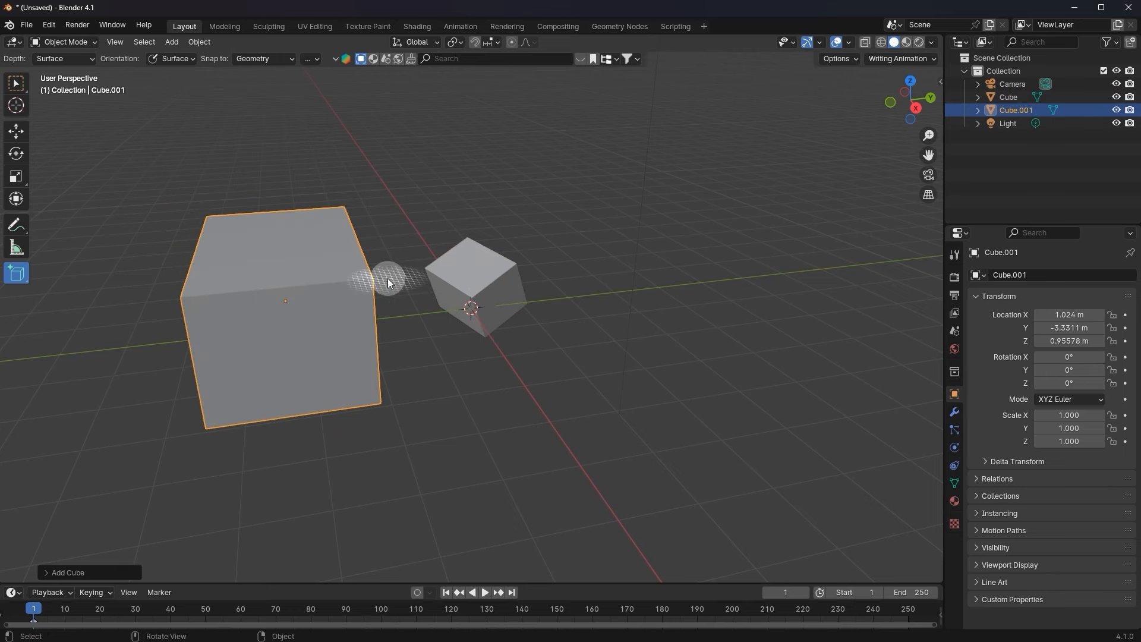
Draw two more boxes, centred at about X 3.69 m, Y -1.73 m, Z 0.86 m and X -4.65 m, Y 2.09 m, Z 1.41 m.
left_click_drag(319, 287, 482, 380)
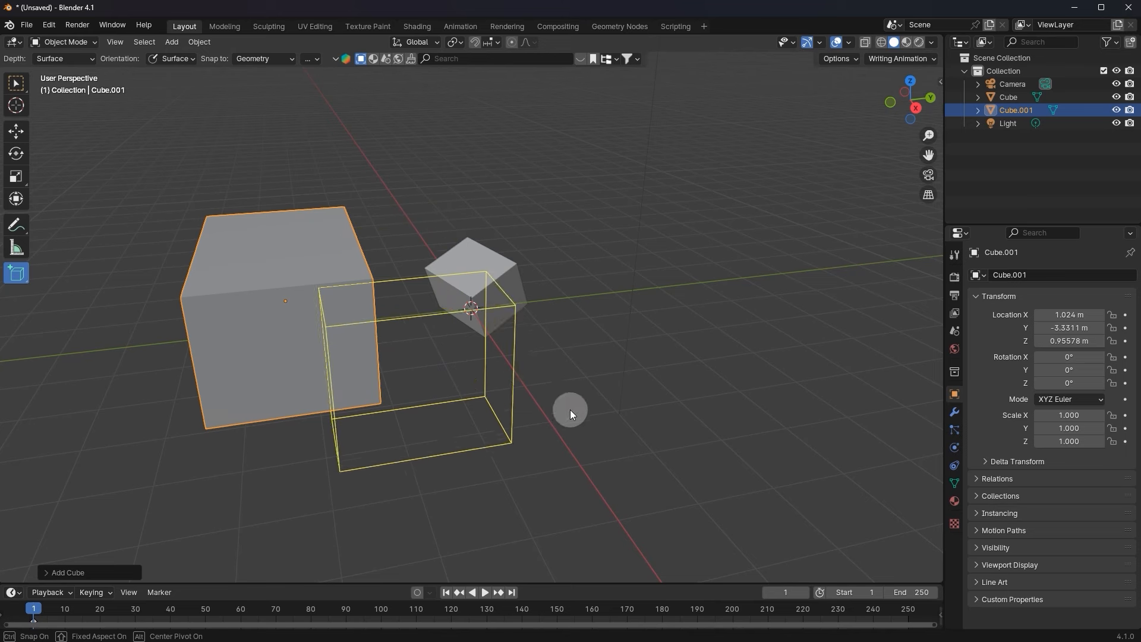
left_click(512, 259)
left_click_drag(525, 194, 461, 291)
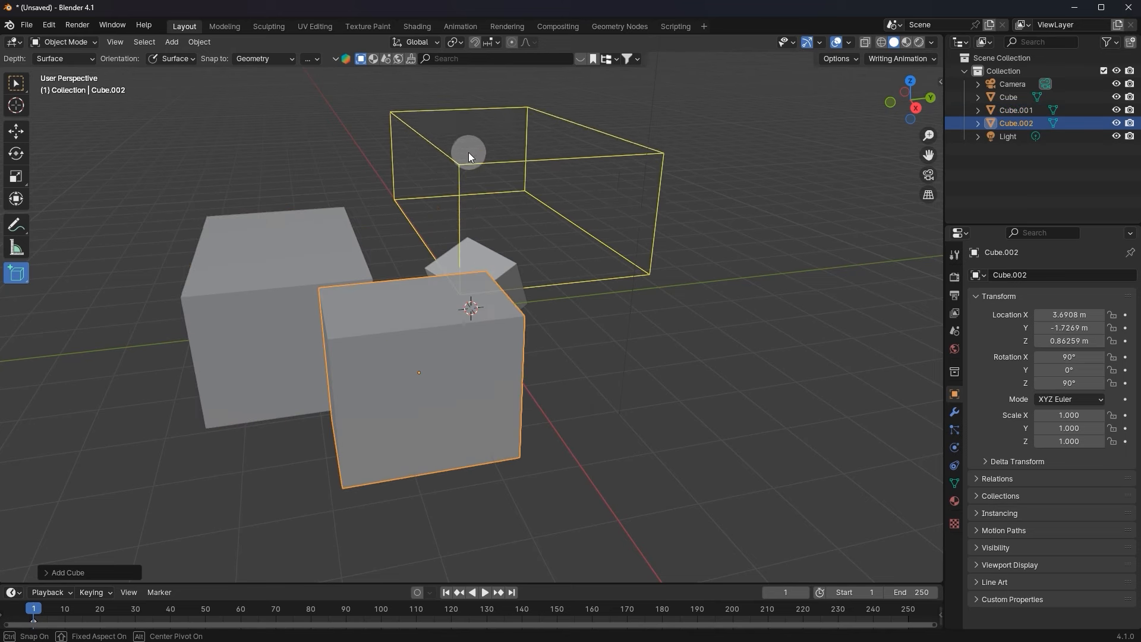
left_click(468, 148)
Draw four further boxes around the cube, including a long flat one and a tall upright one.
left_click_drag(419, 377, 375, 423)
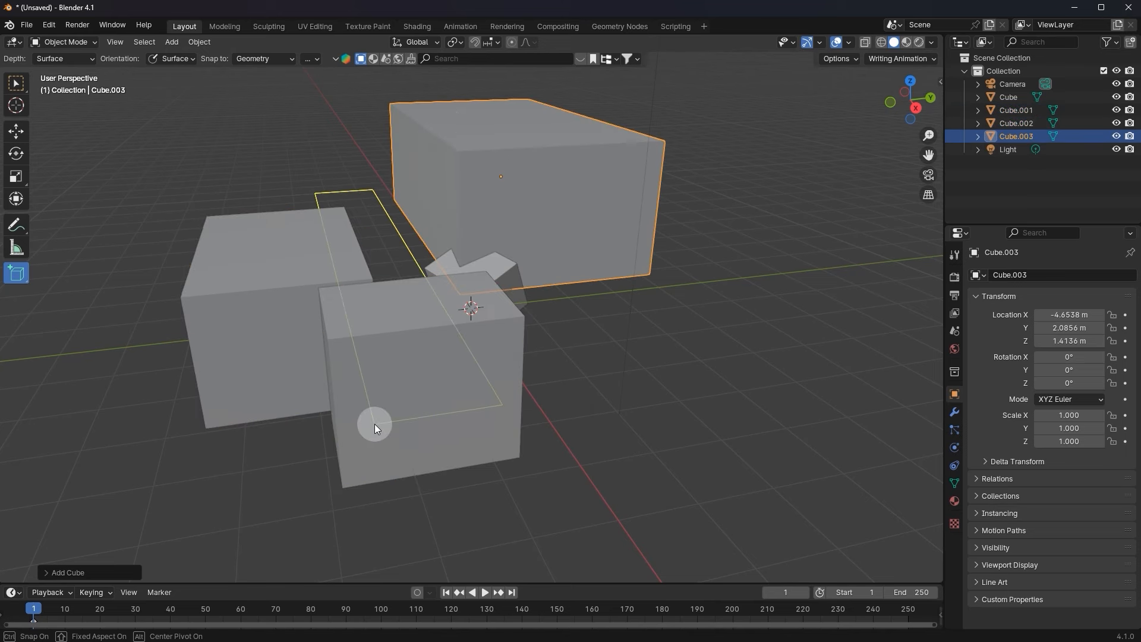
left_click(381, 302)
mouse_move(433, 174)
left_mouse_down()
mouse_move(456, 220)
mouse_move(573, 300)
left_mouse_up()
left_click(612, 388)
left_click_drag(612, 388, 685, 423)
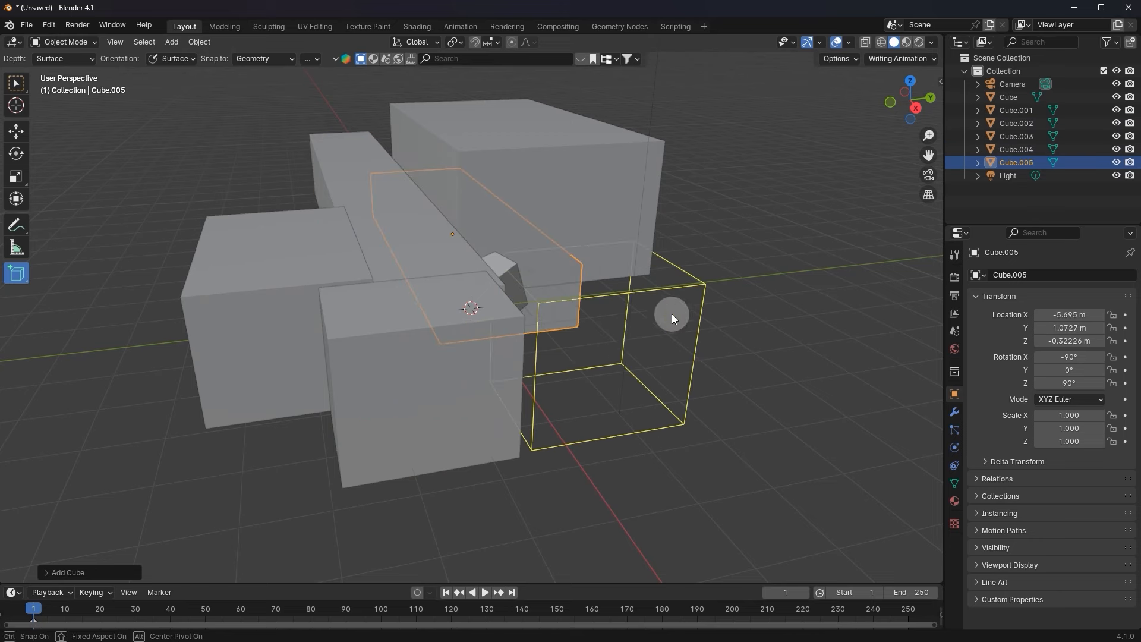
left_click(643, 252)
left_click_drag(553, 378, 687, 16)
left_click(715, 89)
Return to the selection tool and select several of the boxes one at a time in the viewport.
scroll(631, 228, "down", 4)
middle_click_drag(629, 234, 630, 223)
left_click(12, 87)
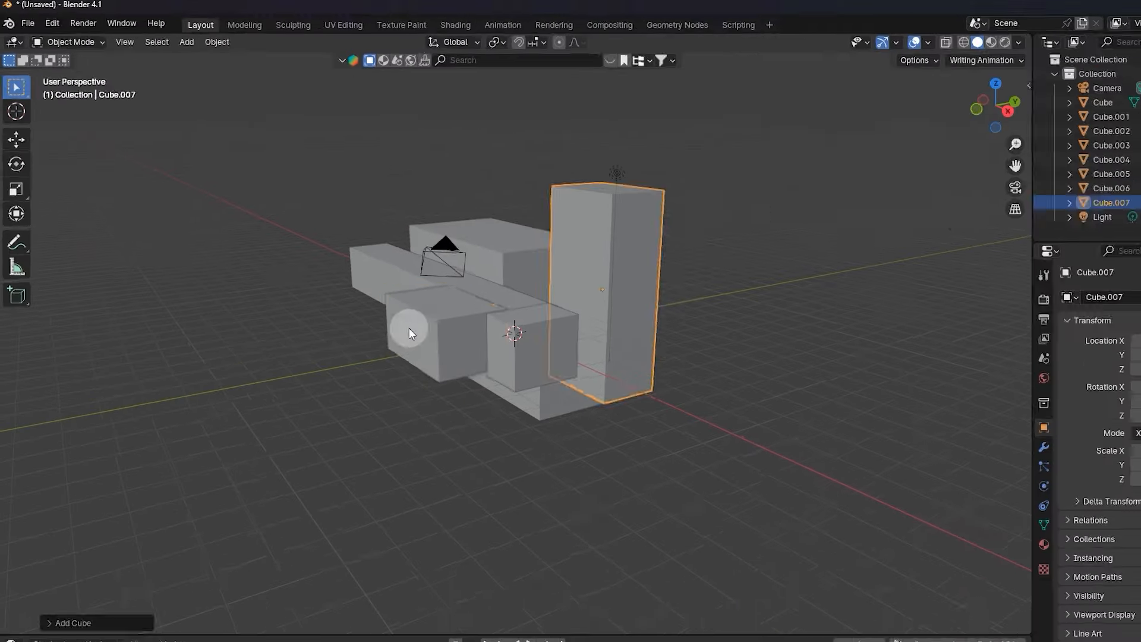
left_click(772, 554)
left_click(899, 506)
left_click(477, 246)
left_click(544, 275)
Select and delete the two front boxes, Cube.002 and Cube.001, one after the other.
left_click(508, 330)
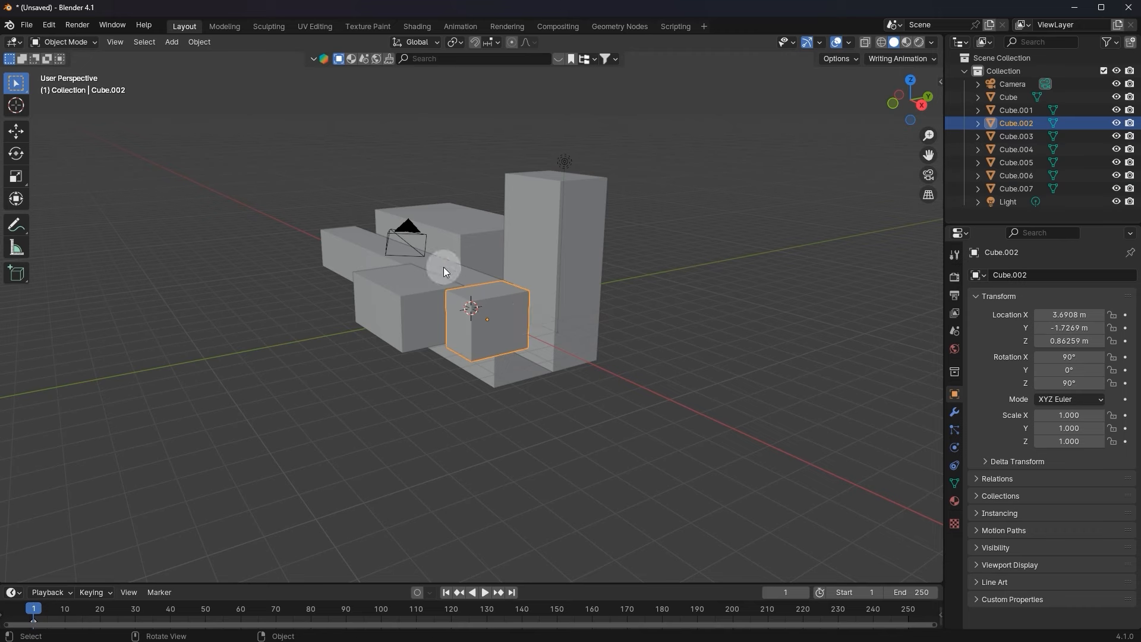
scroll(609, 268, "up", 3)
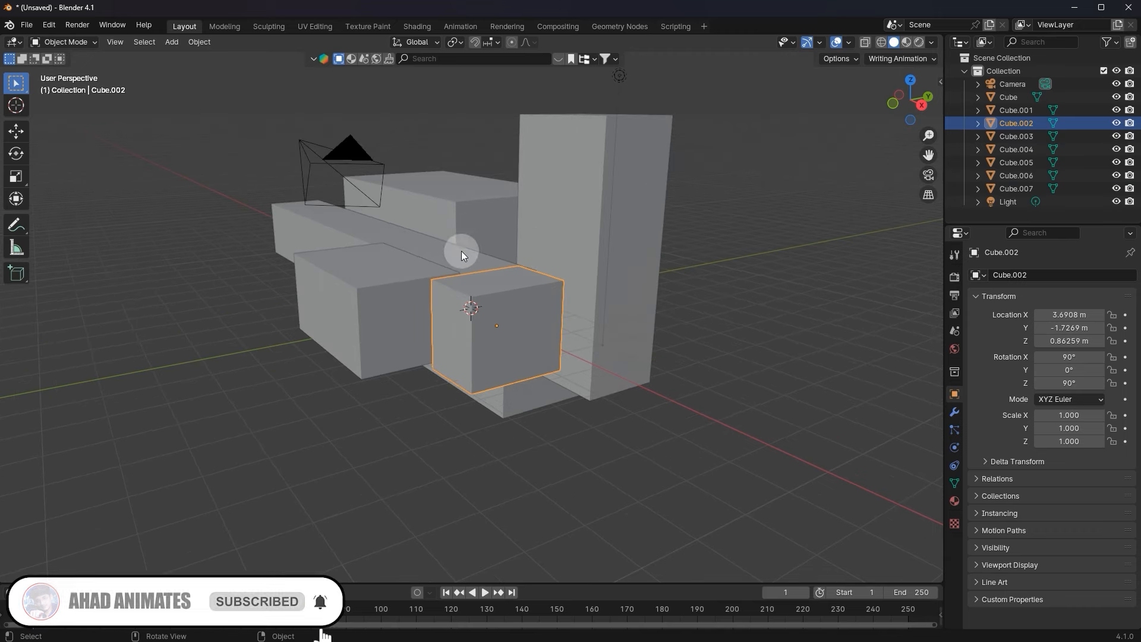
key("x")
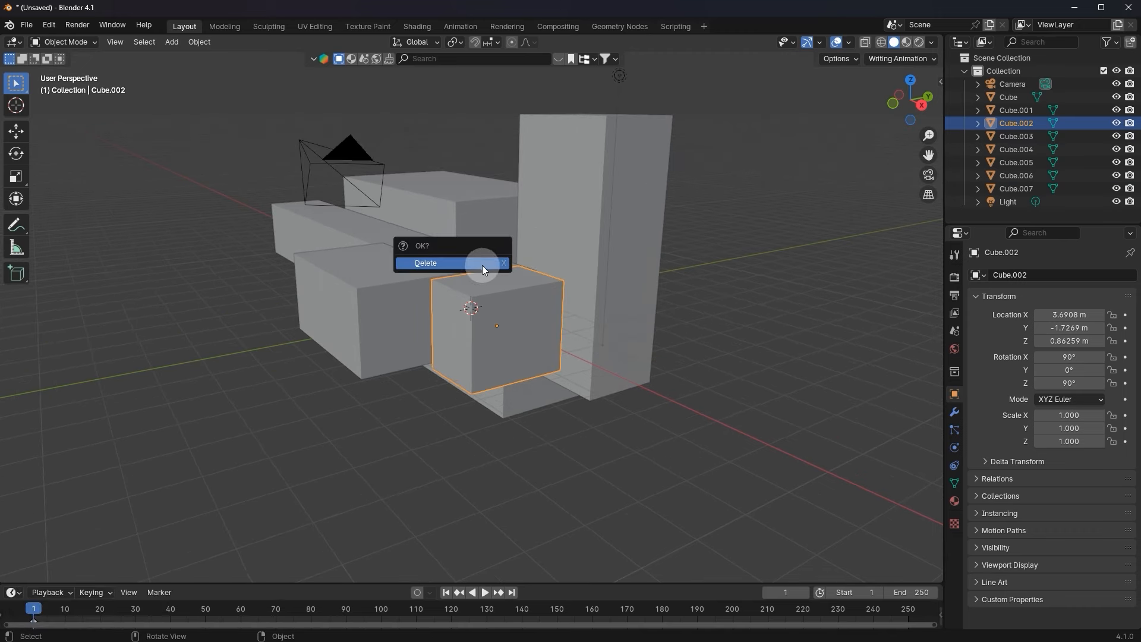
left_click(434, 263)
left_click(379, 298)
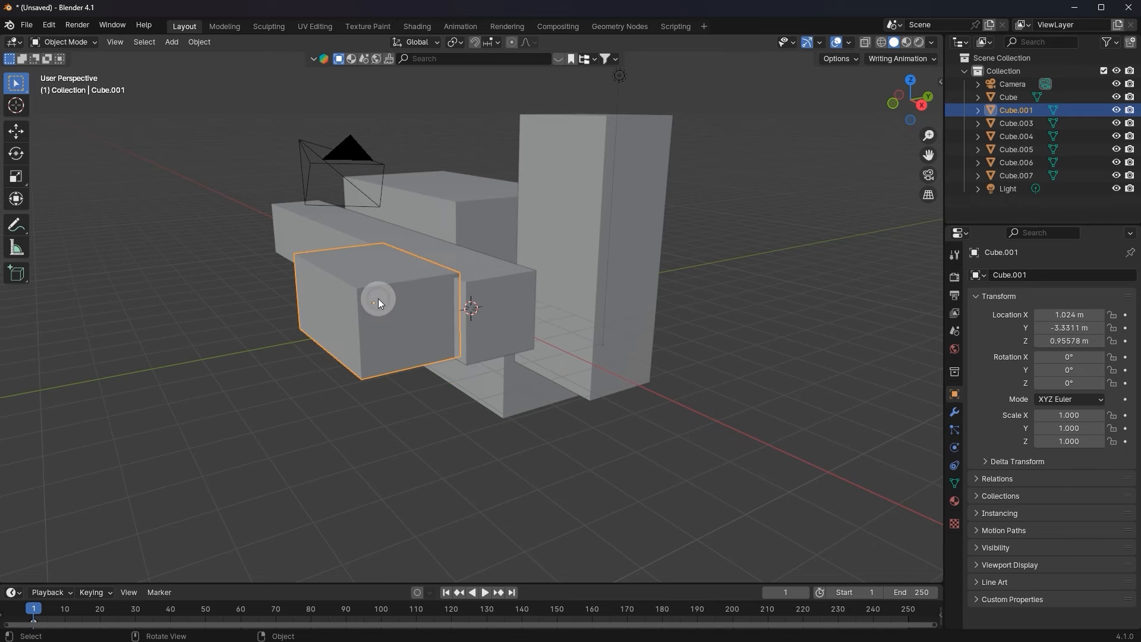
key("x")
left_click(415, 304)
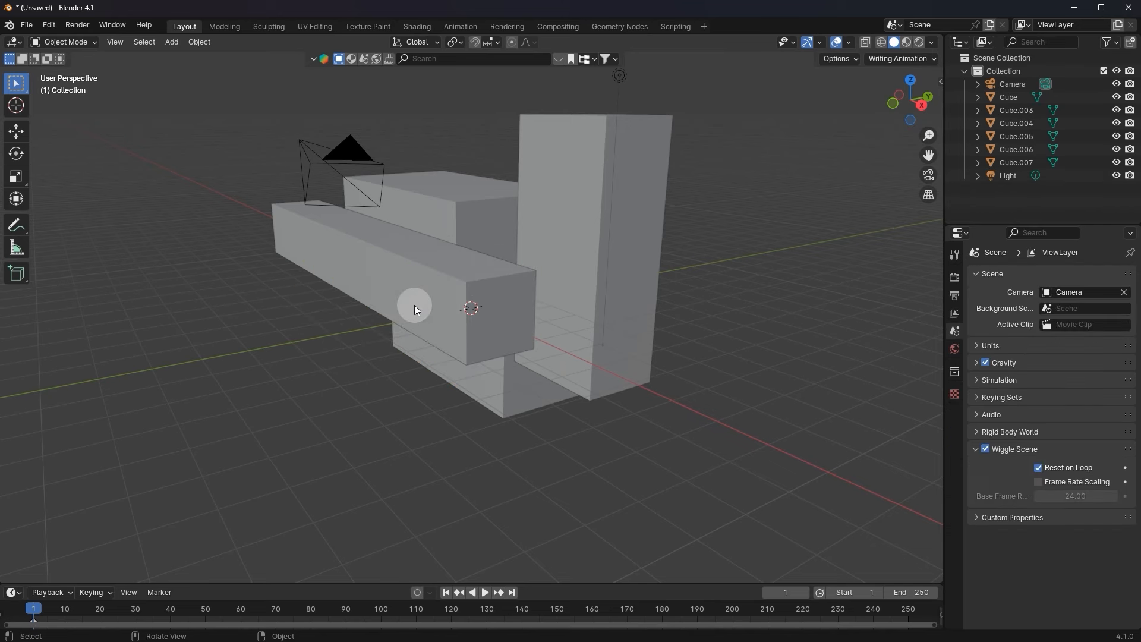
Try single selection and deselection, and select the boxes Cube.006, Cube.004, Cube.003 and Cube.007 together.
left_click(414, 304)
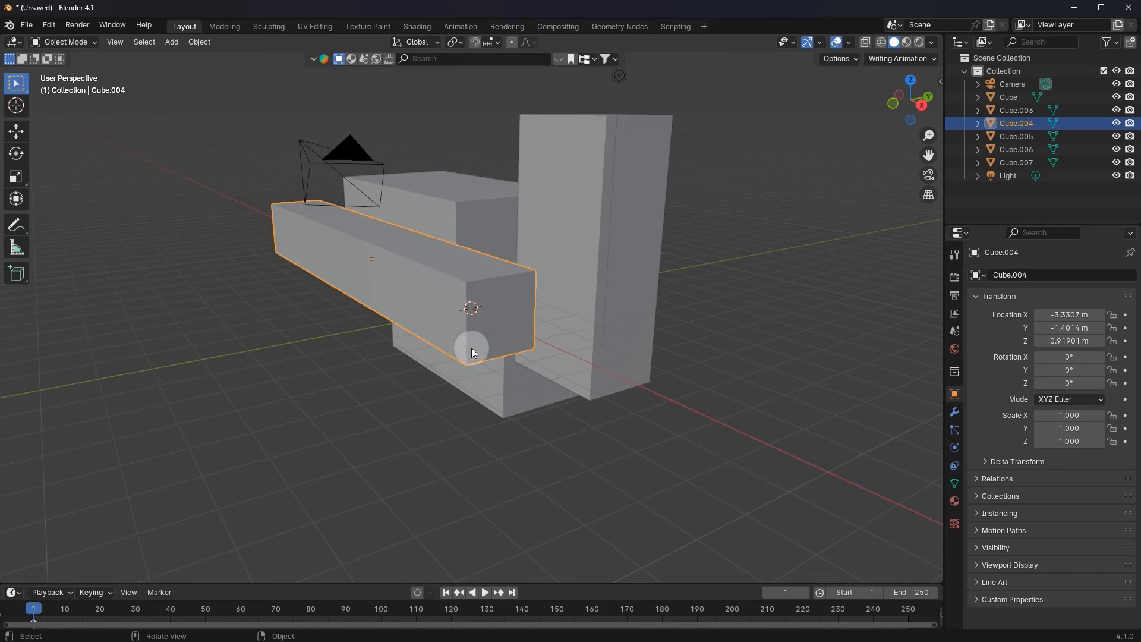
left_click(481, 406)
left_click(536, 494)
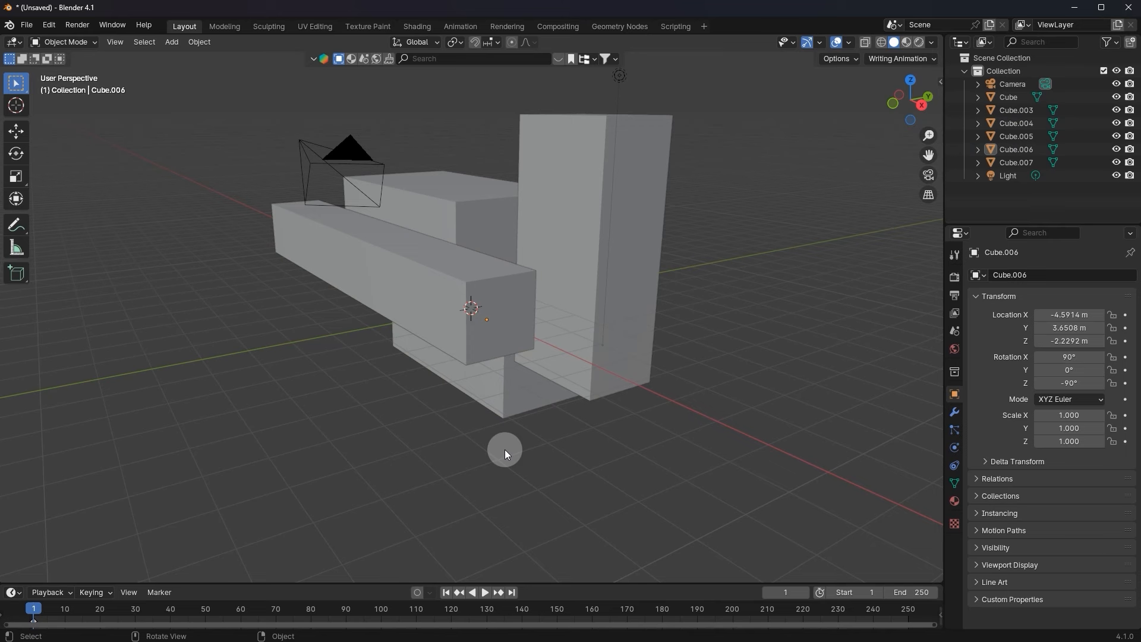
left_click(533, 402)
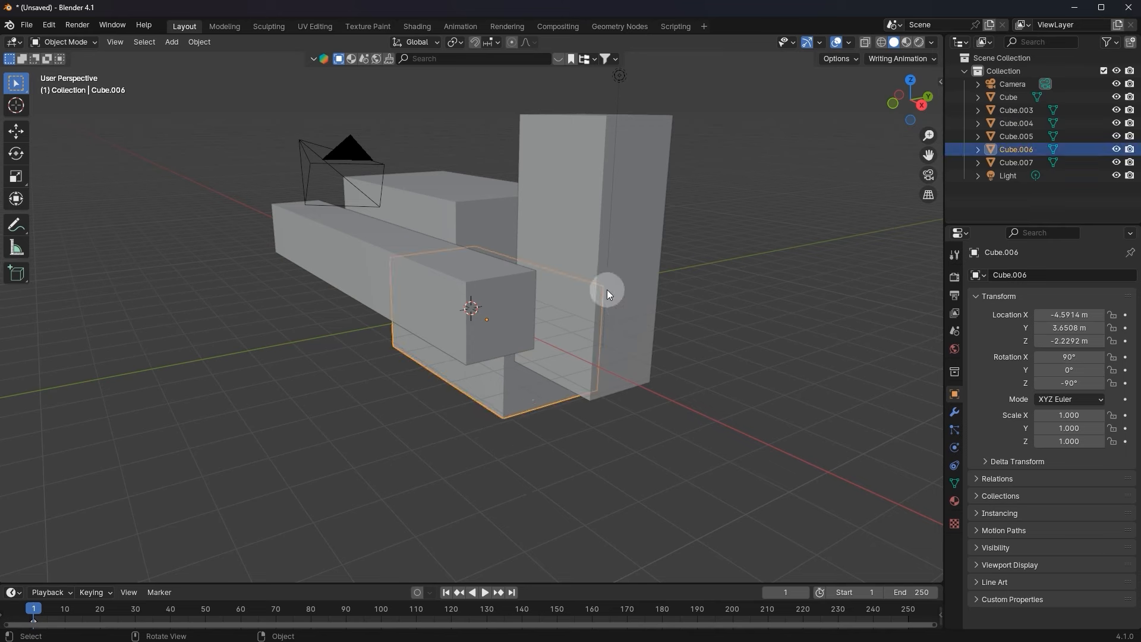
left_click(496, 291, "shift")
left_click(465, 222, "shift")
left_click(555, 240, "shift")
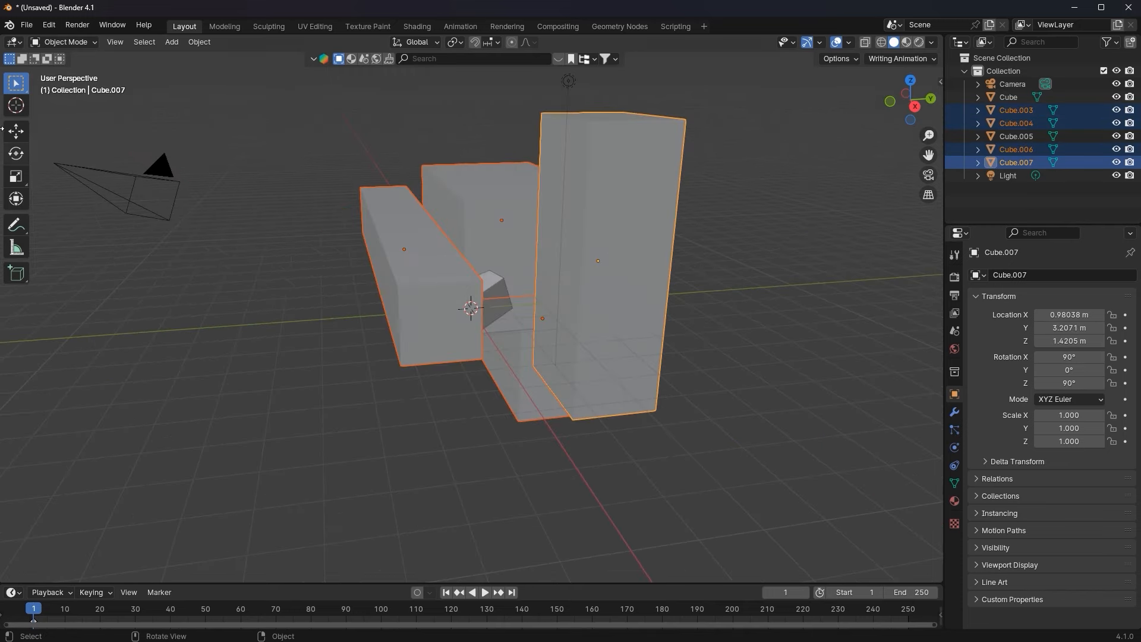
Move the four selected boxes along the Y axis with the Move tool, bringing the tall box to about Y 2.54 m.
left_click(16, 130)
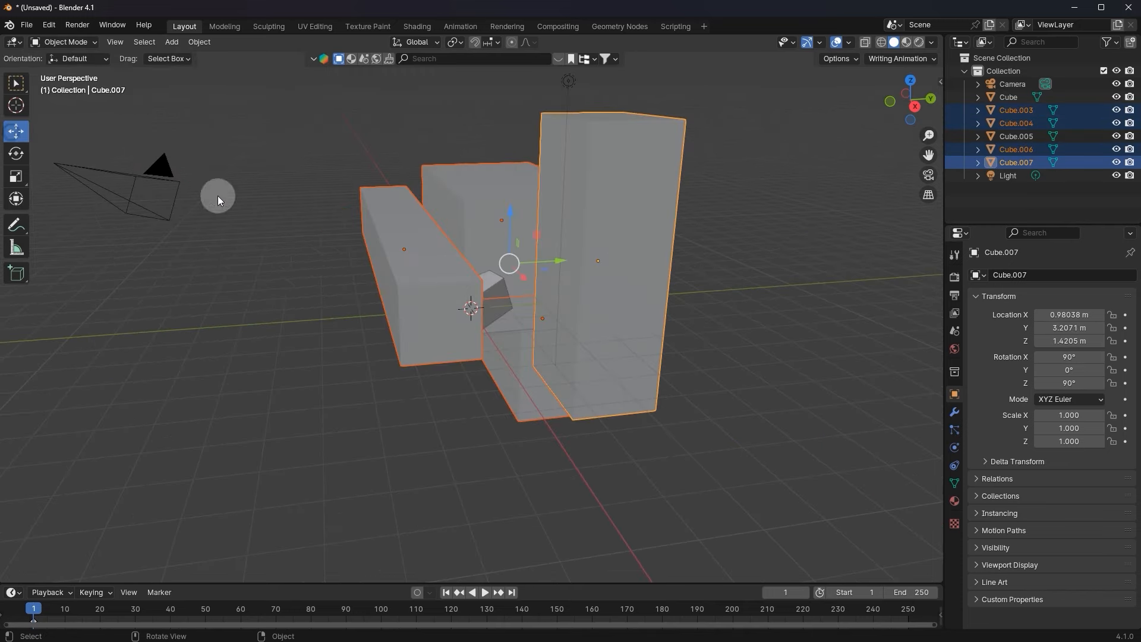
left_click_drag(529, 263, 543, 297)
middle_click_drag(543, 297, 564, 302)
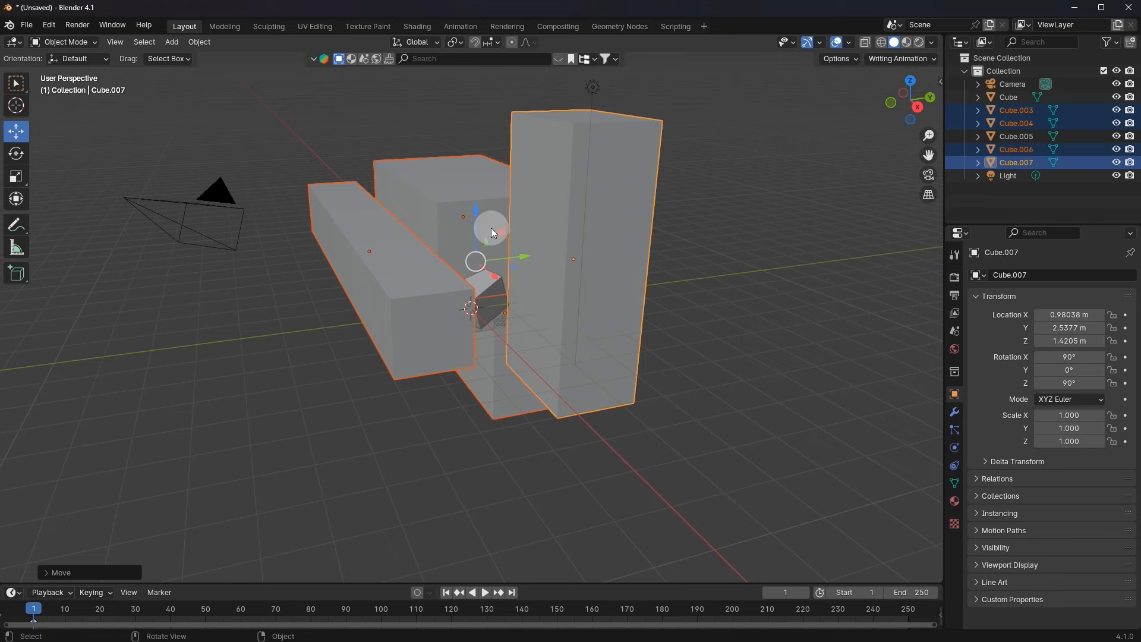
middle_click_drag(572, 281, 632, 254)
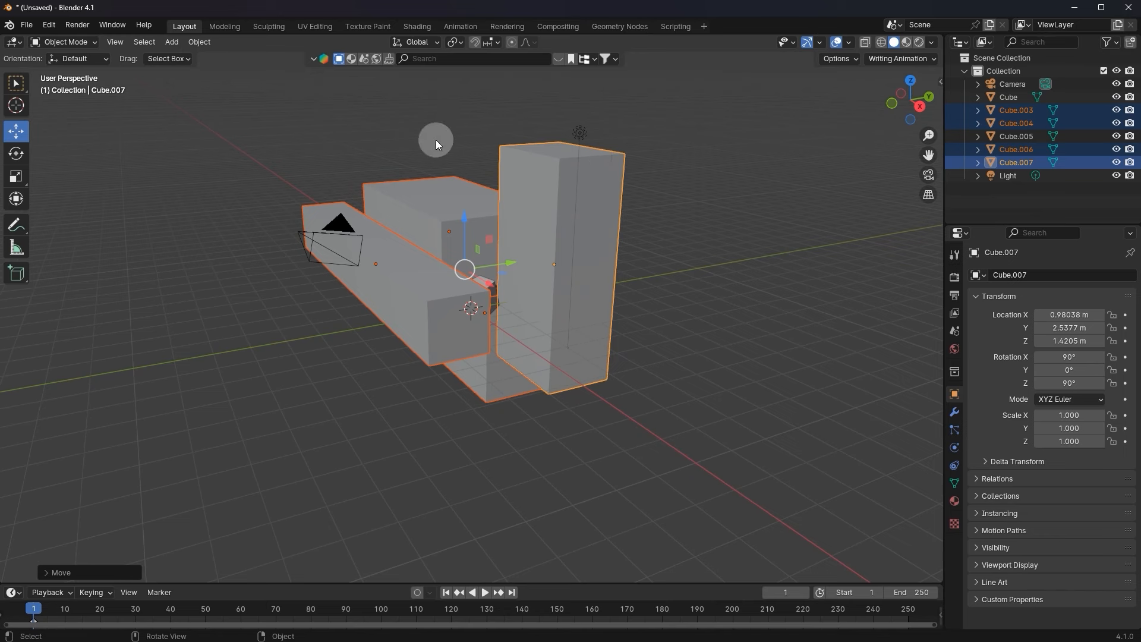
Clear the selection and box-select every object in the scene, including the camera and light.
left_click(739, 244)
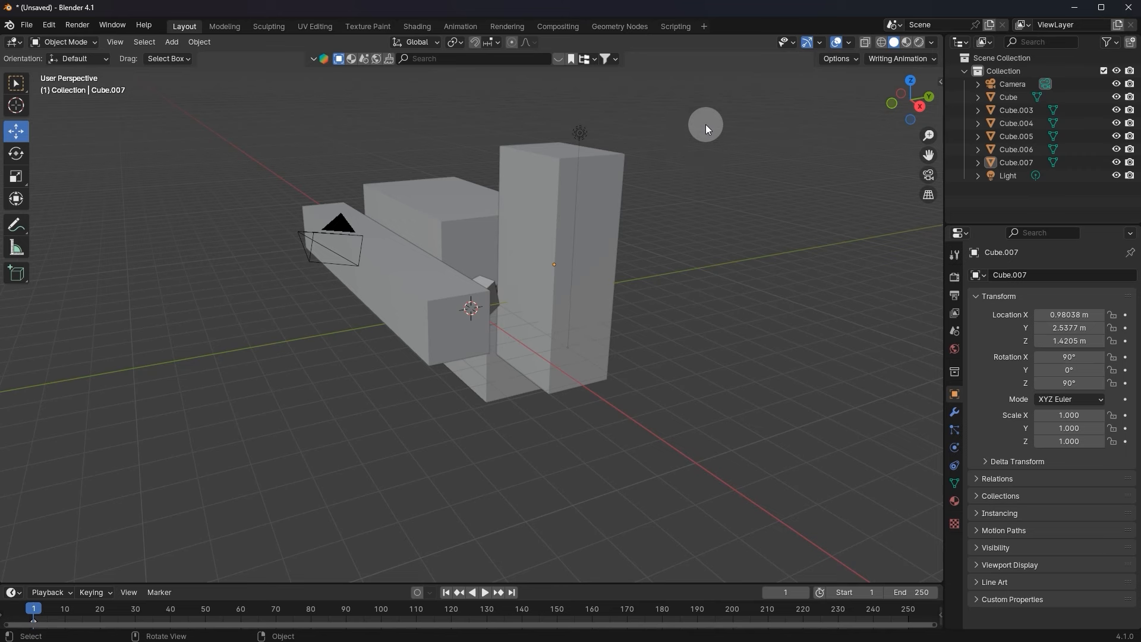
left_click_drag(705, 125, 270, 419)
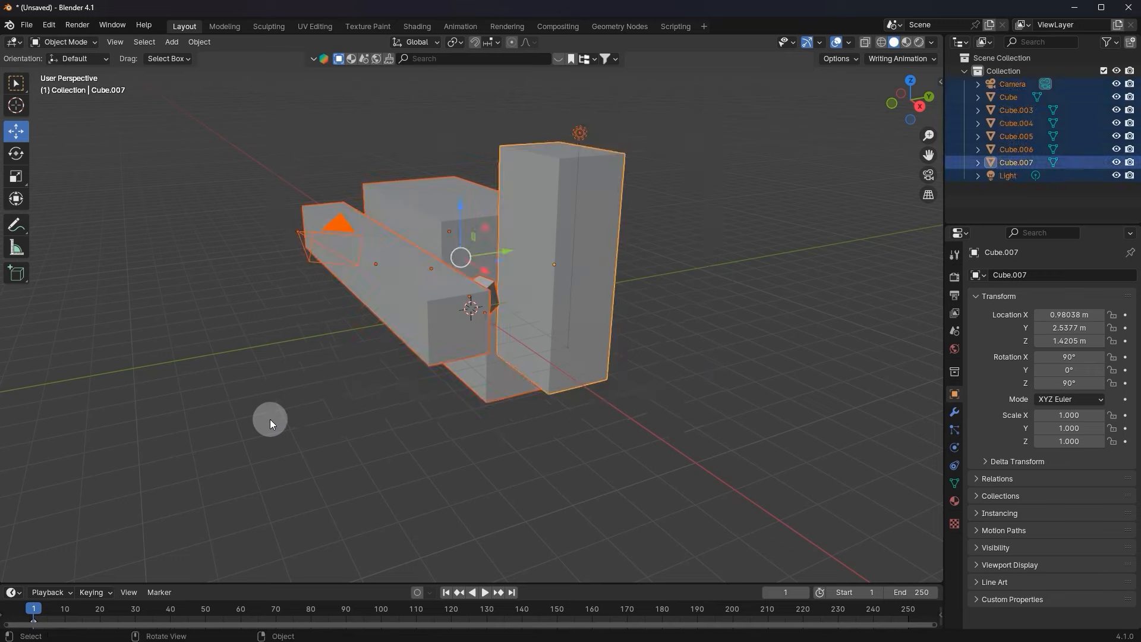
middle_click_drag(389, 326, 486, 310)
middle_click_drag(340, 332, 550, 279)
Select the tall box, three other boxes, the original cube, the light and the camera together, and delete them.
left_click(561, 266)
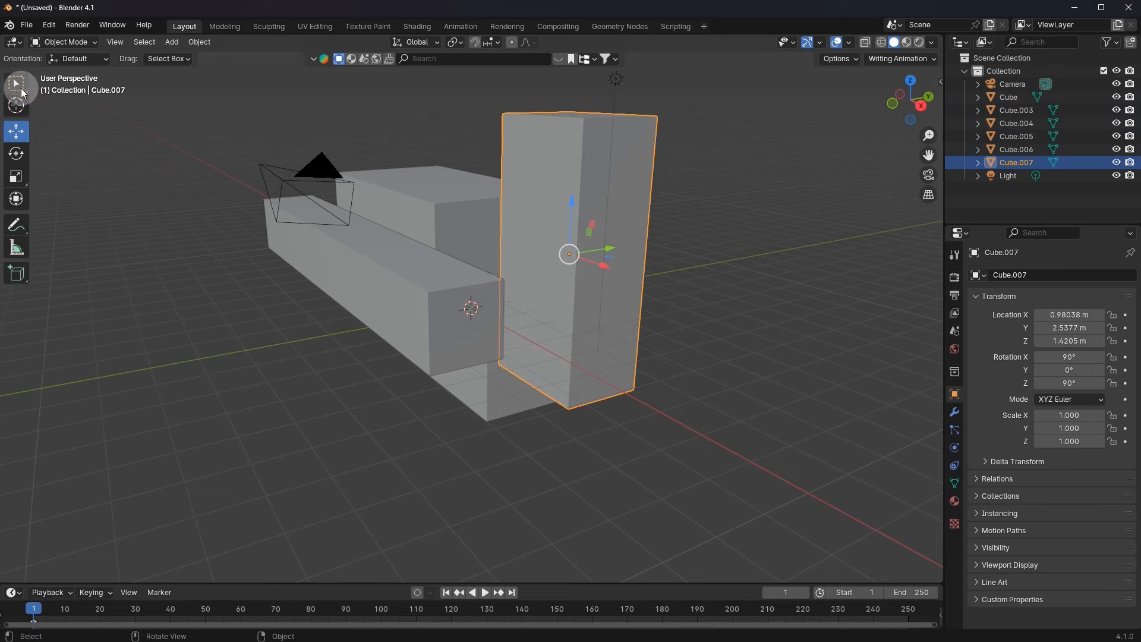
key("w")
left_click(457, 215, "shift")
left_click(448, 290, "shift")
left_click(517, 408, "shift")
middle_click_drag(498, 327, 512, 183)
left_click(483, 296, "shift")
left_click(515, 188, "shift")
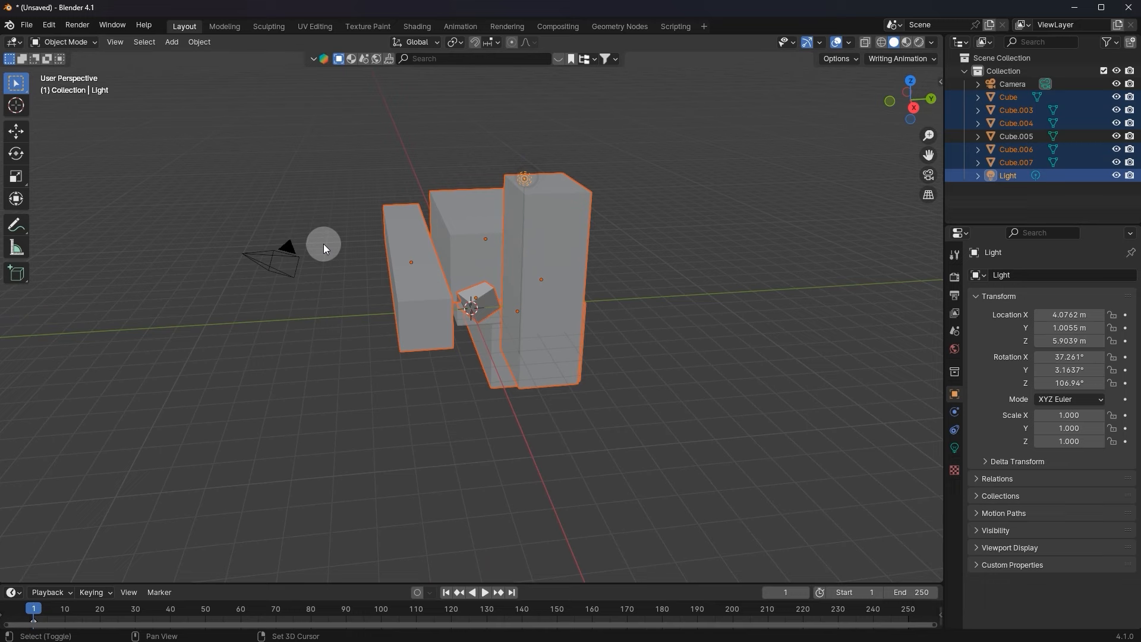
left_click(273, 247, "shift")
middle_click_drag(436, 276, 522, 260)
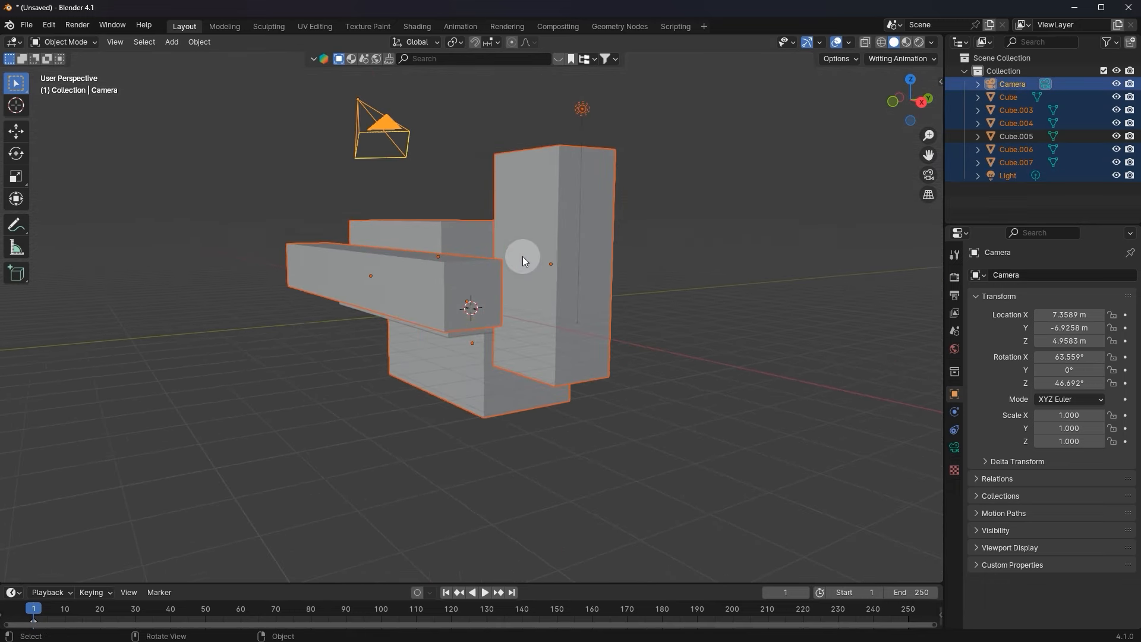
key("Delete")
Select and delete the last remaining box so the scene is empty.
middle_click_drag(522, 256, 493, 309)
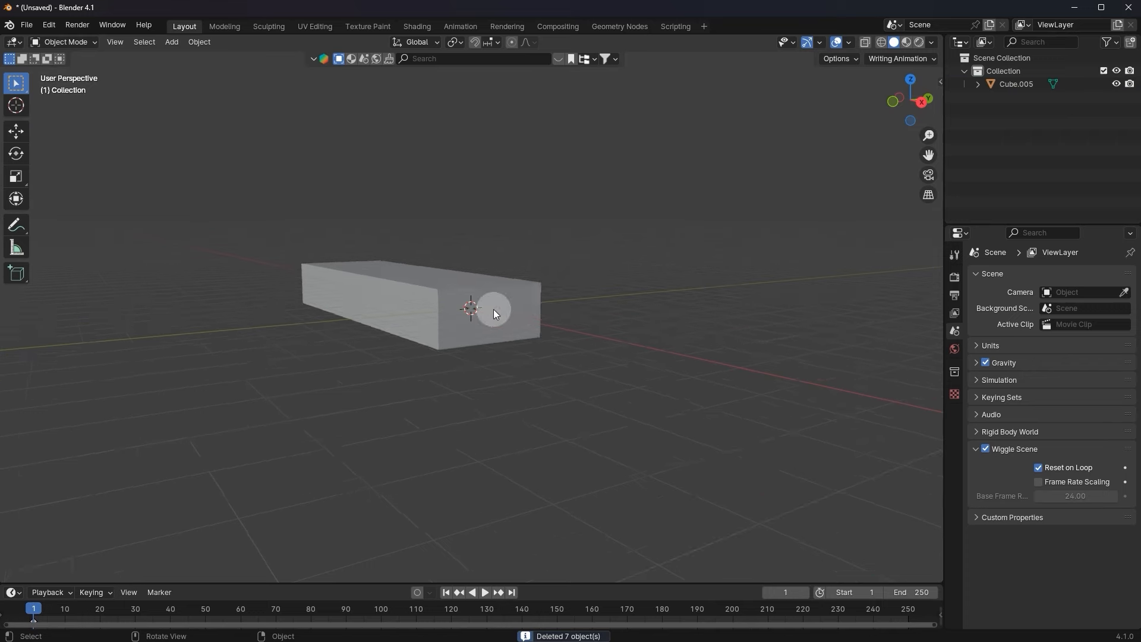
left_click(483, 295)
key("Delete")
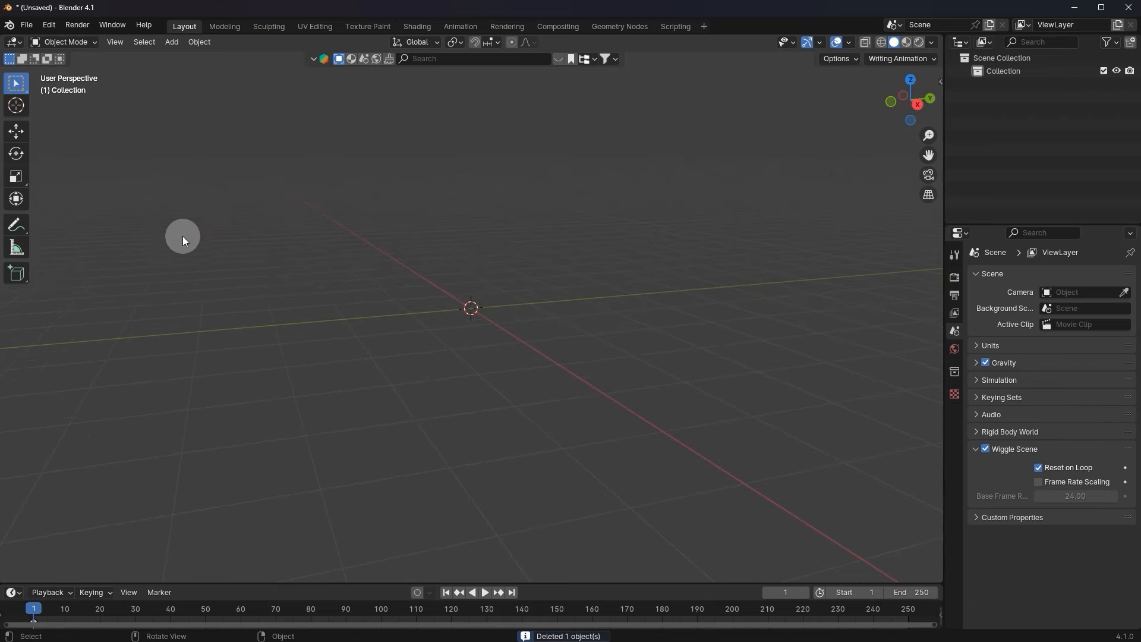
Add a Monkey mesh to the empty scene at the world origin.
middle_click_drag(183, 236, 177, 324)
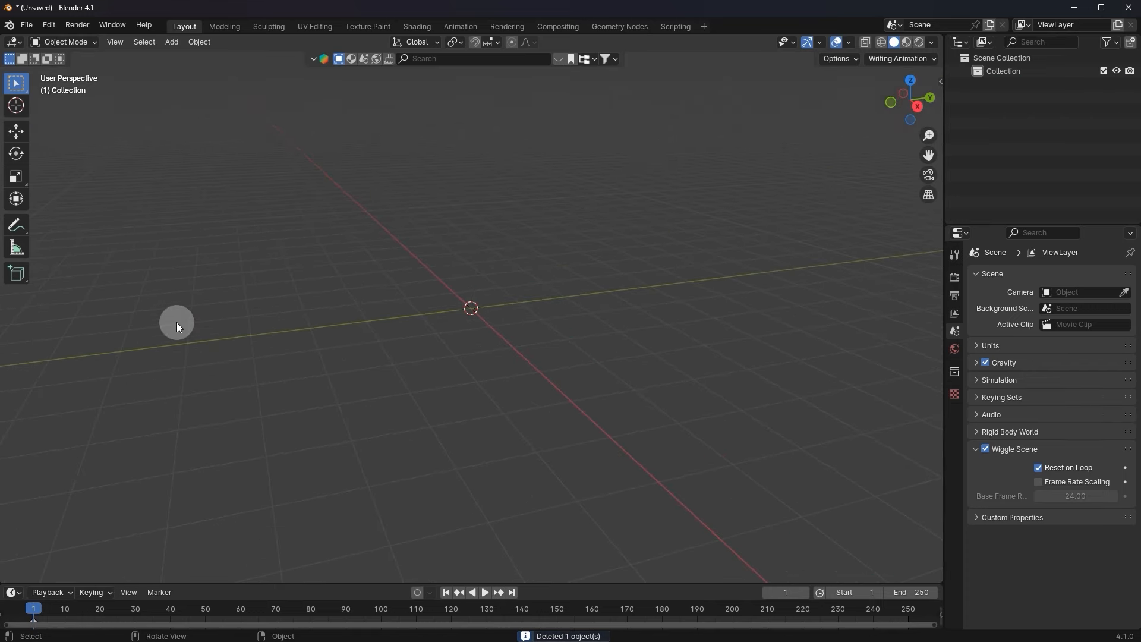
left_click(173, 43)
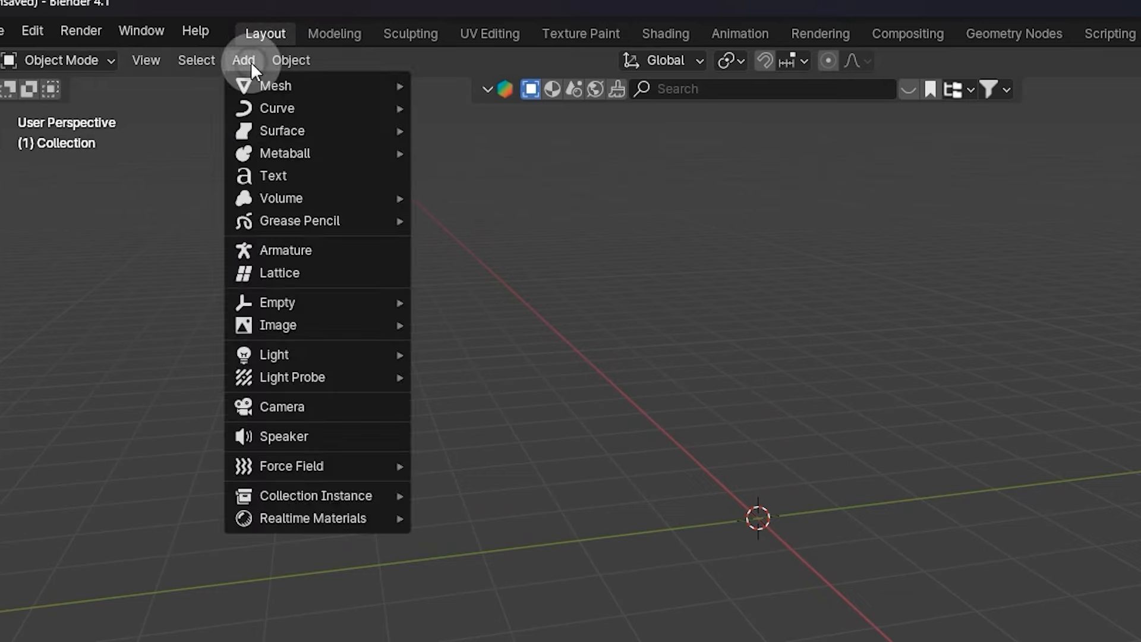
mouse_move(277, 83)
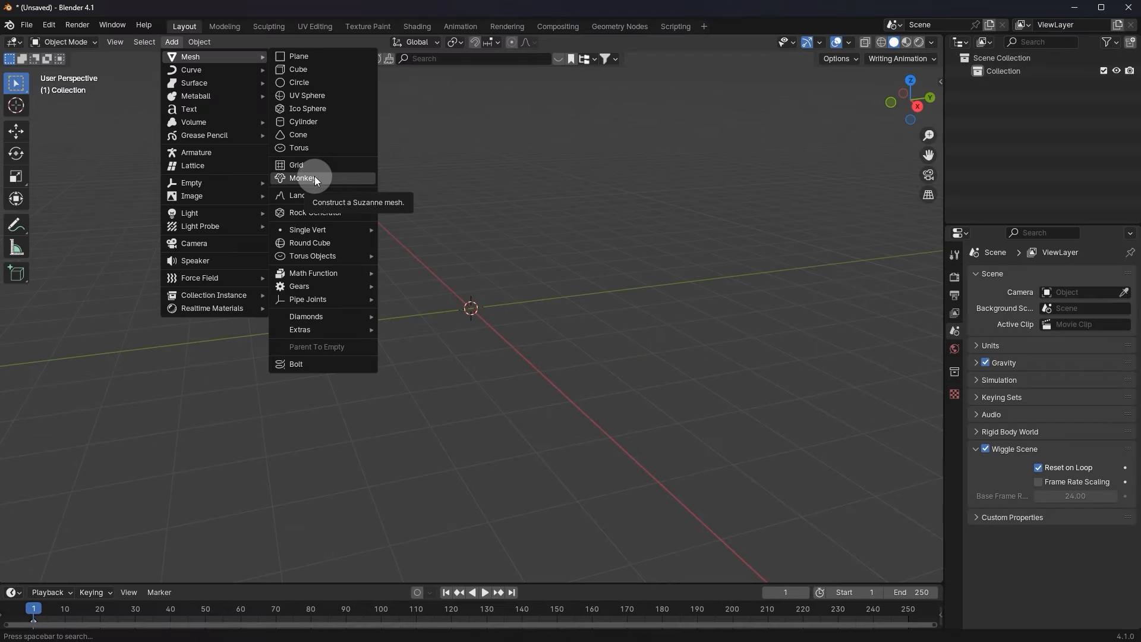
left_click(315, 178)
middle_click_drag(387, 288, 510, 276)
scroll(508, 274, "up", 3)
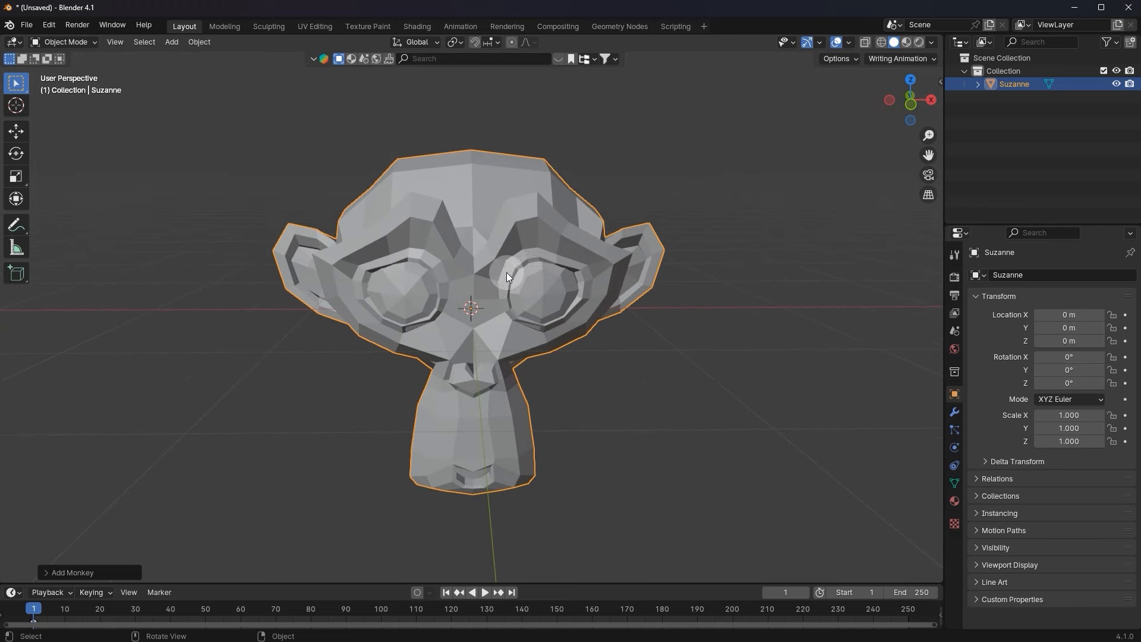
scroll(515, 273, "up", 1)
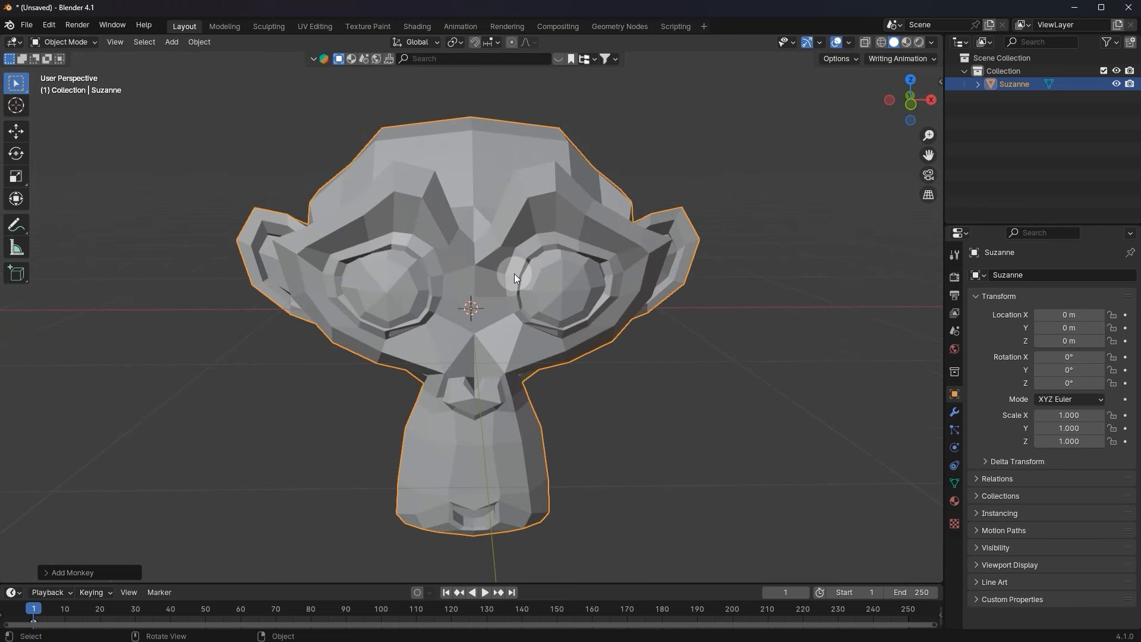
scroll(516, 273, "up", 1)
middle_click_drag(518, 272, 590, 249)
Turn on the Screencast Keys display for the viewport and hide the sidebar.
key("space")
key("n")
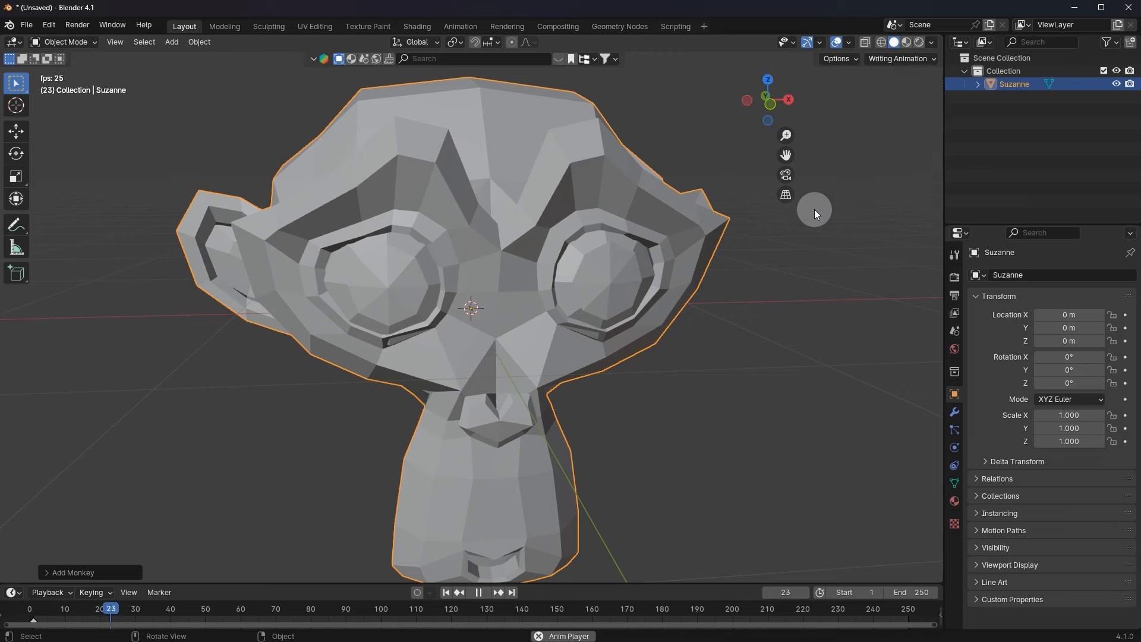
left_click(928, 176)
key("space")
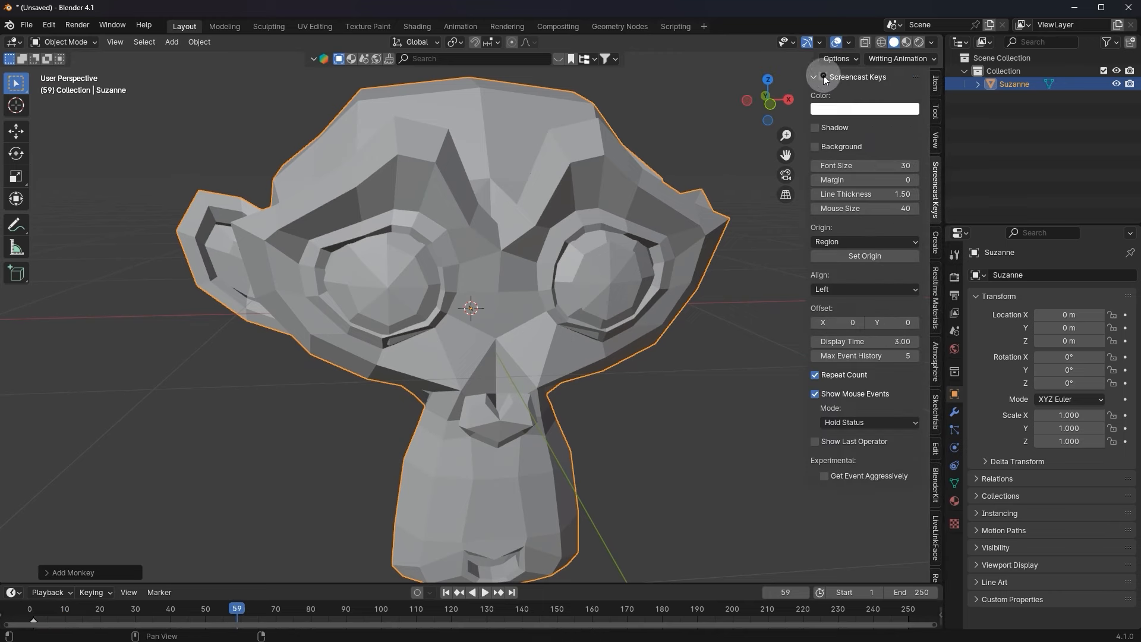
key("n")
scroll(384, 334, "down", 2)
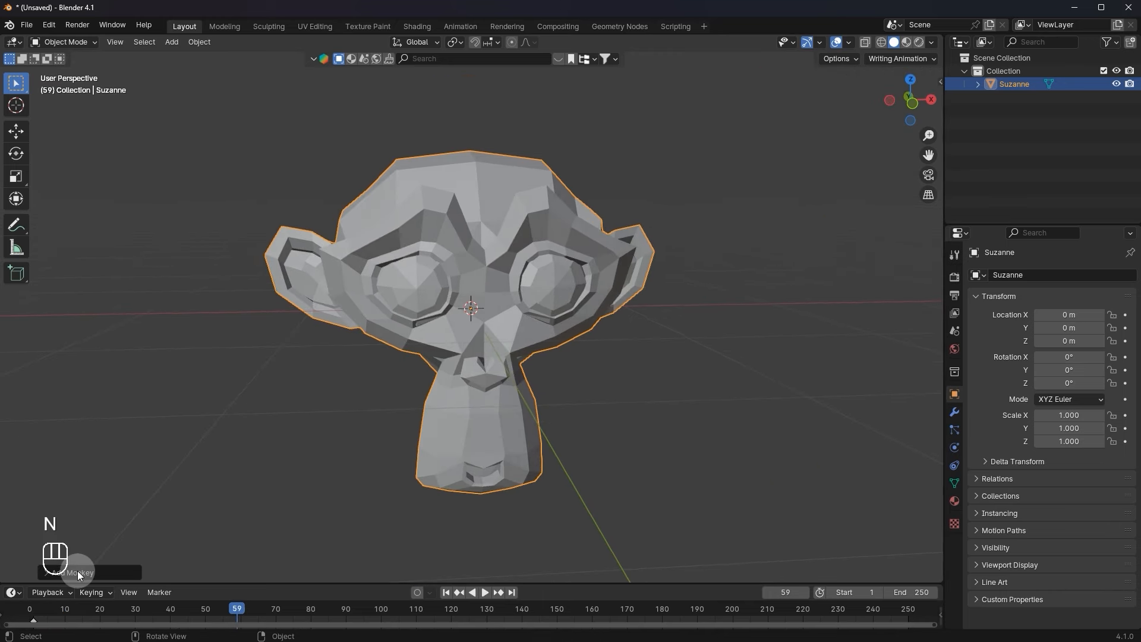
Lower the X offset of the Screencast Keys display to shift it sideways in the viewport, and hide the sidebar.
key("n")
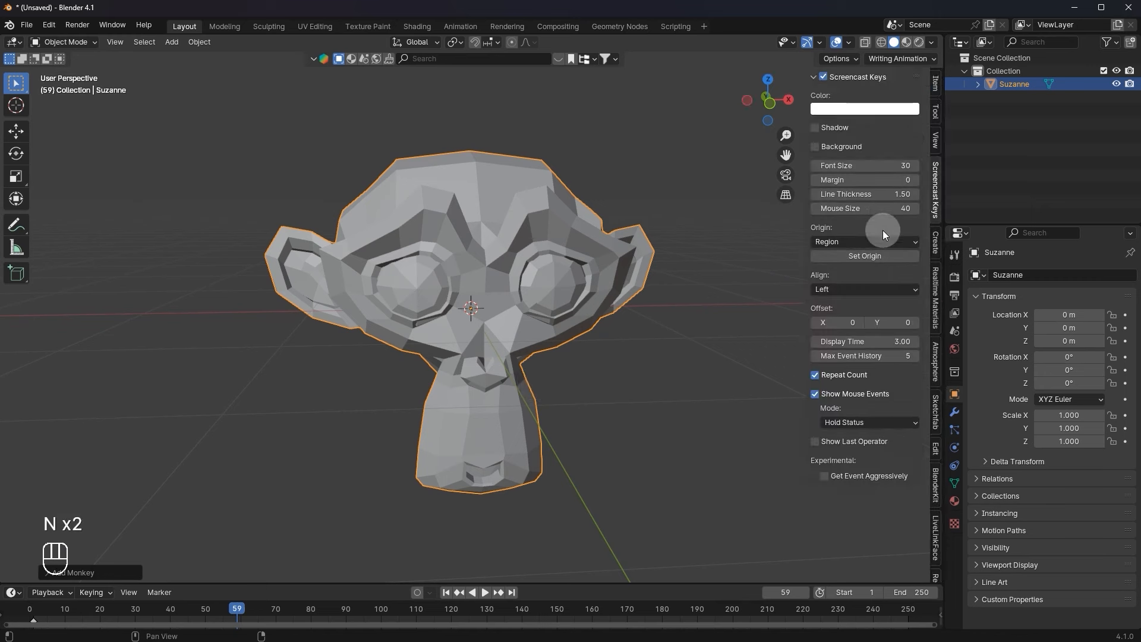
left_click(843, 323)
left_click_drag(843, 322, 776, 333)
key("n")
scroll(620, 376, "down", 3)
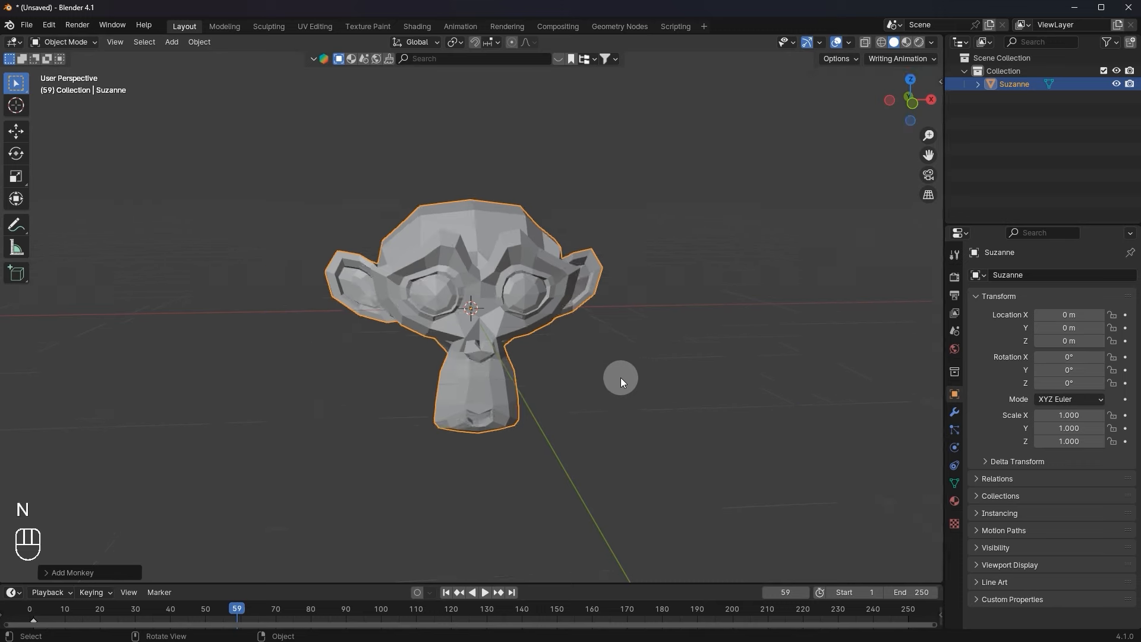
Try a free move and a free rotation of the monkey head.
middle_click_drag(620, 376, 592, 362)
key("n")
key("n")
key("g")
right_click(846, 414)
key("r")
right_click(306, 416)
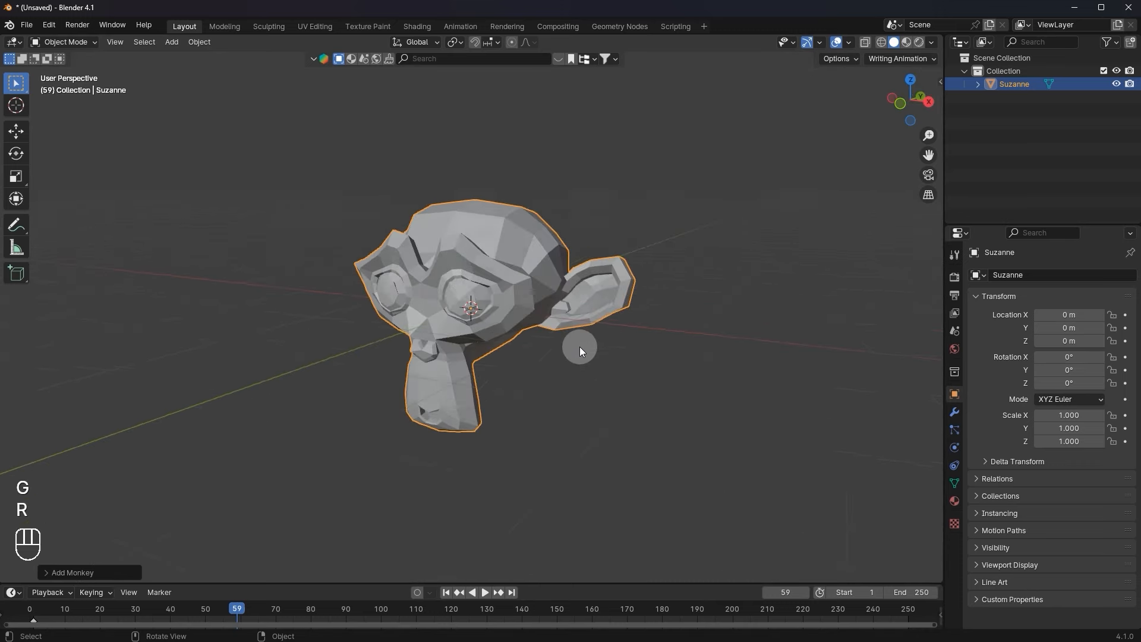
Try moving the monkey head freely without any axis constraint.
scroll(411, 321, "up", 5)
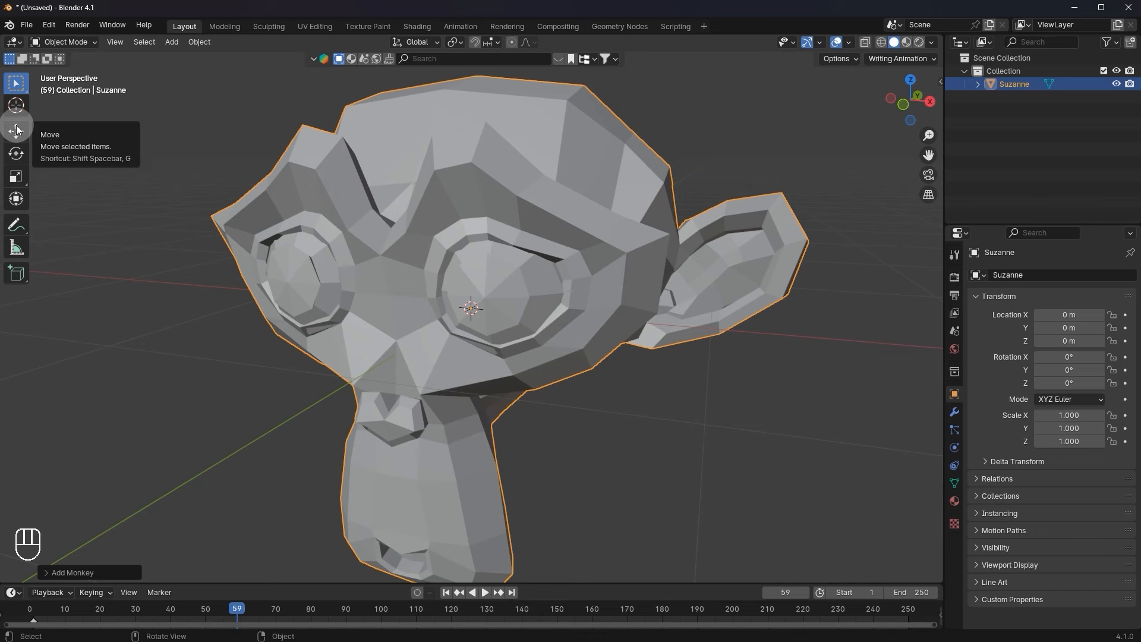
scroll(413, 271, "down", 3)
middle_click_drag(412, 271, 477, 262)
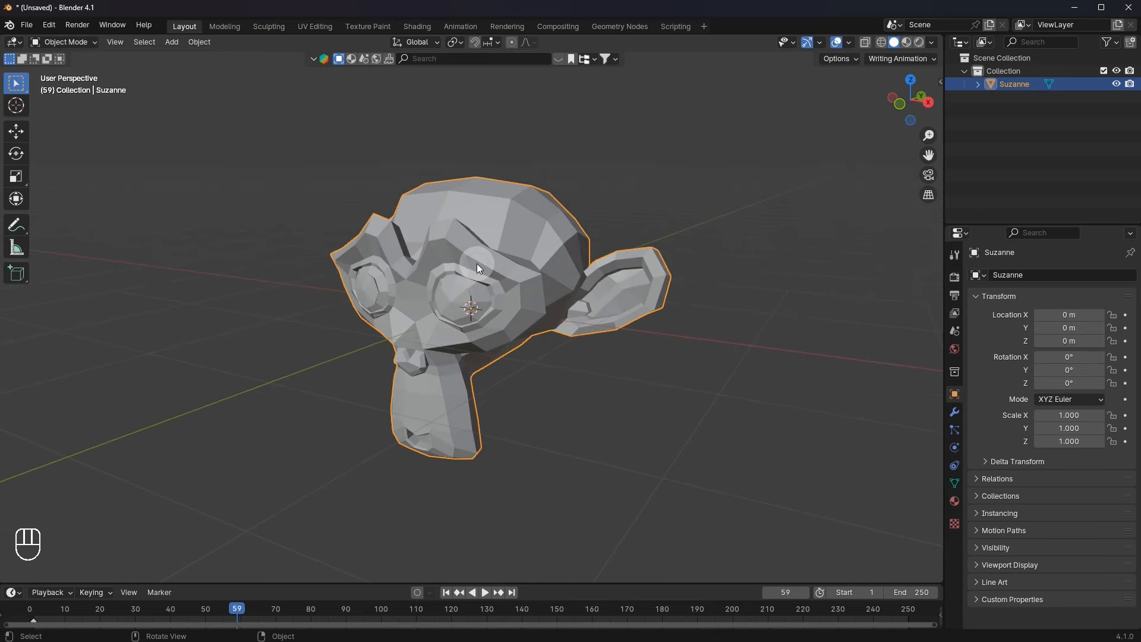
key("g")
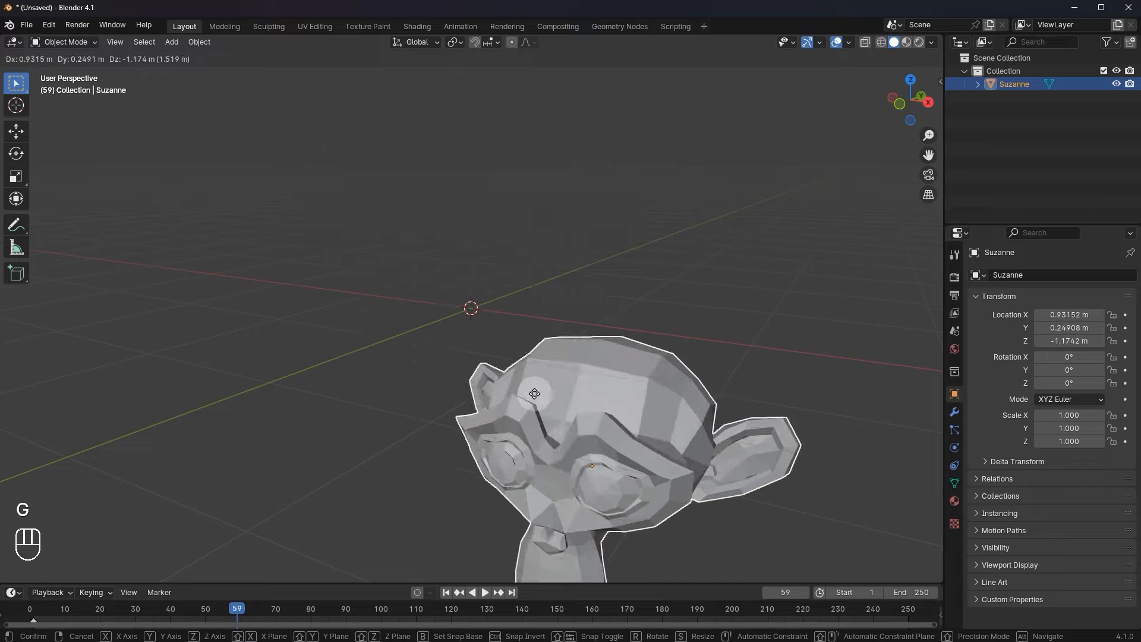
right_click(416, 312)
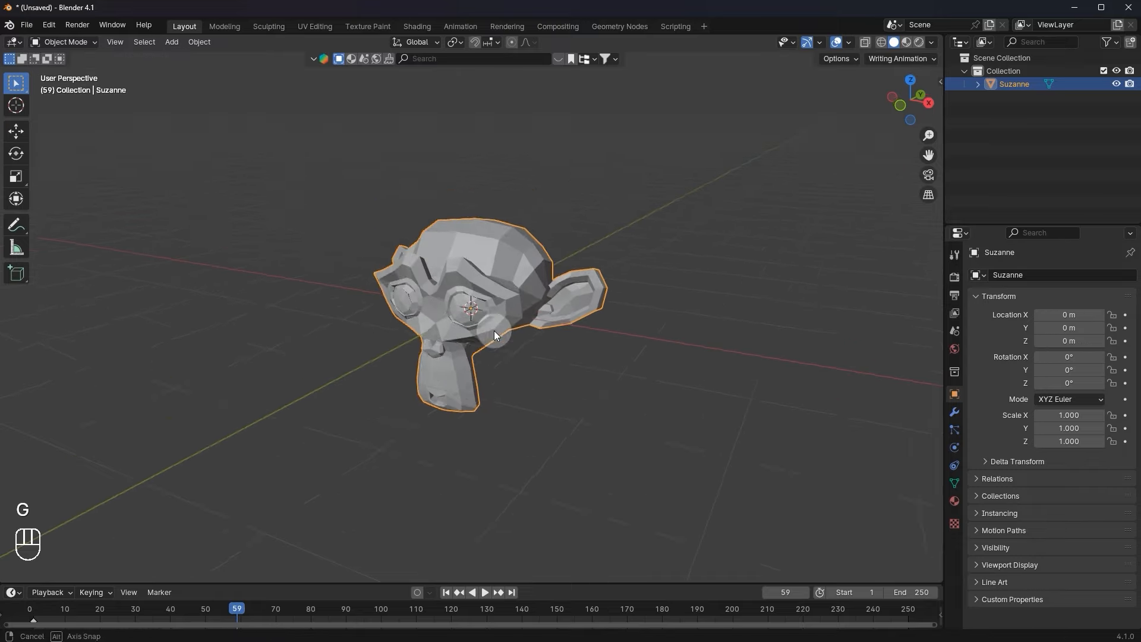
Try moving the monkey head constrained to the global Y axis and to the global X axis.
key("g")
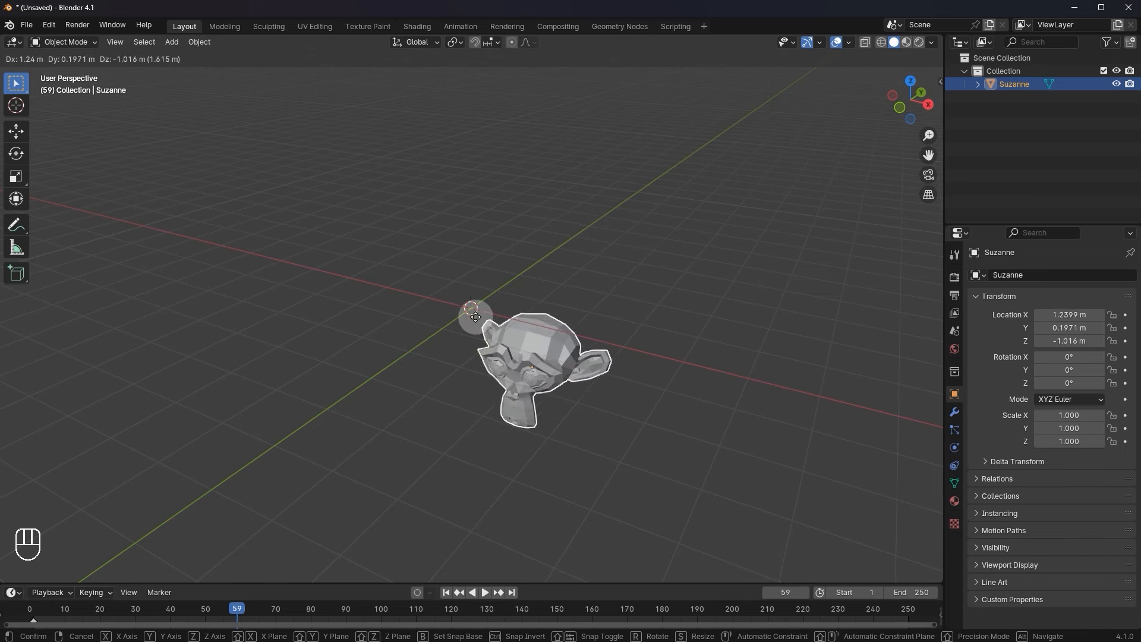
key("y")
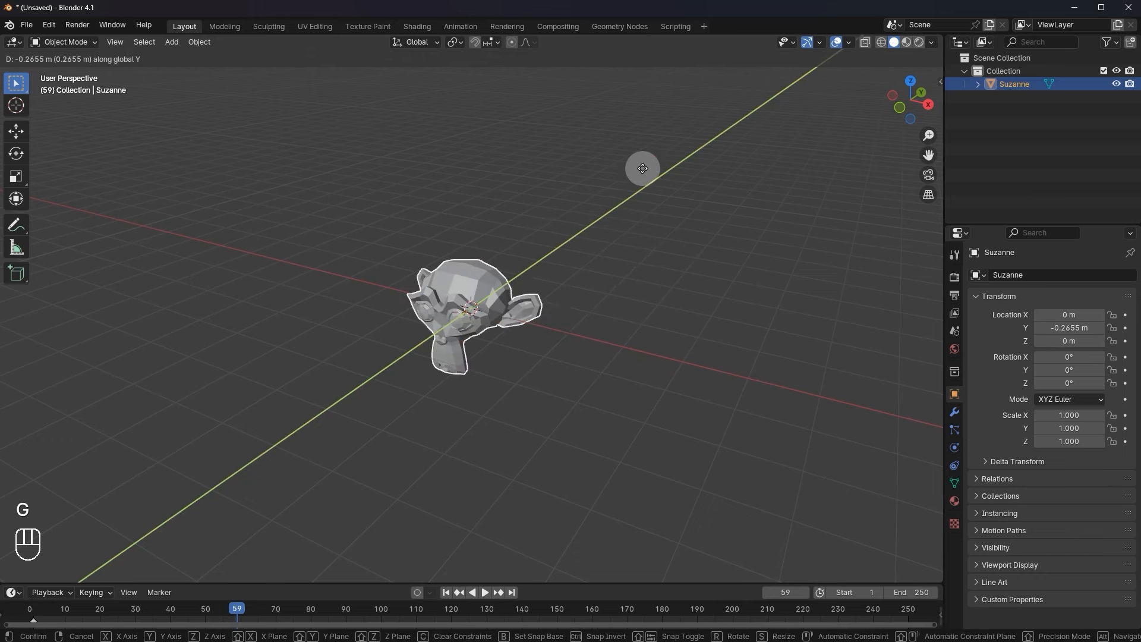
key("x")
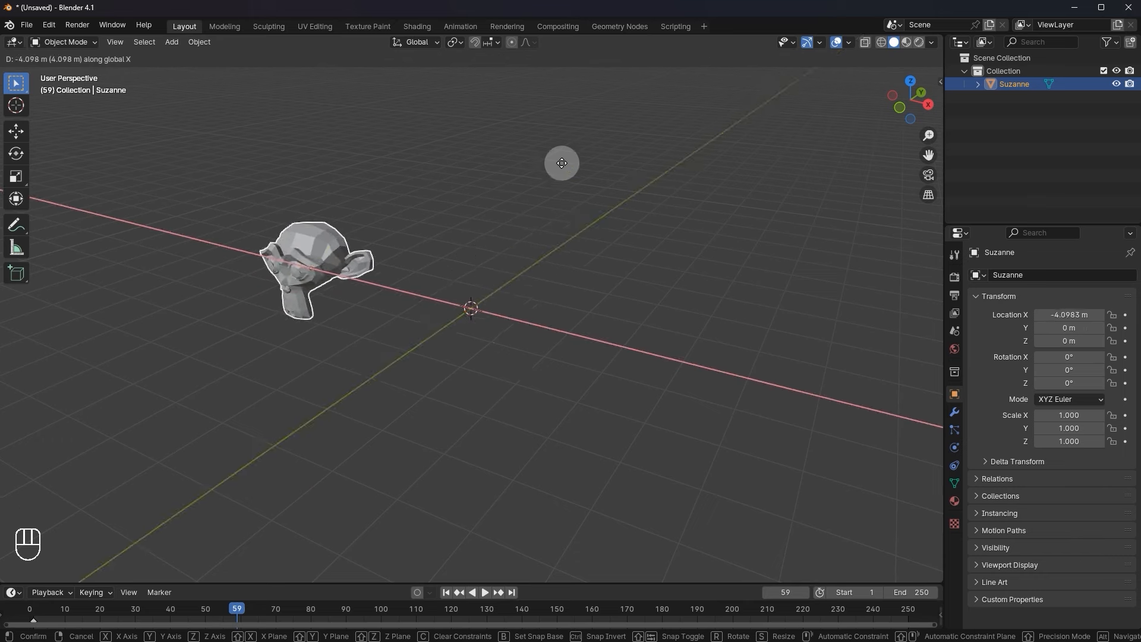
key("Escape")
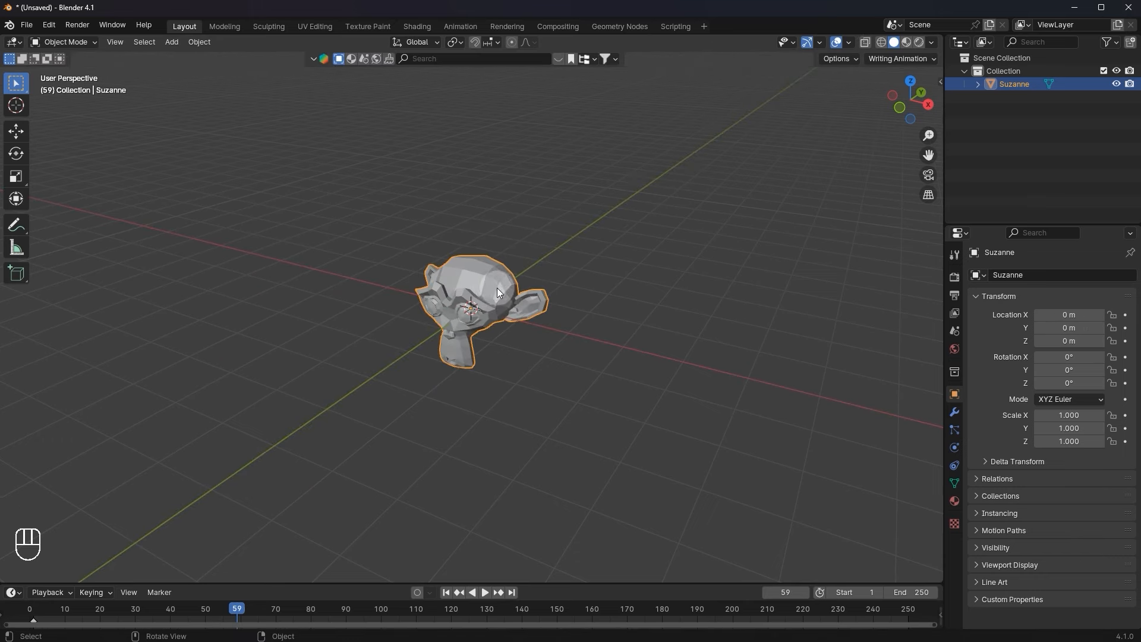
Try moving the monkey head constrained to the Z axis.
key("g")
key("z")
key("g")
key("z")
key("g")
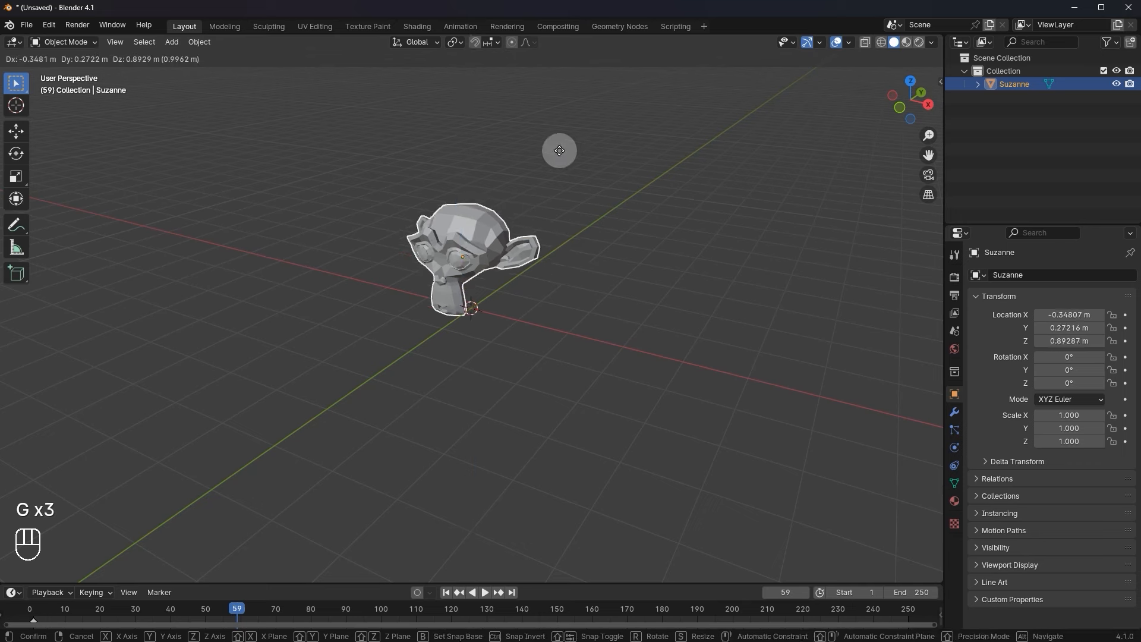
right_click(570, 238)
key("z")
right_click(560, 183)
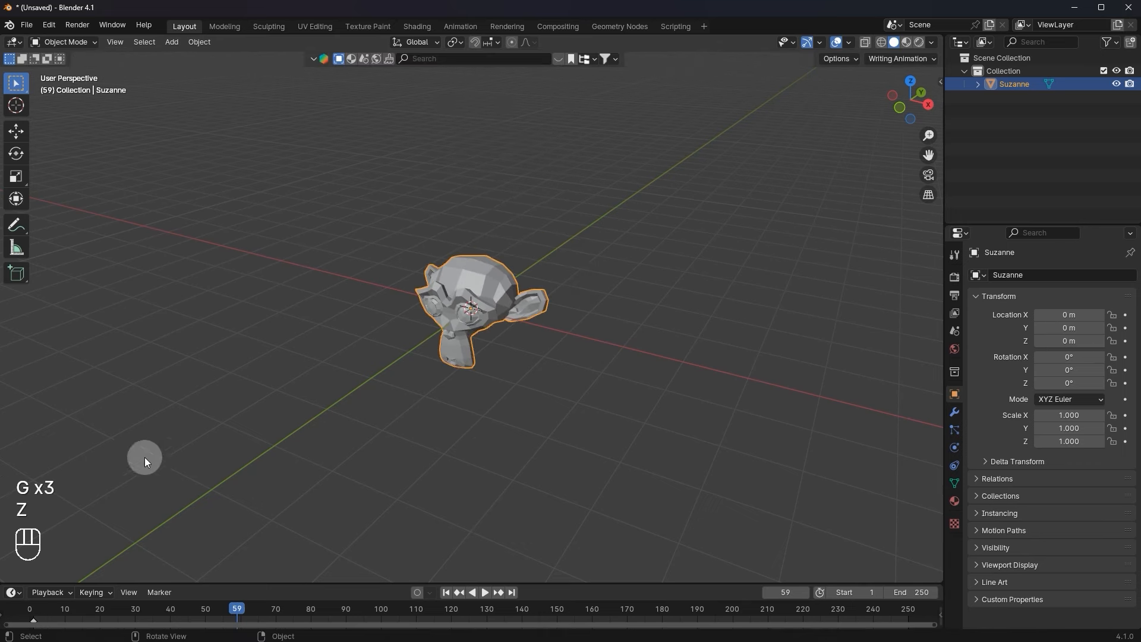
Try rotating the monkey head freely and about the global X, Y and Z axes.
middle_click_drag(614, 206, 567, 255)
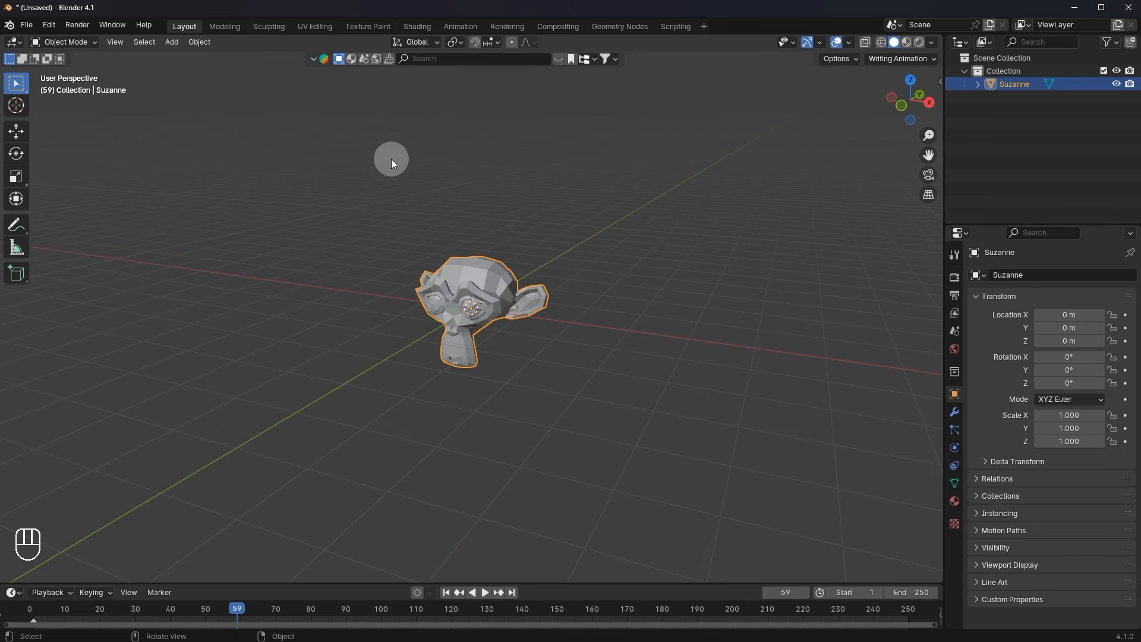
middle_click_drag(408, 218, 484, 219)
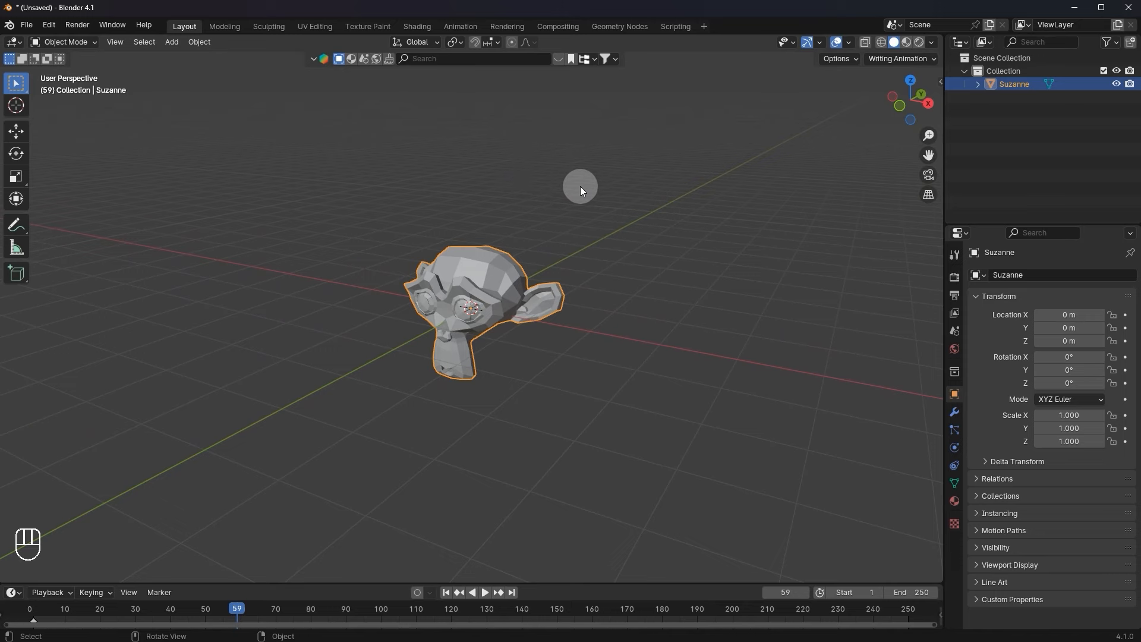
key("r")
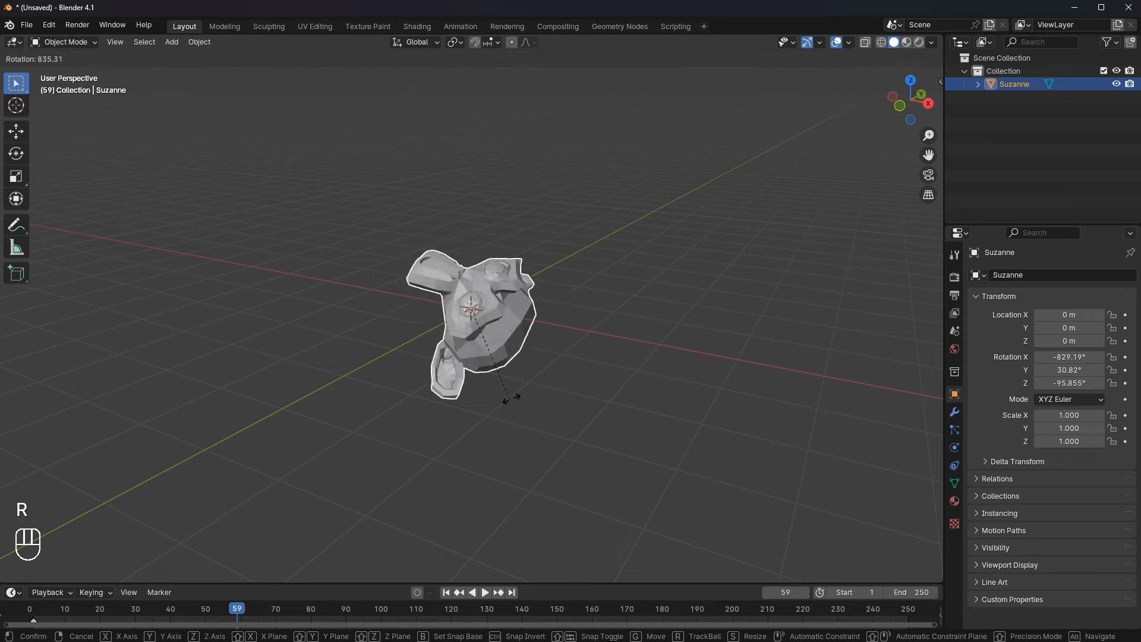
key("x")
key("y")
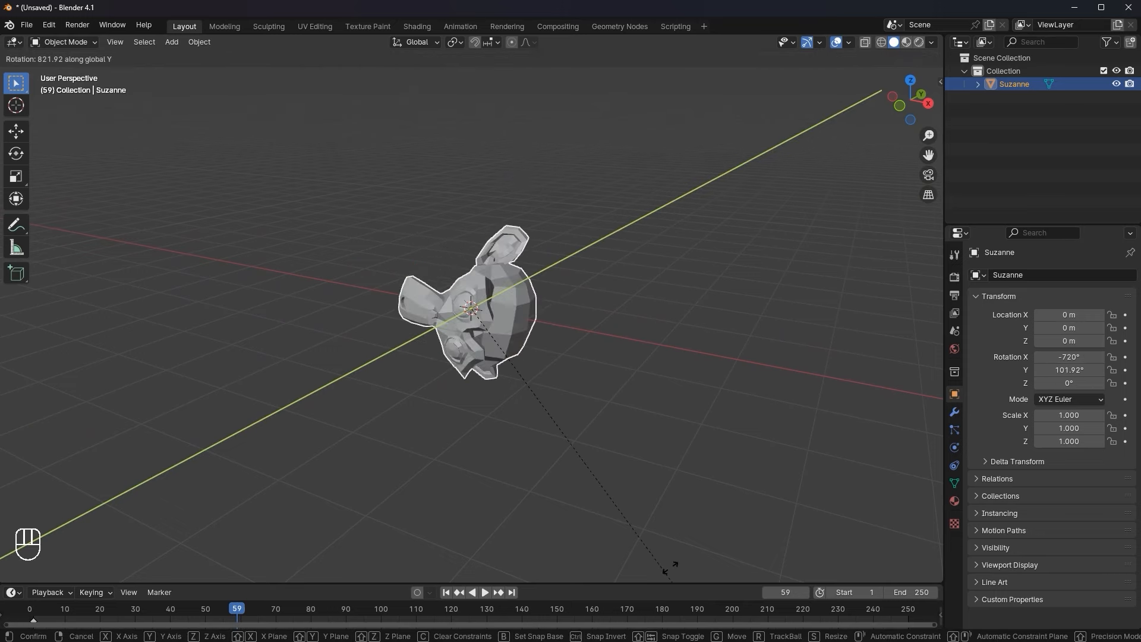
key("z")
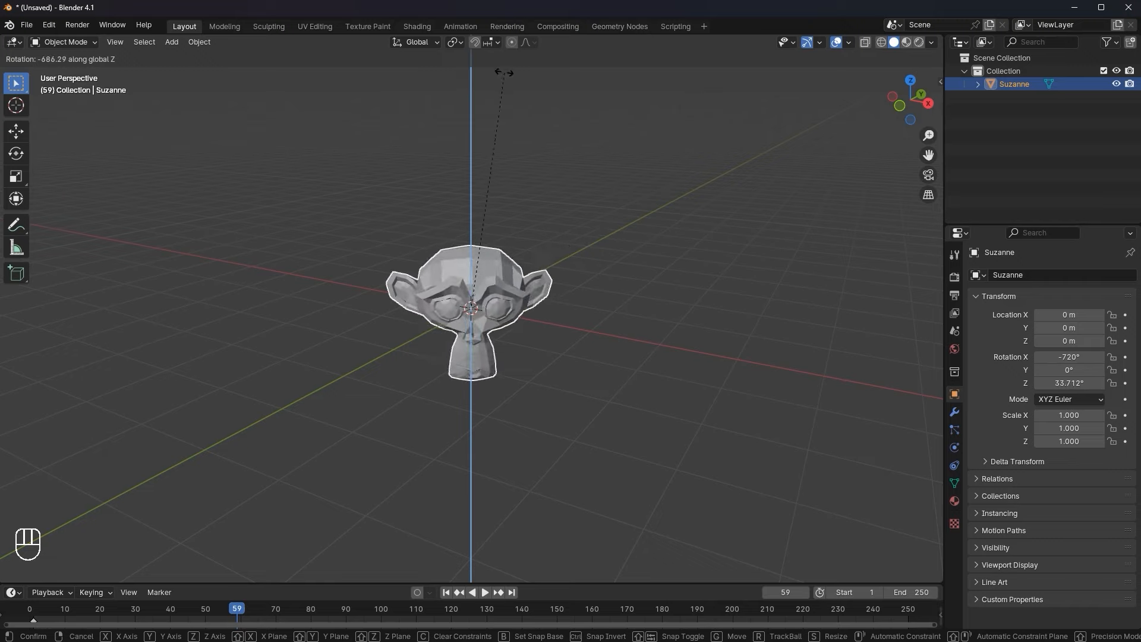
right_click(543, 219)
Try scaling the monkey head uniformly and along X and Z, and stretch it along Y to about 7.1.
key("s")
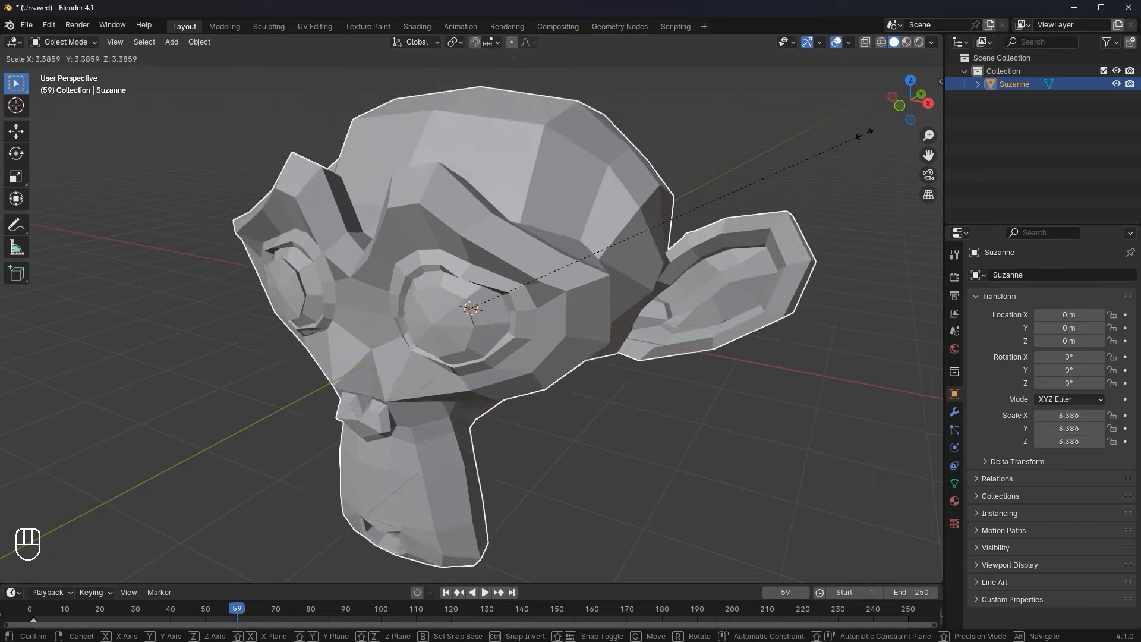
key("x")
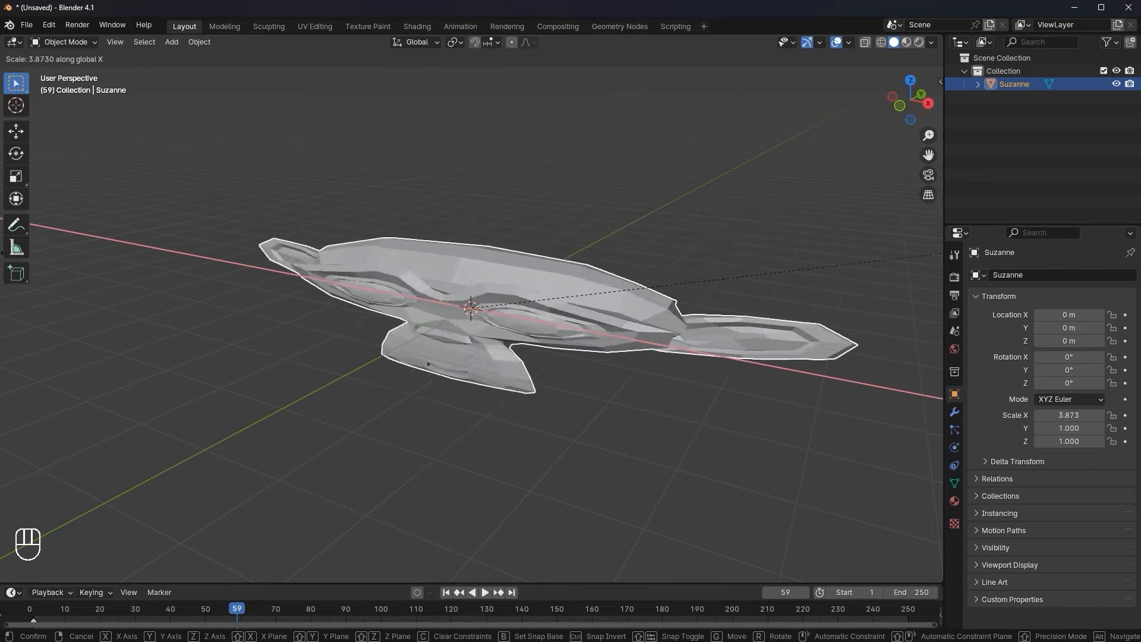
key("z")
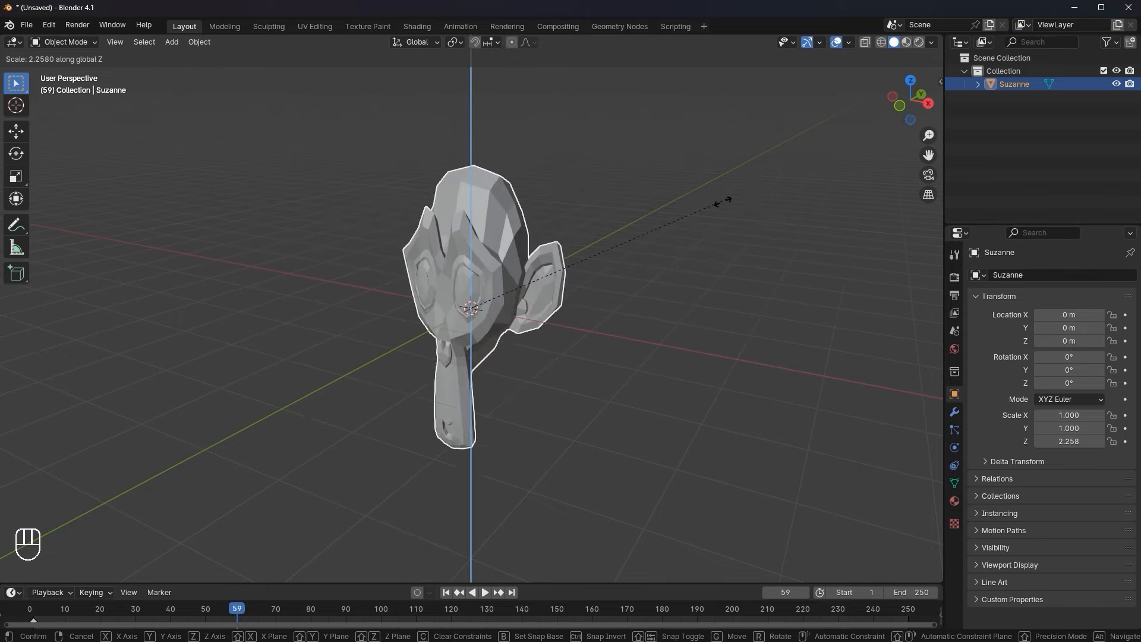
key("y")
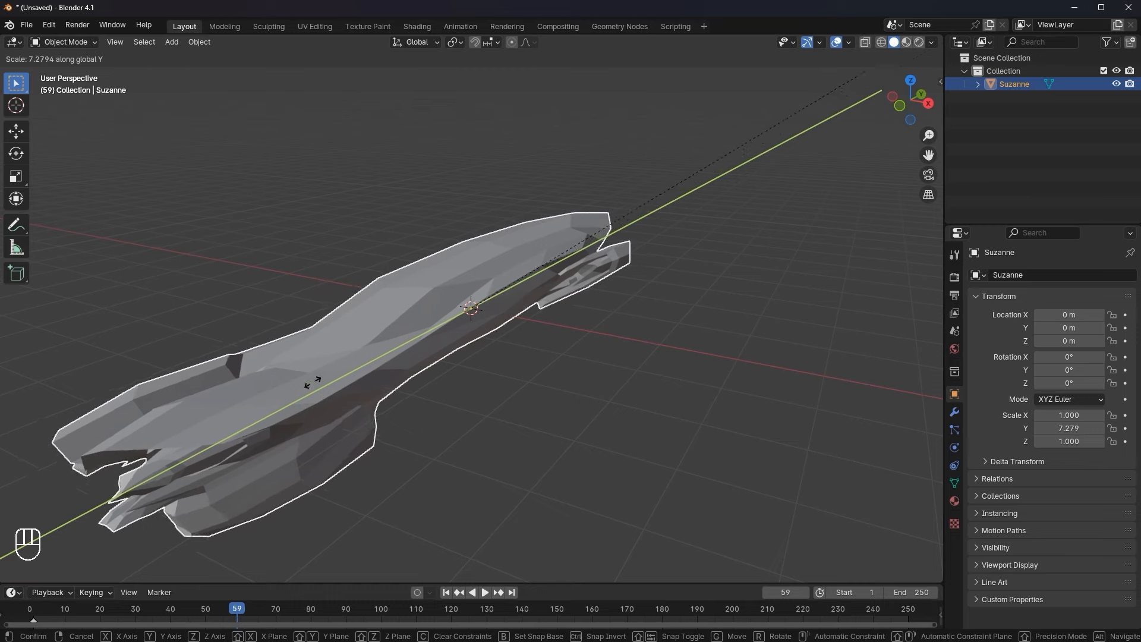
left_click(283, 377)
Try rescaling the stretched monkey head along the Y axis, and undo its Y stretch.
middle_click_drag(343, 364, 644, 278)
scroll(644, 278, "down", 1)
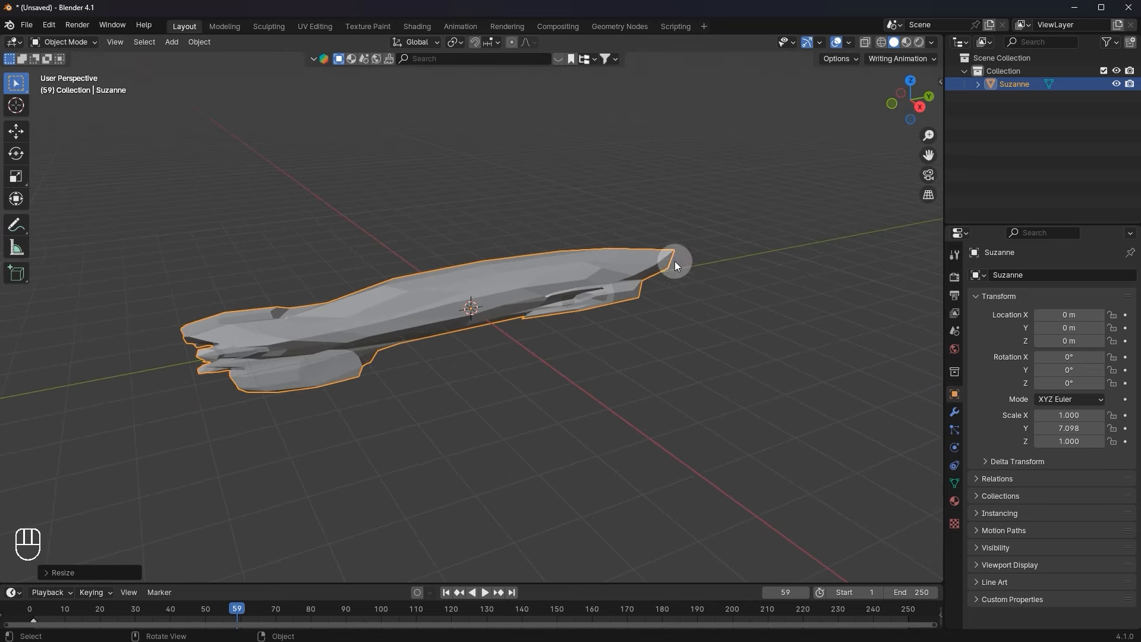
key("s")
key("y")
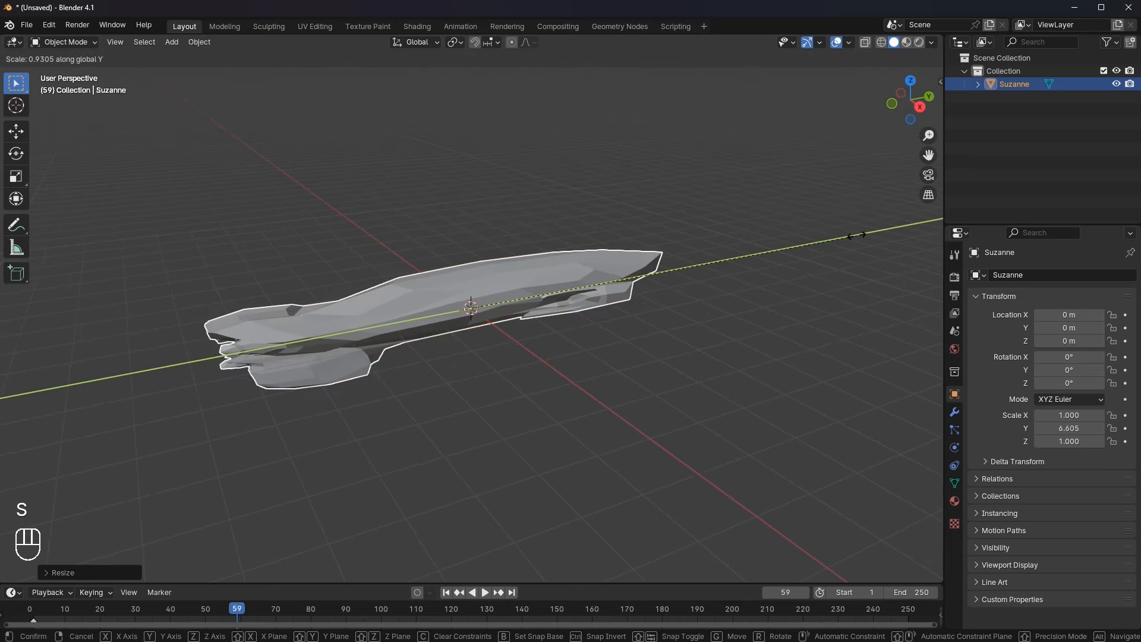
key("ctrl+z")
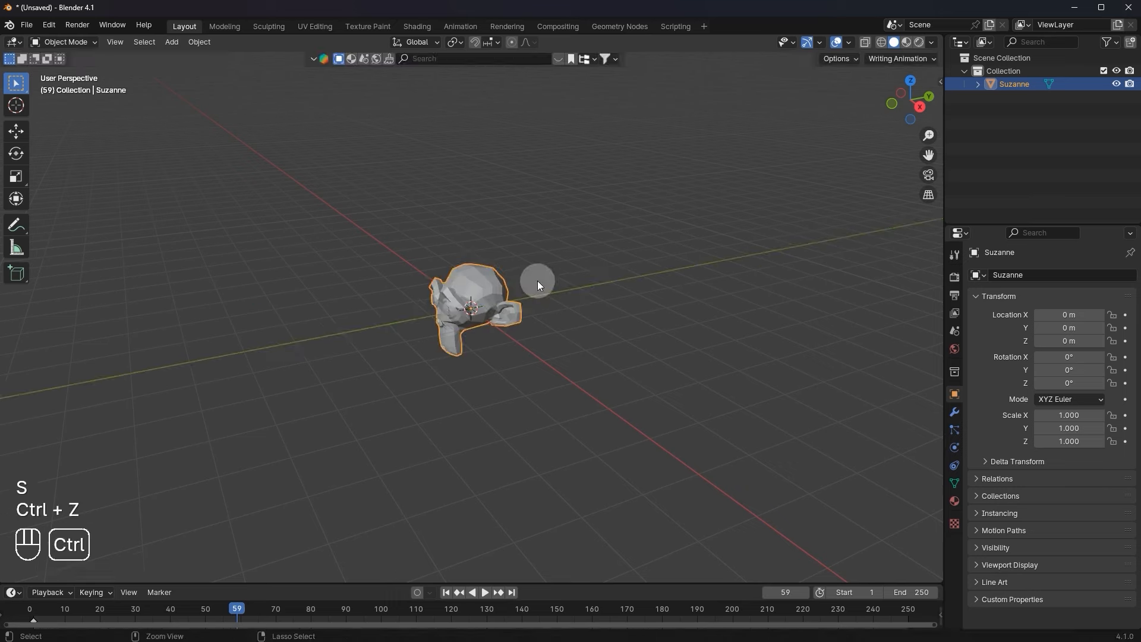
Try stretching the monkey head strongly along the global Y axis once more.
key("s")
key("y")
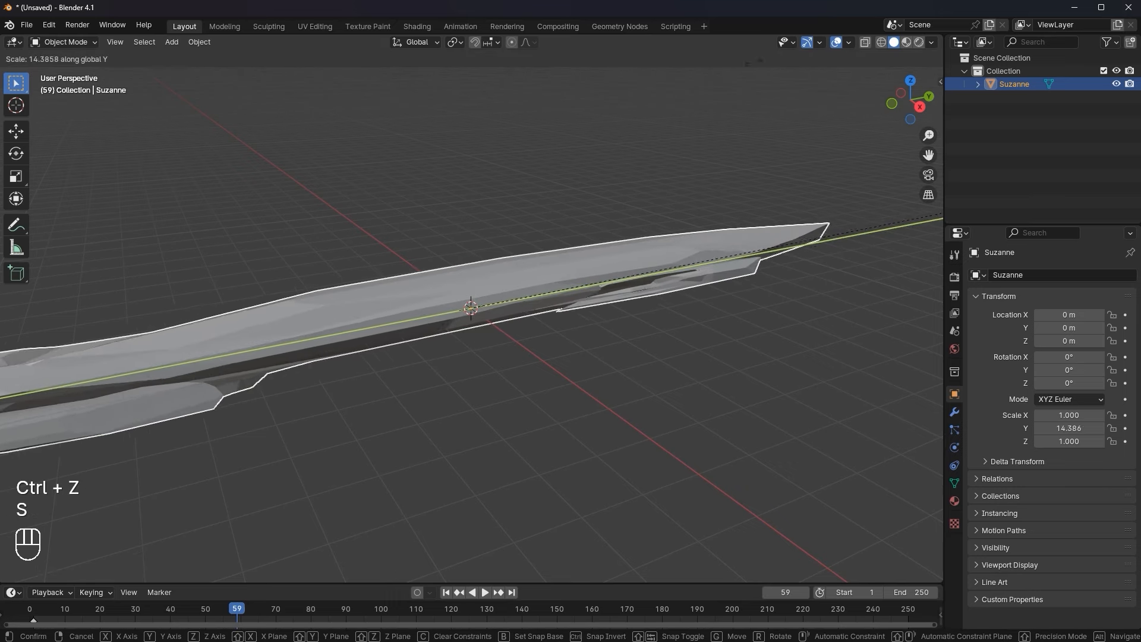
right_click(169, 91)
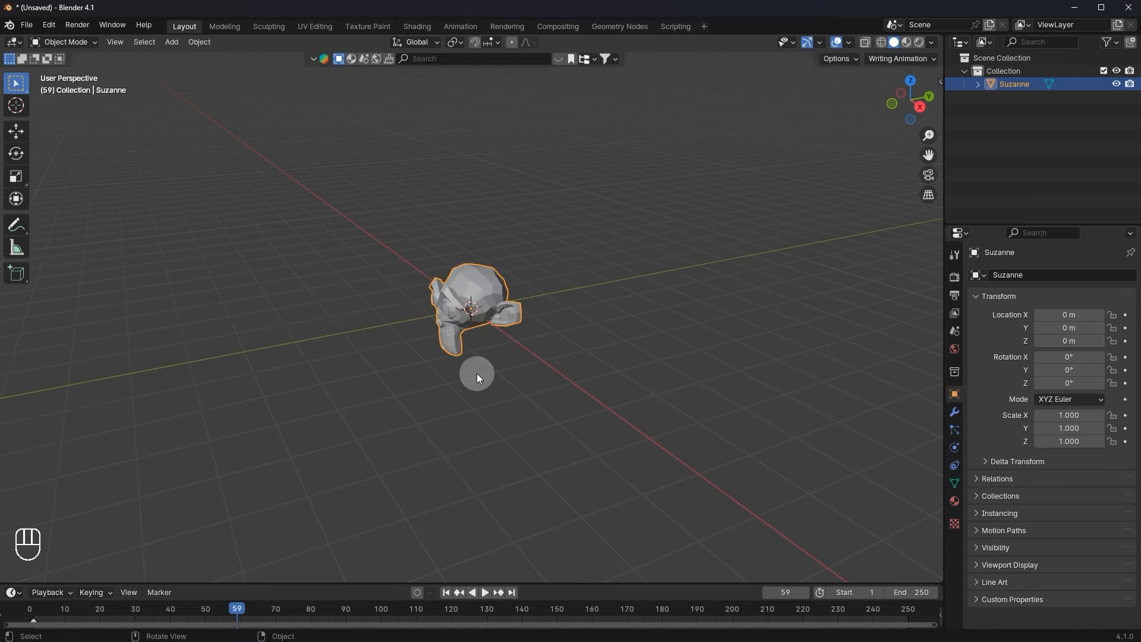
Try scaling the monkey head uniformly.
key("s")
right_click(562, 324)
key("s")
right_click(288, 81)
Try moving the monkey head freely in several directions around the viewport.
key("g")
right_click(670, 365)
key("g")
right_click(753, 392)
key("g")
right_click(329, 410)
key("g")
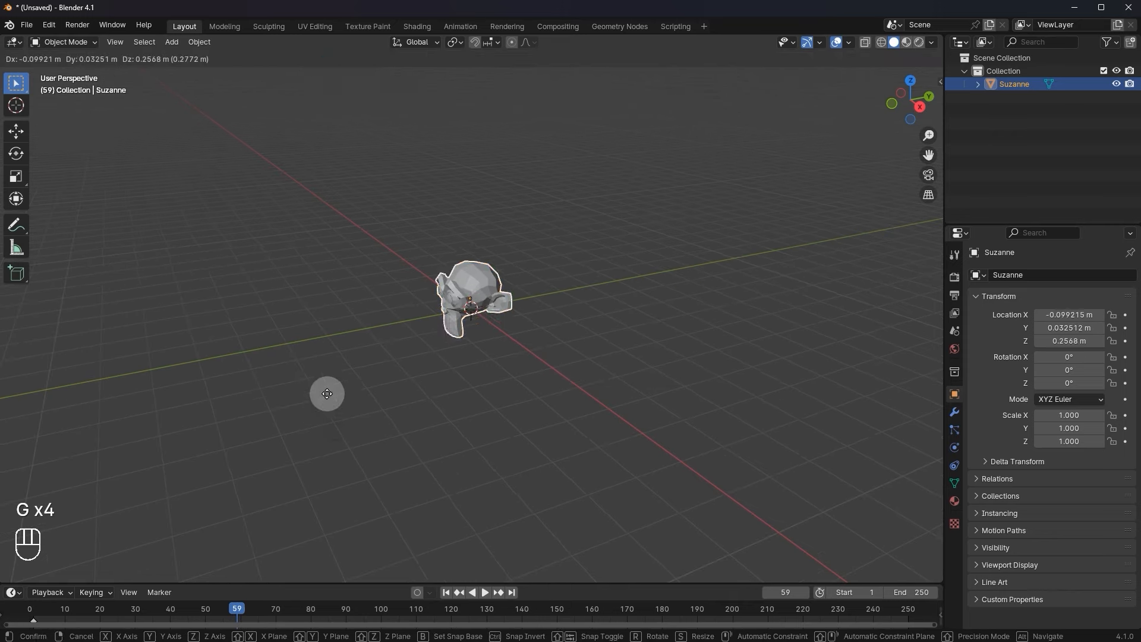
right_click(327, 393)
key("g")
right_click(178, 71)
key("g")
right_click(858, 198)
key("g")
right_click(280, 153)
key("g")
right_click(703, 125)
key("g")
right_click(111, 97)
key("g")
right_click(262, 94)
scroll(523, 239, "up", 1)
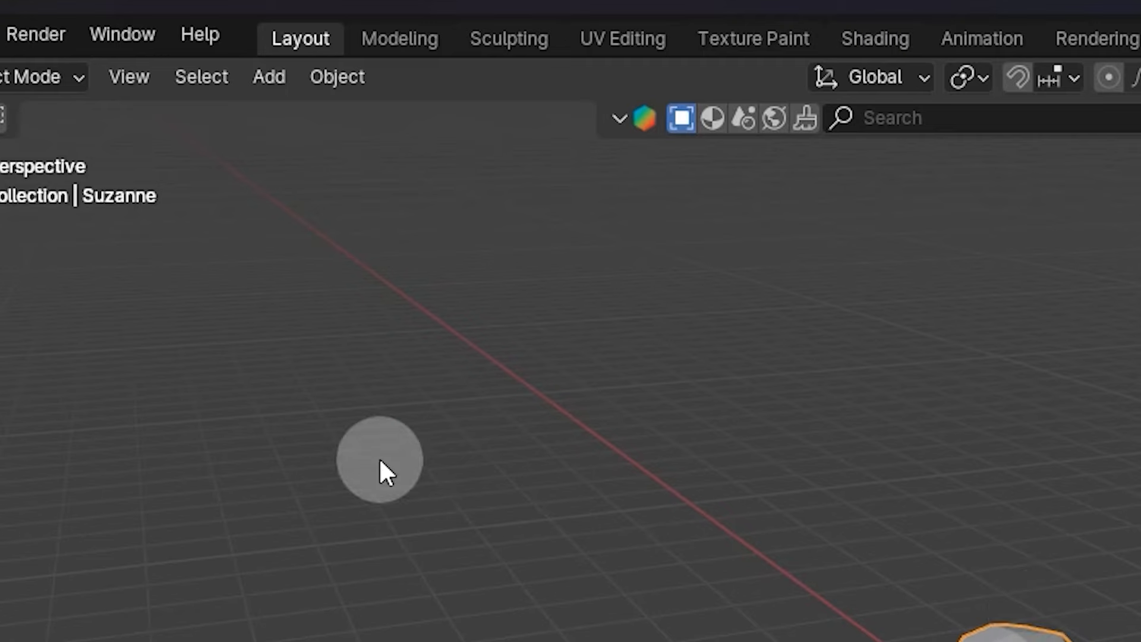
Delete the monkey head and add a UV sphere mesh at the world origin.
left_click(273, 71)
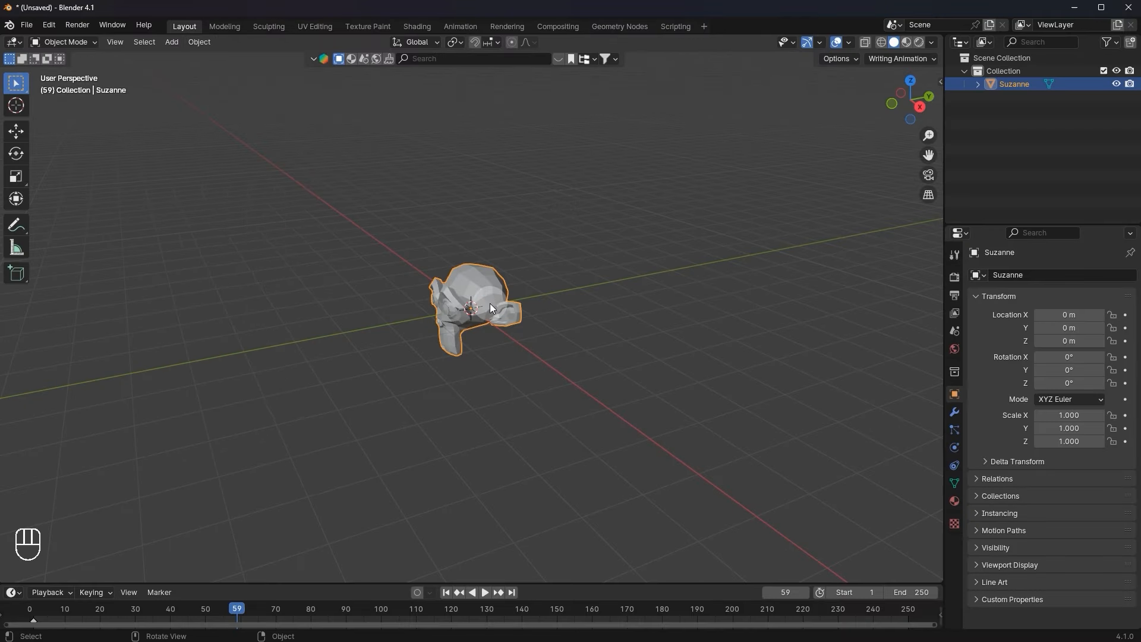
key("Delete")
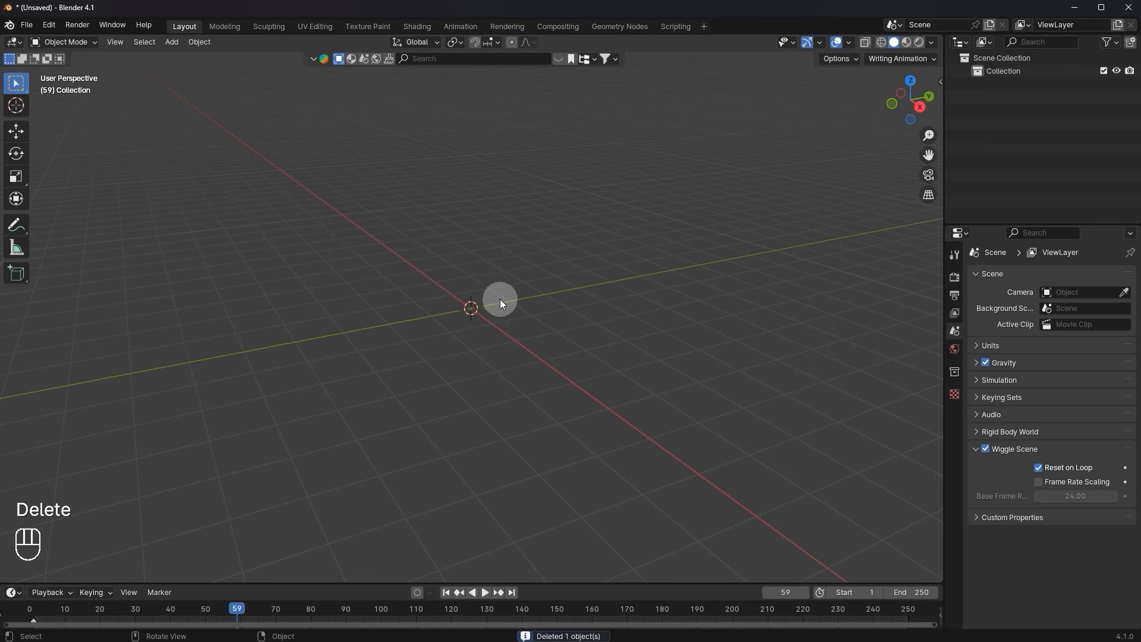
key("shift+a")
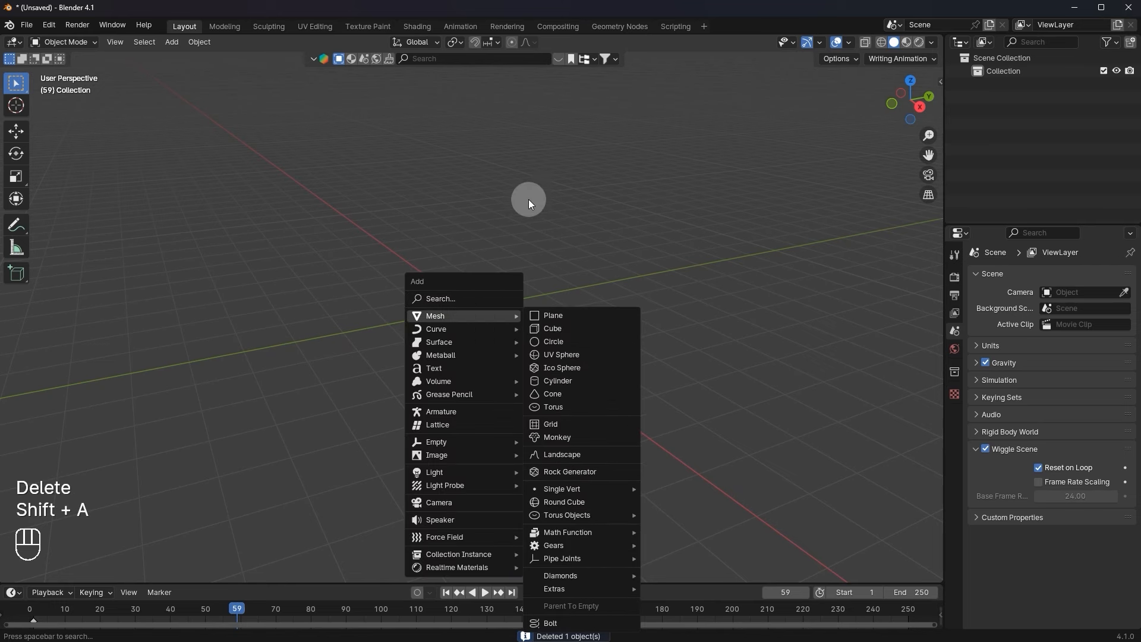
key("shift+a")
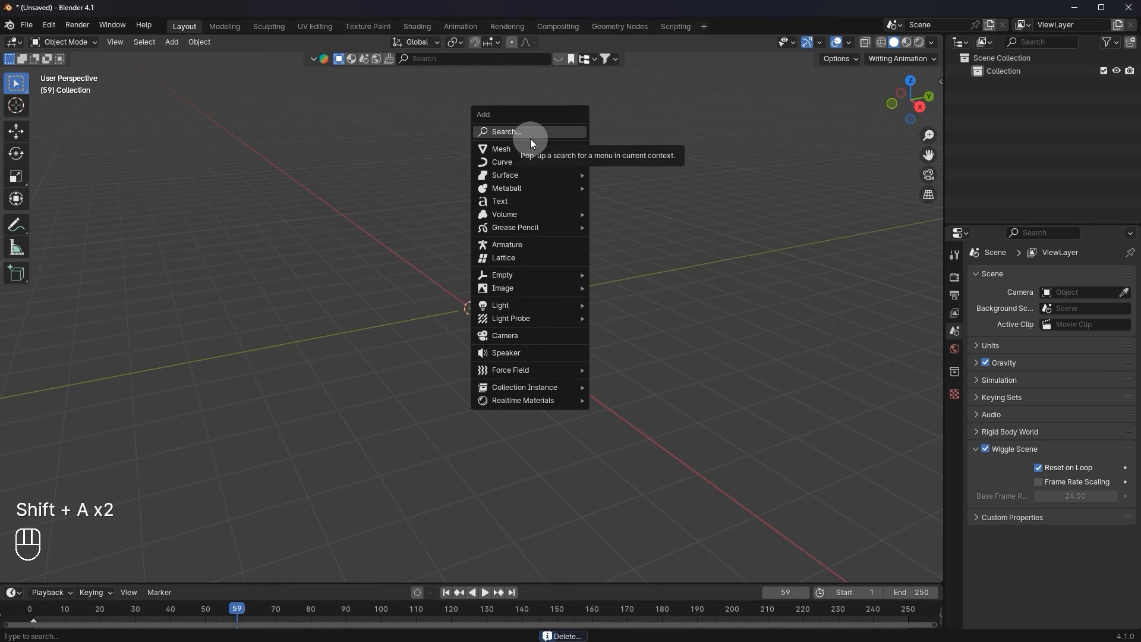
mouse_move(524, 148)
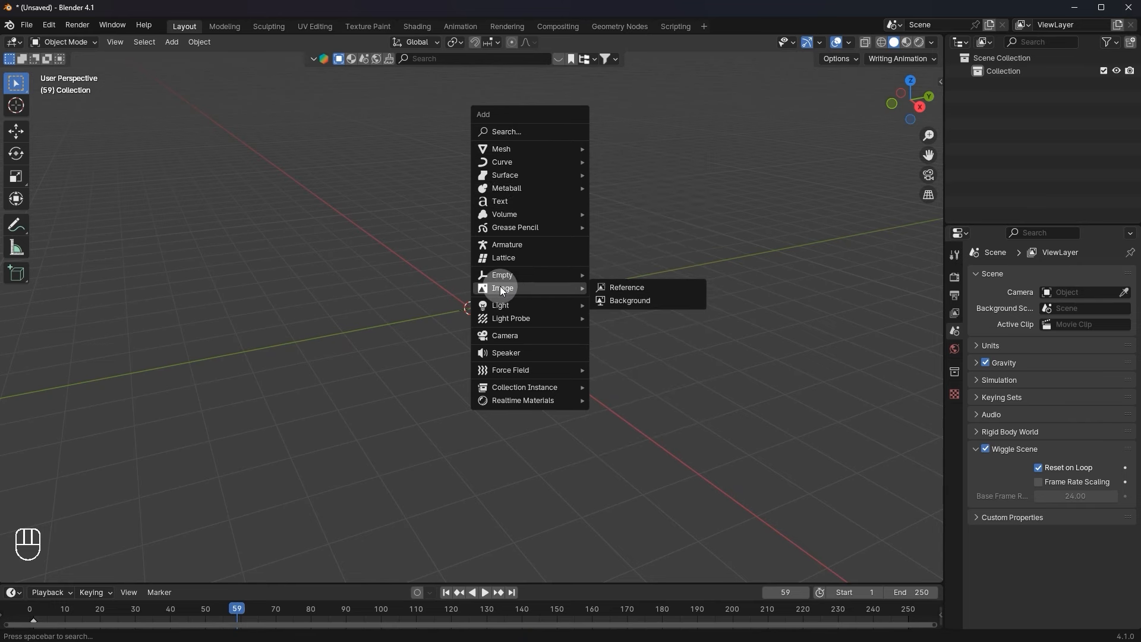
mouse_move(518, 307)
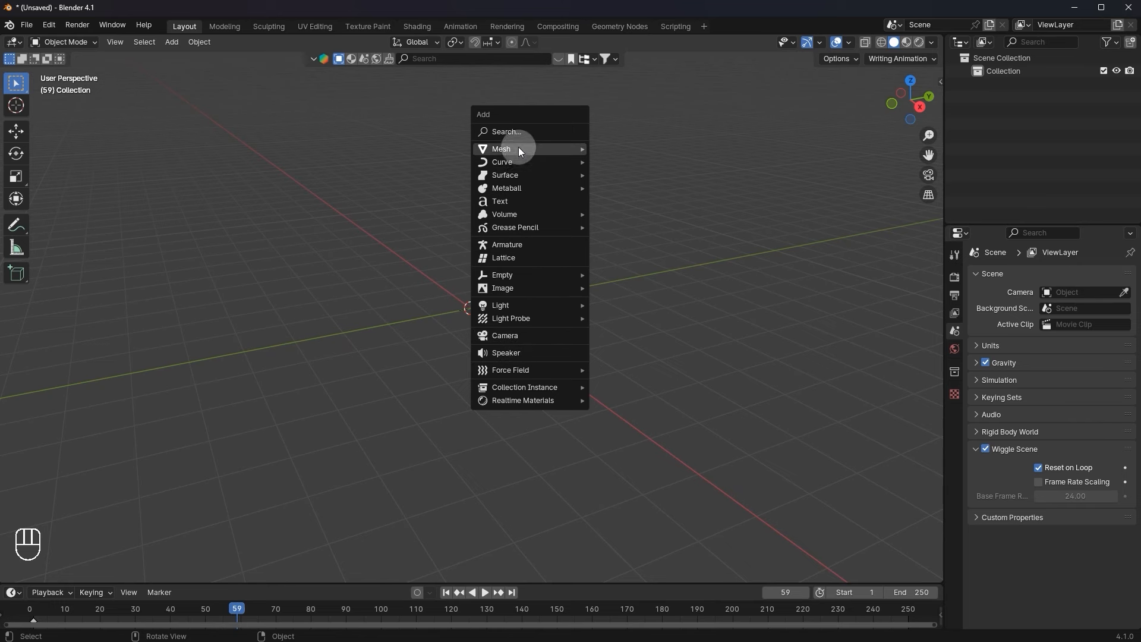
mouse_move(518, 224)
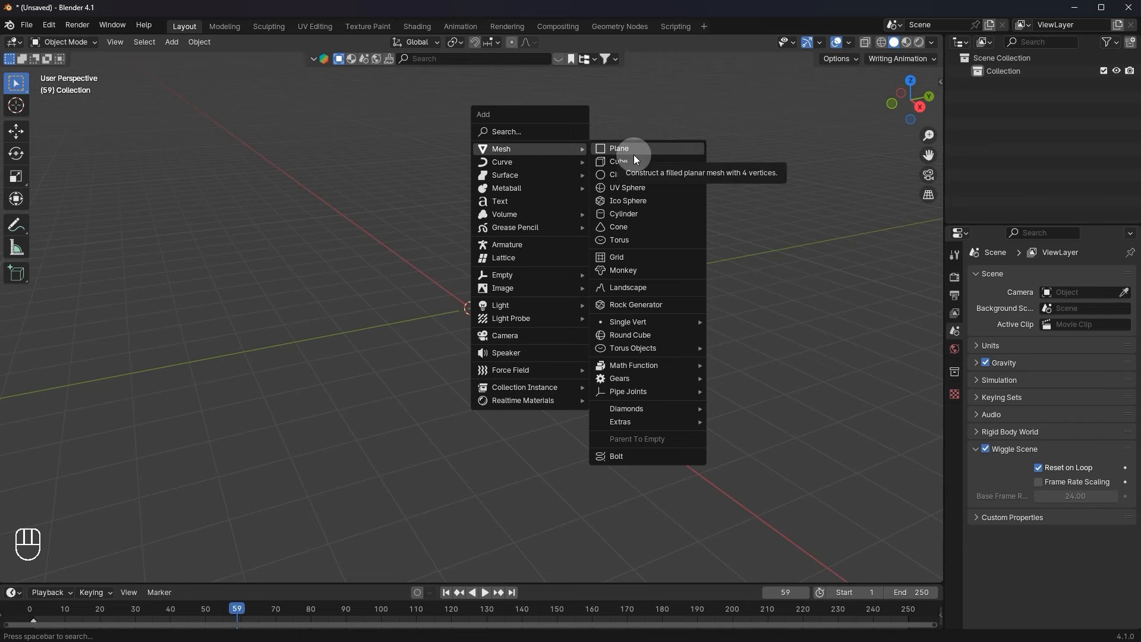
left_click(638, 192)
Add a cube mesh and move it about 2.3 m along the global X axis, beside the sphere.
left_click(211, 46)
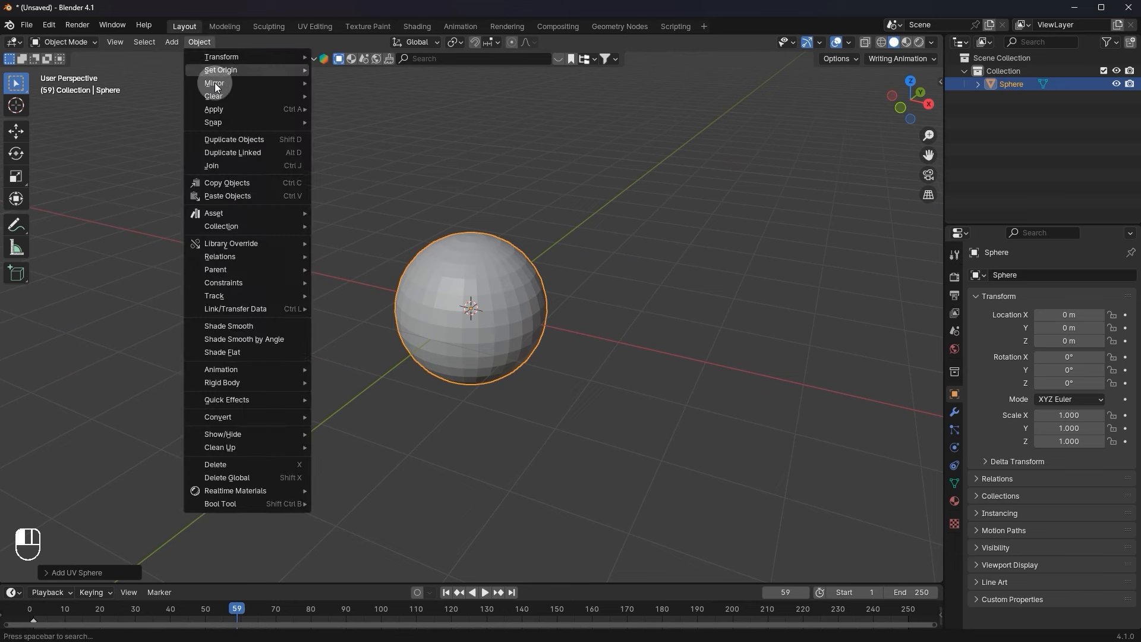
left_click(459, 266)
key("shift+a")
mouse_move(465, 258)
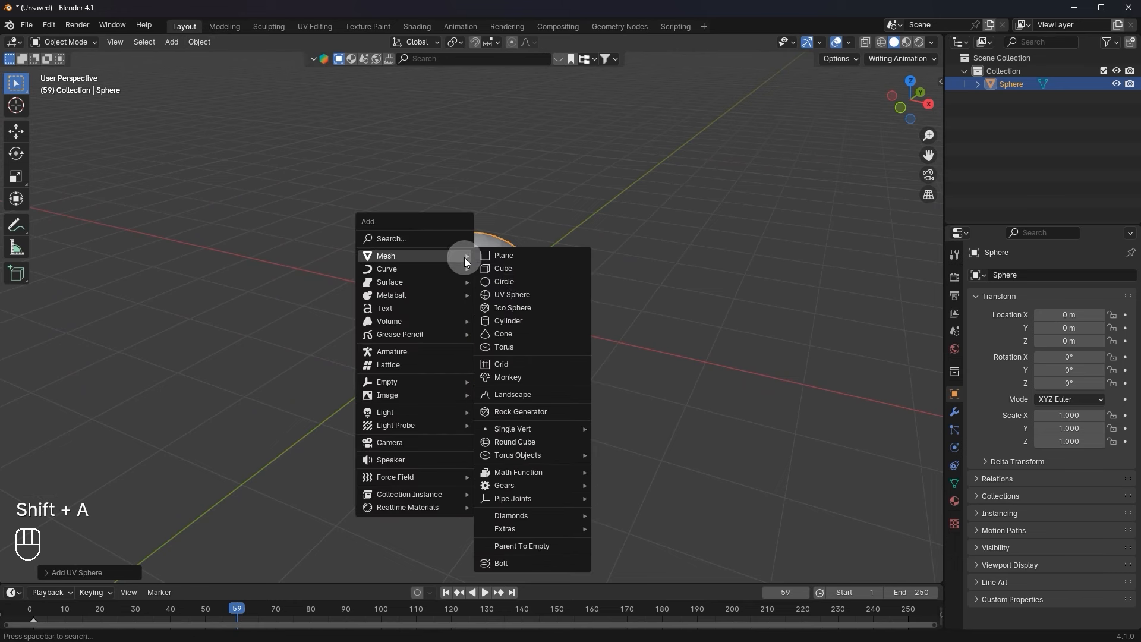
left_click(501, 269)
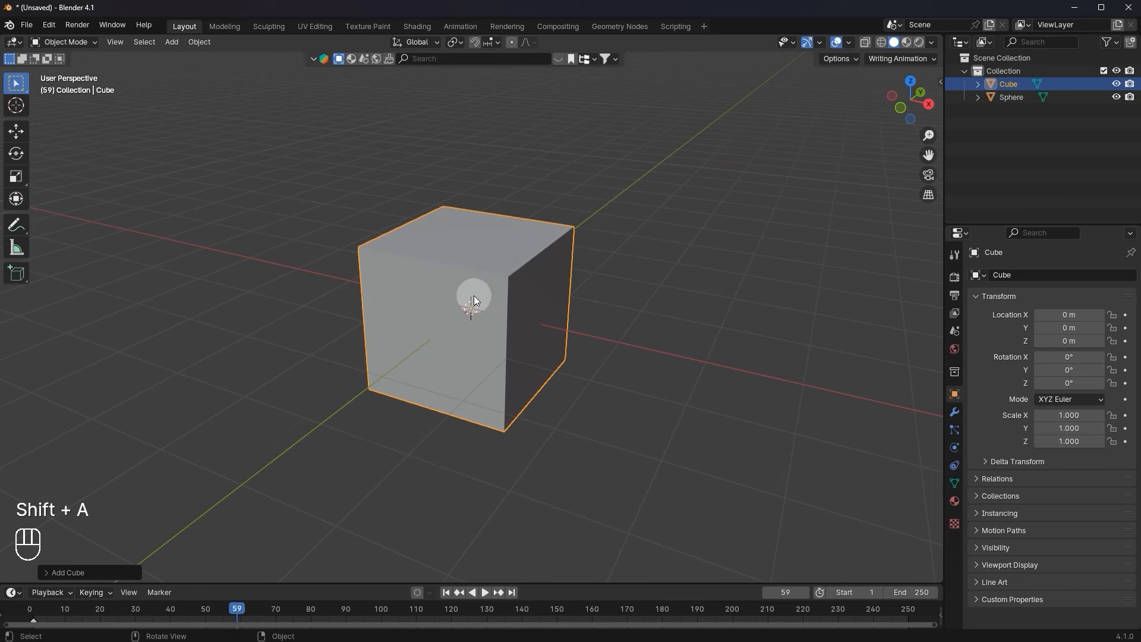
key("g")
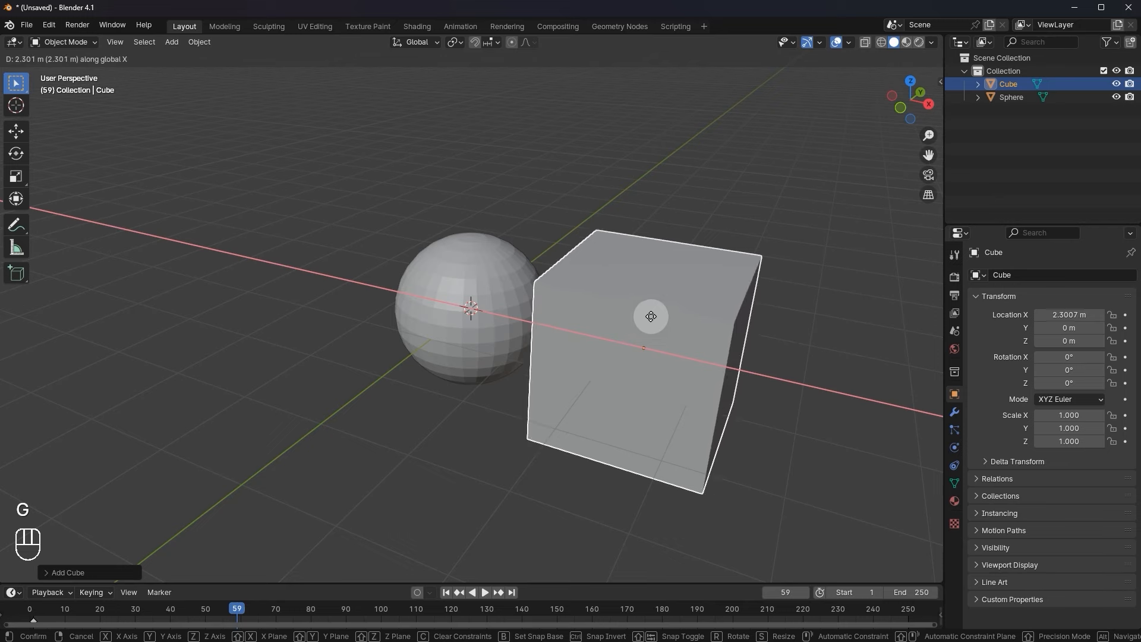
left_click(649, 315)
Add a monkey mesh, move it about -2.68 m along the global X axis to the sphere's other side, and deselect it.
middle_click_drag(649, 315, 562, 311)
left_click(203, 45)
mouse_move(171, 41)
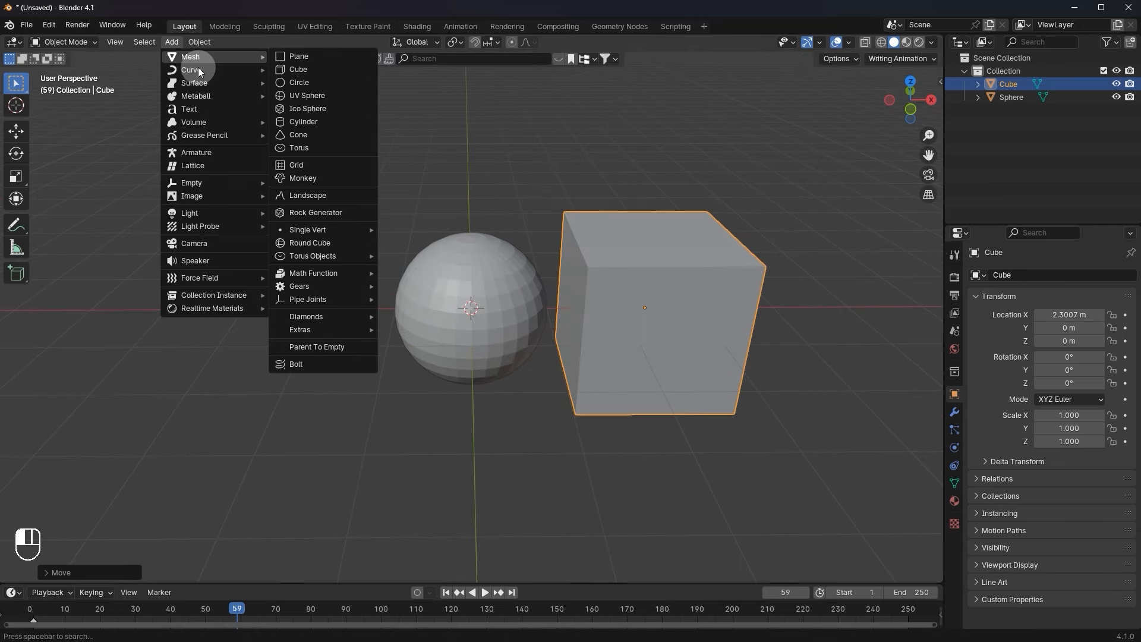
left_click(318, 178)
key("s")
key("Escape")
key("g")
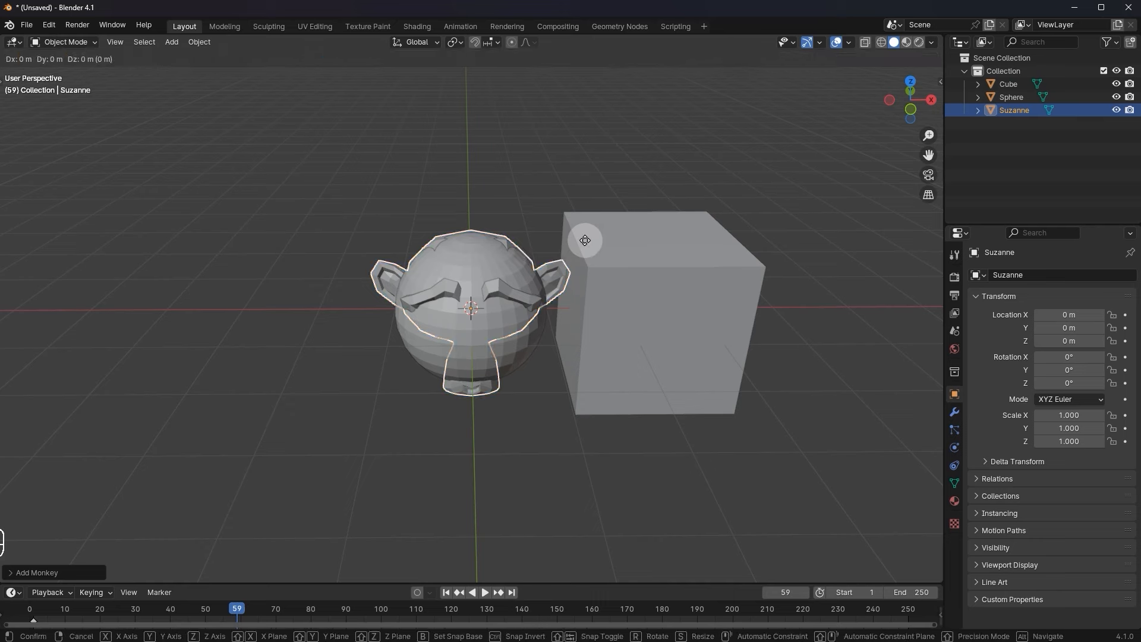
key("x")
left_click(381, 226)
scroll(554, 354, "down", 6)
left_click(883, 466)
Box-select the monkey, sphere and cube together and delete them.
middle_click_drag(585, 342, 554, 186)
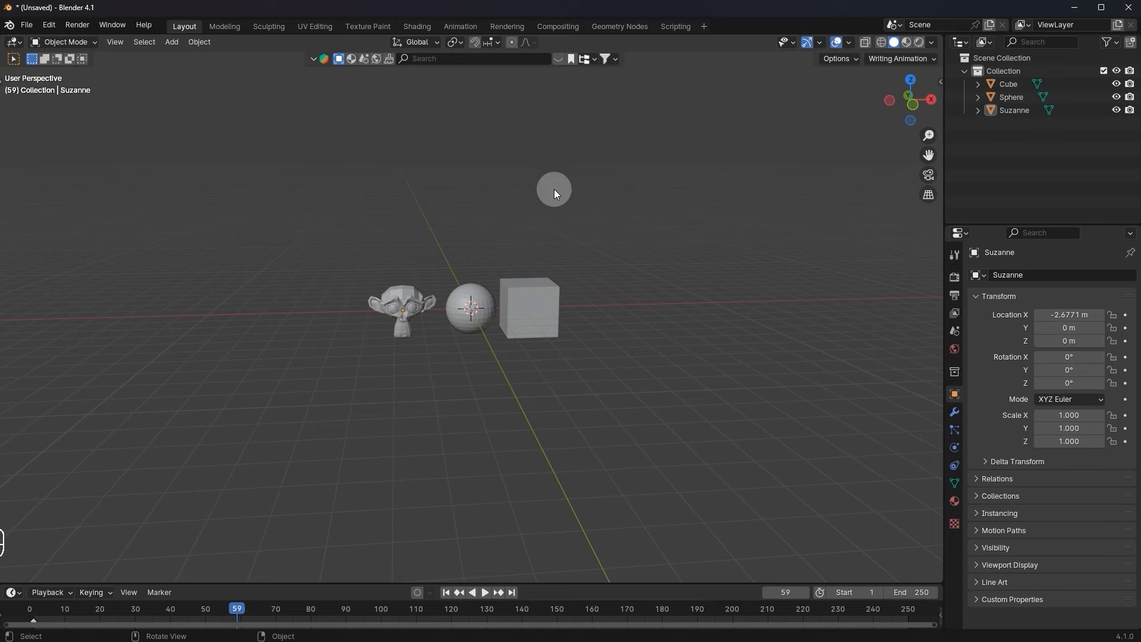
scroll(618, 242, "up", 2)
middle_click_drag(618, 242, 593, 281)
left_click_drag(692, 225, 215, 362)
left_click_drag(707, 211, 225, 368)
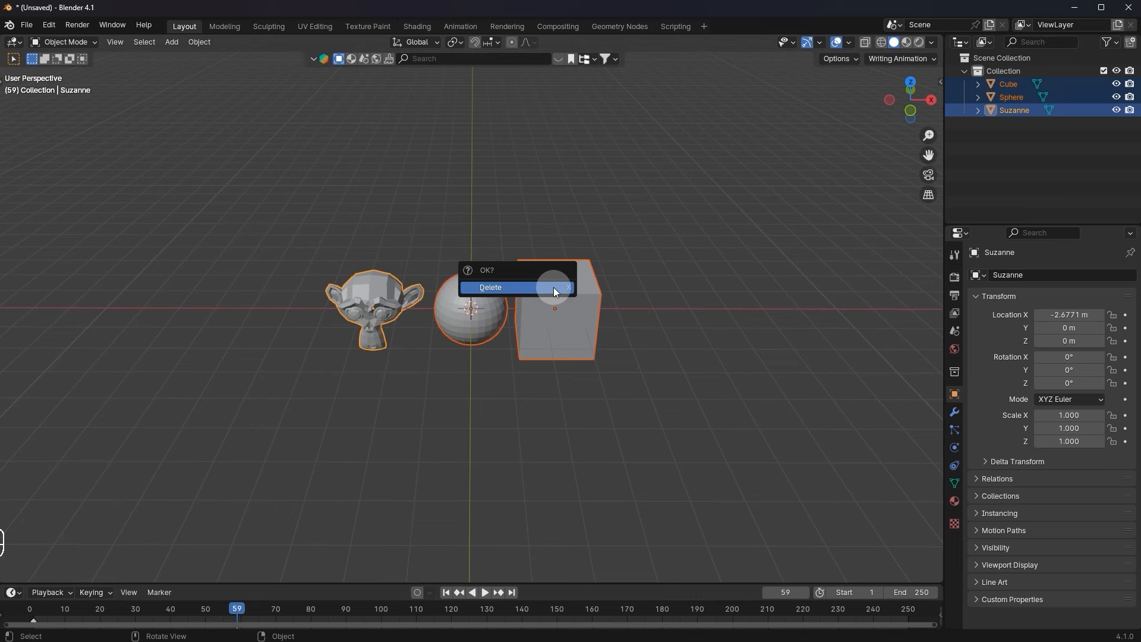
left_click(547, 290)
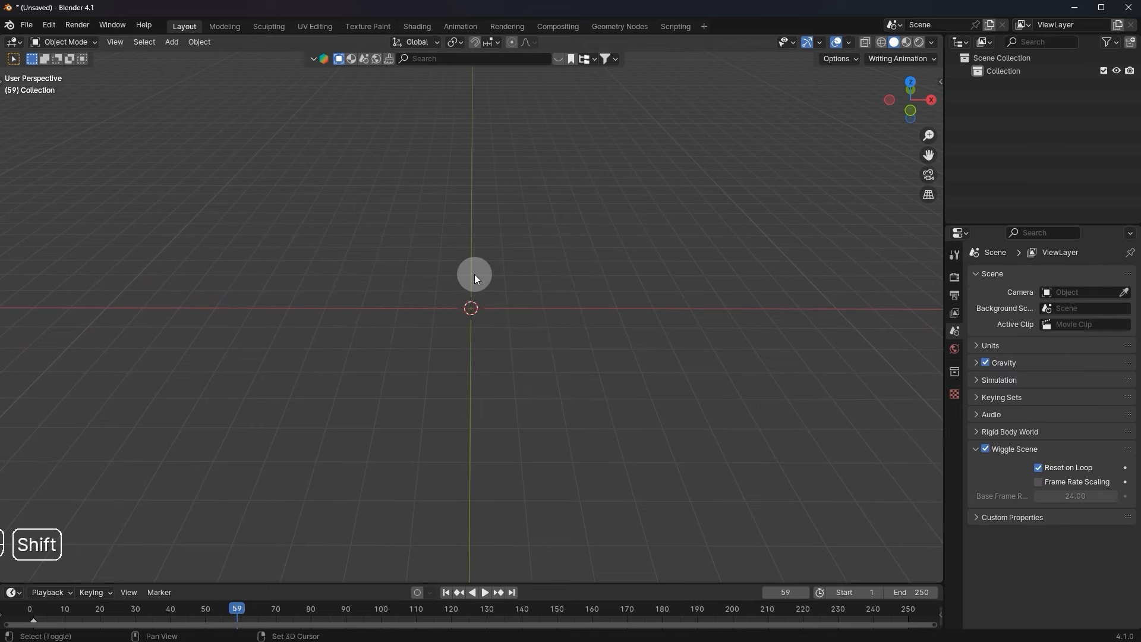
Add a metaball of type Ball at the world origin.
key("shift+a")
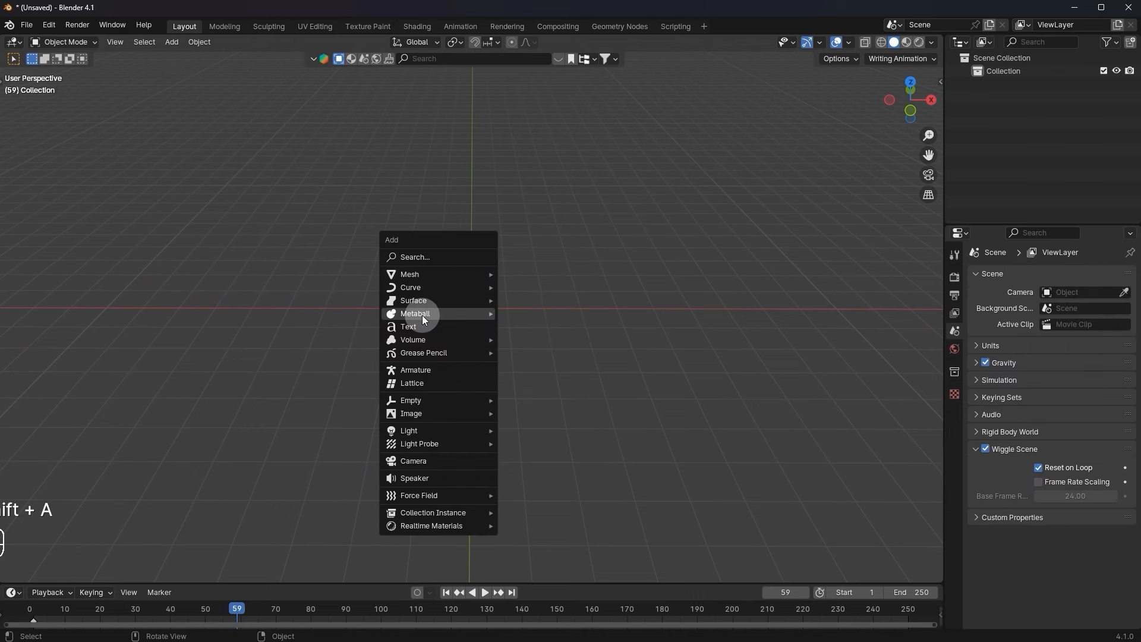
mouse_move(473, 313)
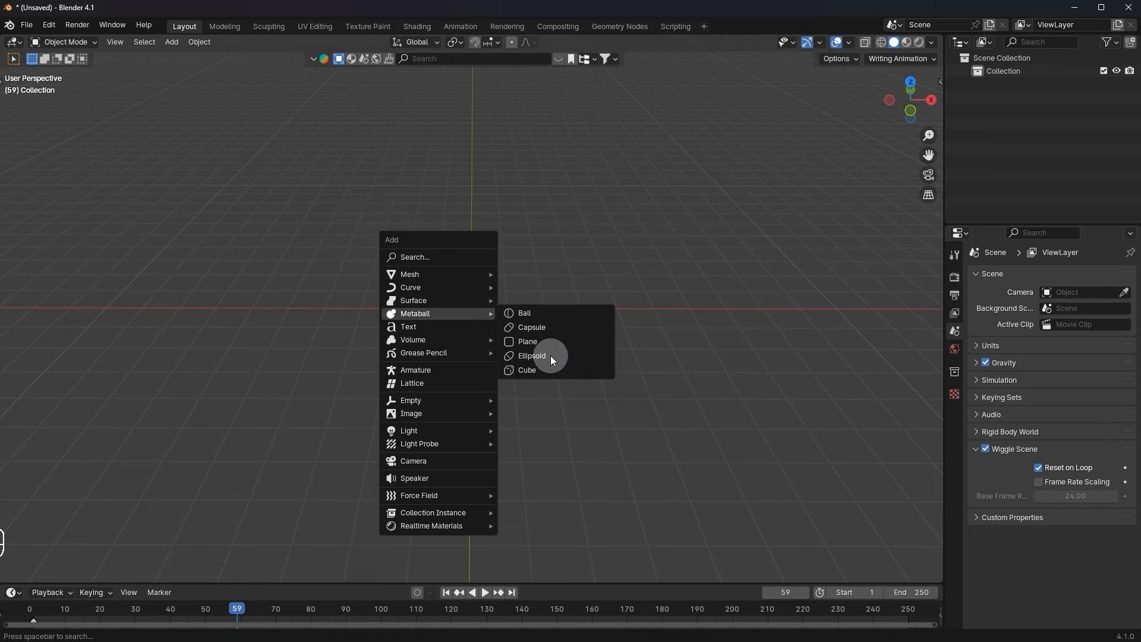
left_click(538, 311)
Try moving and rotating the metaball freely.
middle_click_drag(525, 333, 528, 290)
key("g")
right_click(668, 343)
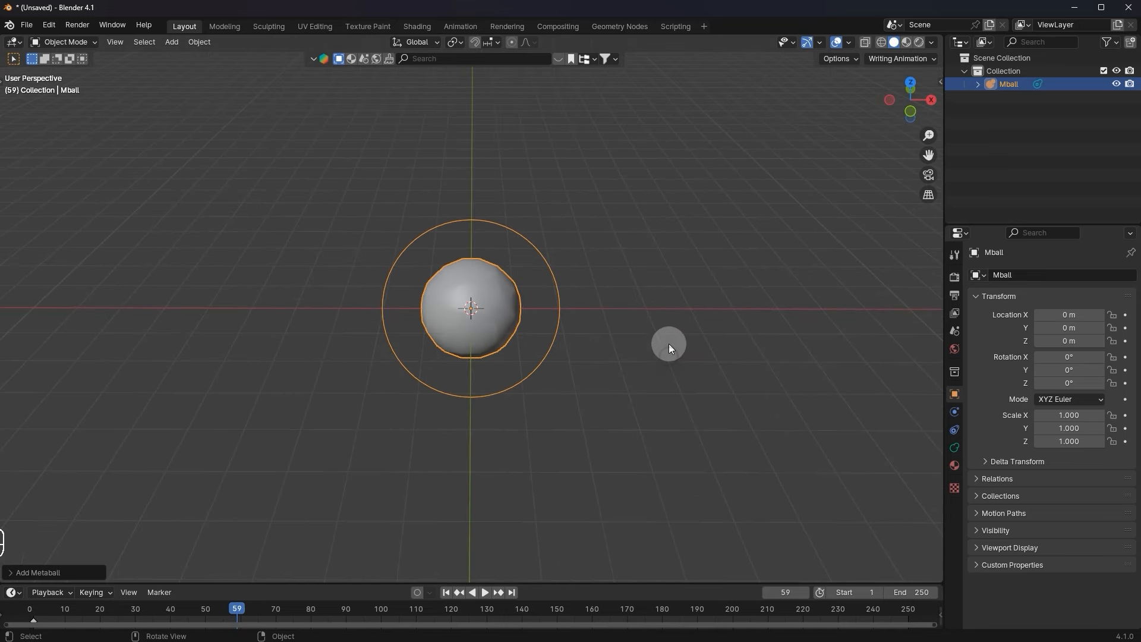
scroll(669, 341, "up", 4)
key("r")
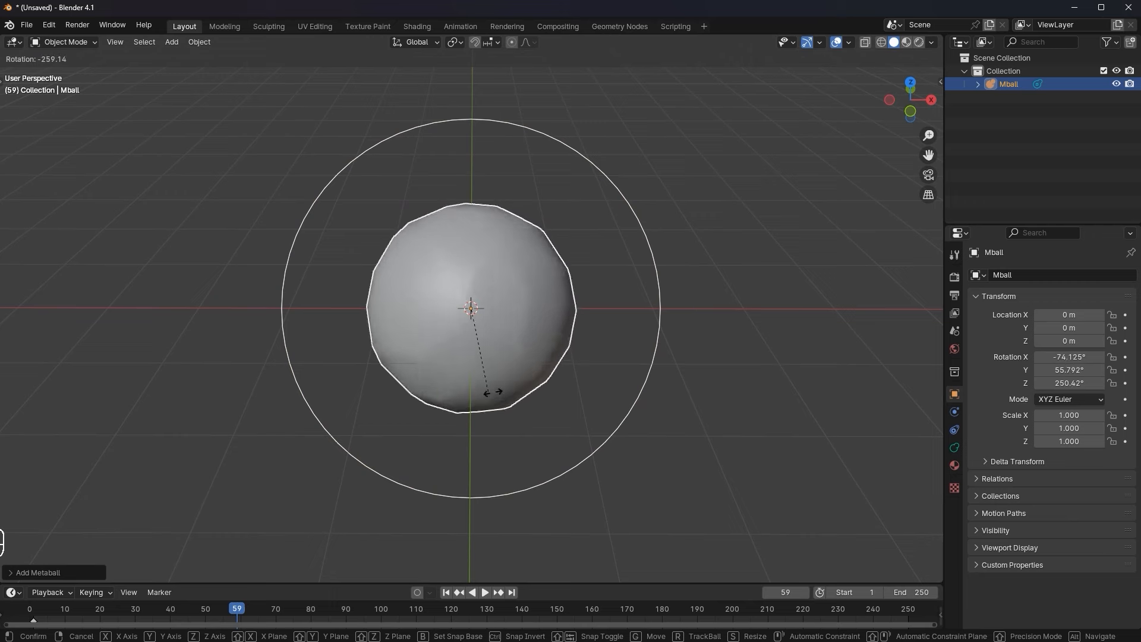
right_click(520, 380)
Duplicate the metaball and place the copy about 2.2 m along X and 1.2 m above the original.
middle_click_drag(518, 341, 541, 316)
scroll(500, 245, "down", 3)
scroll(540, 316, "down", 2)
scroll(507, 339, "down", 1)
scroll(488, 319, "up", 3)
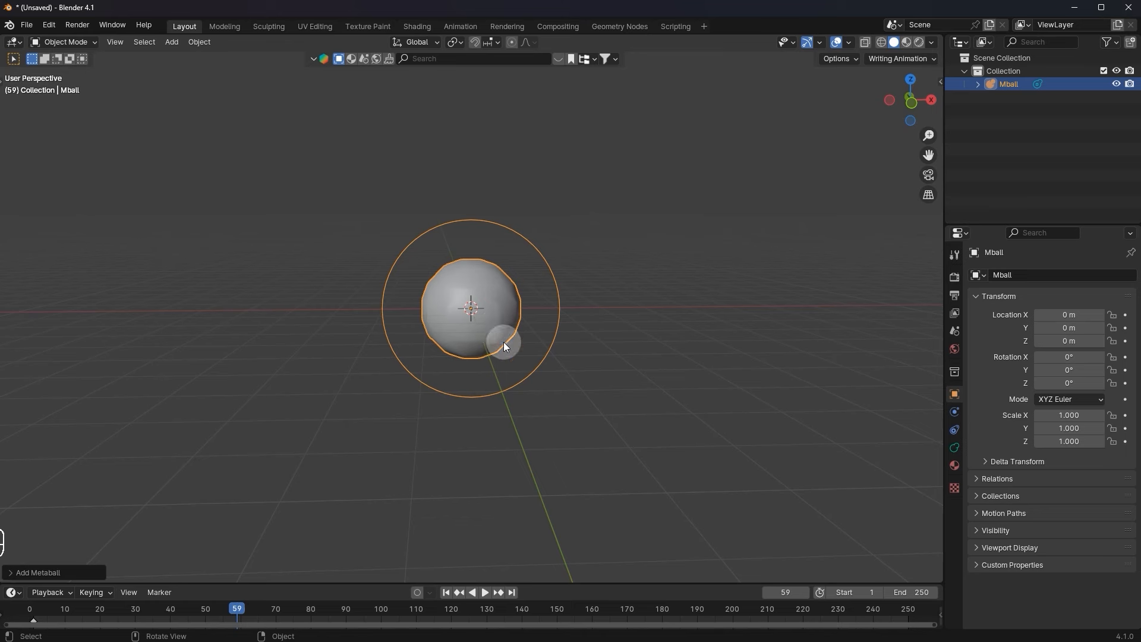
right_click(590, 226)
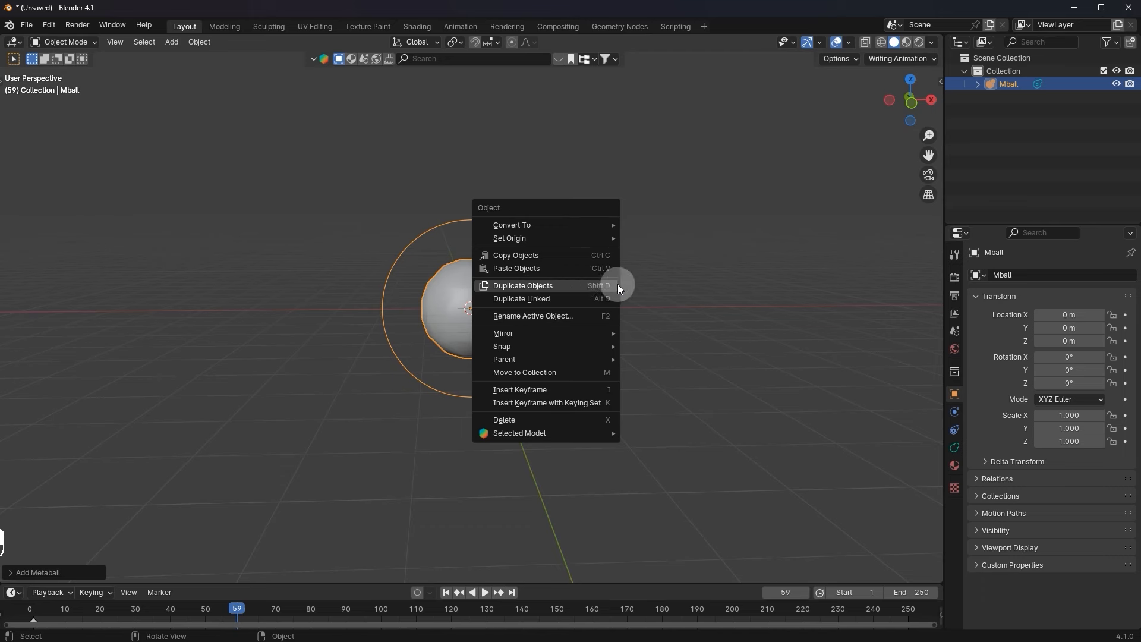
key("Escape")
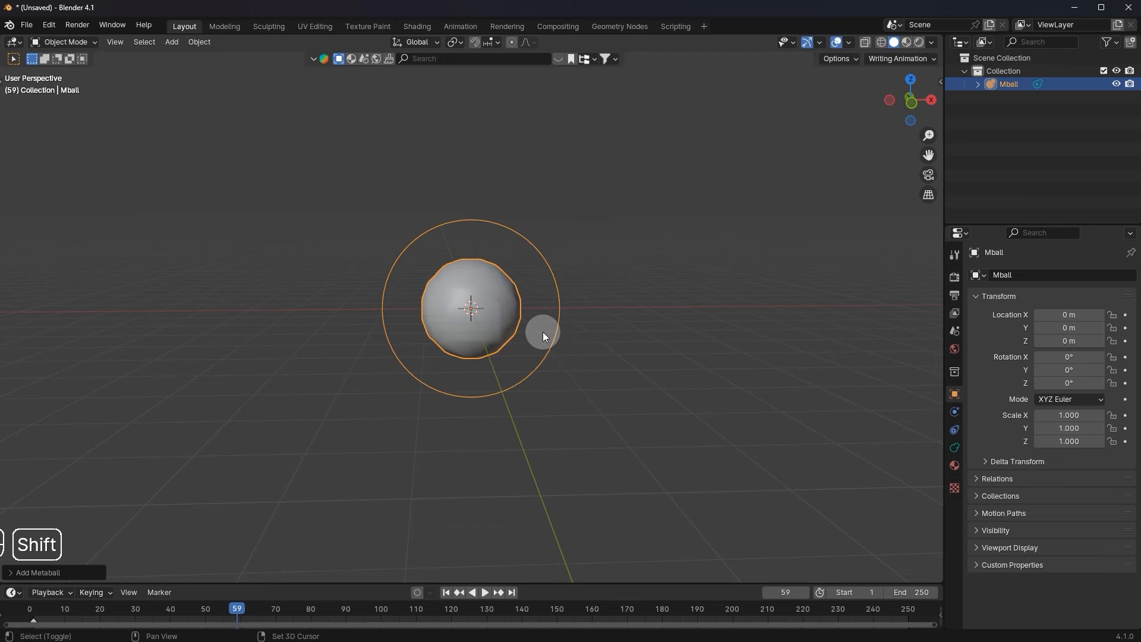
key("shift+d")
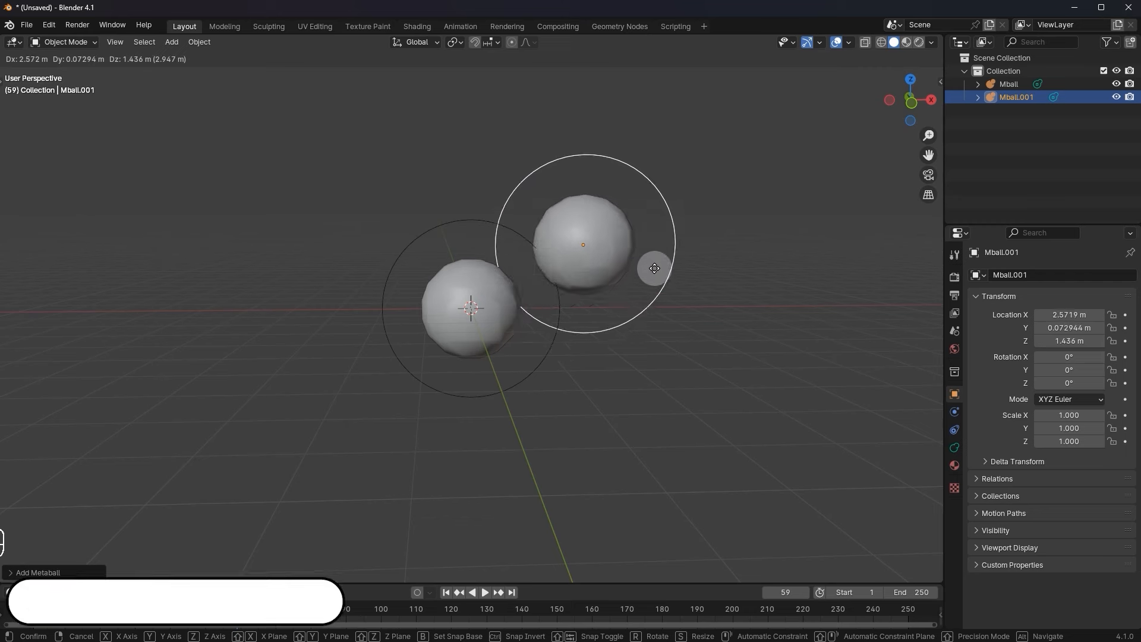
left_click(635, 278)
Duplicate the metaball five more times, placing the copies to complete a ring of six around the original ball.
key("shift+d")
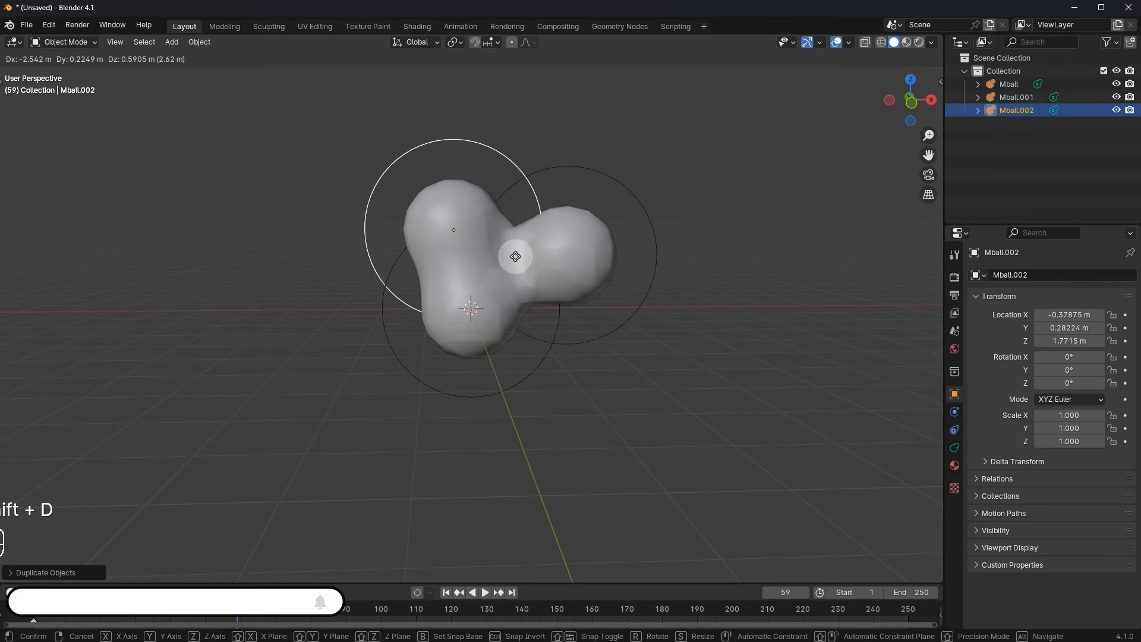
left_click(526, 220)
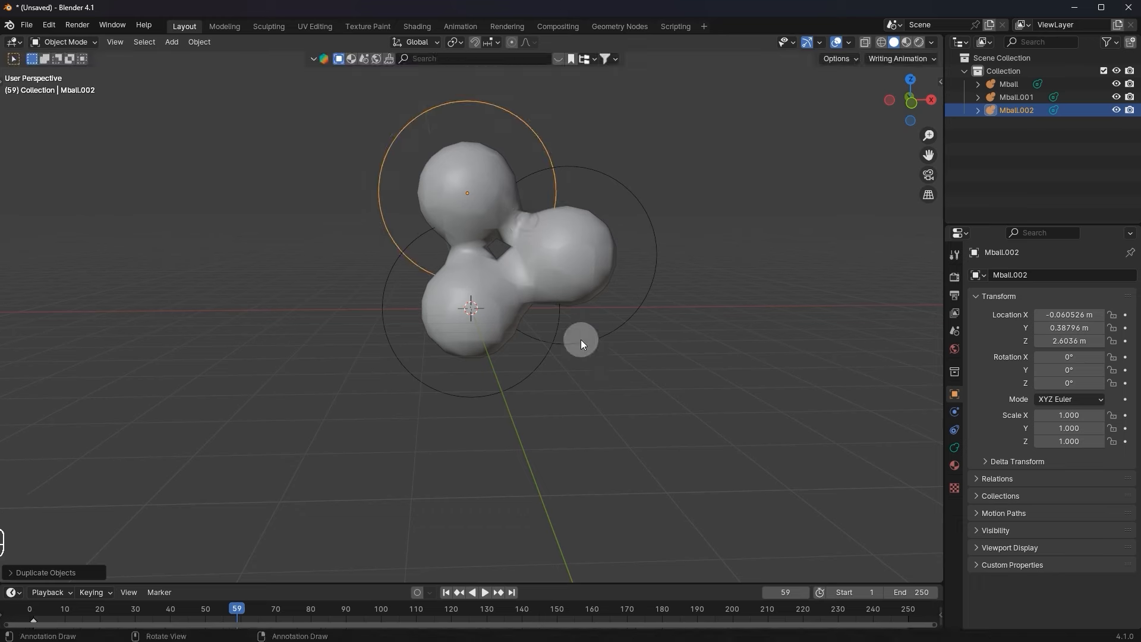
key("shift+d")
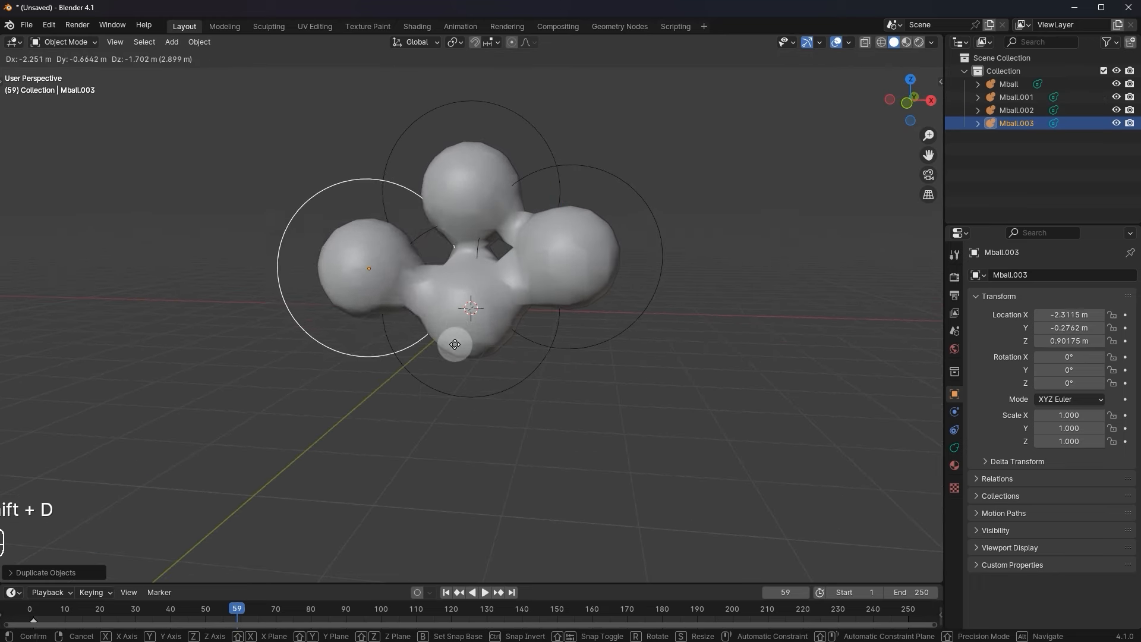
left_click(460, 320)
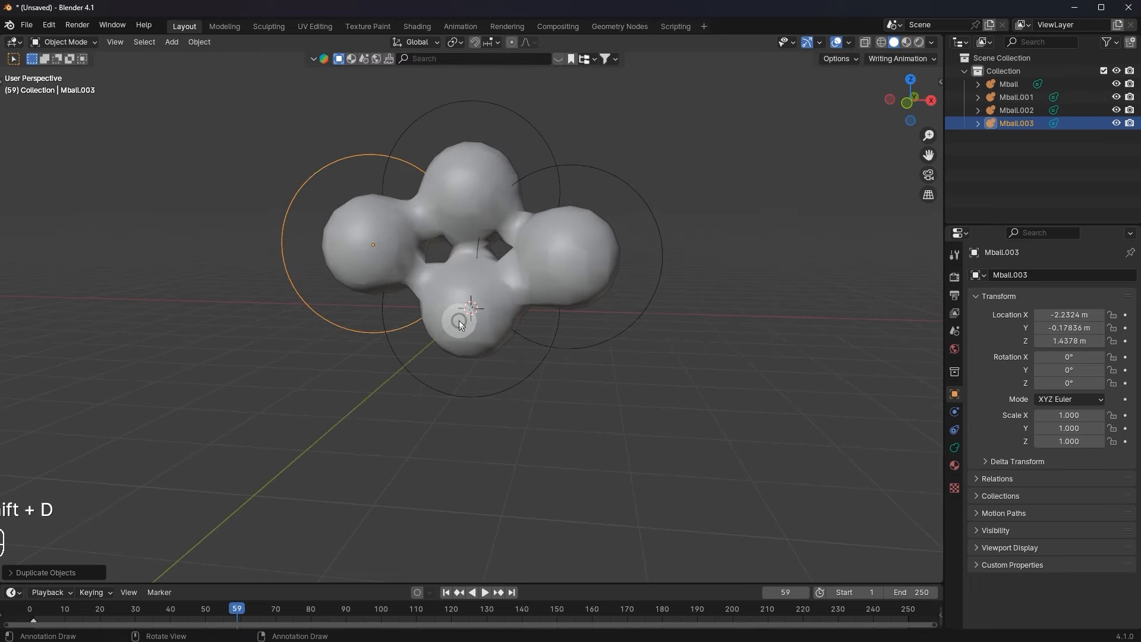
key("shift+d")
left_click(457, 439)
key("shift+d")
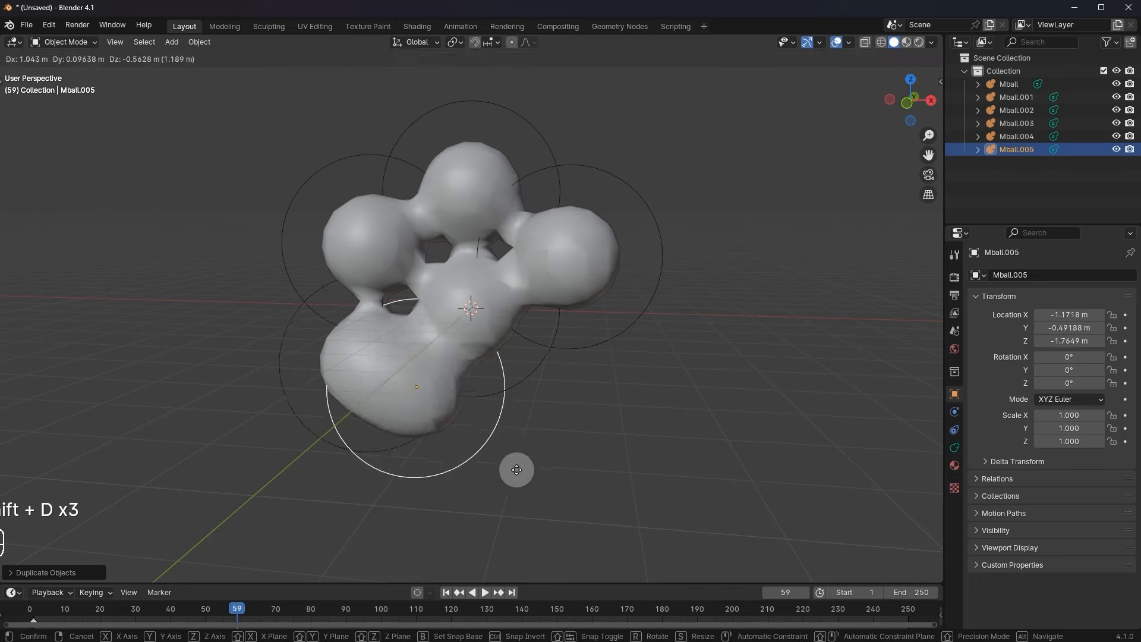
left_click(557, 498)
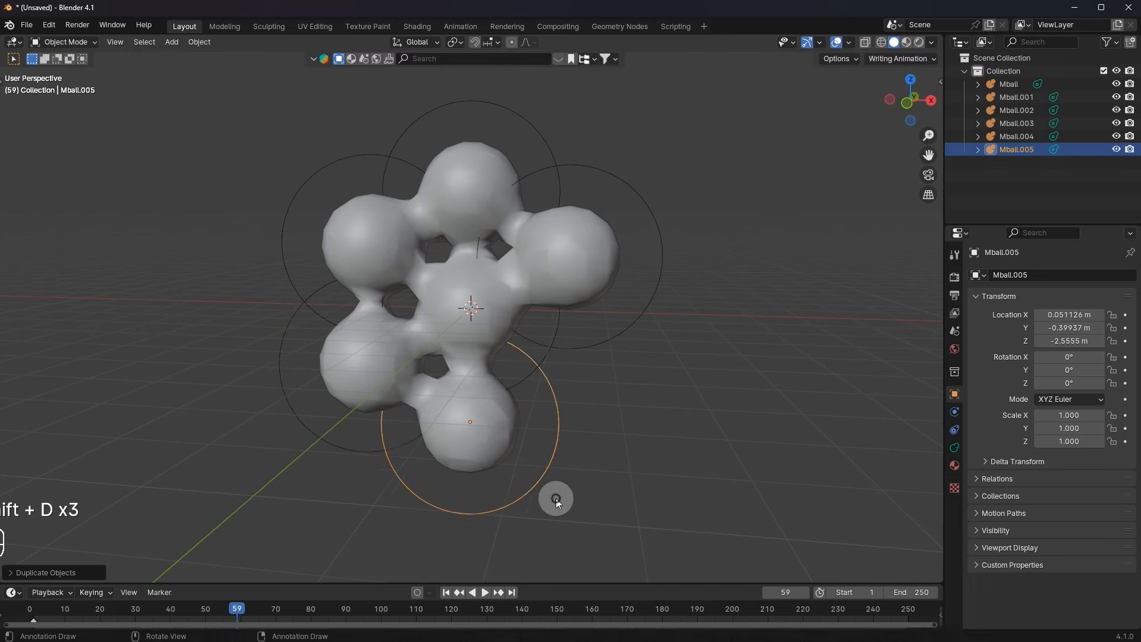
key("shift+d")
left_click(657, 447)
Delete all the metaballs from the scene.
middle_click_drag(658, 446, 668, 385)
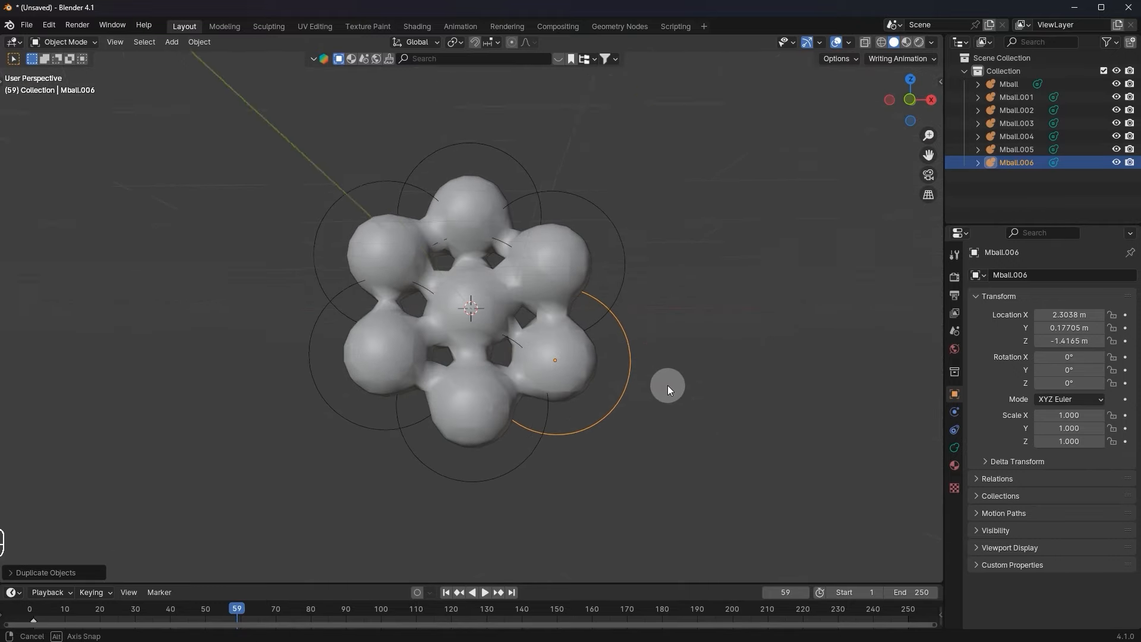
key("Delete")
key("Delete")
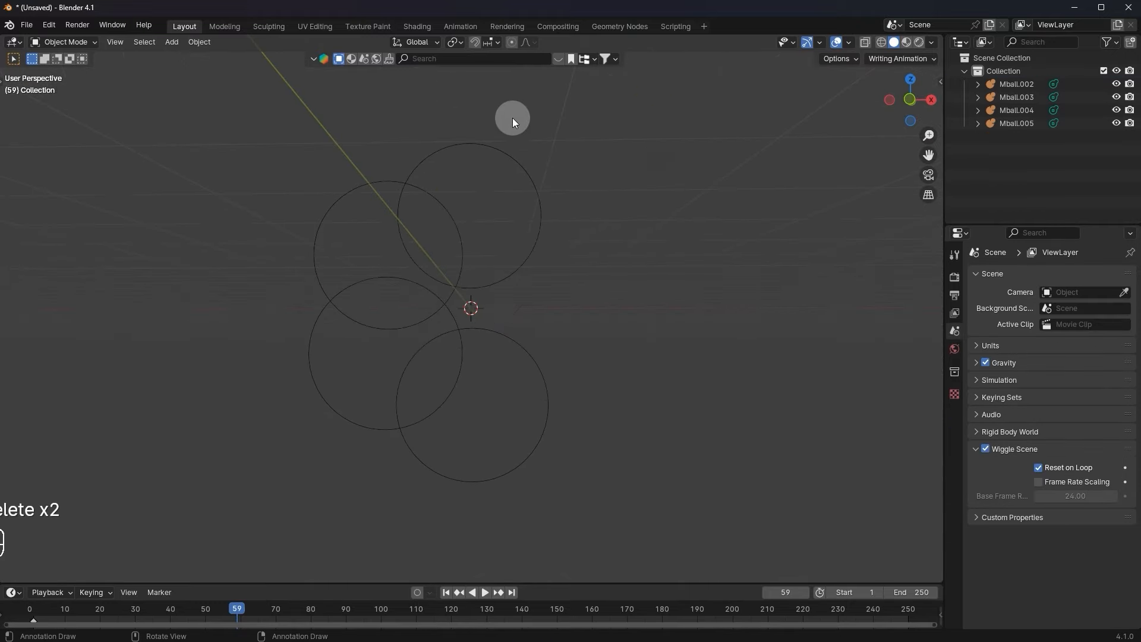
key("Delete")
Add a metaball ball at the world origin in the front orthographic view.
left_click(909, 99)
key("shift+a")
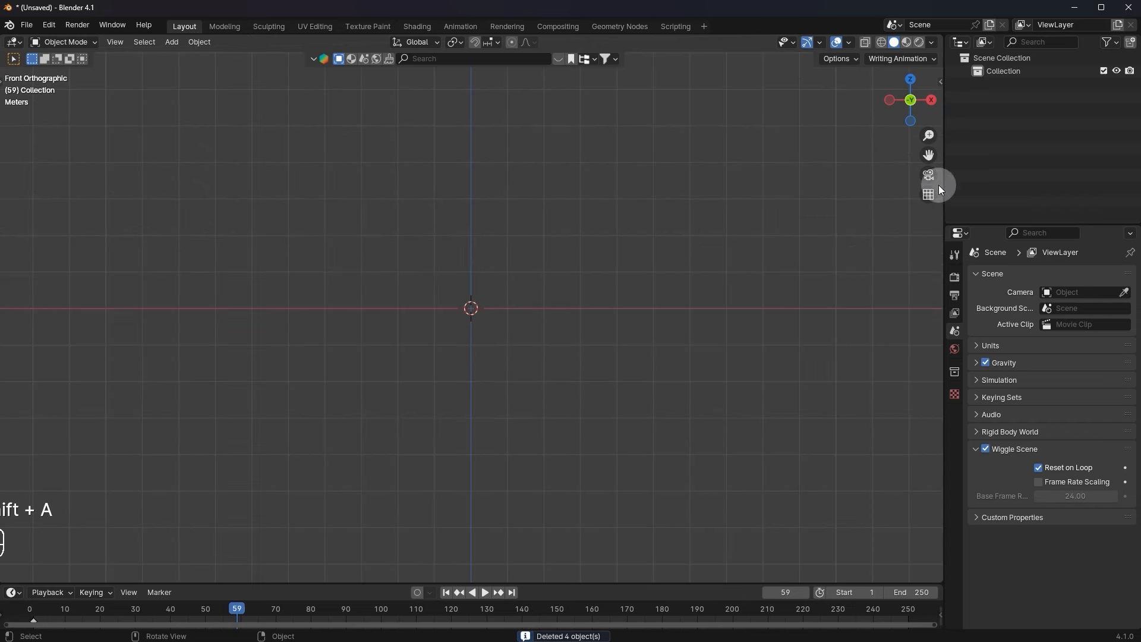
middle_click_drag(862, 87, 911, 108)
left_click(913, 105)
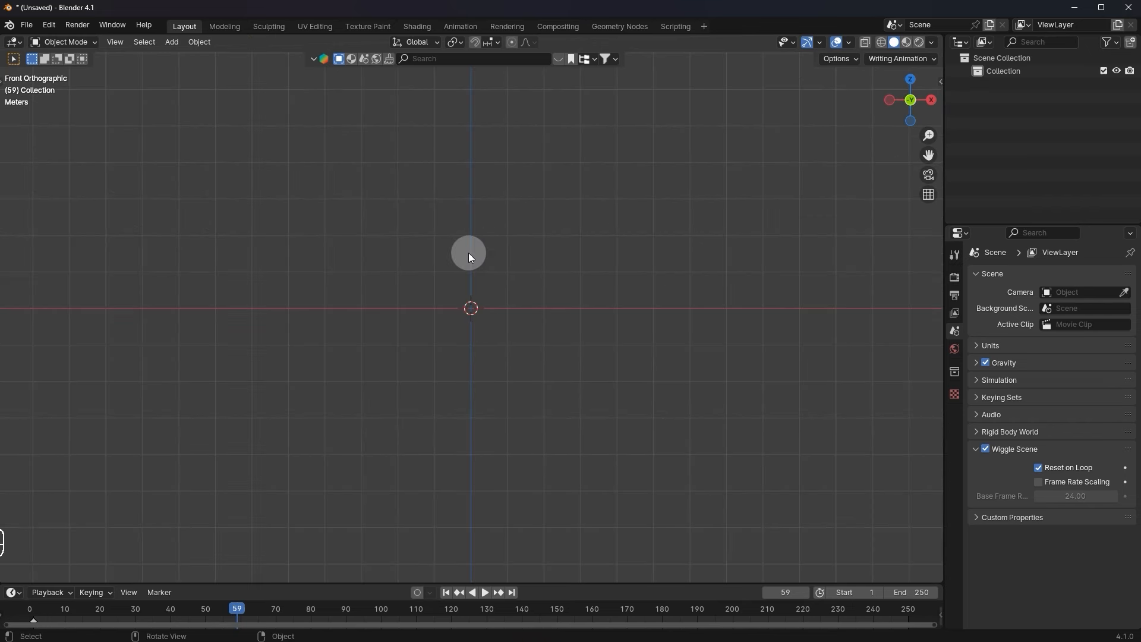
key("shift+a")
mouse_move(483, 227)
left_click(532, 228)
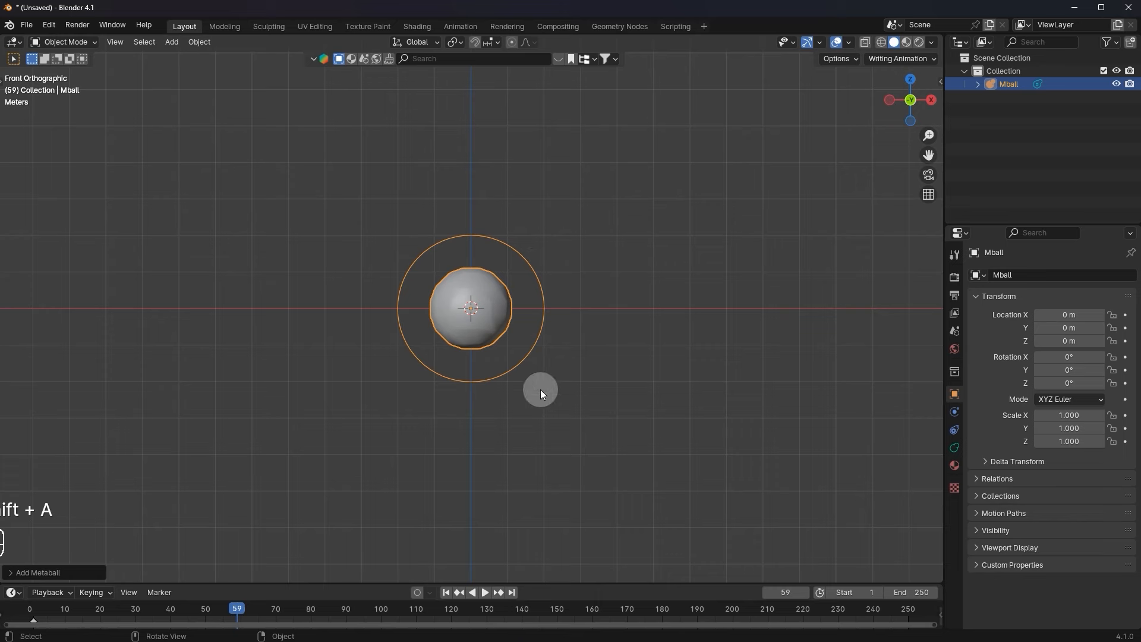
Duplicate the metaball about 2.9 m below the original and scale the copy to about 1.35.
key("shift+d")
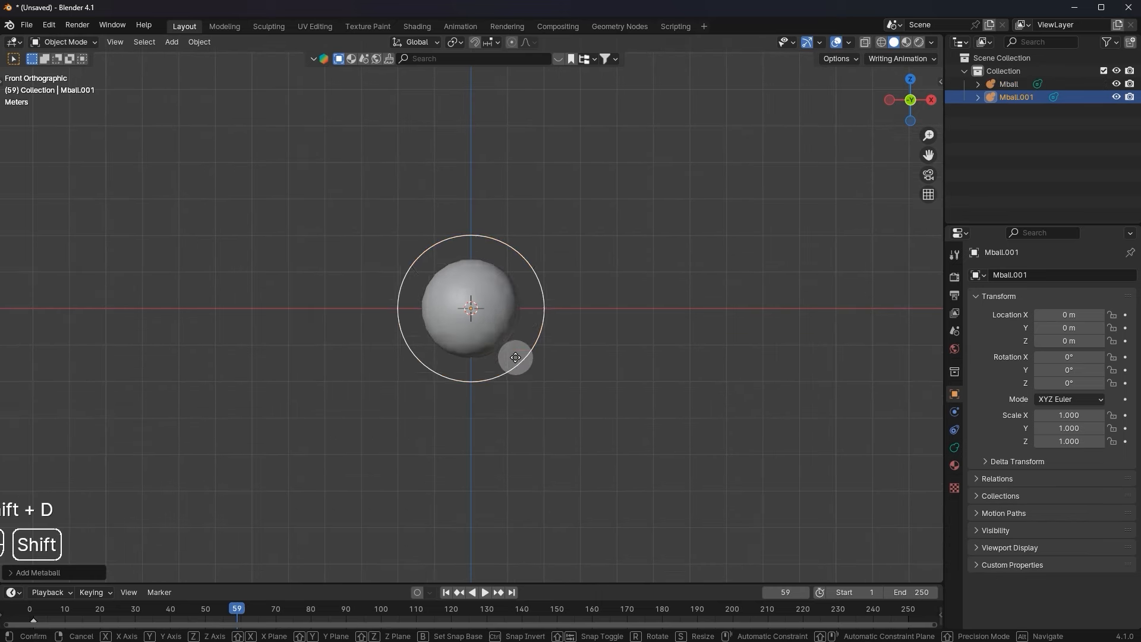
left_click(519, 419)
key("s")
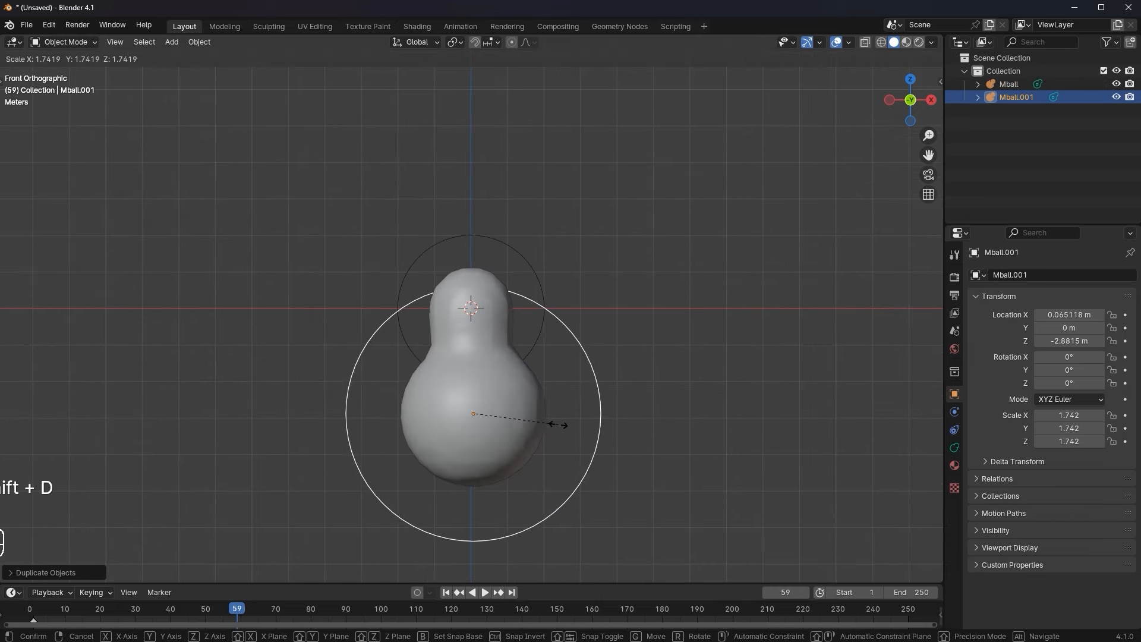
left_click(540, 420)
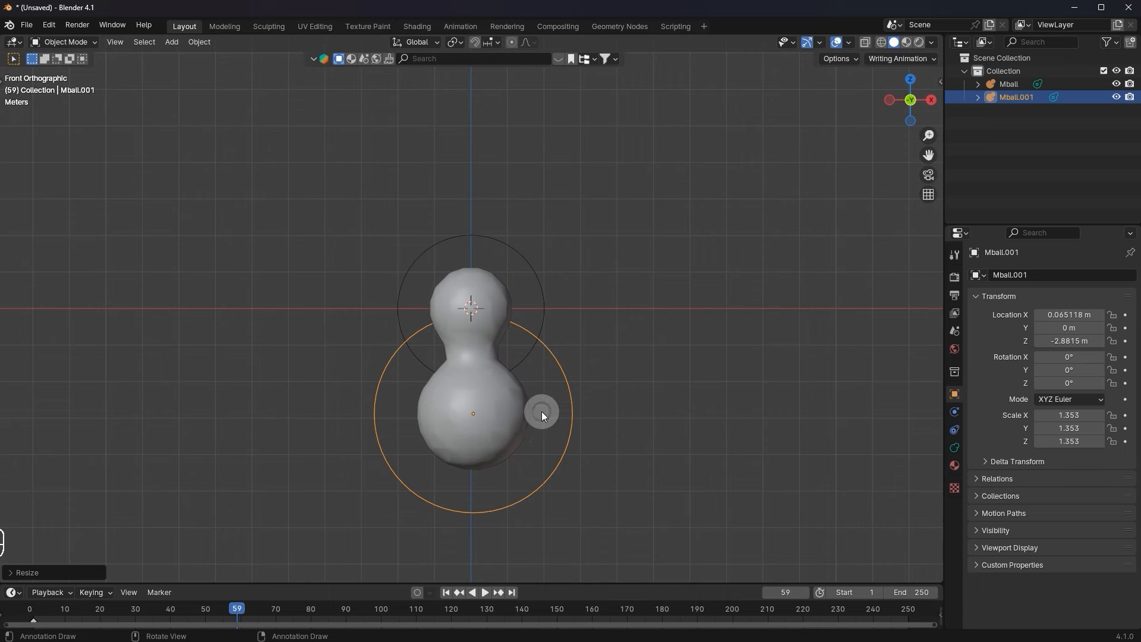
Duplicate the ball as a shoulder about 1.8 m along X and 0.2 m above the origin, scaled to about 0.92.
key("shift+d")
left_click(608, 312)
key("s")
left_click(619, 345)
key("g")
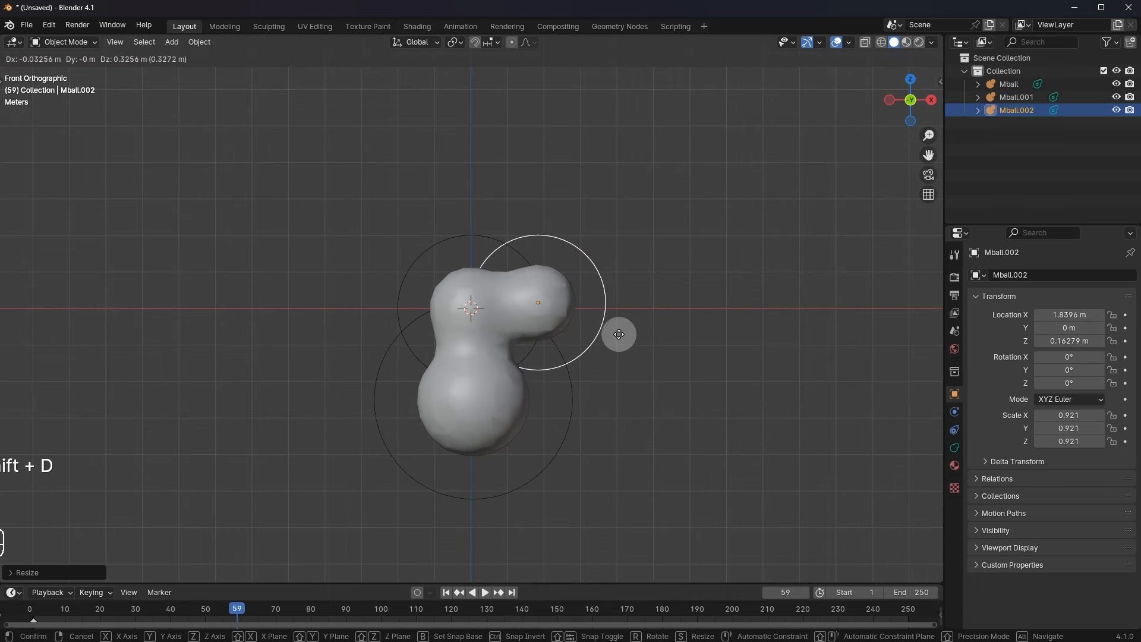
left_click(618, 333)
Extend the arm with two more copies scaled to about 0.71 and 0.61, ending about 4.9 m along X and 1 m below the origin.
key("shift+d")
key("s")
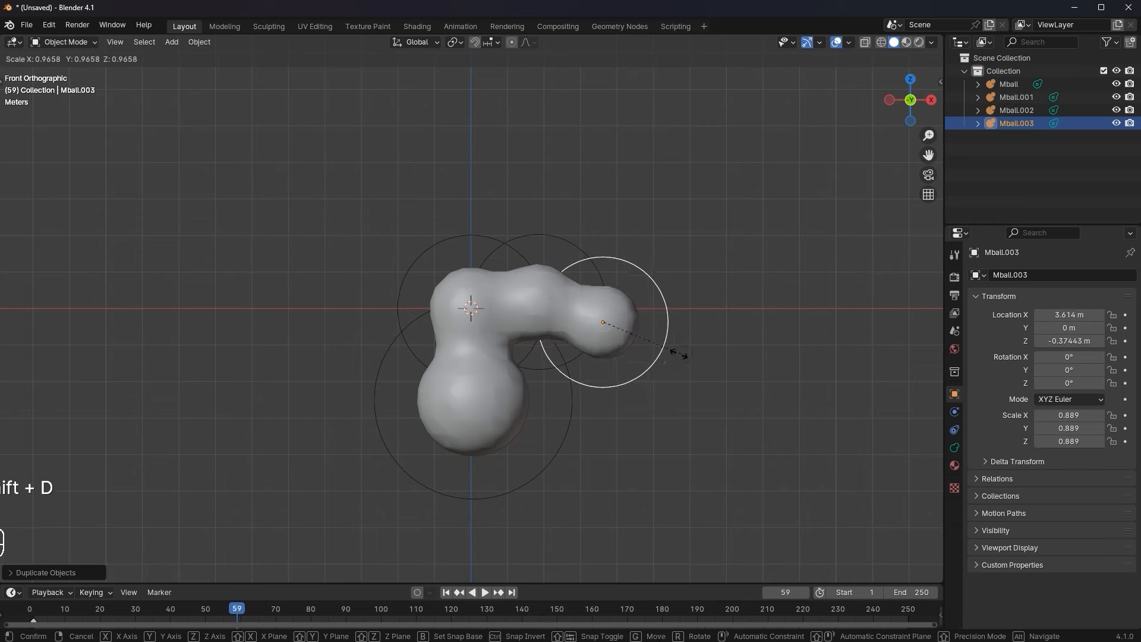
left_click(664, 348)
key("shift+d")
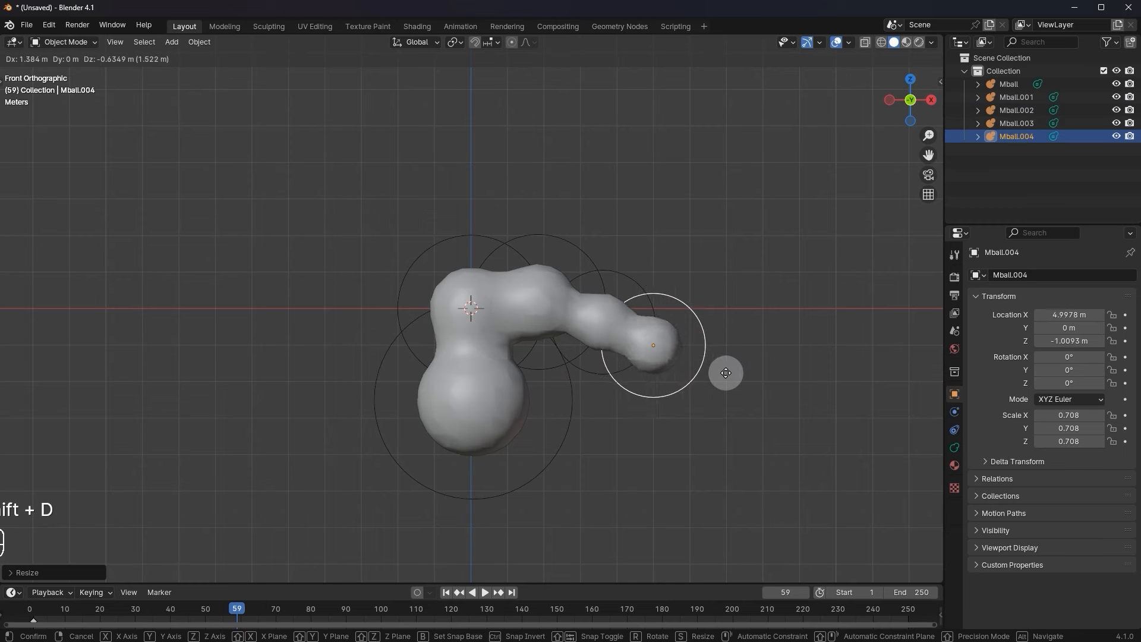
left_click(722, 371)
key("s")
left_click(704, 366)
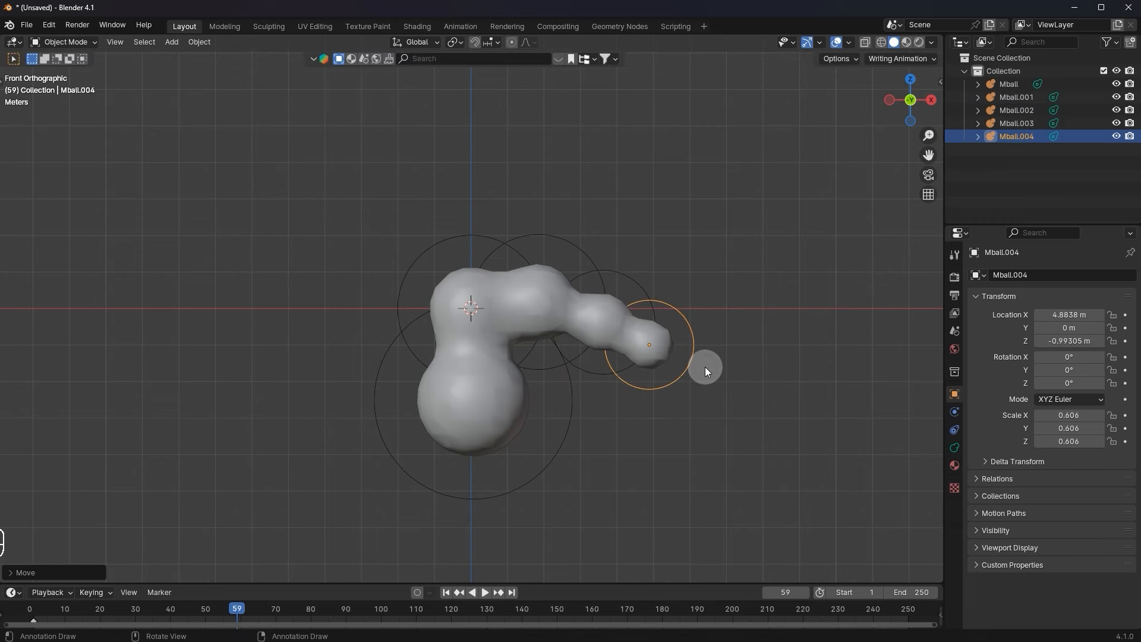
Duplicate the hand ball as the opposite shoulder, about 1.9 m along negative X, and scale it to about 0.91.
key("shift+d")
left_click(421, 322)
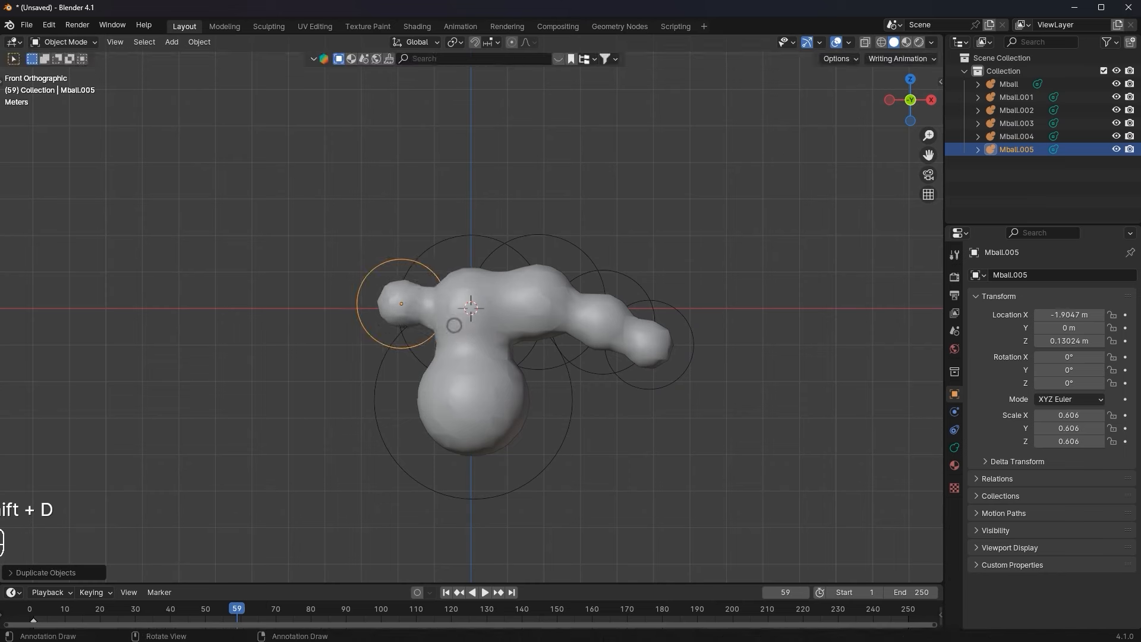
key("s")
left_click(484, 337)
Duplicate the opposite shoulder ball, scale the copy to about 0.75, and place it at about X -3.6 m, Z -0.55 m.
key("shift+d")
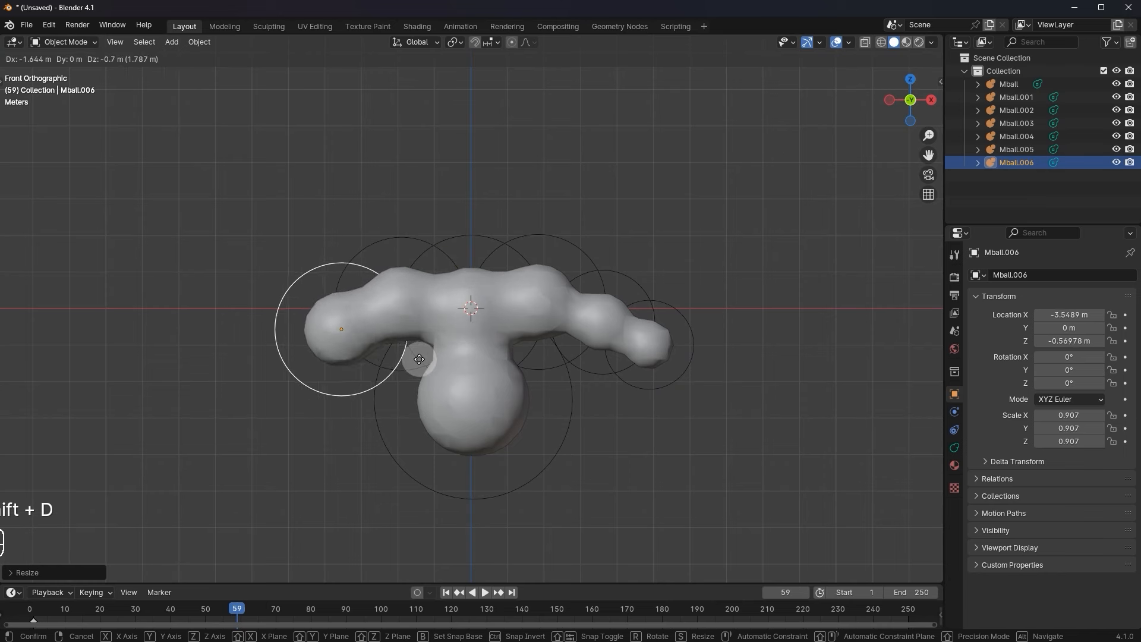
left_click(410, 361)
key("s")
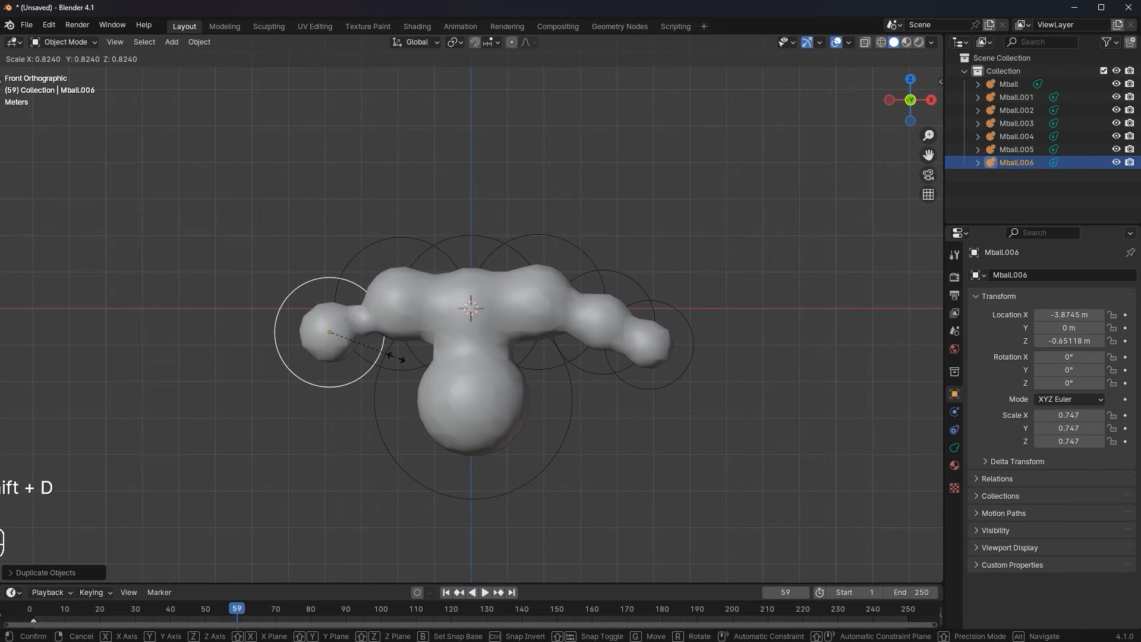
left_click(468, 342)
key("shift+d")
right_click(486, 347)
key("ctrl+z")
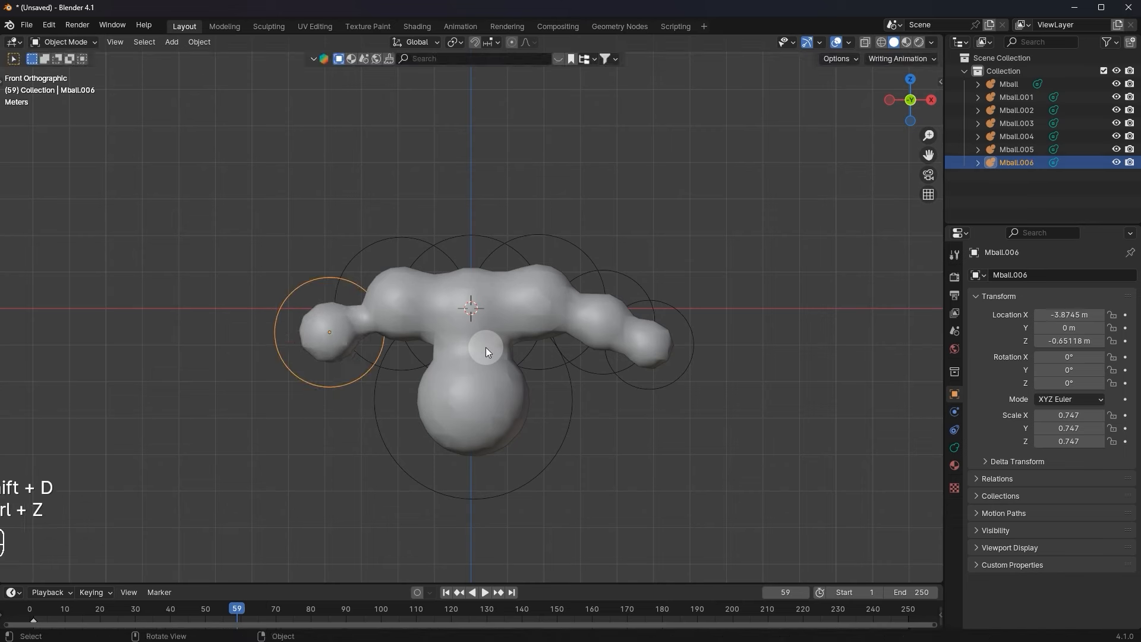
key("g")
left_click(495, 344)
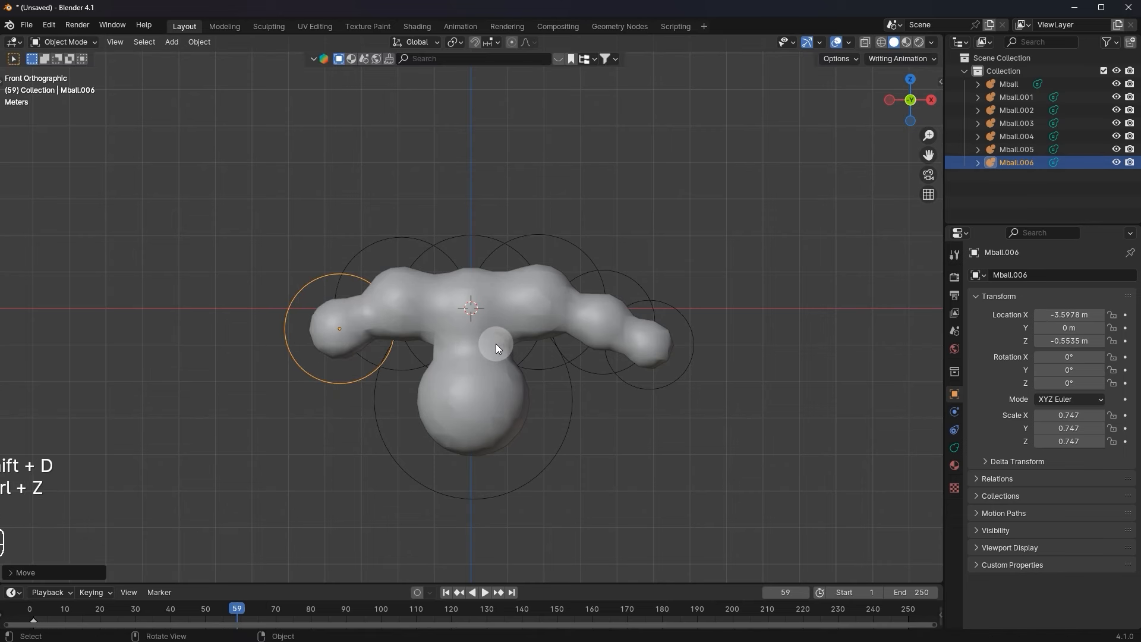
Duplicate the forearm ball as a hand at about X -4.9 m, Z -1.4 m, and scale it to about 0.62.
key("shift+d")
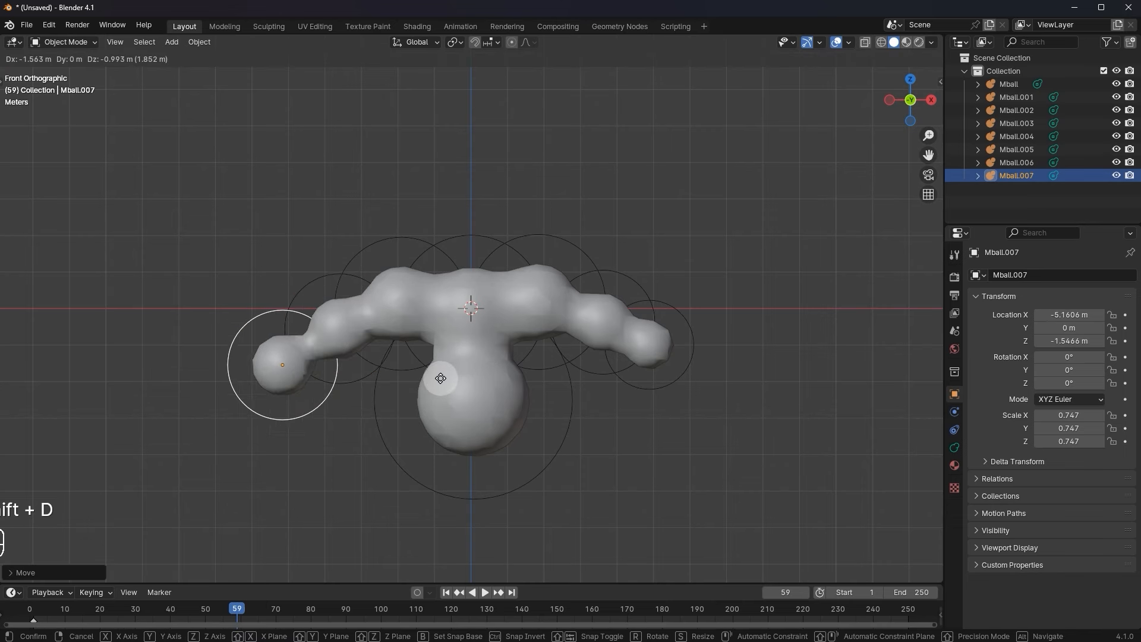
left_click(447, 375)
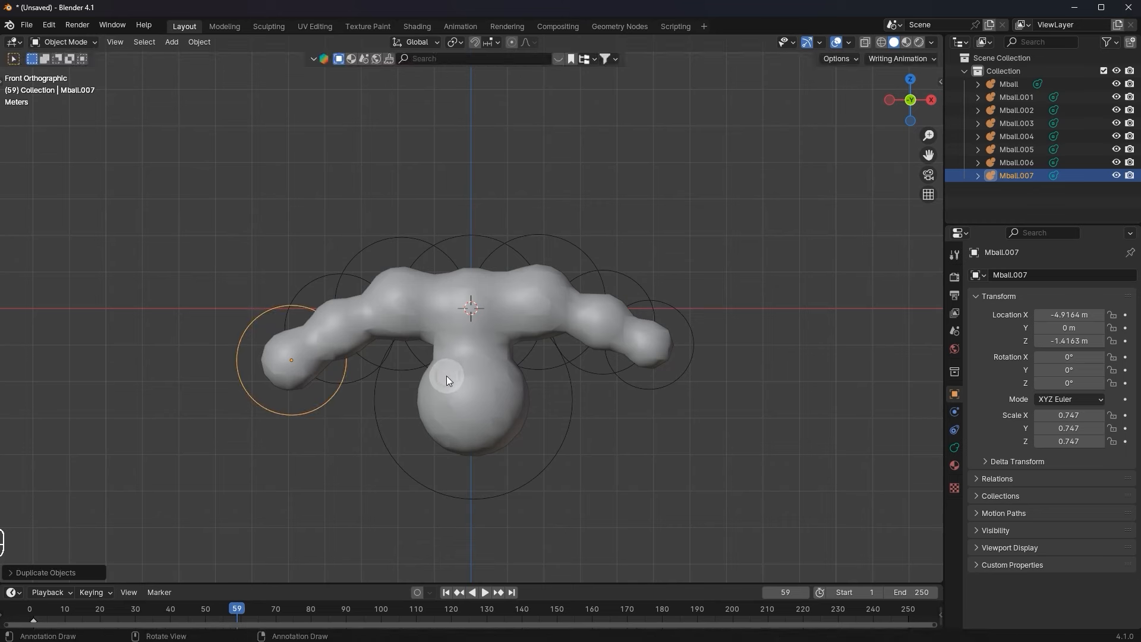
key("s")
left_click(417, 382)
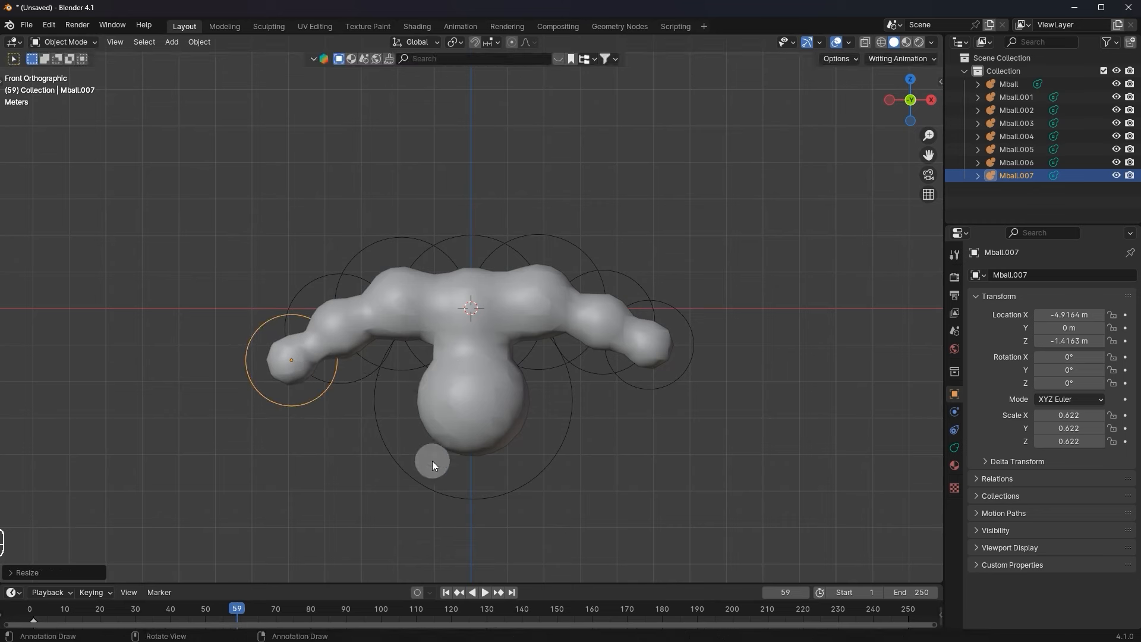
Duplicate the hand ball as a head centred about 2.2 m above the origin, scaled to about 0.91.
key("shift+d")
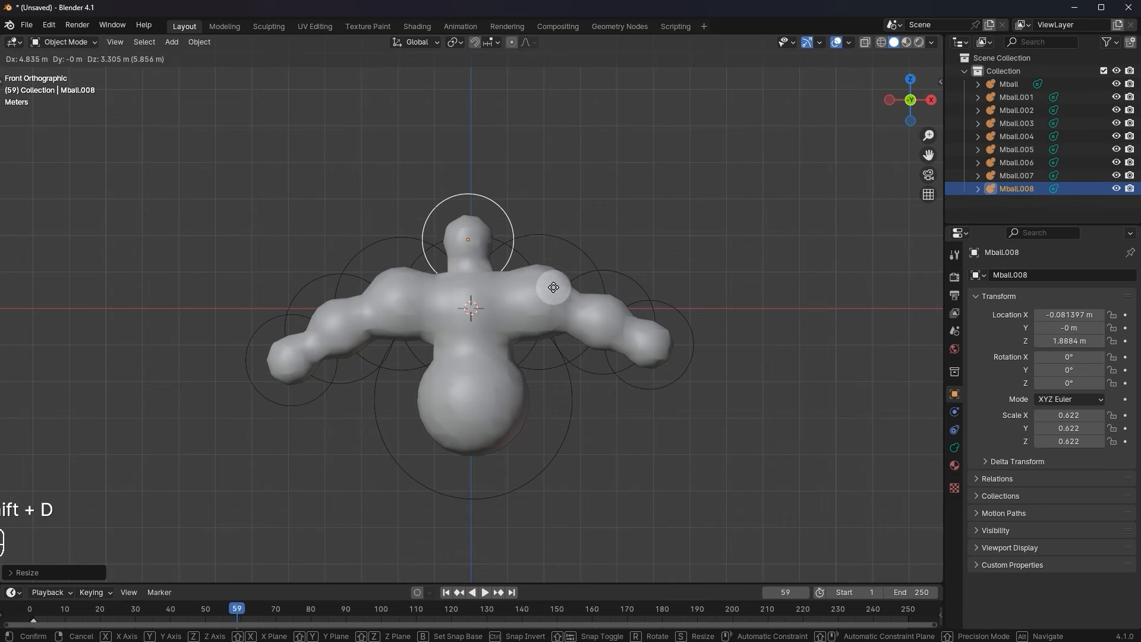
left_click(554, 287)
key("s")
left_click(601, 284)
key("g")
key("z")
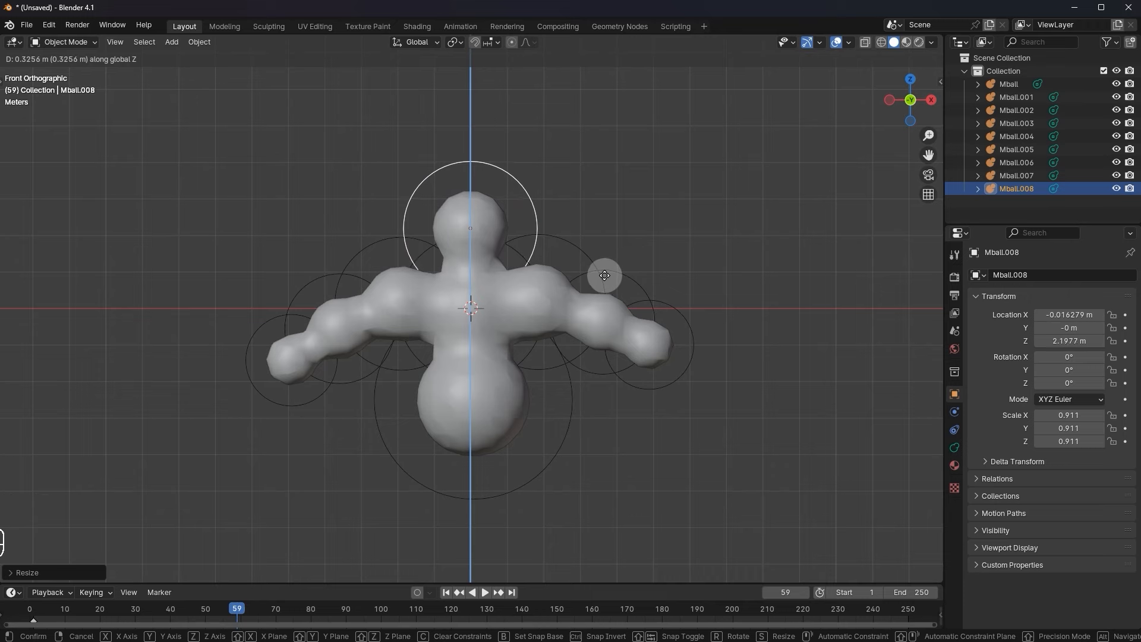
left_click(597, 265)
key("shift+d")
left_click(564, 481)
key("shift+d")
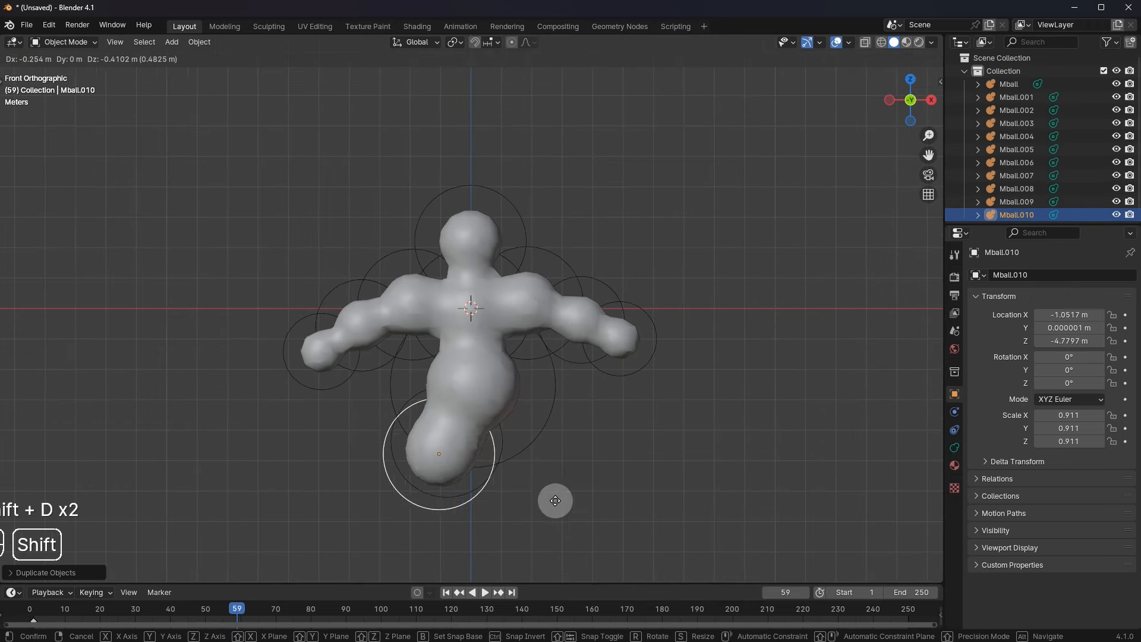
left_click(546, 517)
key("shift+d")
left_click(527, 546)
key("ctrl+z")
key("ctrl+z")
key("ctrl+z")
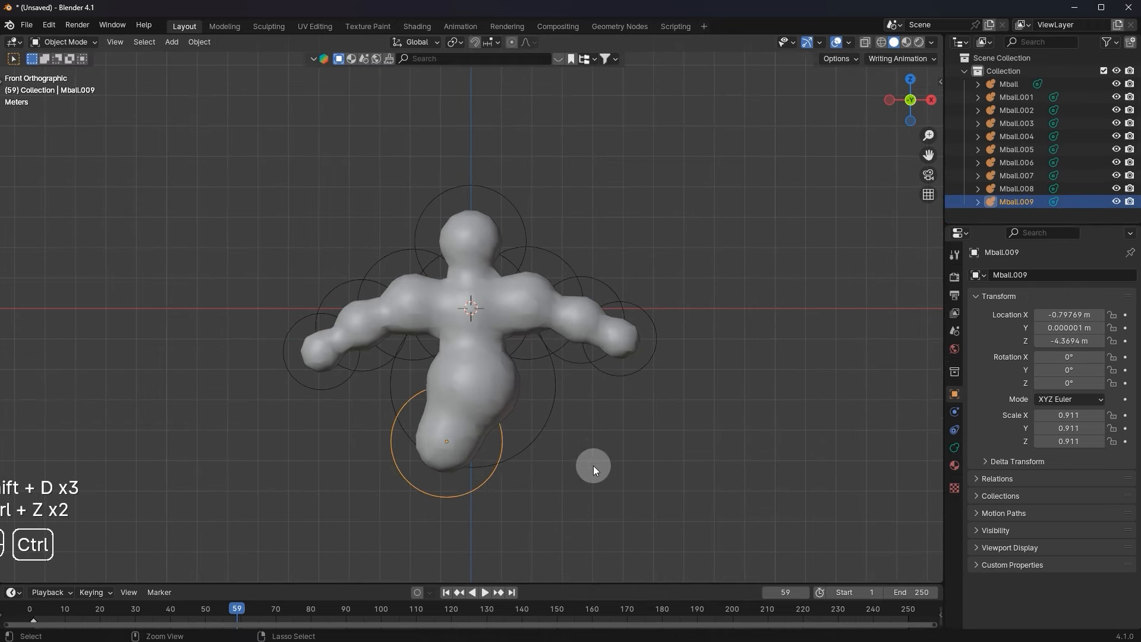
Build the negative-X leg from two copies scaled to about 0.74, the upper one at about X -0.8 m, Z -4.5 m.
key("shift+d")
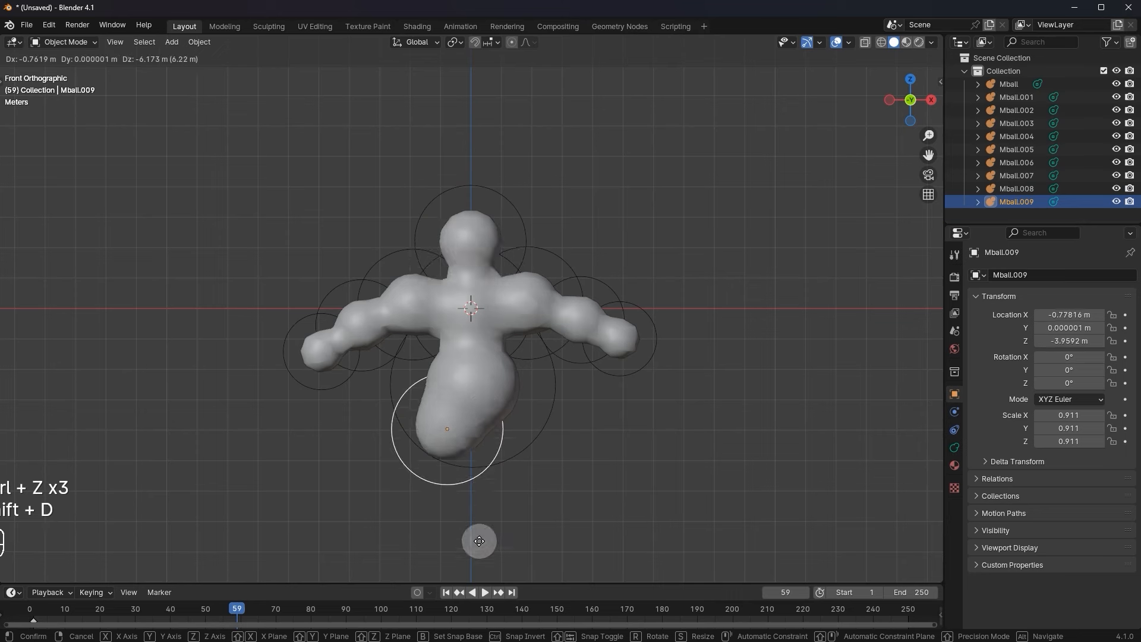
key("s")
left_click(518, 464)
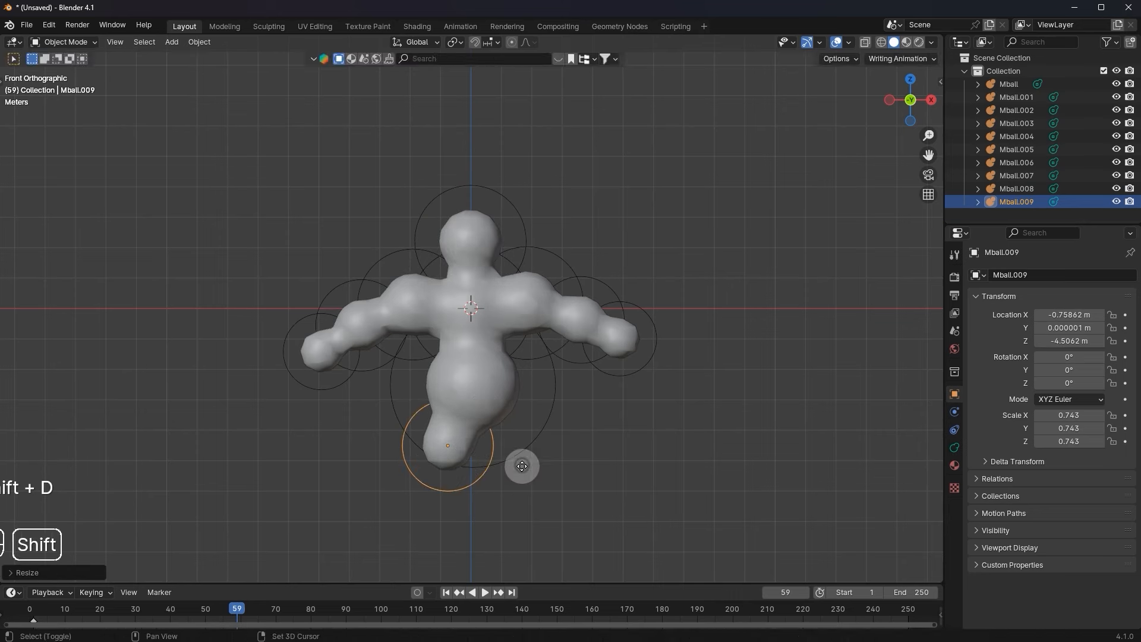
key("shift+d")
left_click(505, 510)
Build the positive-X leg from three copies of the leg ball, ending at about X 2.1 m, Z -6.7 m.
key("shift+d")
left_click(612, 431)
key("shift+d")
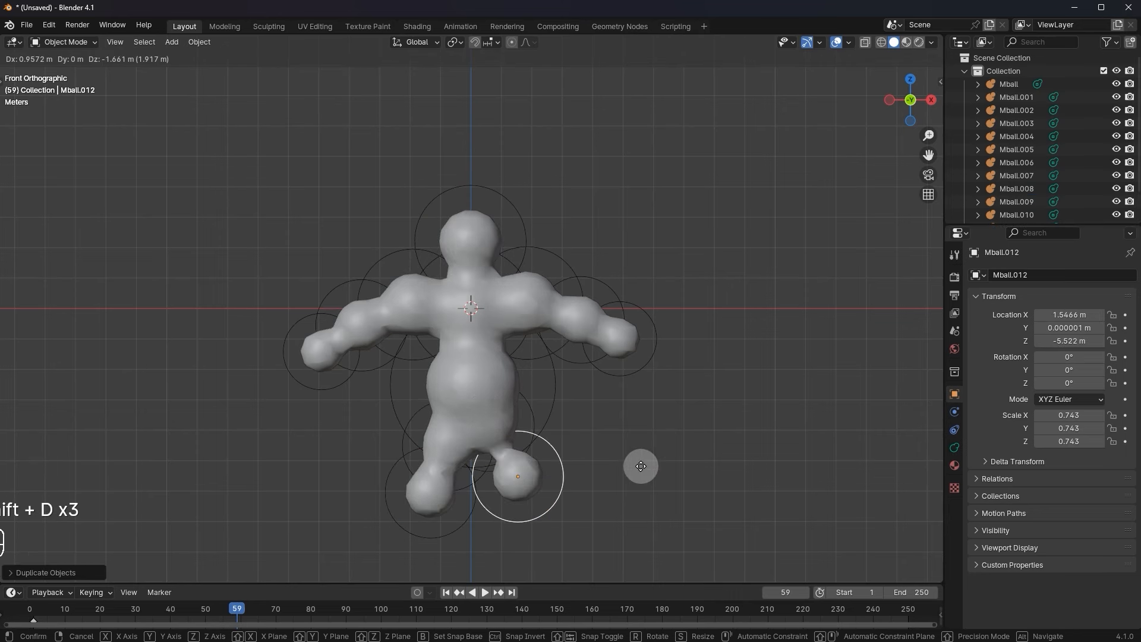
left_click(644, 470)
key("shift+d")
left_click(663, 514)
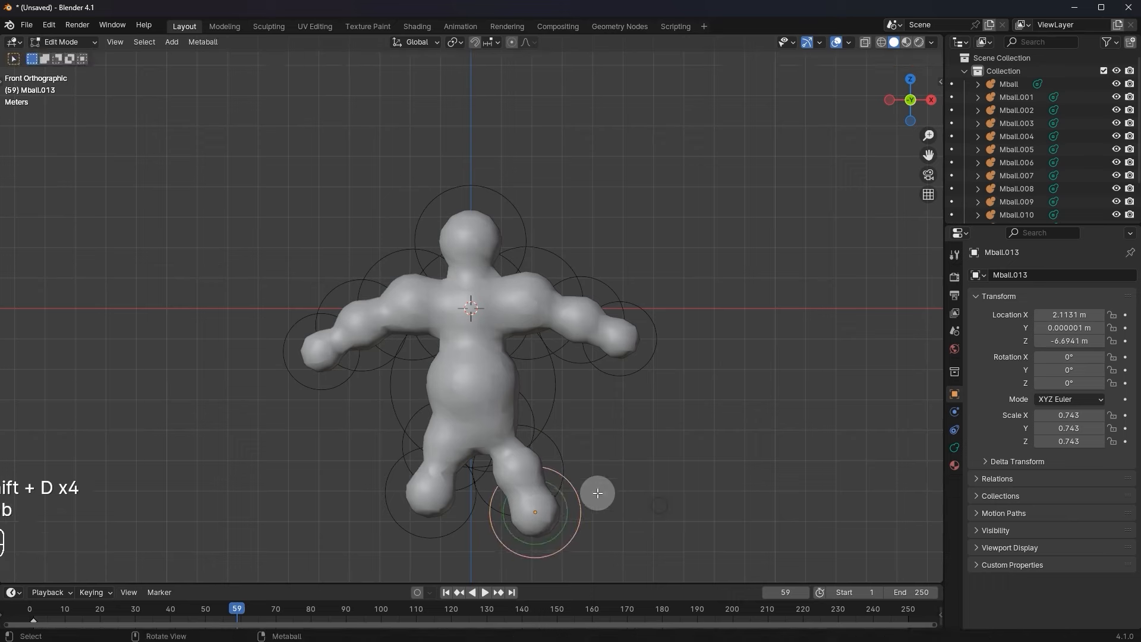
Try moving, scaling and duplicating the lower ball of the negative-X leg.
left_click(435, 538)
key("g")
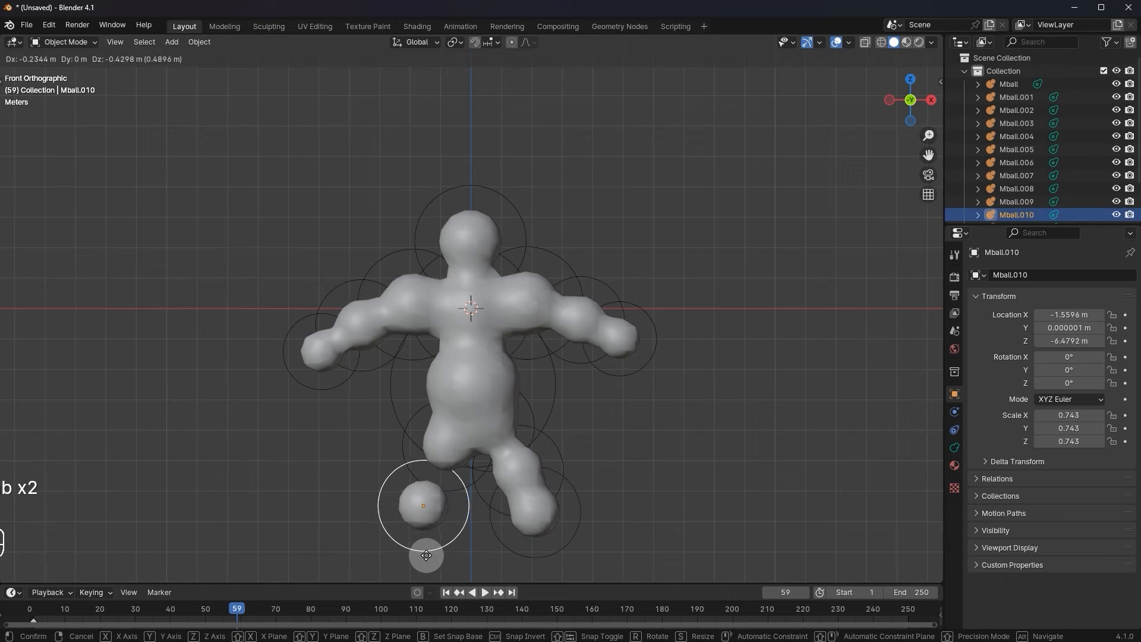
right_click(427, 554)
key("s")
right_click(476, 537)
key("shift+d")
right_click(523, 496)
key("ctrl+z")
Delete every metaball that makes up the figure.
key("Tab")
scroll(540, 486, "down", 7)
key("Tab")
scroll(570, 473, "up", 5)
left_click_drag(757, 581, 269, 206)
key("Delete")
Add another metaball at the world origin and duplicate it twice, placing one copy on each side.
key("shift+a")
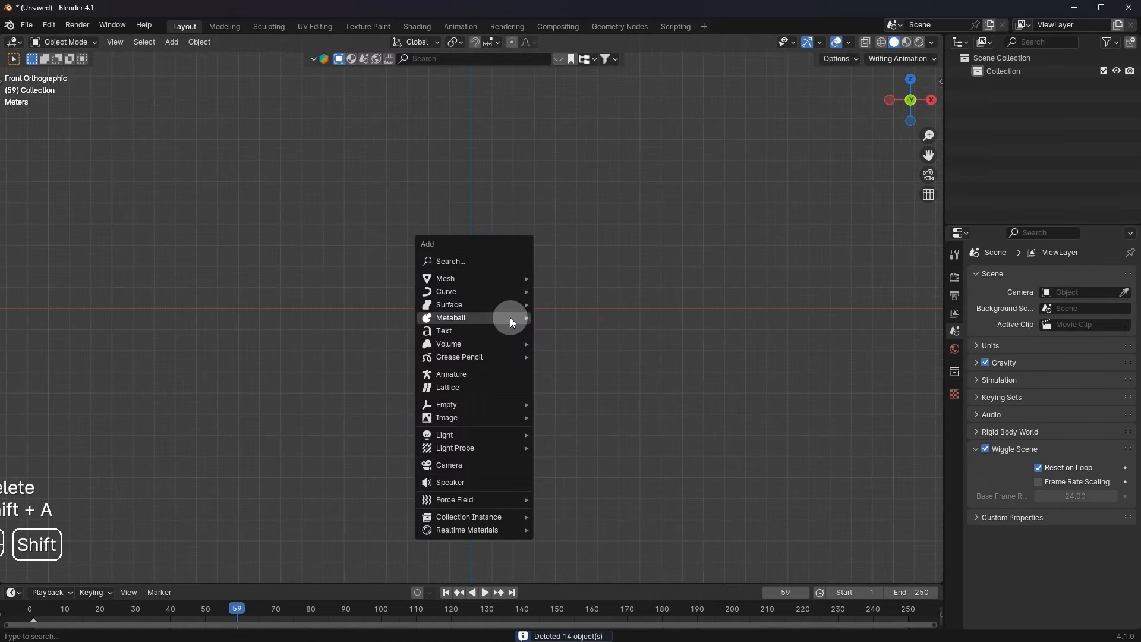
mouse_move(511, 318)
left_click(580, 331)
middle_click_drag(569, 340, 472, 372)
key("shift+d")
left_click(612, 339)
key("shift+d")
left_click(391, 348)
Delete the three metaballs and add a text object at the world origin.
left_click_drag(813, 408, 231, 278)
key("Delete")
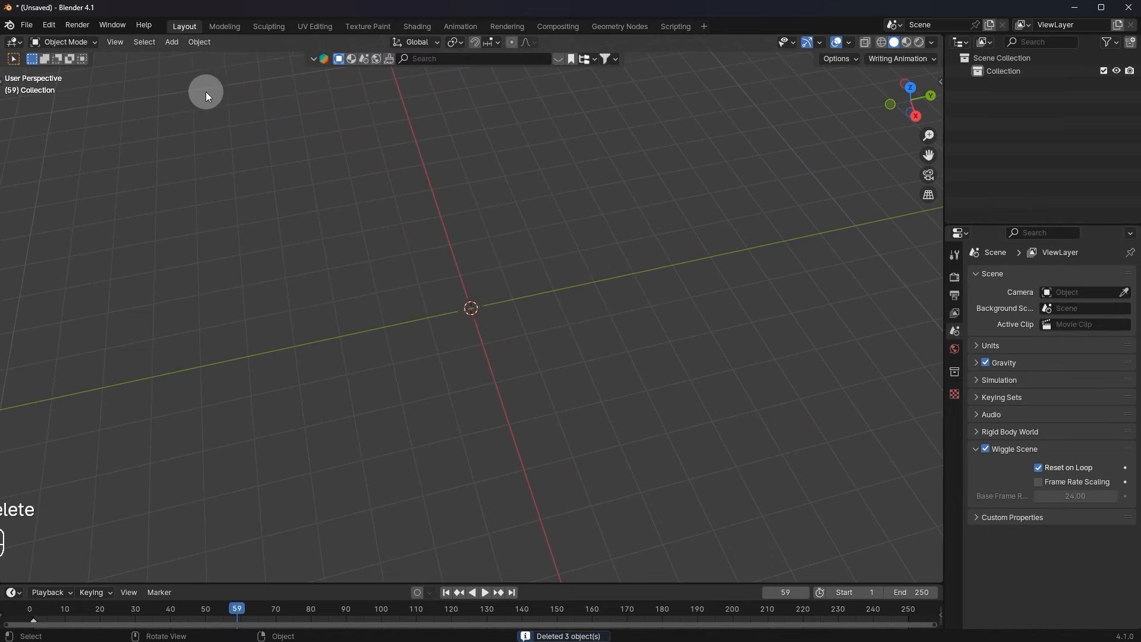
key("shift+a")
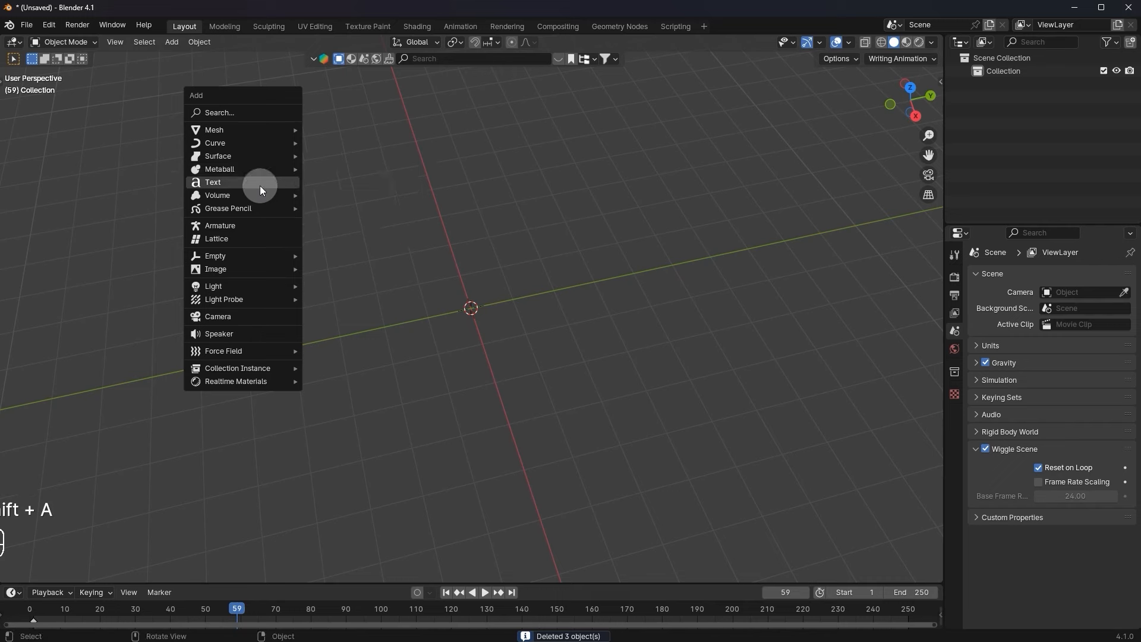
left_click(217, 183)
middle_click_drag(573, 338, 608, 321)
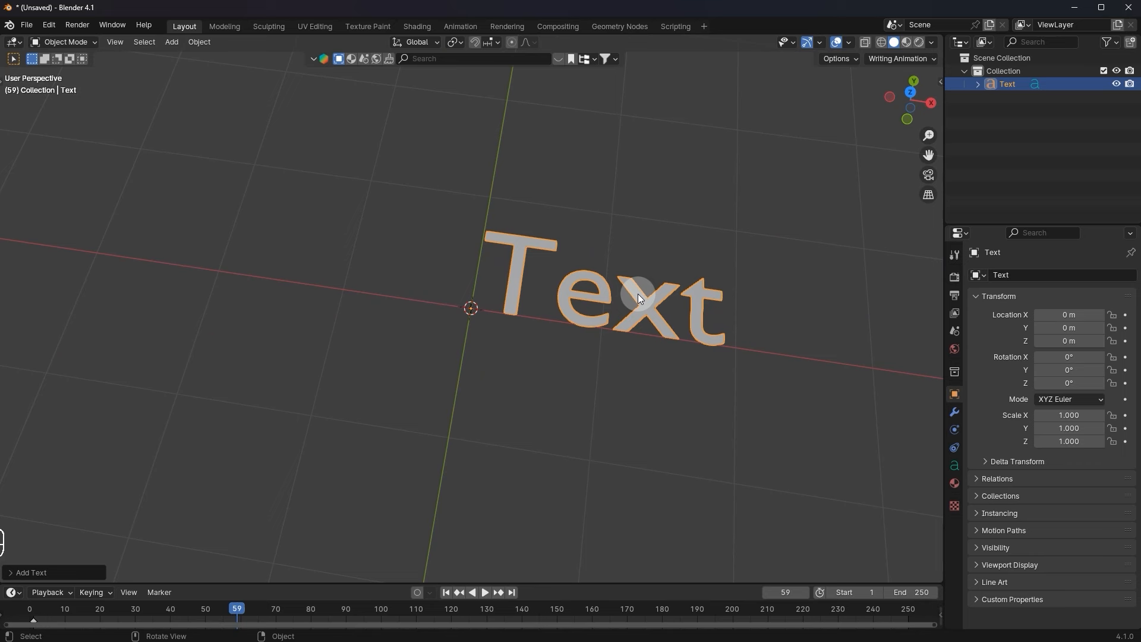
middle_click_drag(590, 249, 706, 187)
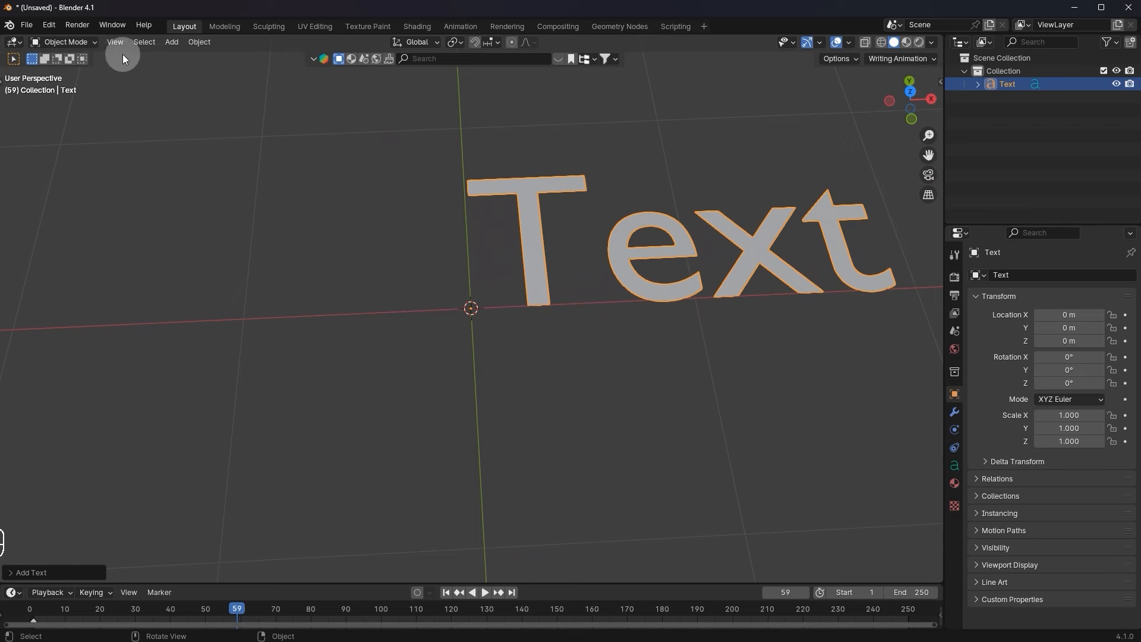
Switch the text object from Object Mode to Edit Mode.
scroll(639, 271, "down", 3)
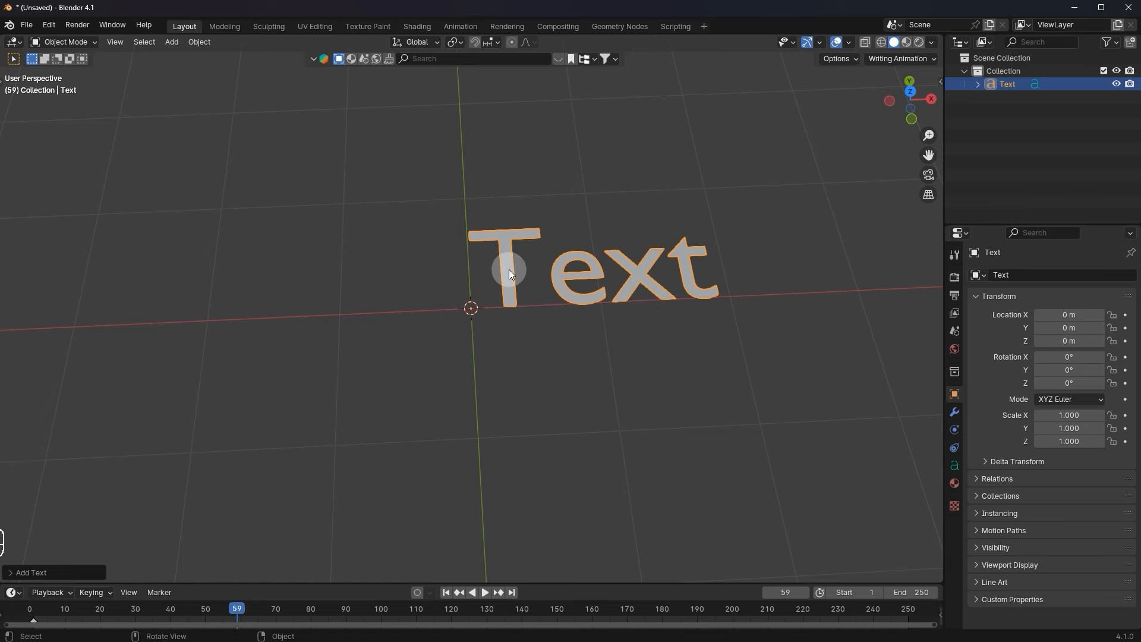
left_click(58, 43)
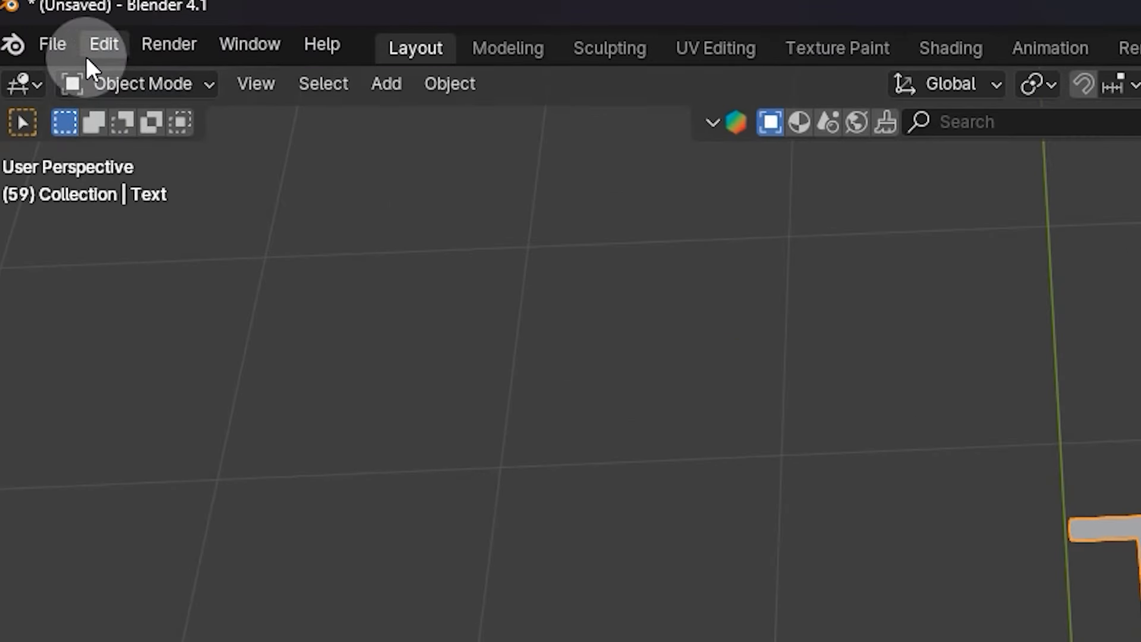
left_click(161, 88)
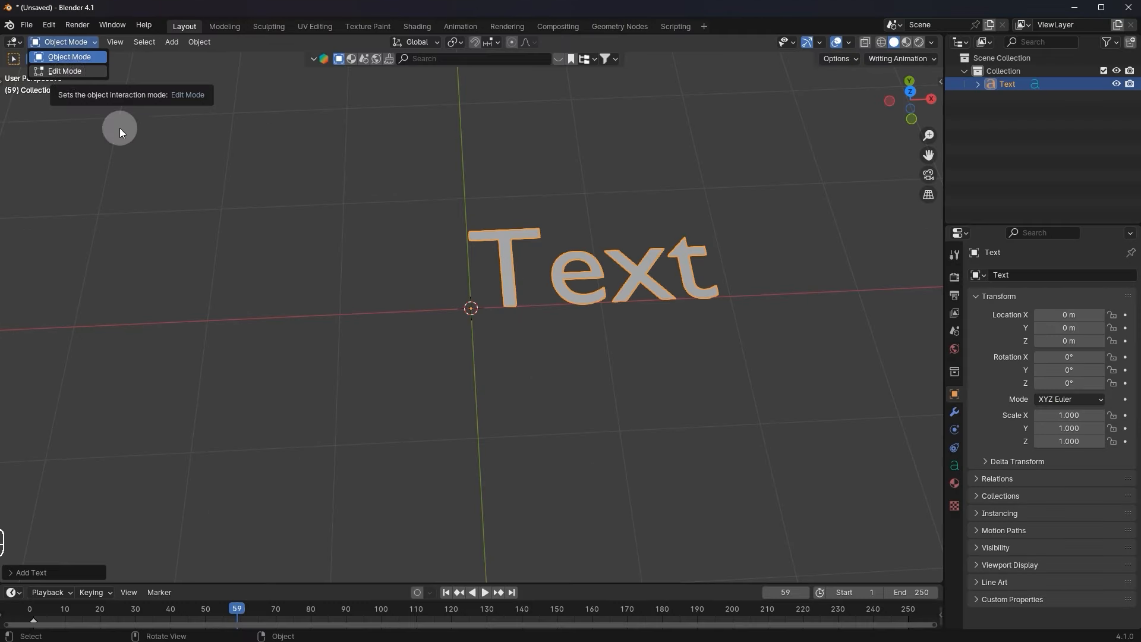
key("Tab")
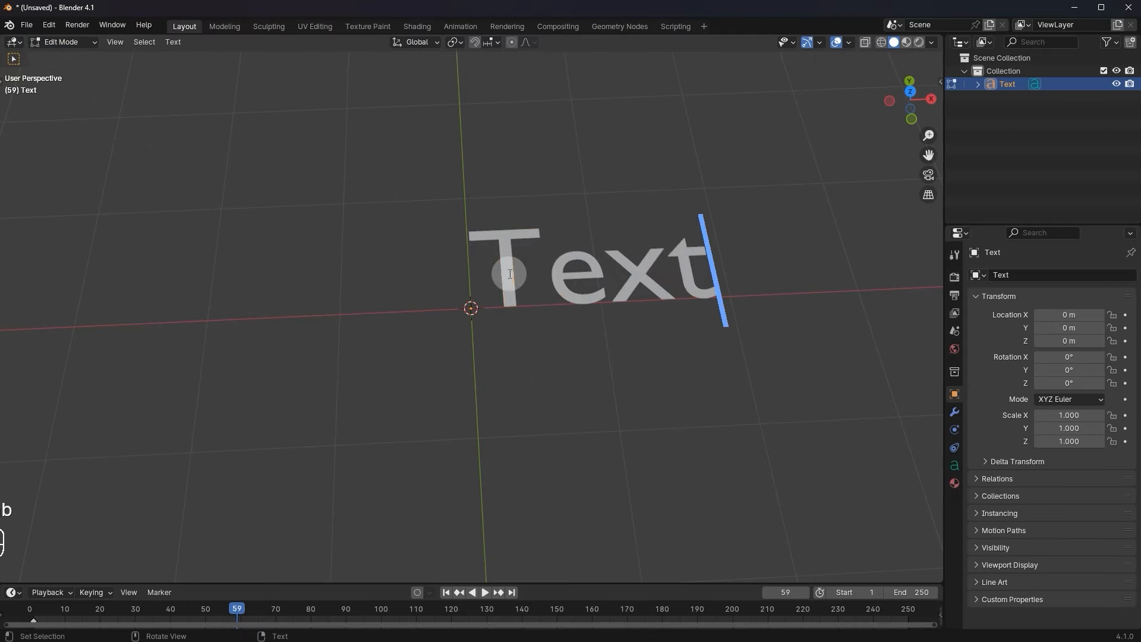
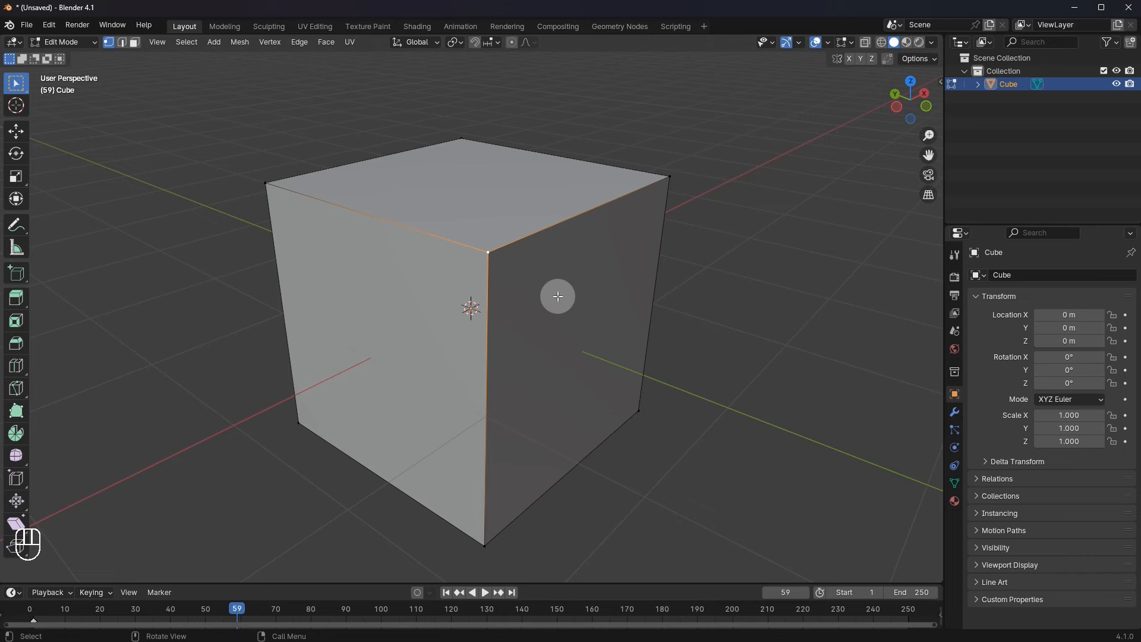
Try moving two of the cube's top corner vertices, one at a time.
key("g")
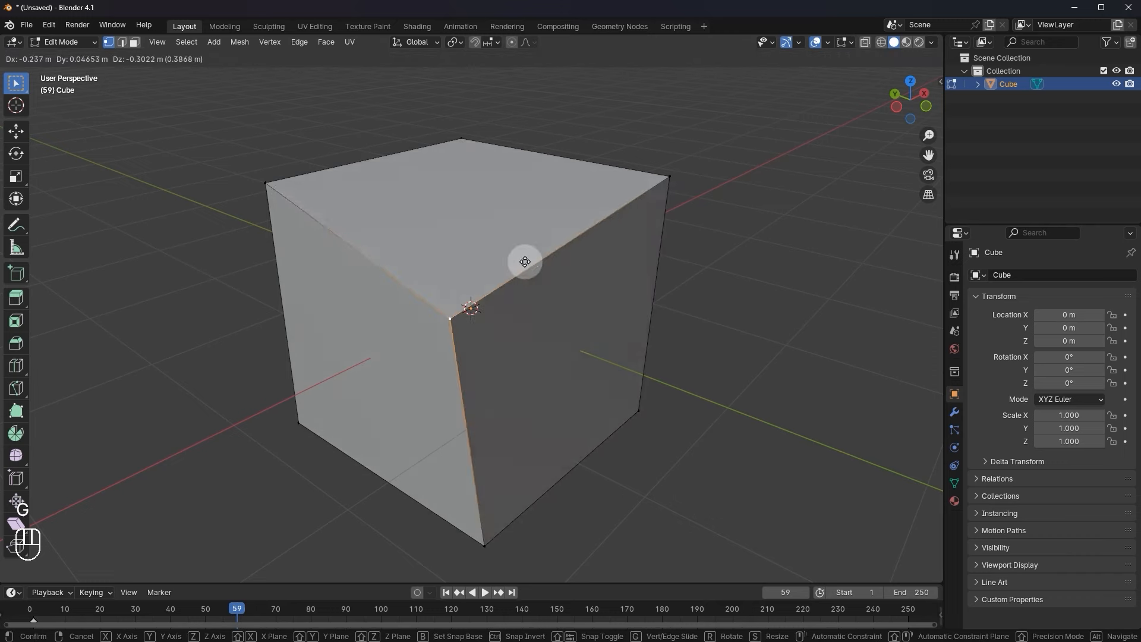
right_click(654, 285)
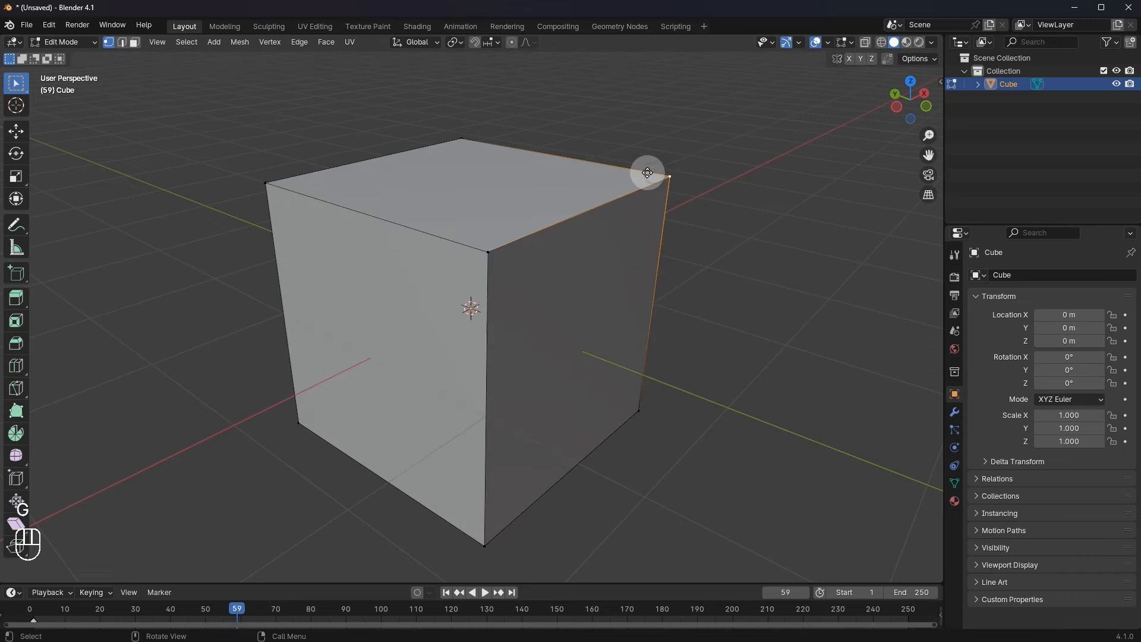
key("g")
right_click(538, 164)
Try moving two, three and finally all four vertices of one side face together.
middle_click_drag(718, 135, 742, 127)
left_click_drag(742, 128, 506, 266)
key("g")
right_click(446, 283)
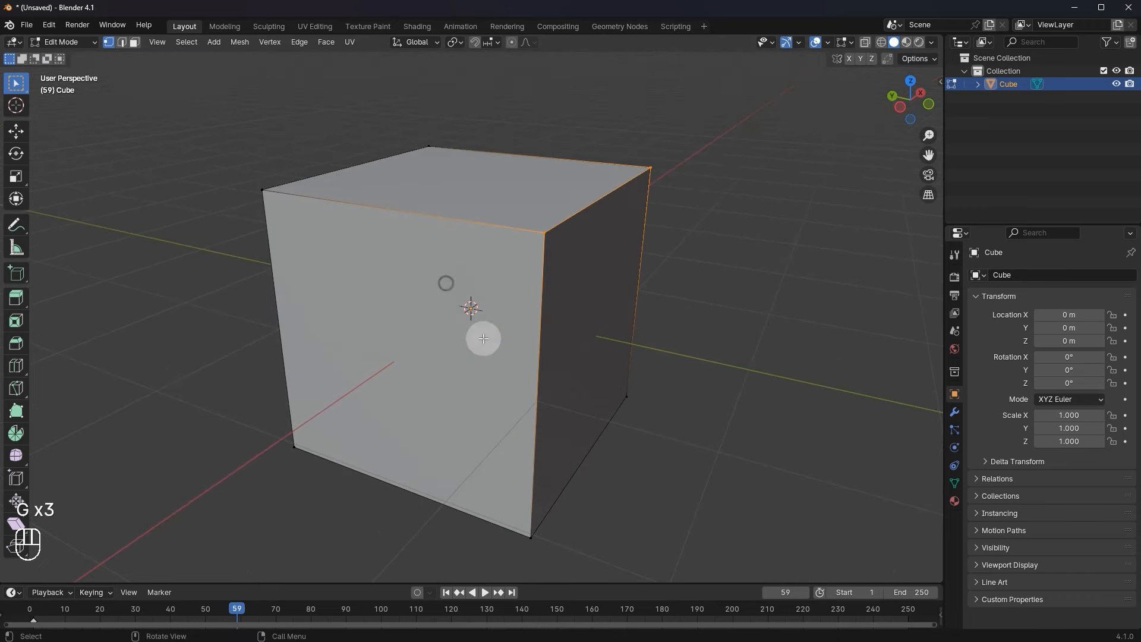
key("g")
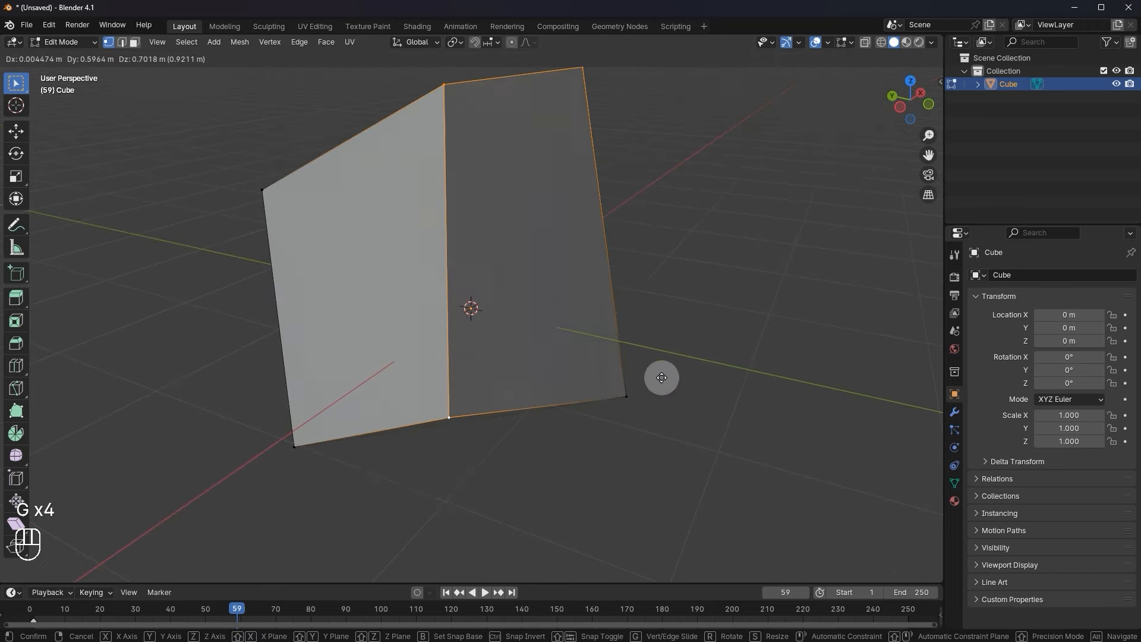
right_click(661, 378)
left_click(629, 411, "shift")
key("g")
right_click(586, 366)
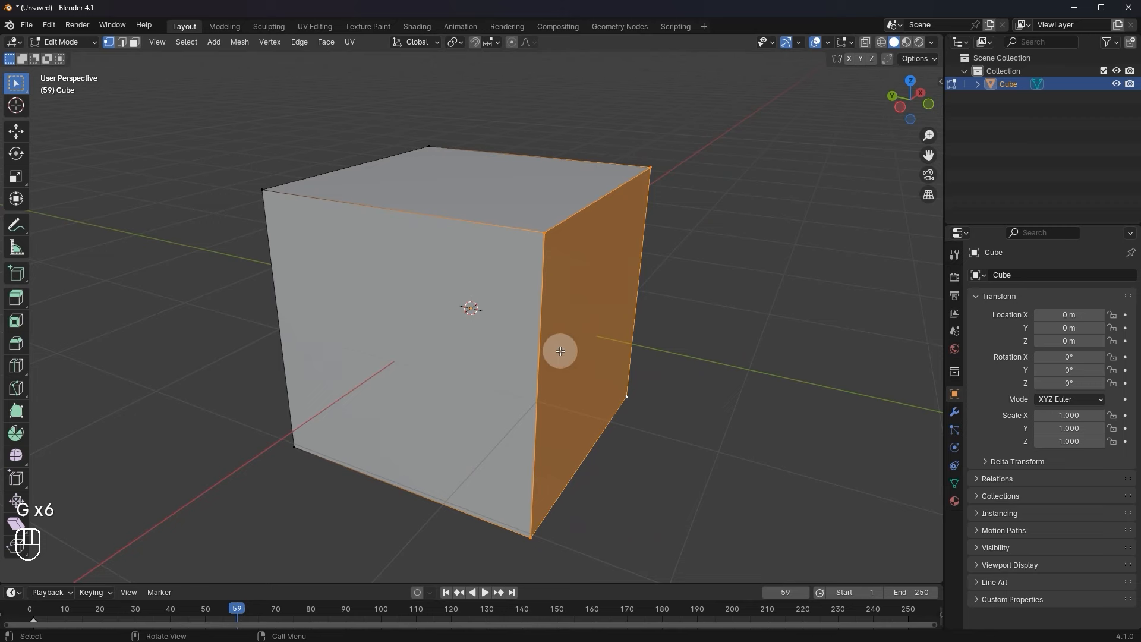
In vertex select mode, try moving the nearest top corner vertex and a neighbouring top corner vertex.
middle_click_drag(560, 350, 529, 356)
left_click(449, 259)
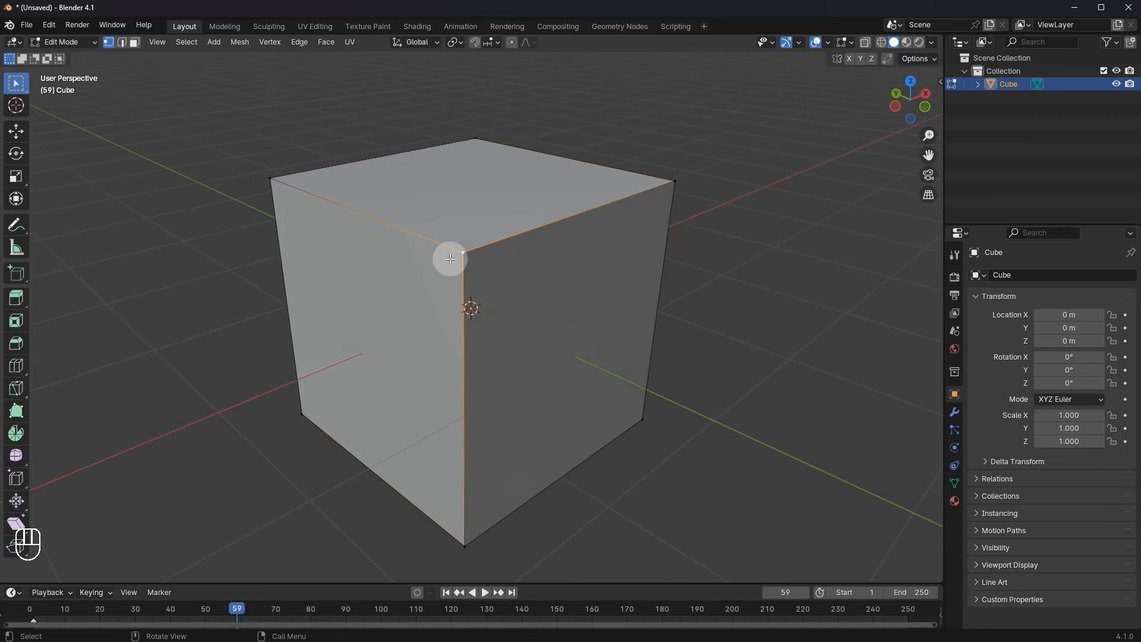
key("g")
right_click(280, 89)
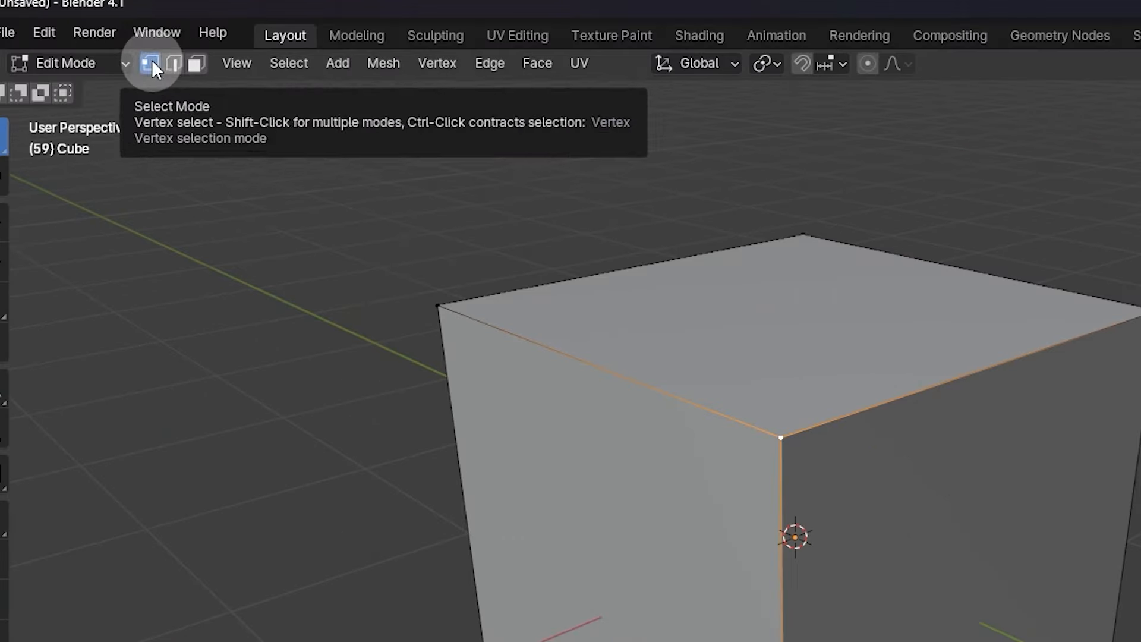
key("g")
right_click(581, 459)
left_click(437, 309)
key("g")
right_click(358, 354)
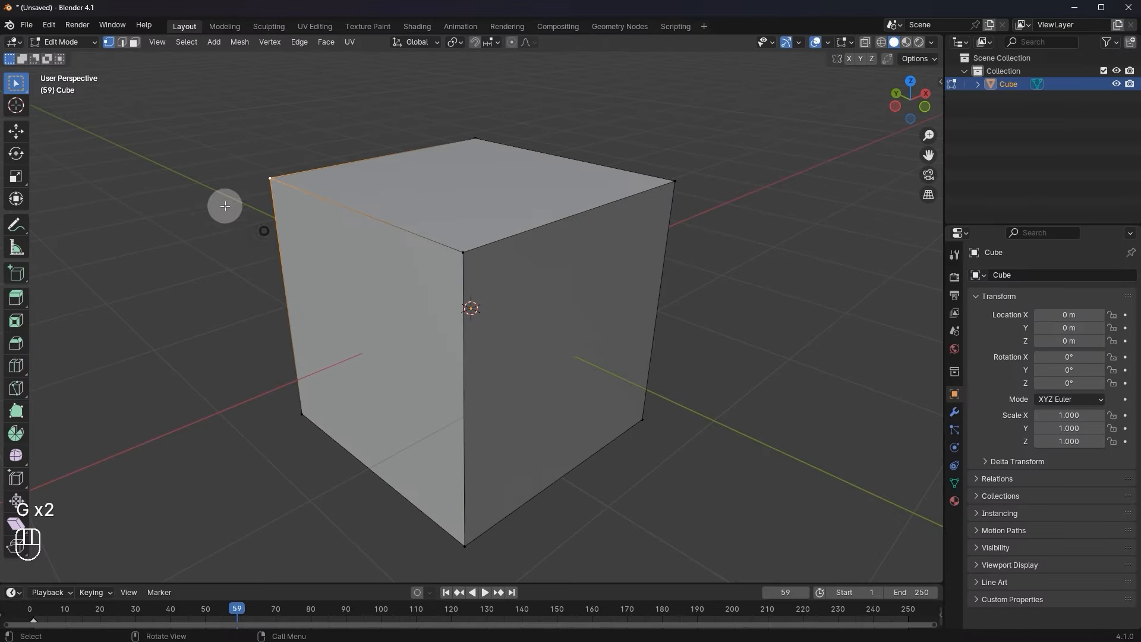
In edge select mode, try moving different top edges of the cube.
left_click(326, 207)
key("g")
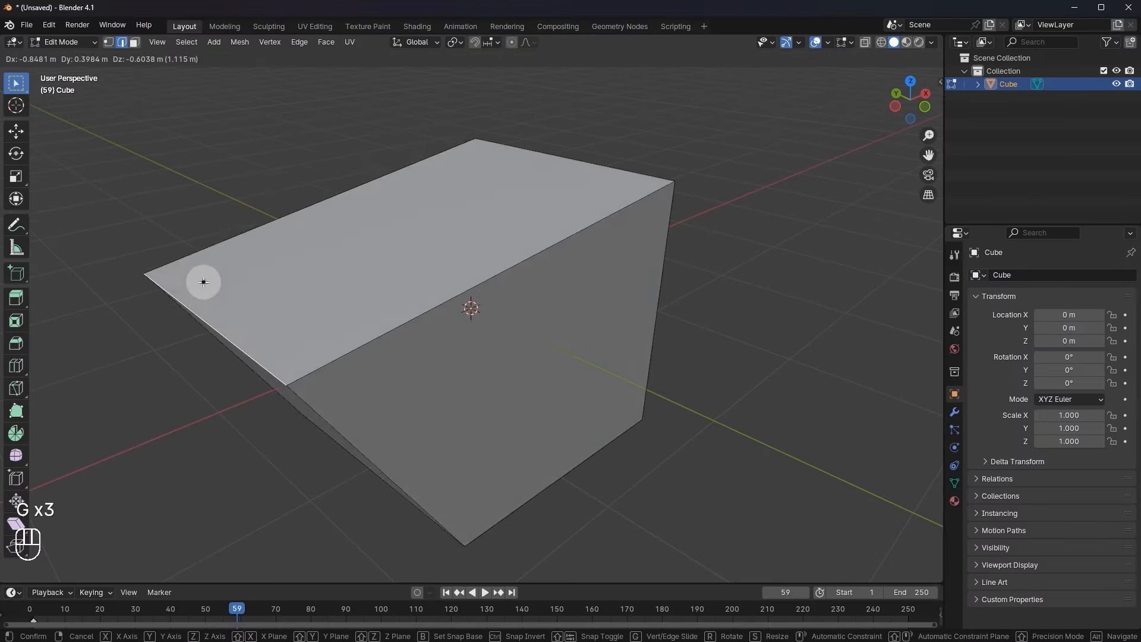
right_click(112, 40)
left_click(589, 165)
key("g")
right_click(612, 255)
key("g")
key("g")
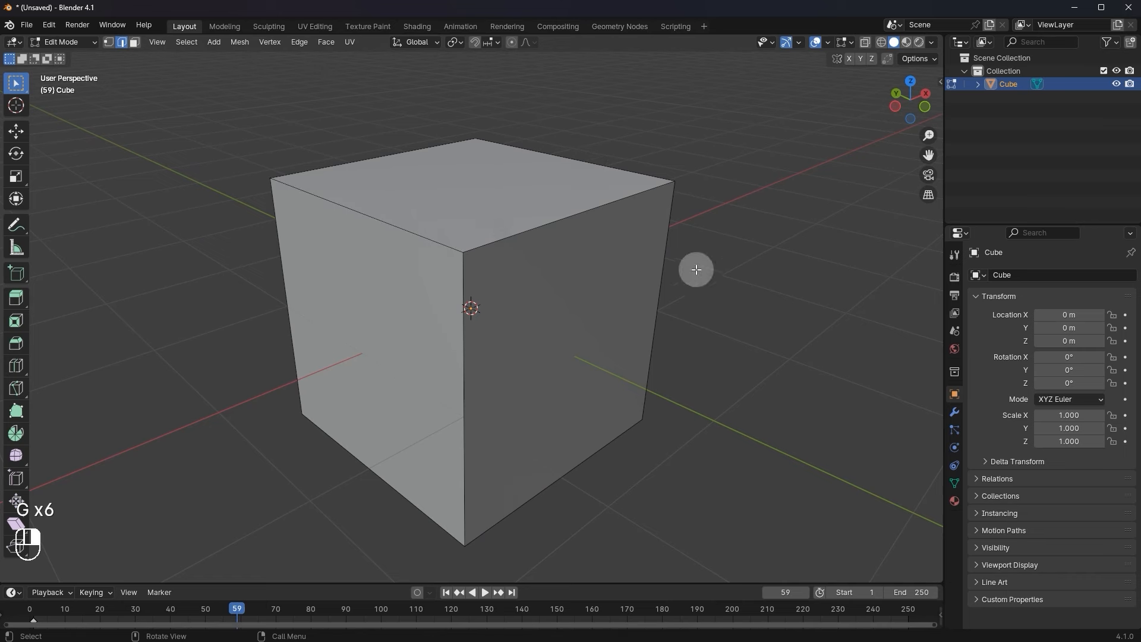
key("g")
right_click(547, 369)
Try moving the two nearest bottom edges and the outer vertical edge of the negative-X face.
left_click(575, 492)
key("g")
right_click(339, 426)
left_click(360, 446)
key("g")
right_click(354, 339)
left_click(282, 308)
key("g")
right_click(350, 266)
Try moving, scaling and rotating a cube edge.
key("g")
right_click(422, 252)
key("s")
right_click(654, 195)
key("r")
right_click(162, 89)
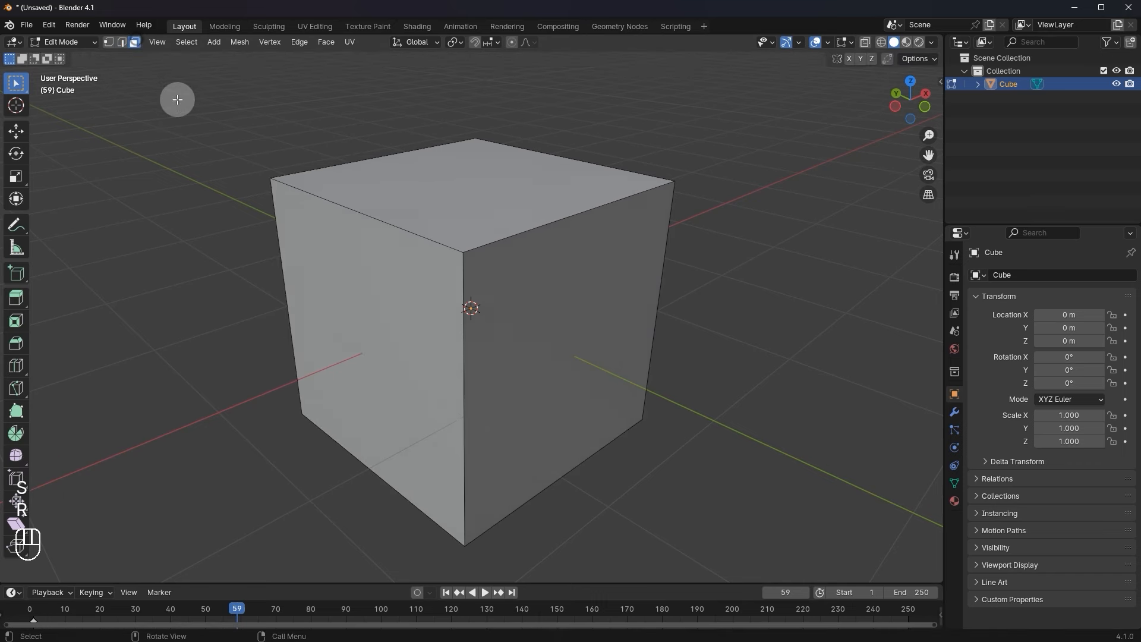
In face select mode, try moving and rotating the cube's negative-X face, and scale it down to about 0.74.
left_click(302, 250)
scroll(544, 278, "down", 2)
middle_click_drag(528, 280, 487, 286)
key("g")
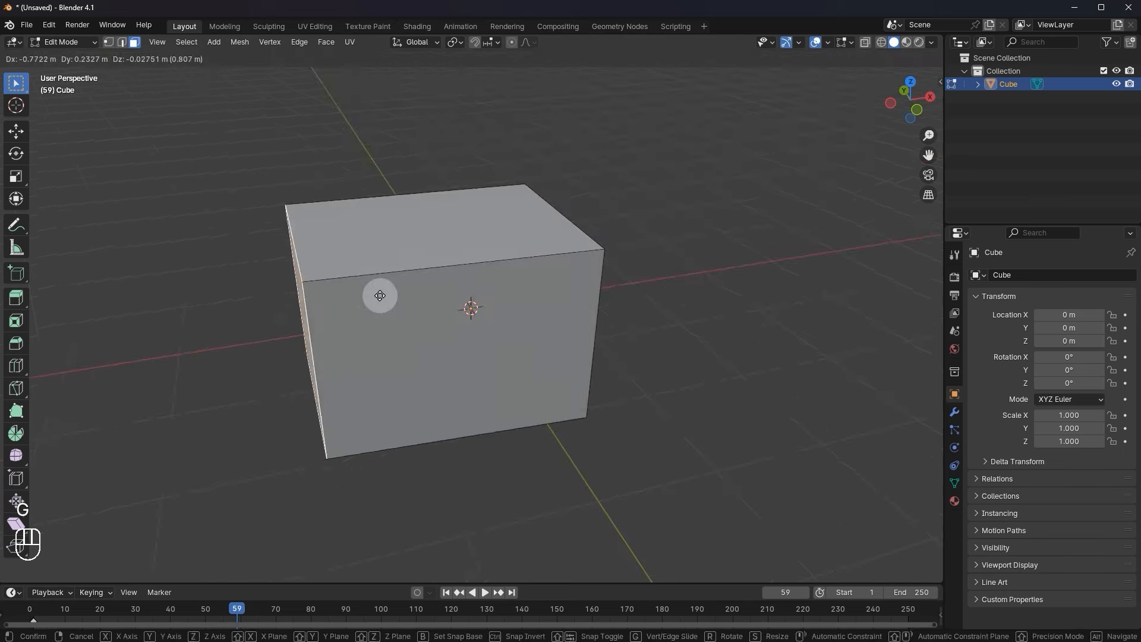
right_click(643, 331)
key("r")
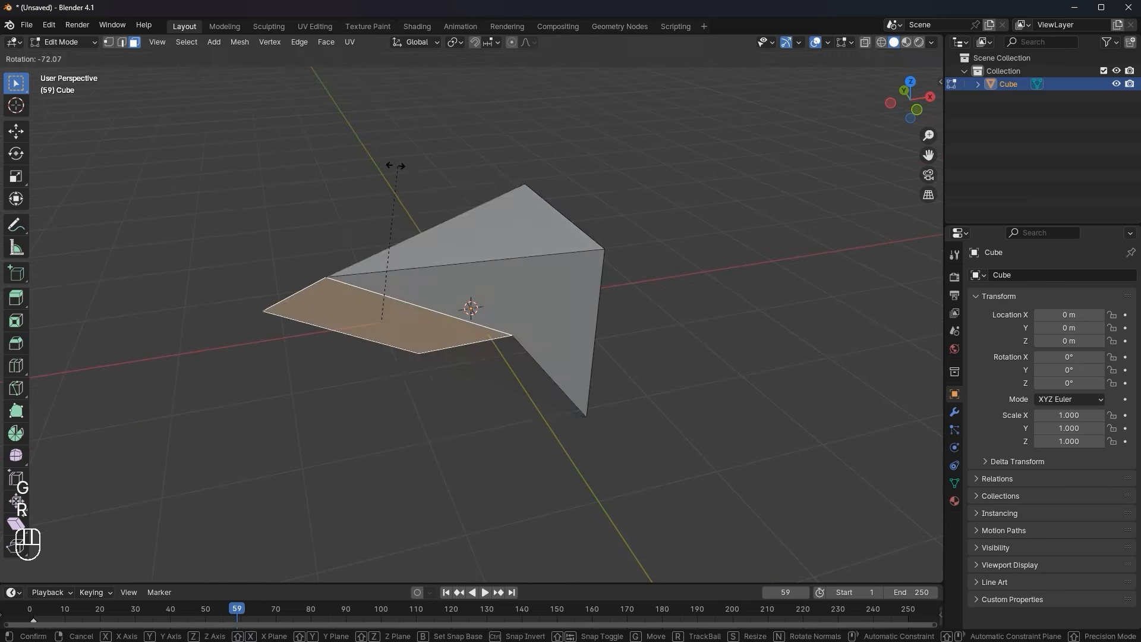
right_click(657, 320)
key("s")
right_click(548, 267)
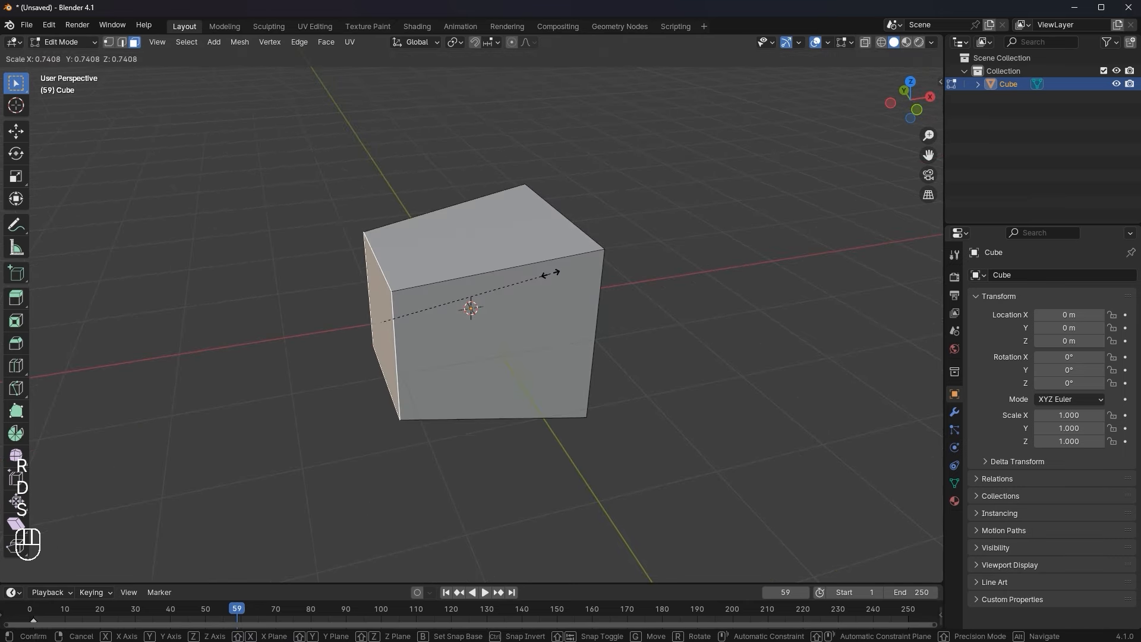
Try rotating the negative-X face about X, freely and about global Y, and undo the rotation.
key("r")
key("x")
left_click(726, 275)
key("r")
key("r")
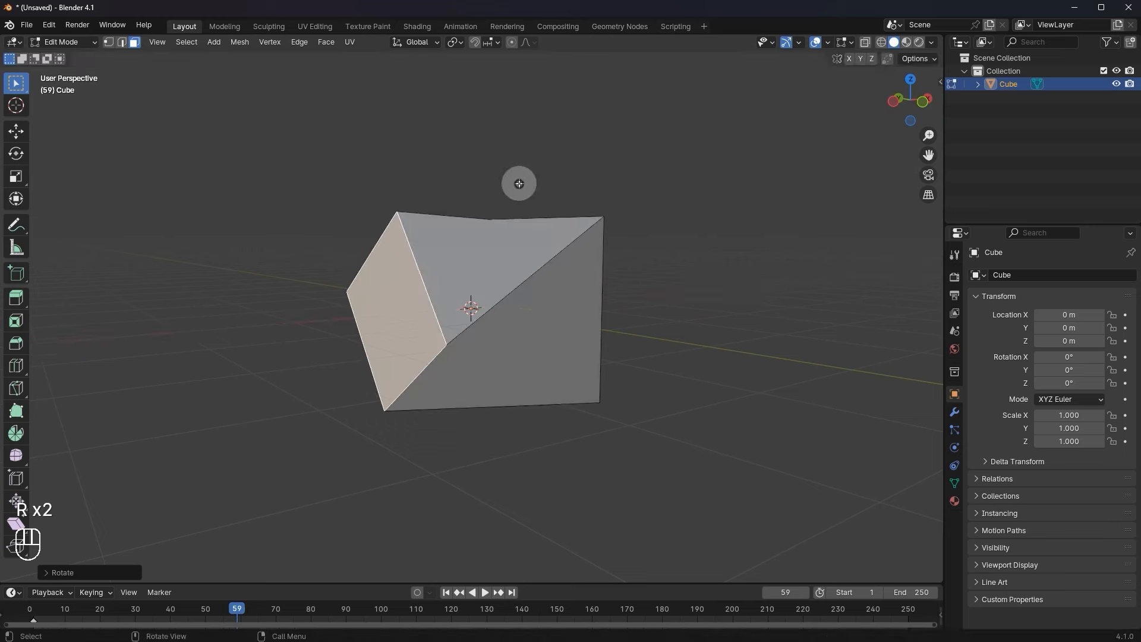
key("r")
key("y")
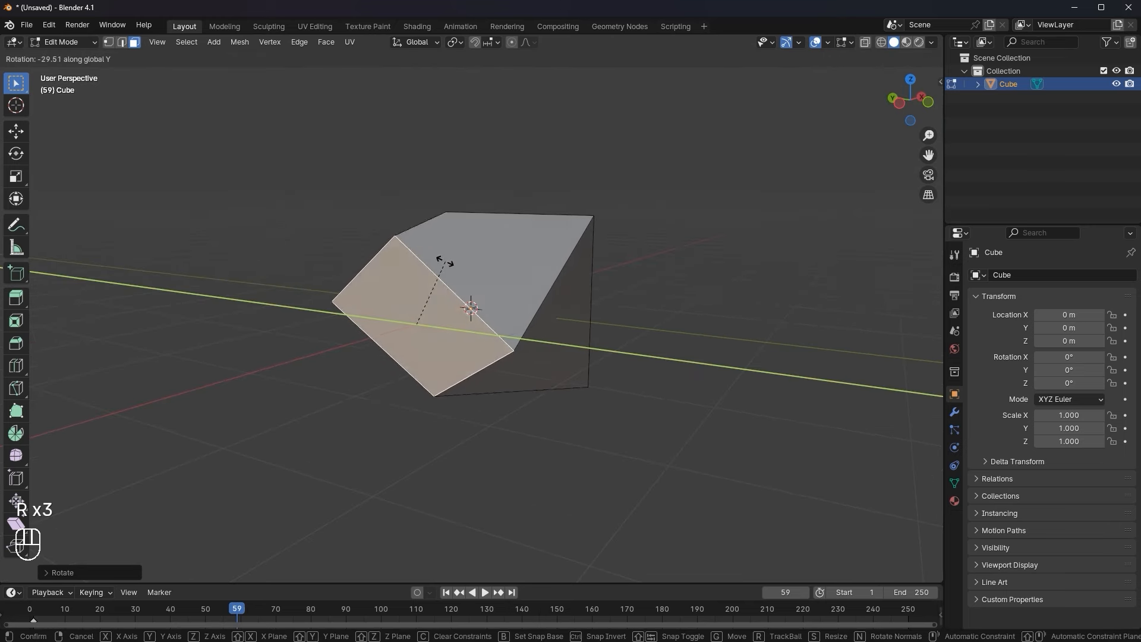
right_click(677, 336)
key("ctrl+z")
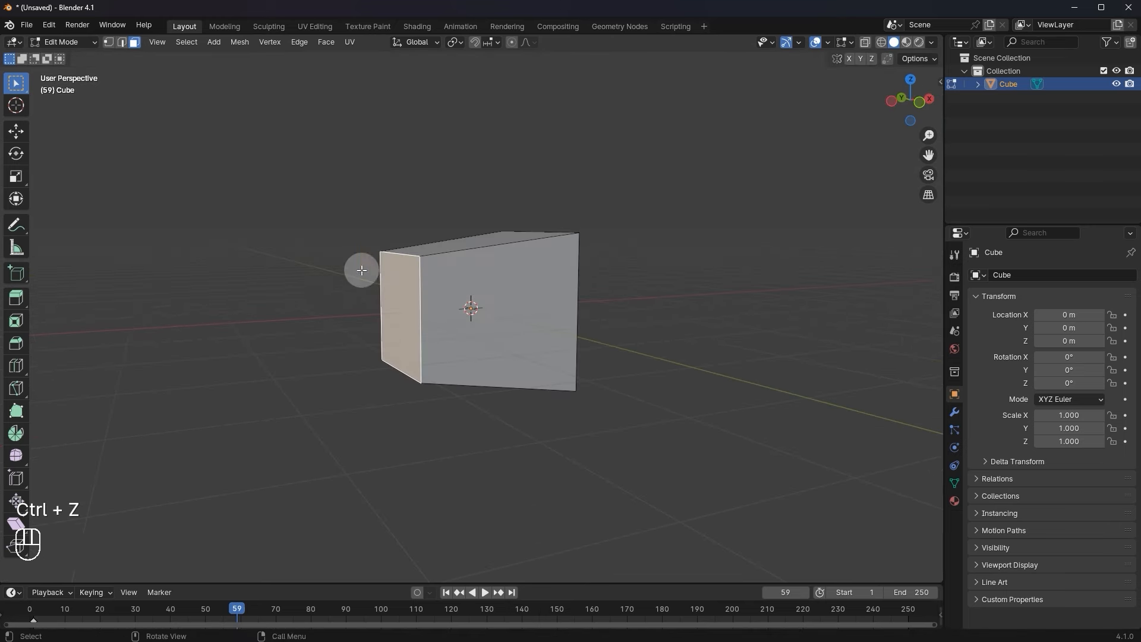
Toggle the cube between Object and Edit Mode, selecting its top face and its negative-X face.
key("Tab")
middle_click_drag(326, 318, 345, 222)
key("Tab")
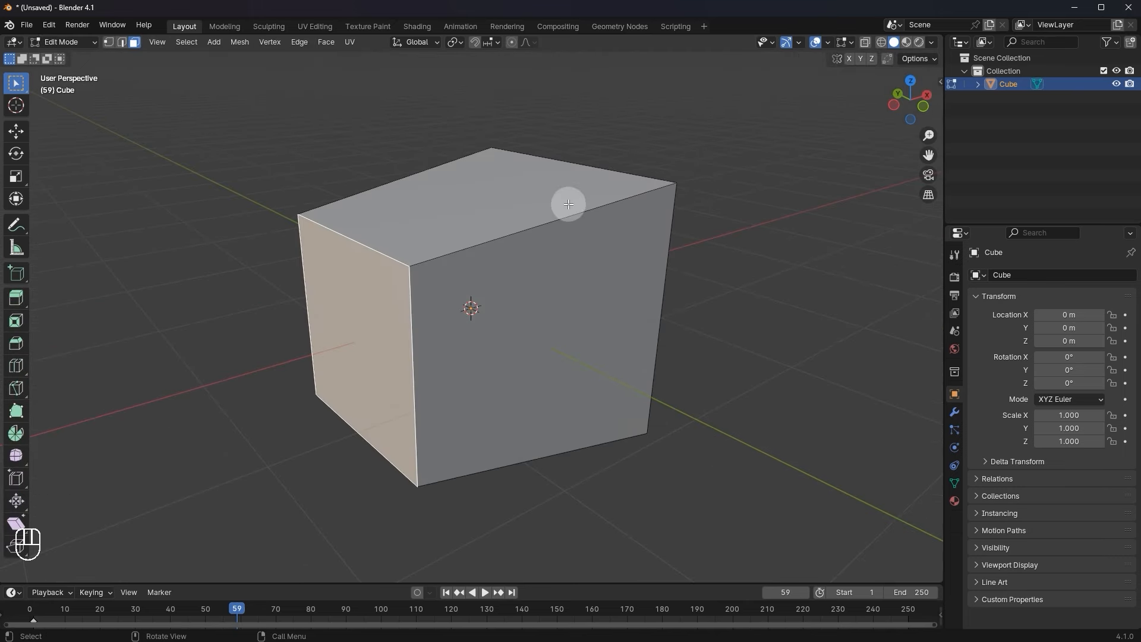
left_click(549, 211)
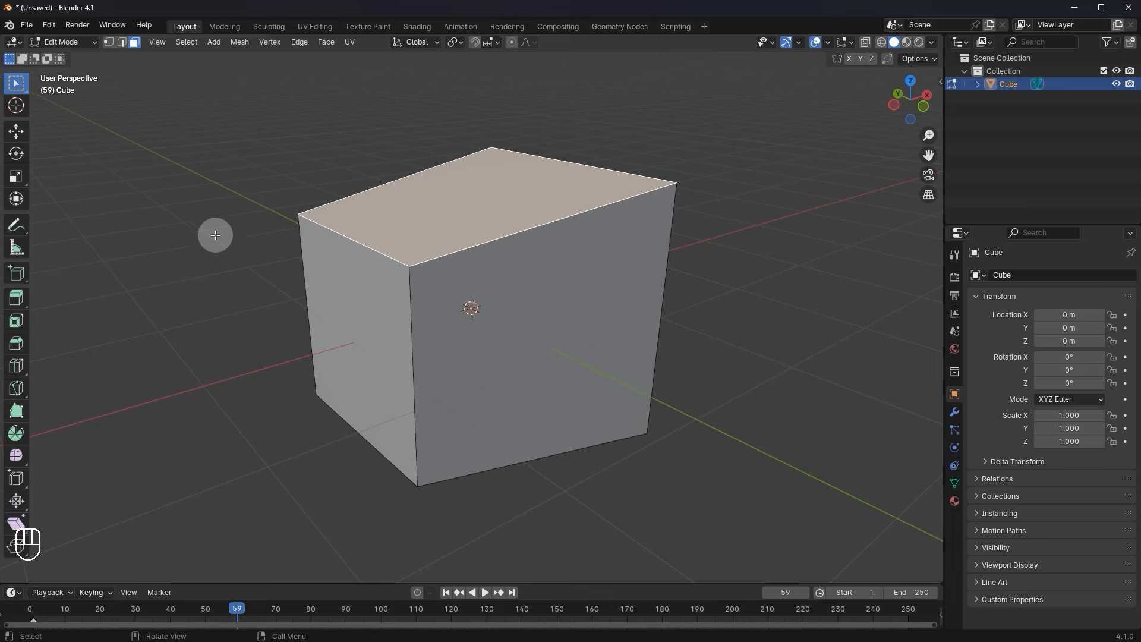
key("Tab")
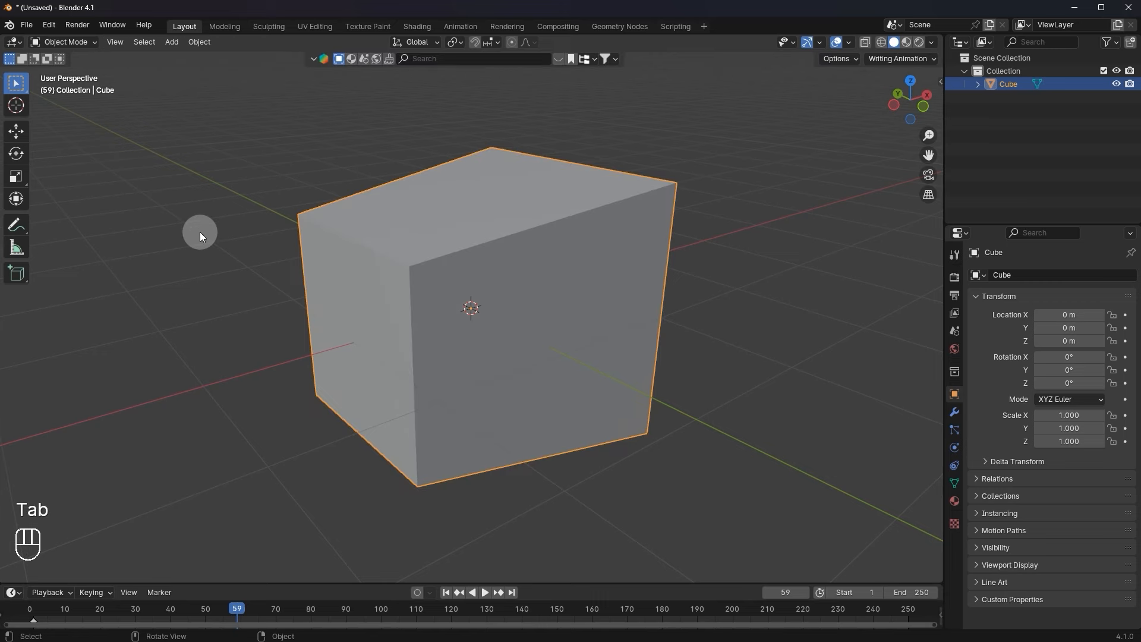
key("Tab")
left_click(328, 341)
middle_click_drag(328, 341, 343, 249)
Undo the recent face selections and mode switches, and toggle Object Mode on and off once more.
key("ctrl+z")
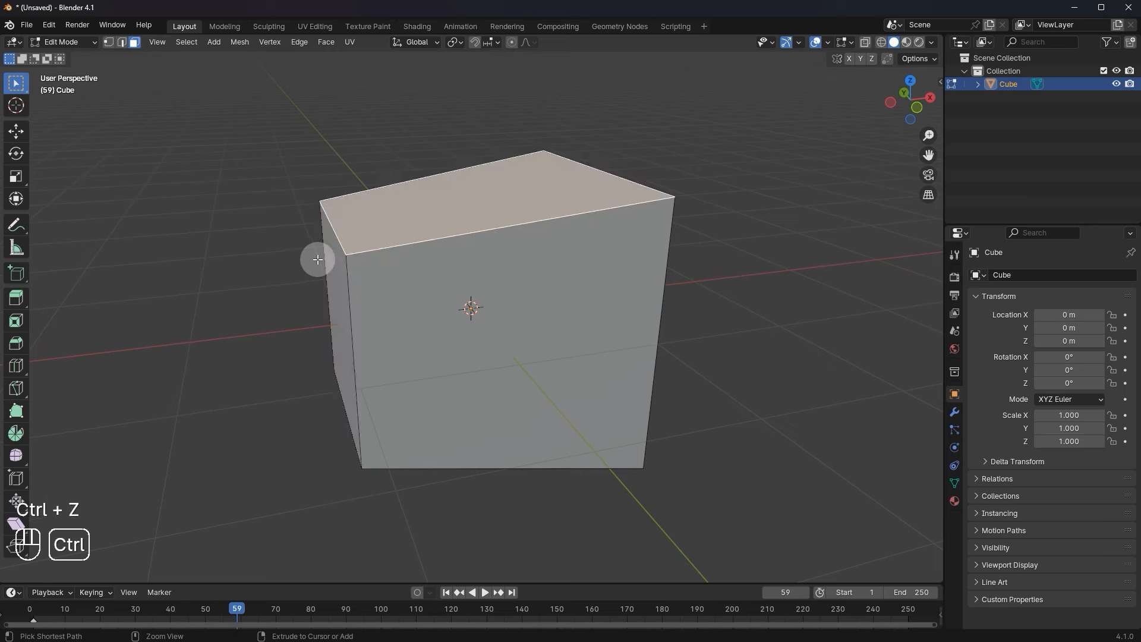
key("ctrl+z")
key("ctrl+z")
key("ctrl+z")
middle_click_drag(320, 294, 392, 280)
key("Tab")
key("Tab")
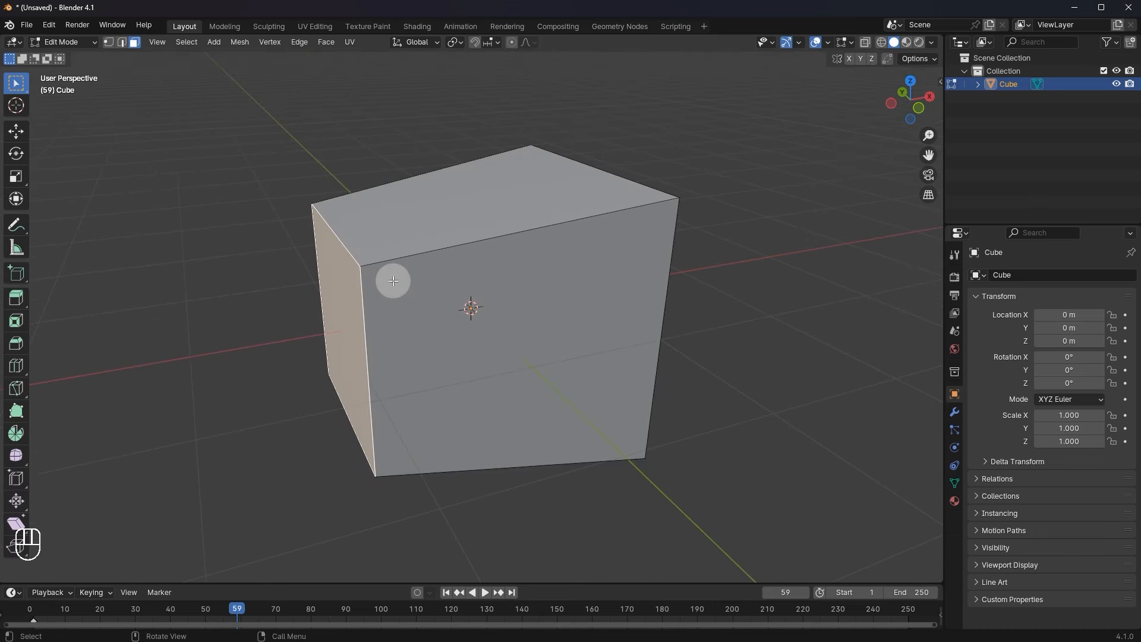
Undo the edits back to before the negative-X face was scaled down.
key("ctrl+z")
key("ctrl+z")
key("ctrl+z")
key("ctrl+z")
key("ctrl+z")
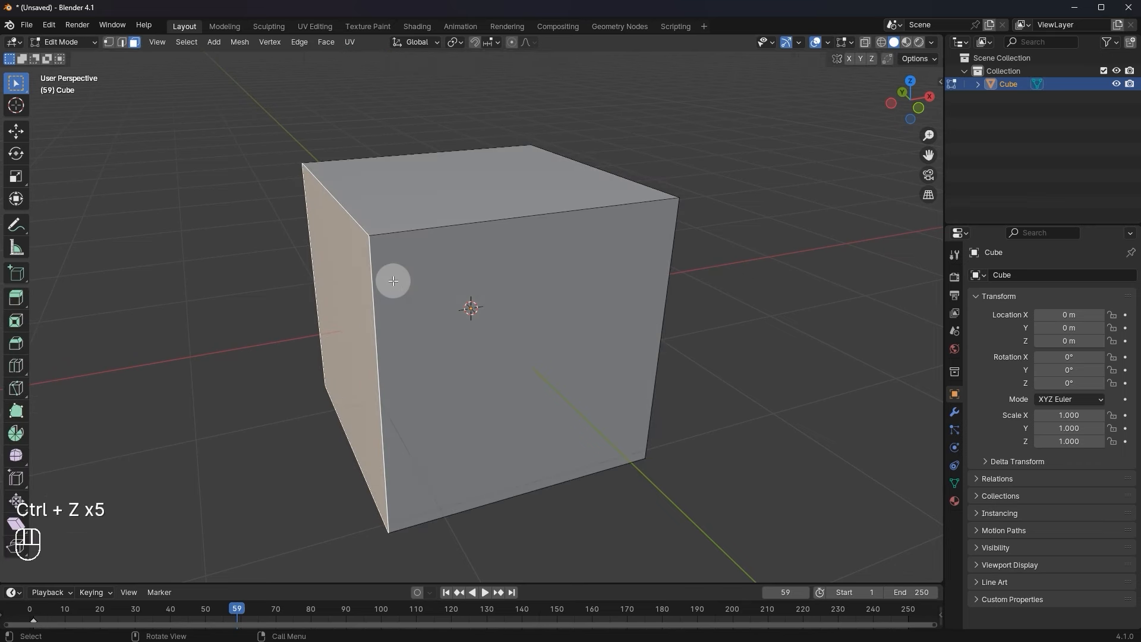
mouse_move(395, 260)
middle_mouse_down()
mouse_move(407, 258)
mouse_move(396, 279)
middle_mouse_up()
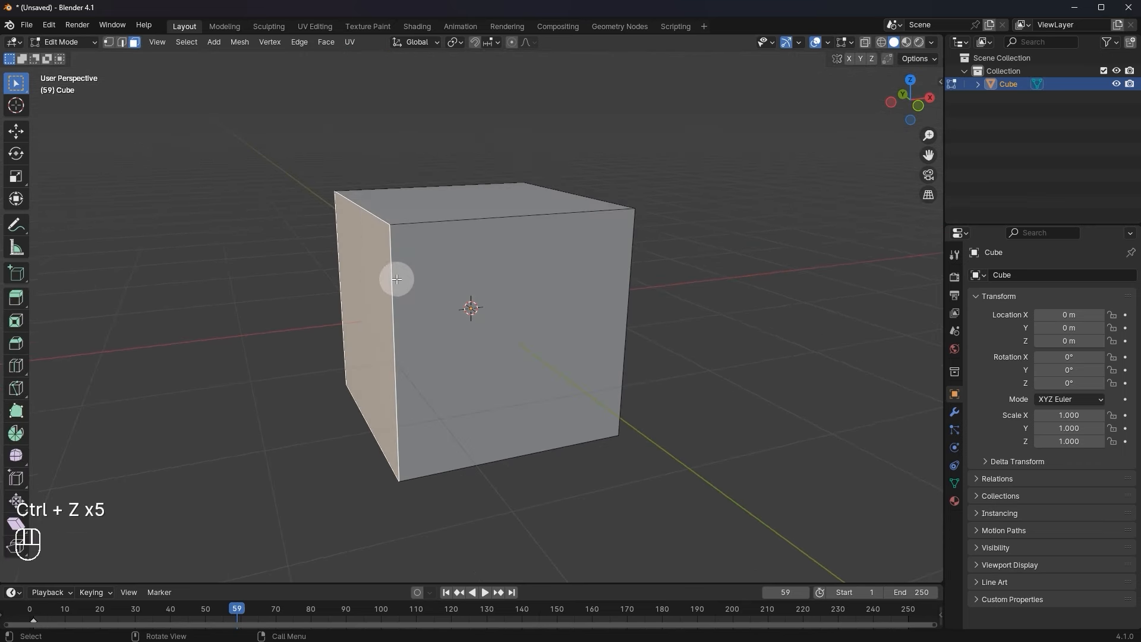
Redo and undo the scaling of the negative-X face twice, ending with it undone.
key("ctrl+shift+z")
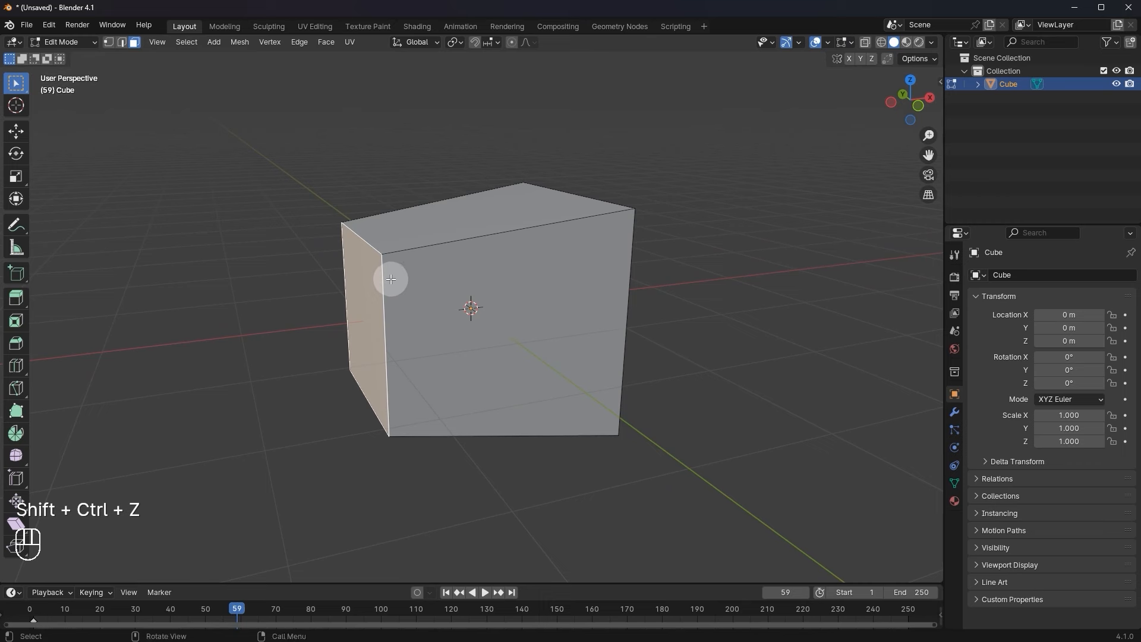
key("ctrl+z")
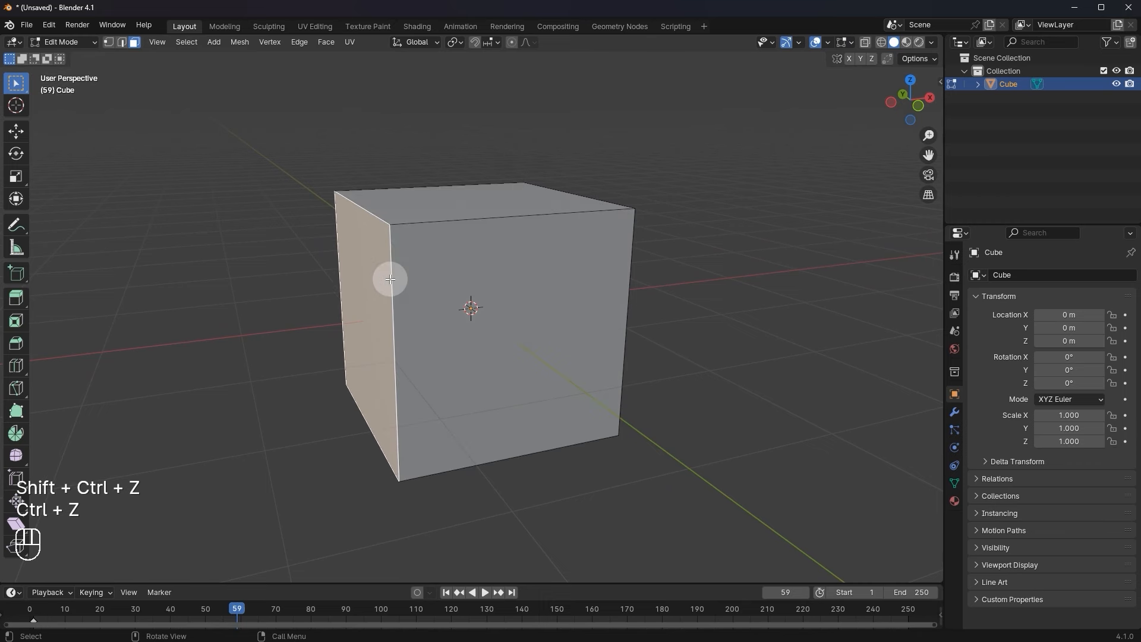
key("ctrl+shift+z")
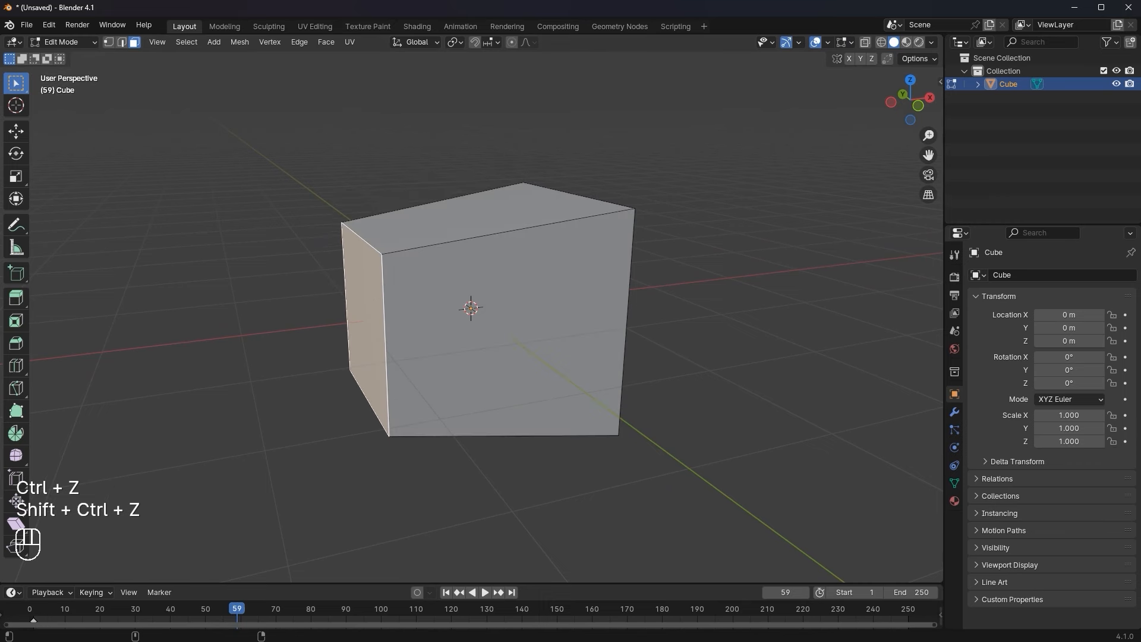
key("ctrl+z")
Inspect the cube from several angles and distances.
scroll(559, 216, "up", 2)
mouse_move(541, 224)
middle_mouse_down()
mouse_move(517, 237)
mouse_move(551, 219)
middle_mouse_up()
scroll(517, 237, "down", 4)
scroll(551, 220, "up", 1)
scroll(233, 297, "up", 2)
mouse_move(333, 303)
middle_mouse_down()
mouse_move(364, 330)
mouse_move(331, 307)
middle_mouse_up()
scroll(364, 331, "down", 2)
middle_click_drag(396, 252, 367, 296)
middle_click_drag(292, 291, 307, 266)
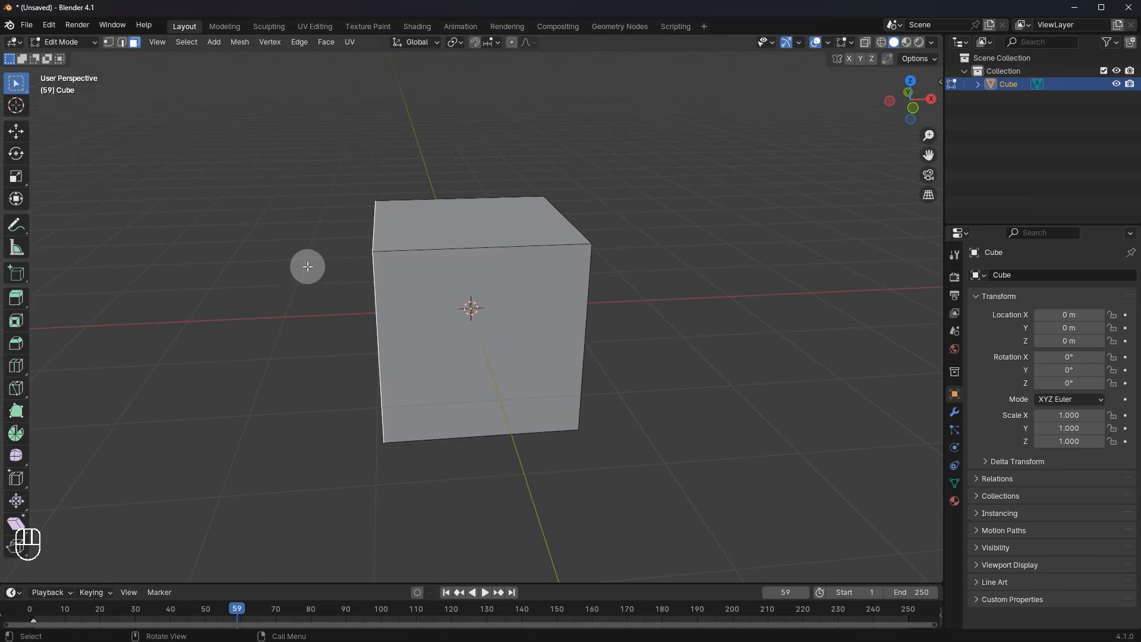
Extrude the cube's negative-X face outward along its normal with the Extrude Region tool.
left_click(11, 303)
left_click_drag(330, 316, 205, 368)
middle_click_drag(237, 324, 360, 268)
Extrude the new section's top face upward, and extrude the raised block's negative-X face outward.
left_click(362, 266)
middle_click_drag(378, 372, 351, 251)
scroll(337, 261, "down", 2)
left_click_drag(379, 229, 382, 154)
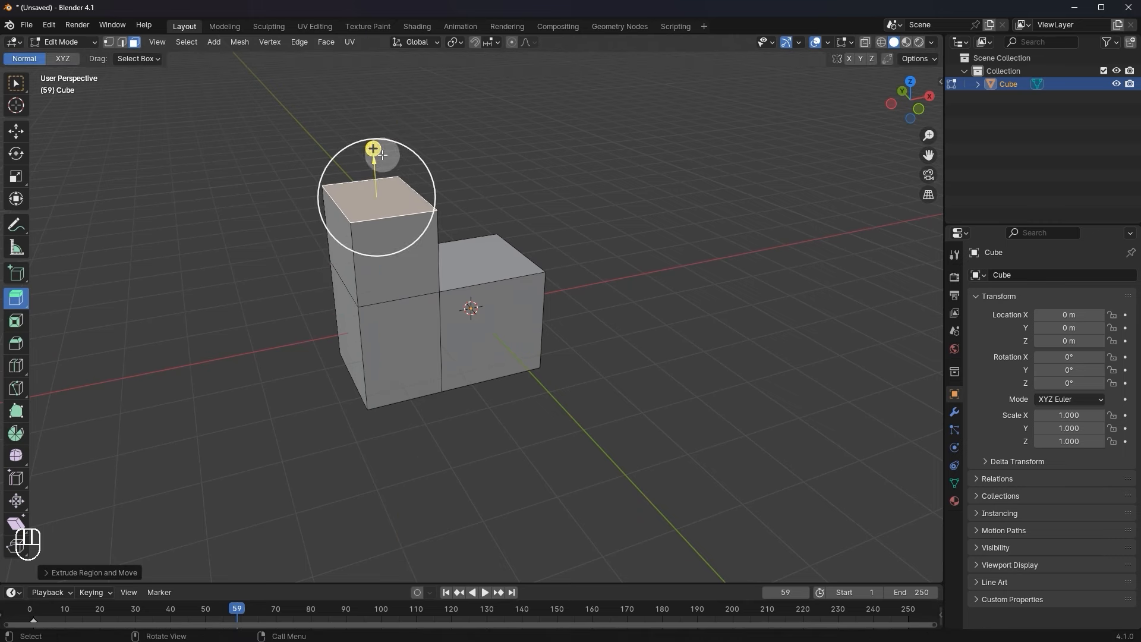
left_click(332, 263)
left_click_drag(349, 236, 174, 270)
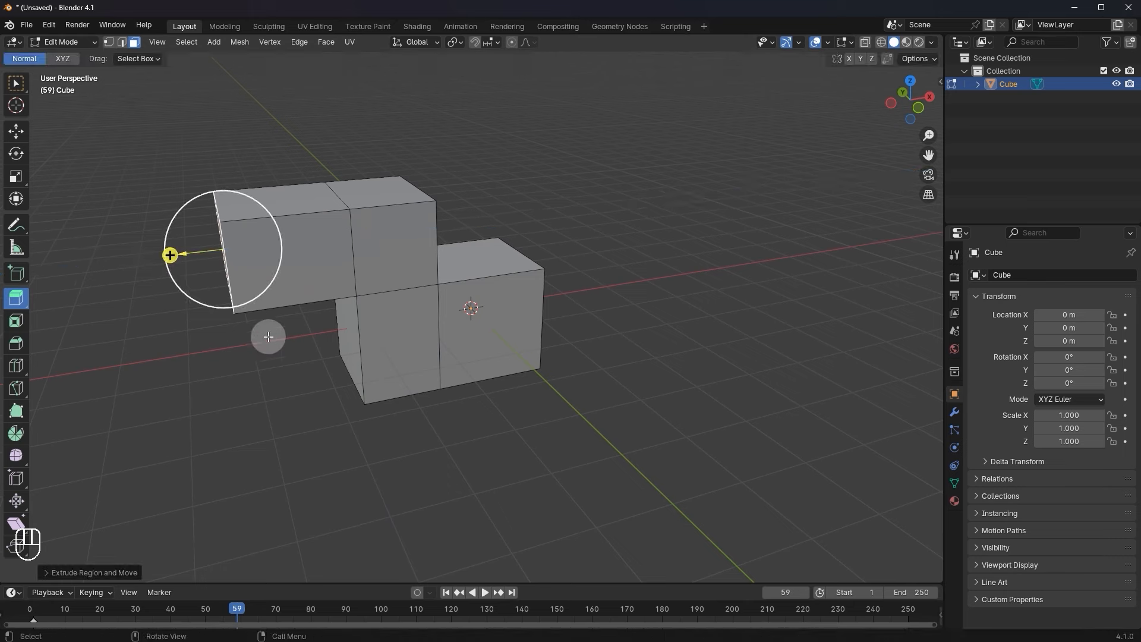
Extrude the bottom face of the section beside the original cube downward in two successive sections.
left_click(14, 83)
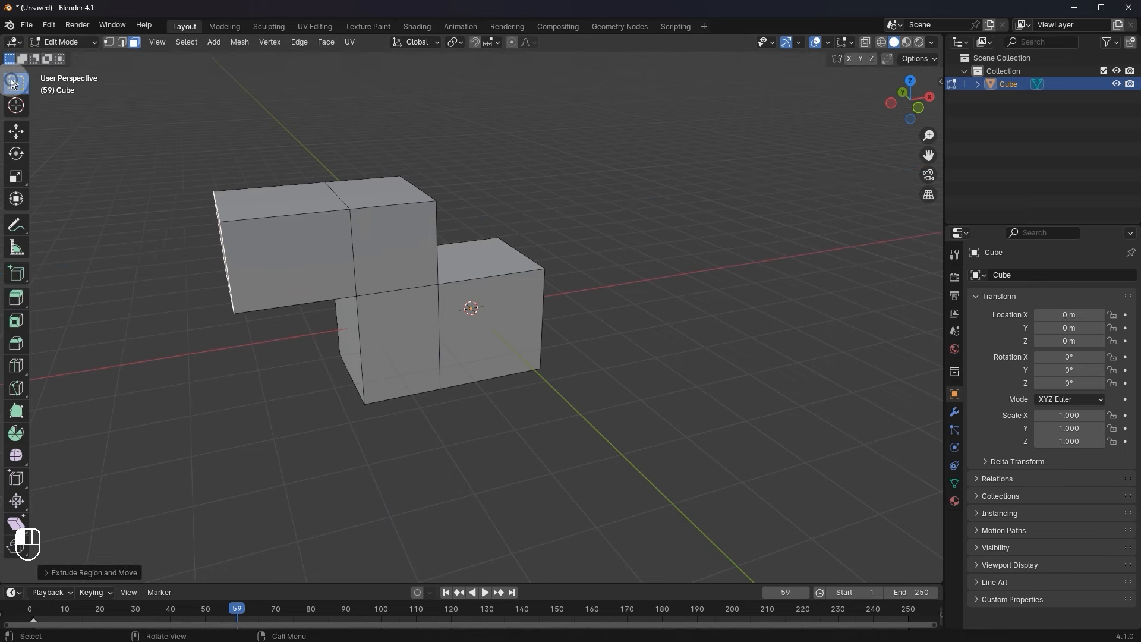
middle_click_drag(483, 365, 464, 390)
left_click(388, 313)
key("e")
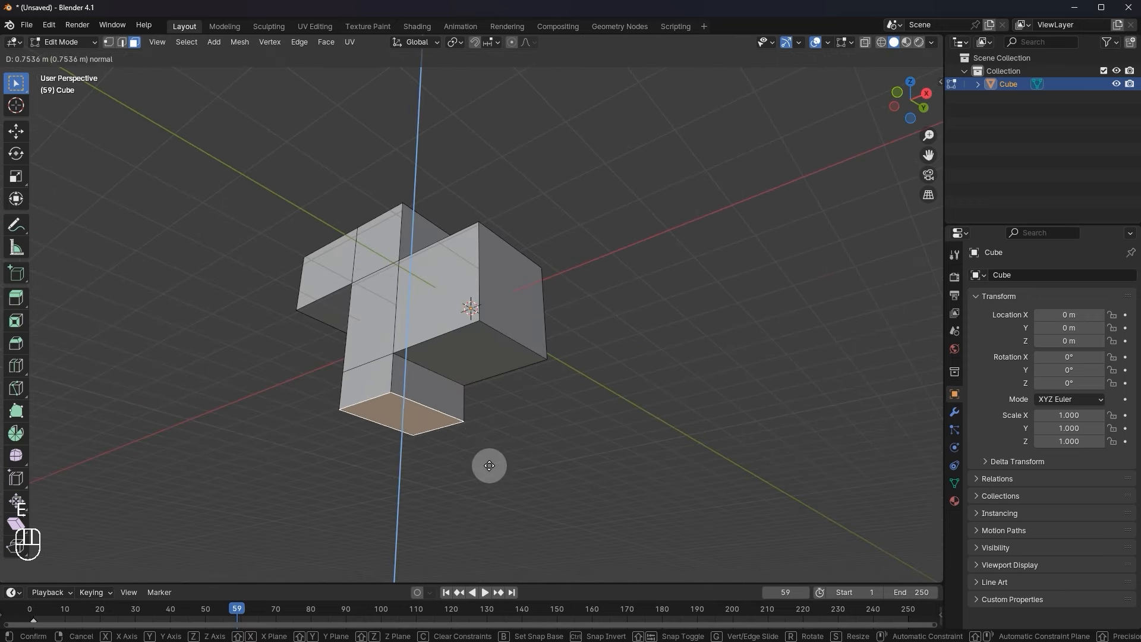
left_click(474, 467)
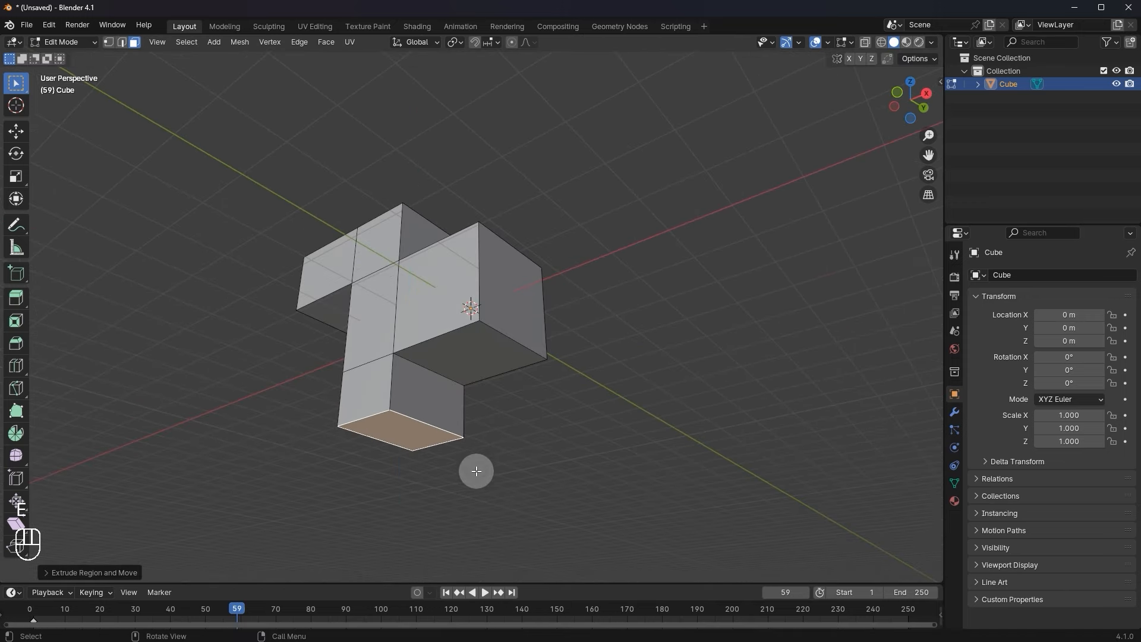
key("e")
left_click(485, 559)
Extrude the lowest block's positive-X face outward in two sections beneath the original cube.
left_click(402, 475)
key("e")
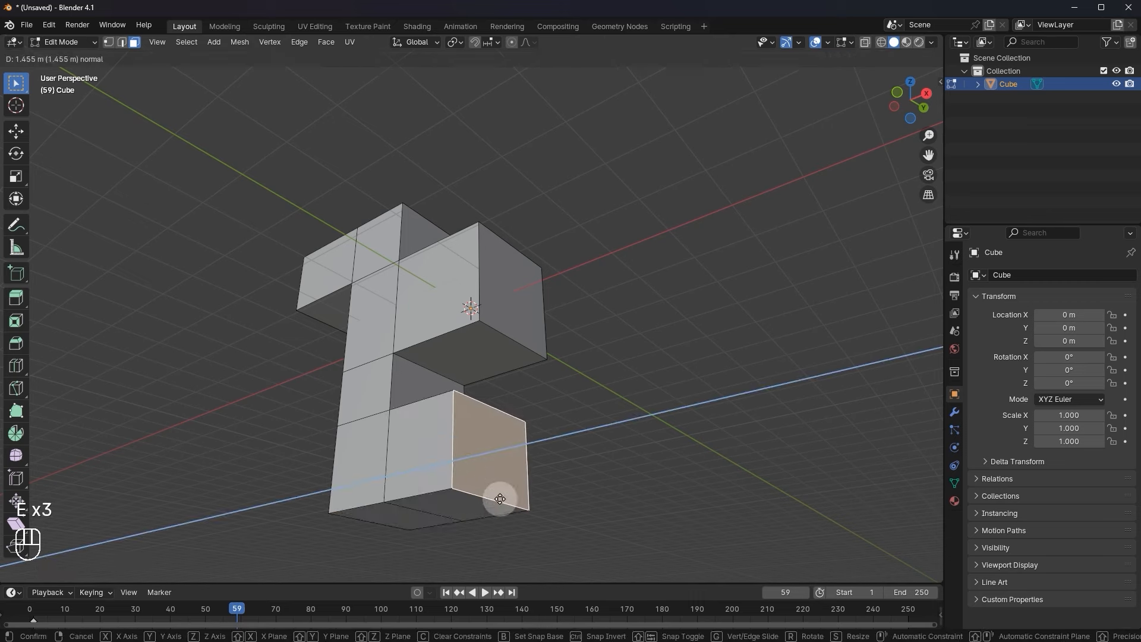
left_click(528, 464)
key("e")
left_click(644, 455)
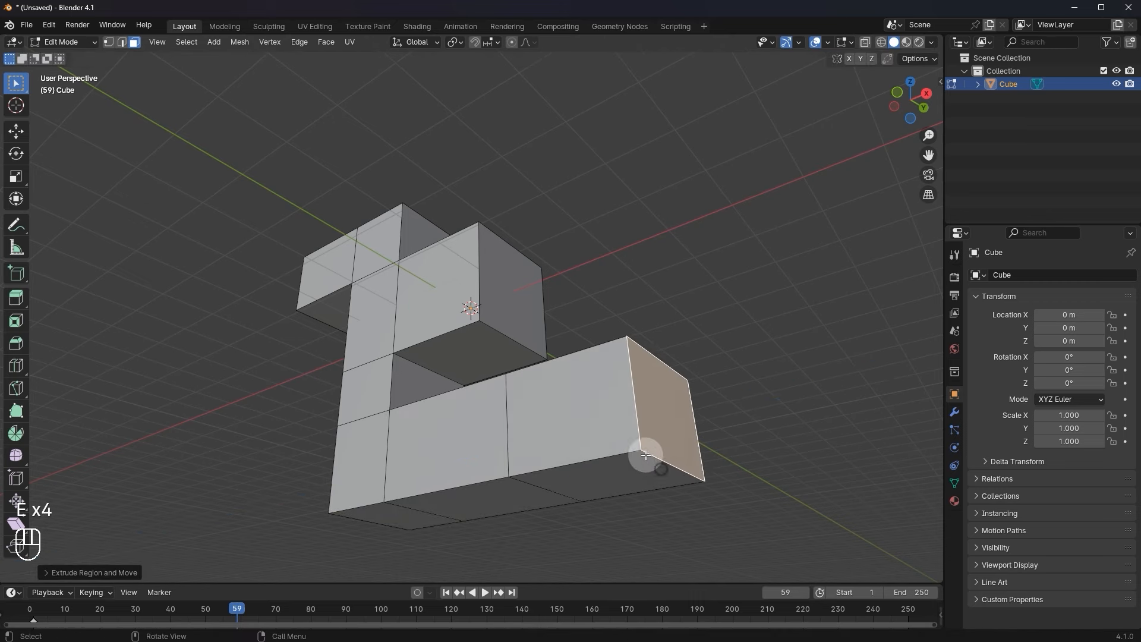
Extrude the top face of the base's positive-X end block upward in two sections to form a tall column.
middle_click_drag(644, 455, 638, 476)
left_click(576, 427)
key("e")
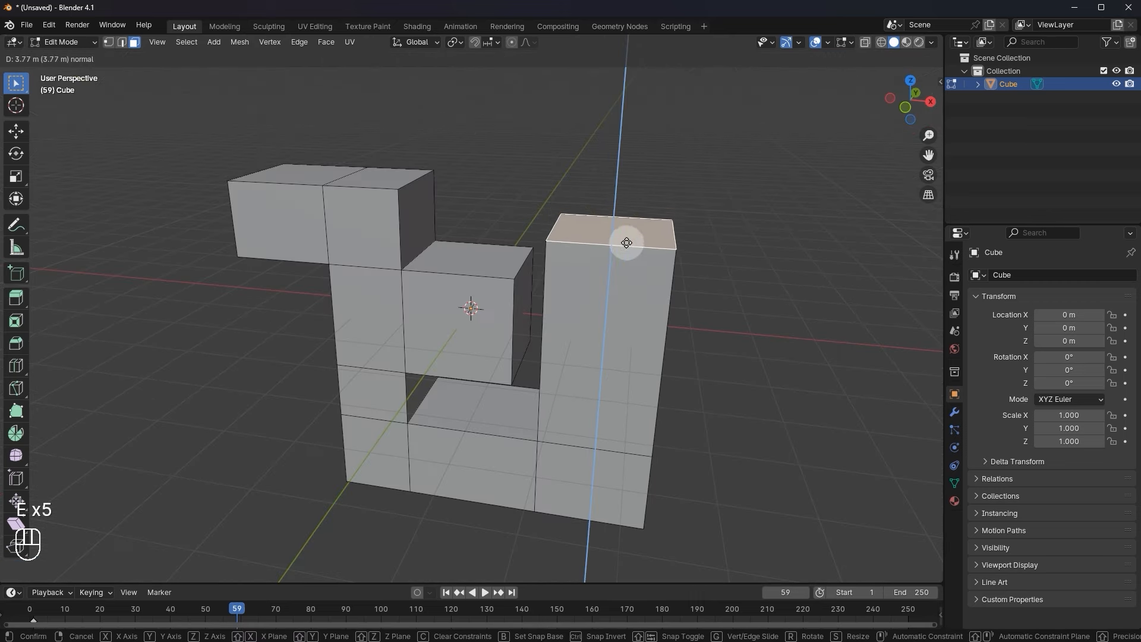
left_click(631, 196)
key("e")
left_click(645, 124)
Extrude the positive-X face of the tall column's uppermost block outward as an arm.
middle_click_drag(685, 184, 647, 188)
left_click(657, 191)
key("e")
left_click(769, 246)
Lengthen the negative-X arm by extruding its end face, and extrude the new section's top face upward.
scroll(667, 236, "down", 3)
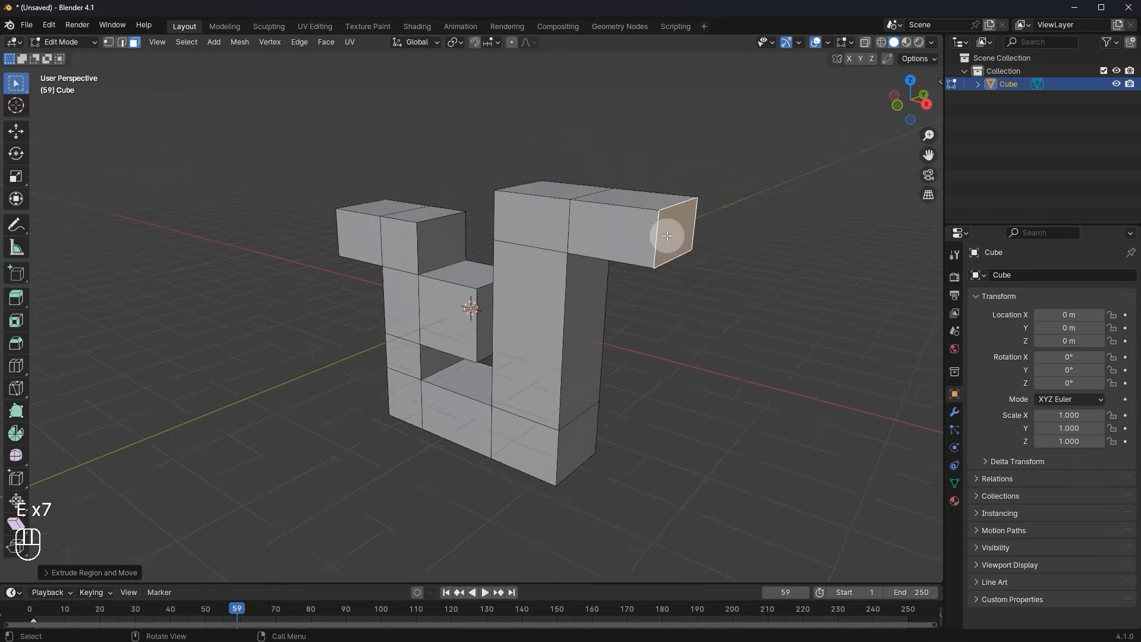
middle_click_drag(667, 236, 731, 236)
middle_click_drag(374, 266, 323, 305)
left_click(445, 264)
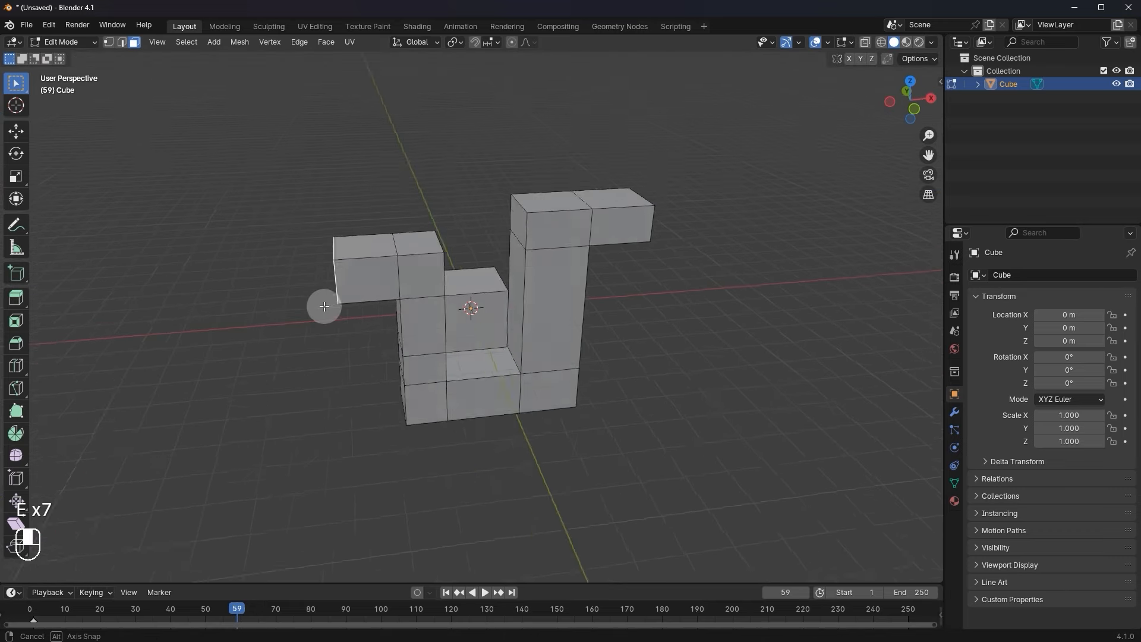
key("e")
left_click(381, 285)
middle_click_drag(381, 284, 295, 269)
key("e")
left_click(309, 197)
Raise the negative-X column with another upward extrusion of its top face.
middle_click_drag(318, 209, 287, 200)
key("g")
middle_click(292, 211)
left_click(299, 218)
key("e")
left_click(321, 165)
Extrude the positive-X face of the negative-X column's top block outward in two sections as an upper arm.
left_click(337, 146)
key("e")
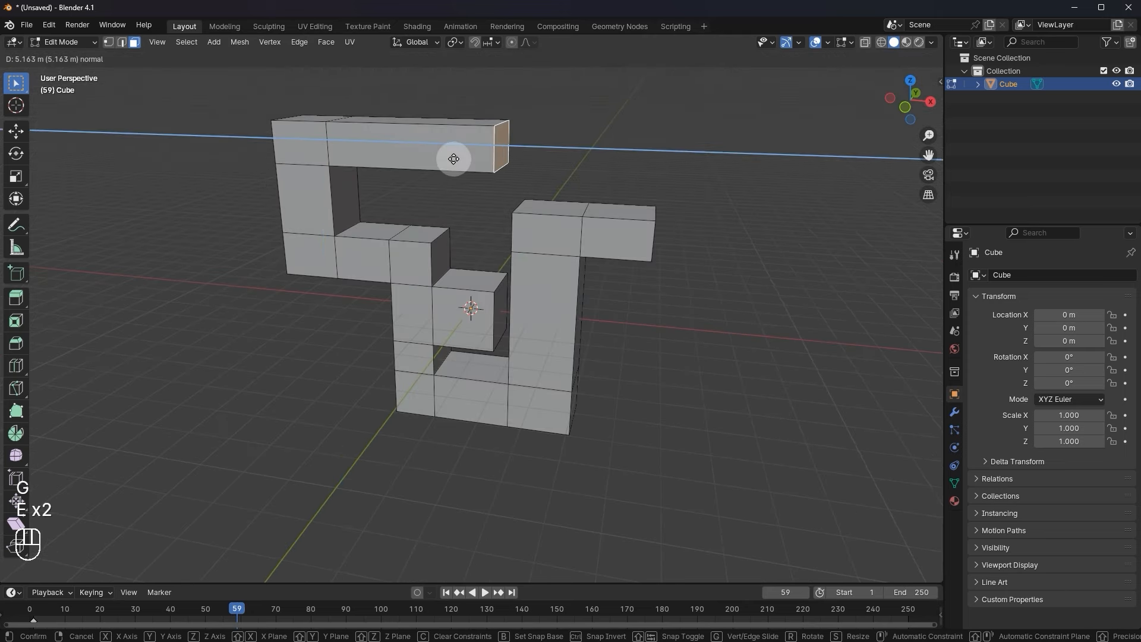
left_click(410, 144)
key("e")
left_click(479, 170)
Extrude the underside of the upper arm's end block downward.
middle_click_drag(479, 170, 469, 145)
left_click(452, 171)
key("e")
left_click(451, 218)
Extrude negative-Y side faces of the upper structure outward.
middle_click_drag(453, 221, 394, 307)
scroll(501, 276, "down", 3)
left_click(415, 310)
key("g")
left_click(382, 251)
key("e")
left_click(354, 252)
scroll(377, 203, "down", 2)
left_click(415, 221)
key("e")
left_click(357, 223)
left_click(412, 129)
key("e")
right_click(410, 130)
Extrude two more of the model's negative-Y side faces outward.
left_click(444, 389)
key("e")
left_click(434, 393)
left_click(474, 306)
key("e")
right_click(462, 368)
key("e")
left_click(446, 365)
Extrude the positive-Y side faces of the negative-X arm and of the column above it outward.
middle_click_drag(446, 364, 596, 240)
left_click(575, 239)
key("e")
left_click(589, 244)
left_click(594, 191)
key("e")
left_click(606, 192)
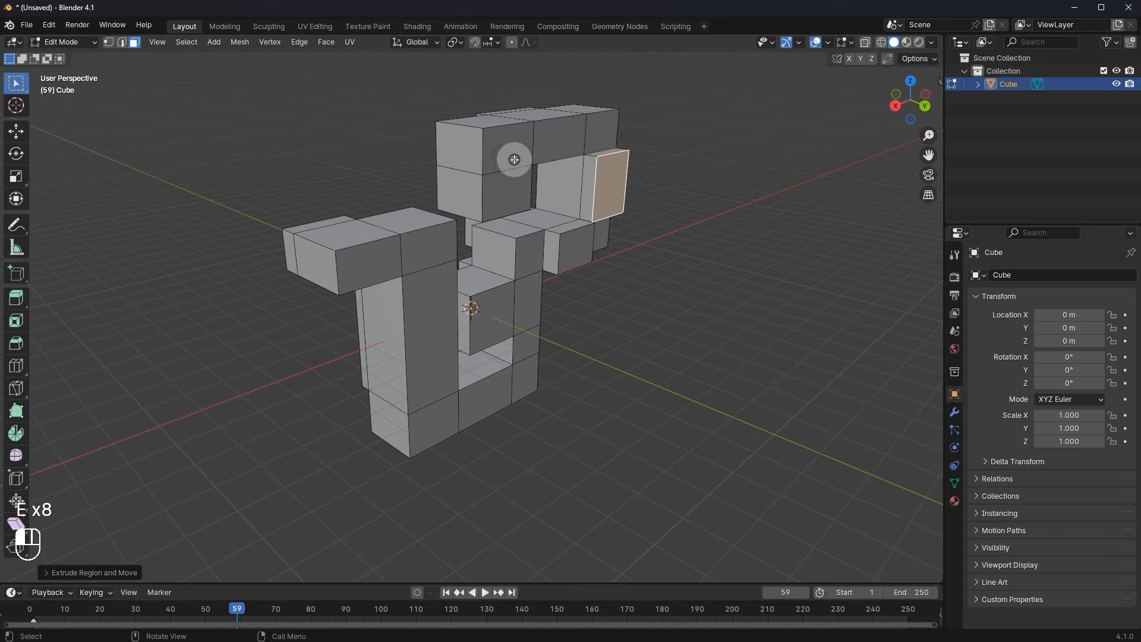
Extrude positive-Y side faces on the upper arm and on the tall column's top block outward.
left_click(514, 159)
key("e")
left_click(522, 173)
left_click(419, 270)
key("e")
left_click(431, 291)
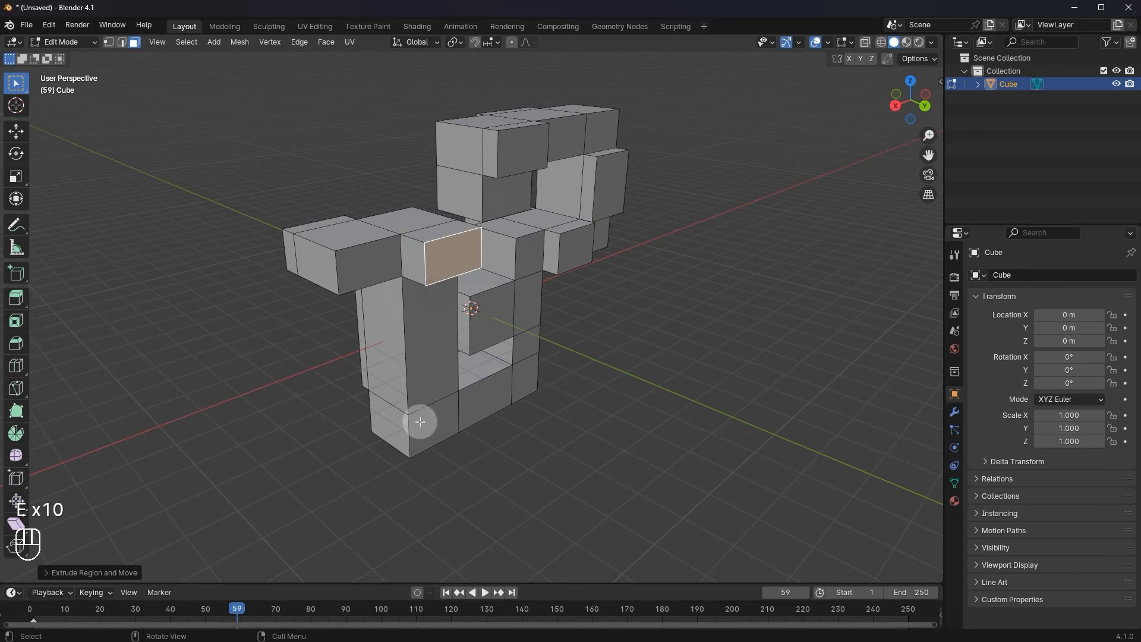
Extrude the positive-Y side face of the tall column's base block outward as a foot.
left_click(420, 421)
key("e")
left_click(502, 382)
middle_click_drag(502, 382, 496, 314)
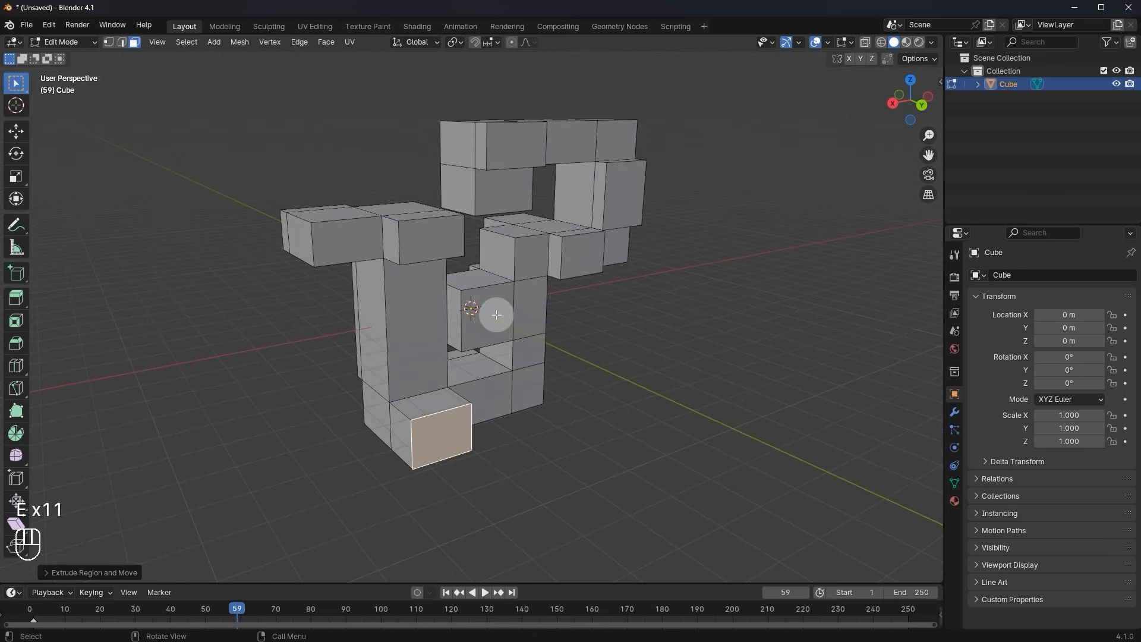
Extrude three positive-Y side faces around the central section outward together, and switch to Object Mode.
left_click(496, 314)
left_click(527, 380, "shift")
left_click(538, 268, "shift")
middle_click_drag(538, 267, 583, 308)
key("e")
key("Tab")
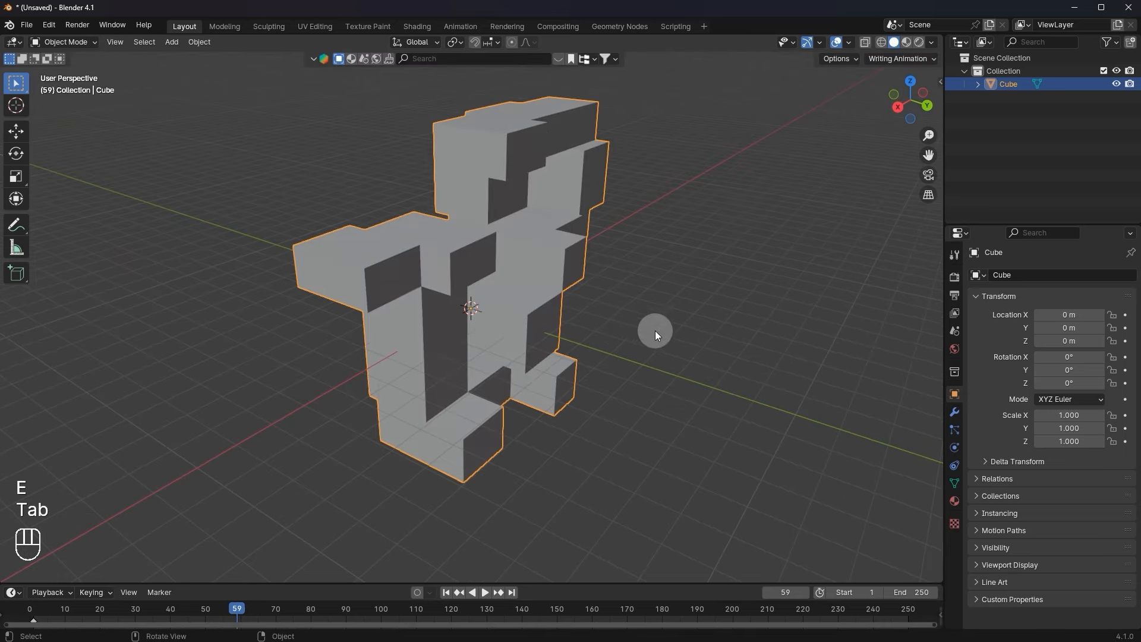
Return to Edit Mode and select the top face of the tall column's positive-X arm, viewed from above.
left_click(655, 330)
middle_click_drag(629, 322, 466, 287)
left_click(446, 275)
key("Tab")
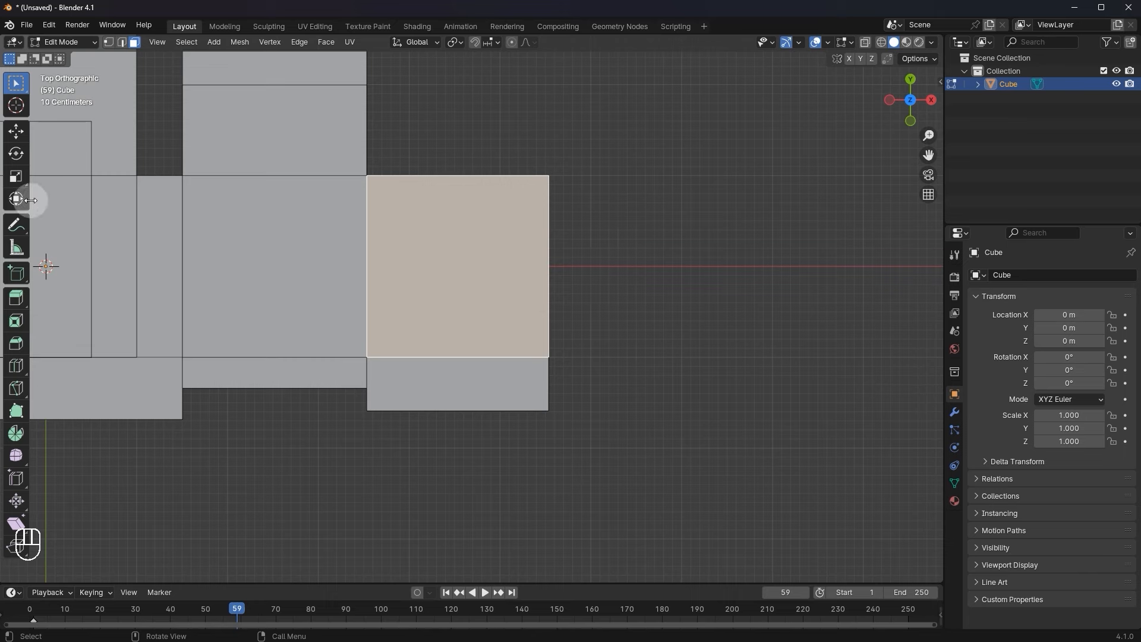
Annotate the selected top face with an outline, four inward-pointing corner arrows and a small square in the centre.
middle_click_drag(435, 293, 445, 318, "shift")
left_click(12, 222)
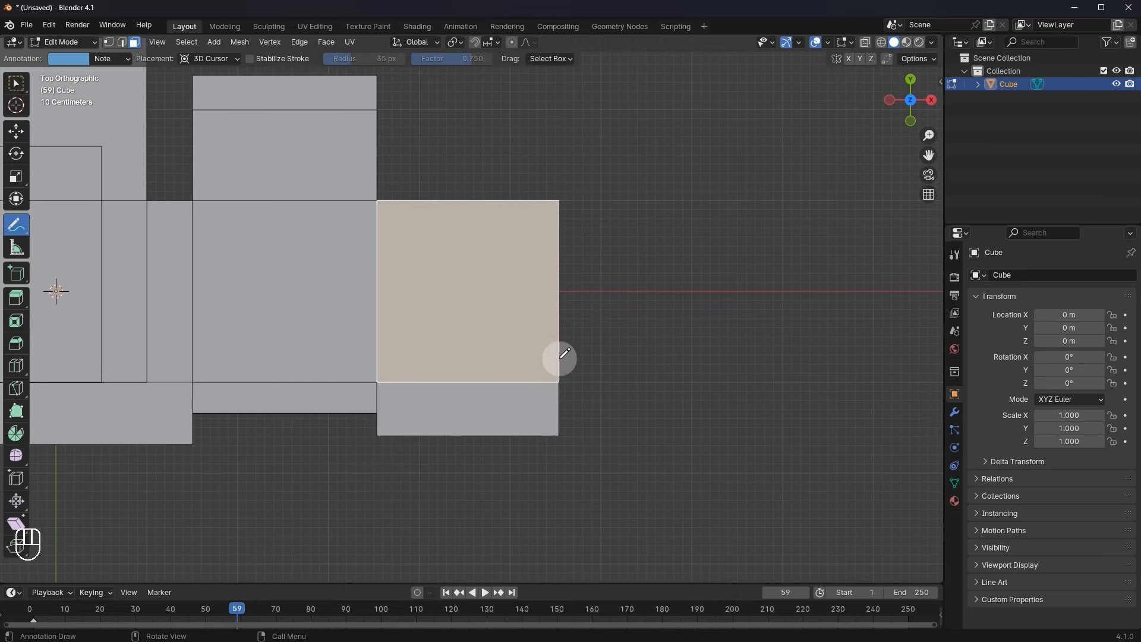
scroll(565, 352, "up", 3)
mouse_move(309, 123)
left_mouse_down()
mouse_move(648, 124)
mouse_move(624, 242)
mouse_move(624, 431)
mouse_move(334, 439)
mouse_move(305, 113)
left_mouse_up()
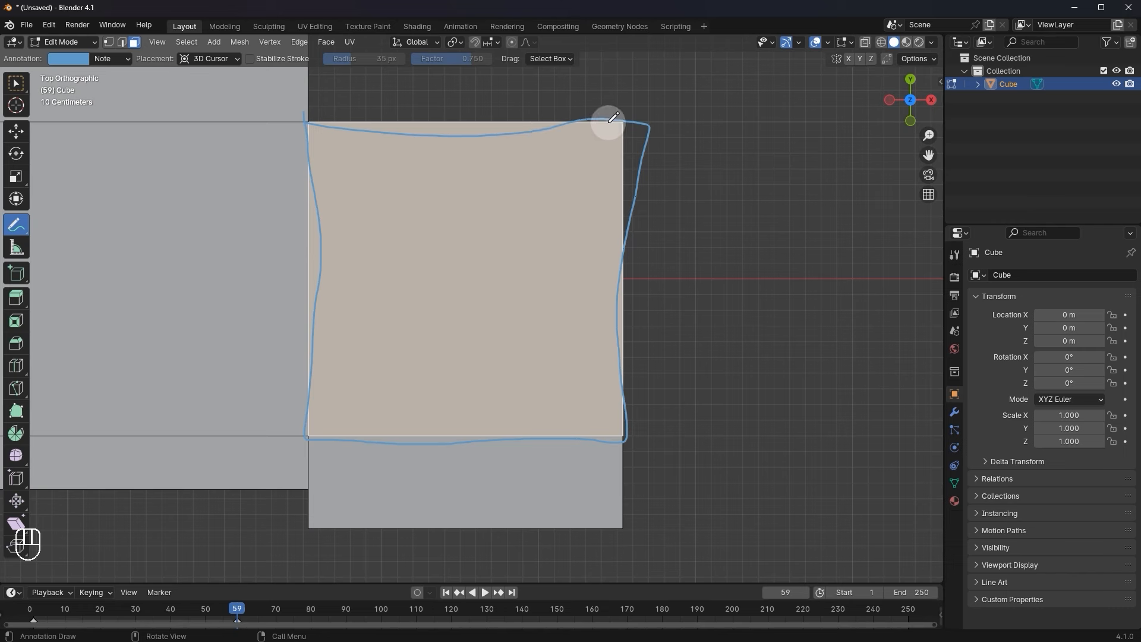
mouse_move(635, 135)
left_mouse_down()
mouse_move(587, 184)
mouse_move(583, 248)
left_mouse_up()
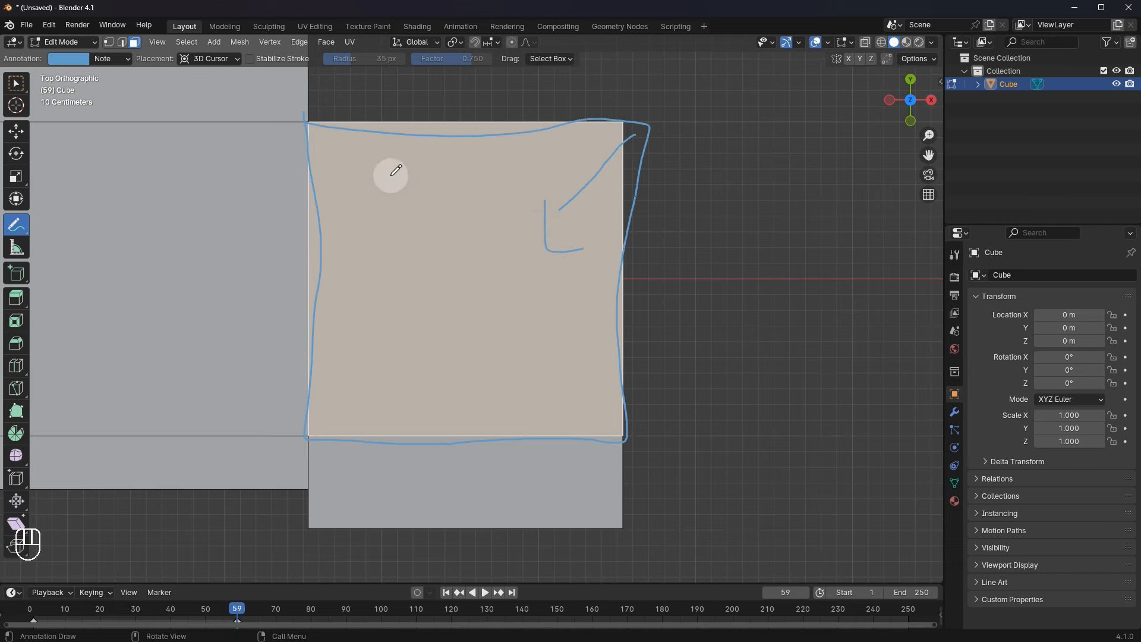
left_click_drag(321, 136, 369, 179)
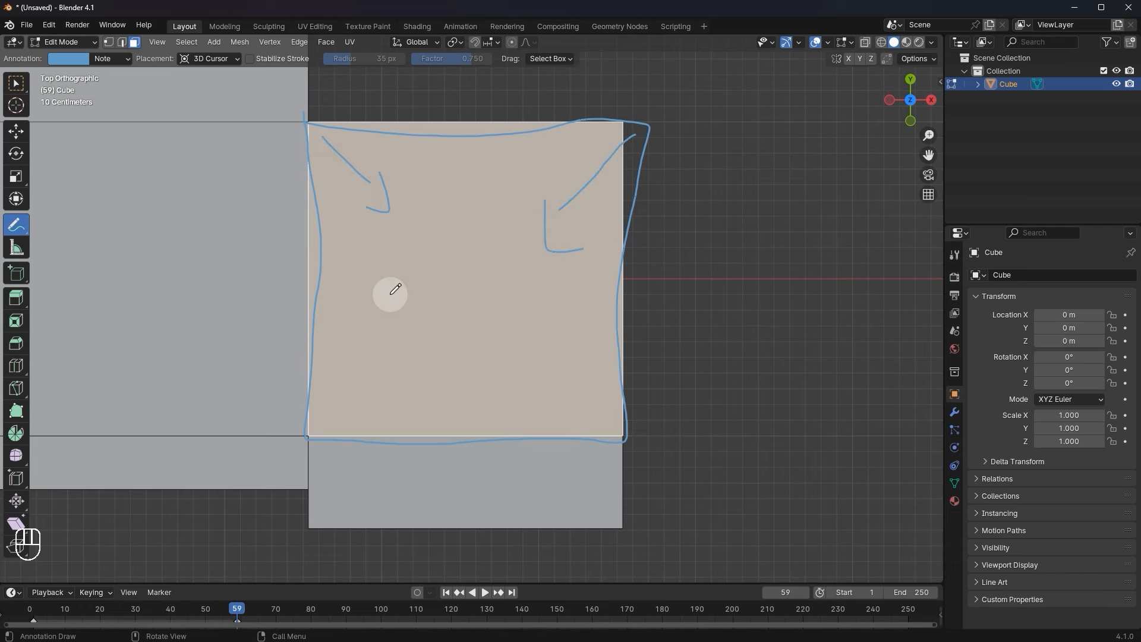
left_click_drag(319, 425, 388, 360)
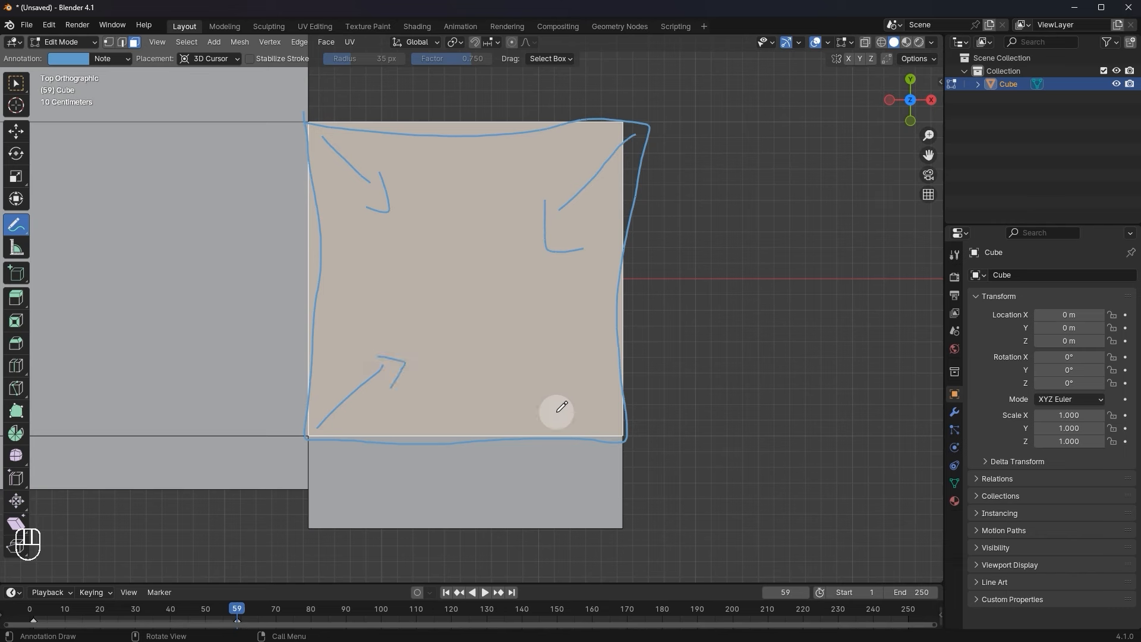
mouse_move(587, 392)
left_mouse_down()
mouse_move(535, 369)
mouse_move(587, 357)
left_mouse_up()
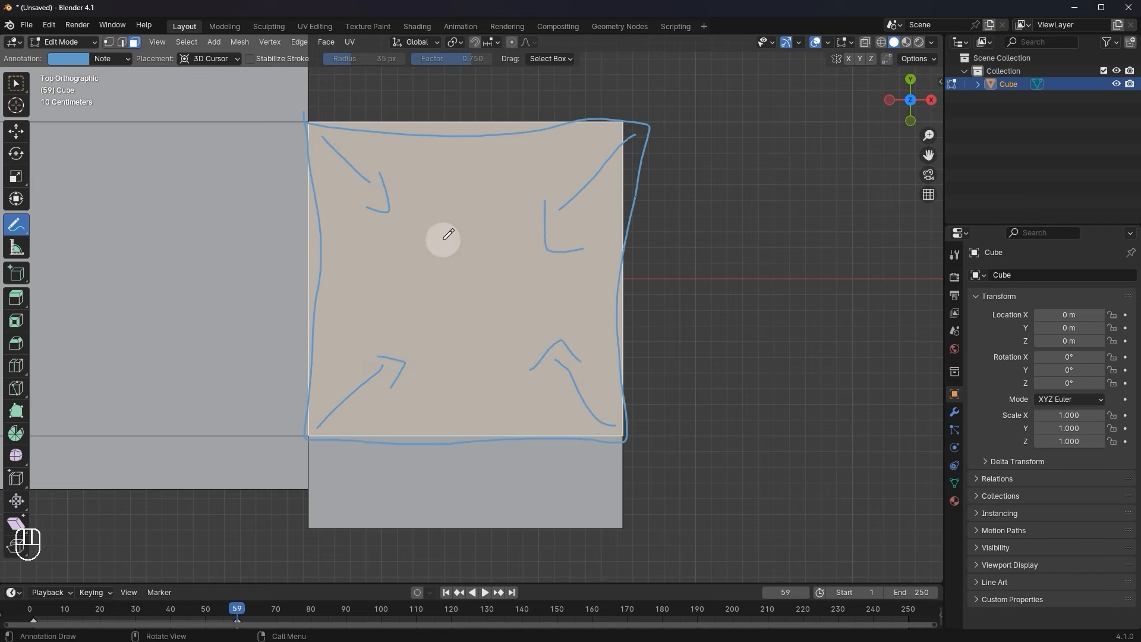
left_click_drag(496, 244, 467, 331)
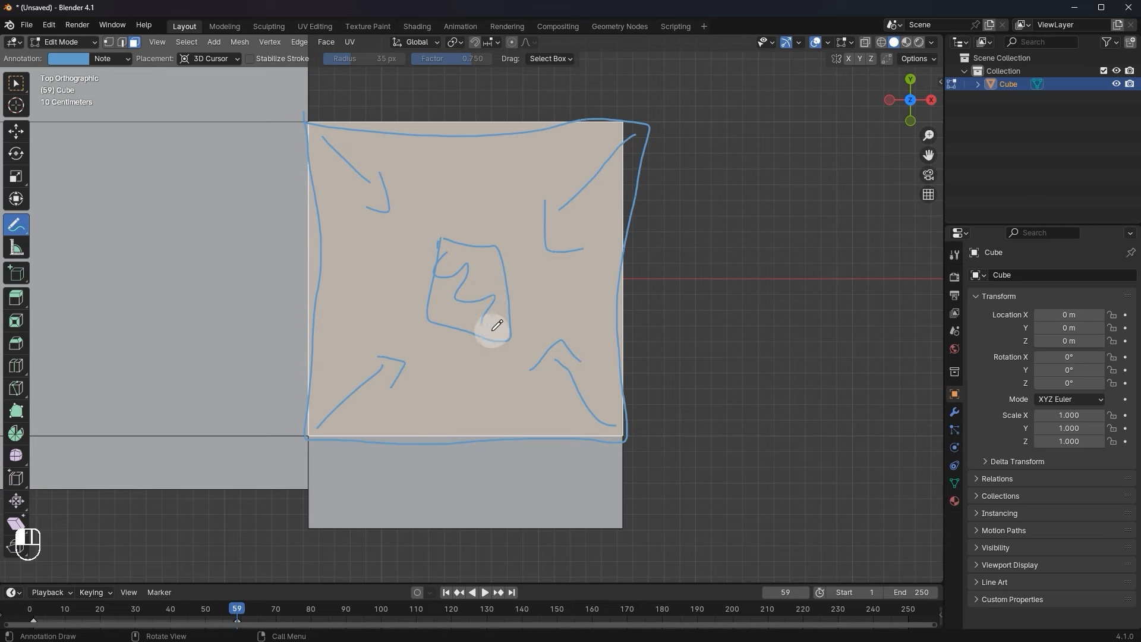
Erase all annotation strokes over the selected face and return to the selection tool.
mouse_move(372, 112)
left_mouse_down("ctrl")
mouse_move(323, 145)
mouse_move(325, 118)
mouse_move(481, 137)
mouse_move(674, 115)
mouse_move(613, 265)
mouse_move(621, 446)
mouse_move(374, 451)
left_mouse_up("ctrl")
mouse_move(304, 440)
left_mouse_down("ctrl")
mouse_move(306, 194)
mouse_move(399, 374)
mouse_move(384, 129)
left_mouse_up("ctrl")
mouse_move(368, 226)
left_mouse_down("ctrl")
mouse_move(467, 202)
mouse_move(453, 296)
mouse_move(514, 177)
left_mouse_up("ctrl")
left_click_drag(465, 305, 553, 363, "ctrl")
mouse_move(609, 200)
left_mouse_down("ctrl")
mouse_move(648, 54)
mouse_move(637, 364)
mouse_move(582, 420)
mouse_move(529, 335)
left_mouse_up("ctrl")
left_click(10, 84)
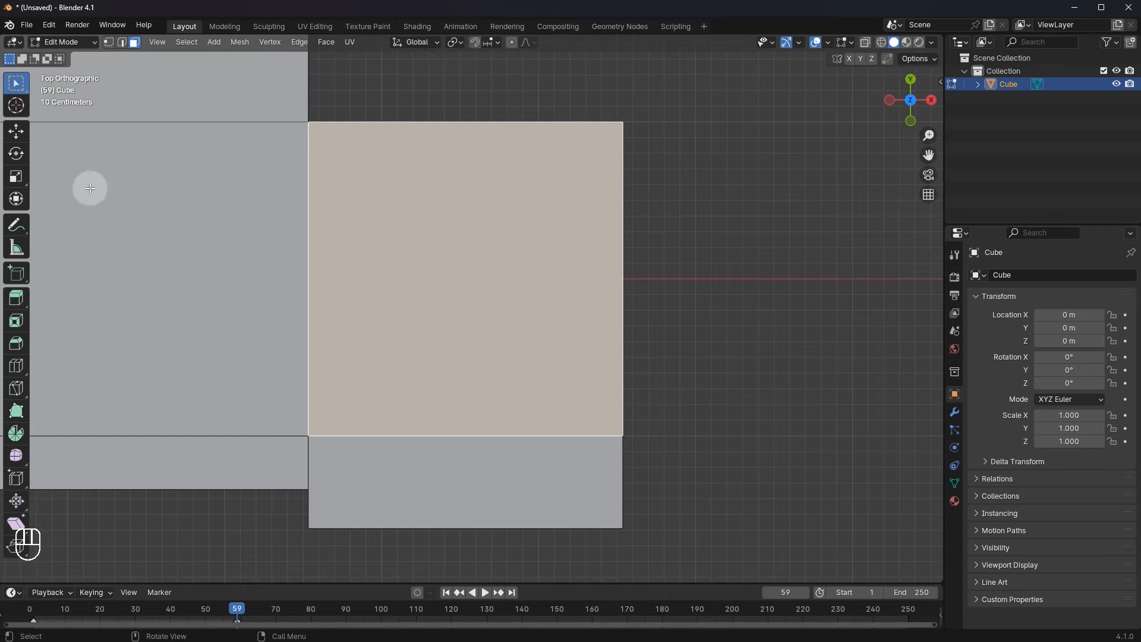
Inset the top face of the tall column's arm with the Inset Faces tool.
middle_click_drag(216, 143, 580, 283)
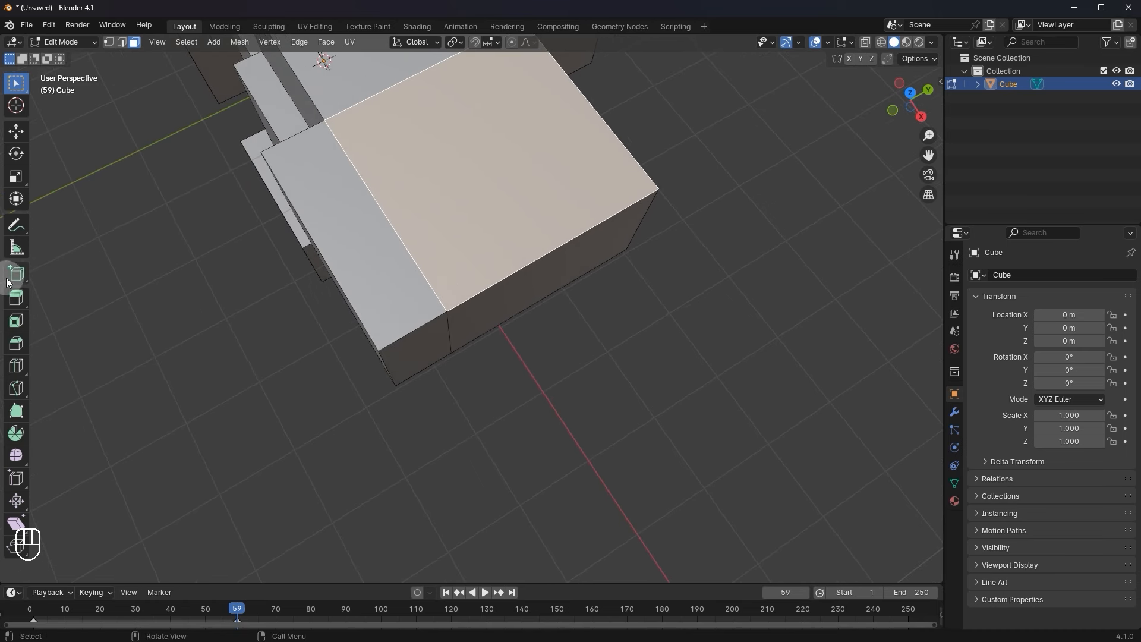
left_click(18, 320)
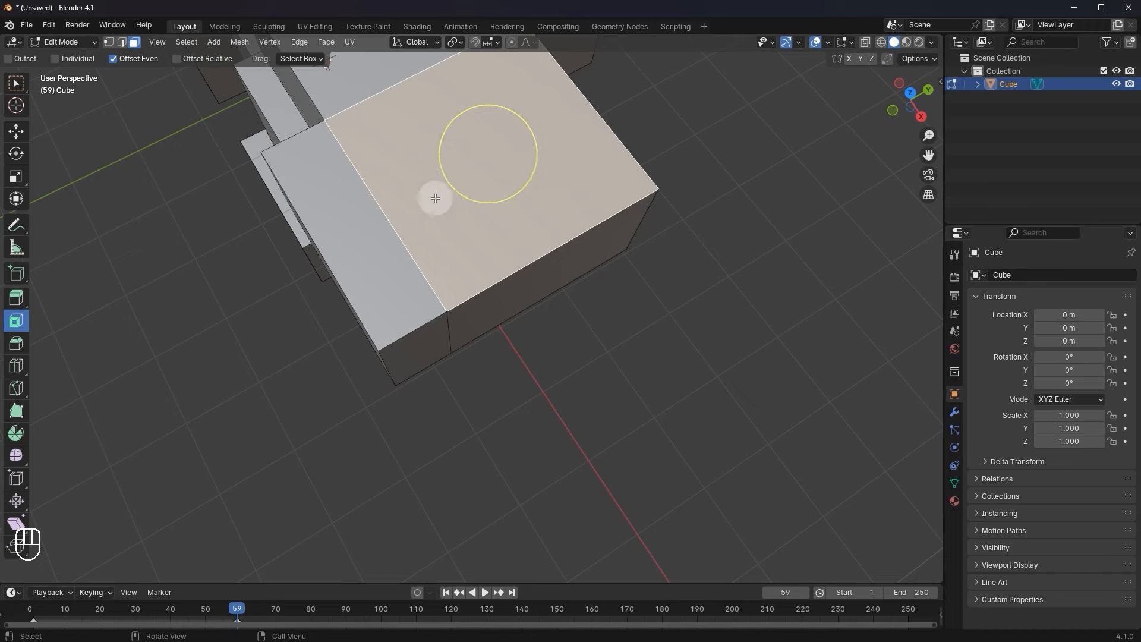
middle_click_drag(516, 150, 555, 153)
left_click(396, 277)
left_click(502, 221)
left_click_drag(528, 216, 476, 214)
Extrude the inset face upward about 1.55 m into a raised block.
middle_click_drag(531, 286, 515, 193)
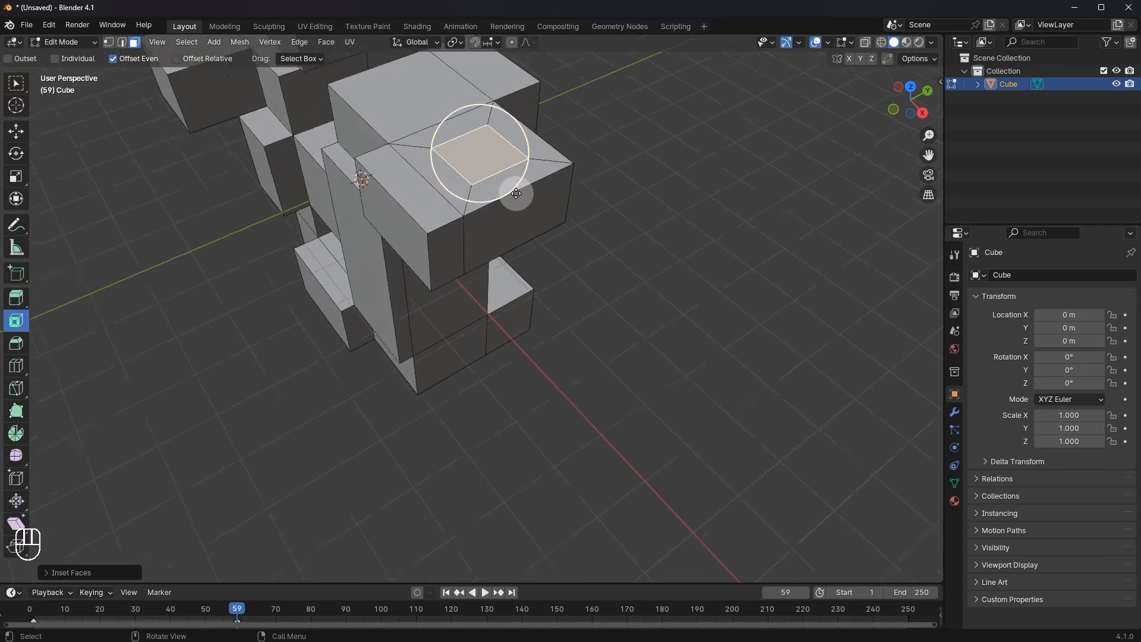
key("e")
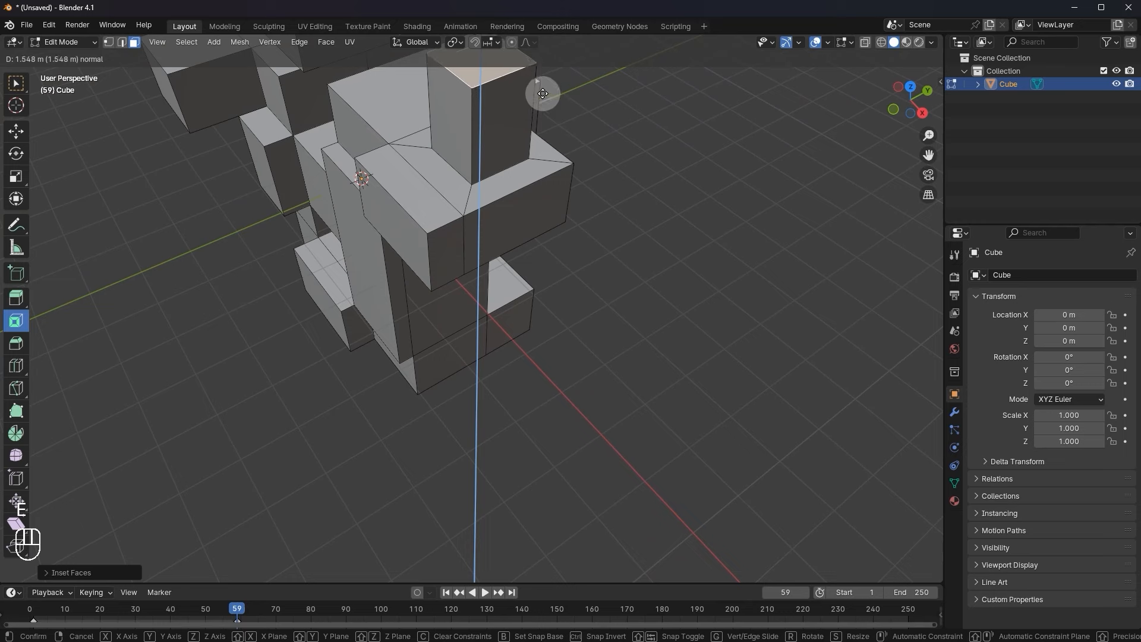
left_click(542, 93)
Inset the raised block's top face and extrude the inner face down into the block, checking it in Object Mode.
middle_click_drag(542, 93, 499, 140)
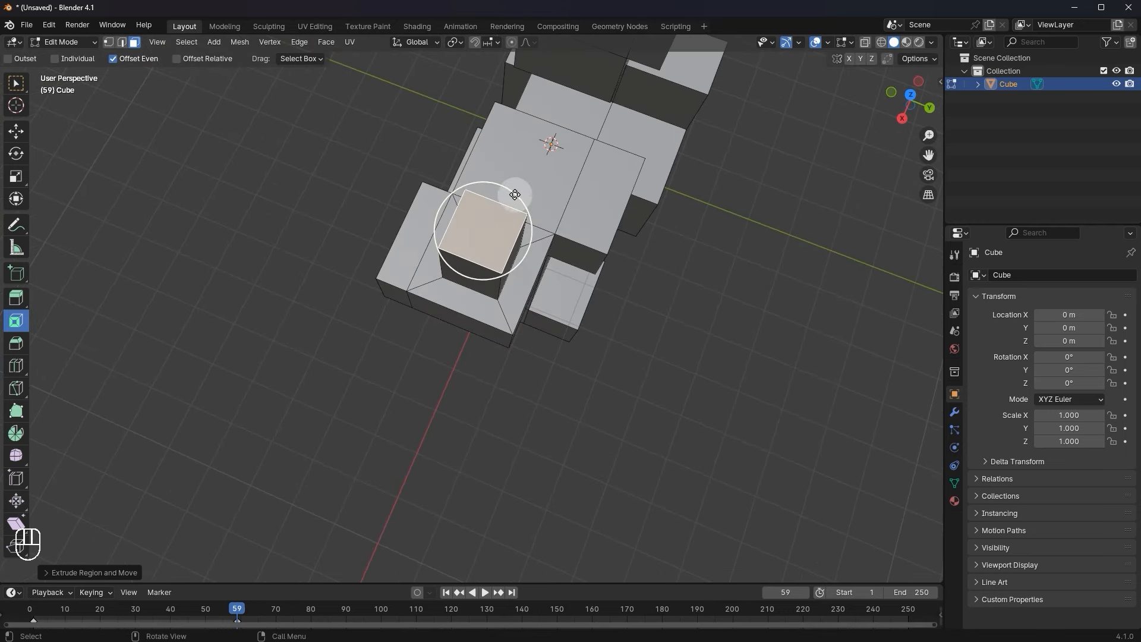
key("i")
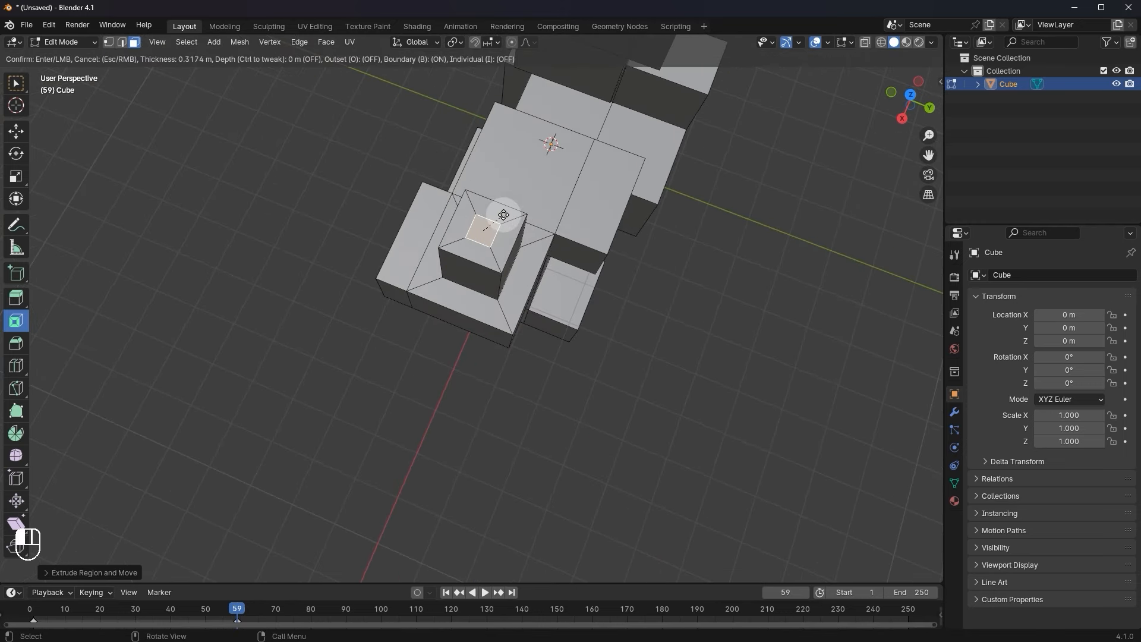
left_click(506, 212)
middle_click_drag(506, 213, 461, 204)
key("e")
left_click(553, 190)
key("Tab")
scroll(524, 190, "down", 2)
key("Tab")
scroll(486, 155, "up", 1)
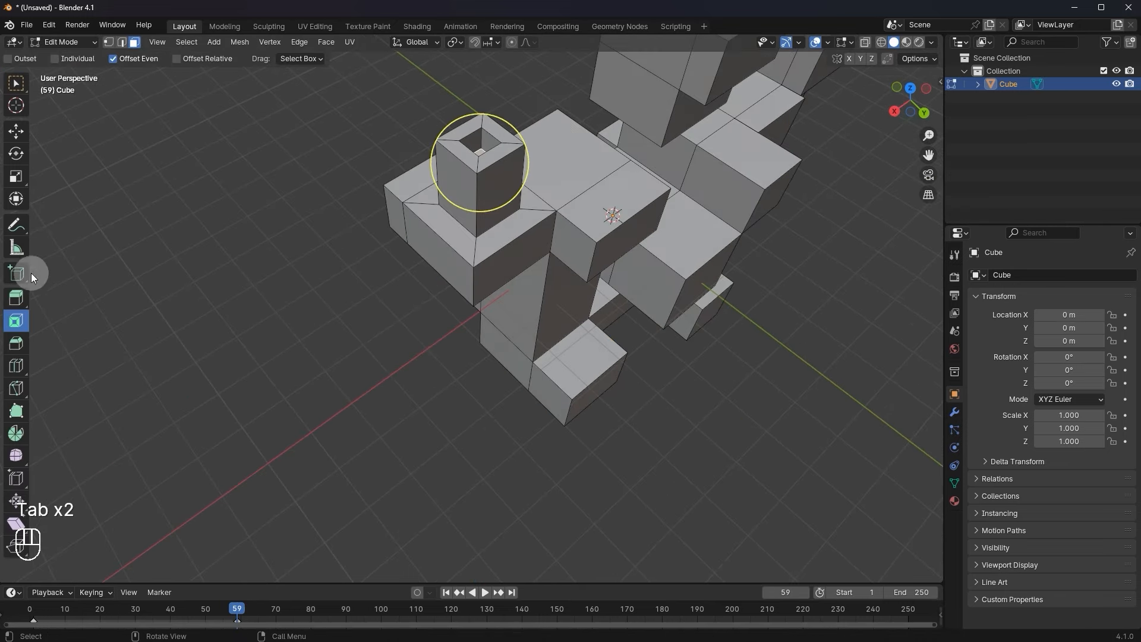
Inset the arm's negative-Y side face and extrude the inner face outward.
left_click(16, 86)
middle_click_drag(534, 255, 502, 293)
left_click(434, 344)
key("i")
left_click(578, 268)
key("e")
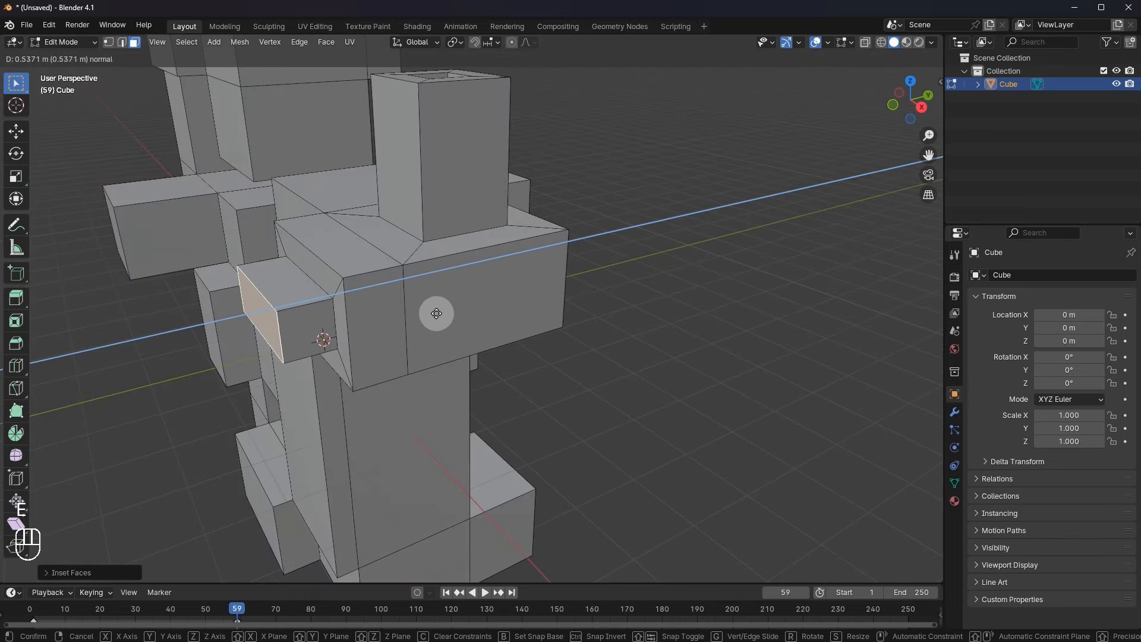
left_click(418, 321)
middle_click_drag(298, 286, 334, 343)
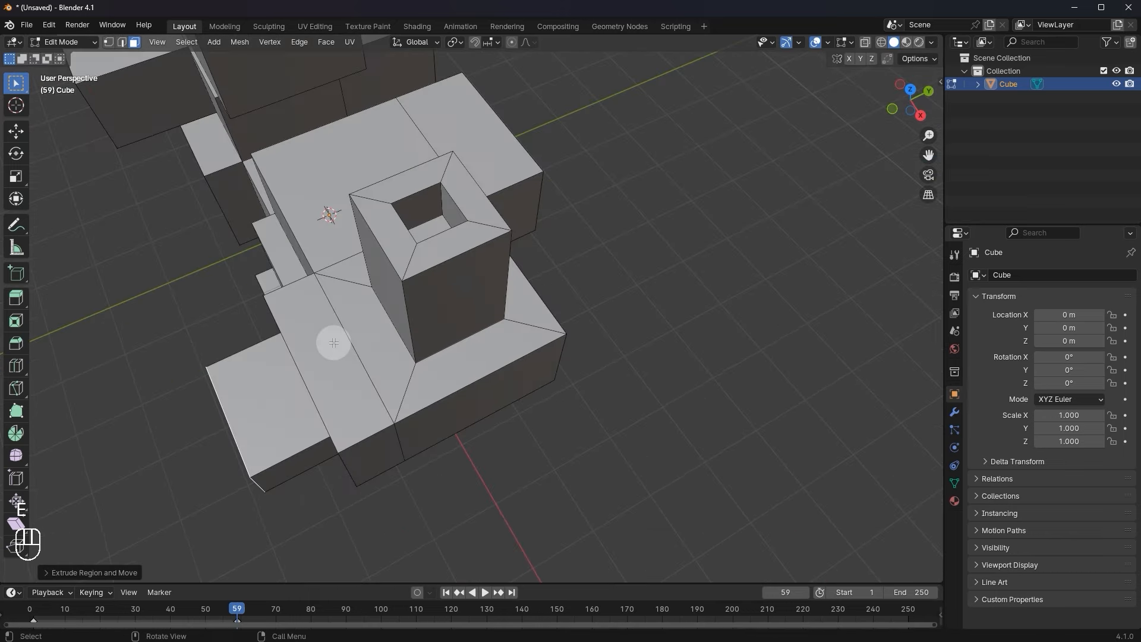
left_click(380, 334)
left_click(454, 360, "shift")
middle_click_drag(533, 287, 416, 332)
left_click(453, 333, "shift")
left_click(466, 274, "shift")
scroll(667, 247, "up", 2)
key("i")
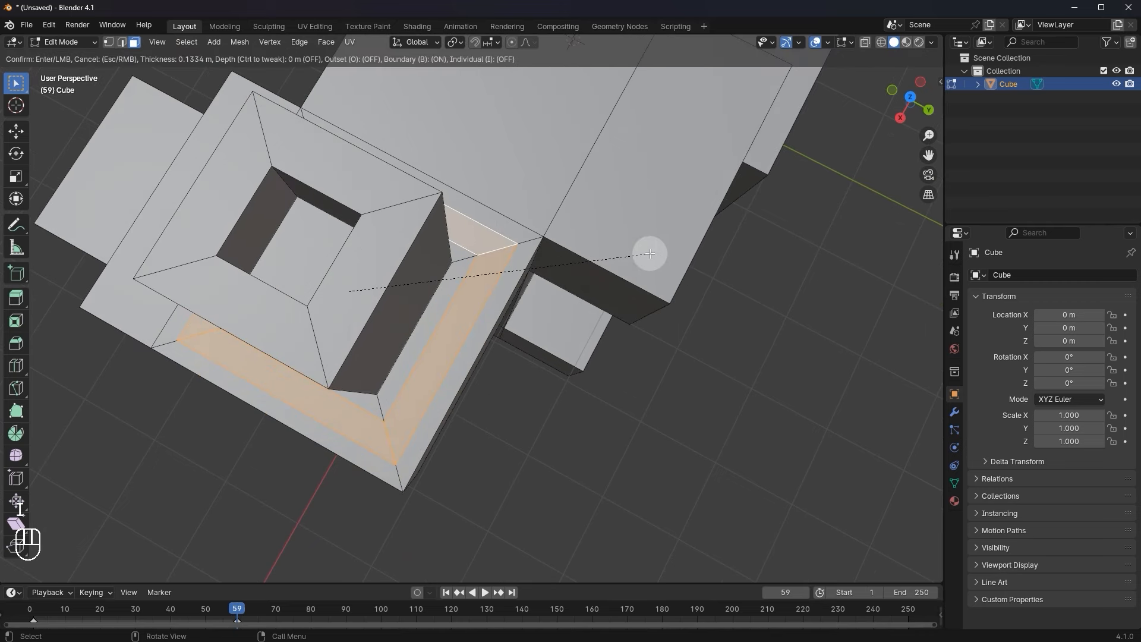
right_click(627, 254)
Inset the positive-Y, positive-X and negative-Y top faces surrounding the hollow block one at a time.
left_click(462, 341)
middle_click_drag(540, 324, 597, 309)
key("i")
left_click(643, 346)
left_click(439, 426)
key("i")
left_click(467, 418)
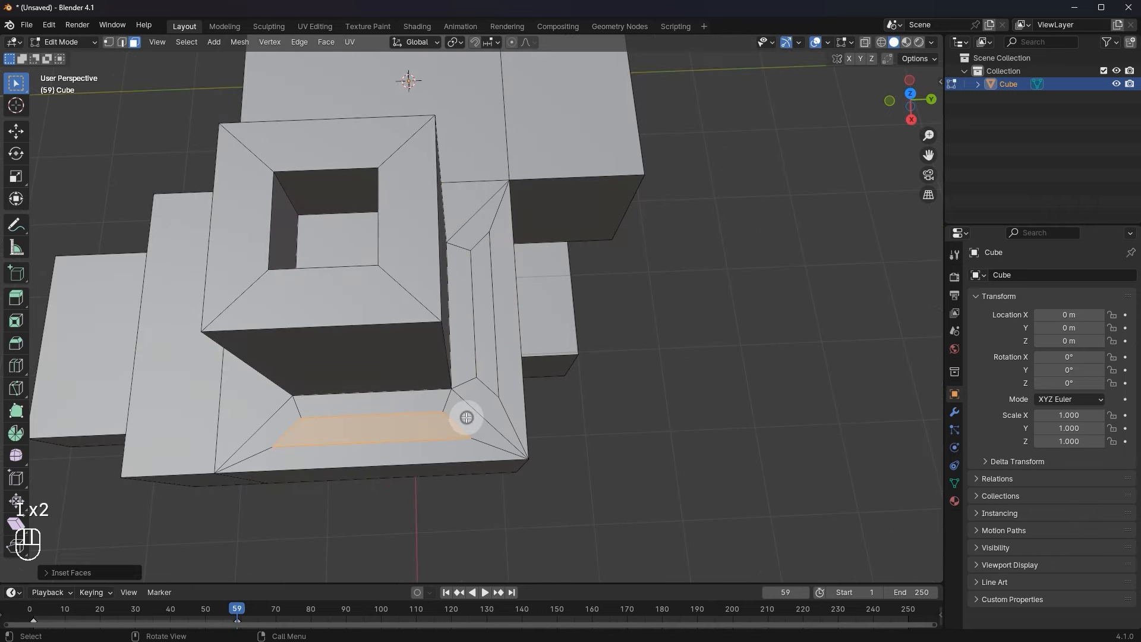
left_click(267, 392)
key("i")
left_click(309, 385)
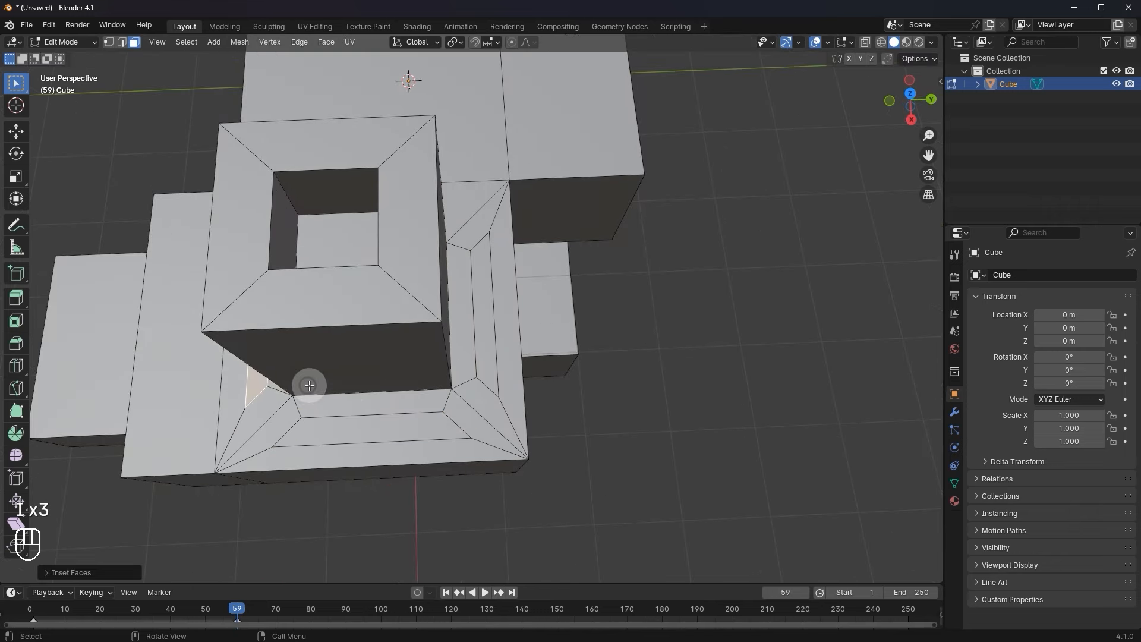
Undo the separate insets and inset the three top faces surrounding the hollow block individually in one operation.
key("ctrl+z")
key("ctrl+z")
key("ctrl+z")
key("ctrl+z")
key("ctrl+z")
left_click(283, 448, "shift")
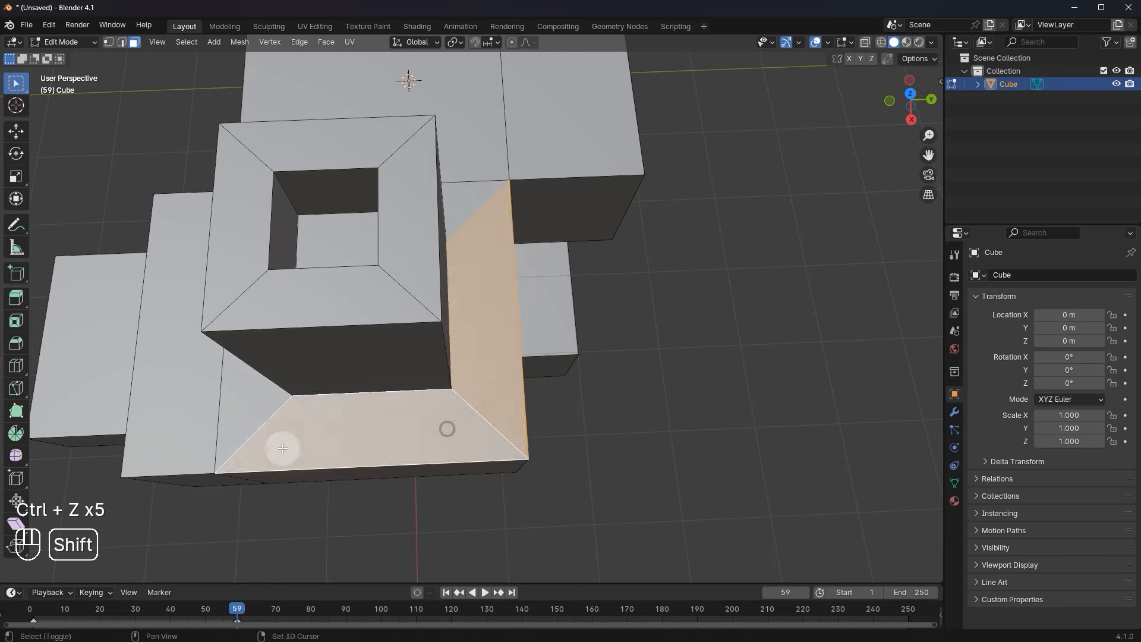
middle_click_drag(246, 418, 761, 293)
key("i")
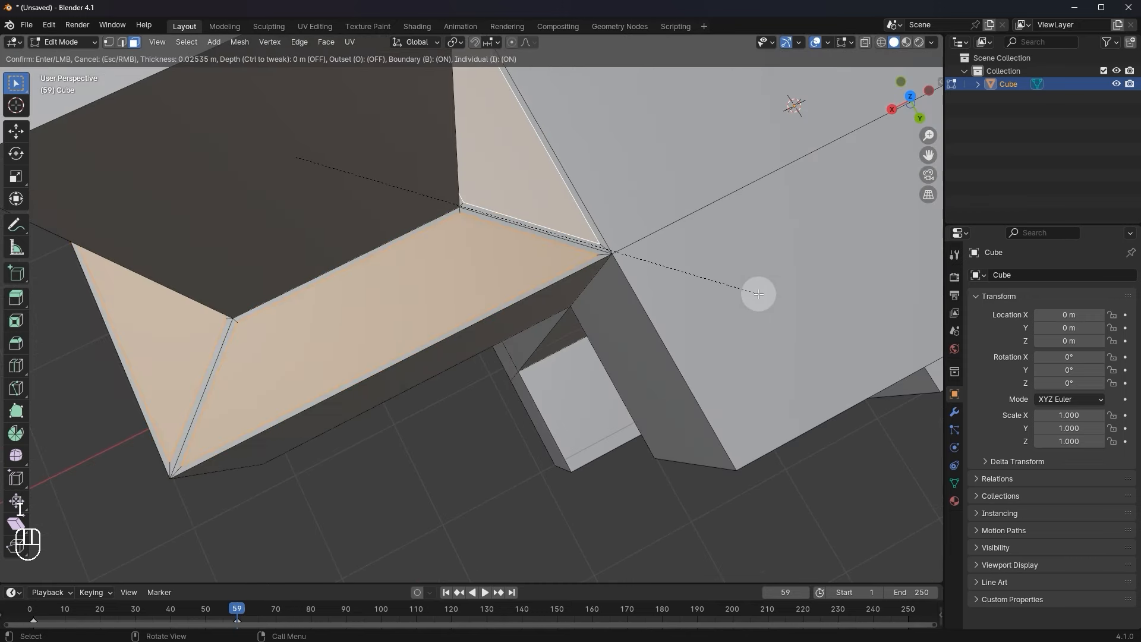
left_click(750, 290)
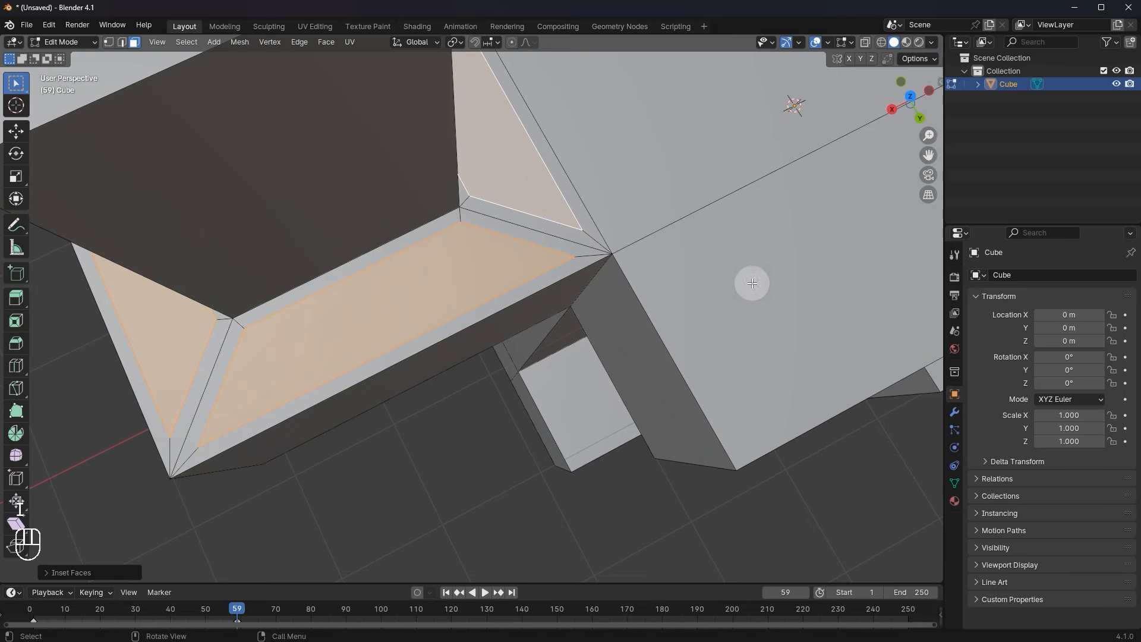
Extrude the three inset faces upward about 1.66 m and inspect the result in Object Mode.
middle_click_drag(730, 217, 576, 234)
scroll(576, 234, "down", 3)
key("e")
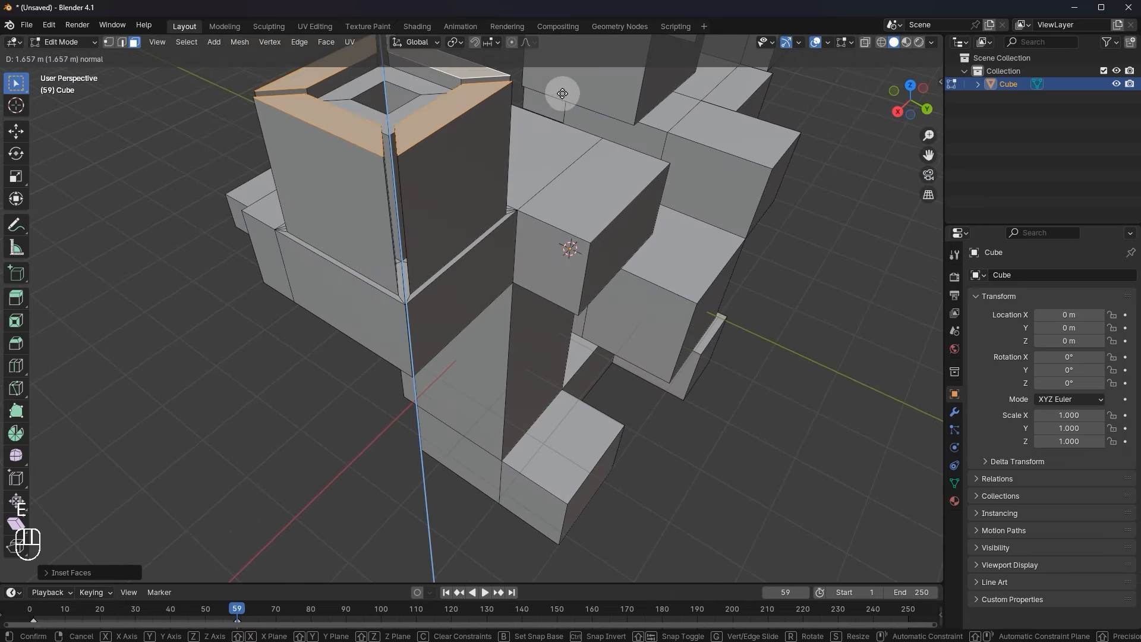
left_click(562, 93)
key("Tab")
scroll(498, 234, "down", 5)
middle_click_drag(498, 233, 704, 270)
left_click(704, 269)
middle_click_drag(618, 282, 482, 291)
scroll(493, 216, "up", 5)
middle_click_drag(480, 198, 581, 338)
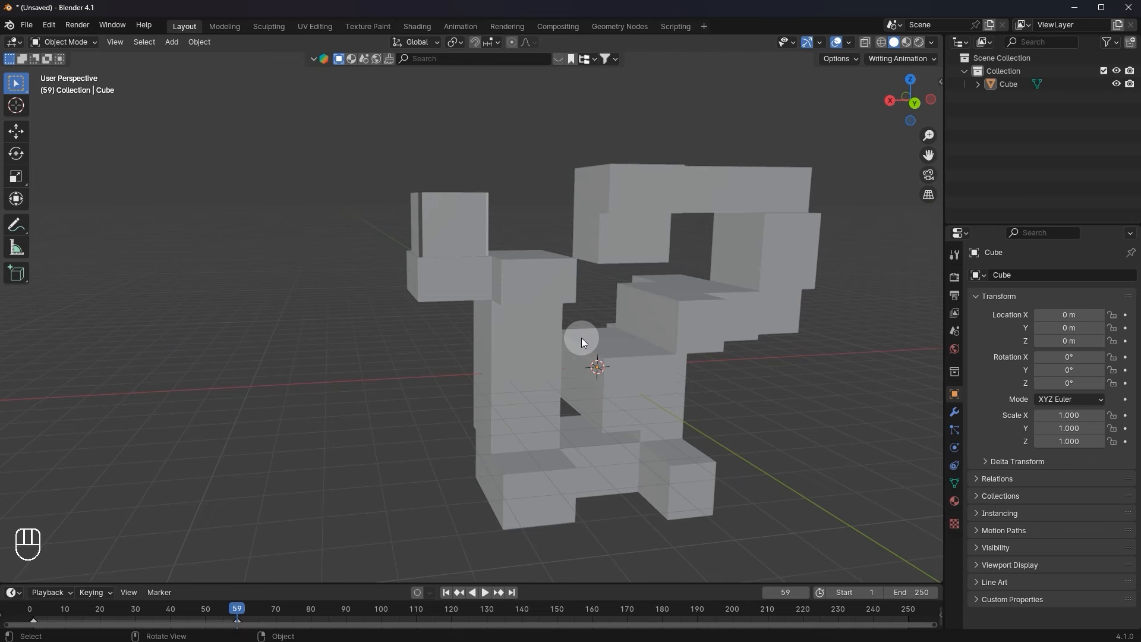
Inset the middle protruding block's positive-Y face about 0.27 m and extrude the inner face about 0.82 m into the block.
left_click(615, 348)
middle_click_drag(631, 344, 622, 246, "shift")
key("Tab")
scroll(416, 252, "up", 5)
scroll(463, 224, "down", 5)
middle_click_drag(463, 224, 605, 337, "shift")
scroll(573, 331, "up", 2)
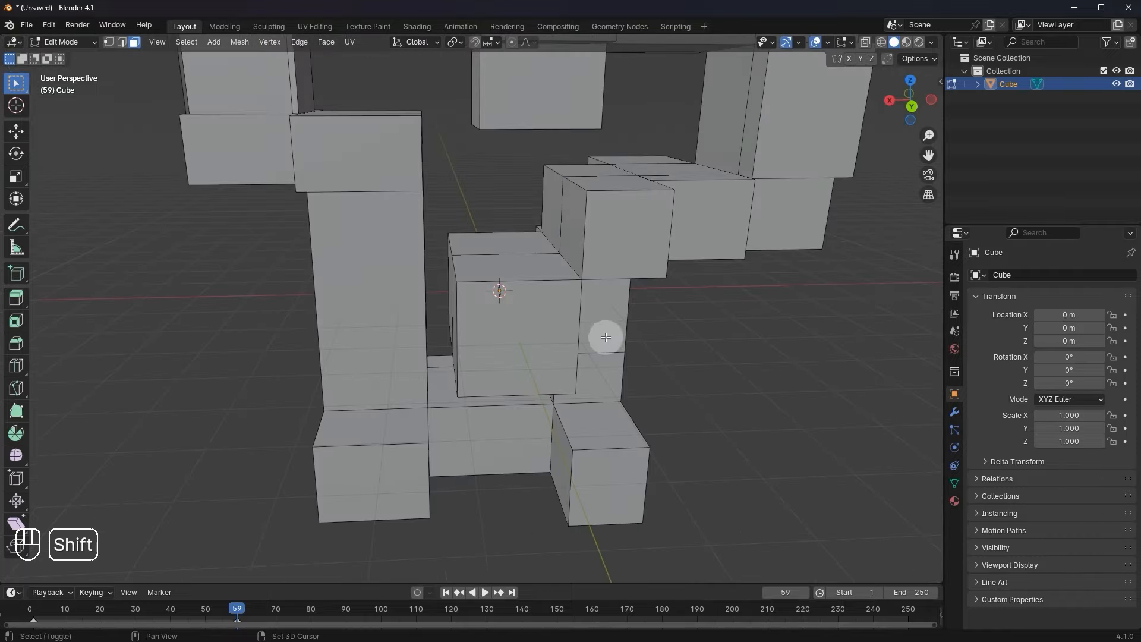
middle_click_drag(688, 344, 582, 288, "shift")
scroll(779, 290, "up", 5)
mouse_move(582, 288)
middle_mouse_down("shift")
mouse_move(581, 319)
mouse_move(617, 292)
mouse_move(583, 295)
mouse_move(581, 279)
mouse_move(598, 277)
middle_mouse_up("shift")
left_click(617, 292)
scroll(578, 275, "down", 3)
scroll(597, 276, "down", 2)
key("i")
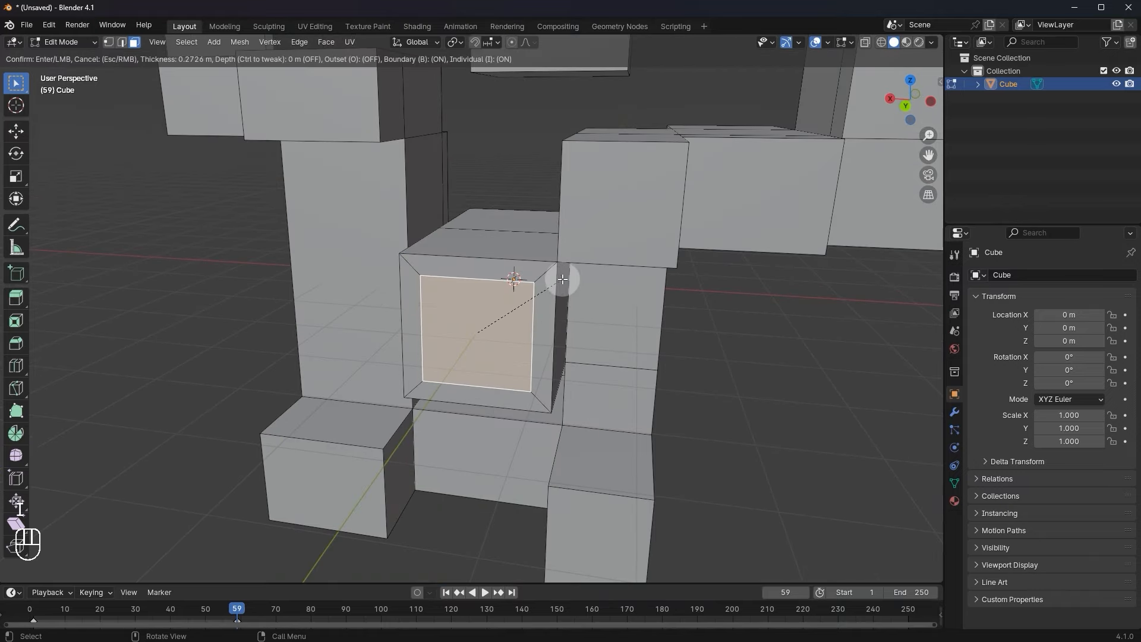
left_click(555, 276)
key("e")
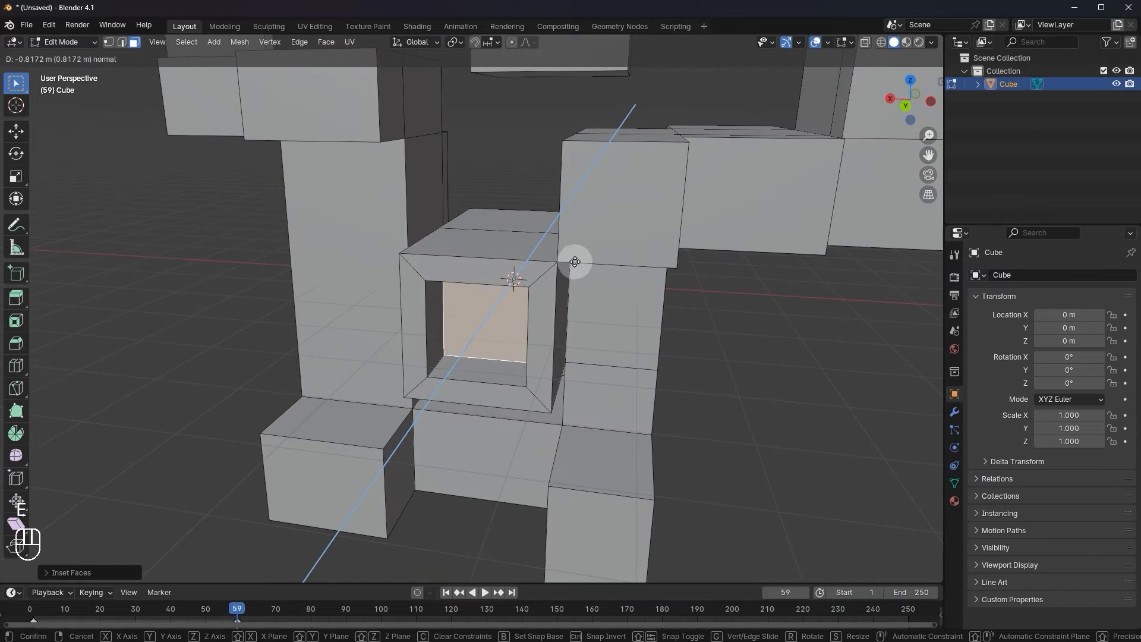
left_click(572, 261)
Inset the four rim faces around the block's opening individually and extrude them inward to form grooves.
left_click(543, 265)
left_click(556, 321, "shift")
left_click(530, 355)
left_click(499, 270, "shift")
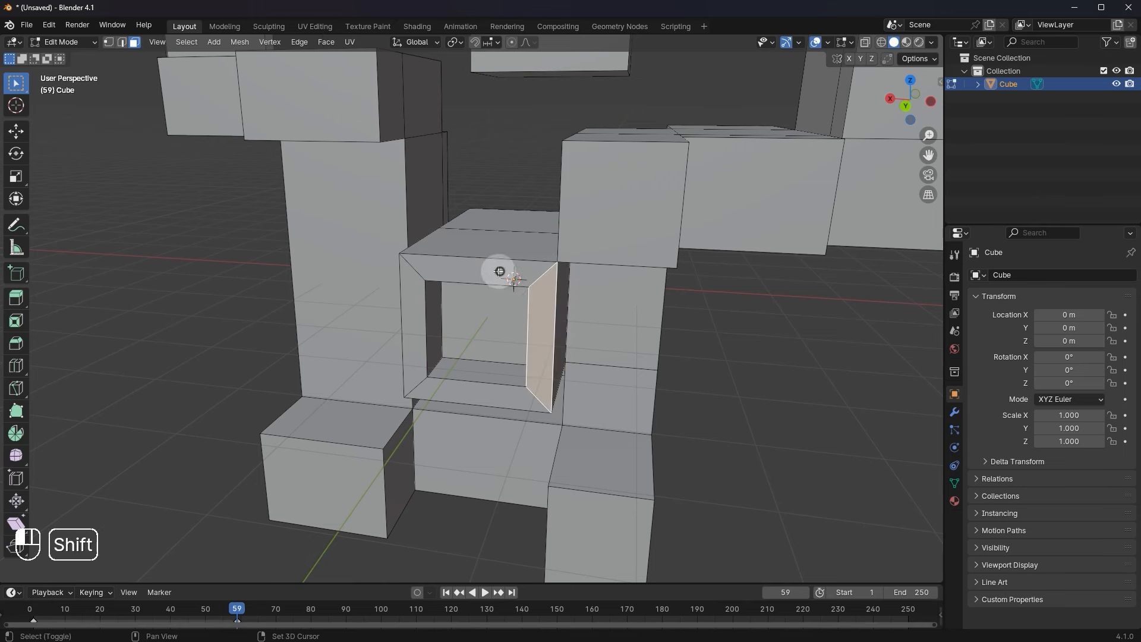
left_click(421, 308, "shift")
left_click(447, 404, "shift")
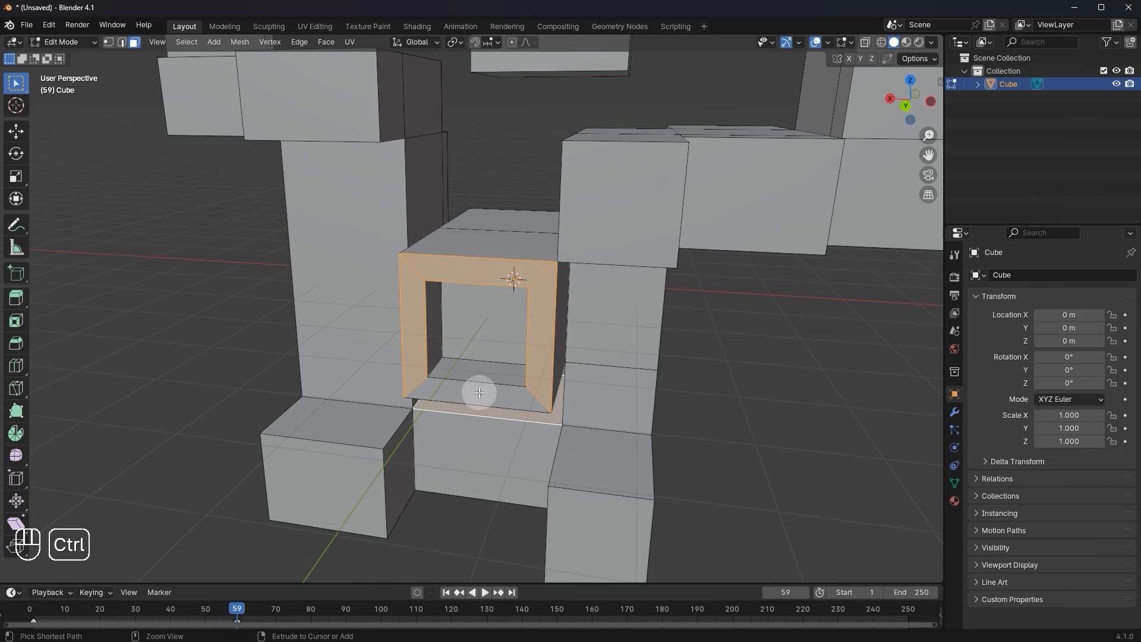
middle_click_drag(479, 393, 543, 402)
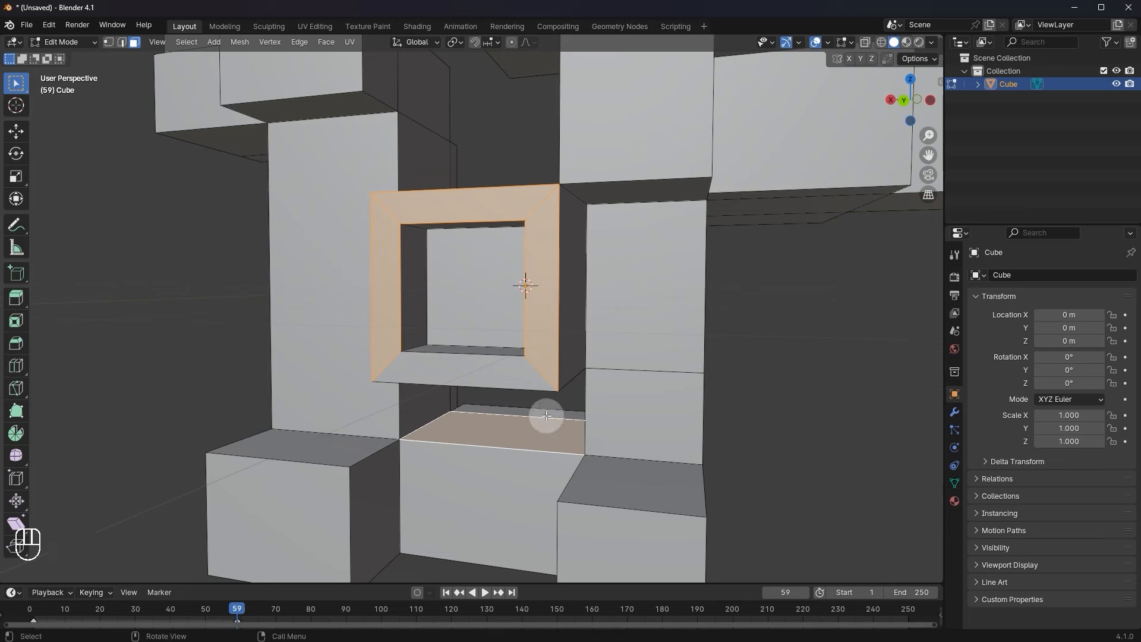
key("ctrl+z")
left_click(515, 382, "shift")
middle_click_drag(629, 344, 527, 241)
key("i")
left_click(631, 365)
key("e")
left_click(592, 379)
Select the narrow rim strips between the grooves and inset them individually about 0.016 m.
left_click(533, 240)
left_click(497, 248, "shift")
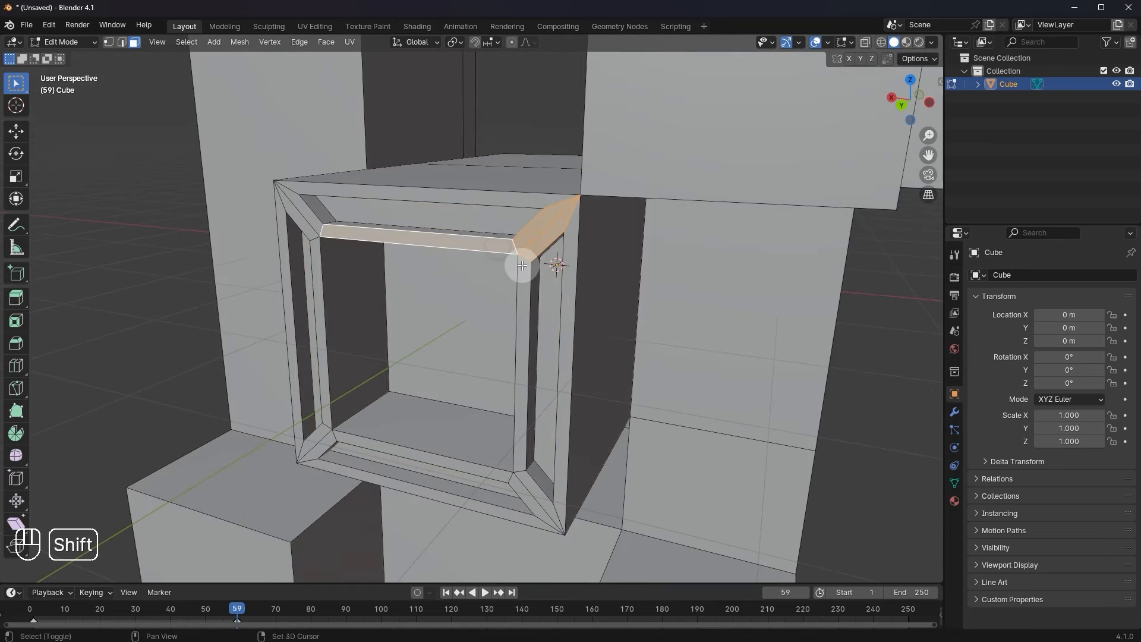
left_click(523, 264, "shift")
left_click(540, 206, "shift")
left_click(569, 235, "shift")
left_click(539, 495, "shift")
left_click(528, 499, "shift")
left_click(428, 492, "shift")
left_click(421, 456, "shift")
left_click(319, 445, "shift")
left_click(290, 320, "shift")
left_click(317, 285, "shift")
left_click(298, 207, "shift")
scroll(733, 221, "up", 4)
key("i")
key("i")
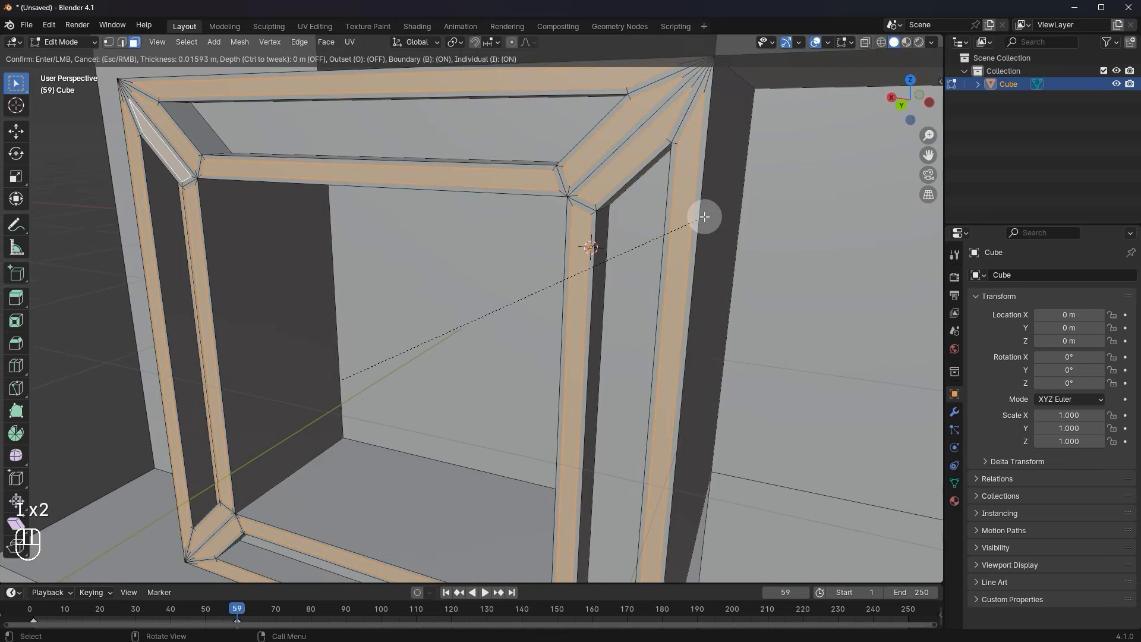
left_click(704, 217)
middle_click_drag(704, 216, 674, 244)
Extrude the inset rim strips, adjust their position, and inspect the frame in Object Mode.
key("e")
left_click(674, 244)
key("g")
left_click(431, 277)
middle_click_drag(674, 243, 450, 258)
key("Tab")
scroll(430, 277, "down", 2)
scroll(421, 257, "down", 4)
middle_click_drag(166, 263, 377, 276)
Move the back face of the recess toward the opening in Edit Mode.
key("Tab")
left_click(383, 278)
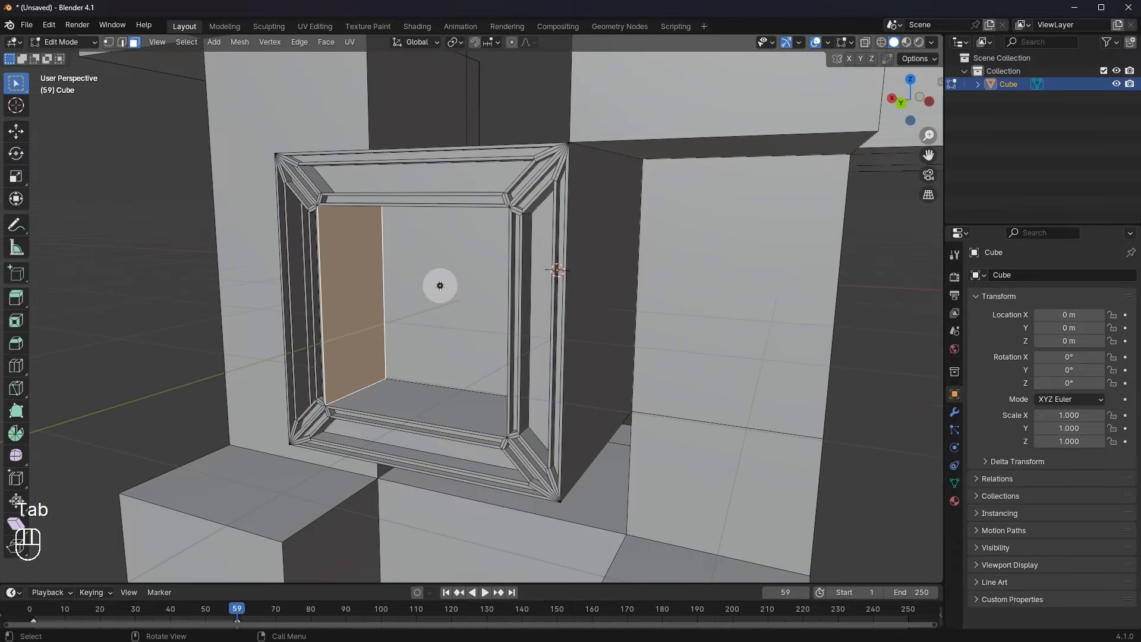
left_click(440, 285)
key("g")
middle_click(429, 287)
left_click(392, 292)
Inset the recess's back face and extrude the inner face outward about 0.22 m.
middle_click_drag(579, 290, 548, 295)
key("i")
left_click(586, 280)
key("e")
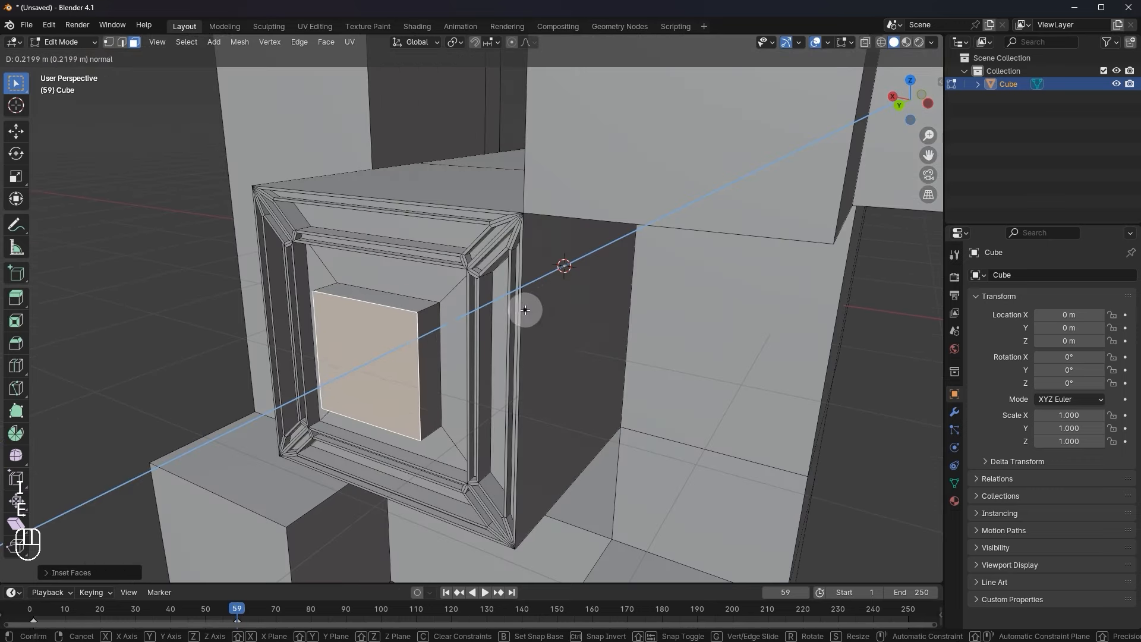
left_click(525, 309)
Inset the four faces surrounding the small central block individually about 0.07 m and extrude them.
left_click(451, 297)
left_click(447, 437, "shift")
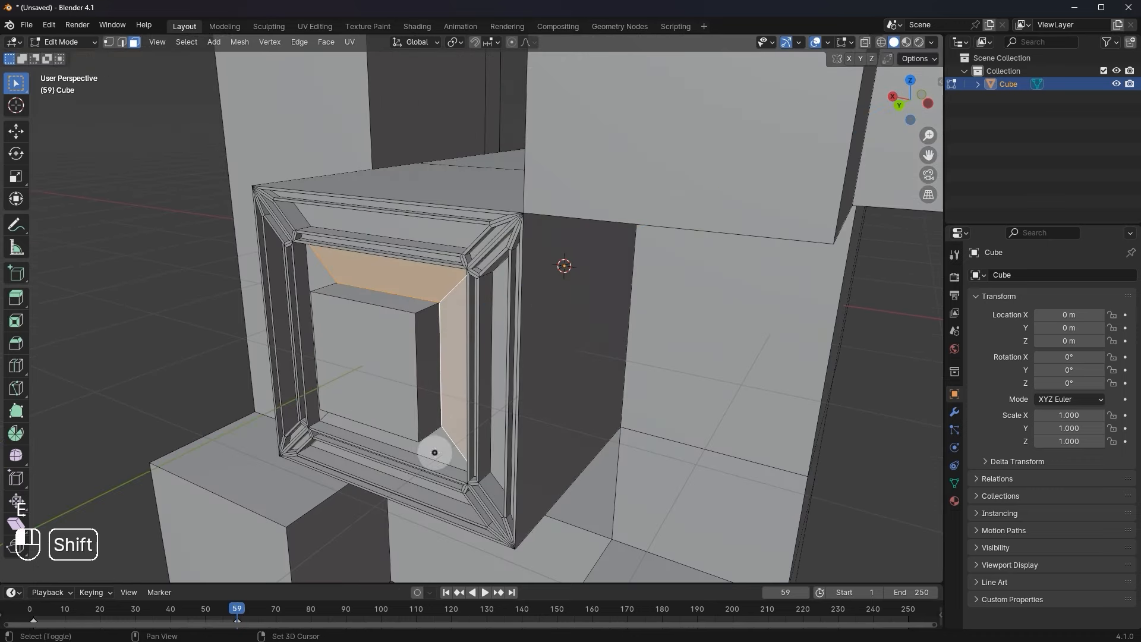
left_click(435, 452, "shift")
left_click(324, 278, "shift")
key("i")
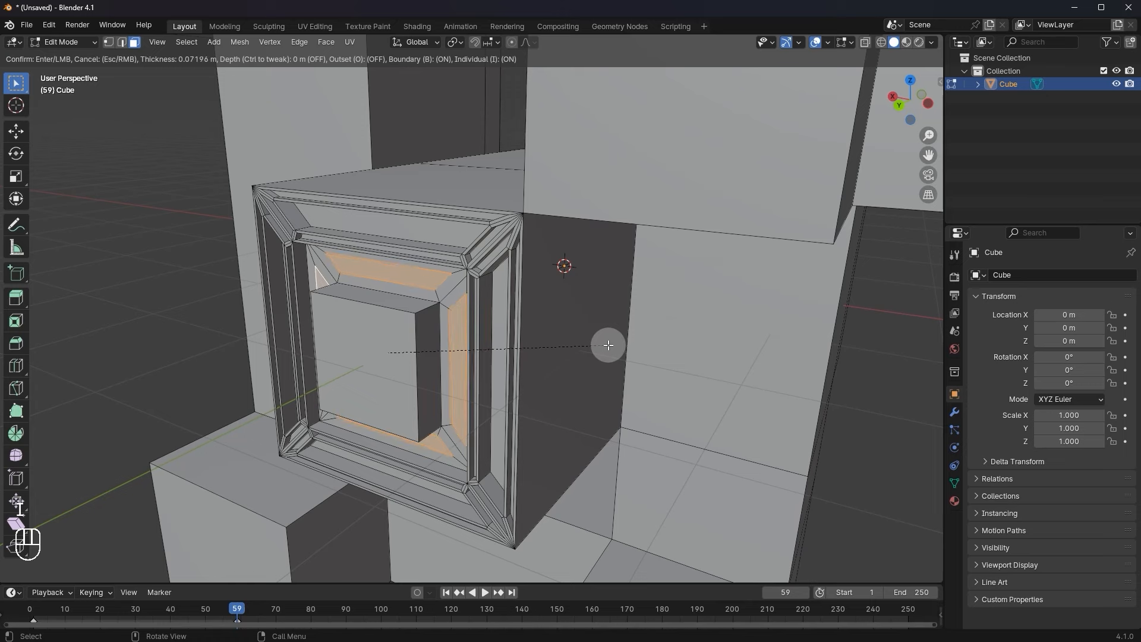
left_click(608, 345)
key("r")
right_click(599, 346)
key("e")
left_click(585, 351)
Inset the small central block's front face and extrude the inner face.
left_click(376, 339)
key("i")
left_click(436, 339)
key("e")
left_click(425, 326)
Examine the detailed frame and the model's lower foot blocks in Object Mode and Edit Mode.
key("Tab")
scroll(438, 327, "down", 5)
middle_click_drag(439, 326, 594, 324)
left_click(739, 345)
middle_click_drag(738, 344, 672, 329)
scroll(637, 312, "up", 4)
scroll(655, 304, "up", 3)
scroll(604, 291, "down", 6)
middle_click_drag(587, 387, 597, 286, "shift")
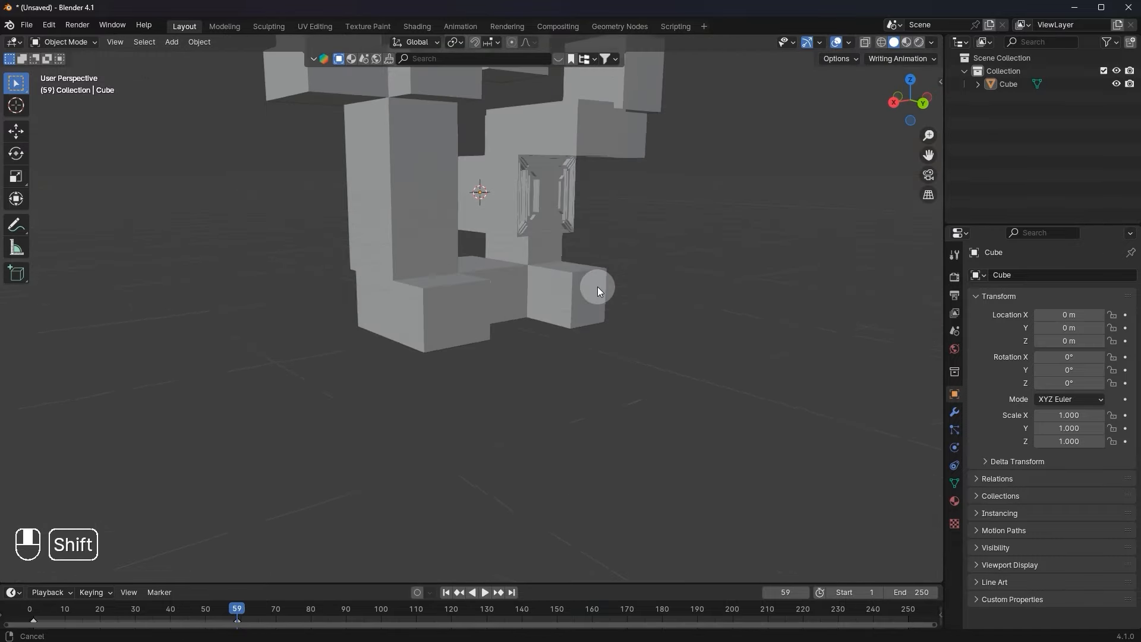
scroll(597, 287, "up", 2)
key("Tab")
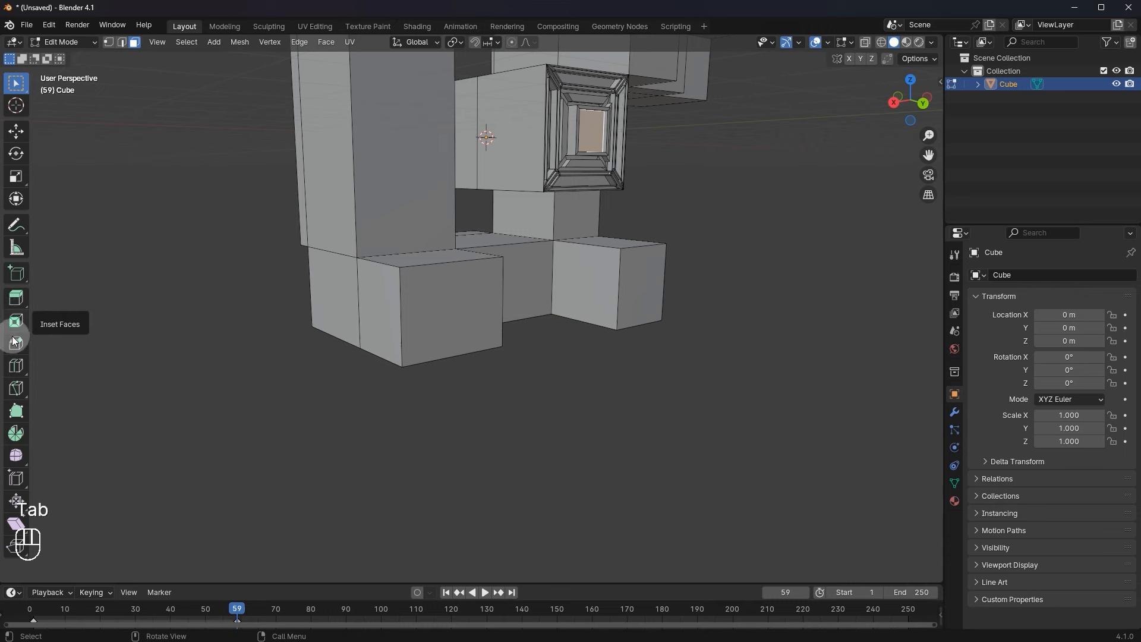
scroll(463, 278, "up", 3)
middle_click_drag(380, 301, 404, 293)
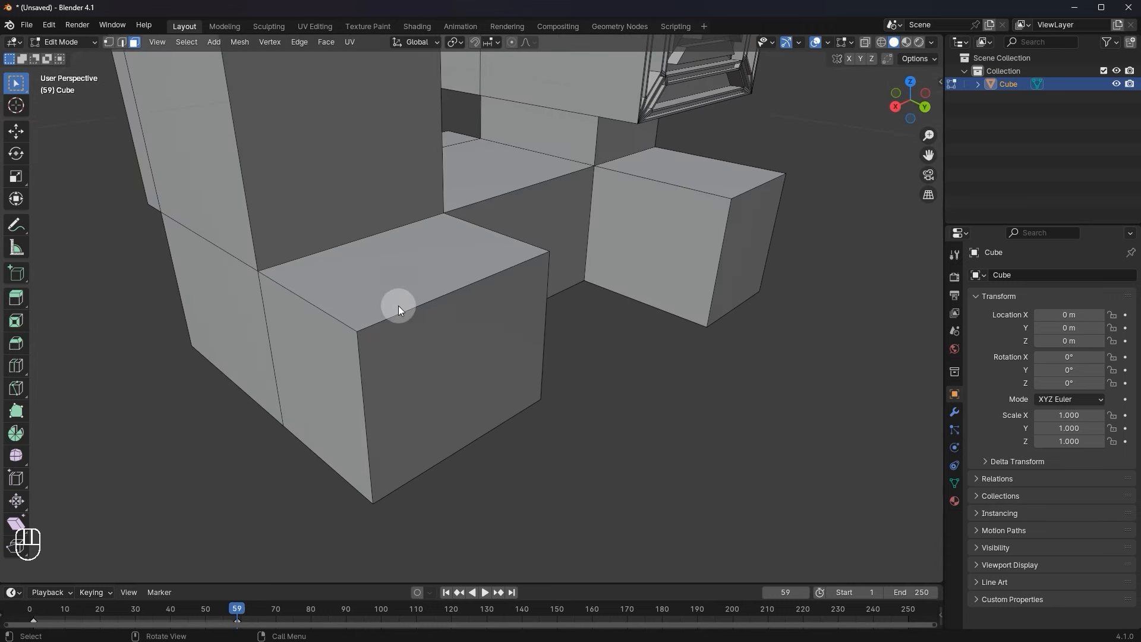
key("Tab")
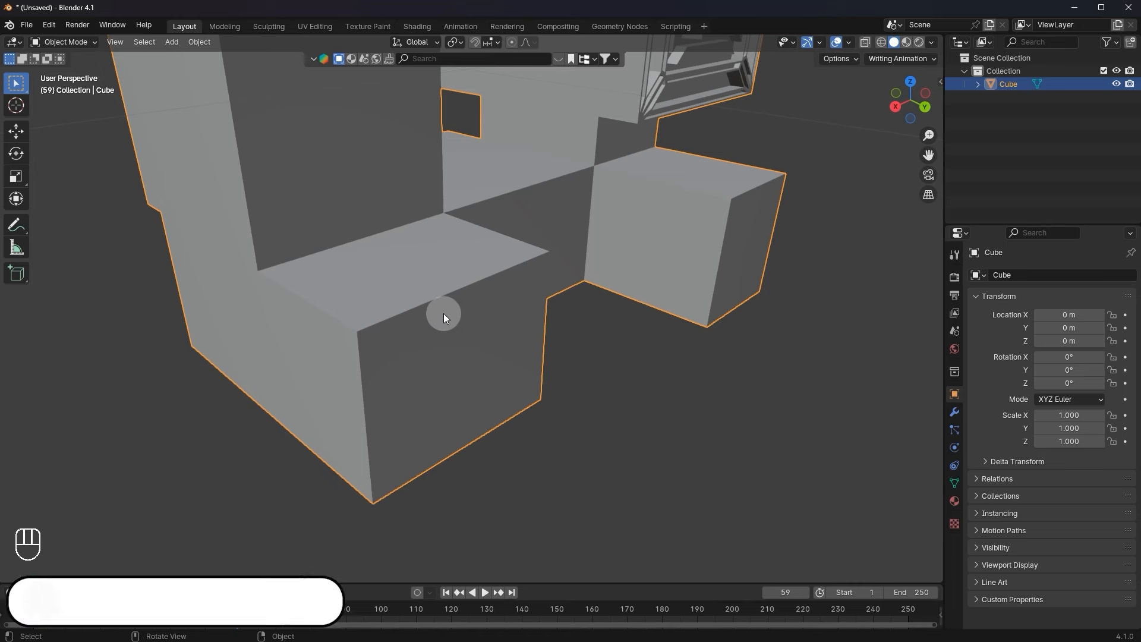
Annotate a corner with slanted cut lines beside the model's lower block in the right orthographic view.
left_click(894, 106)
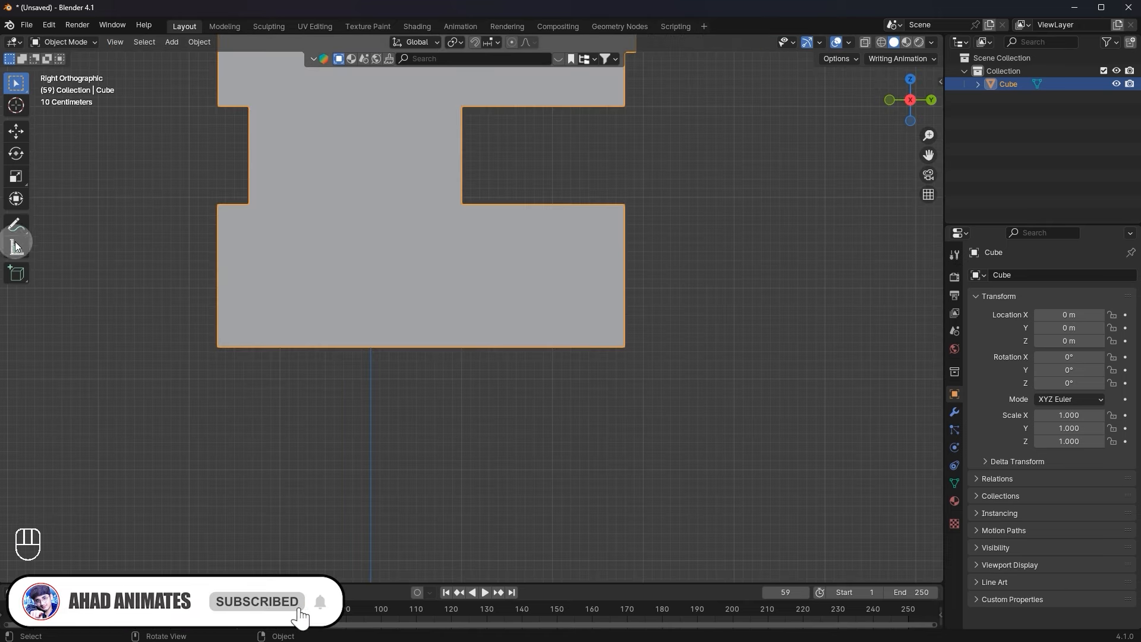
left_click(12, 227)
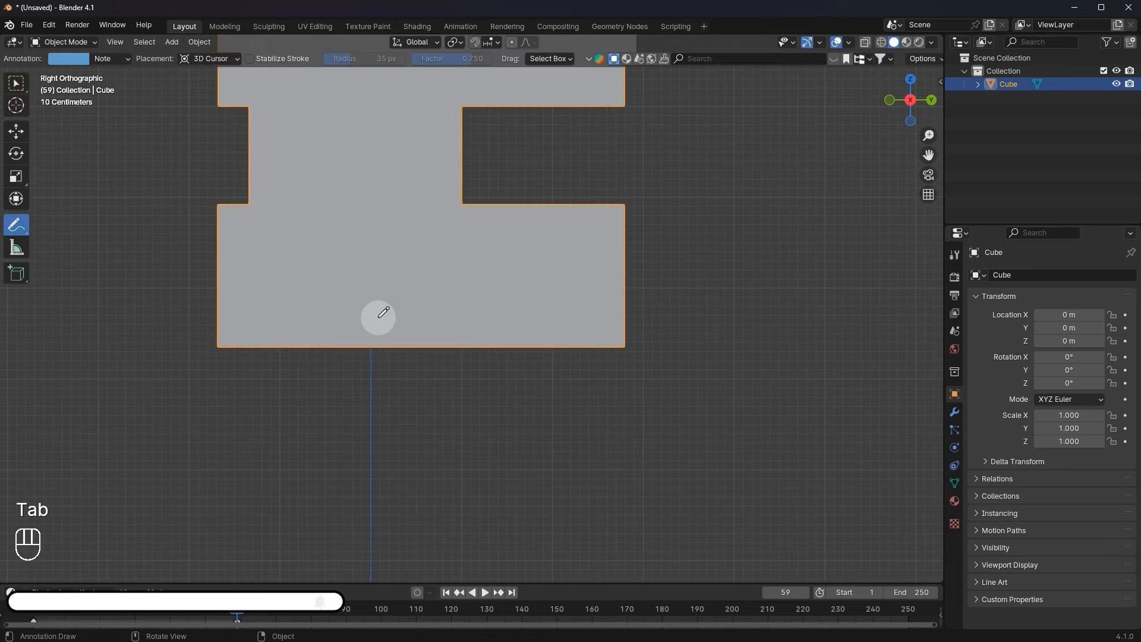
mouse_move(650, 292)
left_mouse_down()
mouse_move(656, 359)
mouse_move(522, 384)
left_mouse_up()
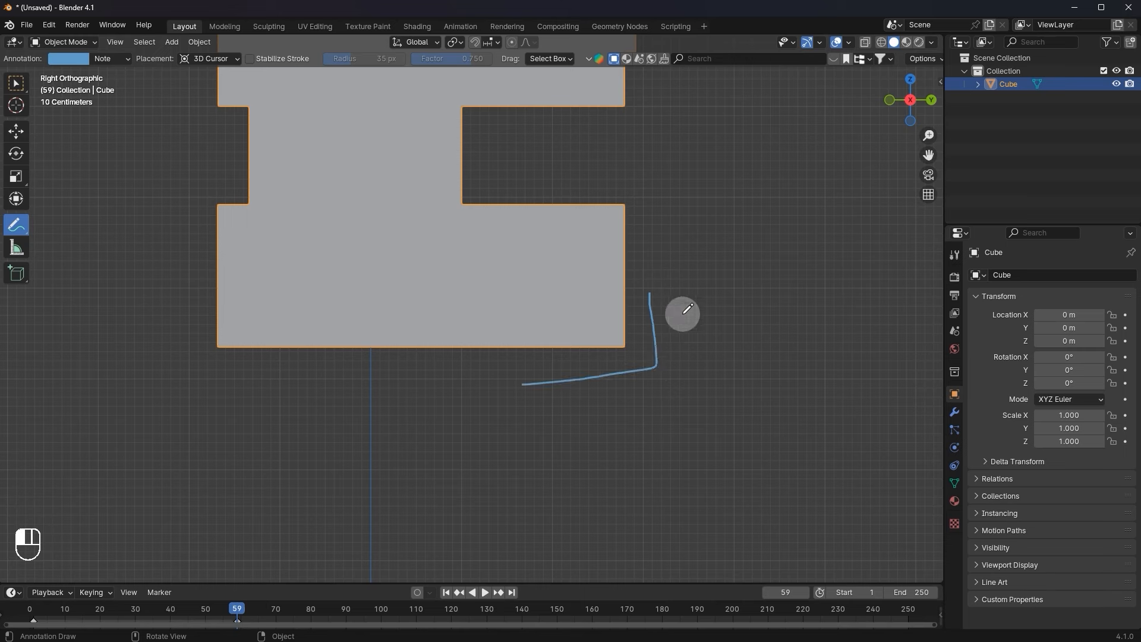
left_click_drag(658, 373, 721, 431)
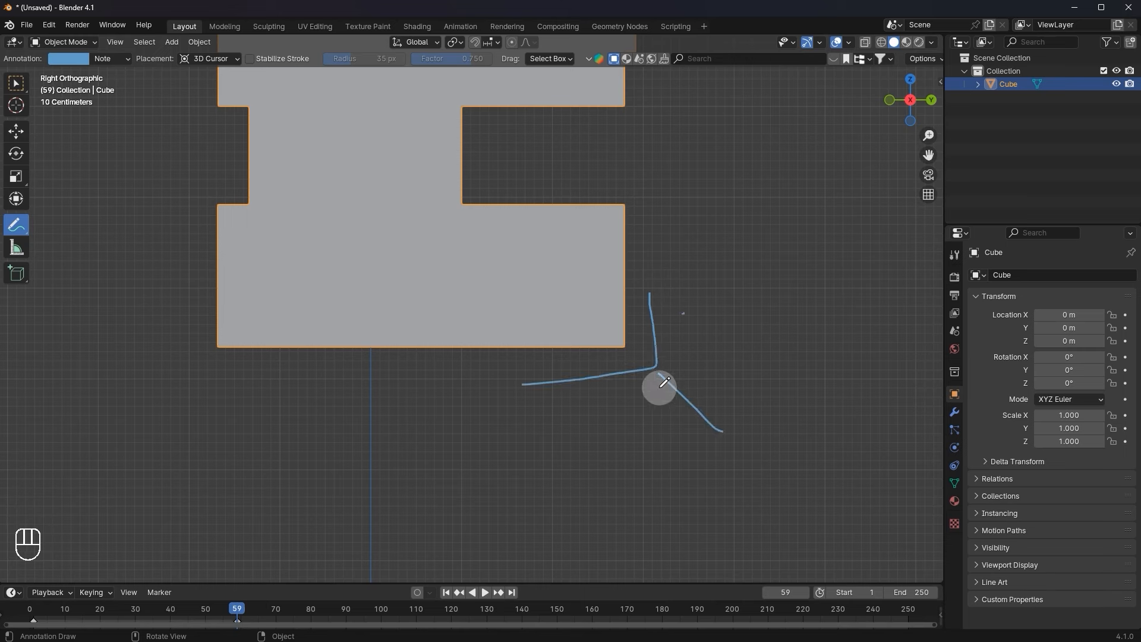
mouse_move(651, 326)
left_mouse_down()
mouse_move(630, 367)
mouse_move(680, 361)
left_mouse_up()
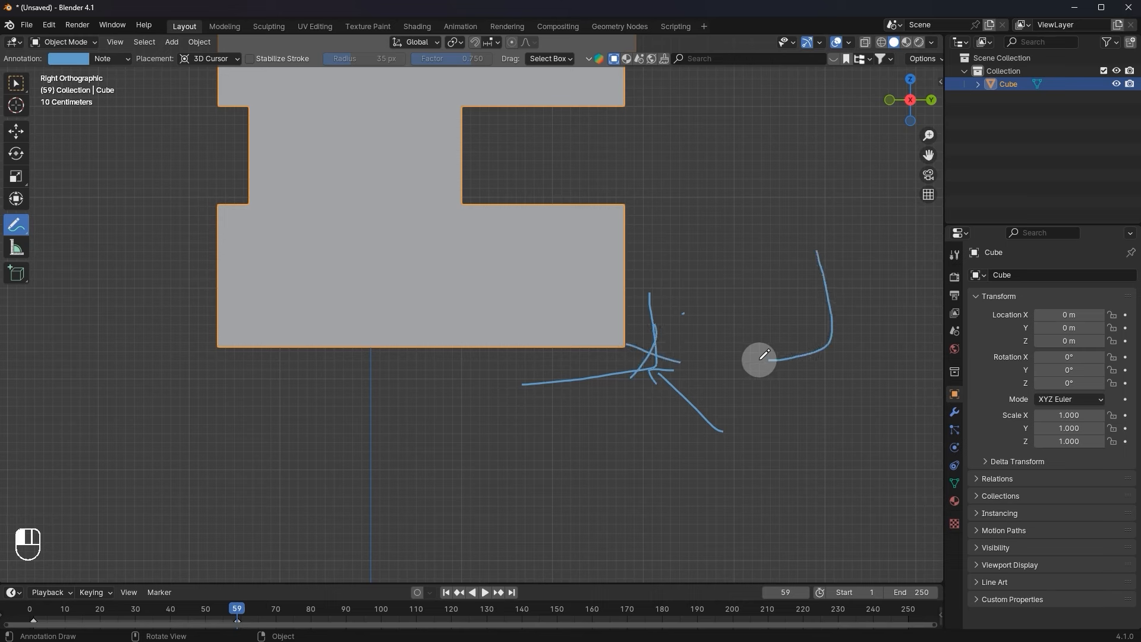
Erase all annotation strokes and return to the Select Box tool.
mouse_move(815, 255)
left_mouse_down("ctrl")
mouse_move(820, 337)
mouse_move(606, 381)
left_mouse_up("ctrl")
mouse_move(694, 253)
left_mouse_down("ctrl")
mouse_move(572, 438)
mouse_move(586, 410)
mouse_move(746, 328)
mouse_move(720, 420)
left_mouse_up("ctrl")
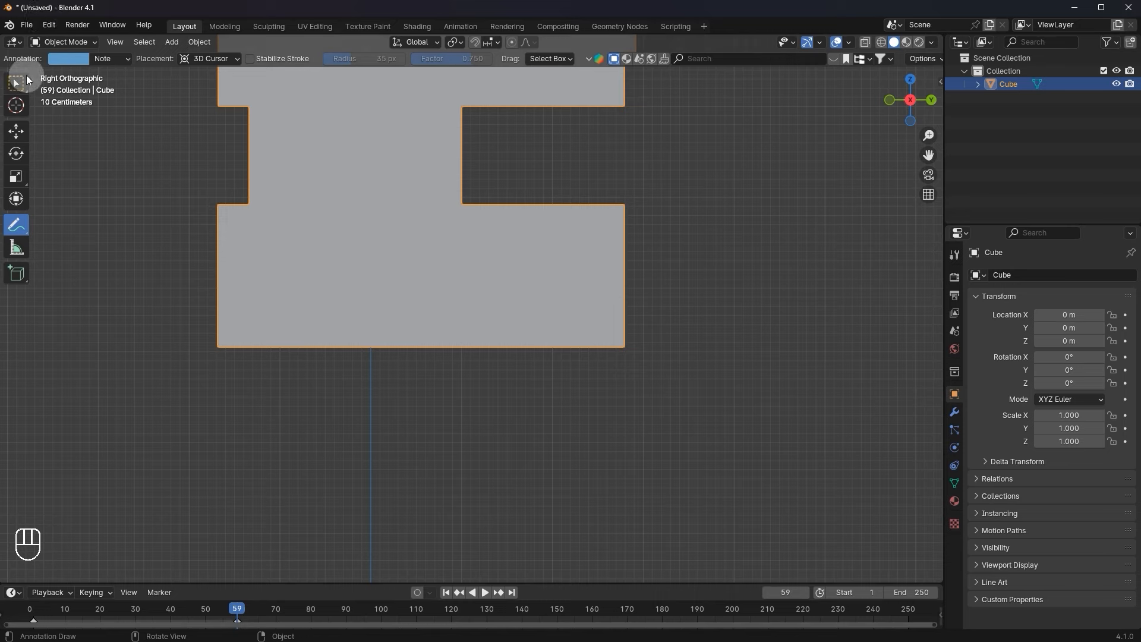
left_click(18, 82)
Select the positive-Y end face of the nearest lower foot block in Edit Mode.
middle_click_drag(504, 214, 455, 256)
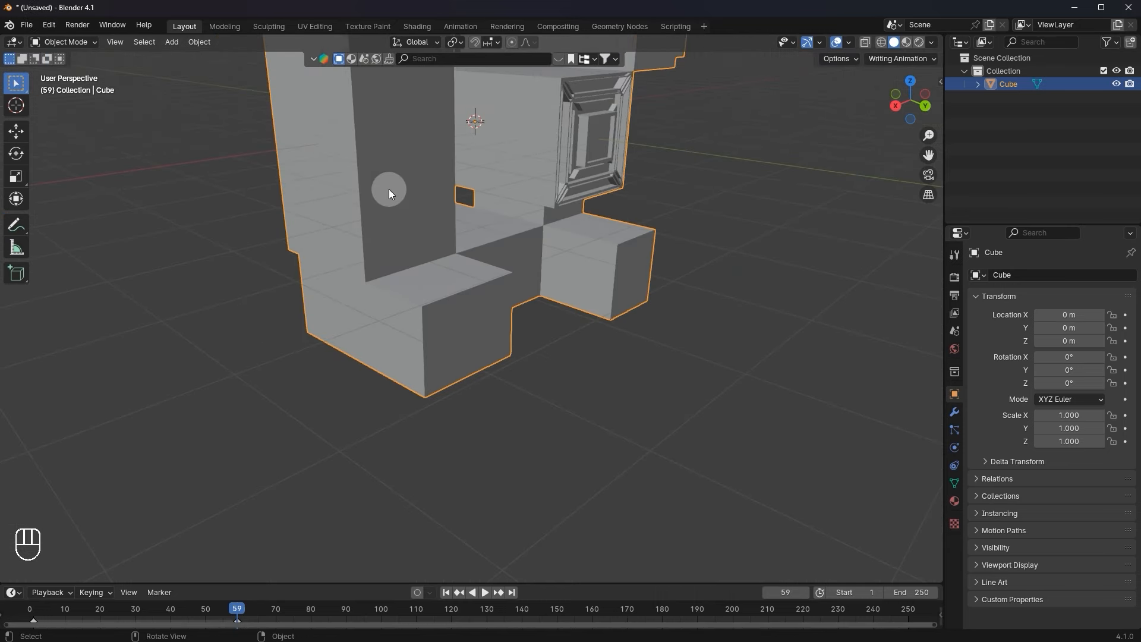
middle_click_drag(389, 188, 458, 256)
key("Tab")
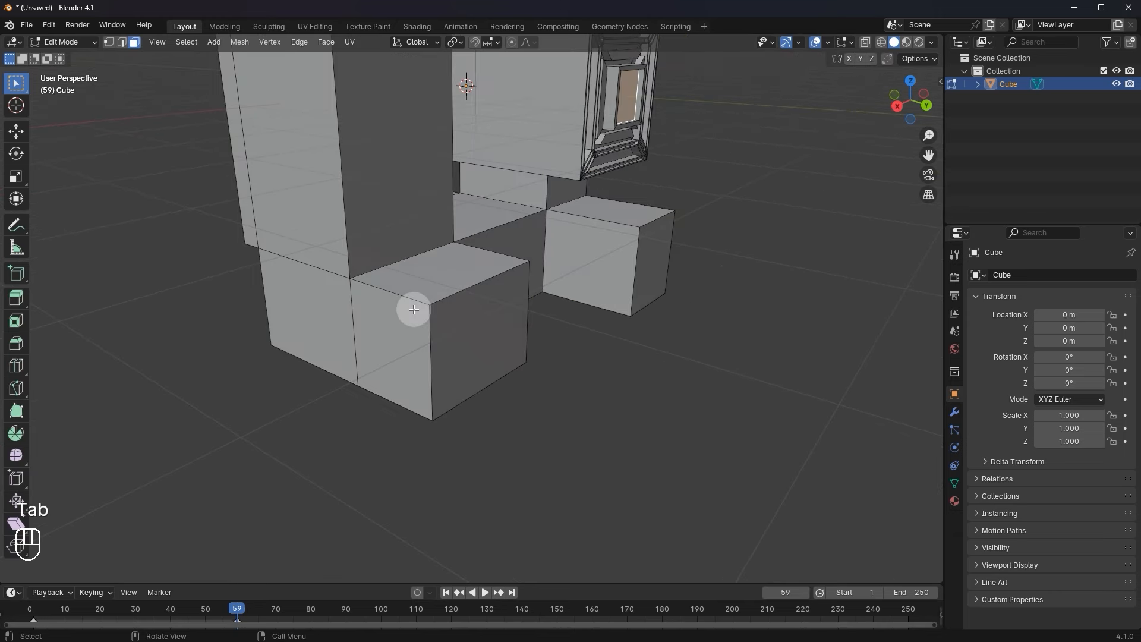
left_click(464, 346)
scroll(433, 309, "up", 3)
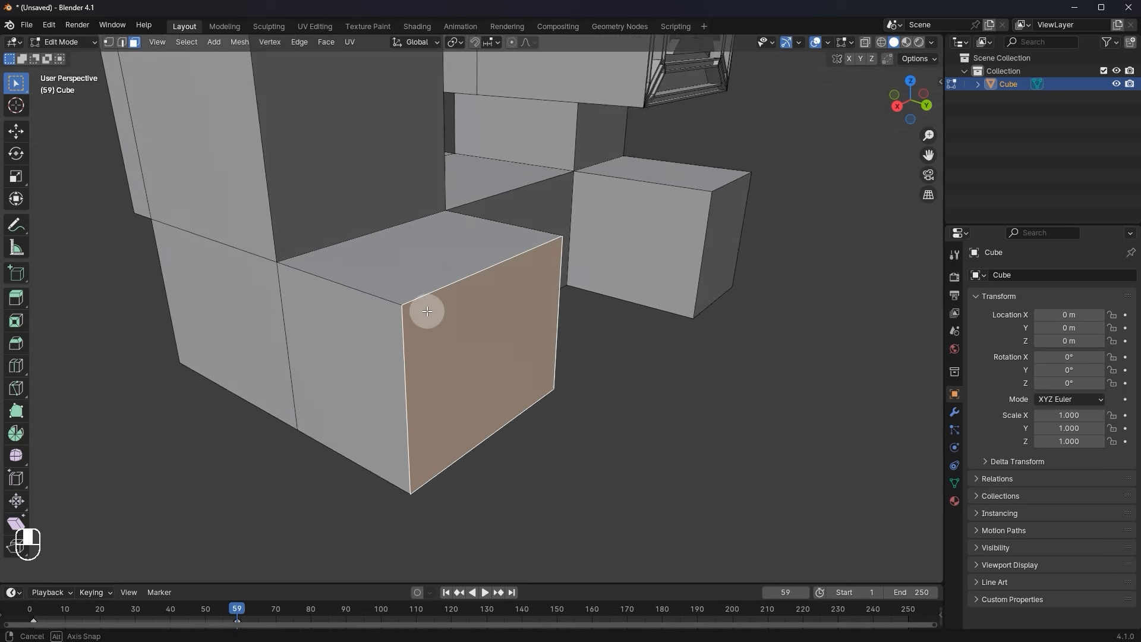
scroll(426, 311, "up", 2)
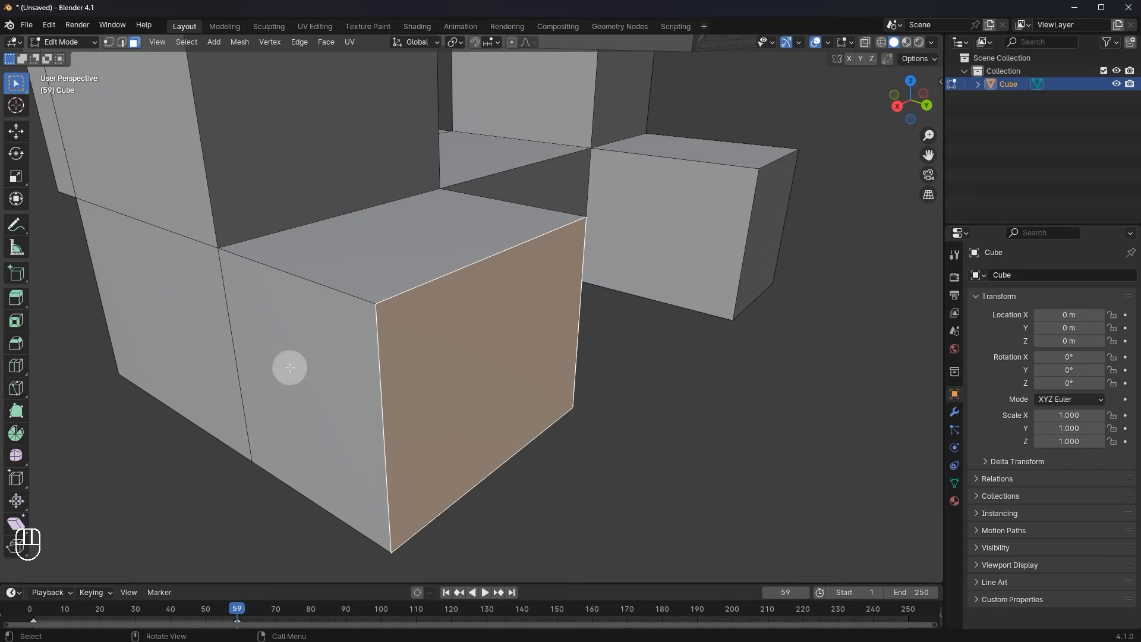
Try beveling the selected foot face's edges with the Bevel tool, undo it, and return to the Select Box tool.
left_click(15, 343)
middle_click_drag(565, 389, 584, 389)
scroll(587, 389, "up", 1)
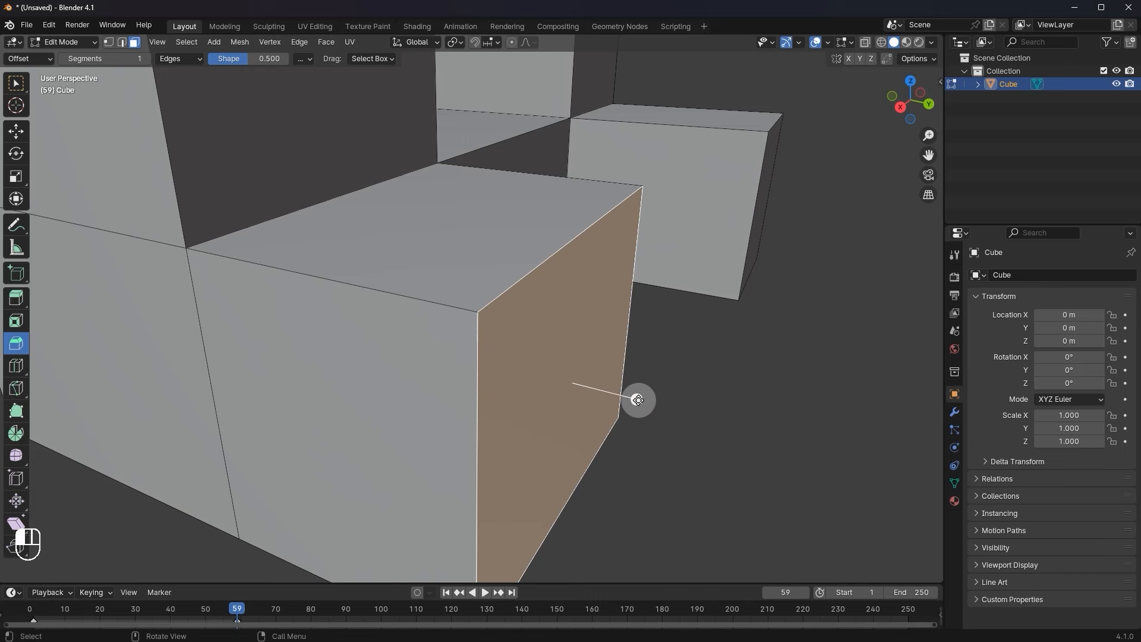
mouse_move(637, 400)
left_mouse_down()
mouse_move(677, 403)
mouse_move(644, 400)
mouse_move(687, 410)
mouse_move(683, 428)
mouse_move(691, 417)
mouse_move(648, 403)
left_mouse_up()
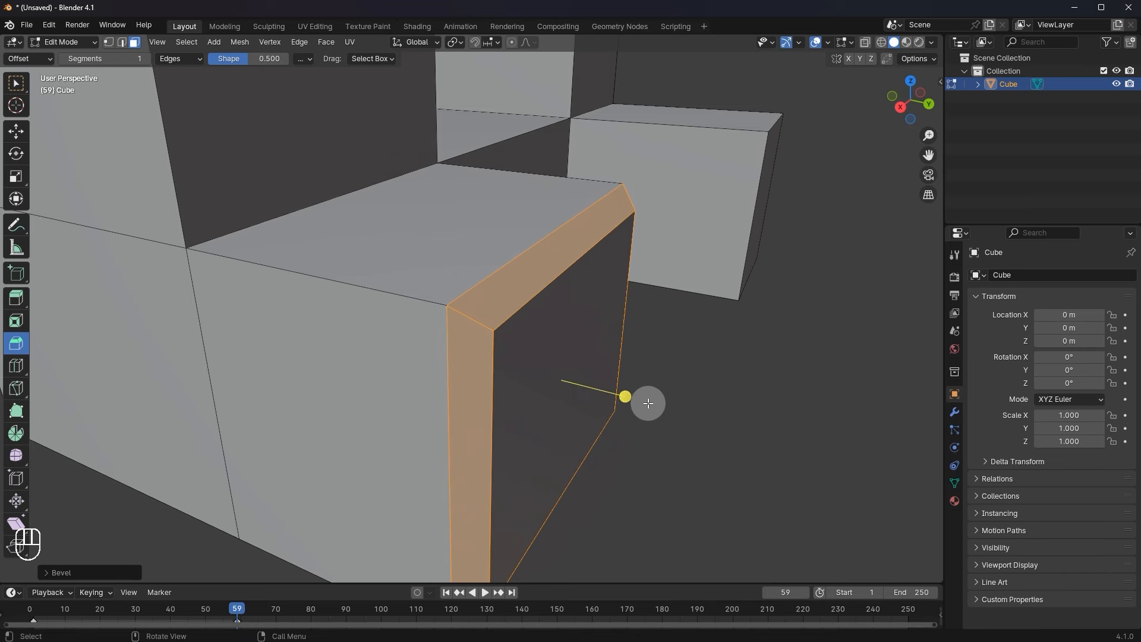
key("ctrl+z")
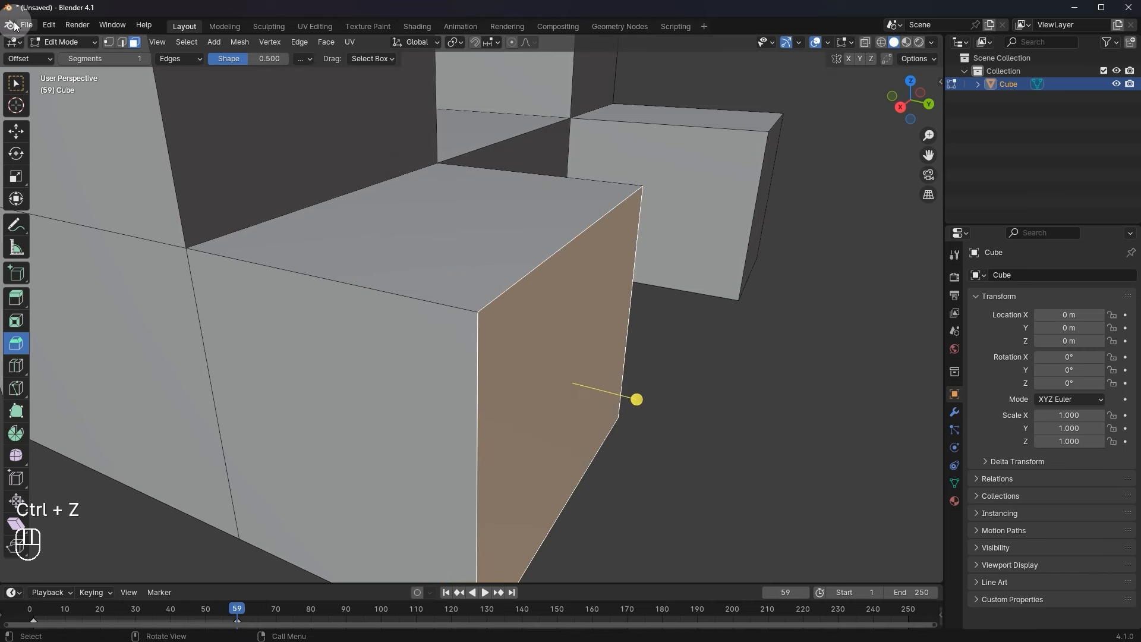
left_click(16, 83)
Bevel the edges of the selected foot's end face with a width of about 0.087 m and 5 segments.
middle_click_drag(585, 256, 524, 264)
key("ctrl+b")
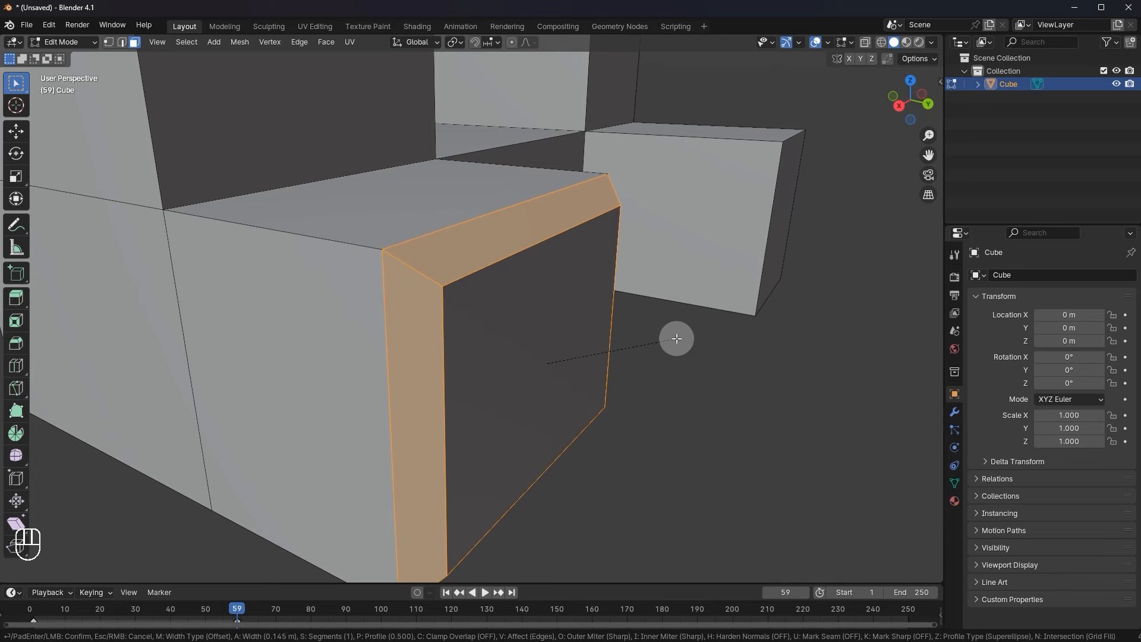
scroll(677, 339, "up", 4)
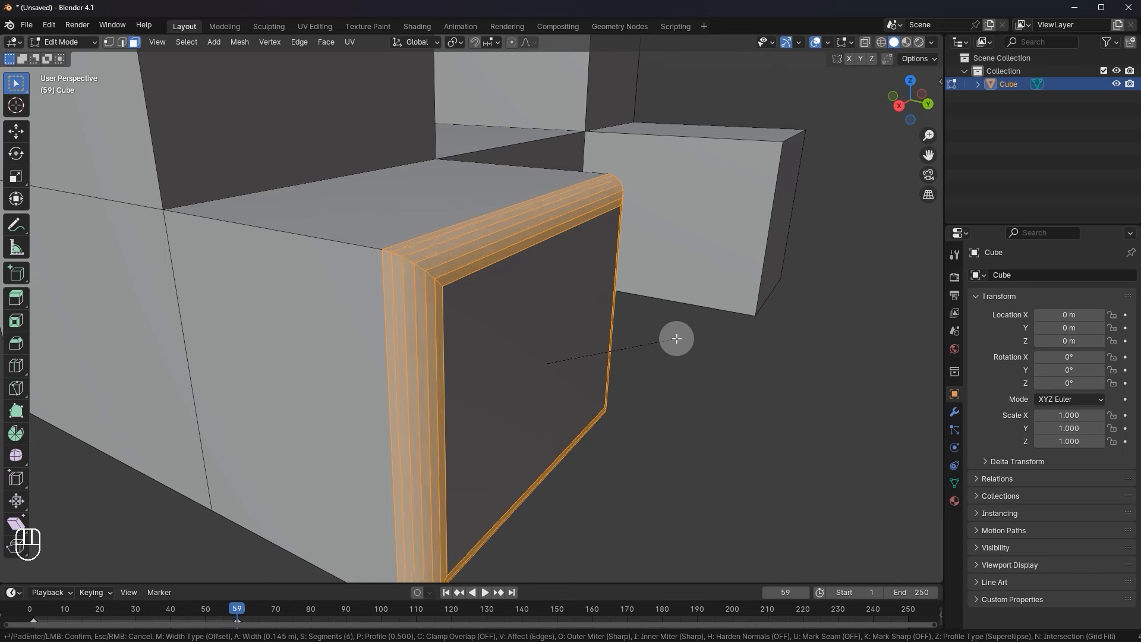
scroll(677, 339, "up", 1)
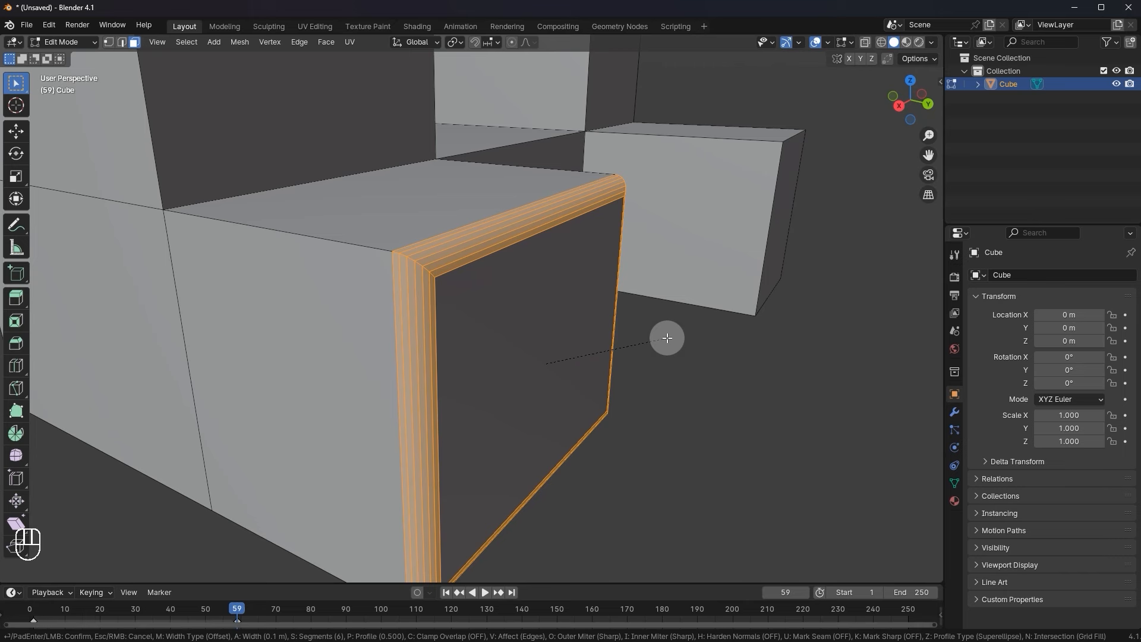
scroll(667, 338, "up", 20)
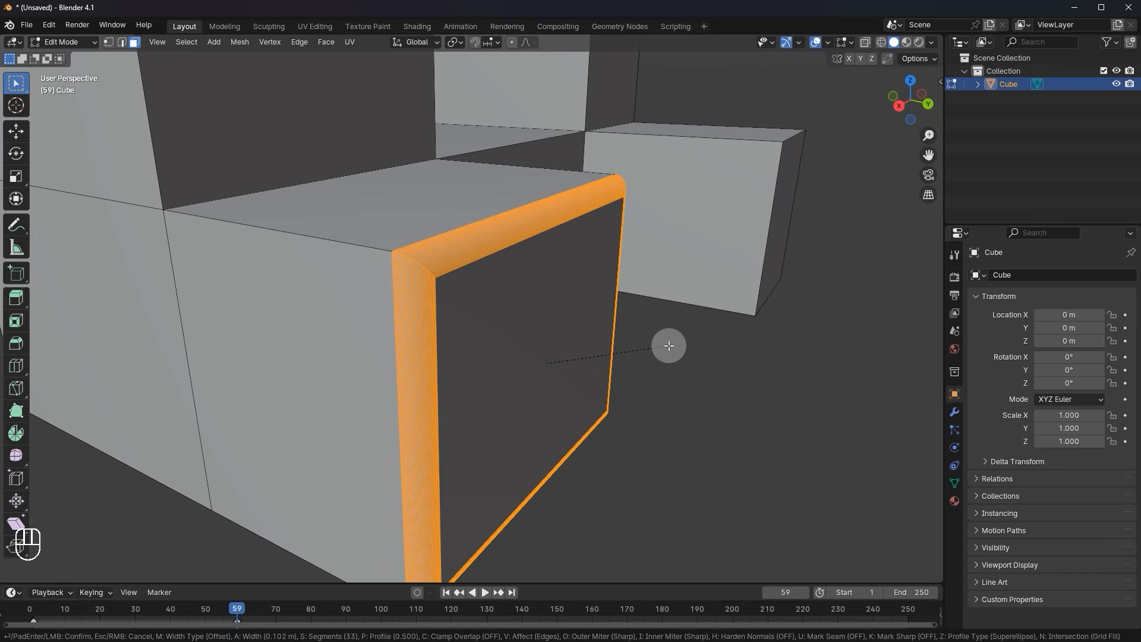
scroll(666, 344, "down", 20)
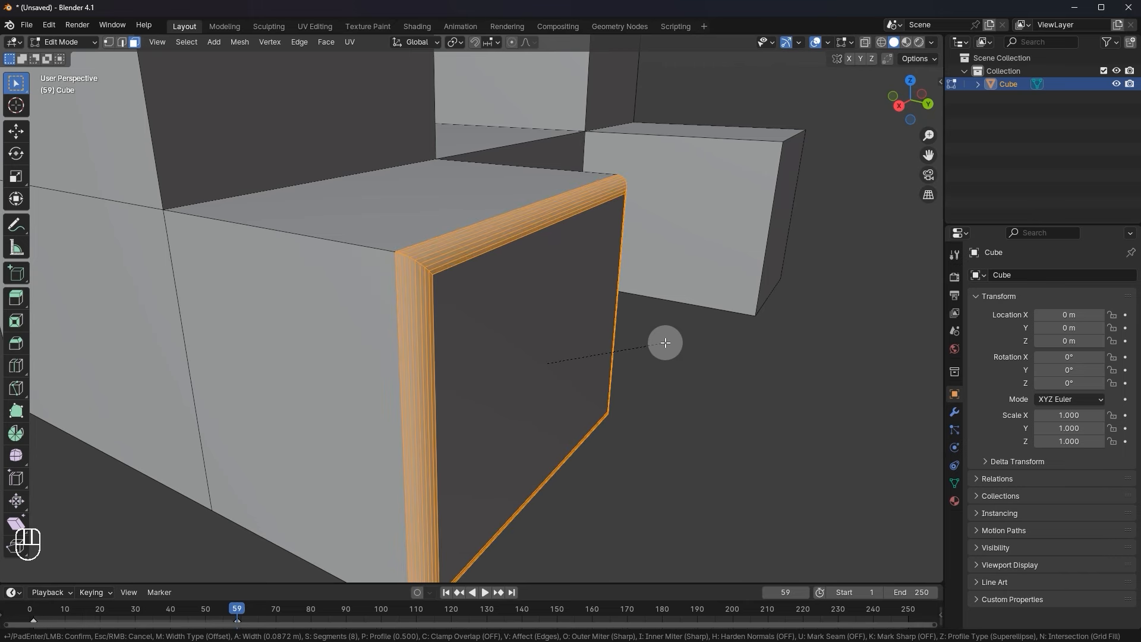
scroll(666, 342, "down", 1)
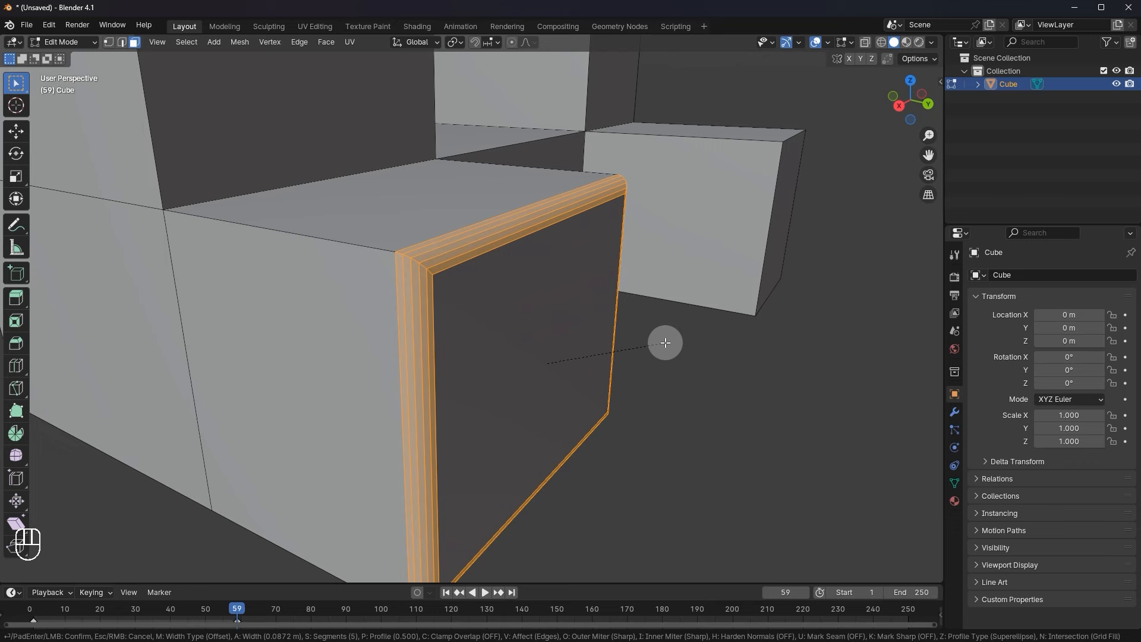
left_click(677, 343)
middle_click_drag(389, 336, 321, 315)
scroll(394, 333, "down", 4)
scroll(357, 321, "down", 1)
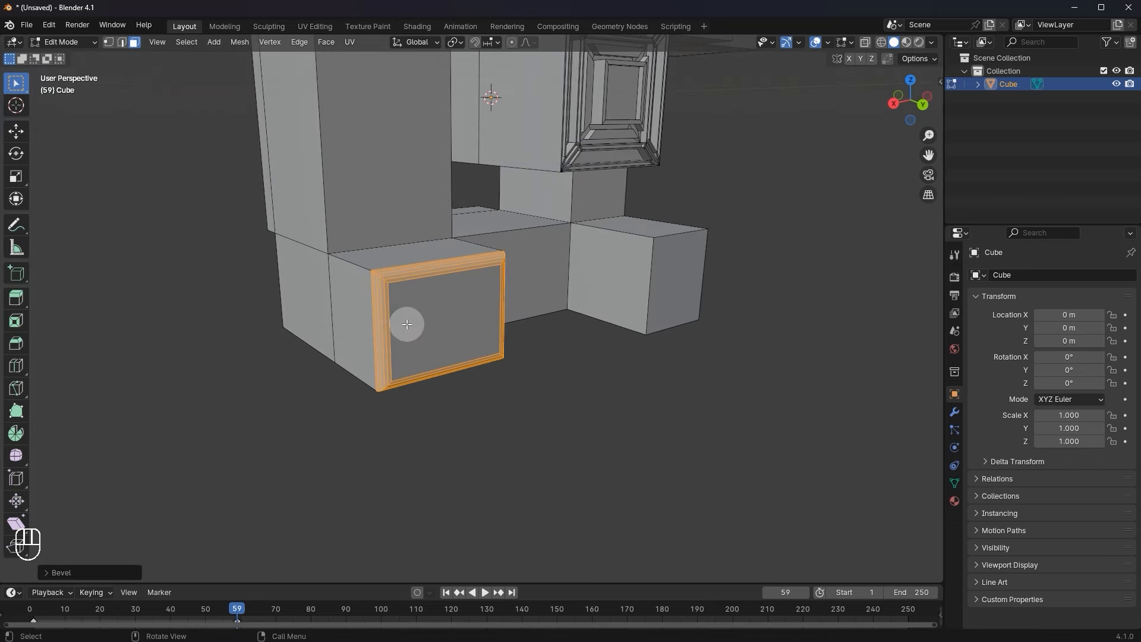
Select the end face of the other, unbeveled foot block in Edit Mode.
key("Tab")
scroll(433, 327, "up", 3)
middle_click_drag(646, 283, 668, 335)
key("Tab")
left_click(636, 350)
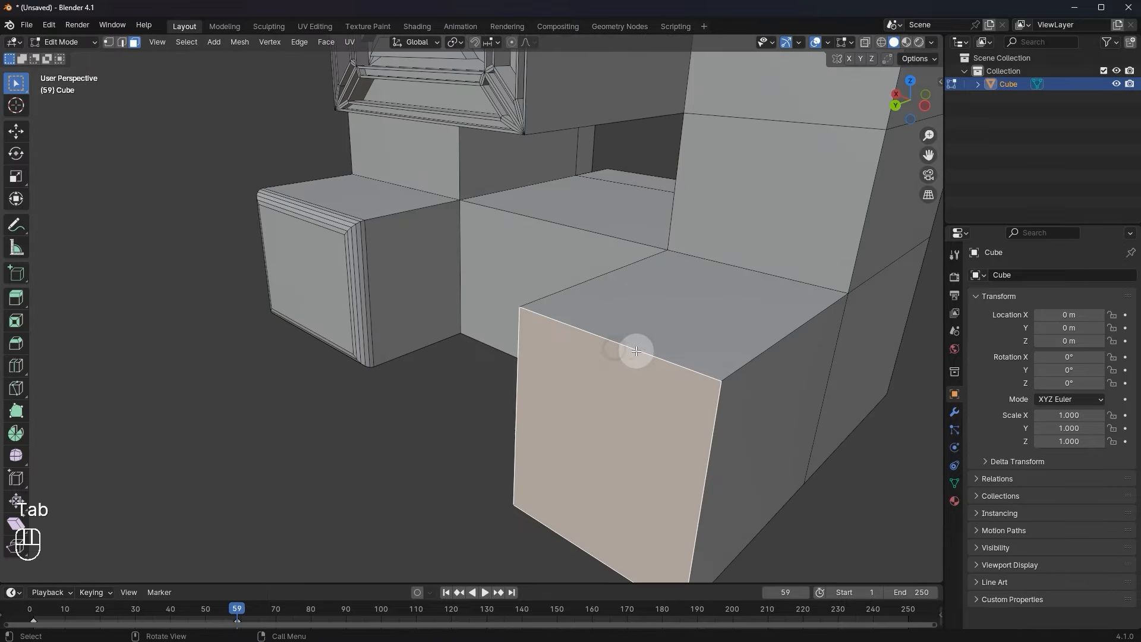
Cycle through the edge, face and vertex selection modes on the selected foot face, finishing in face select.
key("2")
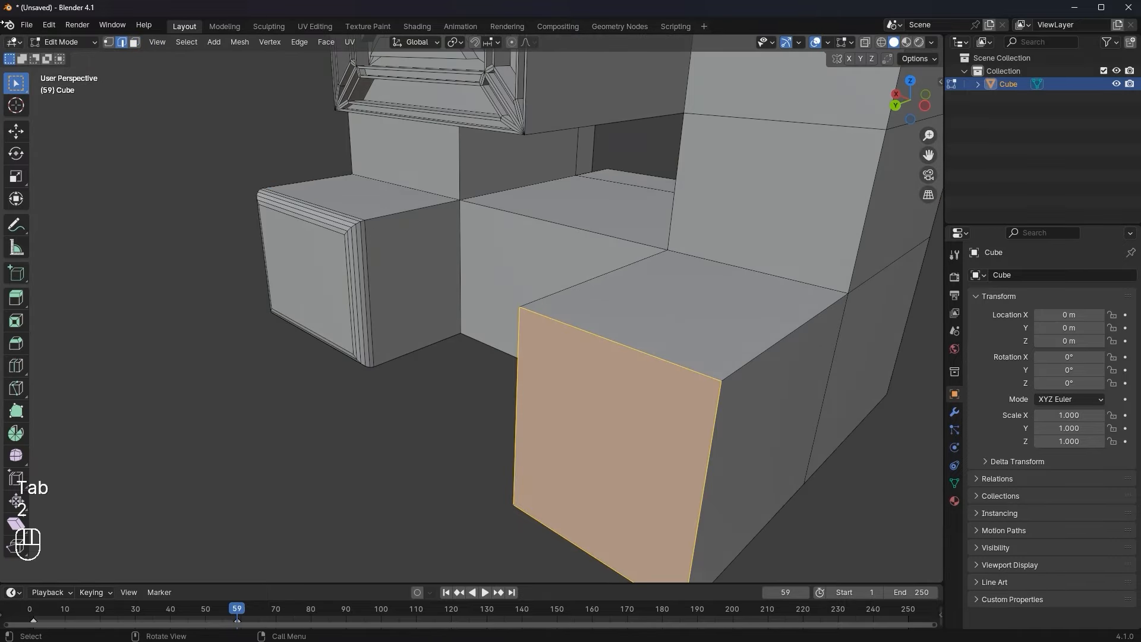
left_click(120, 44)
left_click(135, 43)
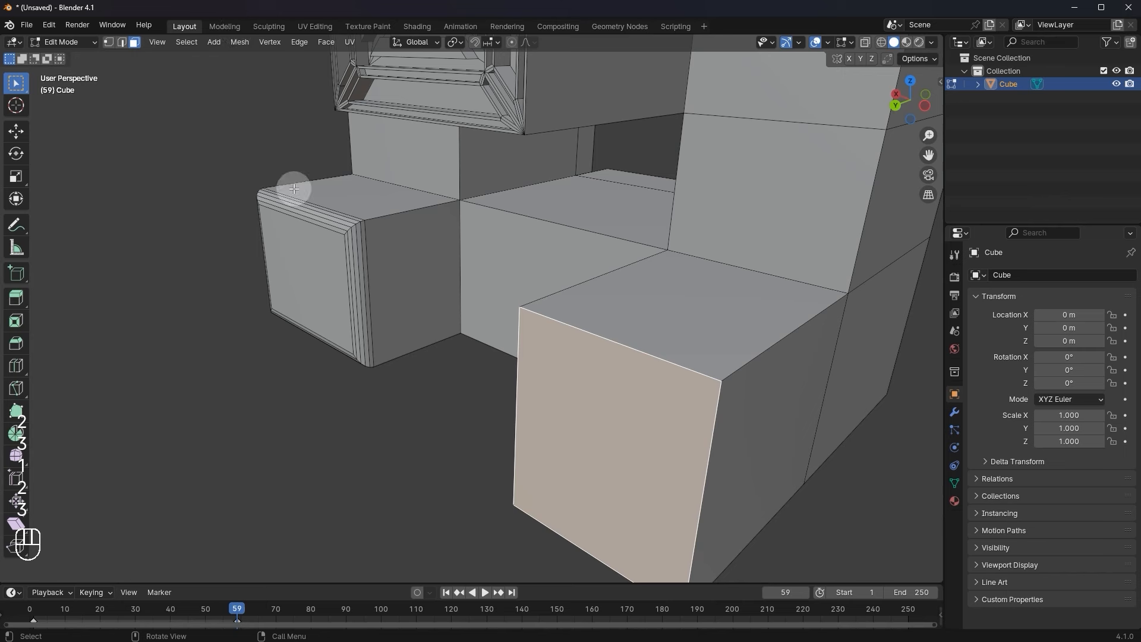
key("1")
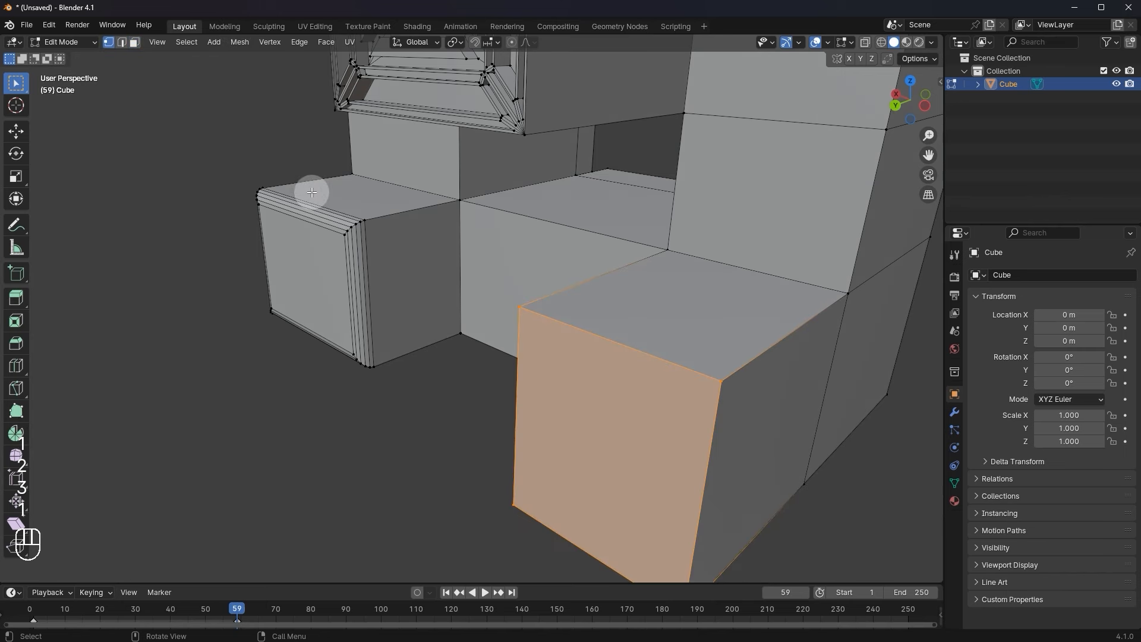
key("2")
key("3")
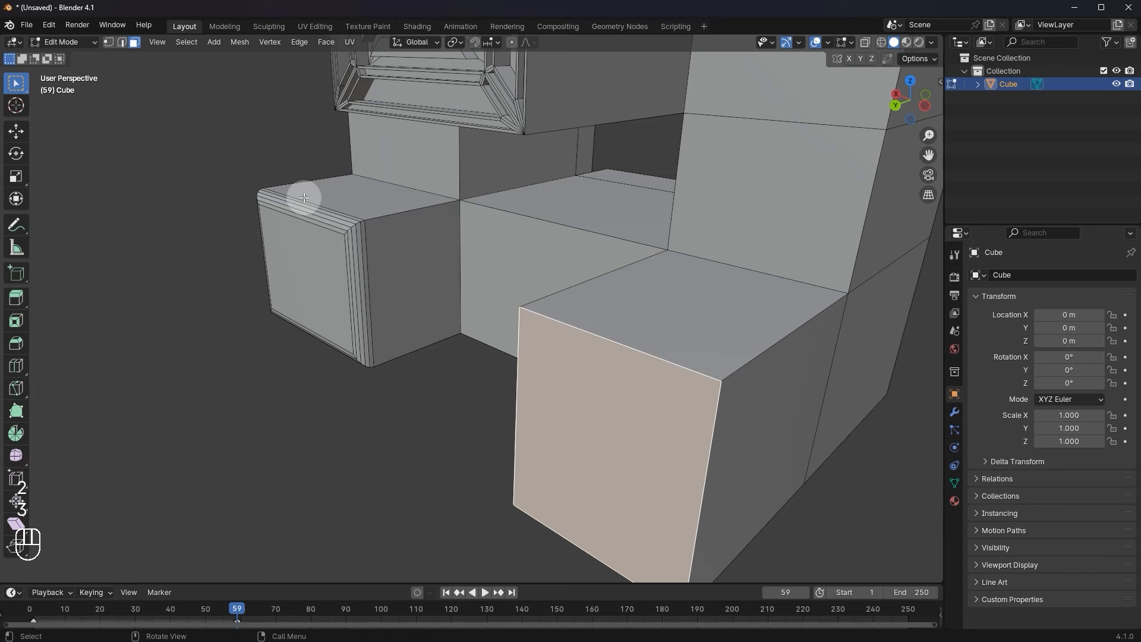
Round the upper edge of the second foot's end face with a multi-segment bevel in edge select mode.
key("2")
left_click(614, 328)
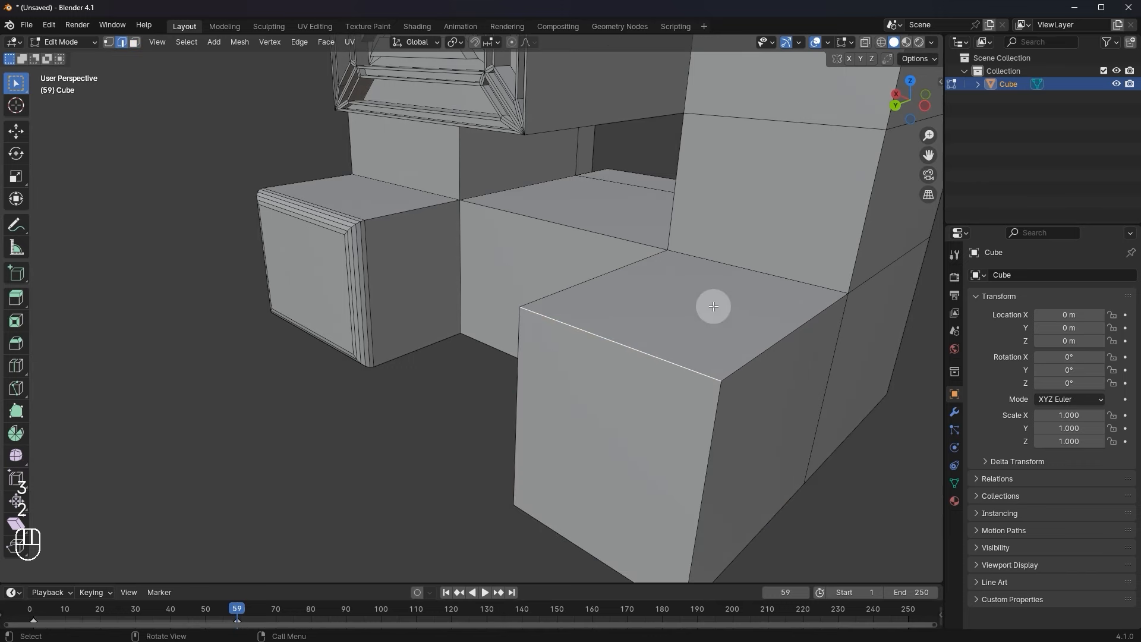
middle_click_drag(648, 279, 636, 336)
key("ctrl+b")
left_click(737, 376)
key("Tab")
middle_click_drag(735, 377, 560, 271)
Try beveling the inner edge where the rounded foot block meets the leg above it.
key("Tab")
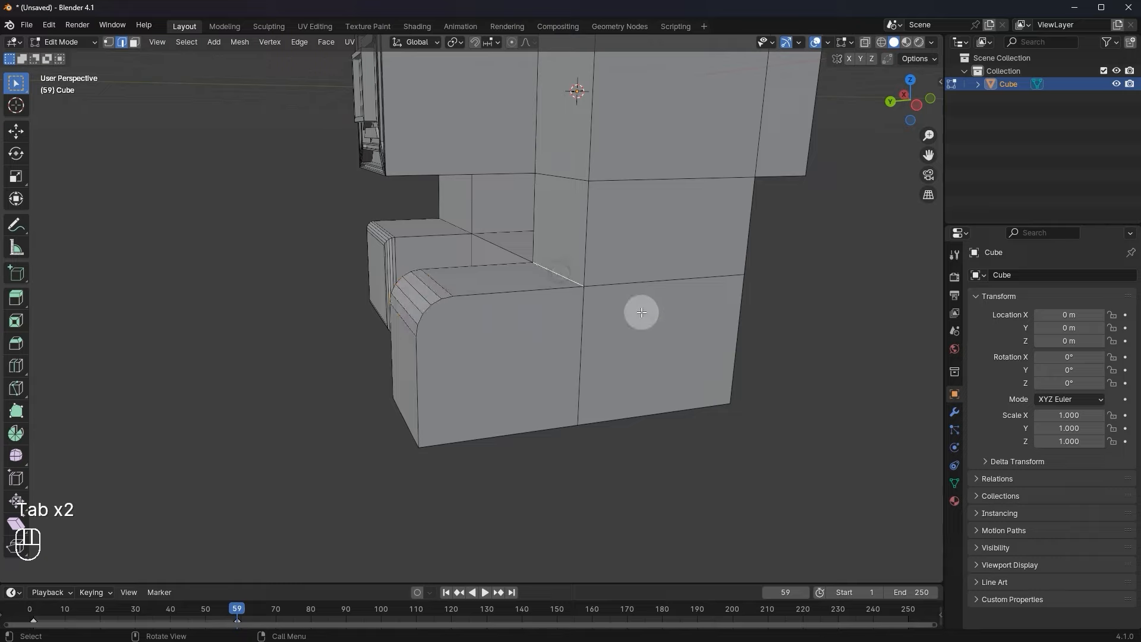
key("ctrl+b")
left_click(720, 362)
key("Tab")
scroll(682, 386, "down", 1)
middle_click_drag(682, 387, 657, 275)
key("Tab")
scroll(639, 338, "up", 4)
key("Tab")
Undo the inner-edge bevel and try redoing the undone changes in Object Mode.
key("ctrl+z")
key("ctrl+z")
key("ctrl+z")
key("ctrl+z")
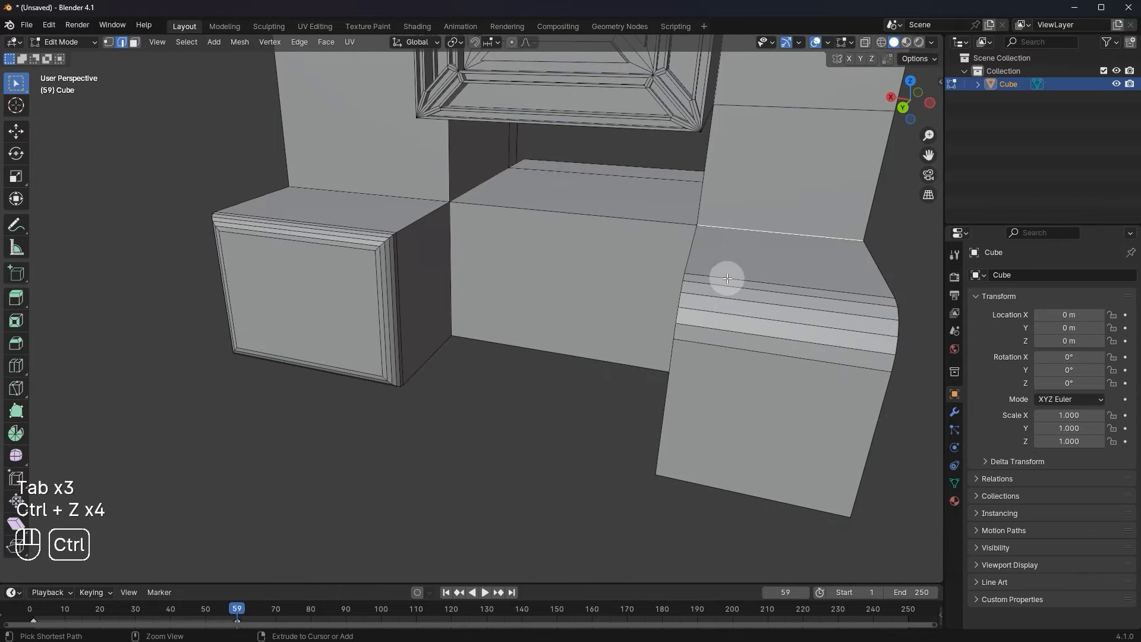
key("Tab")
key("ctrl+shift+z")
key("ctrl+shift+z")
key("ctrl+shift+z")
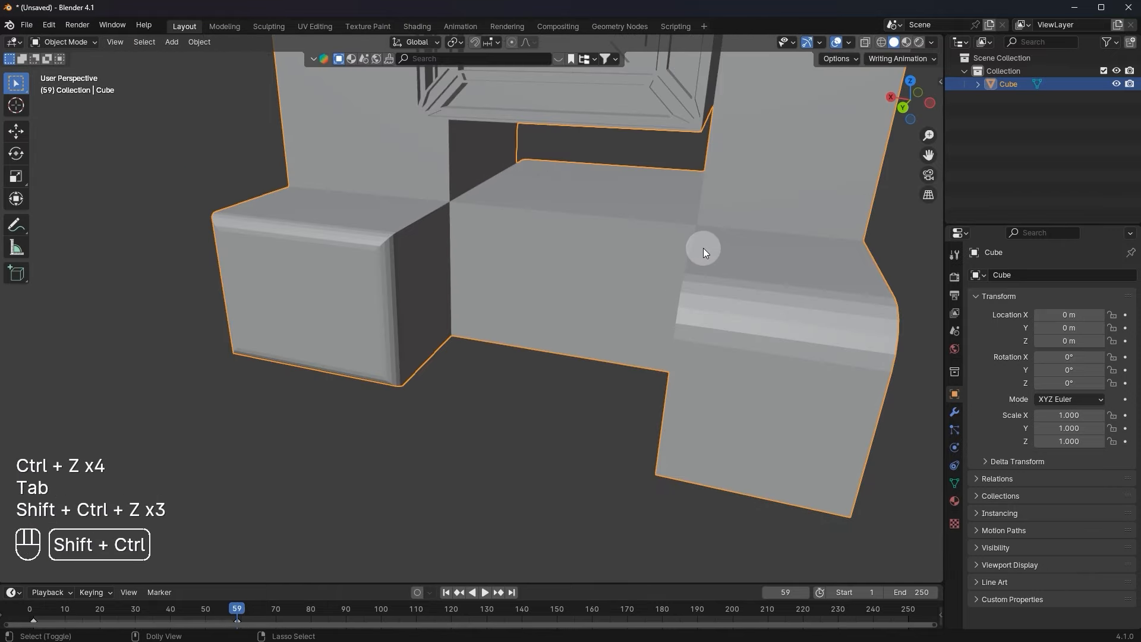
Bevel the continuous row of edges running across both feet where they meet the legs.
key("Tab")
scroll(703, 287, "up", 3)
middle_click_drag(703, 287, 756, 297)
scroll(799, 298, "down", 3)
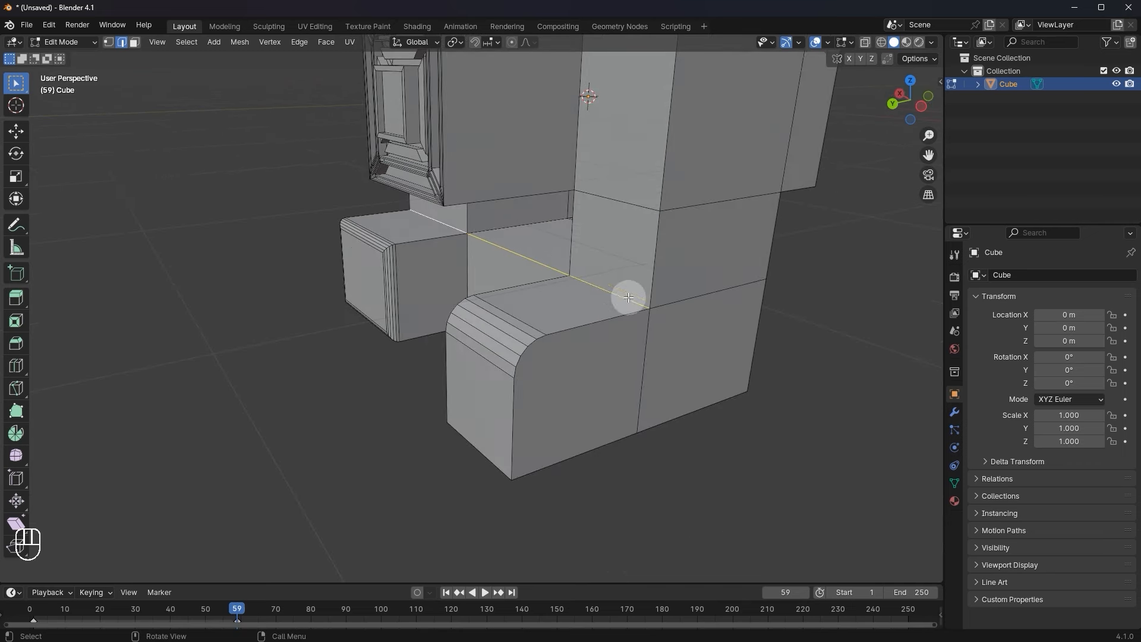
scroll(654, 290, "up", 2)
key("ctrl+b")
left_click(721, 286)
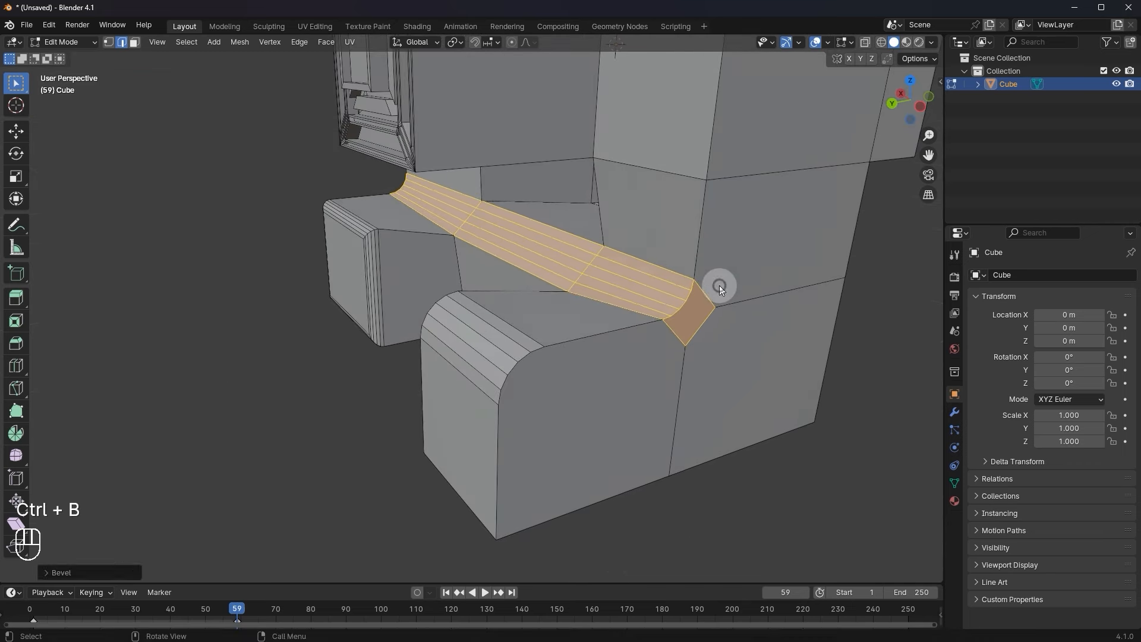
Undo the bevel along the row of edges across both feet from Object Mode.
key("Tab")
scroll(731, 291, "down", 3)
middle_click_drag(738, 298, 667, 312)
key("ctrl+z")
key("ctrl+z")
key("ctrl+z")
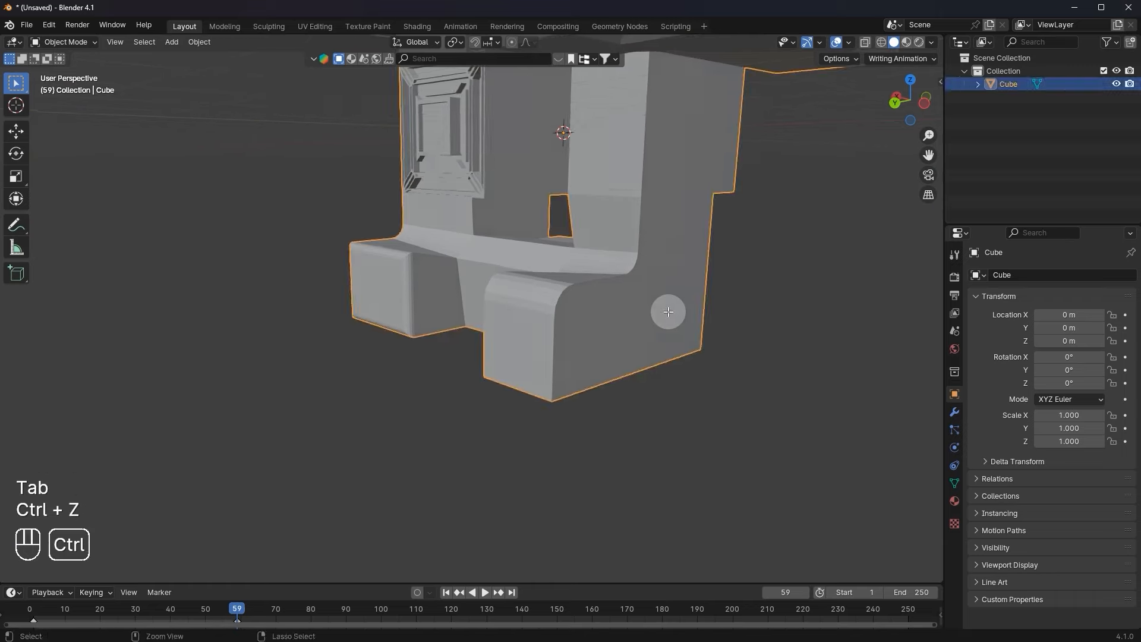
scroll(618, 303, "down", 3)
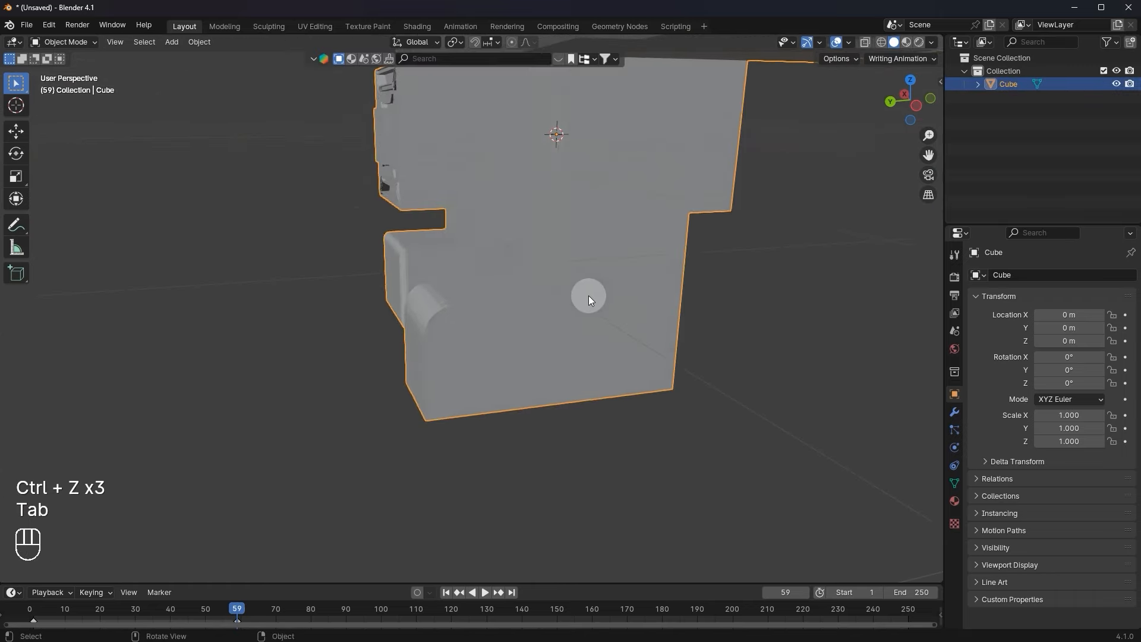
Select a corner vertex on the underside of the model's base in vertex select mode.
key("Tab")
middle_click_drag(555, 285, 469, 285)
scroll(547, 316, "down", 2)
scroll(548, 317, "up", 4)
key("Tab")
middle_click_drag(649, 339, 773, 276)
key("Tab")
key("1")
scroll(554, 276, "up", 3)
left_click(443, 218)
Try beveling the selected underside corner vertex with the edge Bevel command.
key("ctrl+b")
key("ctrl+b")
key("ctrl+b")
key("ctrl+b")
right_click(596, 269)
middle_click_drag(596, 269, 599, 264)
scroll(599, 263, "up", 1)
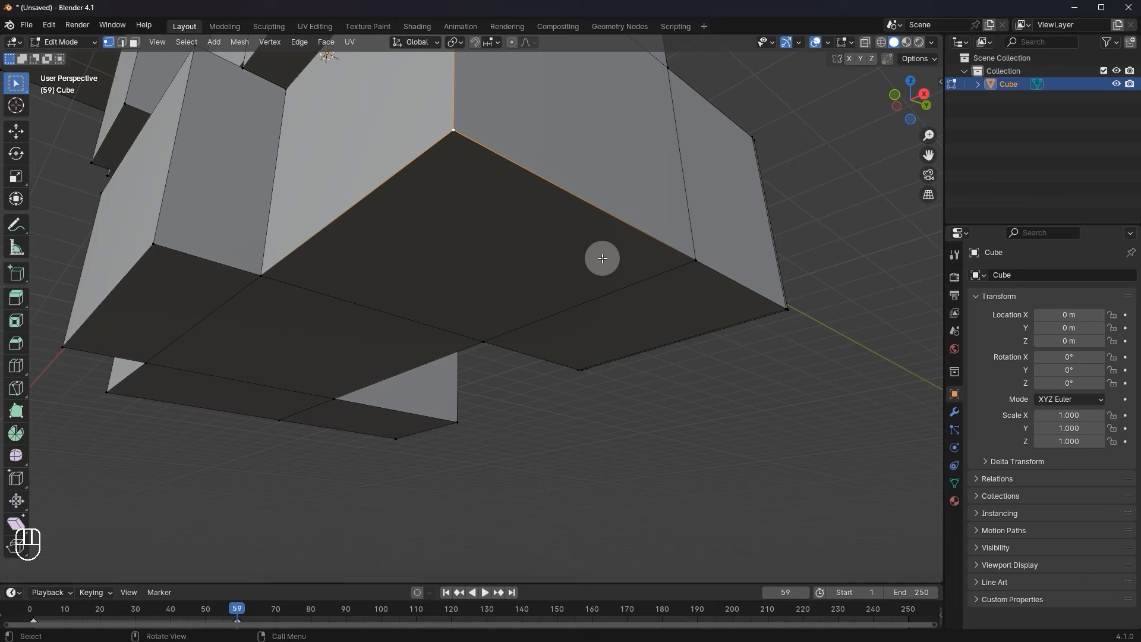
key("shift+ctrl+b")
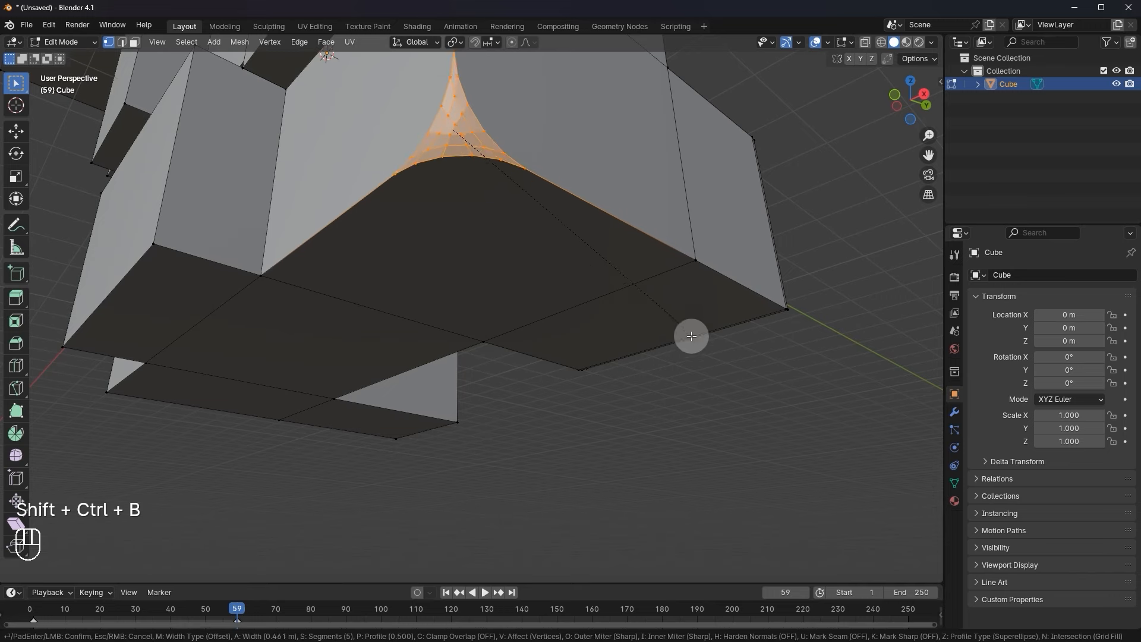
right_click(730, 412)
middle_click_drag(656, 275, 654, 331)
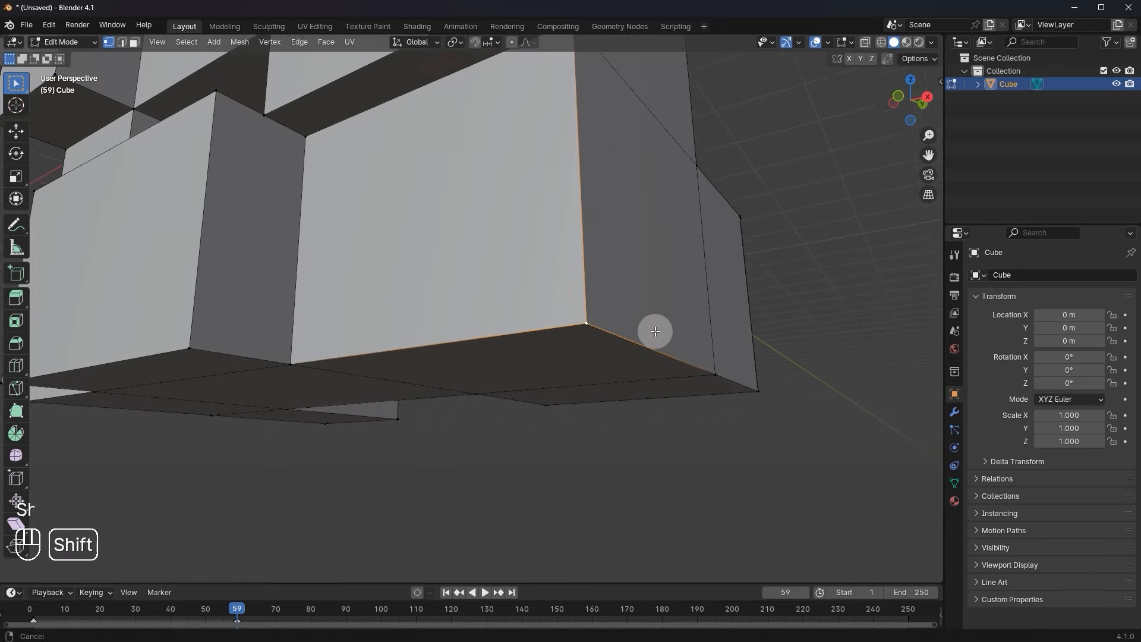
key("shift+ctrl+b")
right_click(727, 336)
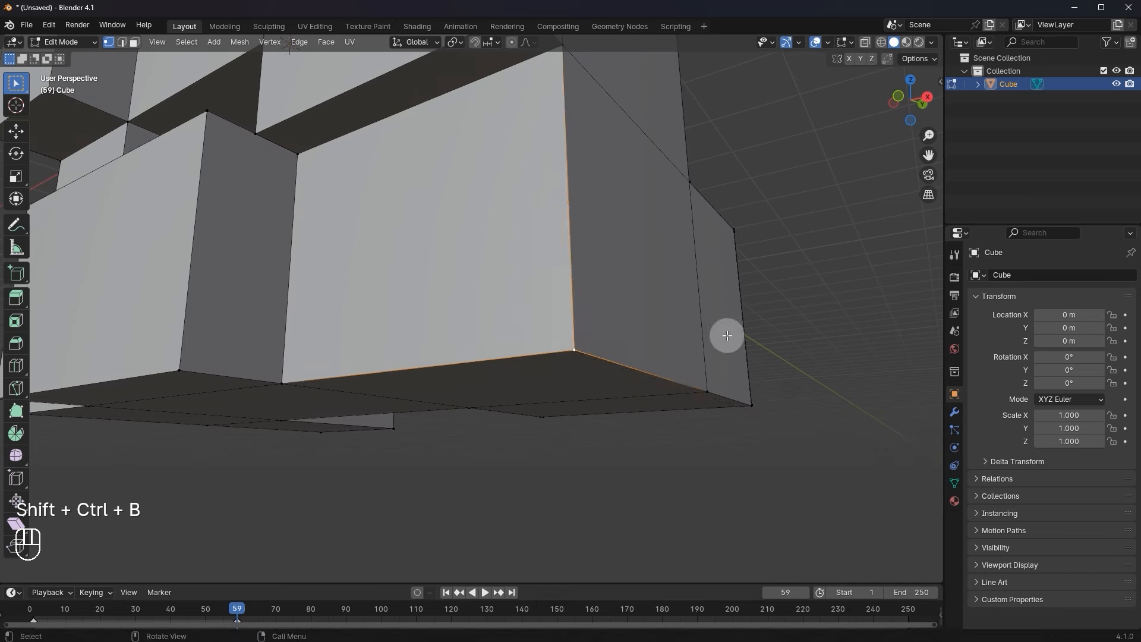
Vertex-bevel the selected bottom corner into a rounded multi-segment corner and view the whole model in Object Mode.
key("shift+ctrl+b")
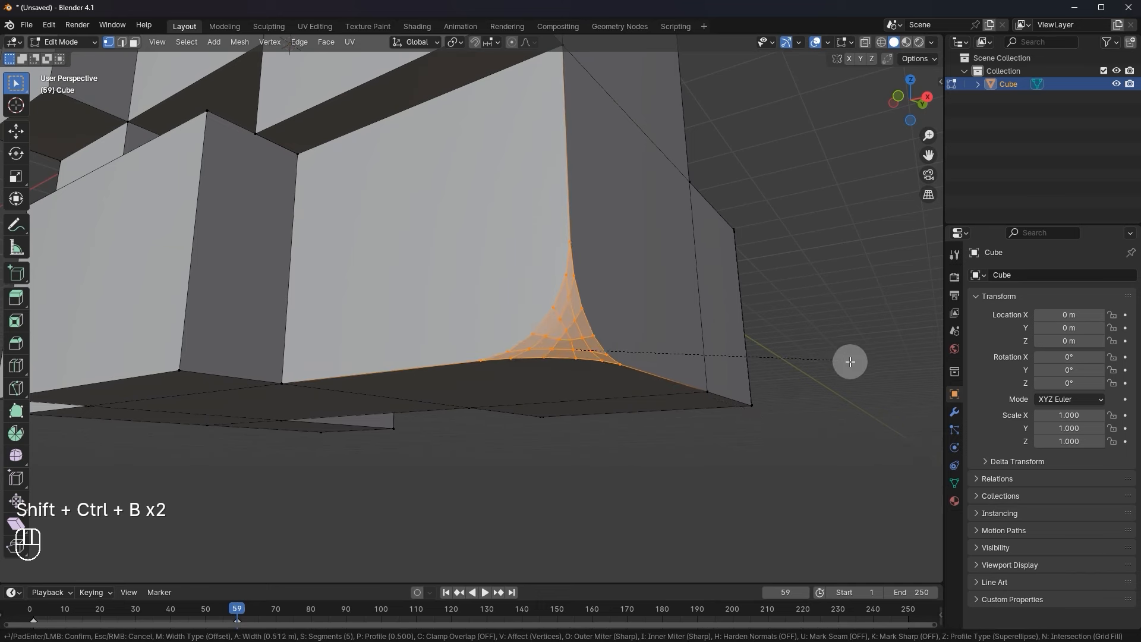
scroll(833, 329, "down", 4)
scroll(829, 334, "up", 4)
scroll(829, 341, "down", 4)
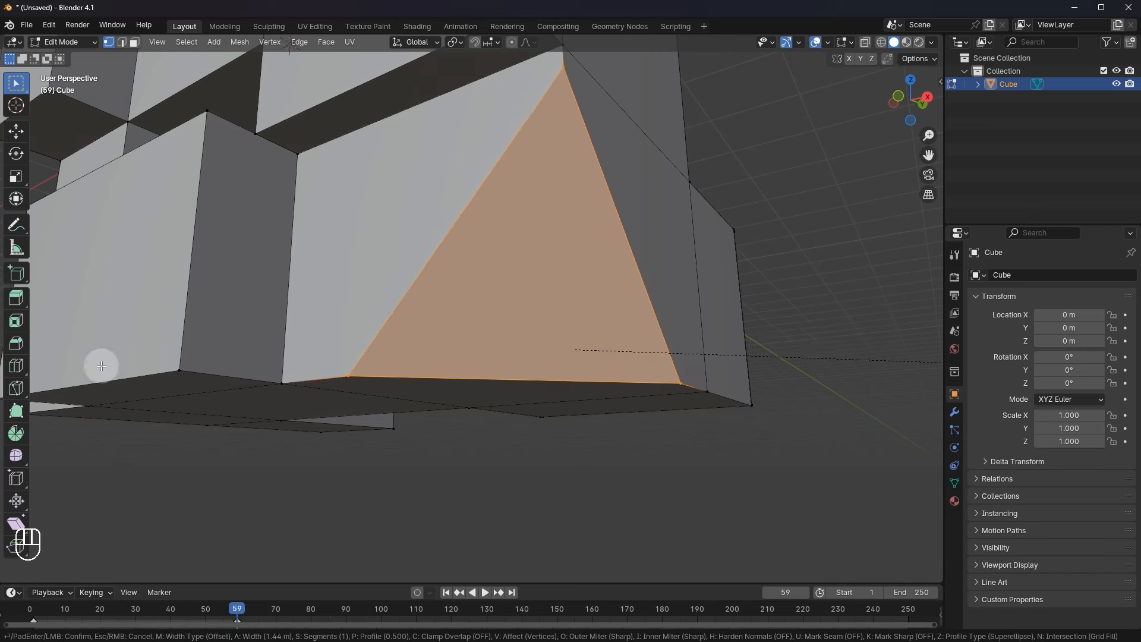
scroll(772, 304, "up", 9)
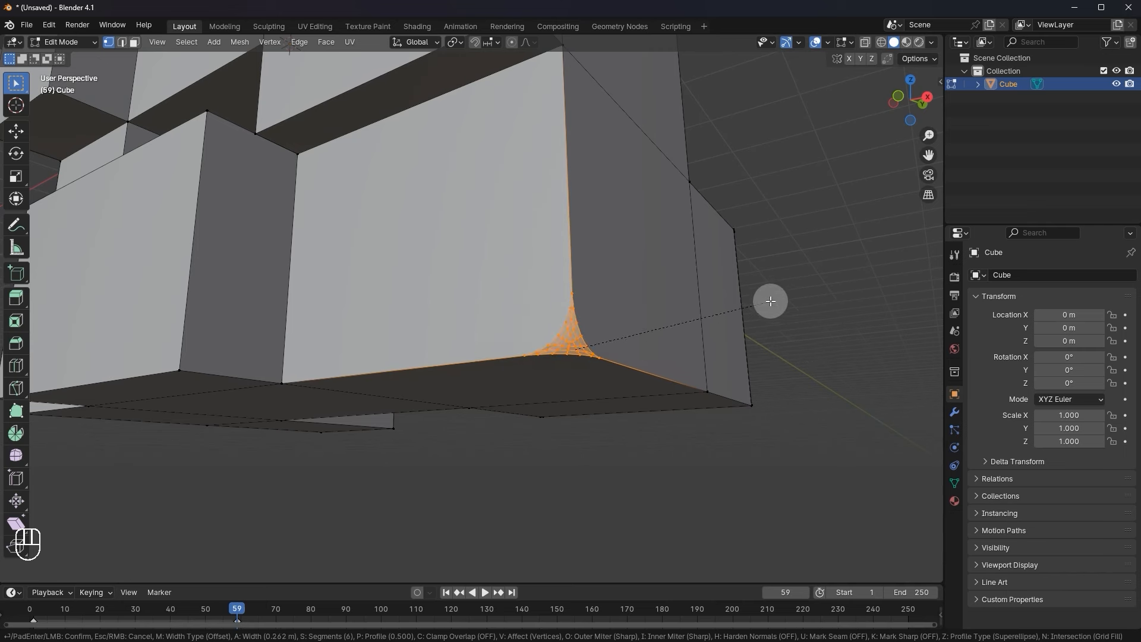
scroll(856, 313, "down", 2)
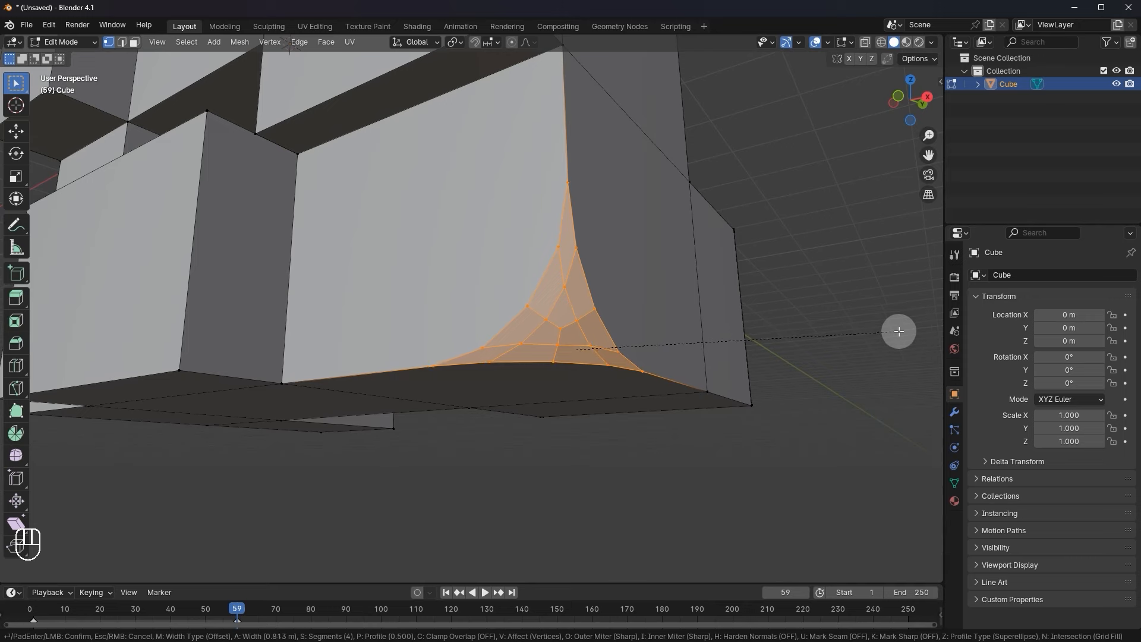
key("Tab")
middle_click_drag(898, 332, 547, 466)
middle_click_drag(565, 362, 509, 329, "shift")
left_click(501, 326)
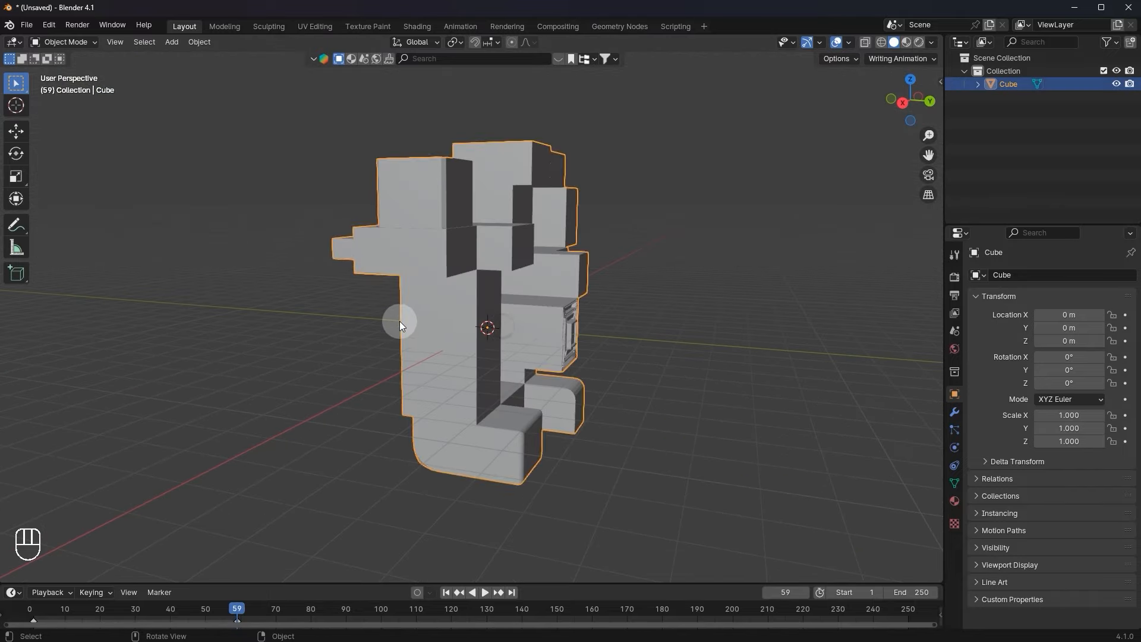
Return to Edit Mode and examine the rectangular block protruding from the model's side, especially its top and front faces.
key("Tab")
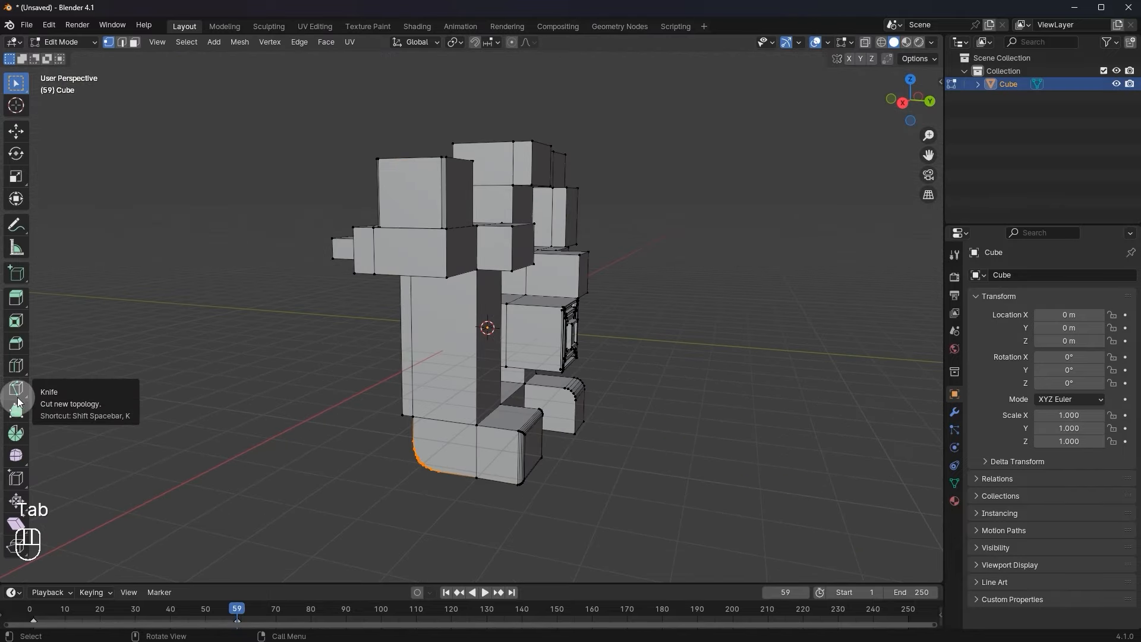
middle_click_drag(535, 301, 579, 350)
scroll(607, 286, "up", 4)
key("Tab")
key("Tab")
scroll(626, 240, "down", 4)
middle_click_drag(579, 350, 663, 360)
middle_click_drag(663, 360, 509, 306, "shift")
scroll(464, 289, "up", 2)
scroll(506, 321, "up", 1)
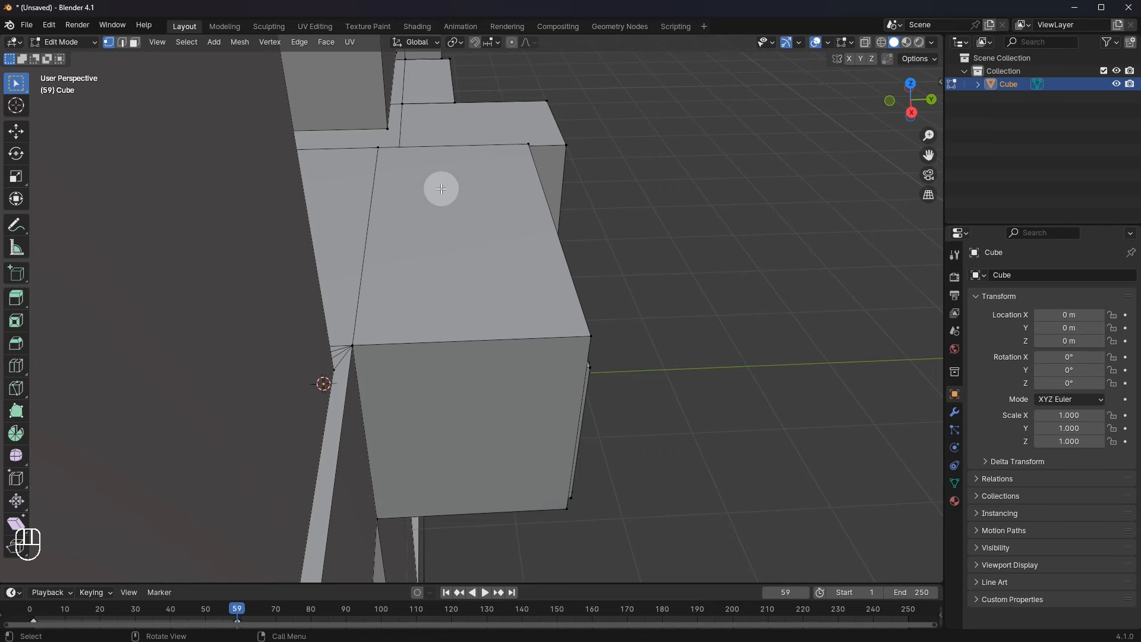
middle_click_drag(441, 189, 303, 382)
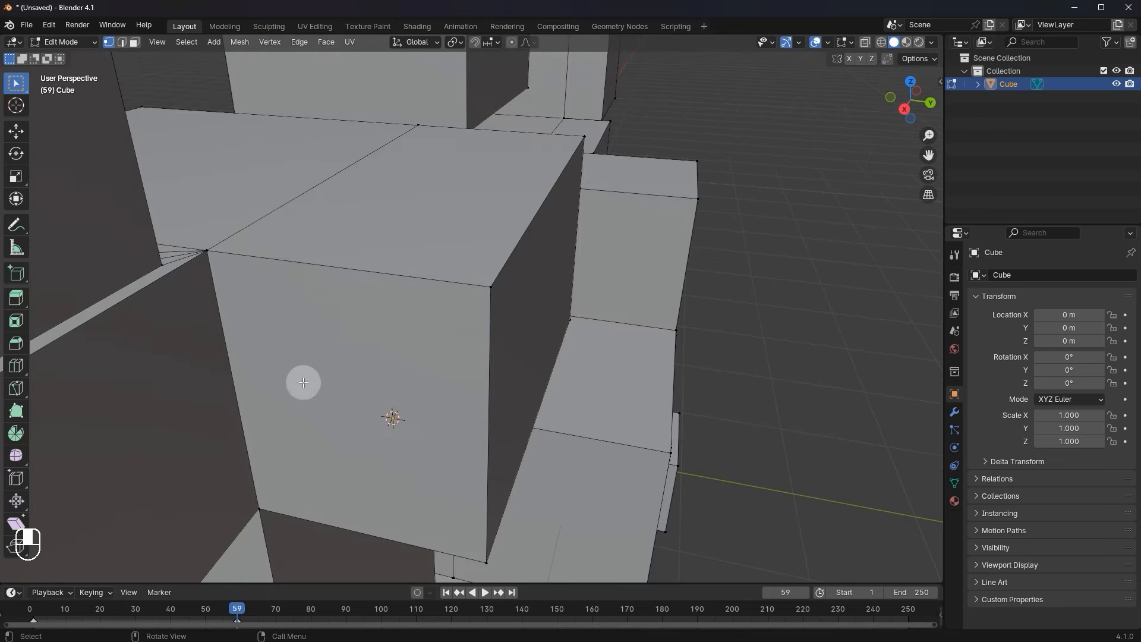
middle_click_drag(290, 426, 432, 222)
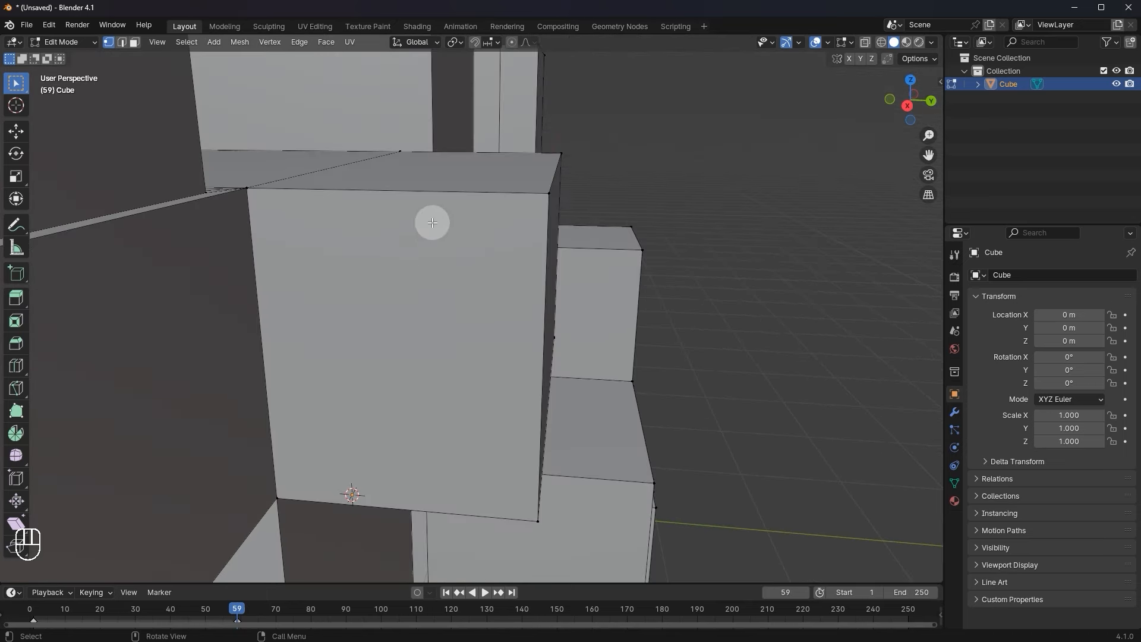
middle_click_drag(437, 339, 485, 143)
scroll(451, 394, "up", 1)
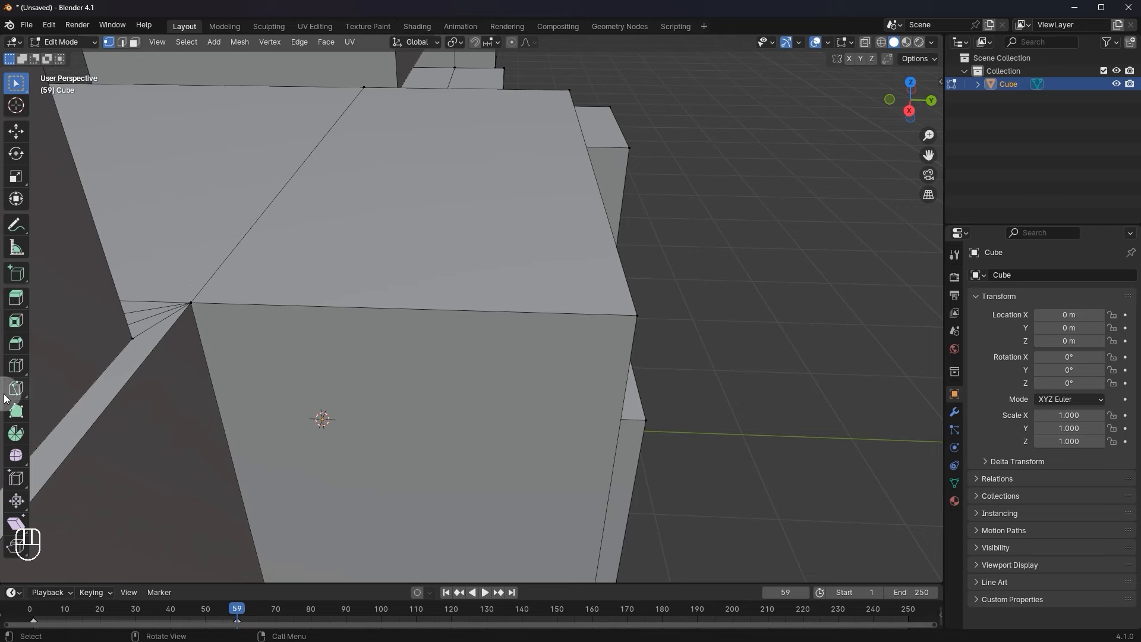
left_click(16, 365)
scroll(527, 329, "down", 3)
middle_click_drag(527, 328, 307, 365)
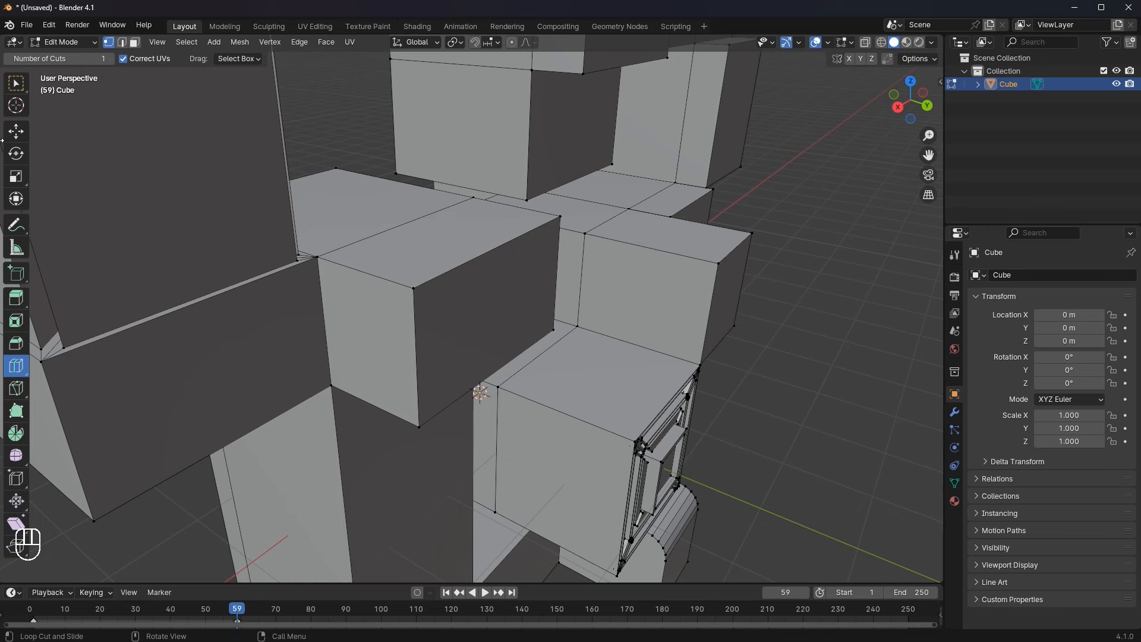
key("w")
key("ctrl+r")
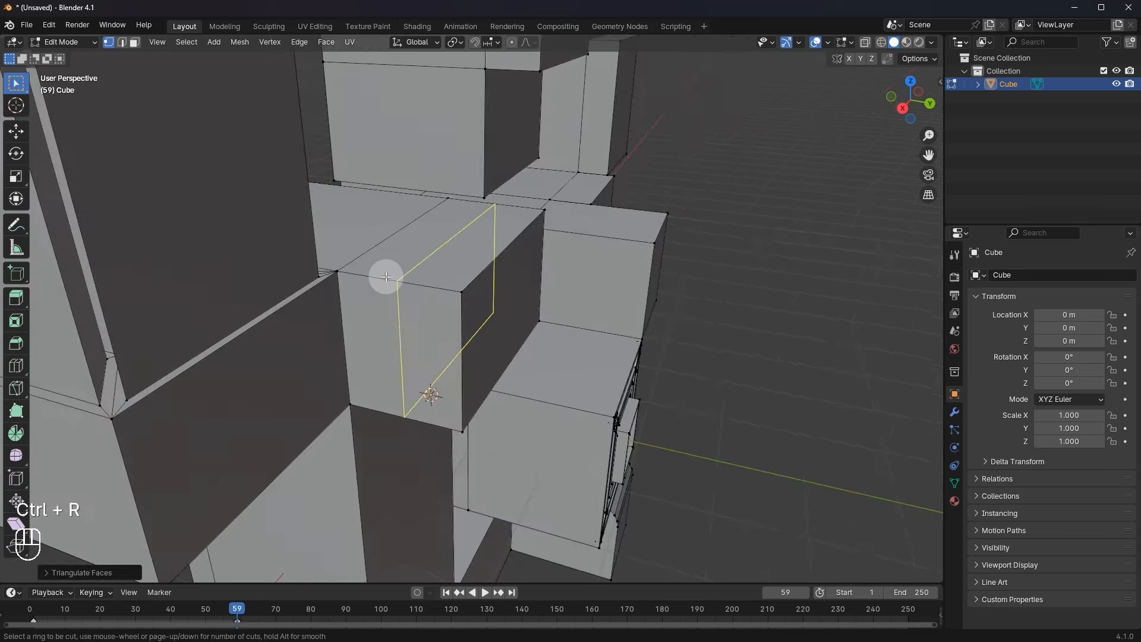
key("ctrl+r")
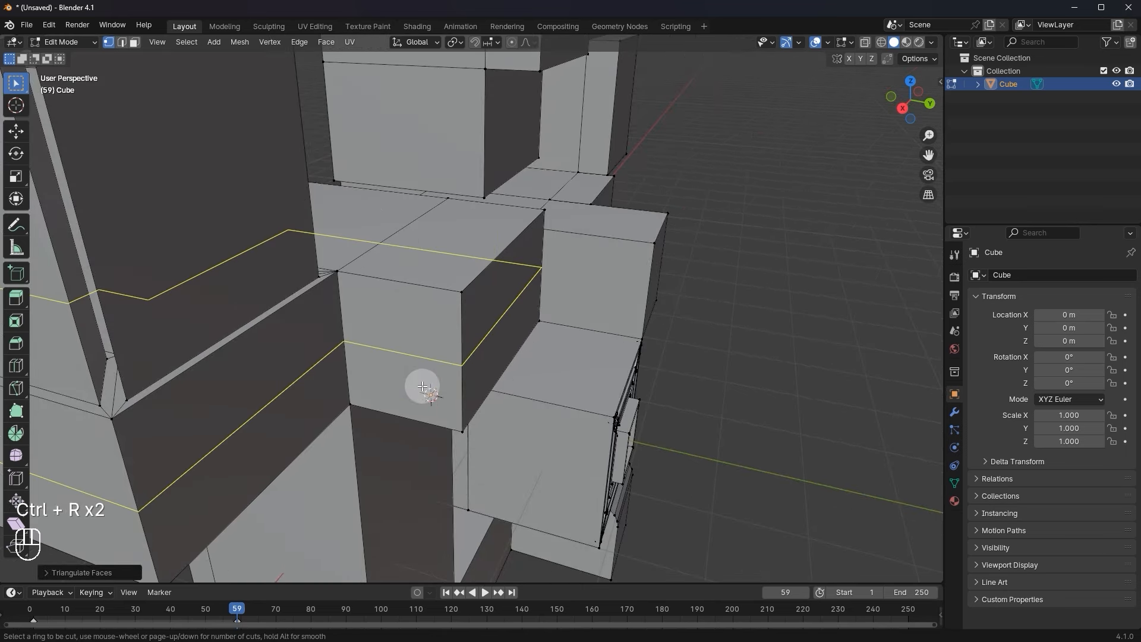
right_click(303, 427)
scroll(328, 301, "down", 4)
key("ctrl+r")
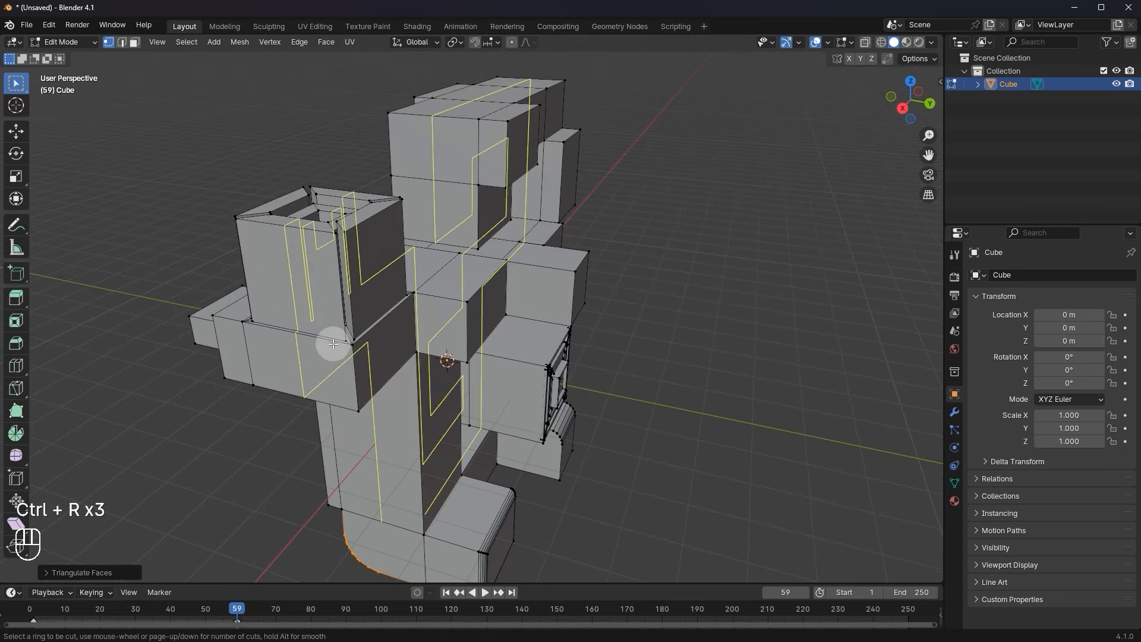
right_click(437, 221)
scroll(479, 301, "up", 8)
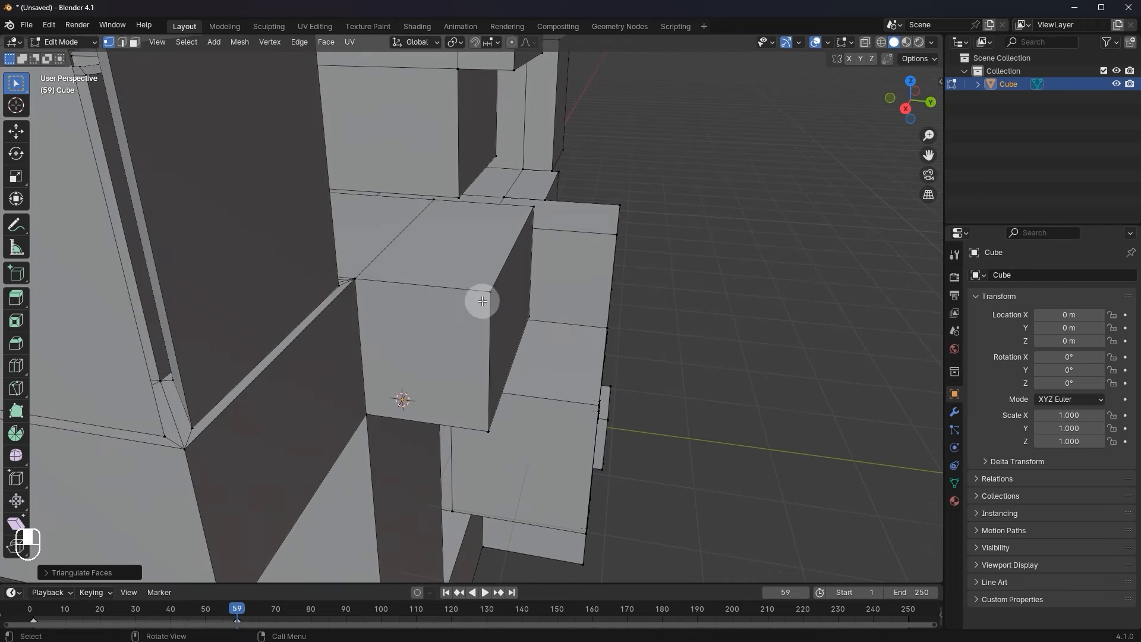
Add a single centred loop cut running across the top and down the front of the protruding side block.
key("ctrl+r")
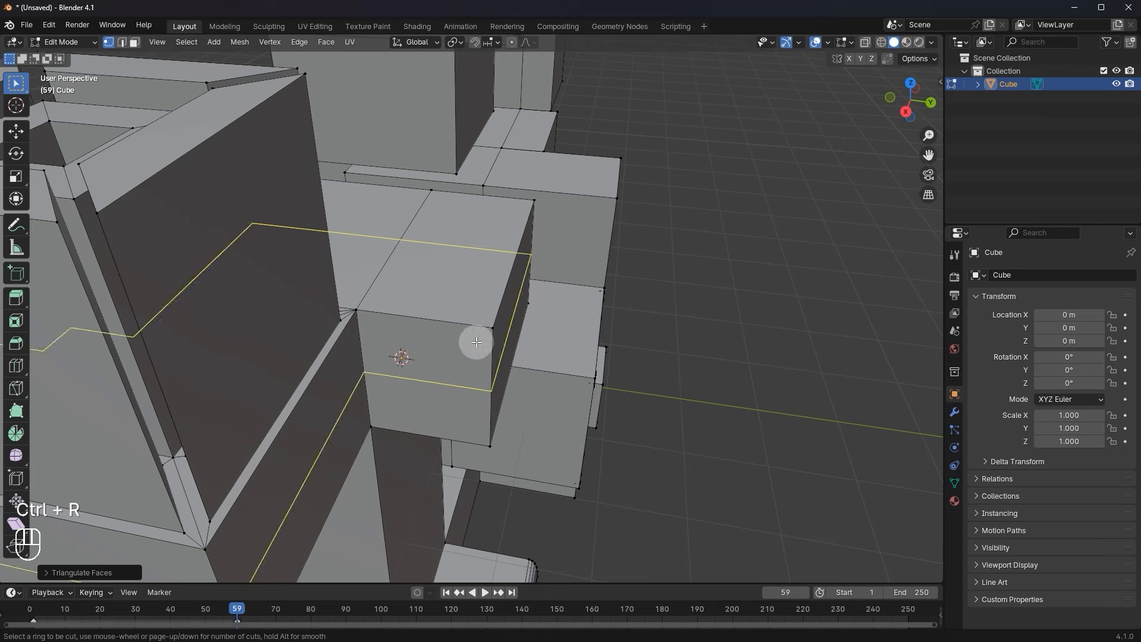
left_click(407, 309)
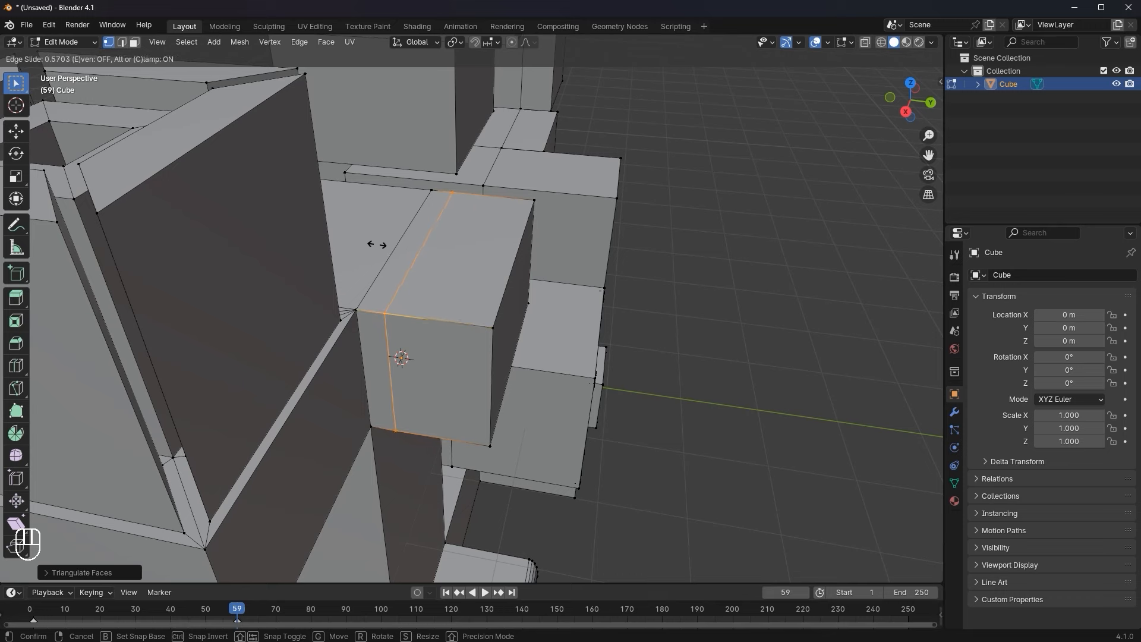
right_click(377, 243)
scroll(396, 305, "up", 5)
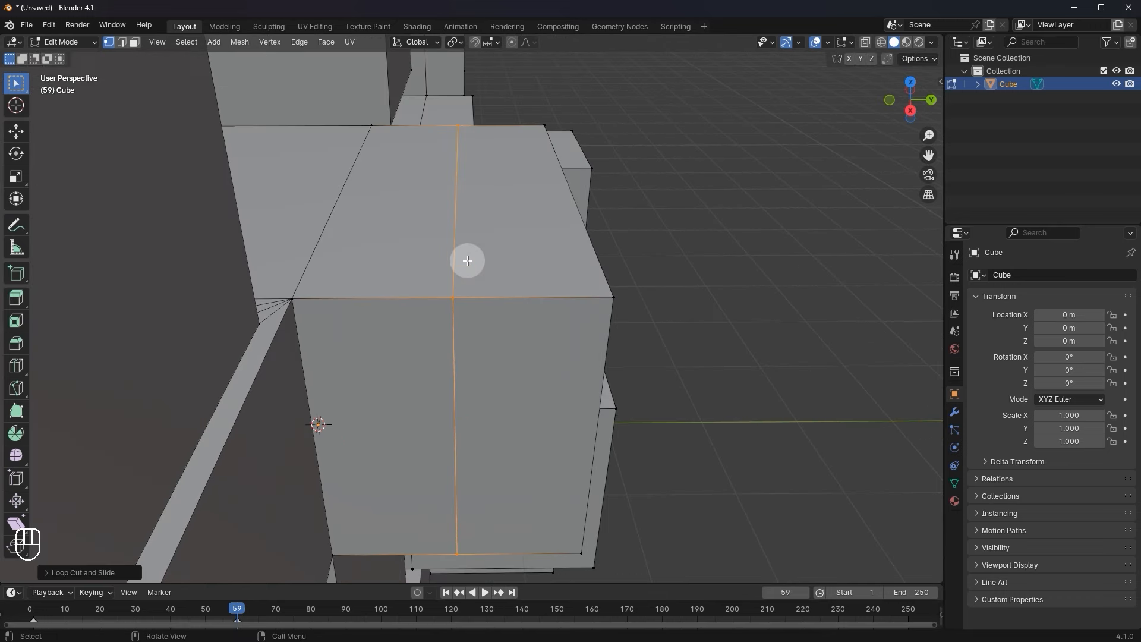
scroll(386, 311, "down", 3)
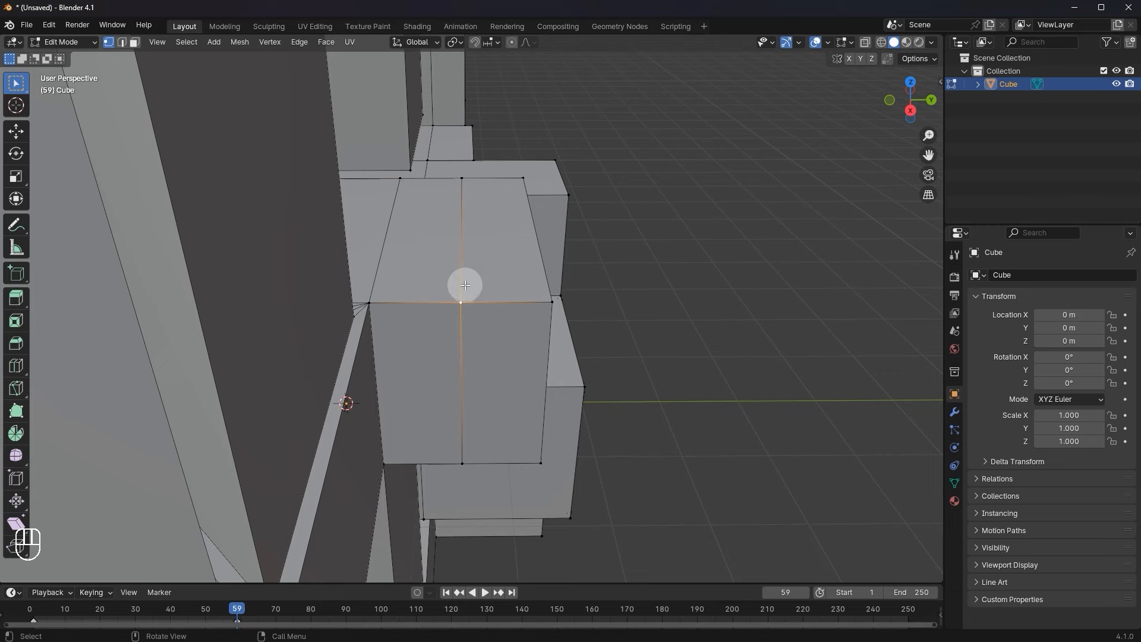
middle_click_drag(465, 285, 462, 277)
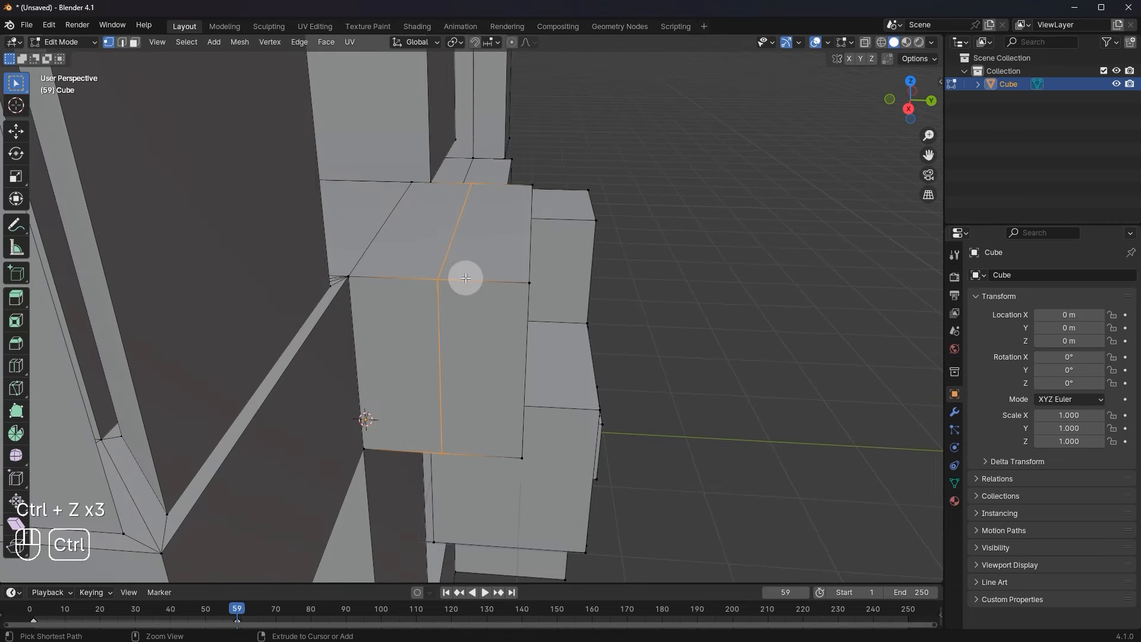
key("g")
right_click(430, 260)
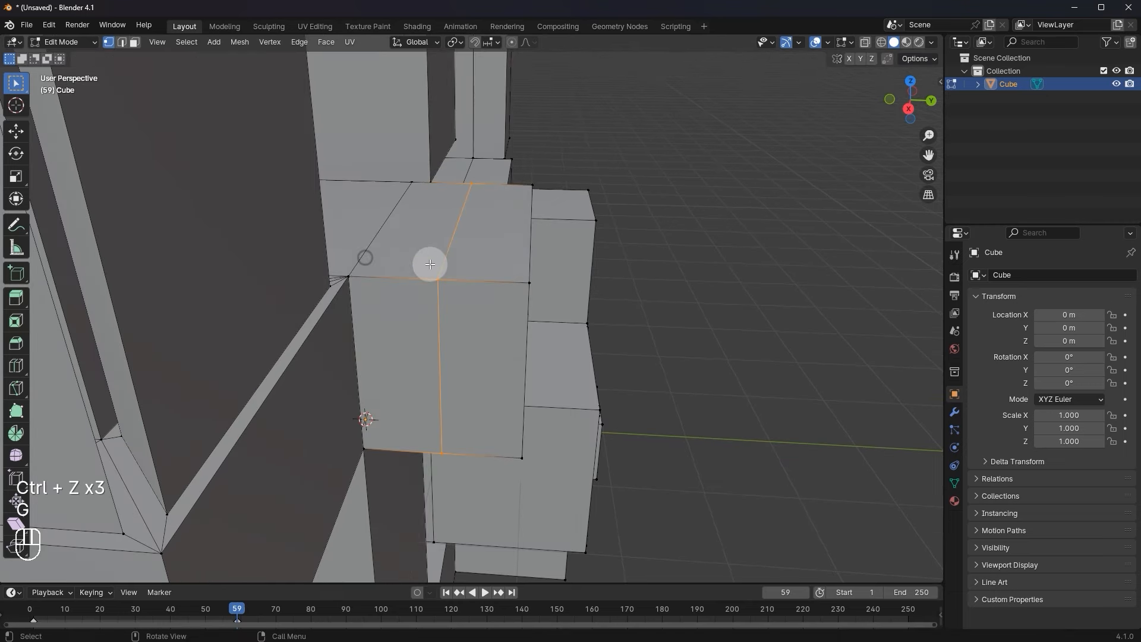
scroll(439, 265, "up", 3)
key("ctrl+b")
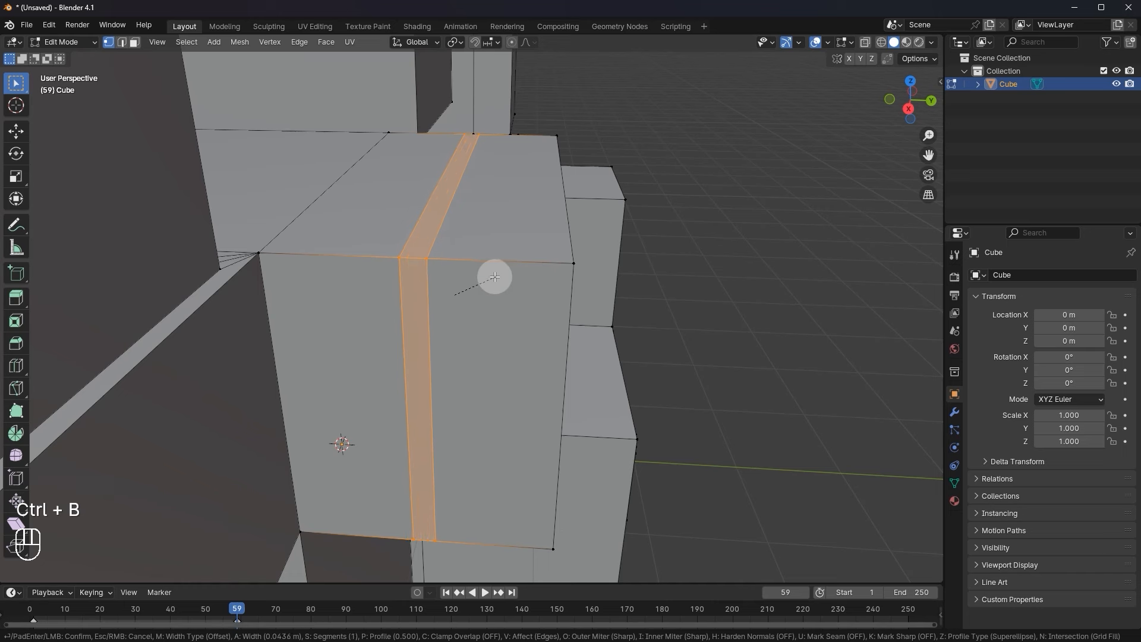
right_click(489, 275)
scroll(455, 251, "down", 2)
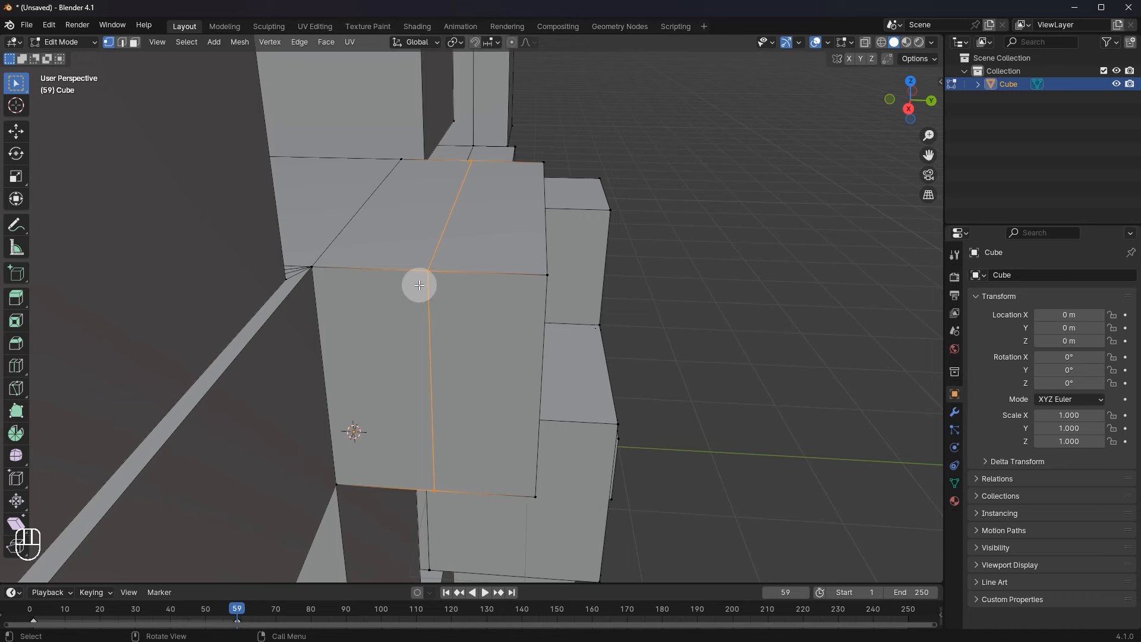
Bevel the side block's centre edge loop into a narrow strip about 0.015 m wide with one segment.
middle_click_drag(441, 287, 473, 259)
key("ctrl+b")
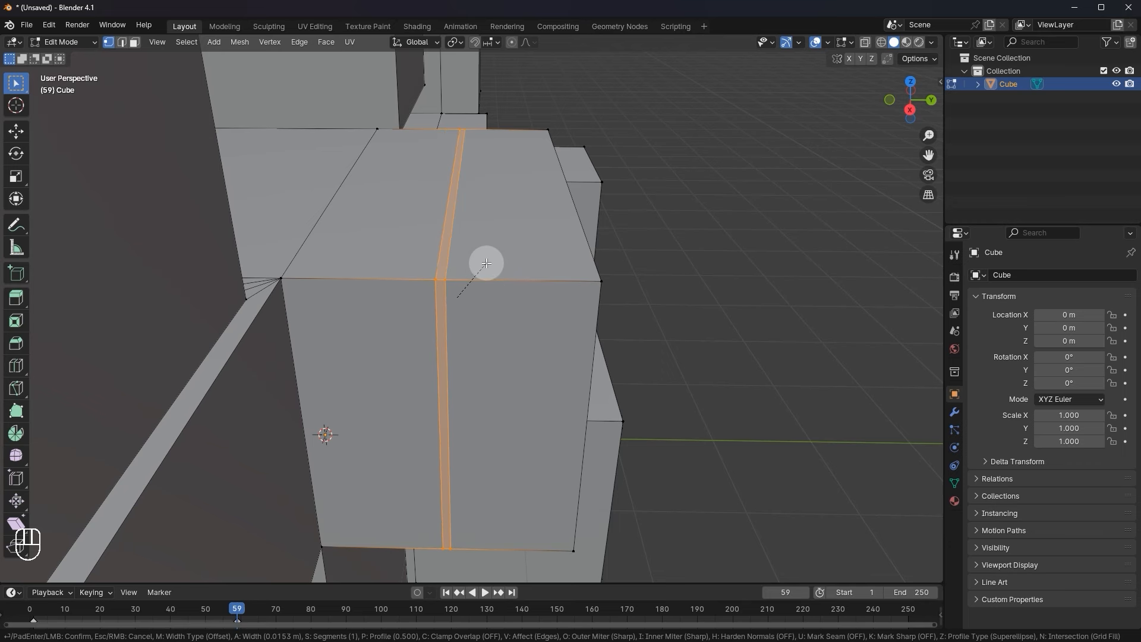
left_click(486, 263)
scroll(573, 237, "up", 4)
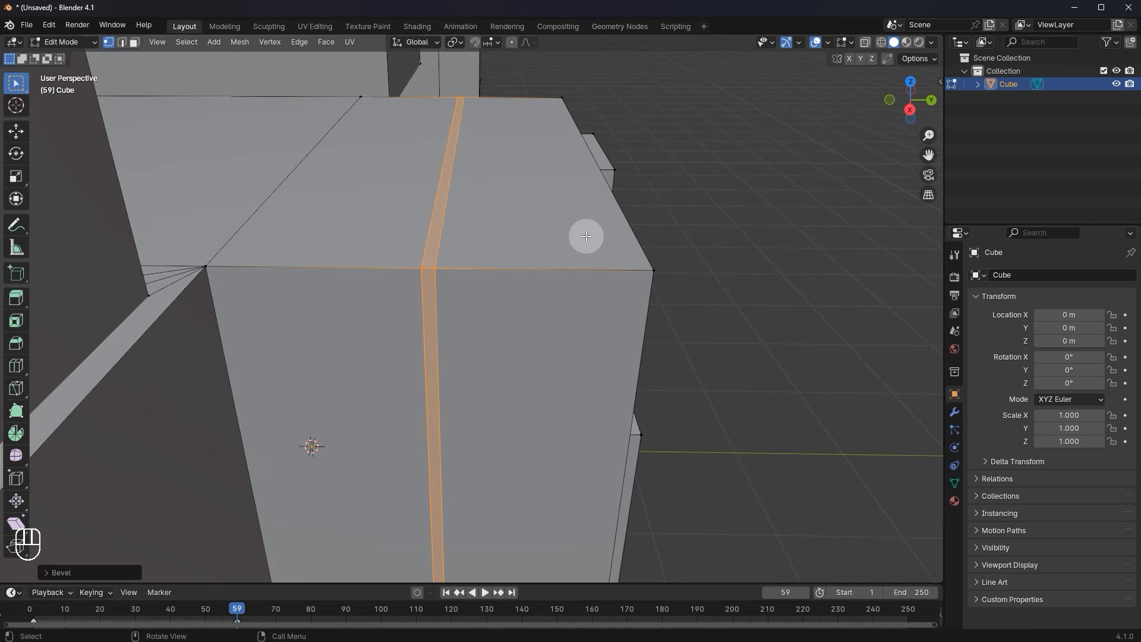
Extrude the narrow strip and scale it to about 0.93 to form a recessed groove around the side block.
key("e")
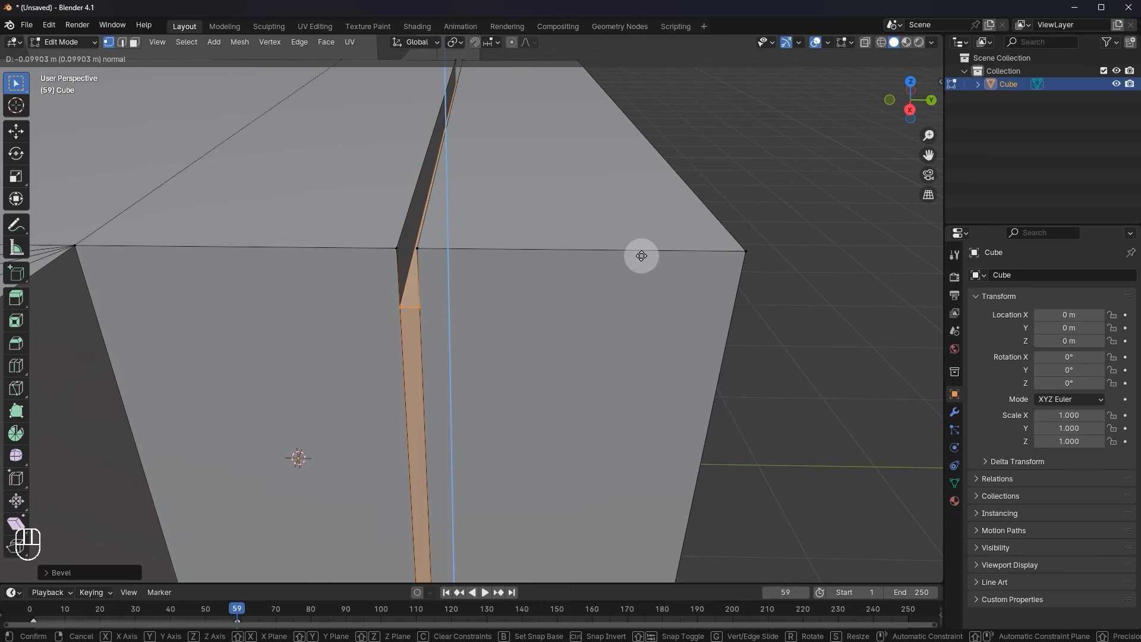
left_click(624, 227)
key("s")
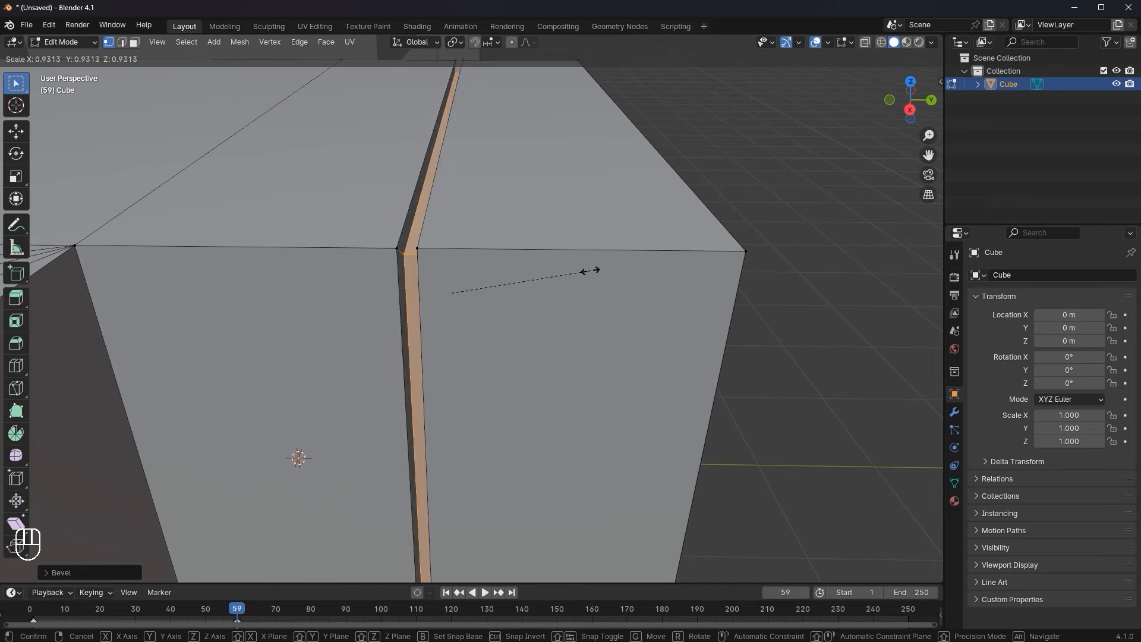
left_click(591, 271)
scroll(588, 269, "down", 5)
middle_click_drag(585, 267, 556, 260)
key("3")
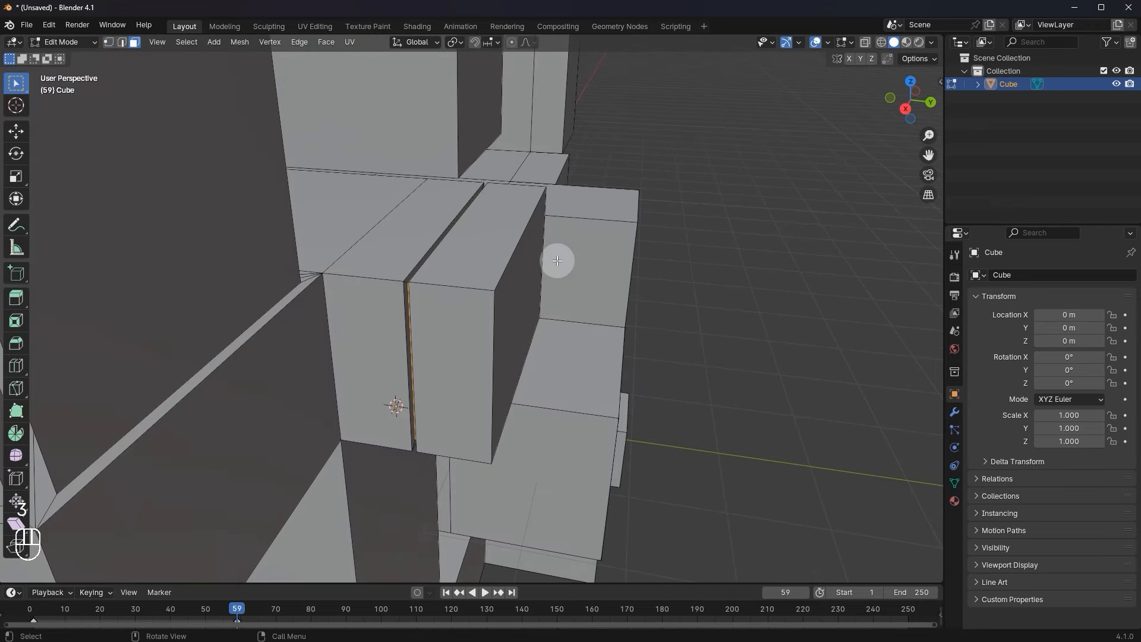
scroll(566, 259, "down", 3)
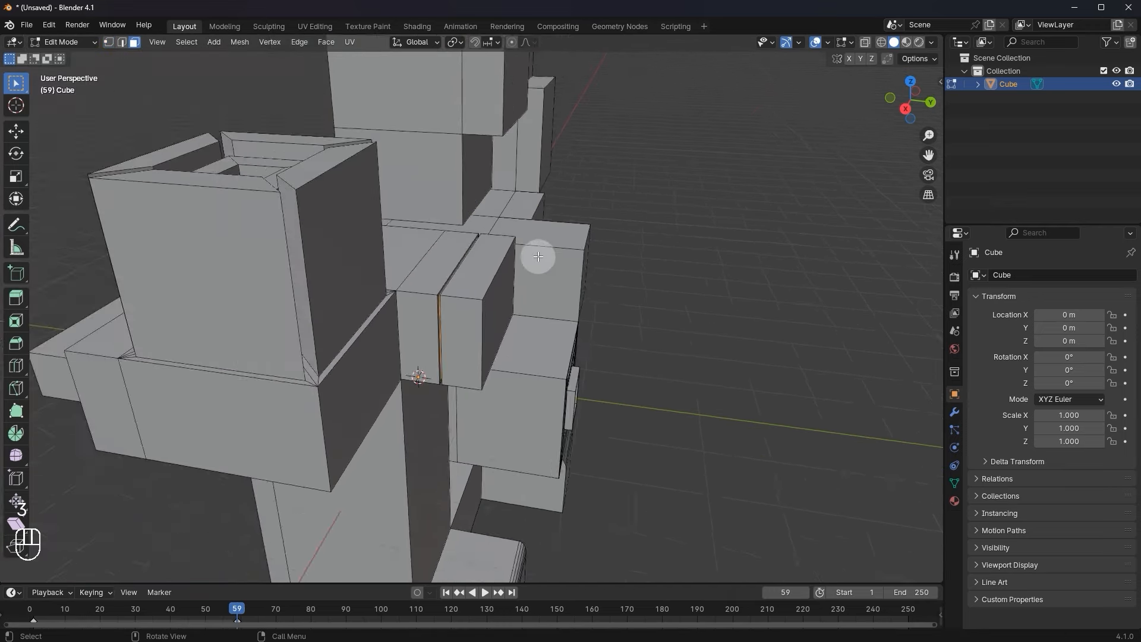
key("Tab")
scroll(513, 269, "up", 5)
key("Tab")
Add four evenly spaced loop cuts around the outer half of the side block, beyond the existing groove.
middle_click_drag(498, 255, 519, 301)
scroll(521, 301, "up", 2)
key("ctrl+r")
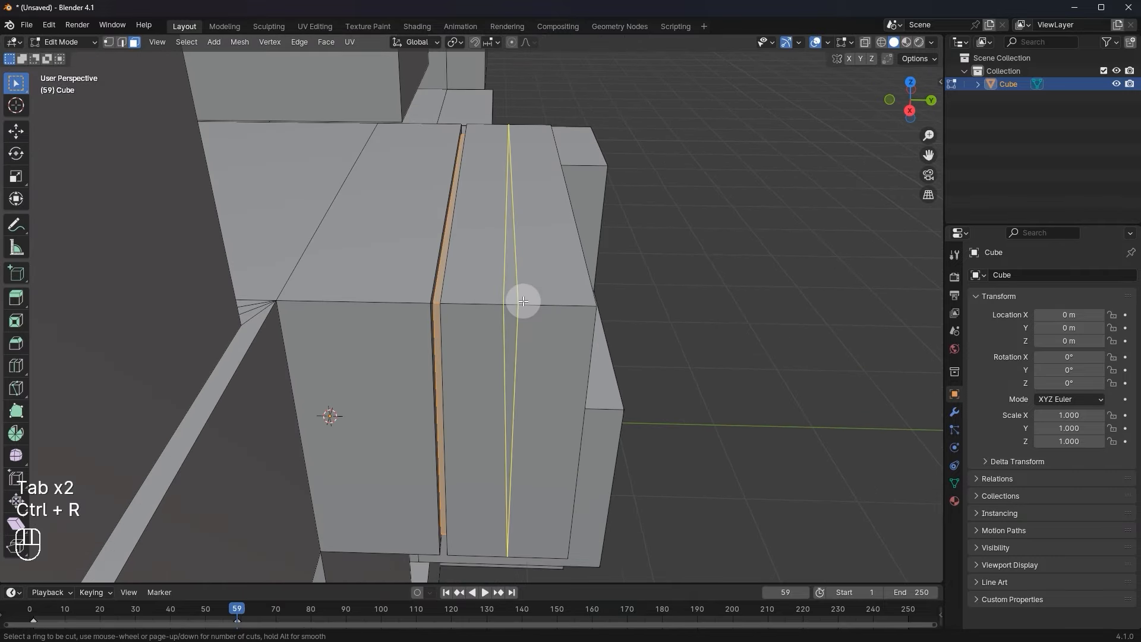
scroll(523, 301, "up", 4)
scroll(523, 301, "down", 3)
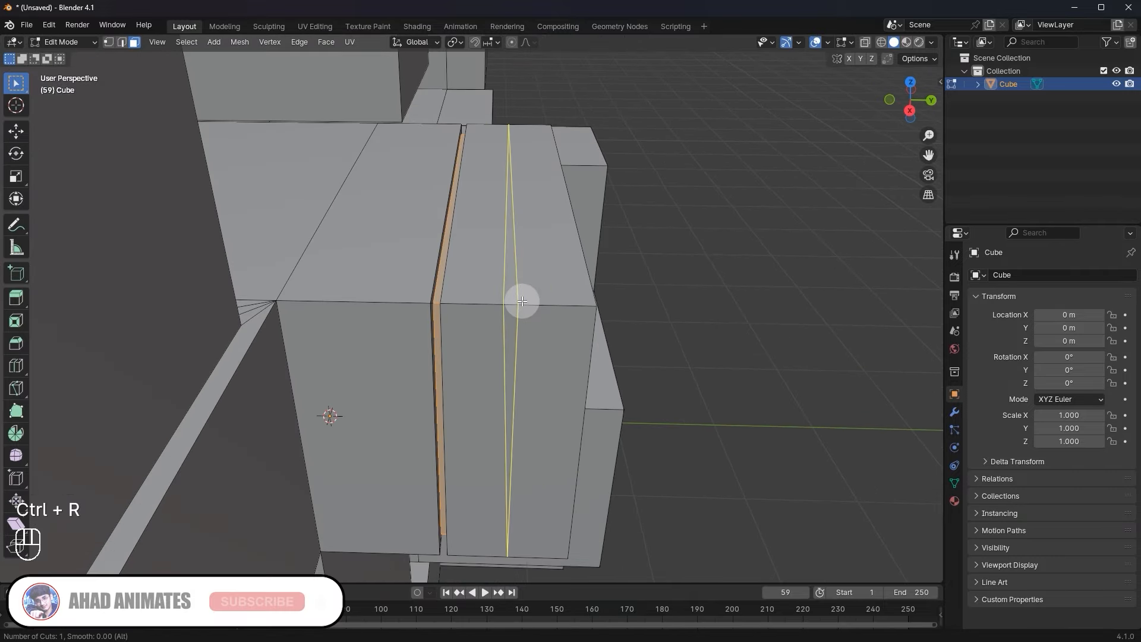
scroll(521, 301, "up", 5)
scroll(522, 302, "down", 5)
scroll(334, 435, "up", 4)
scroll(529, 313, "down", 5)
scroll(542, 290, "up", 3)
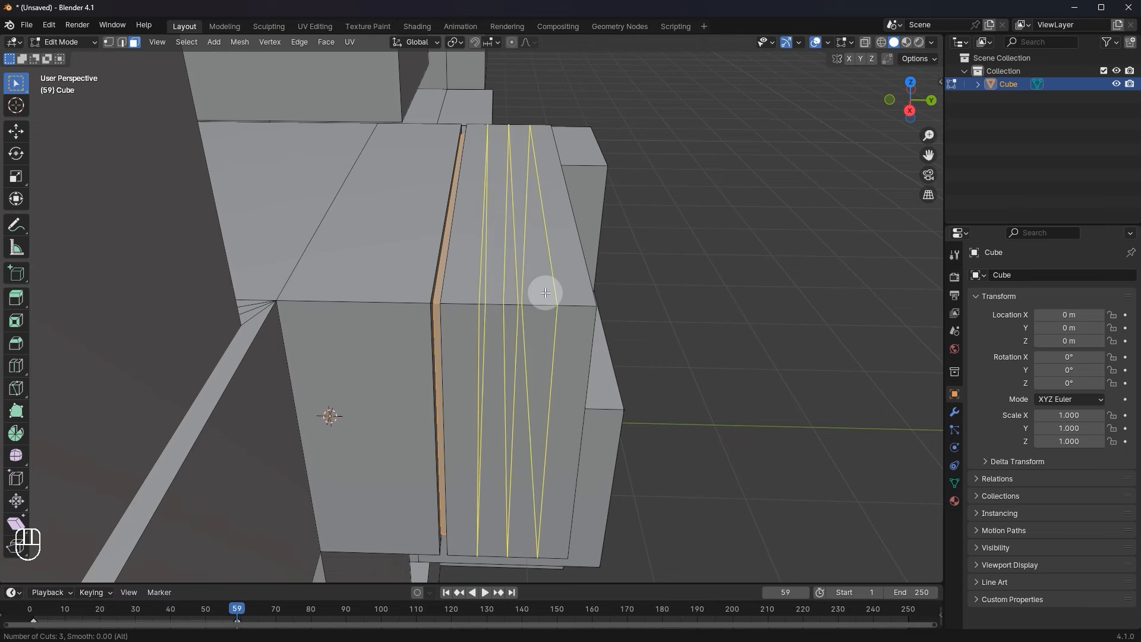
left_click(545, 293)
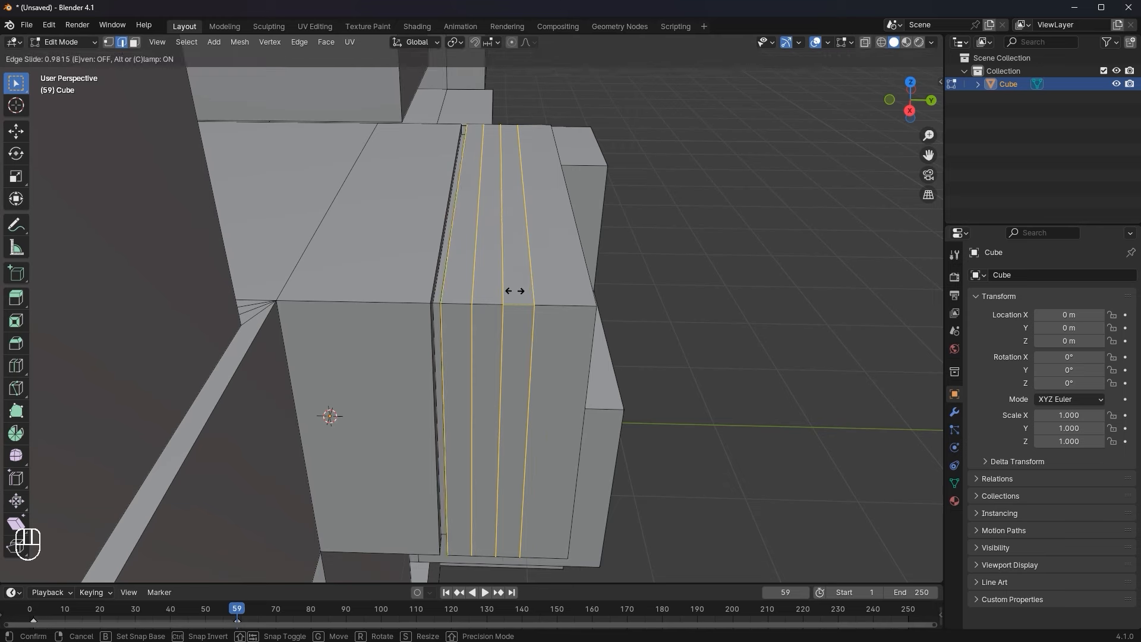
left_click(514, 211)
Bevel the four new edge loops into narrow strips about 0.015 m wide with one segment.
scroll(665, 258, "up", 3)
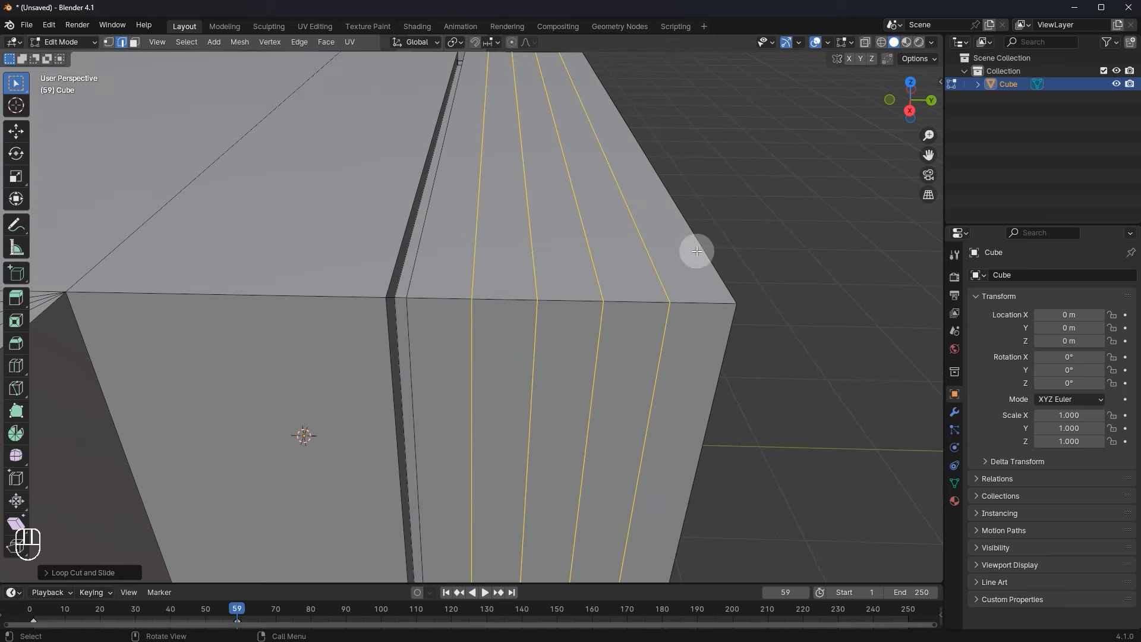
key("ctrl+b")
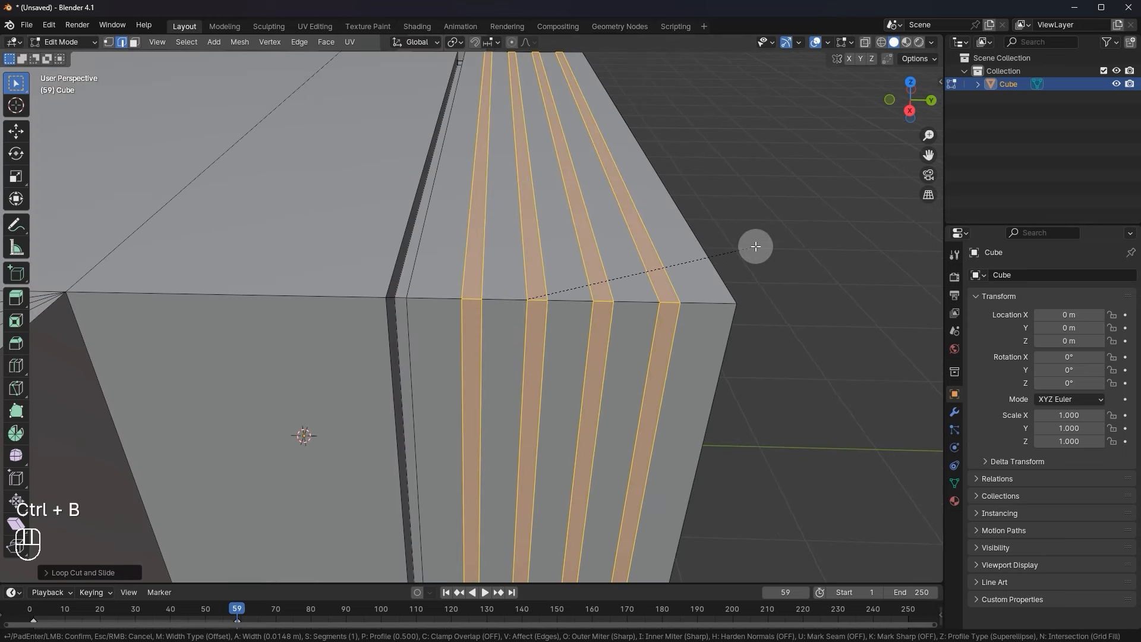
left_click(756, 246)
Extrude the four strips in place and scale them down slightly to form recessed grooves around the side block.
key("e")
right_click(755, 246)
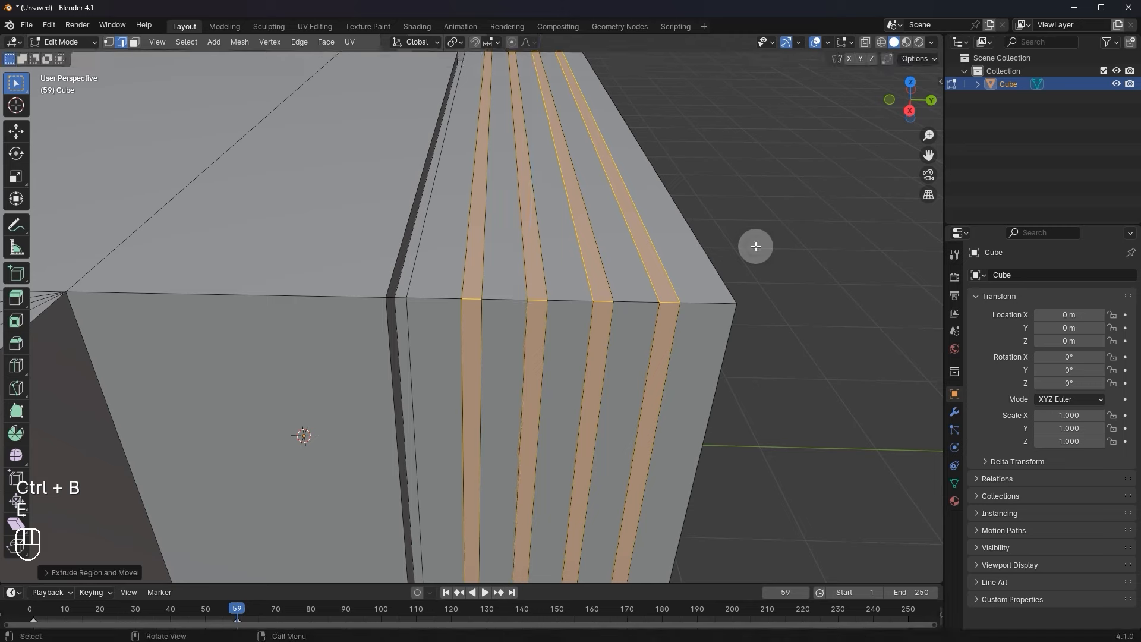
key("s")
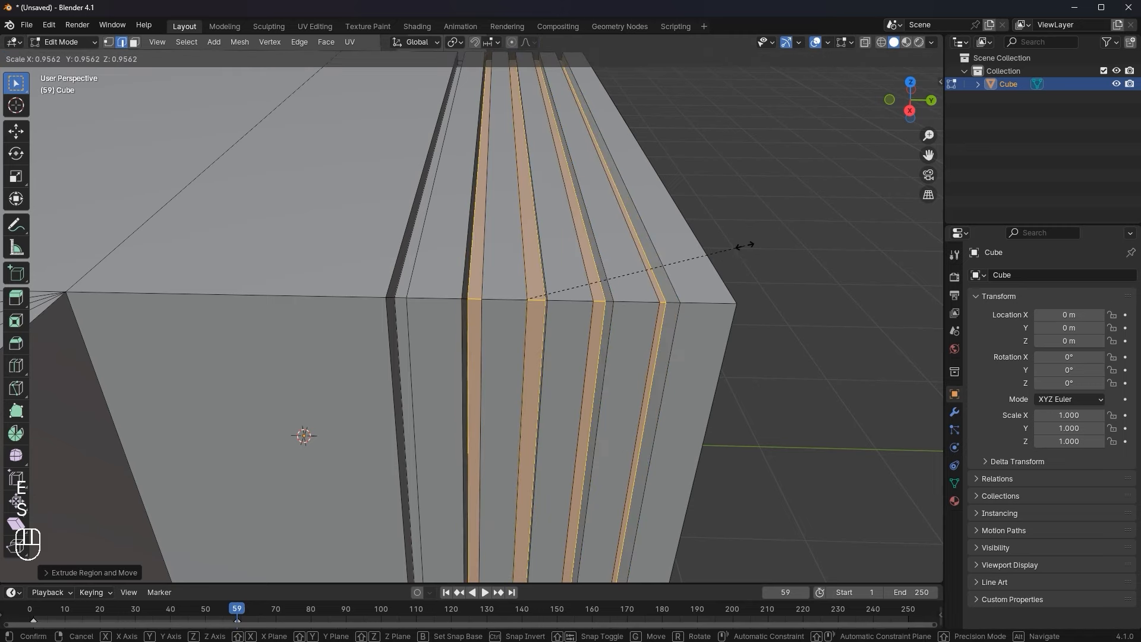
left_click(763, 250)
key("Tab")
middle_click_drag(757, 252, 723, 234)
key("Tab")
scroll(690, 204, "up", 3)
key("s")
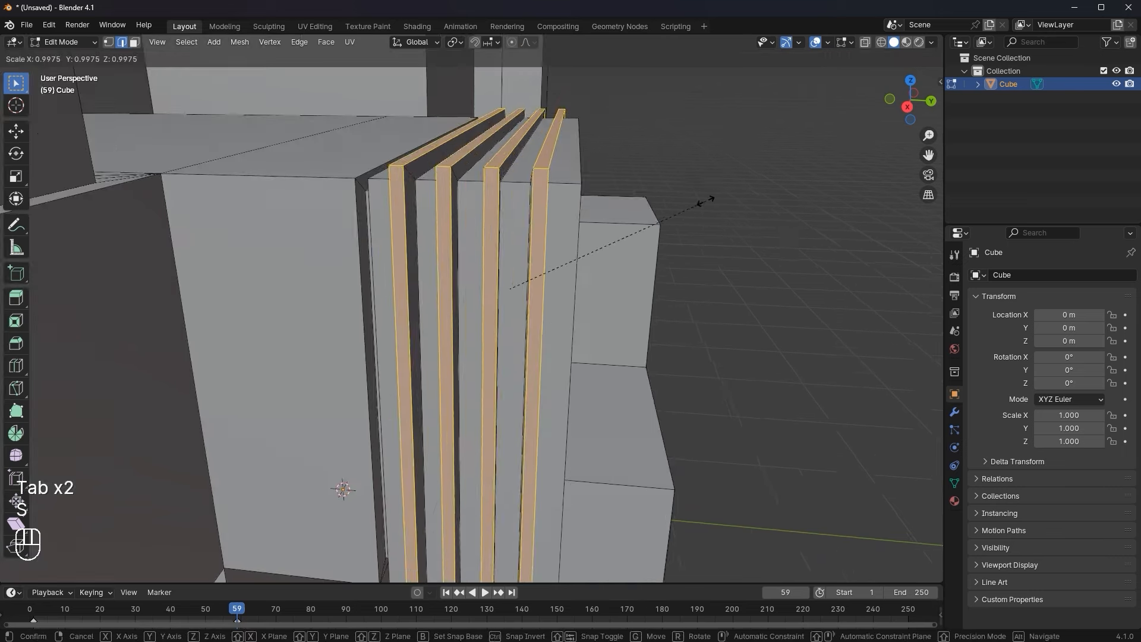
left_click(683, 199)
key("Tab")
scroll(700, 203, "down", 6)
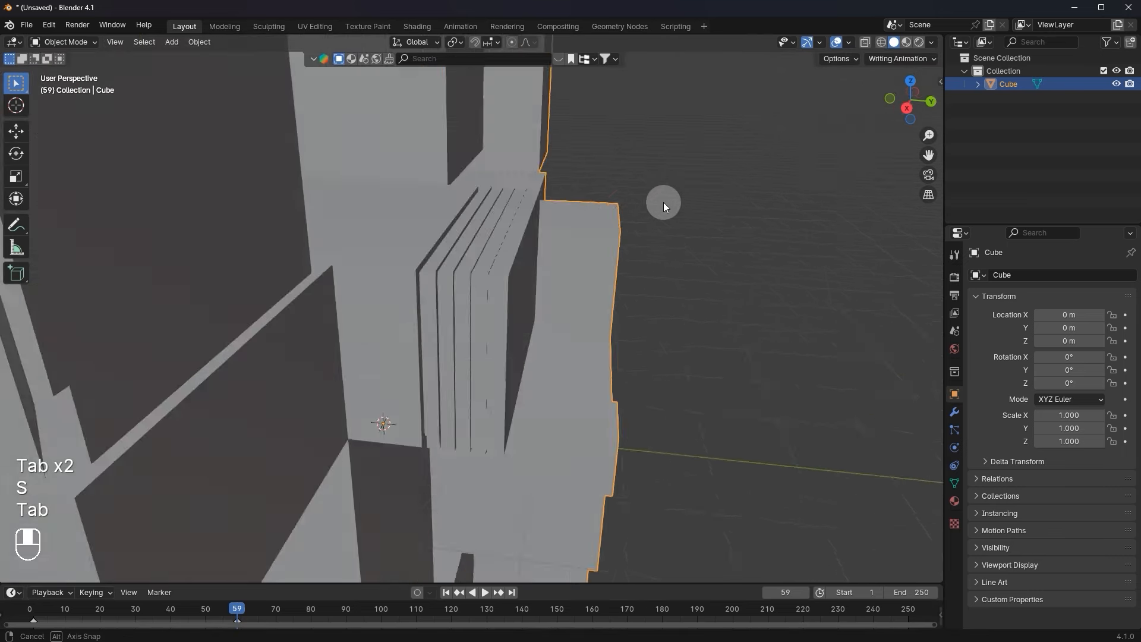
Inset the side block's outer end face and extrude the inner face inward to make a rectangular recess.
middle_click_drag(662, 202, 750, 273)
scroll(475, 284, "up", 8)
key("Tab")
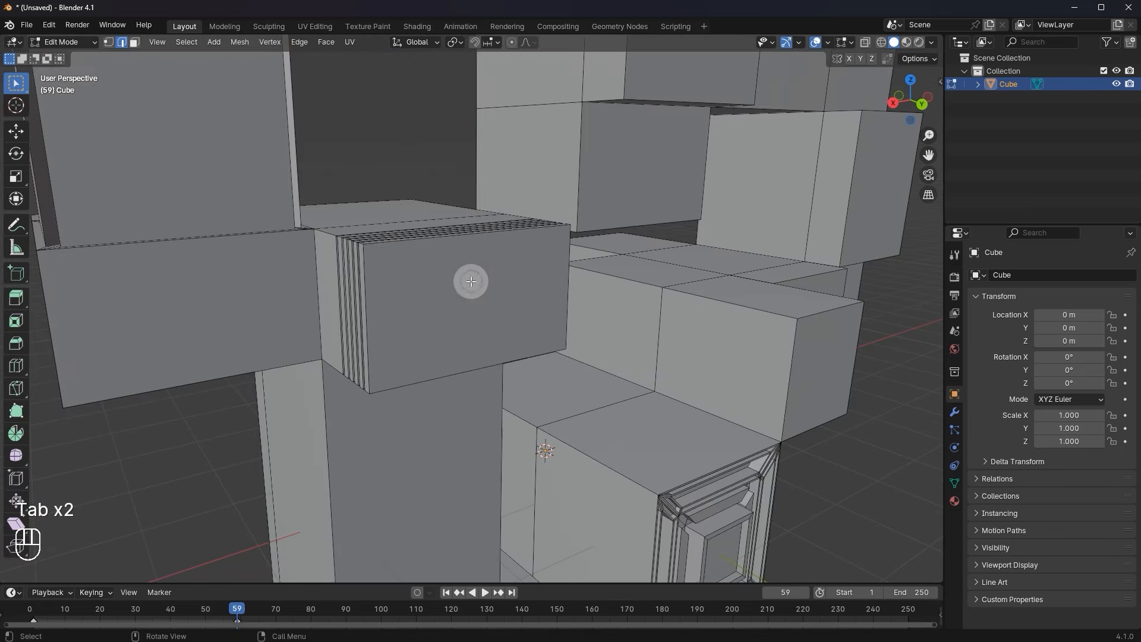
left_click(495, 259)
scroll(678, 204, "up", 2)
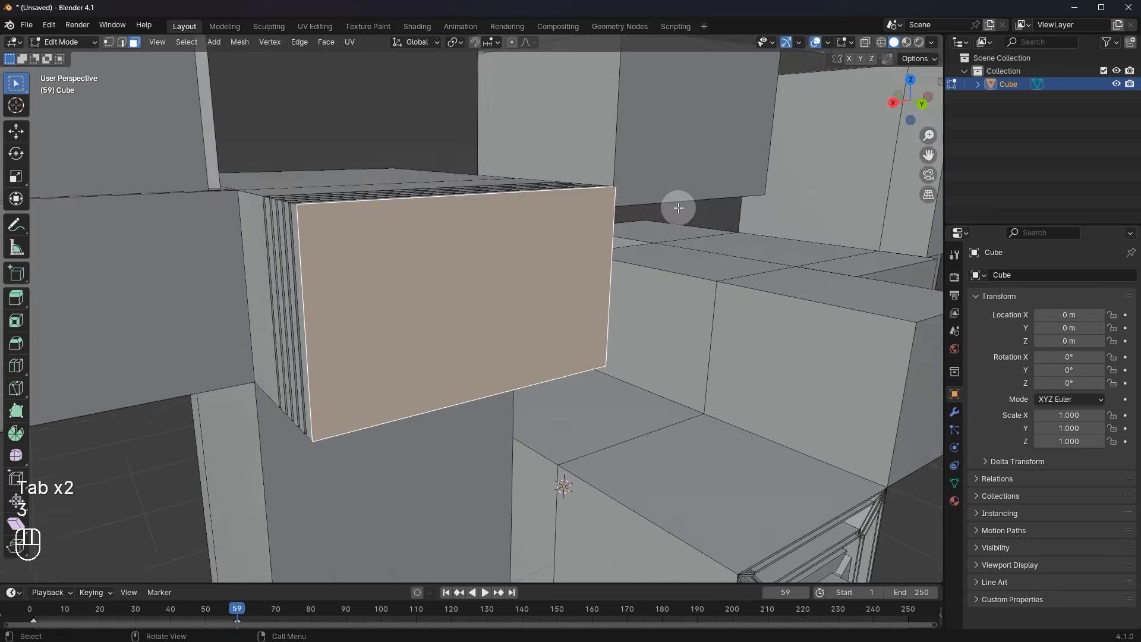
key("i")
left_click(648, 211)
middle_click_drag(647, 212, 380, 202)
key("e")
left_click(702, 247)
Select the four frame faces around the recess and inset them individually by about 0.05 m.
left_click(376, 201)
left_click(271, 227, "shift")
left_click(321, 435, "shift")
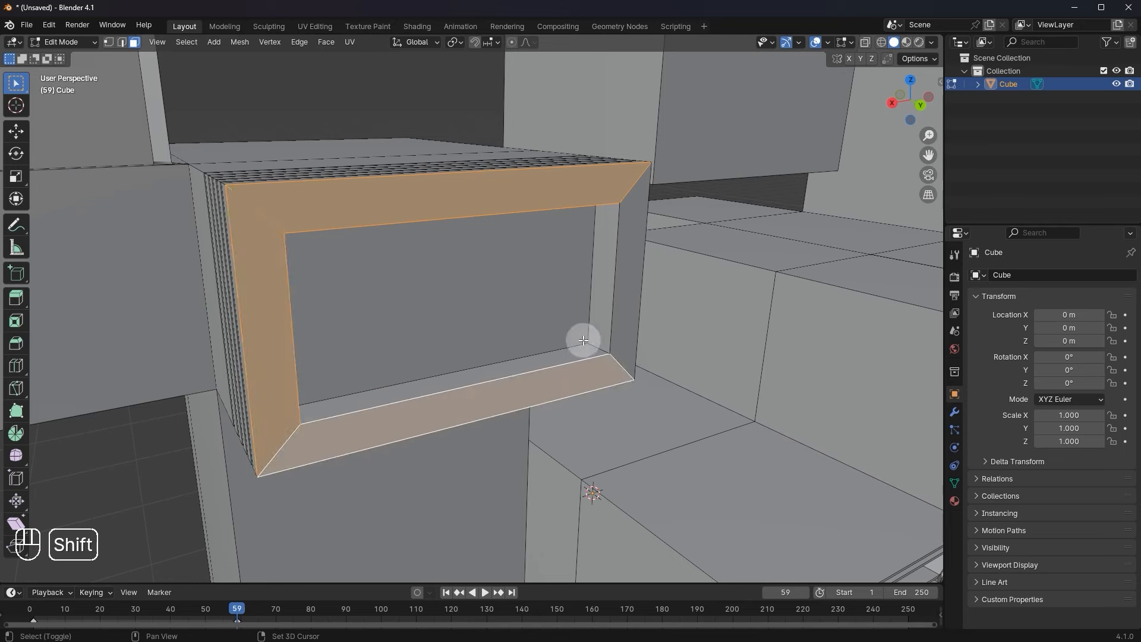
left_click(624, 330, "shift")
middle_click_drag(652, 232, 723, 237)
key("i")
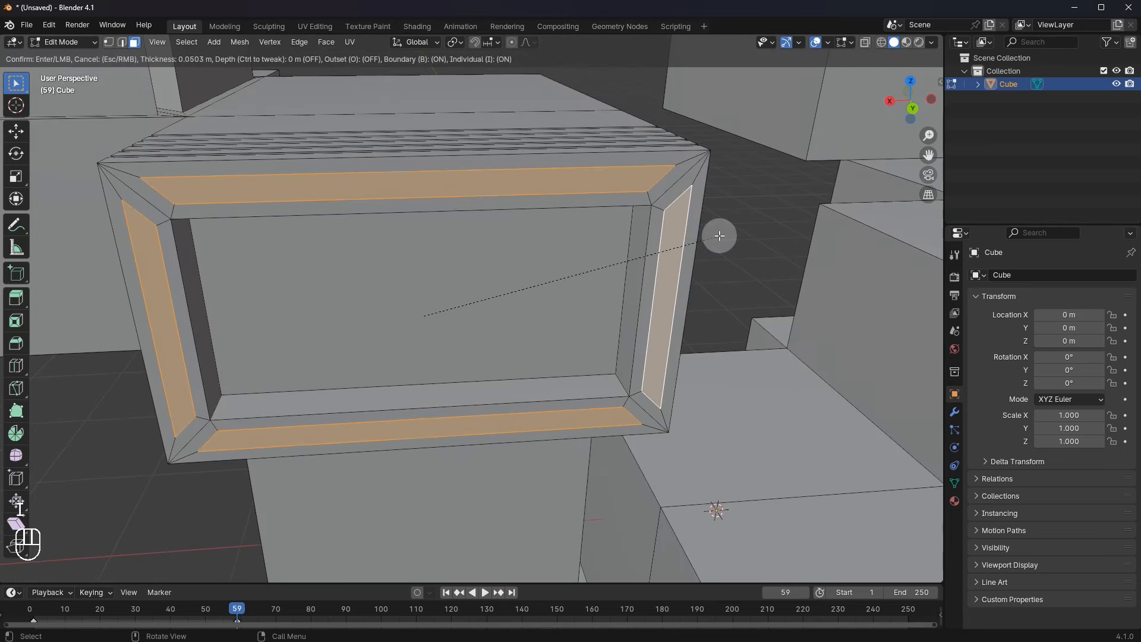
left_click(721, 235)
Extrude the four inset frame faces inward to form channels around the recess.
middle_click_drag(711, 234, 736, 237)
key("e")
left_click(711, 235)
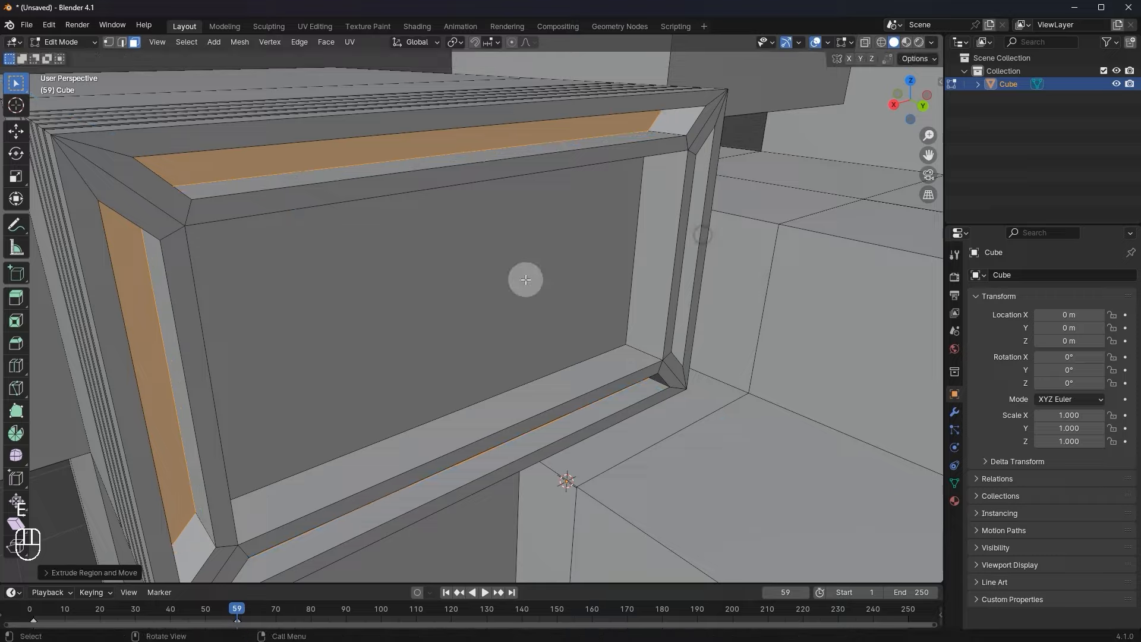
Bevel the vertical corner edge of the wide block beneath the open-topped box into a rounded corner with several segments.
scroll(522, 280, "down", 10)
key("2")
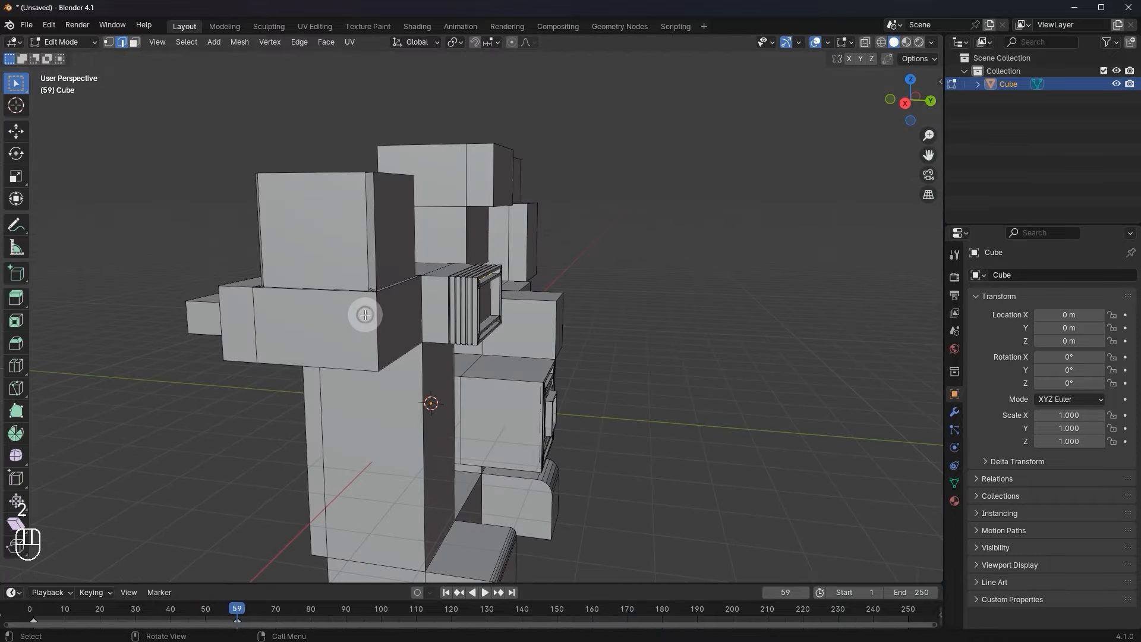
left_click(370, 308)
scroll(371, 308, "up", 3)
key("ctrl+b")
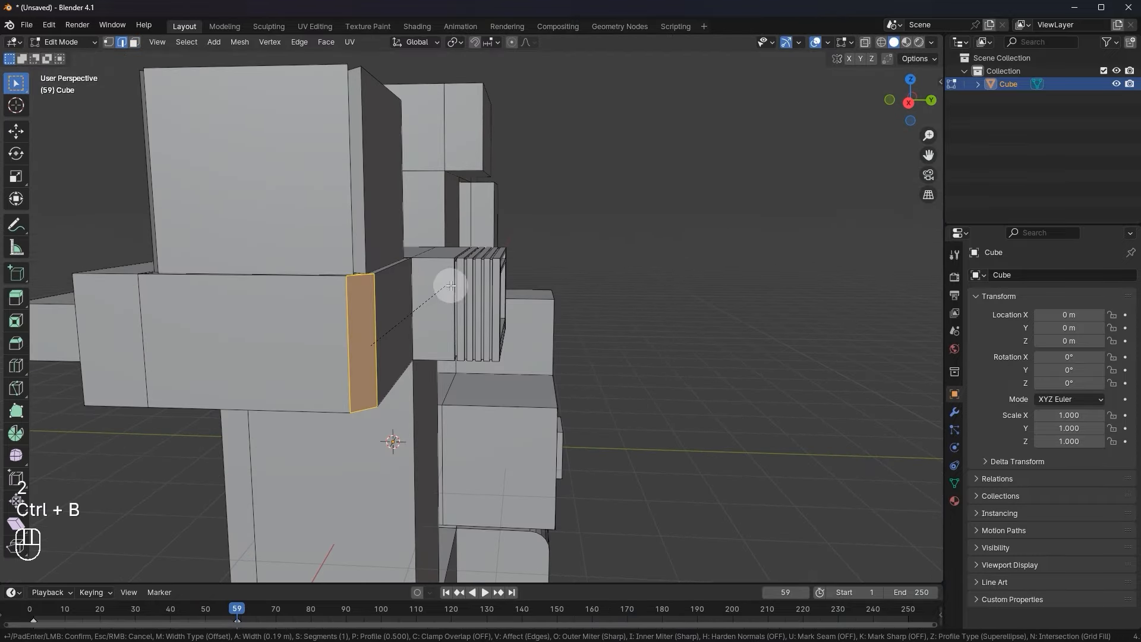
left_click(460, 289)
key("Tab")
middle_click_drag(458, 288, 735, 359)
scroll(463, 202, "down", 5)
scroll(665, 362, "down", 4)
middle_click_drag(611, 367, 482, 338)
scroll(482, 337, "up", 2)
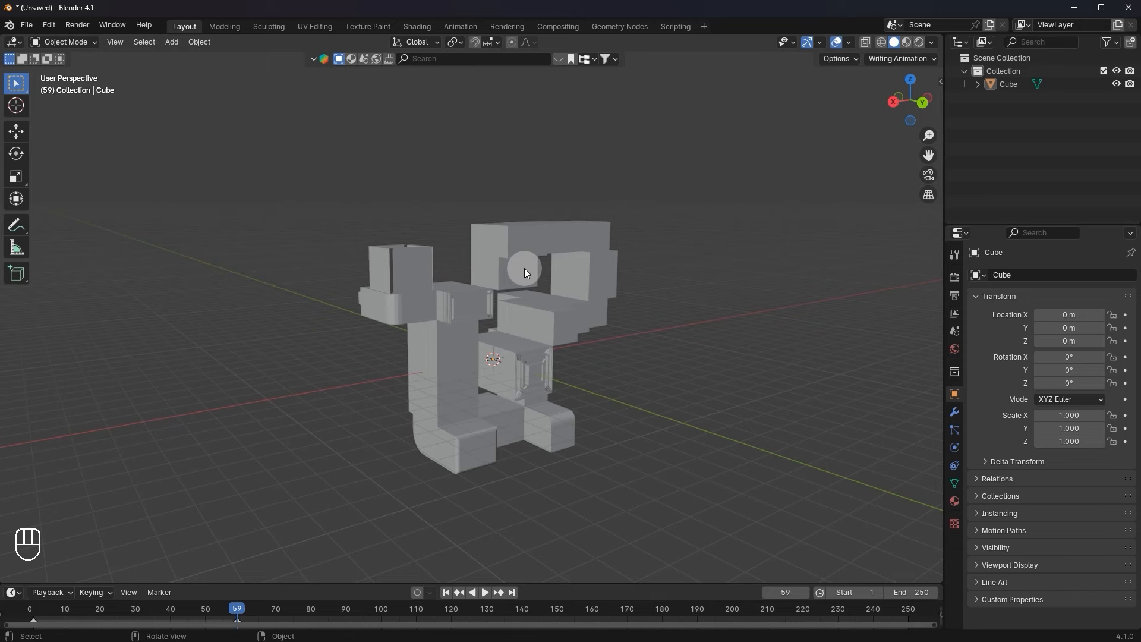
Select the large middle face on the model's back and look through the face context commands.
key("Tab")
middle_click_drag(558, 274, 570, 364)
scroll(575, 359, "up", 2)
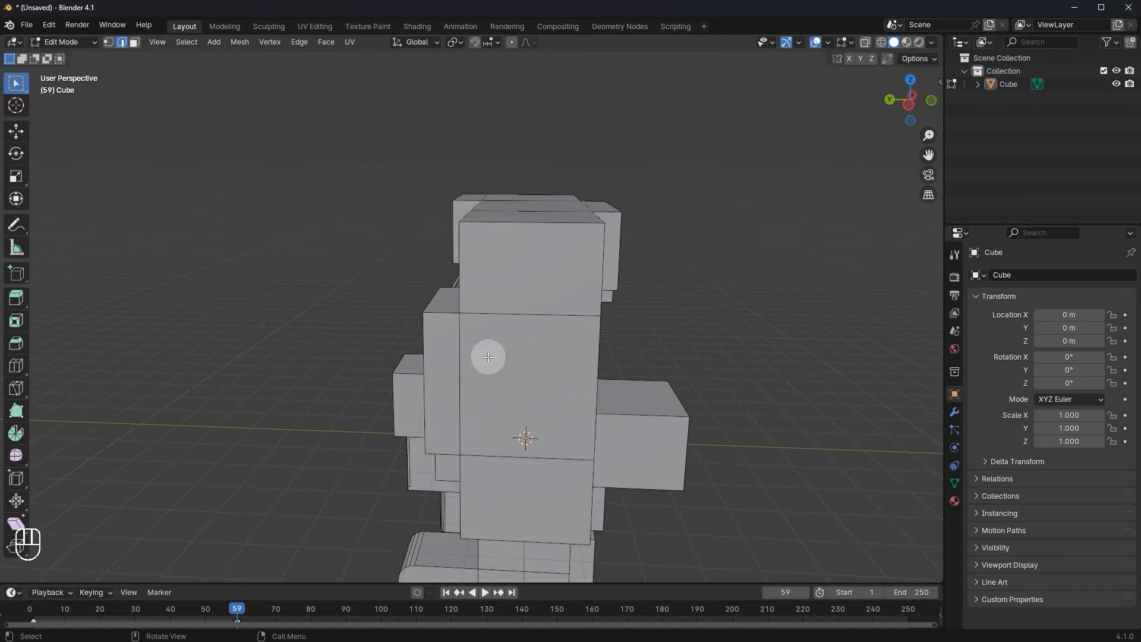
key("3")
left_click(518, 370)
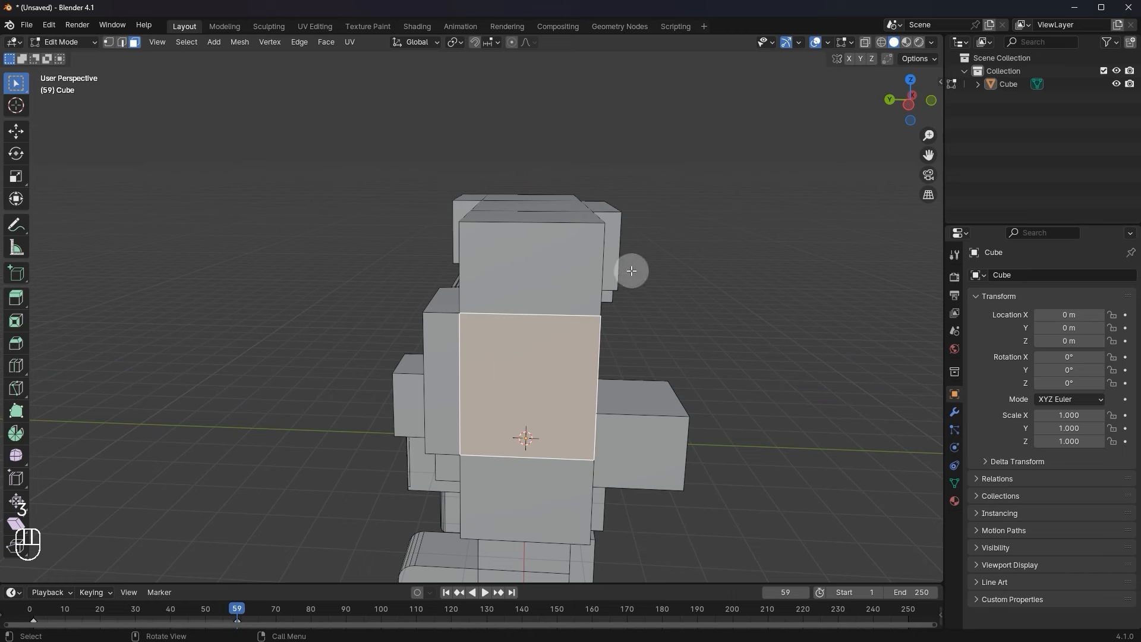
right_click(525, 338)
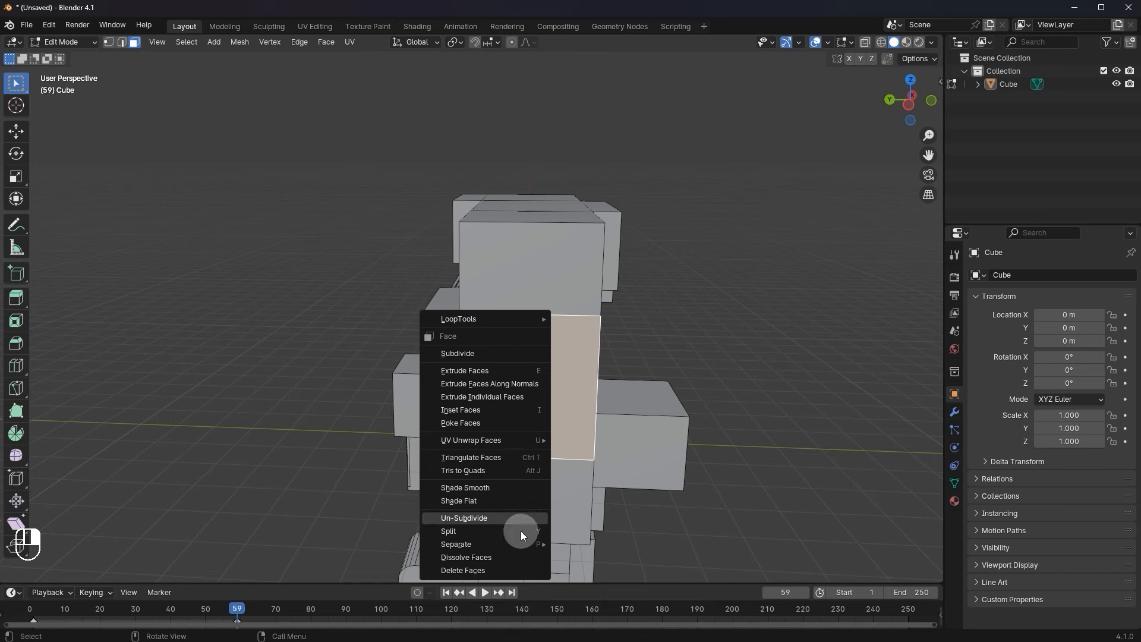
middle_click_drag(343, 357, 126, 406)
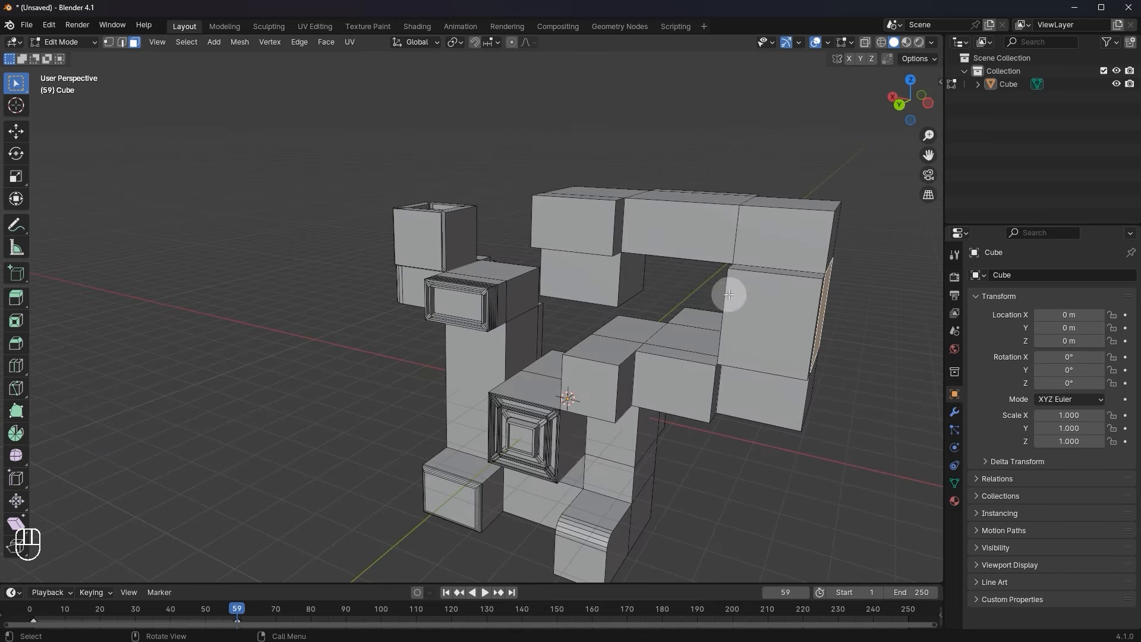
middle_click_drag(394, 296, 438, 364)
middle_click_drag(222, 368, 395, 325)
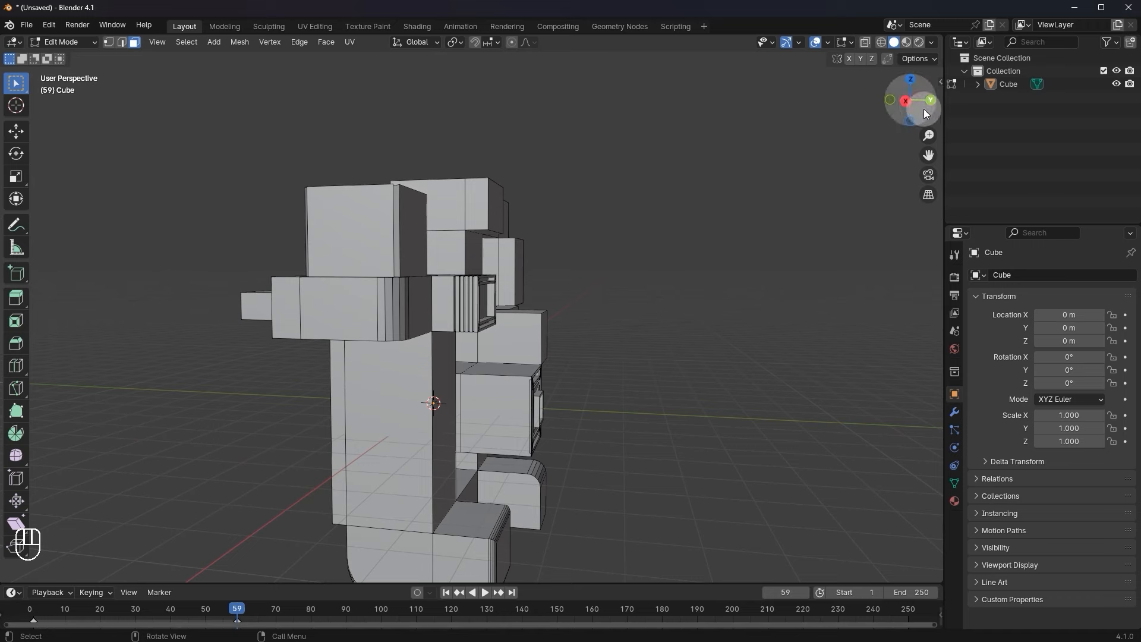
In Right Orthographic view, knife-cut a closed skull-shaped outline into the side face of the model's bottom block.
left_click(907, 101)
middle_click_drag(508, 437, 533, 215, "shift")
scroll(395, 349, "up", 4)
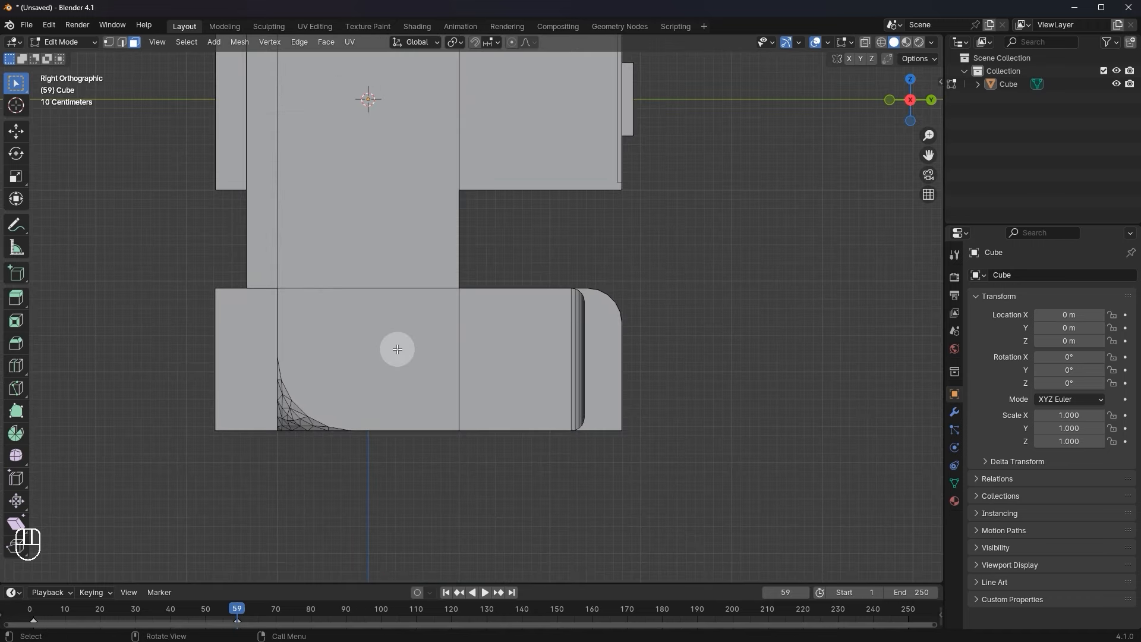
middle_click_drag(394, 349, 443, 313, "shift")
scroll(369, 317, "up", 2)
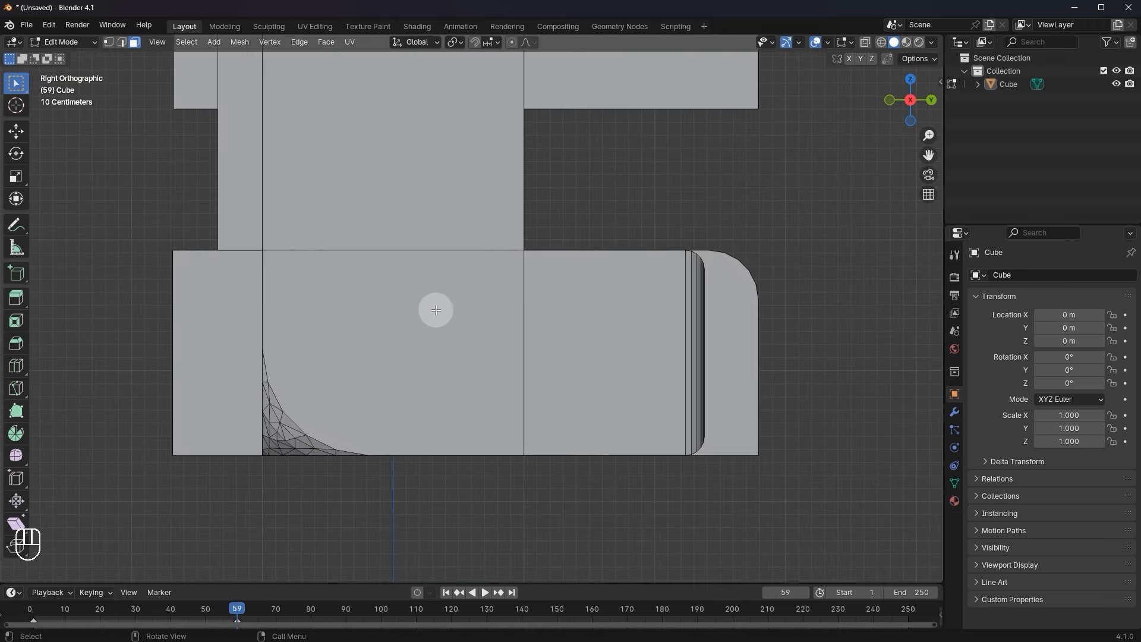
middle_click_drag(432, 358, 474, 319, "shift")
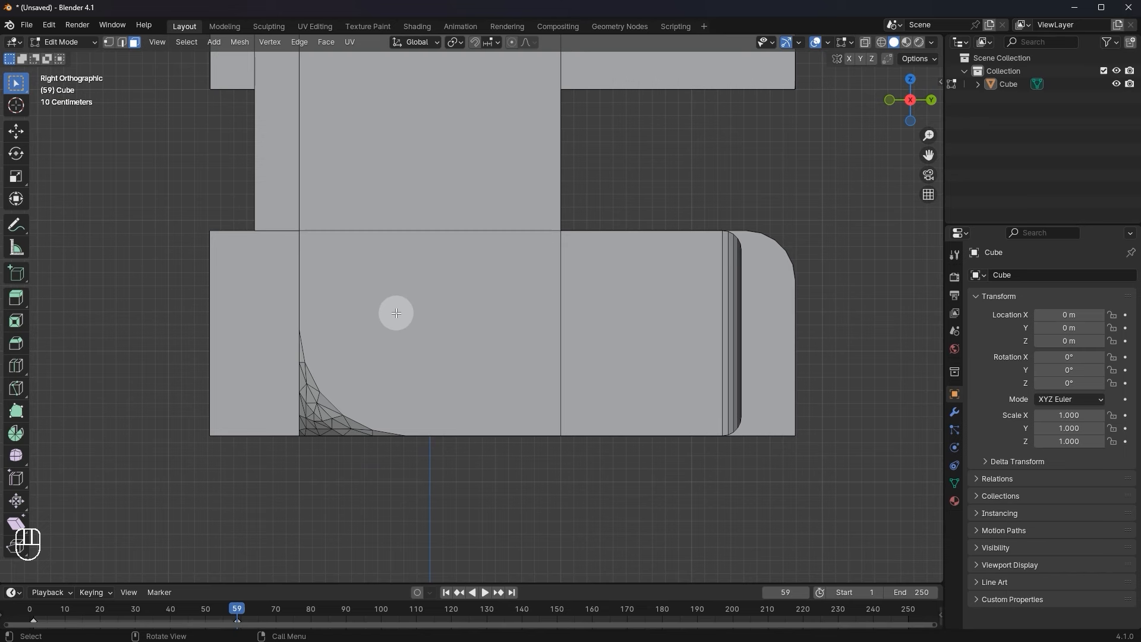
left_click(18, 389)
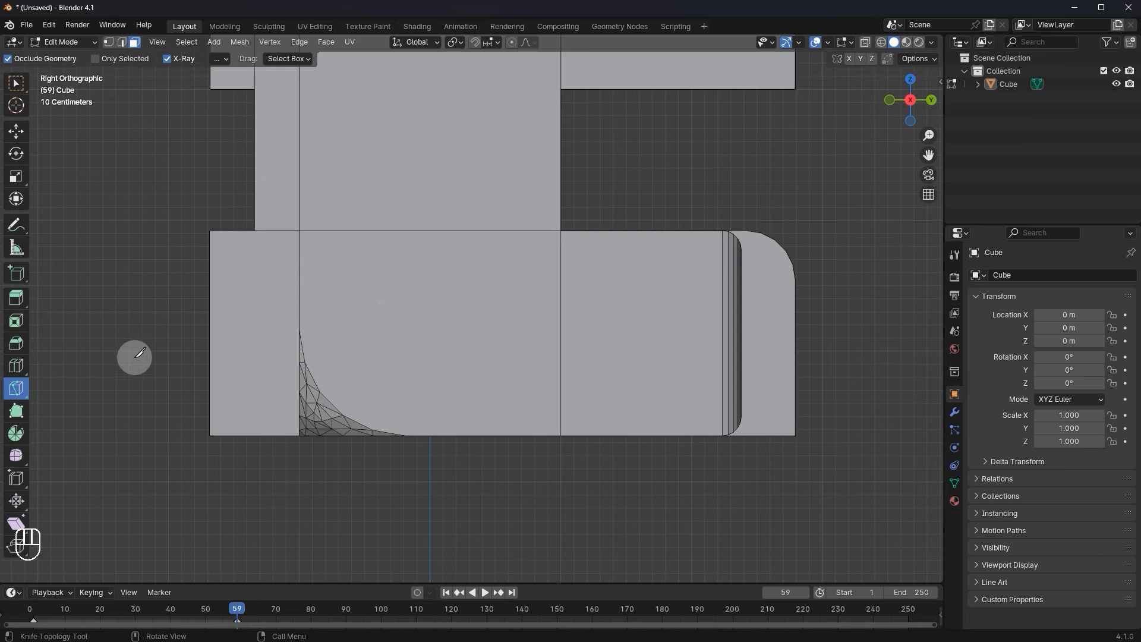
scroll(433, 298, "up", 2)
left_click(351, 256)
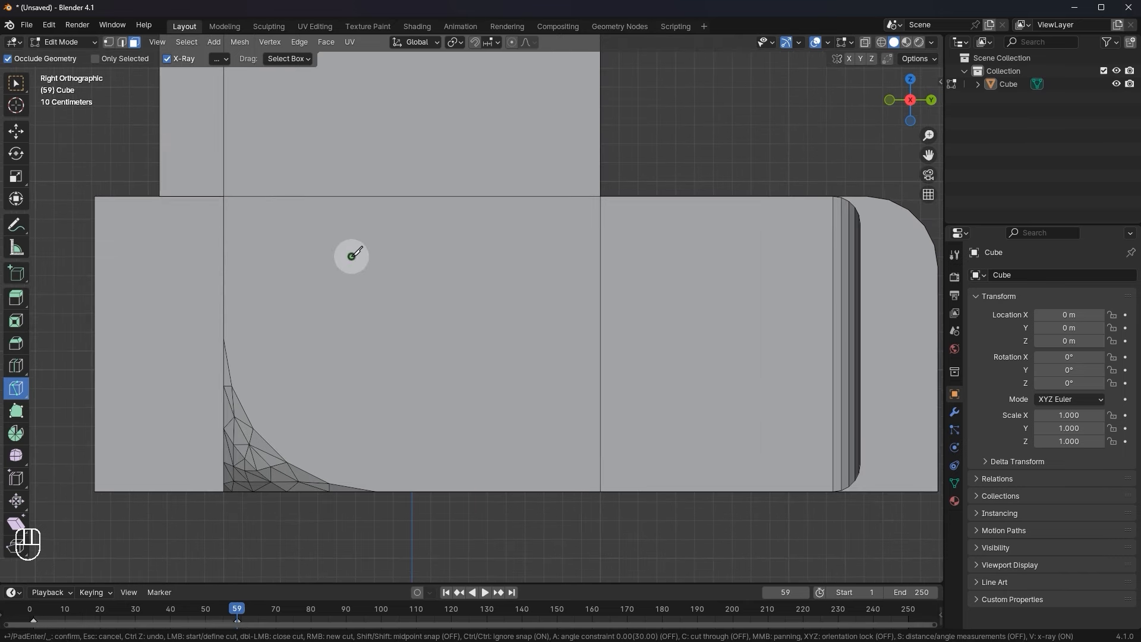
left_click(408, 232)
left_click(467, 237)
left_click(483, 306)
left_click(464, 355)
left_click(415, 434)
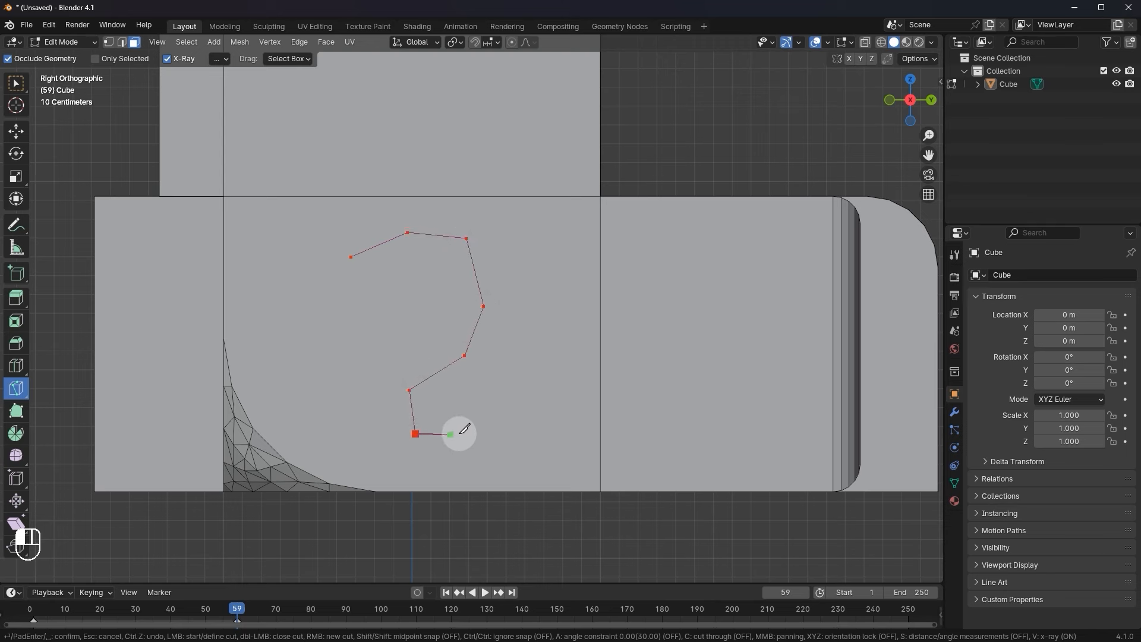
left_click(419, 461)
left_click(384, 461)
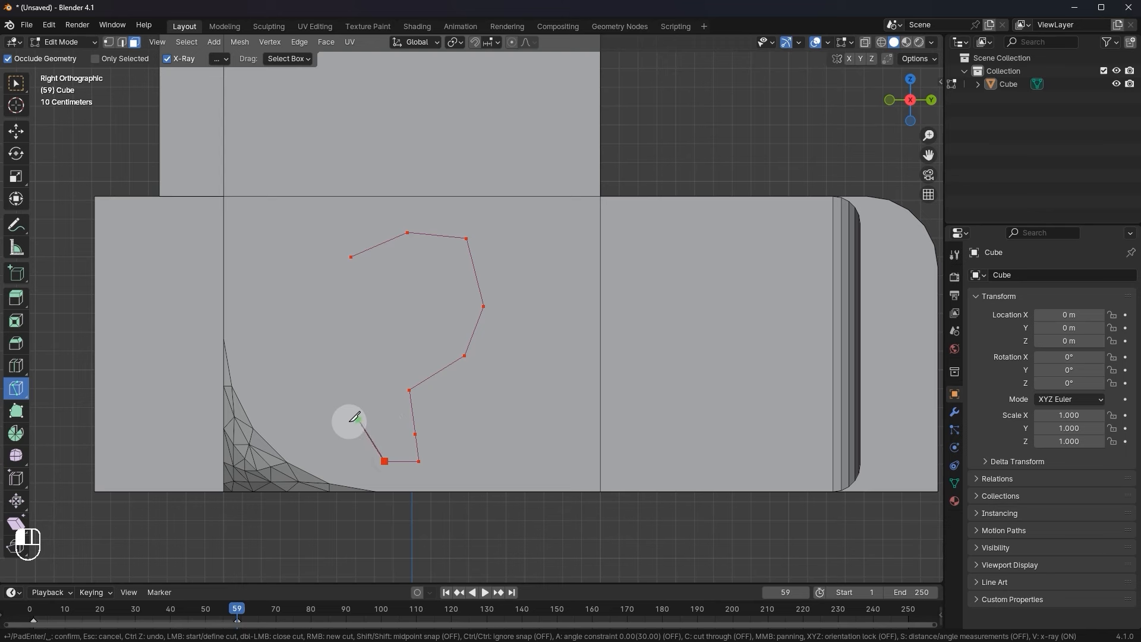
left_click(349, 462)
left_click(342, 405)
left_click(285, 401)
left_click(267, 364)
left_click(267, 312)
left_click(296, 270)
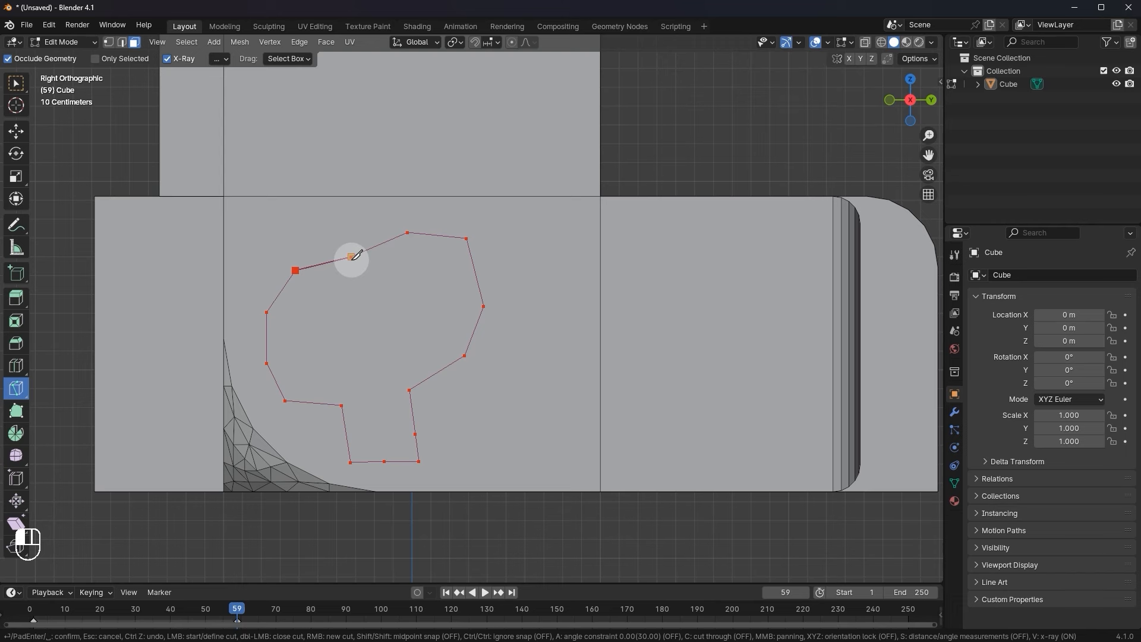
key("Return")
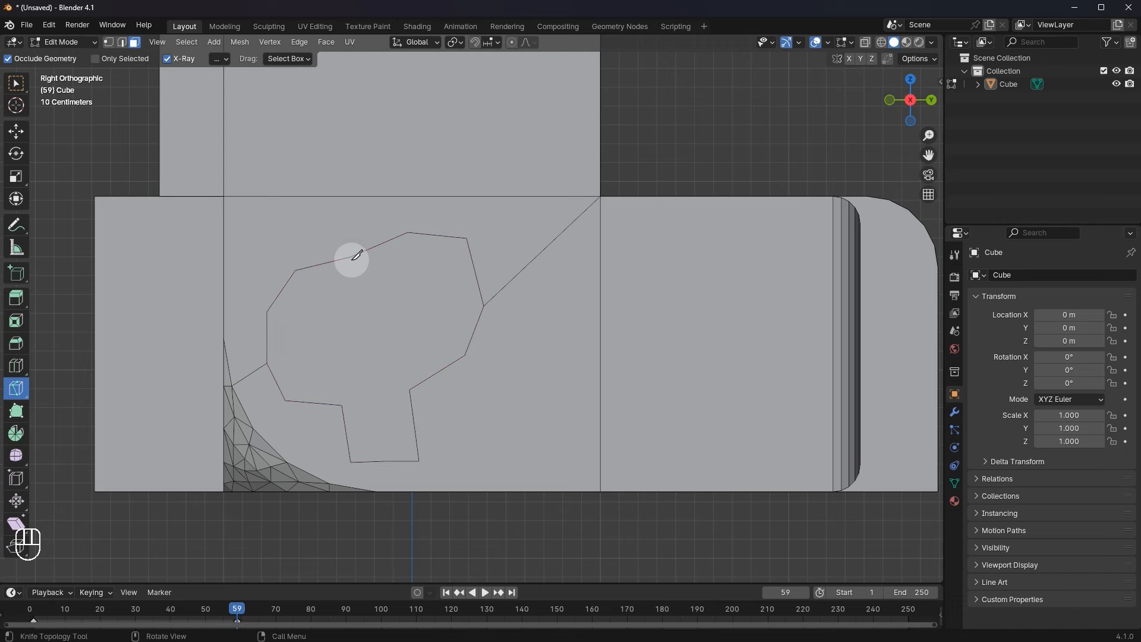
Knife-cut a small closed polygon inside the skull outline as the first eye socket, on the side nearest the triangulated corner.
left_click(377, 300)
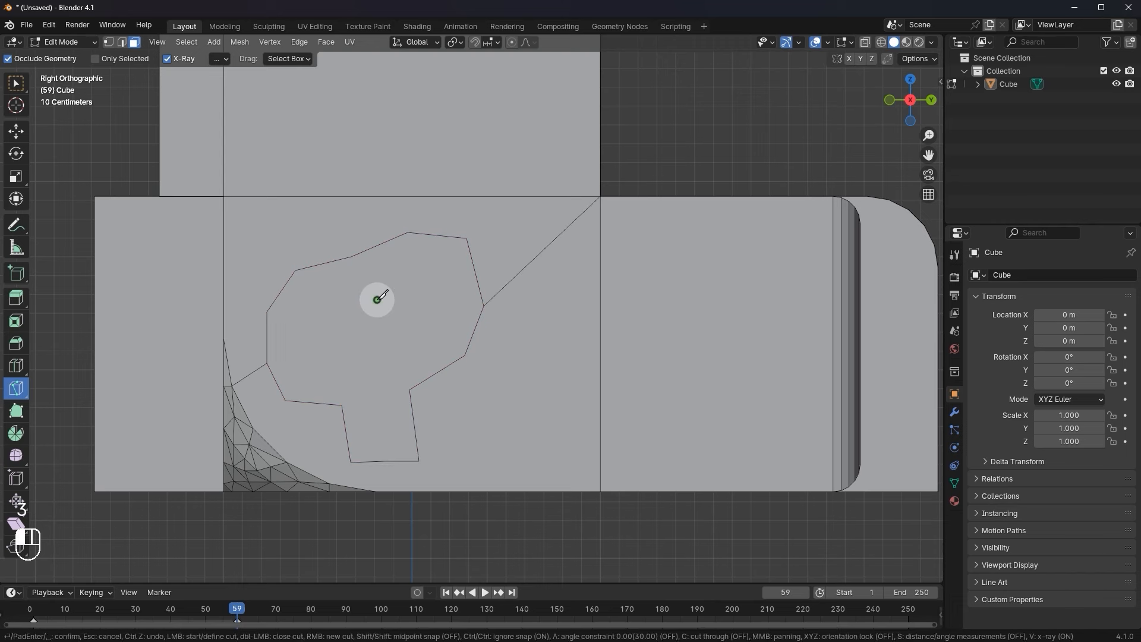
key("Escape")
left_click(313, 306)
left_click(345, 361)
left_click(357, 353)
left_click(314, 306)
key("Return")
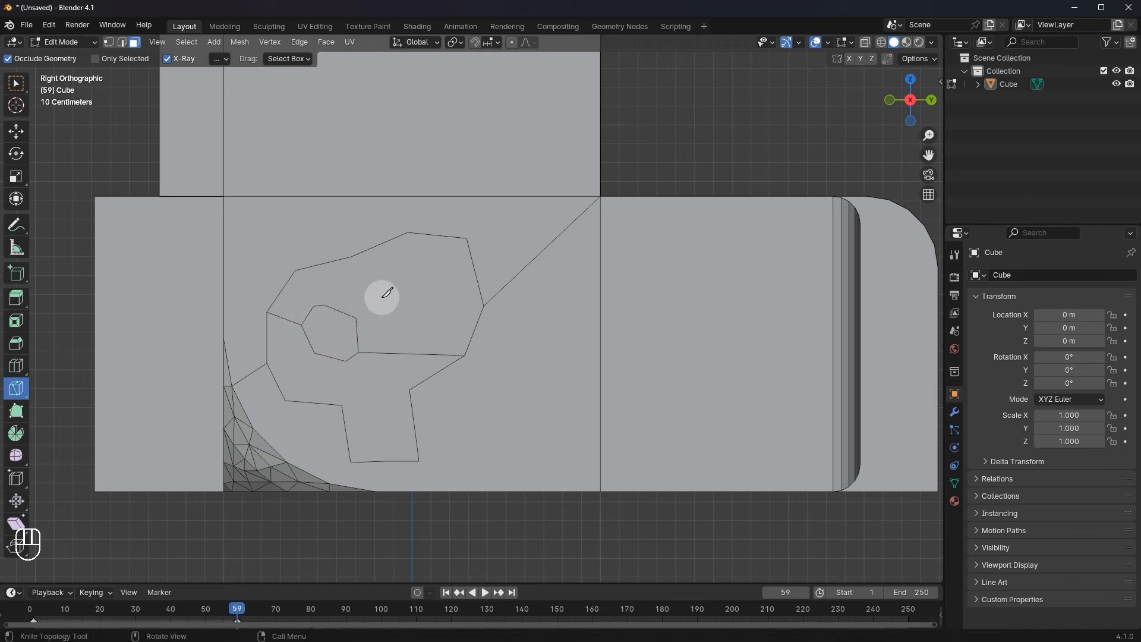
Knife-cut a closed six-sided polygon inside the skull outline as the second eye socket, beside the first.
left_click(394, 286)
left_click(412, 338)
left_click(459, 306)
left_click(435, 280)
left_click(394, 286)
key("Return")
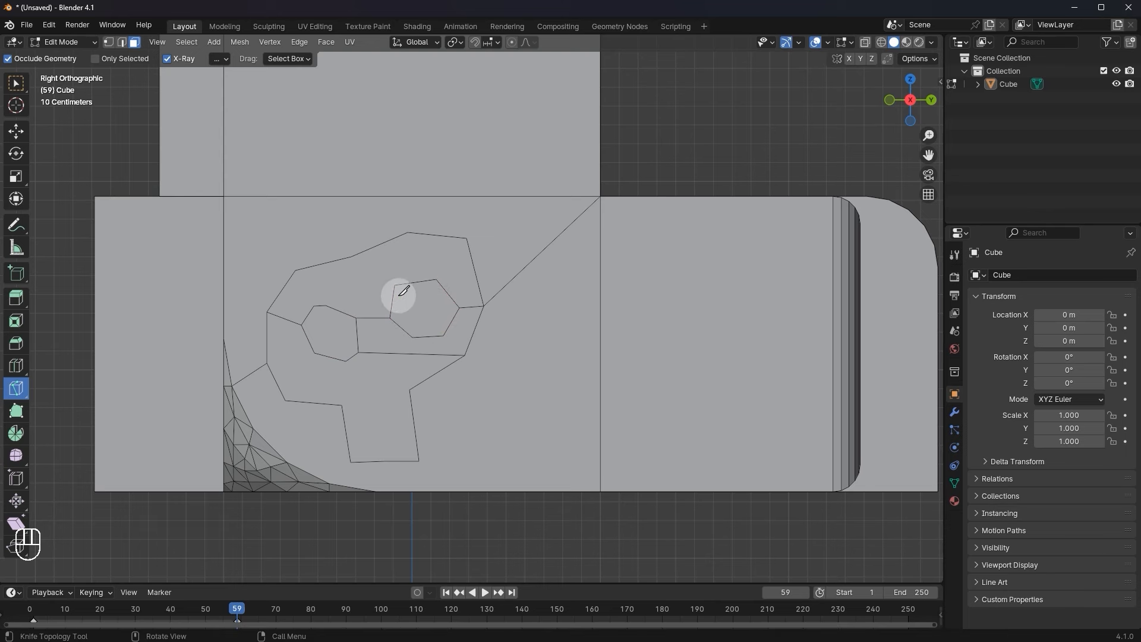
Knife-cut two small closed slots side by side inside the skull's jaw to mark the gaps between the teeth.
left_click(365, 414)
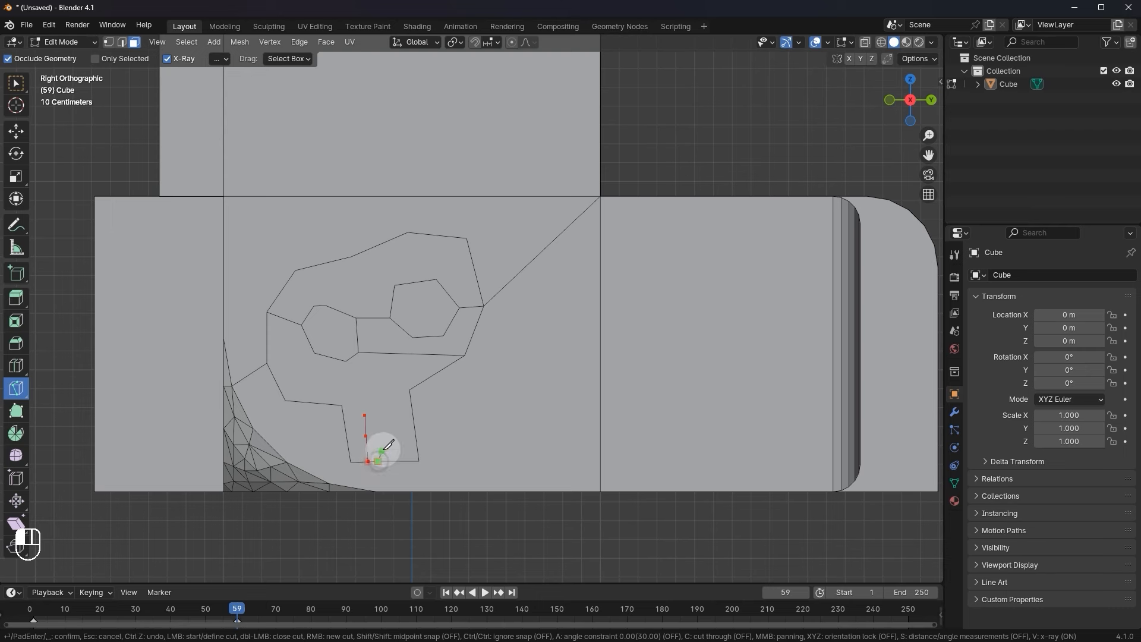
key("Return")
left_click(382, 418)
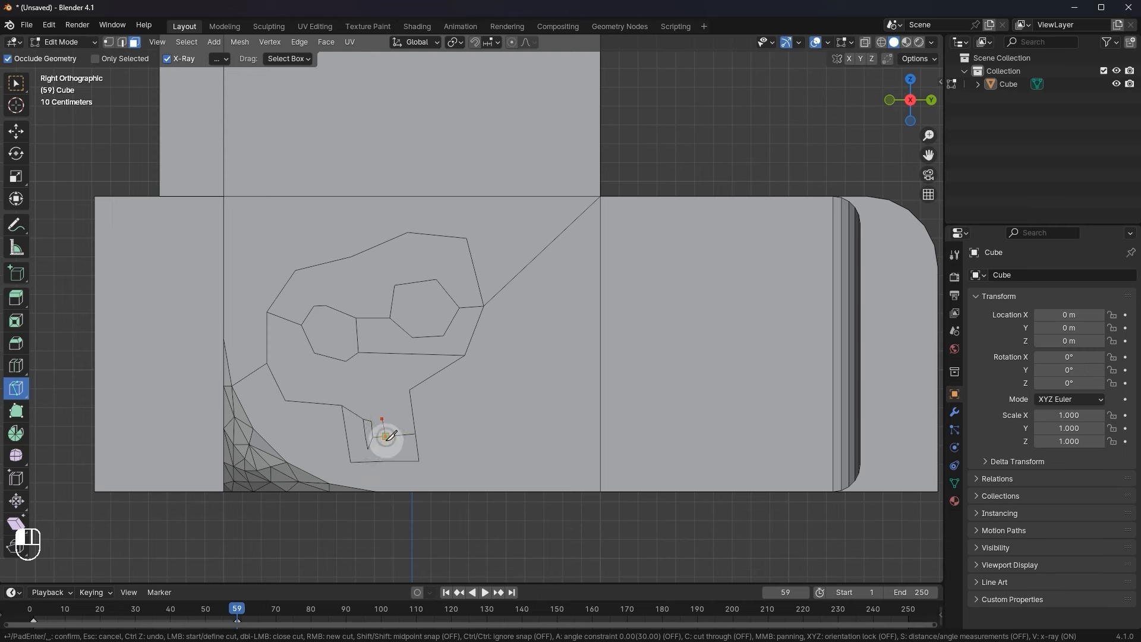
key("Return")
Delete the faces that form the skull, leaving out the two eye sockets and the two tooth slots.
left_click(15, 83)
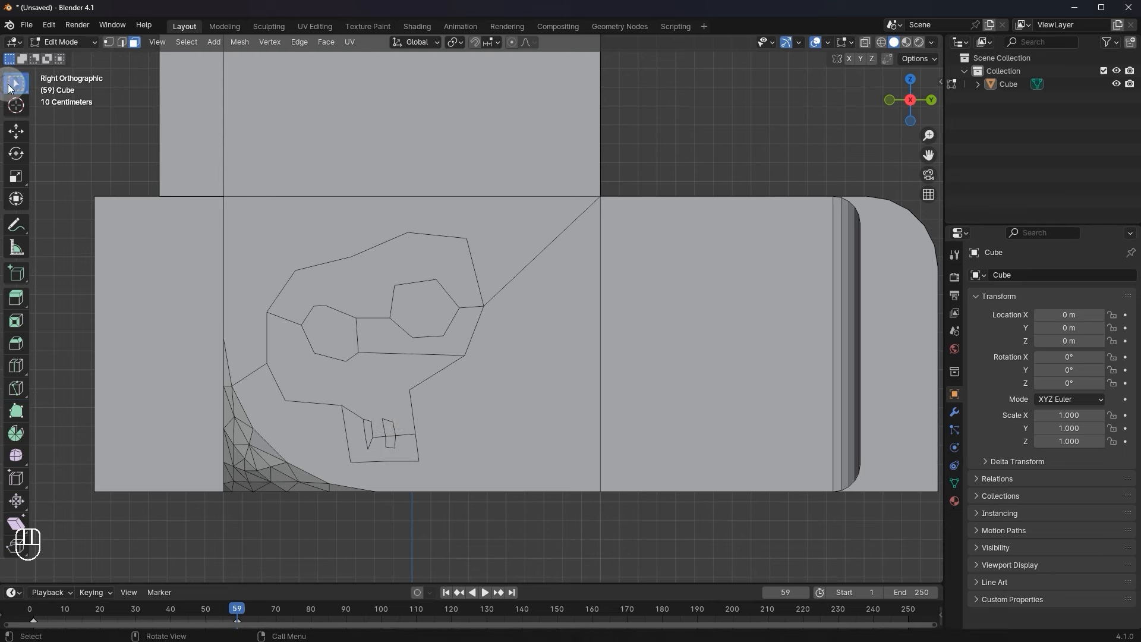
left_click(337, 359)
left_click(400, 339, "shift")
left_click(369, 293, "shift")
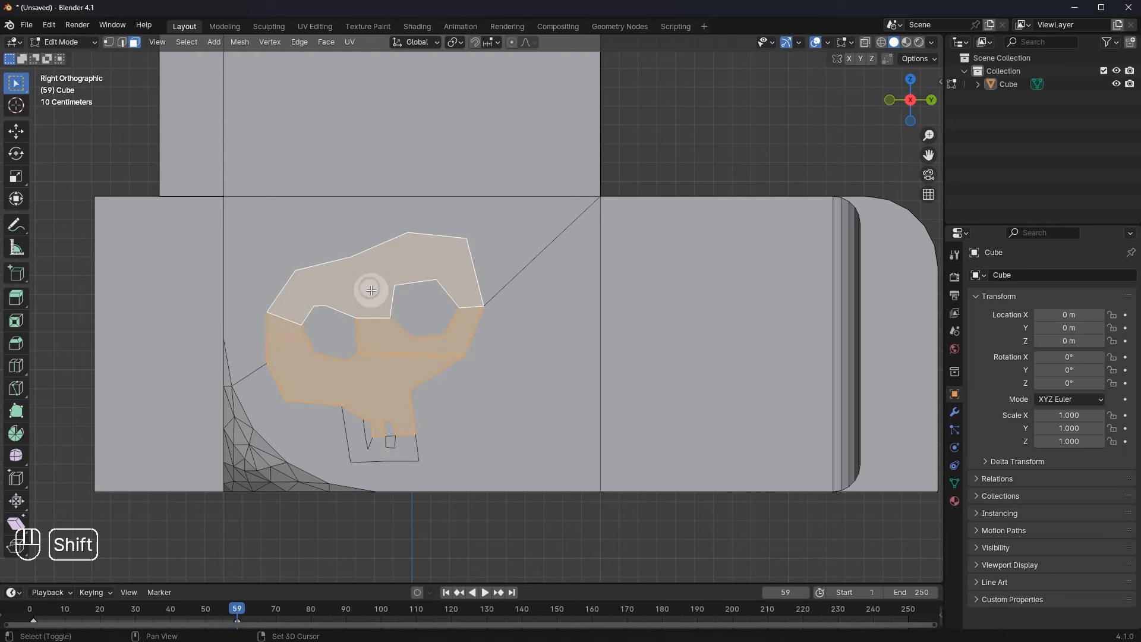
left_click(358, 428, "shift")
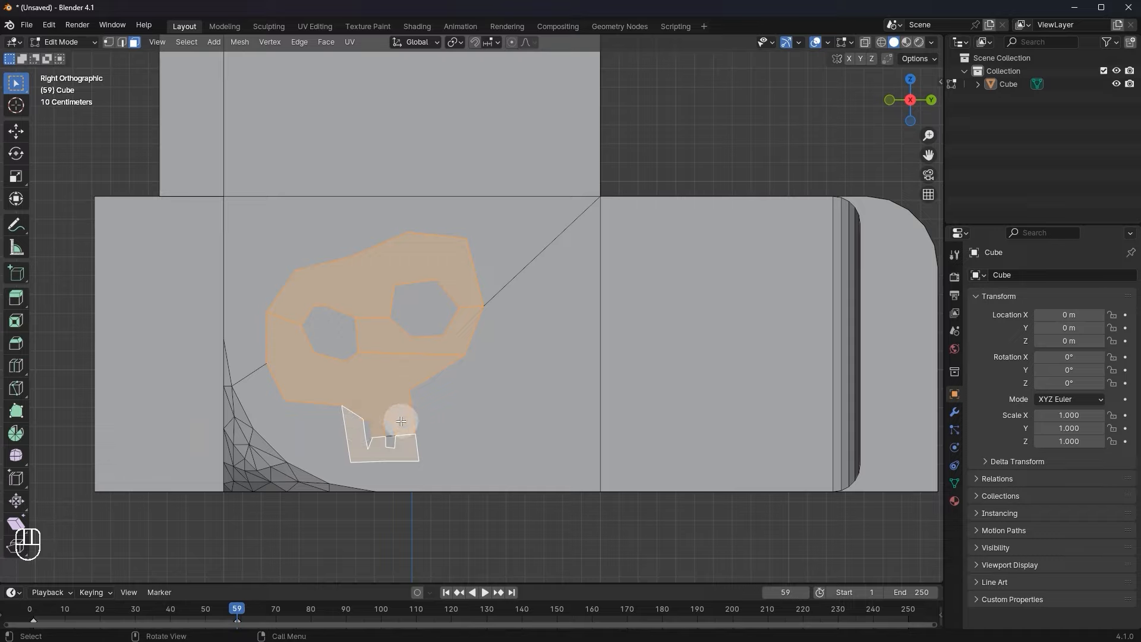
middle_click_drag(399, 426, 390, 416)
key("Delete")
left_click(376, 362)
key("Tab")
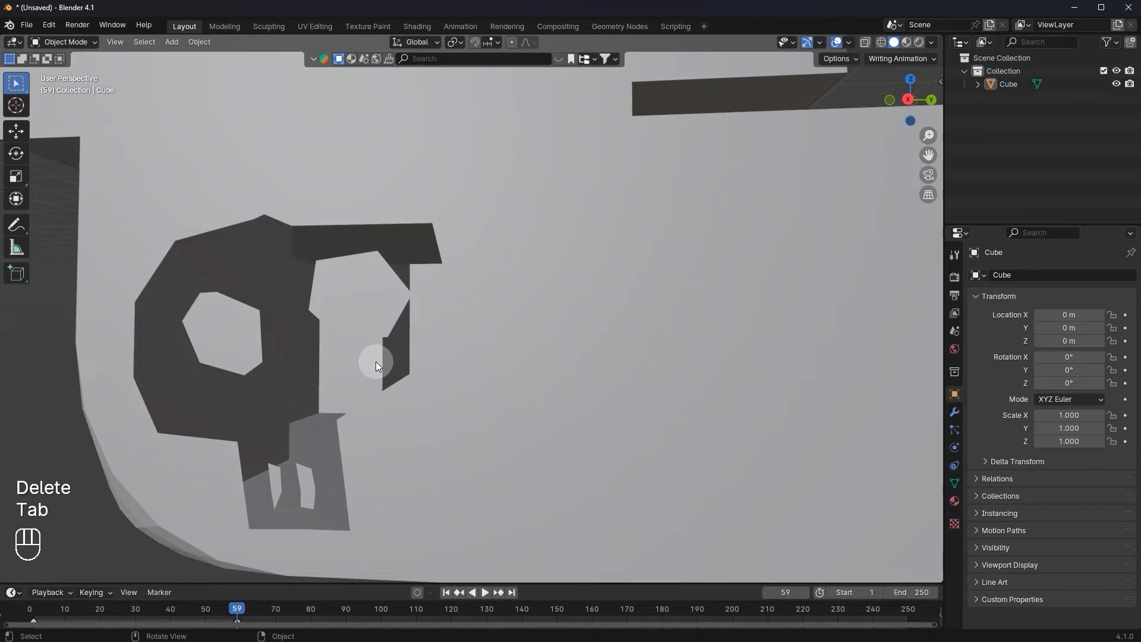
Examine the skull cutout from several angles and look through the delete options for the face surrounding it.
key("Tab")
middle_click_drag(382, 351, 489, 220)
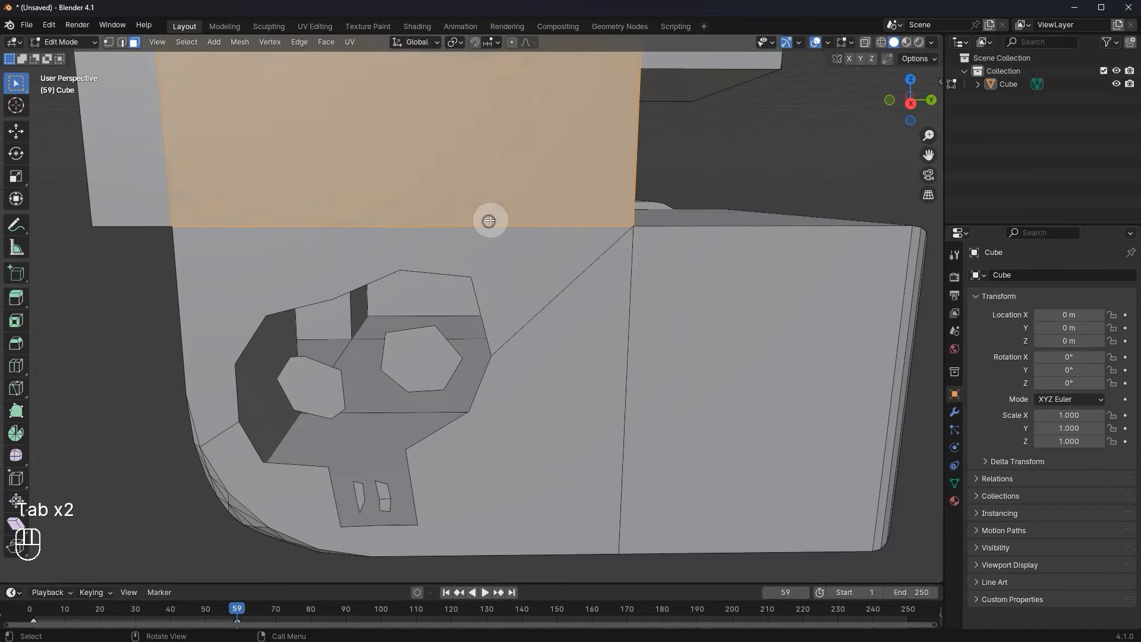
left_click(508, 241)
key("Delete")
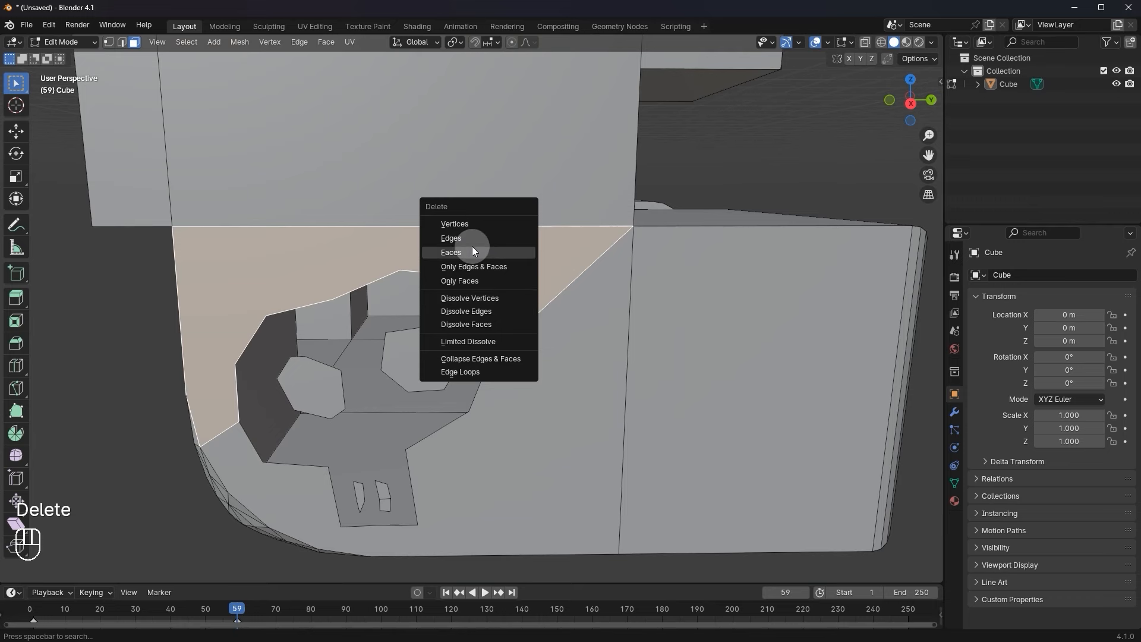
middle_click_drag(288, 331, 360, 313)
scroll(446, 375, "down", 4)
middle_click_drag(446, 375, 508, 280)
key("Tab")
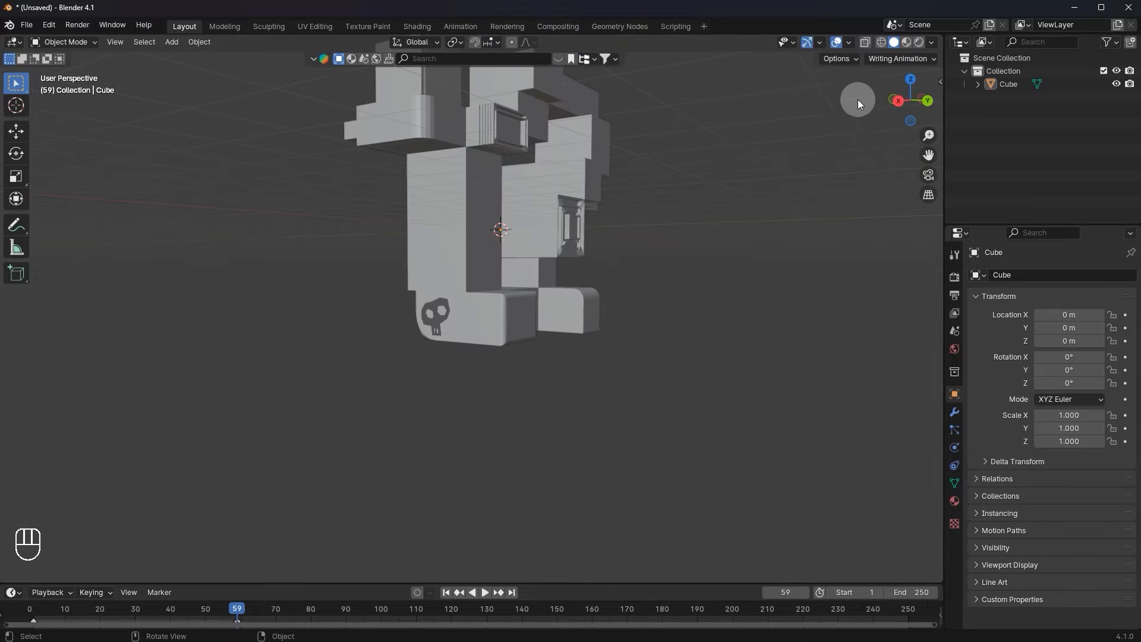
In Right Orthographic view, knife-cut a closed letter A outline into the upper side face of the tall middle column.
left_click(899, 101)
scroll(586, 297, "up", 4)
key("Tab")
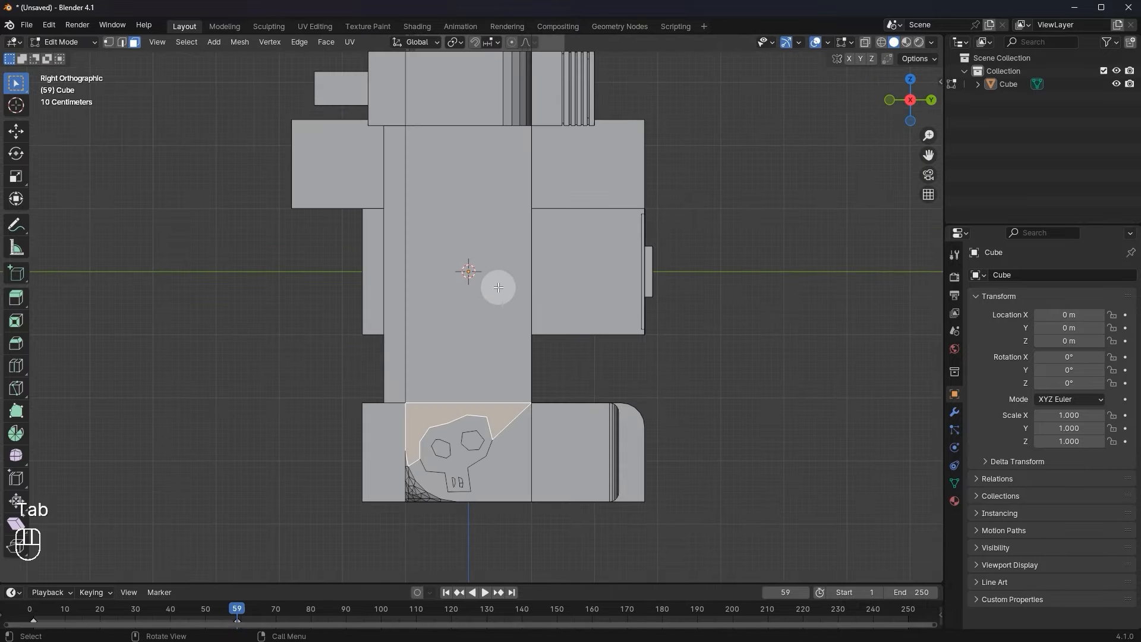
scroll(498, 287, "up", 2)
scroll(497, 364, "up", 6, "shift")
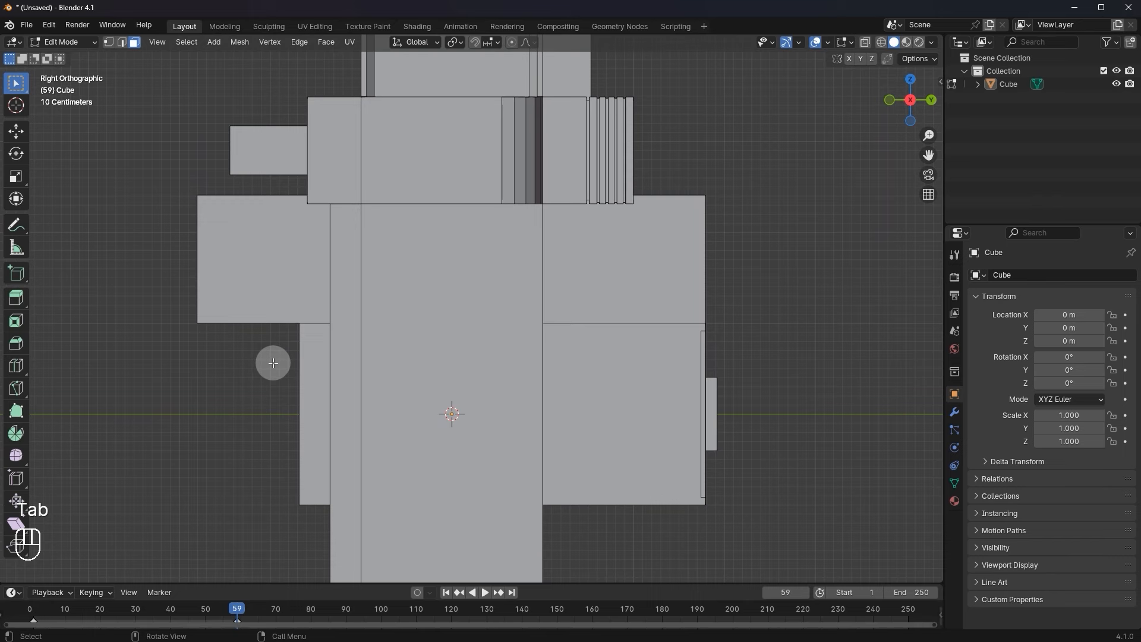
key("k")
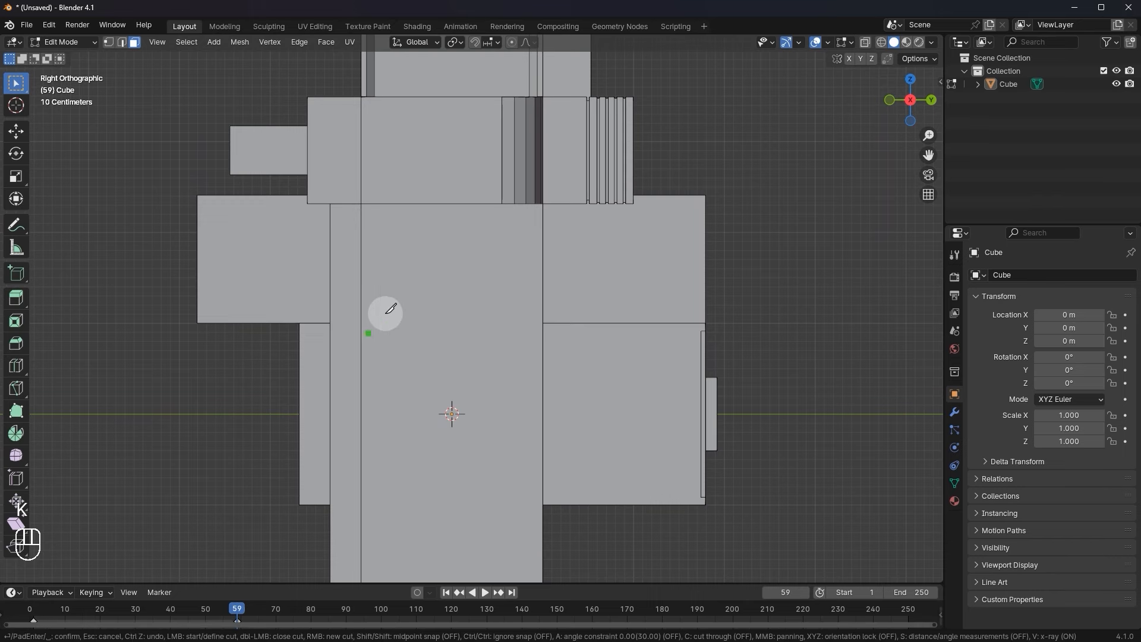
scroll(338, 331, "up", 4)
left_click(340, 333)
left_click(390, 174)
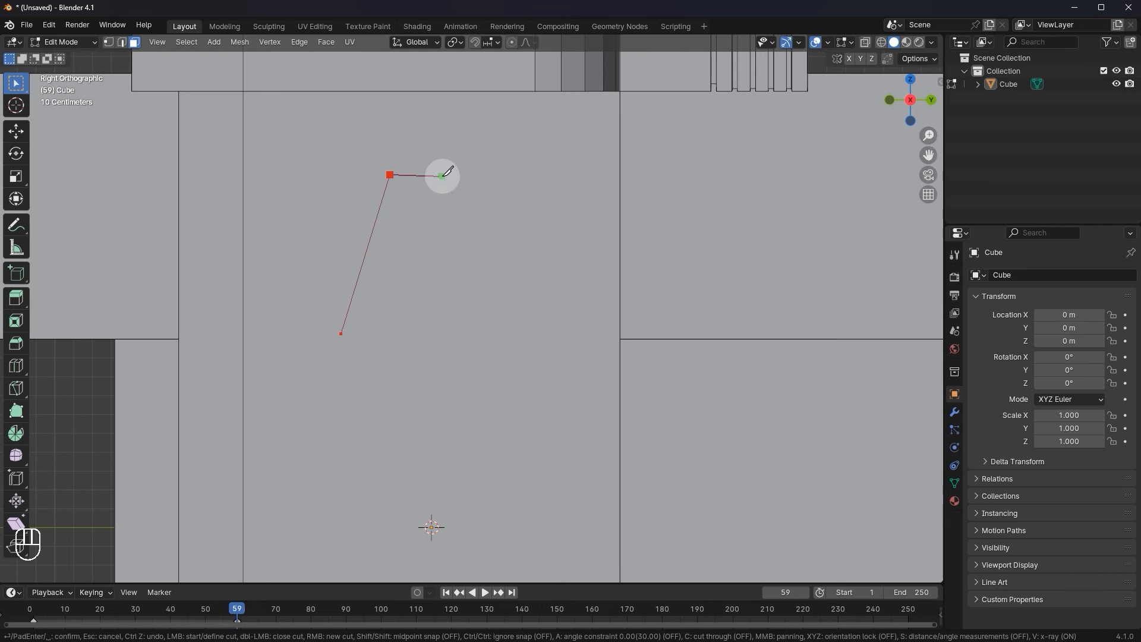
left_click(445, 171)
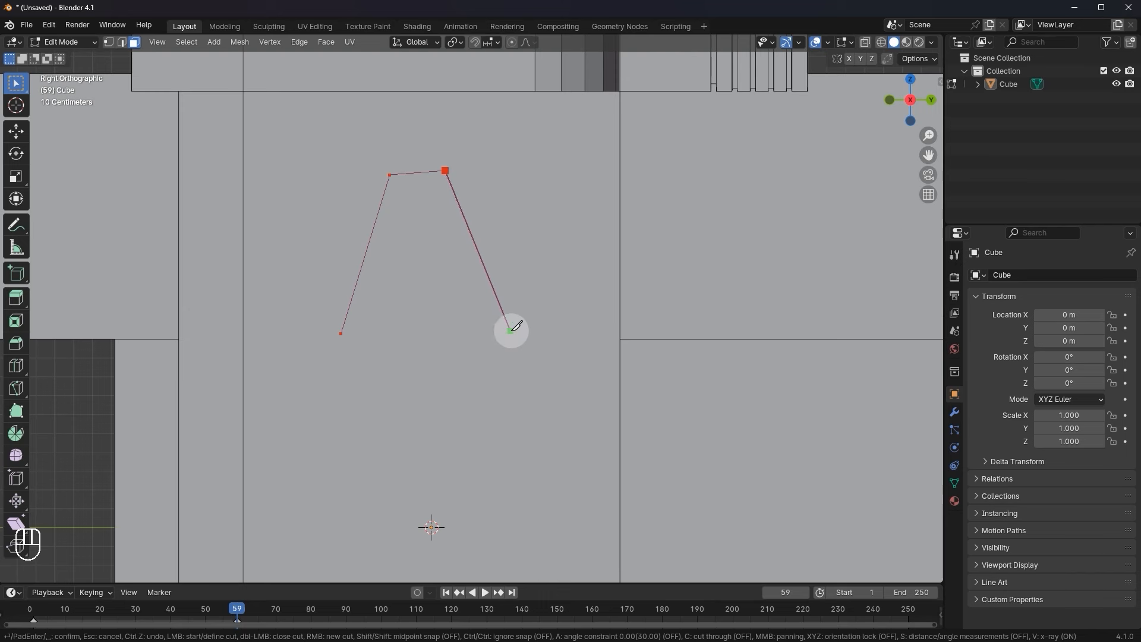
left_click(510, 330)
left_click(473, 331)
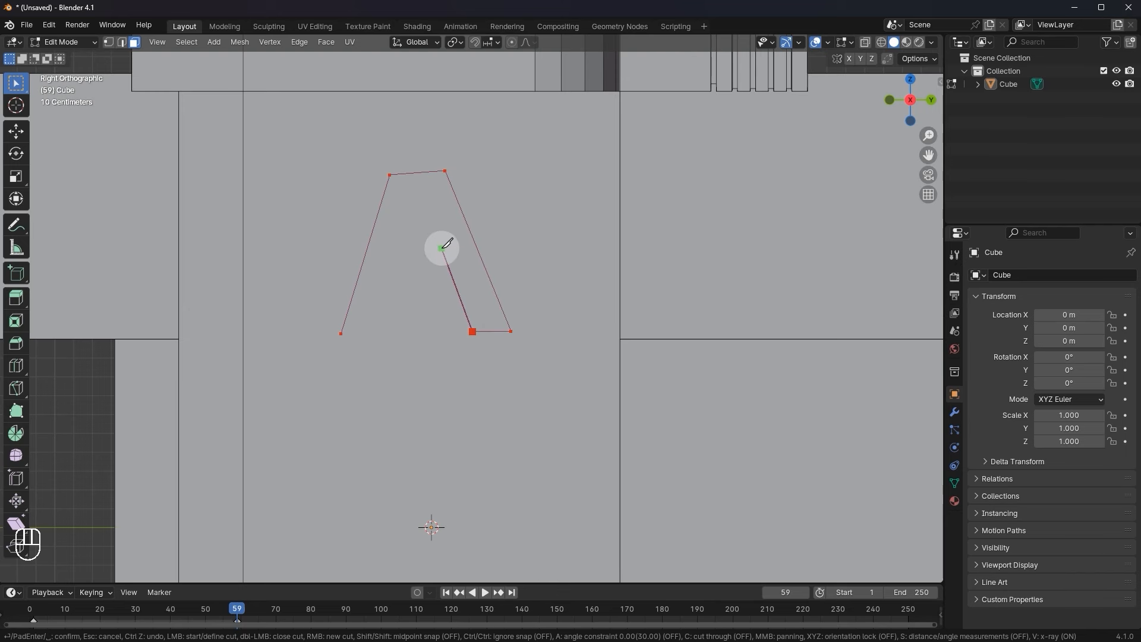
left_click(394, 280)
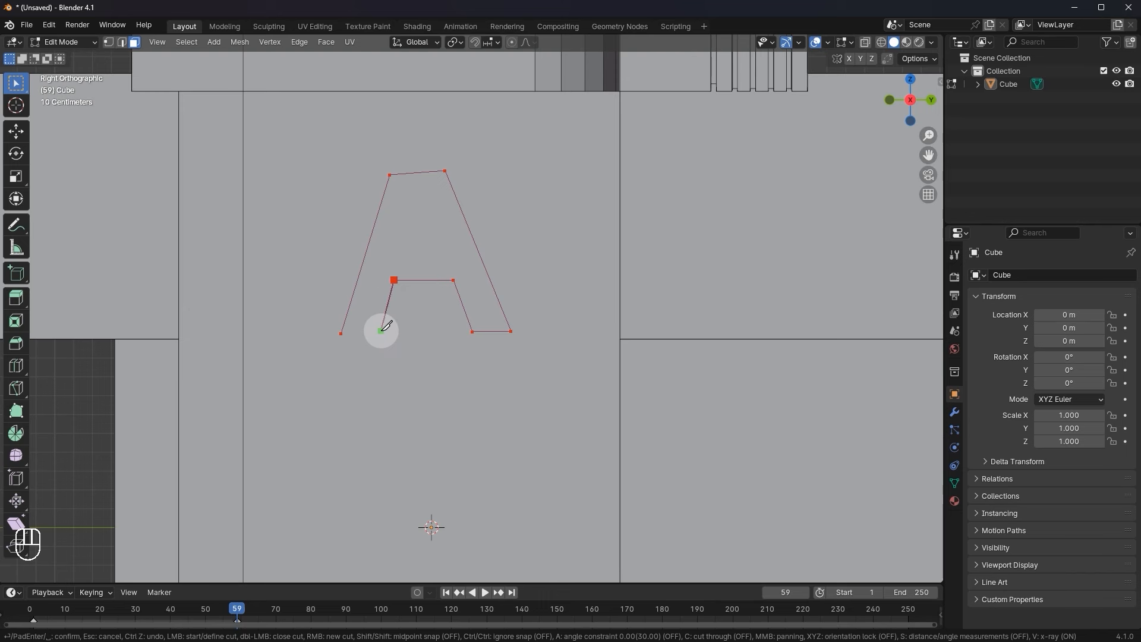
left_click(346, 331)
key("Return")
Knife-cut a closed four-sided shape inside the letter A as its inner opening.
key("k")
left_click(403, 205)
left_click(394, 250)
left_click(446, 248)
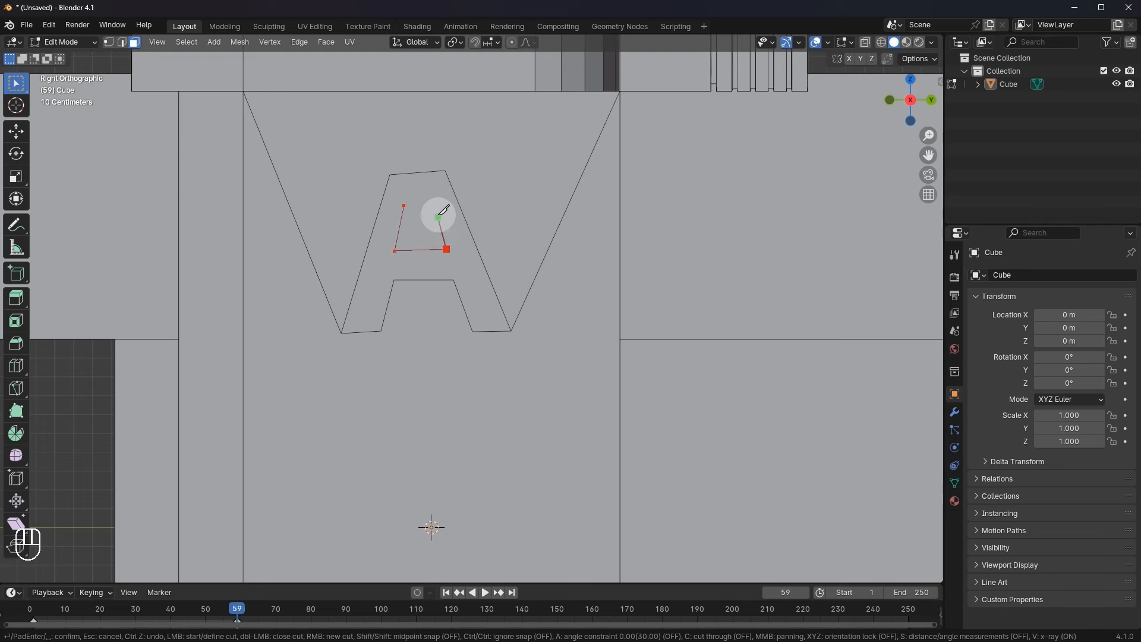
left_click(405, 203)
key("Return")
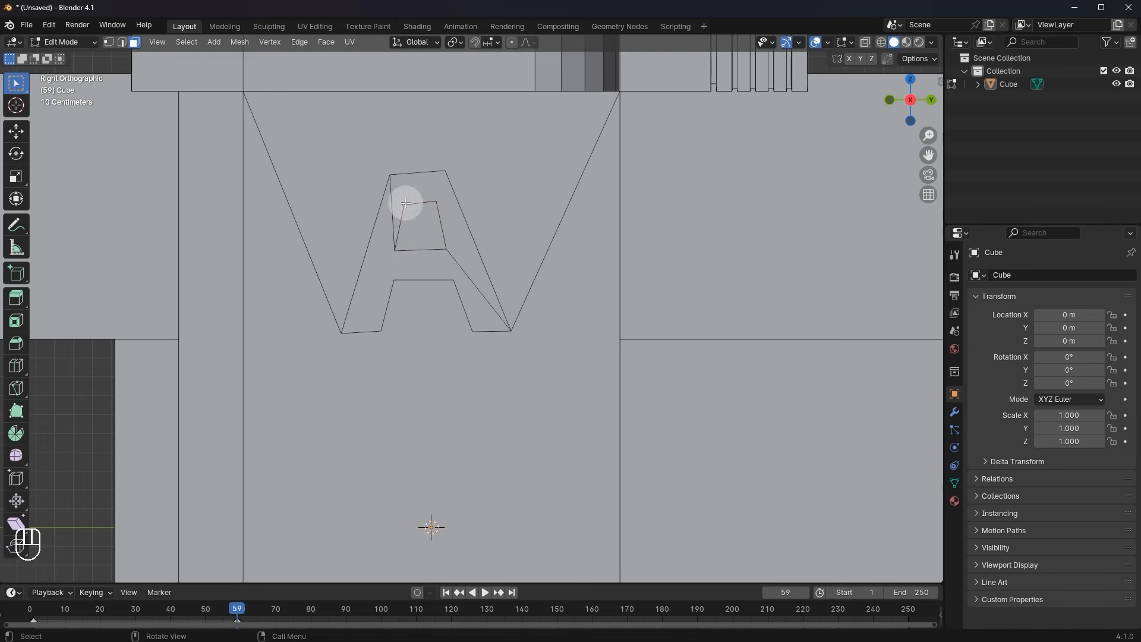
Delete the faces that form the letter A, keeping its small inner face, and return to Object Mode.
middle_click_drag(419, 226, 389, 237)
key("3")
left_click(306, 206)
left_click(345, 254)
left_click(329, 270, "shift")
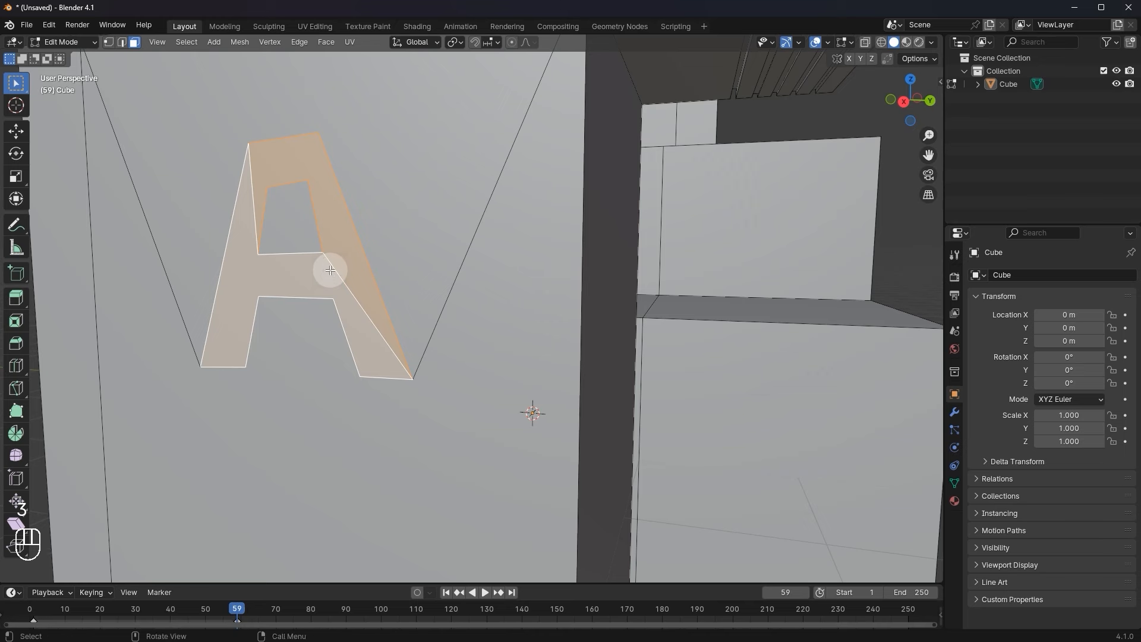
key("x")
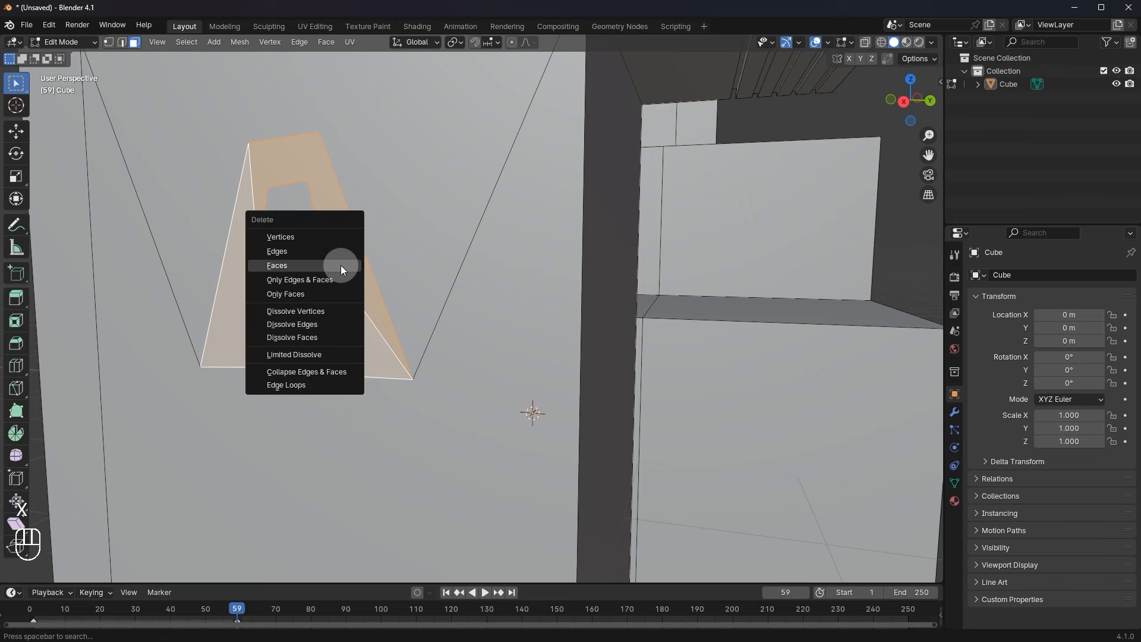
left_click(342, 266)
key("Tab")
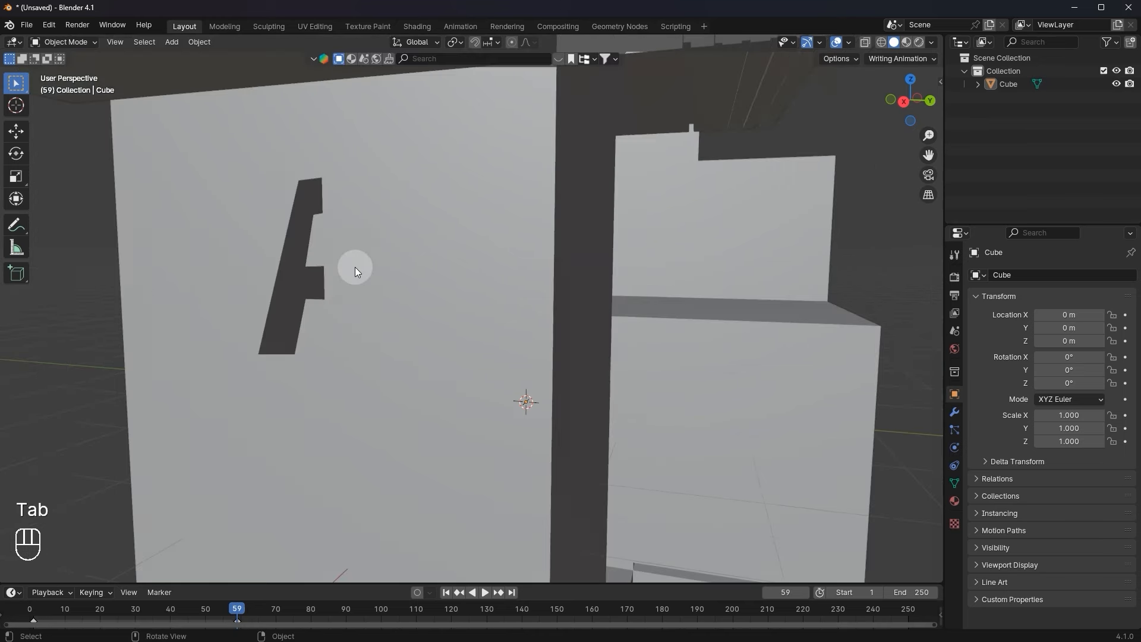
Select the vertices around the letter A cutout and its inner face, and extrude them outward along the normal.
middle_click_drag(355, 266, 493, 253)
left_click_drag(726, 380, 787, 434)
middle_click_drag(787, 433, 508, 364)
left_click(508, 364)
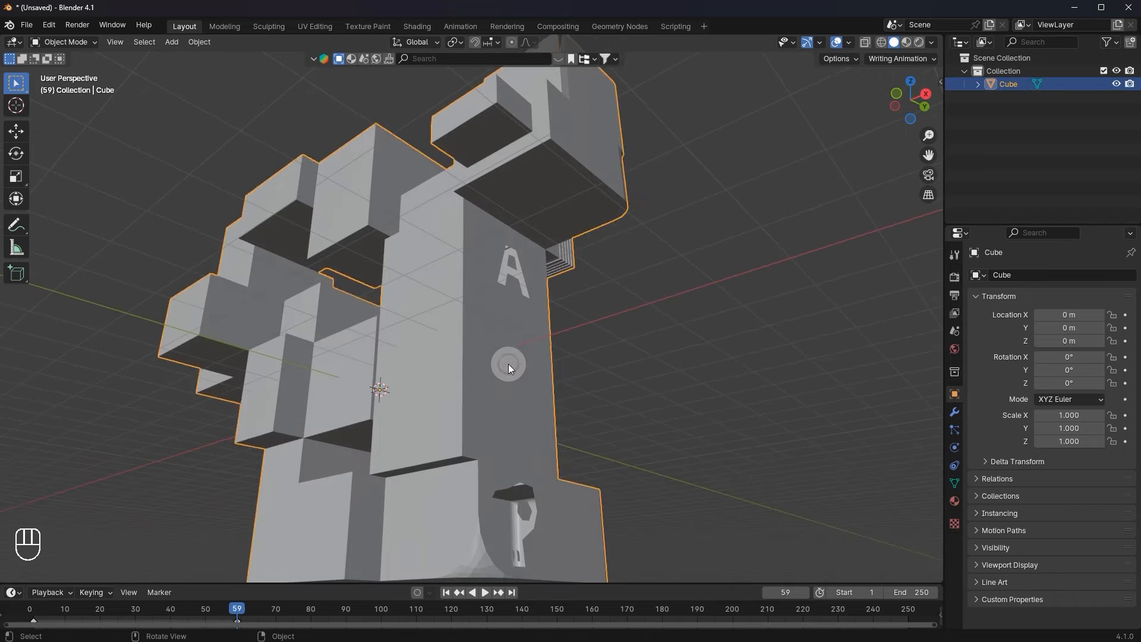
key("Tab")
scroll(499, 348, "up", 3)
key("1")
scroll(517, 273, "up", 2)
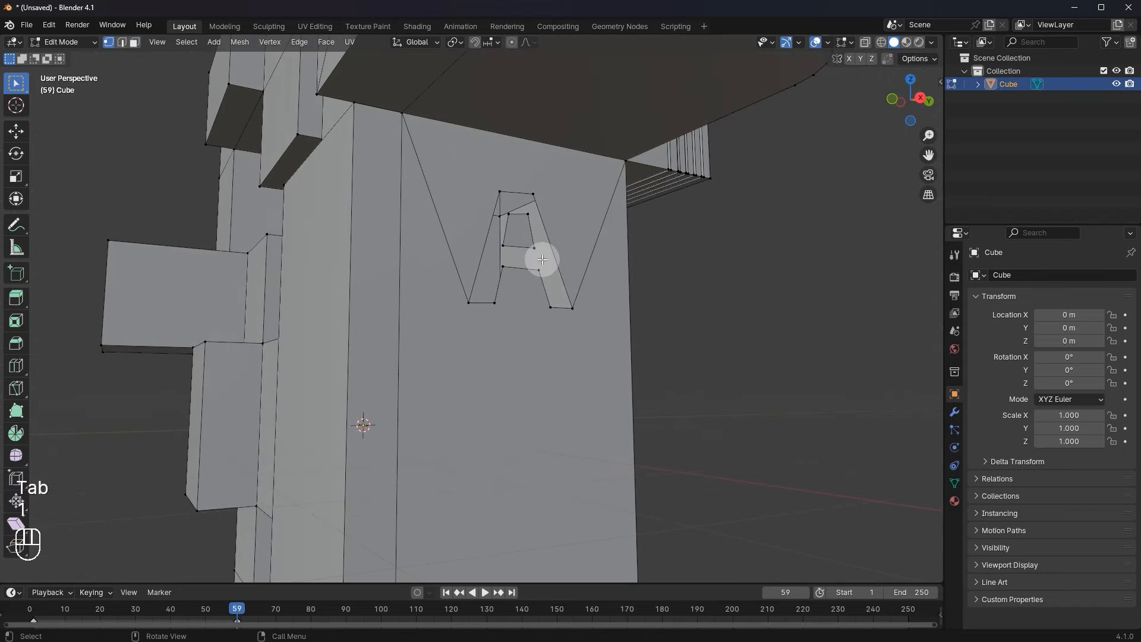
left_click(533, 193)
left_click(499, 191, "shift")
left_click(469, 303, "shift")
left_click(551, 306, "shift")
left_click(575, 309, "shift")
middle_click_drag(527, 245, 588, 288)
scroll(589, 289, "up", 4)
left_click(666, 255, "shift")
left_click(657, 207, "shift")
left_click(671, 204, "shift")
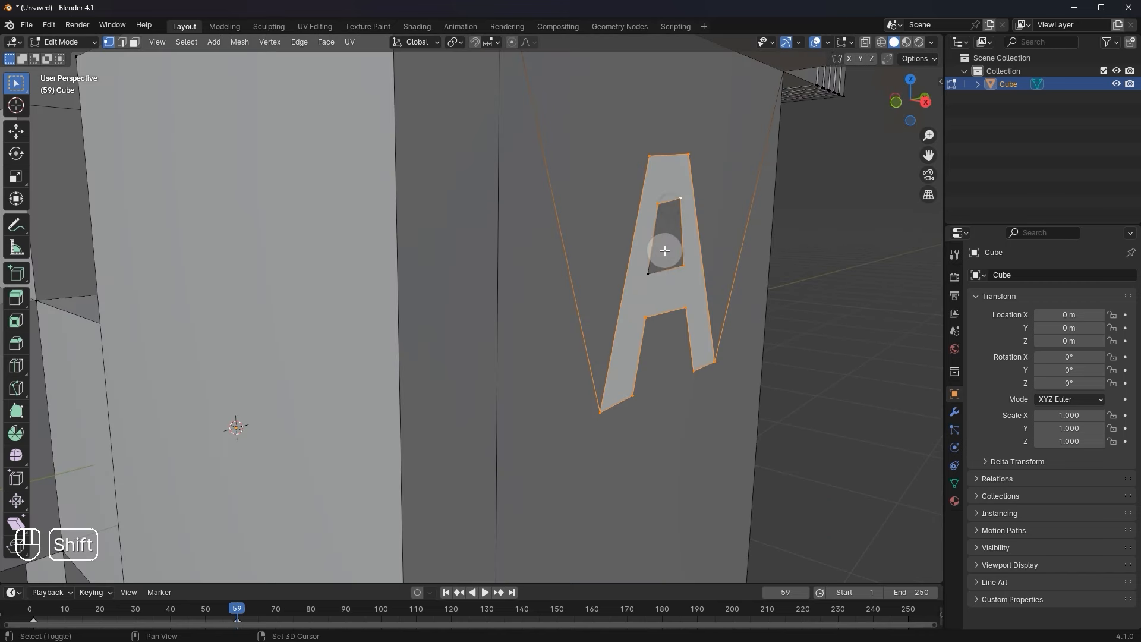
left_click(649, 271, "shift")
scroll(715, 262, "up", 1)
middle_click_drag(715, 262, 722, 271)
key("e")
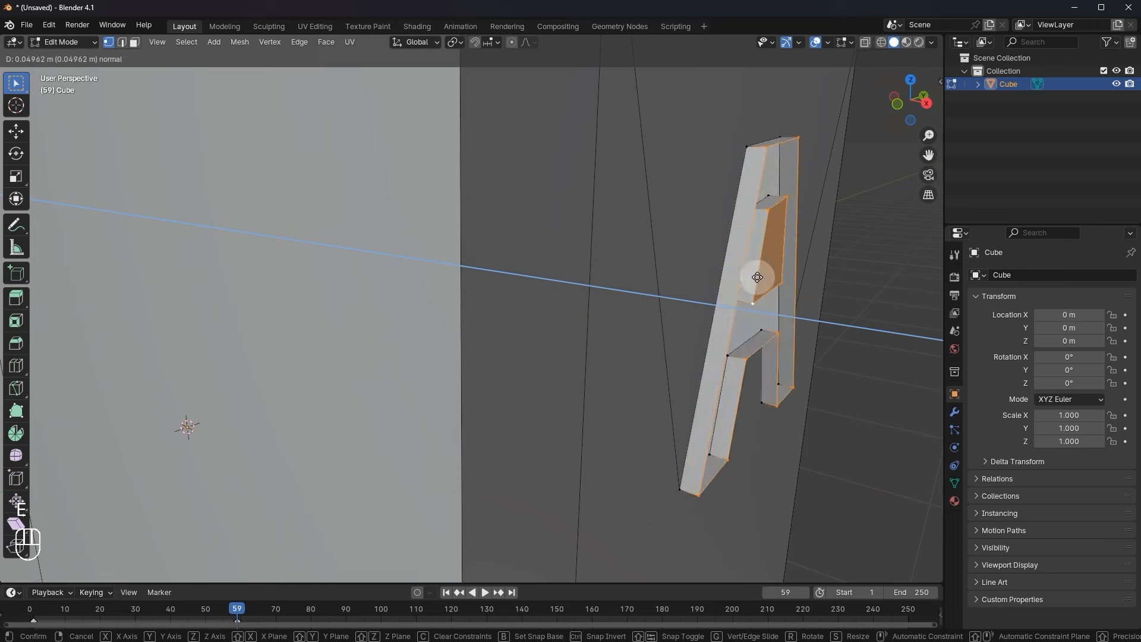
left_click(766, 291)
Extrude an edge loop at the skull cutout into the bottom block and move it along the X axis.
key("Tab")
scroll(765, 291, "down", 6)
middle_click_drag(734, 339, 696, 319)
middle_click_drag(739, 438, 691, 408, "shift")
key("Tab")
middle_click_drag(640, 295, 553, 270)
left_click(474, 134, "alt+shift")
middle_click_drag(673, 193, 685, 196)
scroll(685, 196, "down", 1)
key("e")
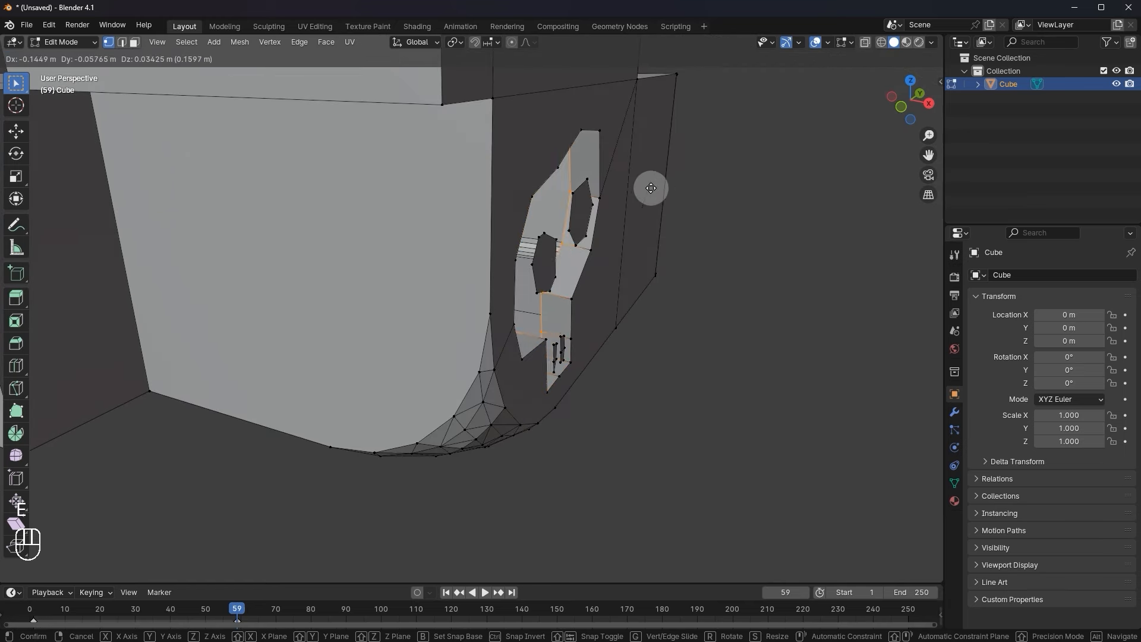
left_click(653, 187)
scroll(671, 238, "down", 3)
key("g")
key("x")
left_click(662, 296)
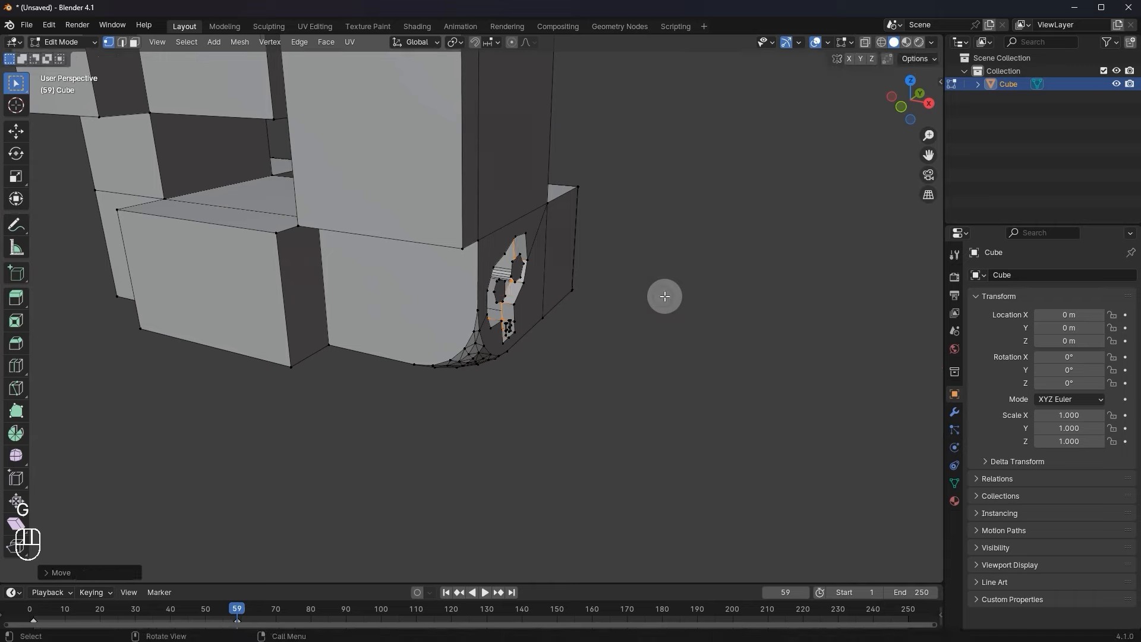
Select the skull's two eye-socket faces and two tooth-slot faces and extrude them together along their normal.
scroll(663, 296, "up", 3)
middle_click_drag(663, 296, 735, 361)
key("Tab")
left_click(707, 394)
scroll(686, 376, "down", 2)
scroll(756, 379, "up", 7)
key("Tab")
left_click(510, 211)
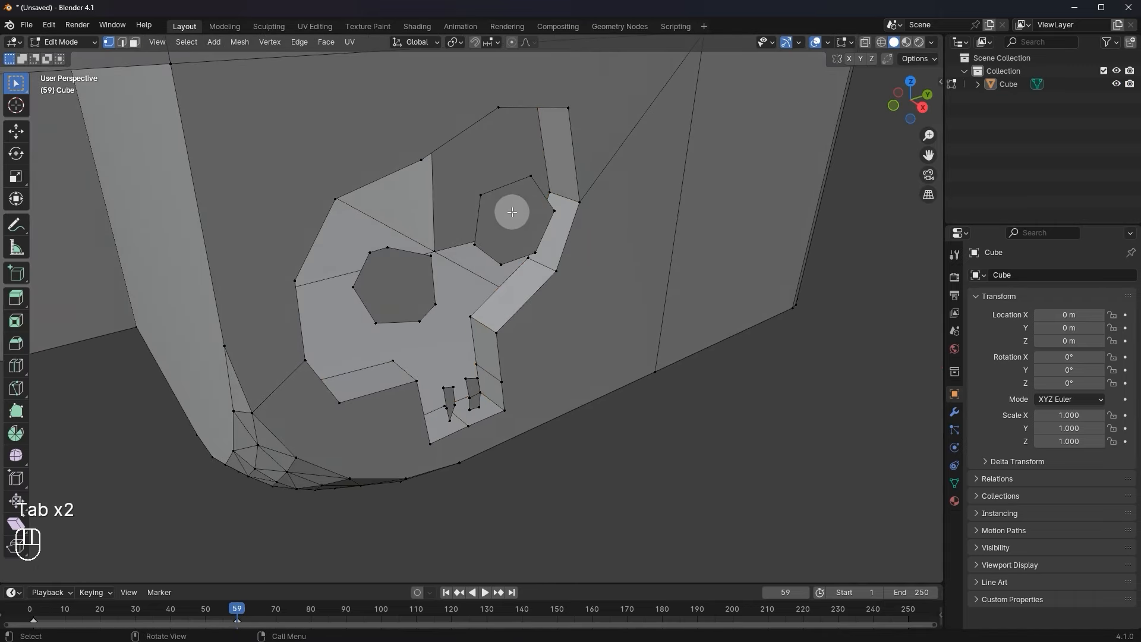
left_click(512, 213, "shift")
left_click(394, 287, "shift")
left_click(449, 402, "shift")
left_click(476, 395, "shift")
scroll(603, 352, "down", 2)
middle_click_drag(604, 351, 623, 349)
key("e")
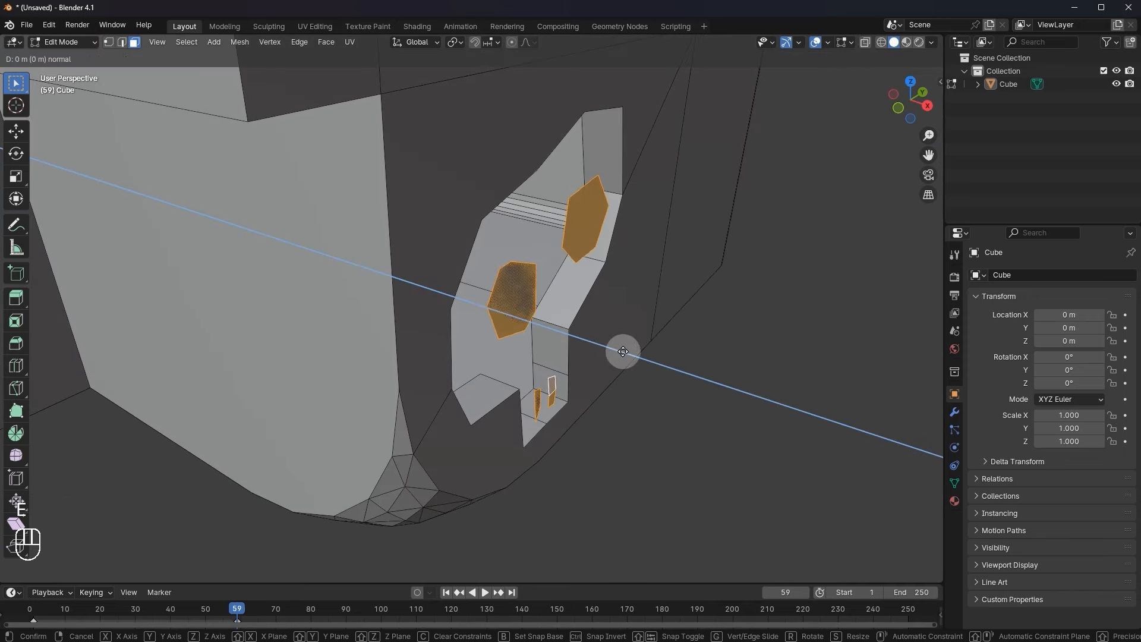
left_click(606, 341)
Look over the model from several sides, including the grooved block, and undo the edge loop selection made there.
key("Tab")
scroll(660, 434, "down", 3)
middle_click_drag(660, 434, 542, 321)
scroll(631, 369, "up", 2)
scroll(449, 390, "up", 3)
key("Tab")
scroll(482, 396, "down", 4)
scroll(547, 323, "up", 3)
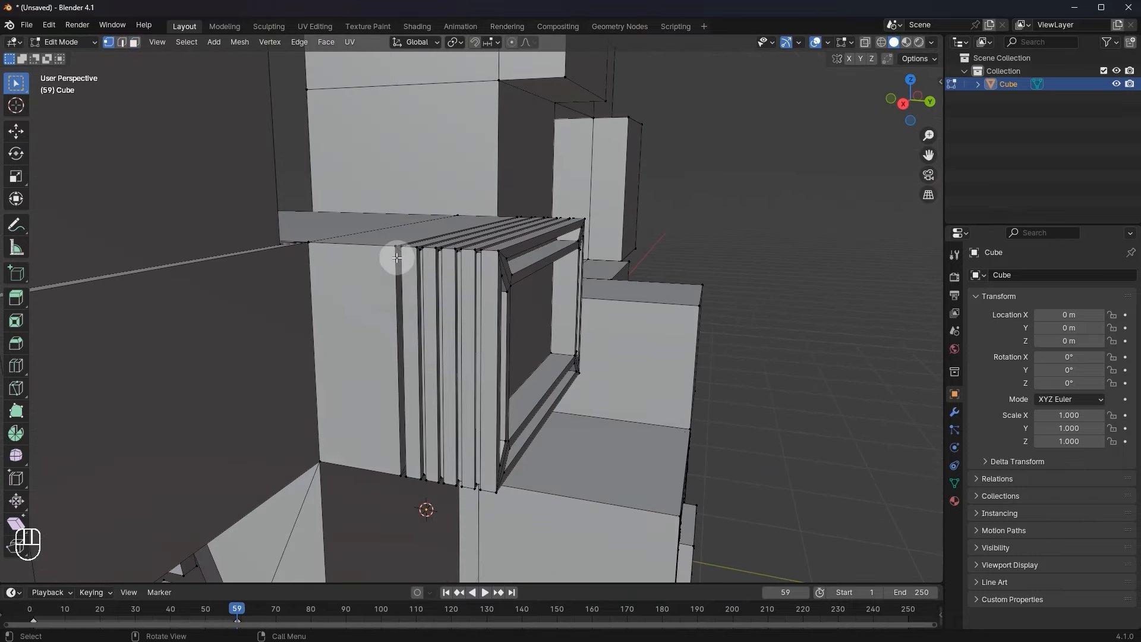
middle_click_drag(444, 244, 362, 326)
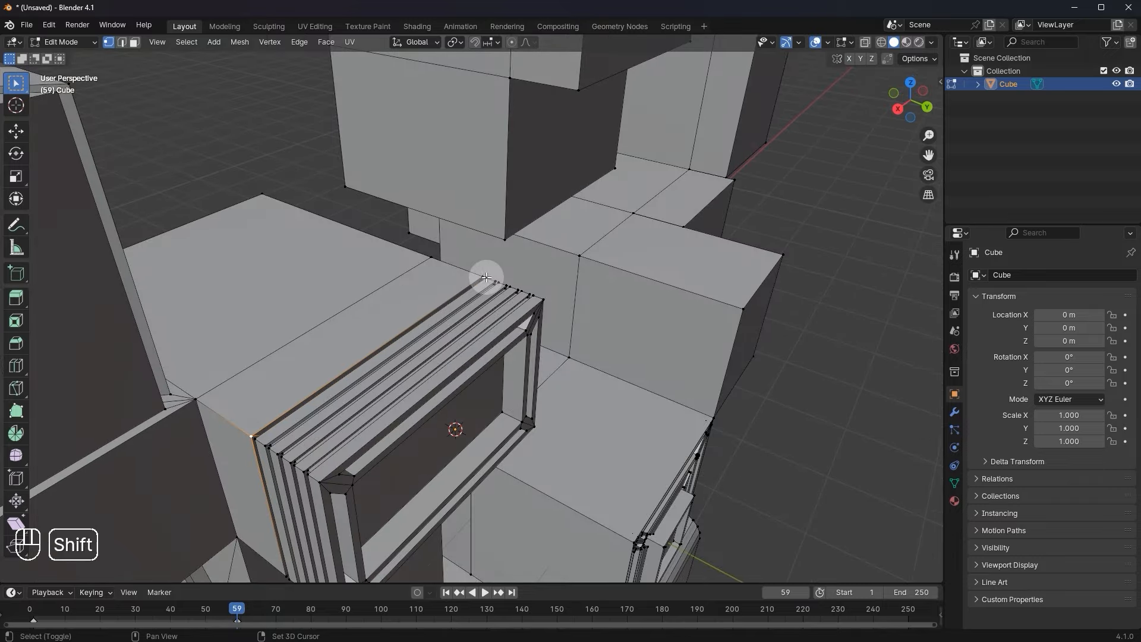
key("ctrl+z")
mouse_move(555, 239)
middle_mouse_down()
mouse_move(484, 257)
mouse_move(407, 237)
mouse_move(642, 311)
mouse_move(586, 300)
mouse_move(545, 252)
middle_mouse_up()
scroll(344, 240, "down", 6)
scroll(641, 311, "down", 2, "alt")
Select an edge loop around the block beneath the hollow box and add two neighbouring edge loops to the selection.
left_click(642, 310, "alt")
scroll(516, 389, "down", 2)
middle_click_drag(515, 388, 527, 333)
scroll(527, 333, "up", 6)
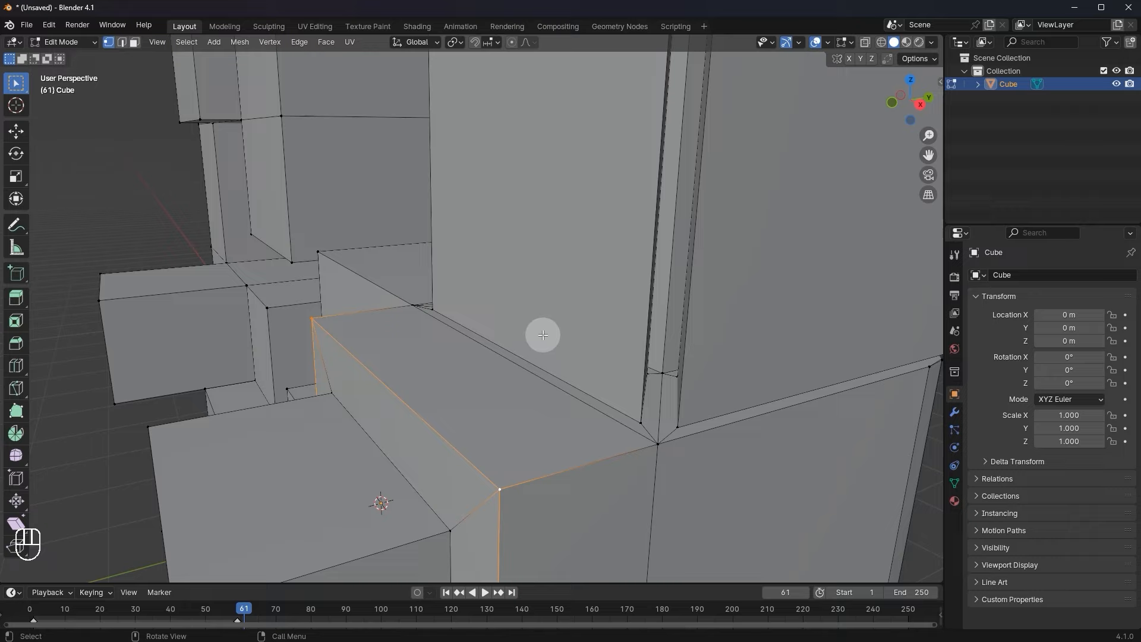
scroll(543, 335, "down", 6)
middle_click_drag(543, 335, 499, 442)
scroll(517, 364, "up", 3)
scroll(605, 307, "up", 4)
scroll(612, 324, "down", 4)
scroll(573, 375, "down", 2)
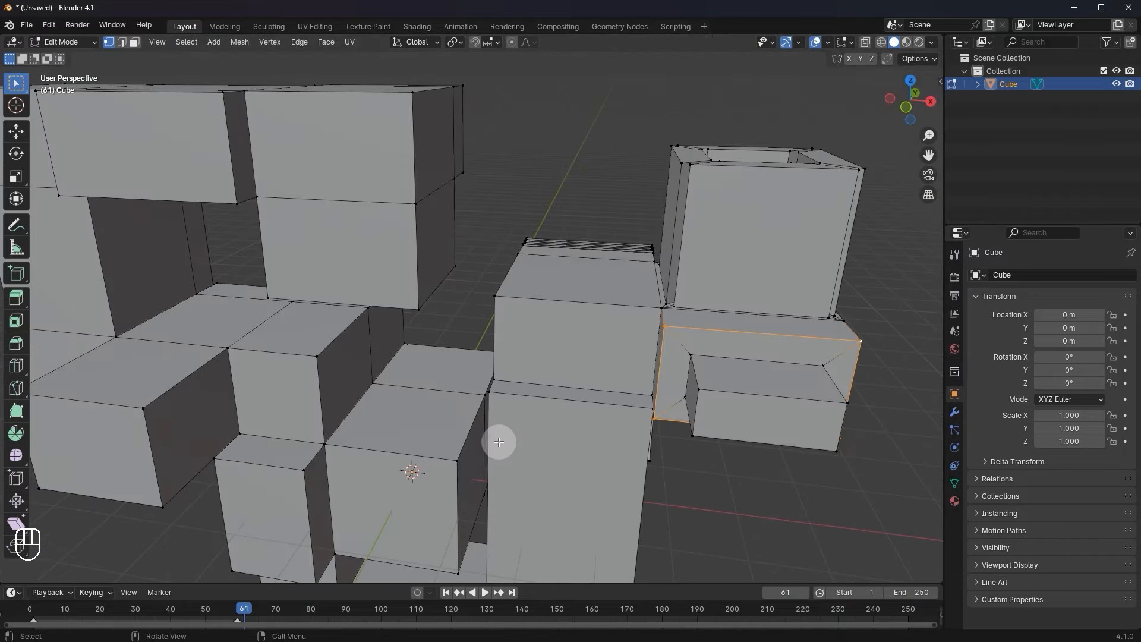
left_click(579, 308, "alt+shift")
middle_click_drag(606, 364, 636, 372)
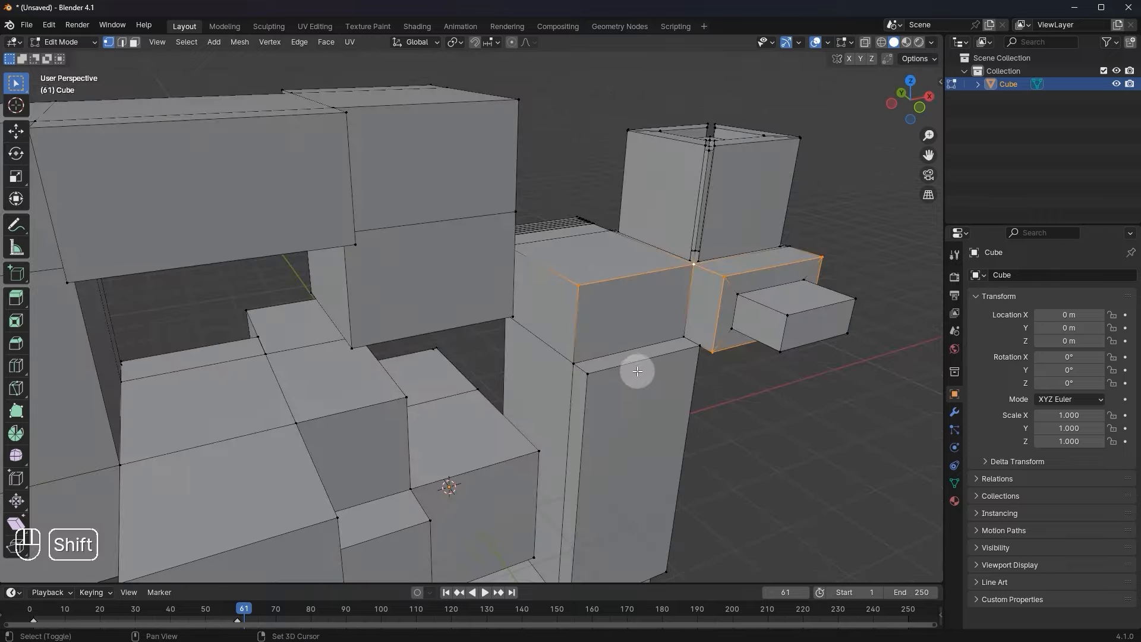
left_click(590, 357, "alt+shift")
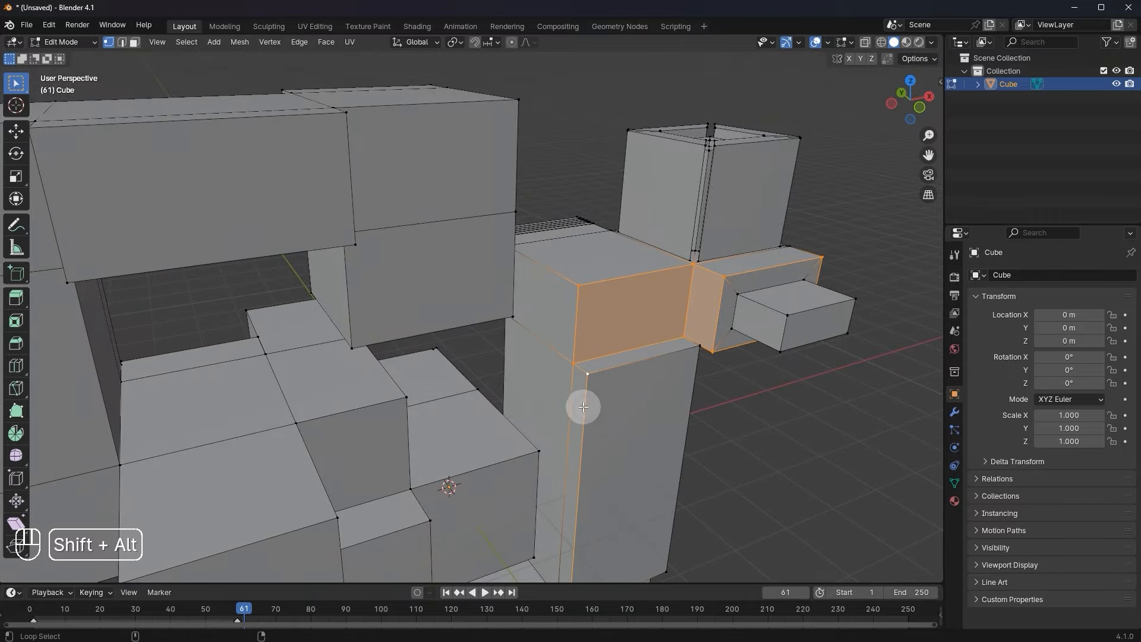
Select the edge loop running over the corner of the stepped middle block.
scroll(584, 407, "down", 5)
middle_click_drag(570, 410, 507, 475)
scroll(508, 475, "up", 5)
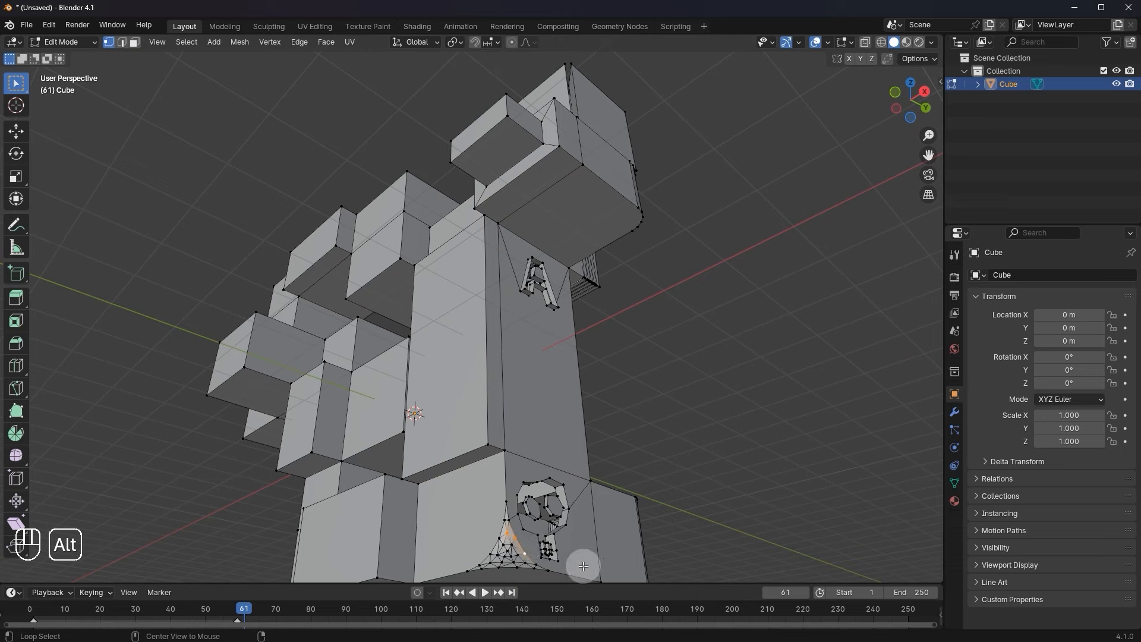
middle_click_drag(588, 569, 504, 323)
left_click(558, 305, "alt")
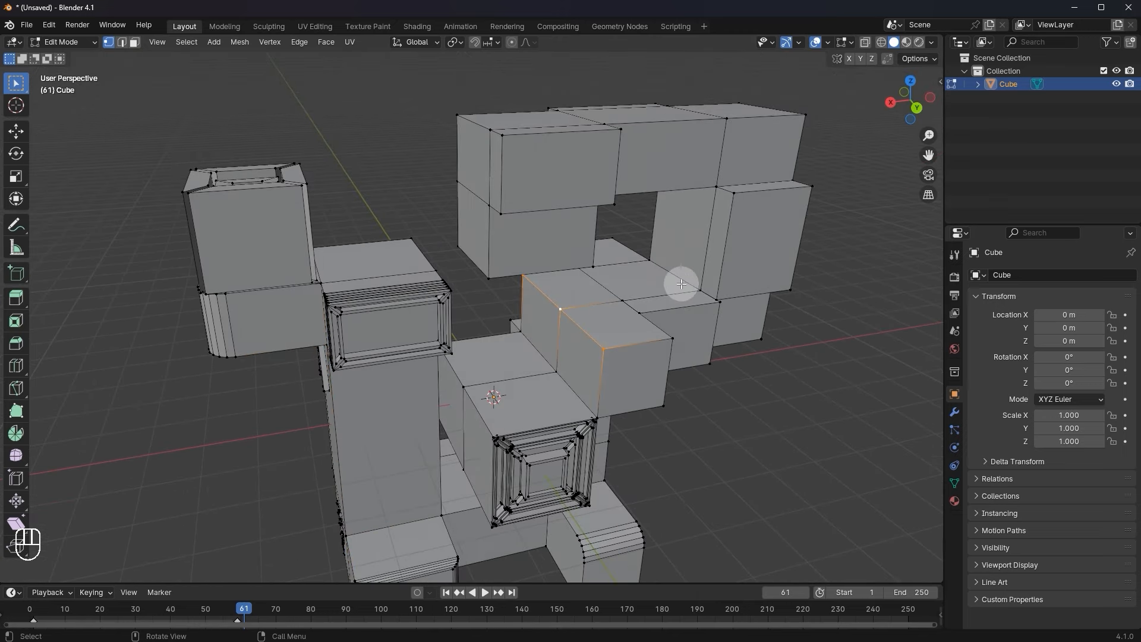
left_click(561, 314, "alt")
Select the large square face on the tower's side in face mode and look through its context options, including LoopTools.
key("Tab")
scroll(773, 384, "down", 5)
key("Tab")
scroll(636, 335, "up", 3)
middle_click_drag(635, 335, 312, 280)
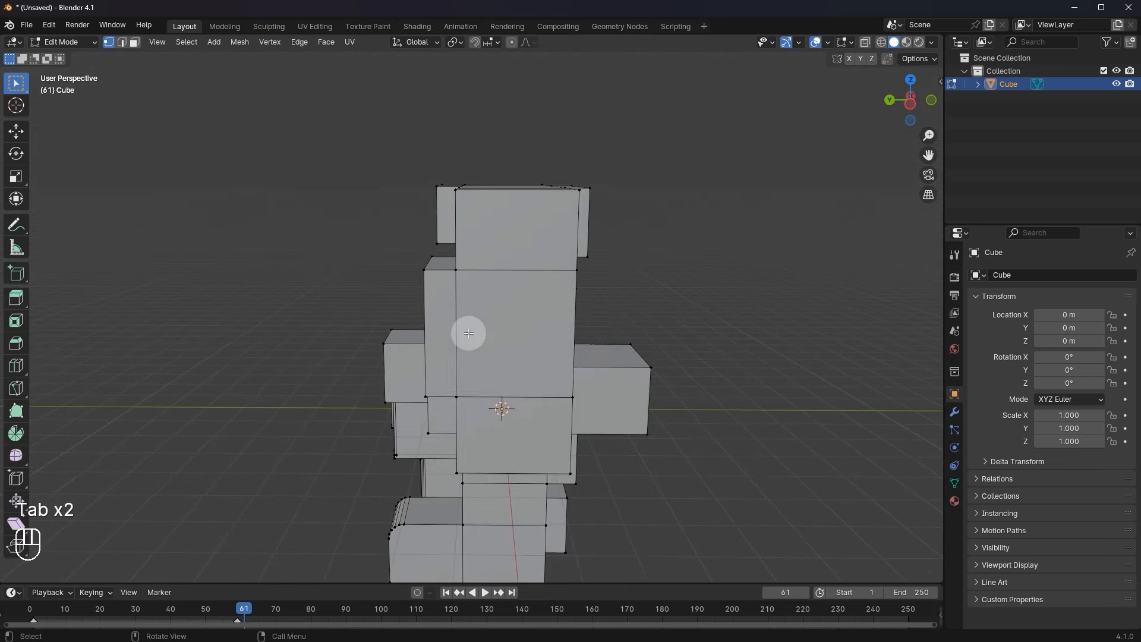
key("3")
left_click(529, 290)
right_click(732, 234)
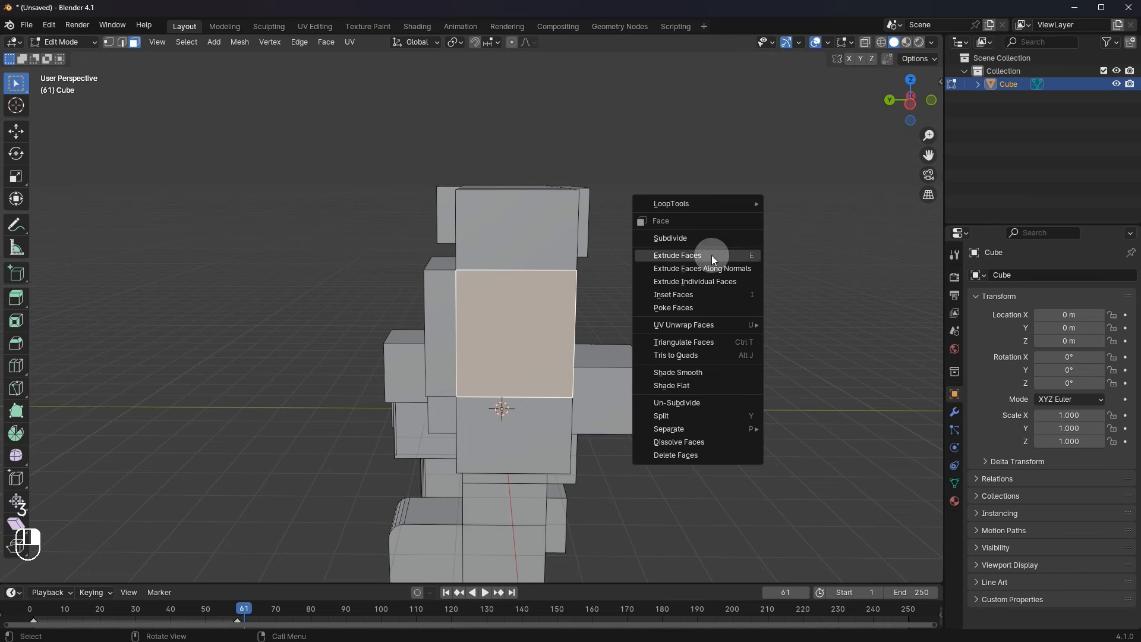
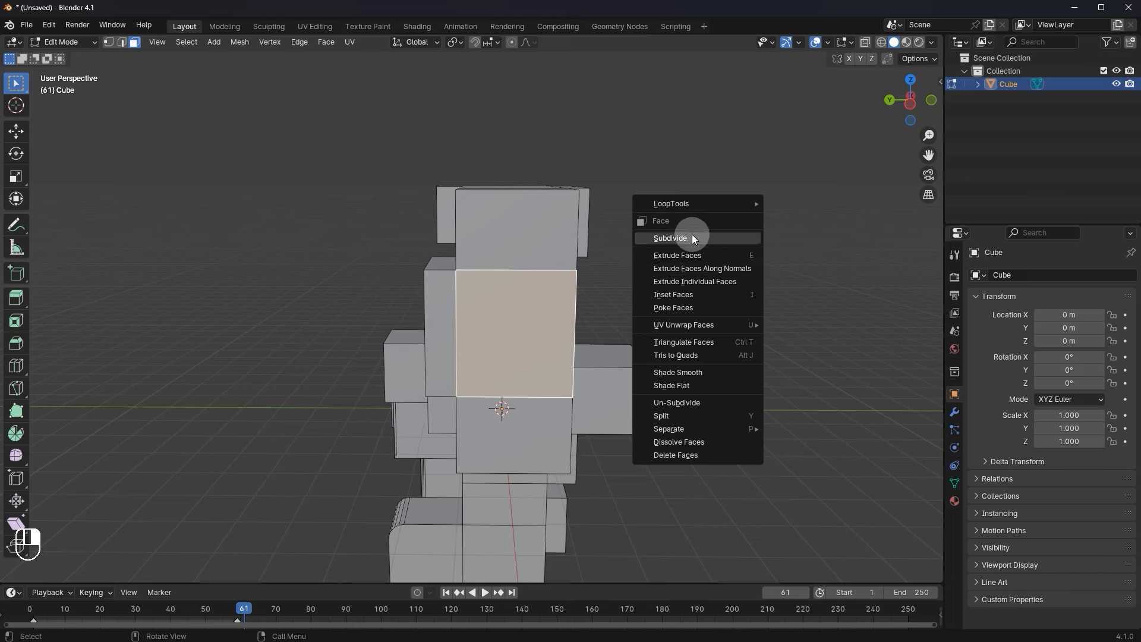
mouse_move(686, 204)
scroll(576, 342, "up", 3)
middle_click_drag(576, 342, 530, 318)
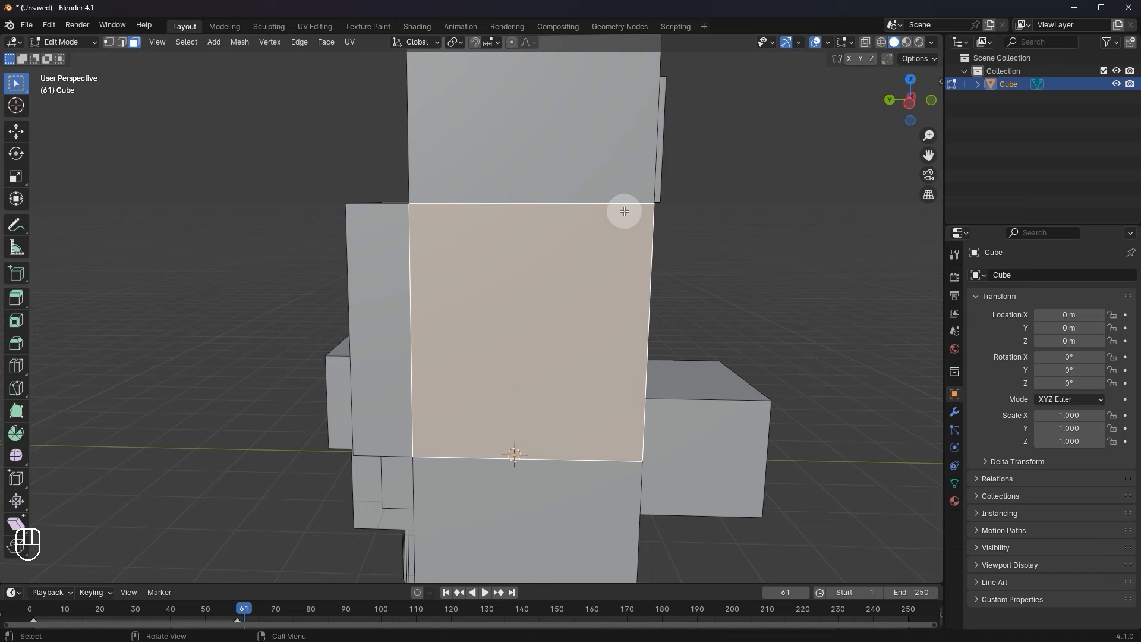
Annotate the model with one vertical and one horizontal line crossing at the selected face.
left_click(17, 226)
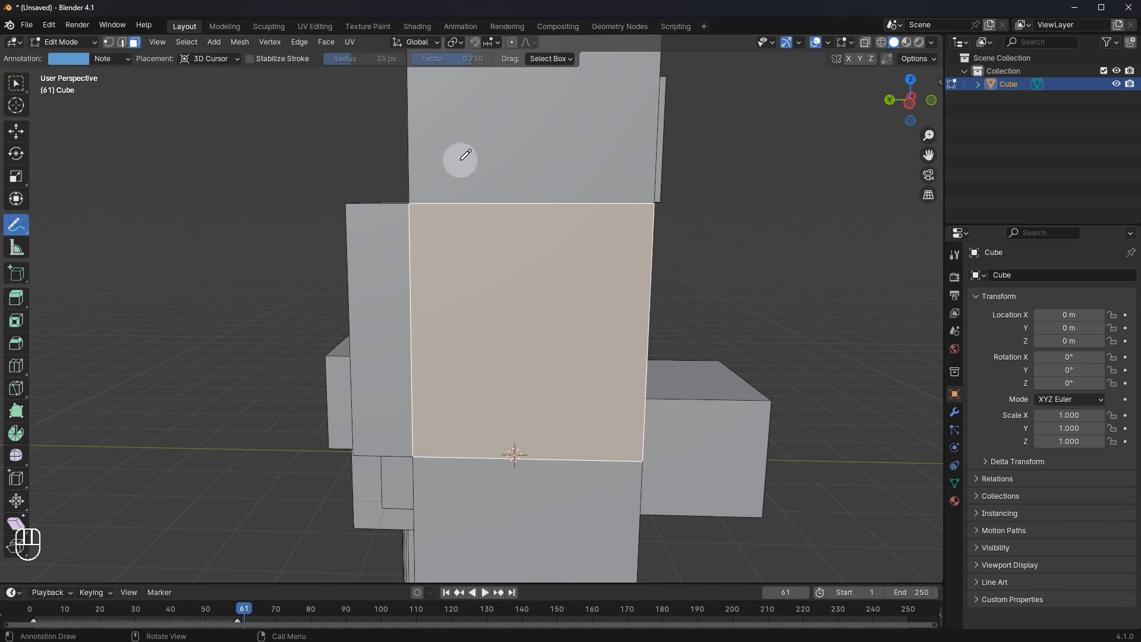
left_click(910, 102)
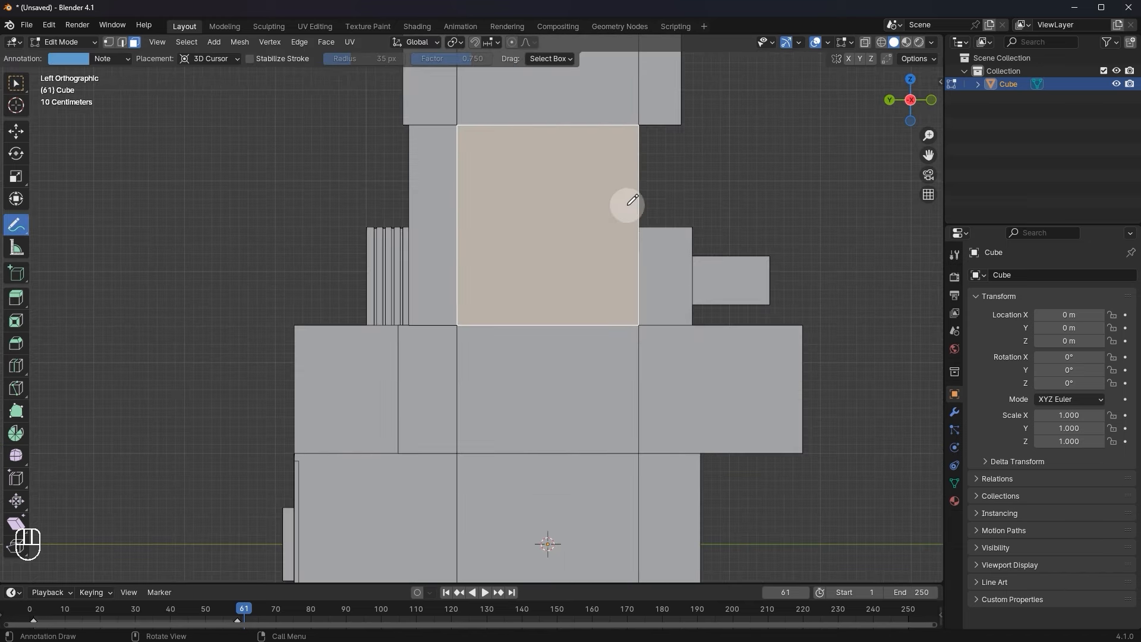
scroll(553, 127, "down", 3)
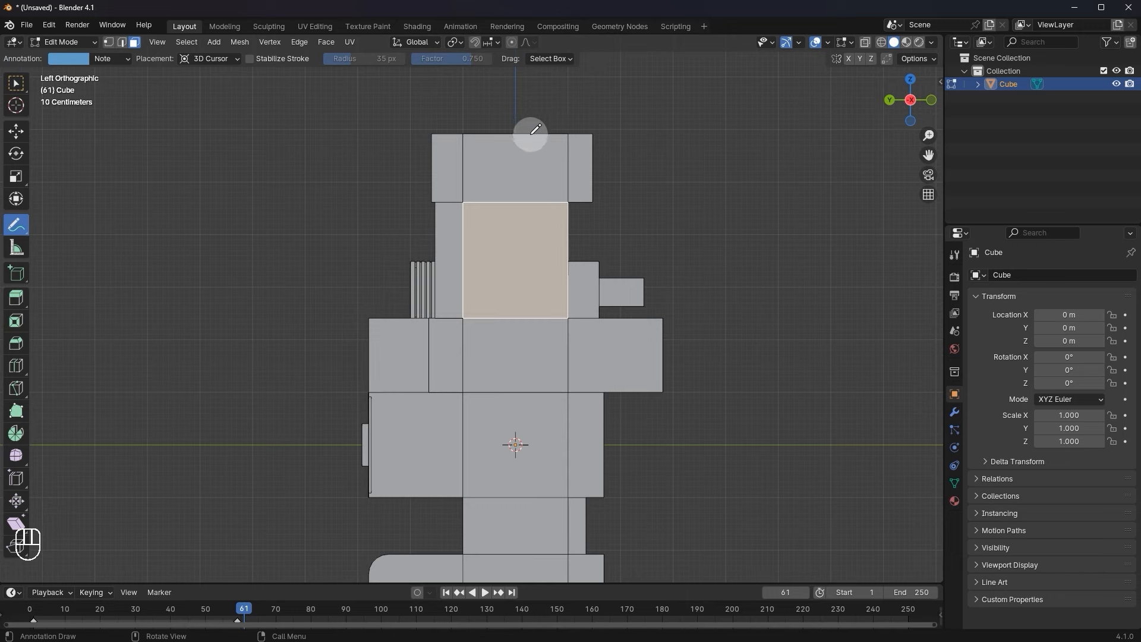
scroll(531, 134, "down", 3)
left_click_drag(503, 181, 508, 512)
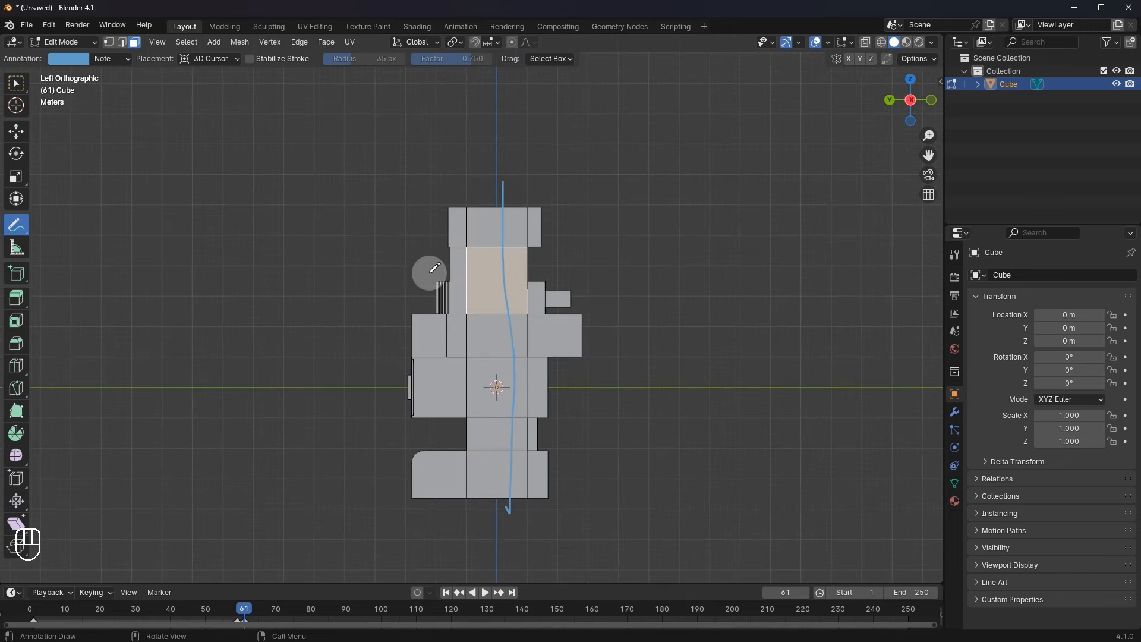
left_click_drag(381, 284, 627, 280)
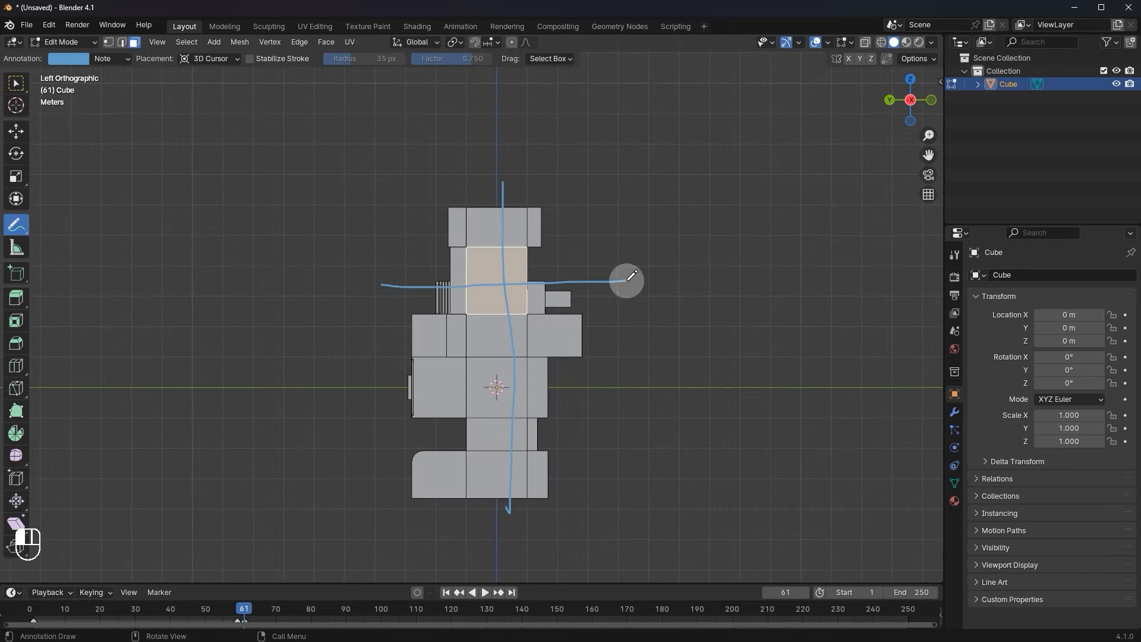
scroll(632, 275, "up", 6)
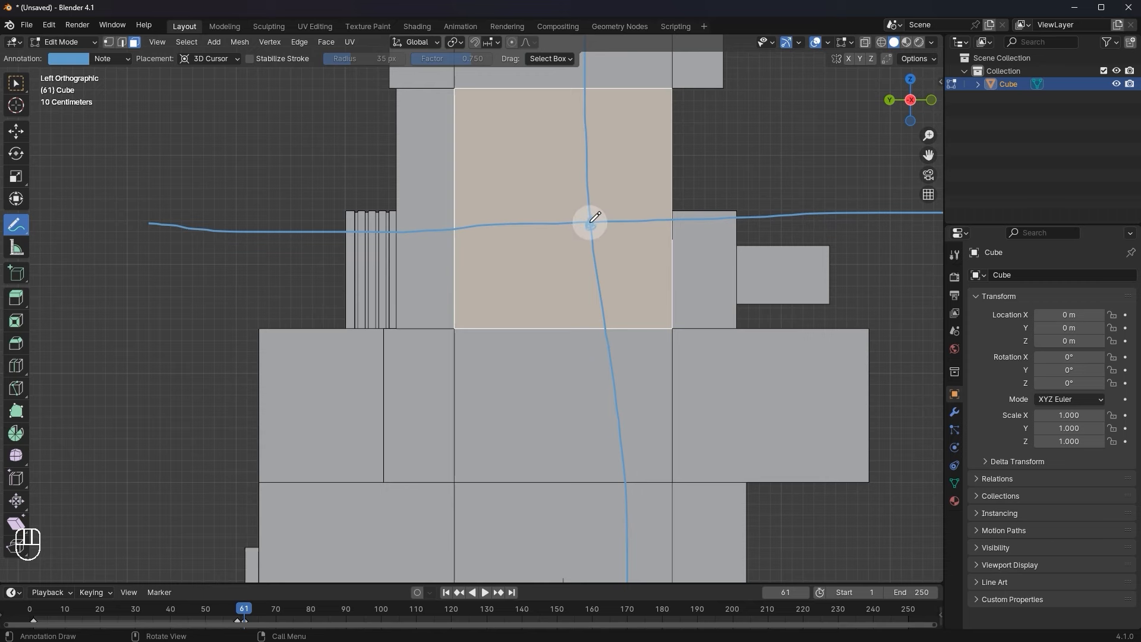
Erase the two long annotation lines crossing the model.
left_click(21, 83)
scroll(515, 217, "down", 6)
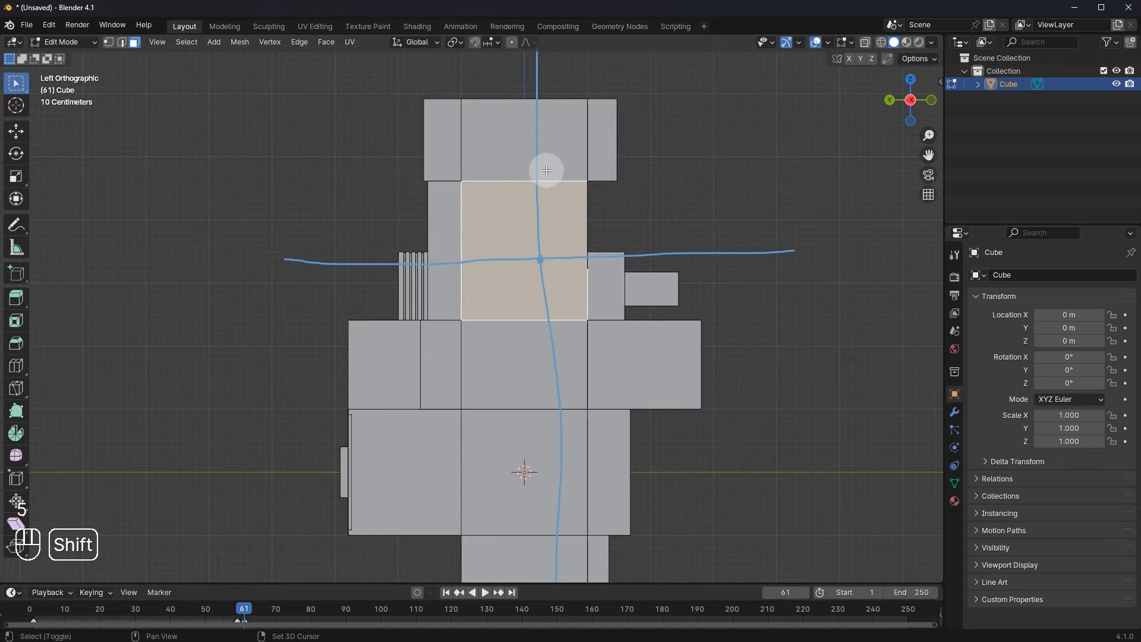
key("shift+space")
key("d")
mouse_move(513, 153)
left_mouse_down("ctrl")
mouse_move(519, 448)
mouse_move(466, 489)
mouse_move(343, 277)
mouse_move(659, 276)
left_mouse_up("ctrl")
scroll(528, 184, "up", 3)
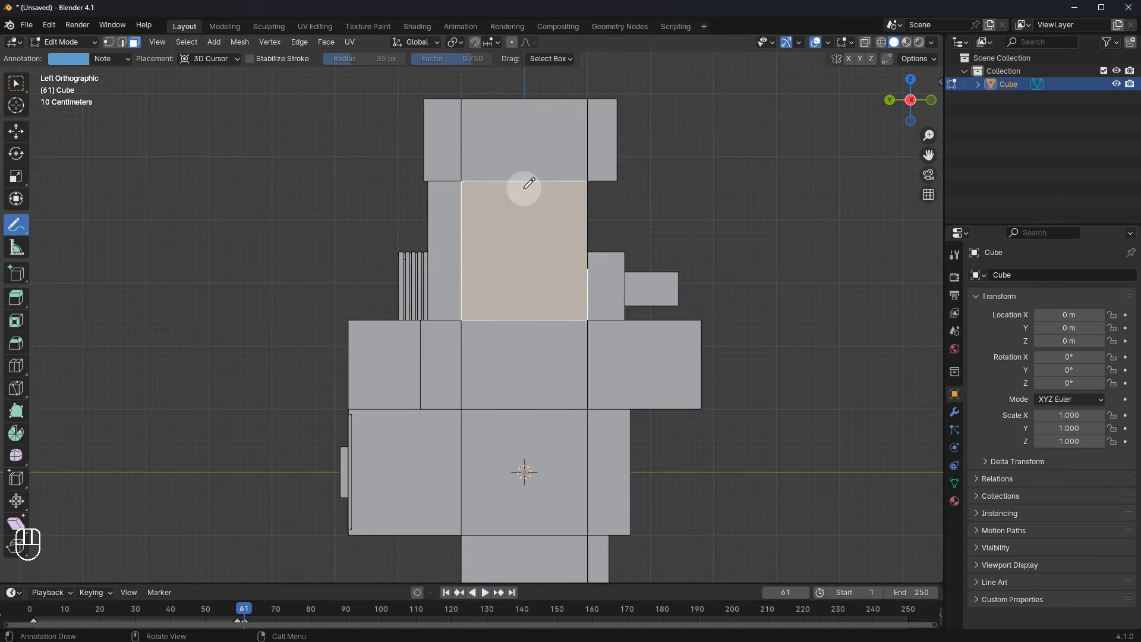
Sketch an annotation cross dividing the selected face into quarters, and add smaller lines dividing each quarter.
left_click_drag(528, 180, 531, 260)
left_click_drag(461, 256, 585, 259)
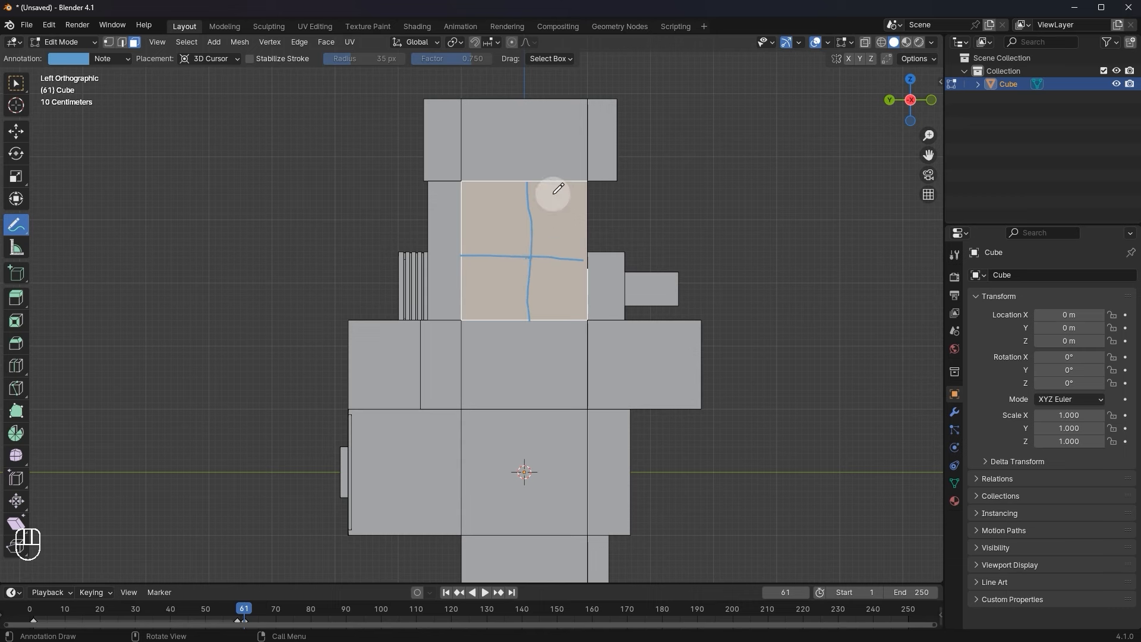
left_click_drag(556, 189, 557, 266)
left_click_drag(534, 229, 588, 237)
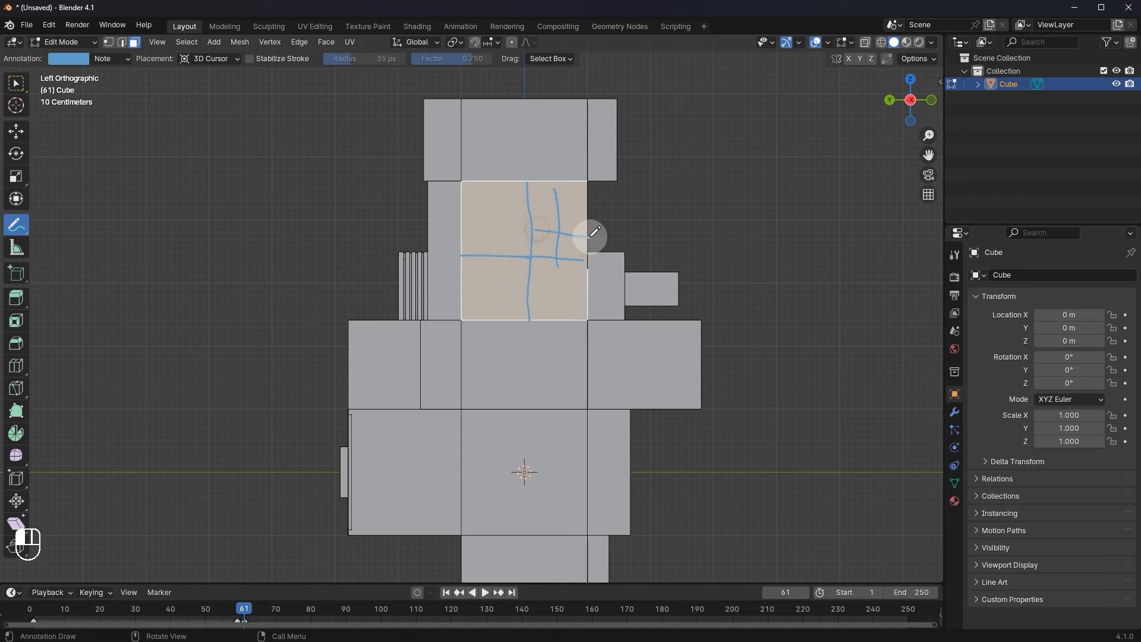
mouse_move(498, 189)
left_mouse_down()
mouse_move(496, 256)
mouse_move(519, 227)
mouse_move(494, 318)
left_mouse_up()
left_click_drag(468, 280, 533, 290)
left_click_drag(554, 262, 561, 313)
left_click_drag(538, 286, 582, 292)
Erase the annotation grid from the selected face and return to the Select Box tool.
left_click_drag(568, 202, 573, 241)
left_click_drag(525, 191, 543, 235)
mouse_move(538, 218)
left_mouse_down()
mouse_move(577, 229)
mouse_move(601, 178)
mouse_move(587, 149)
mouse_move(536, 223)
mouse_move(639, 208)
mouse_move(559, 309)
mouse_move(604, 285)
left_mouse_up()
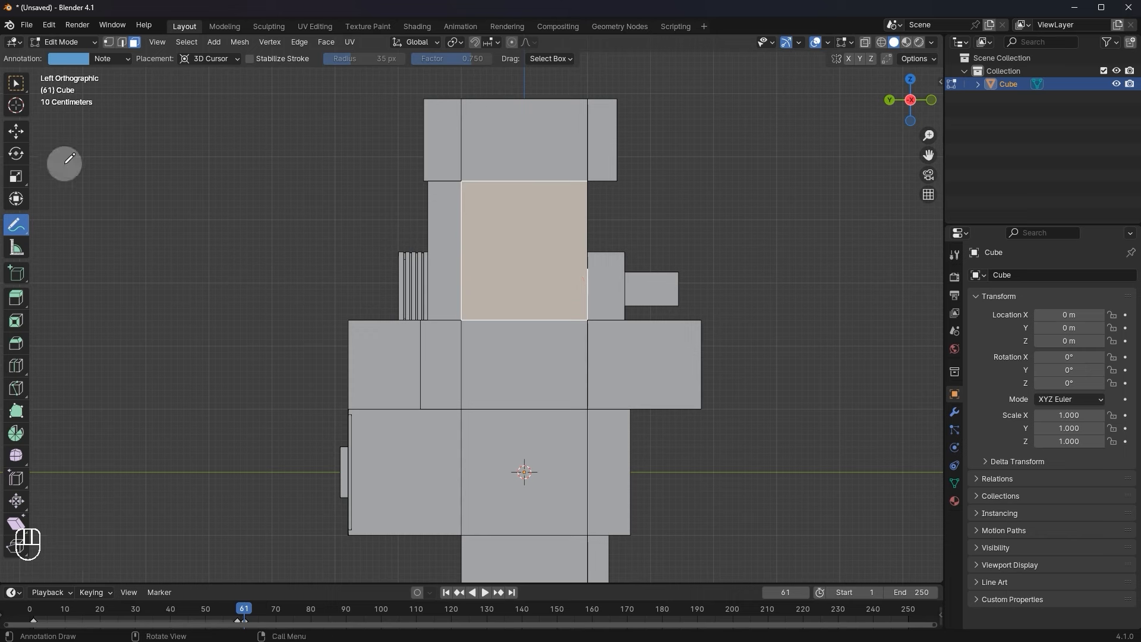
left_click(17, 84)
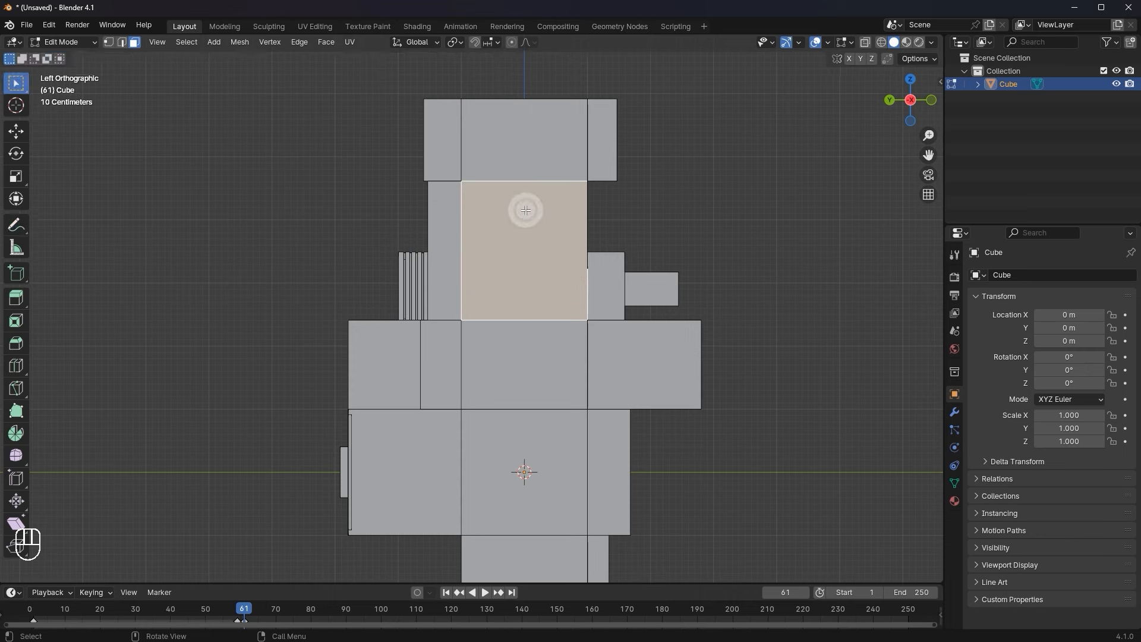
Subdivide the selected square face once into four quarters.
right_click(550, 205)
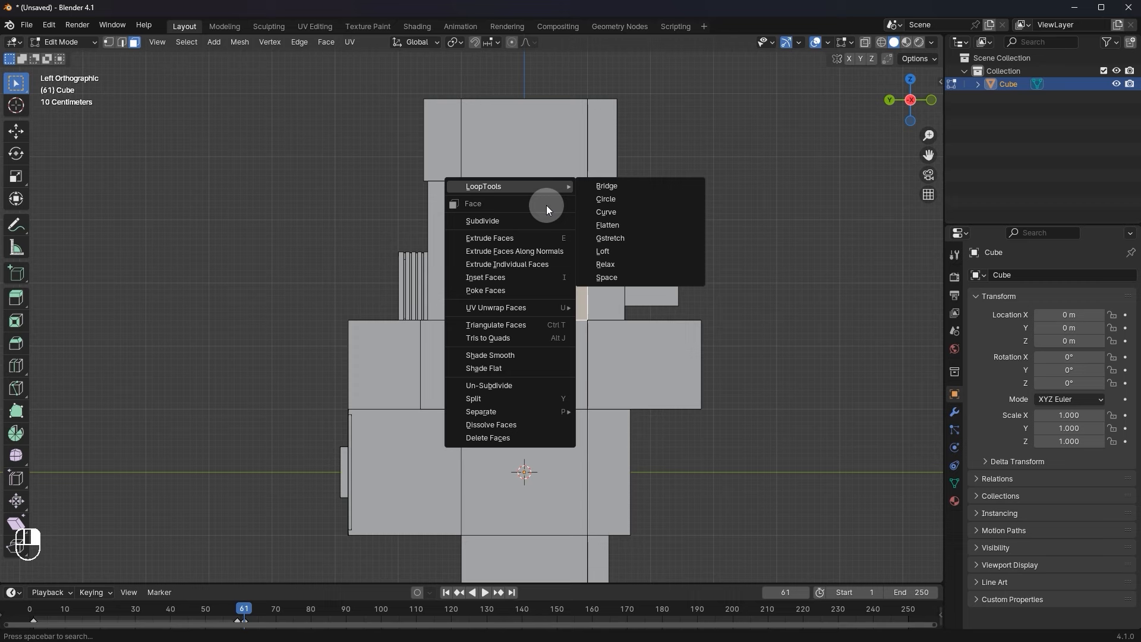
left_click(511, 223)
scroll(573, 209, "up", 3)
middle_click_drag(573, 208, 544, 220)
scroll(543, 221, "down", 3)
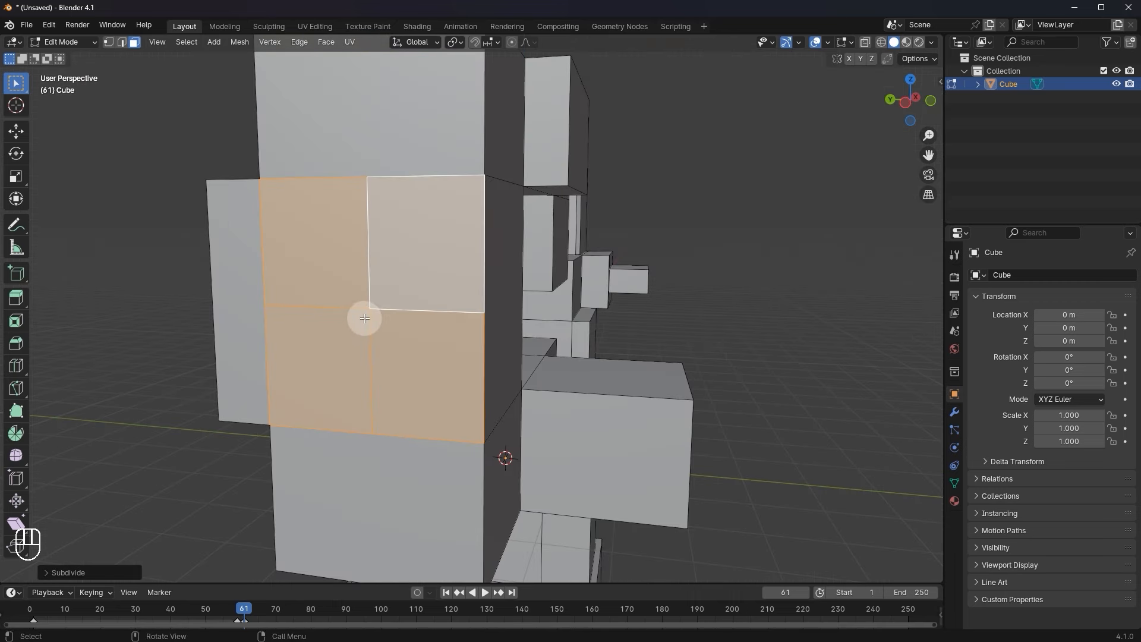
Select the inner cross edges of the subdivided face and bevel them with 5 segments.
key("2")
left_click(368, 321)
key("g")
right_click(402, 331)
left_click_drag(340, 293, 395, 328)
scroll(546, 293, "up", 2)
key("ctrl+b")
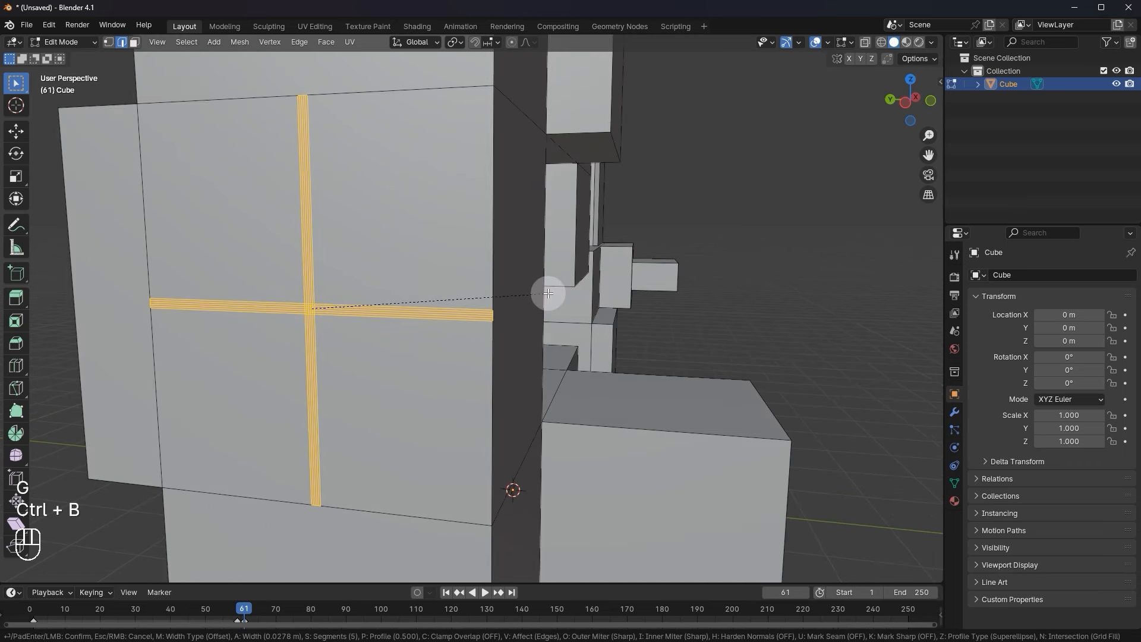
left_click(547, 292)
Extrude the bevelled cross and inspect it in Object Mode before returning to Edit Mode.
scroll(501, 321, "down", 4)
middle_click_drag(546, 292, 525, 311)
key("e")
left_click(494, 321)
key("Tab")
scroll(533, 290, "up", 1)
key("Tab")
scroll(525, 311, "up", 1)
scroll(524, 312, "down", 2)
Undo the cross extrusion, the bevel and the edge selections, keeping the face's first subdivision.
key("ctrl+z")
key("ctrl+z")
key("ctrl+z")
key("ctrl+z")
key("ctrl+z")
key("ctrl+z")
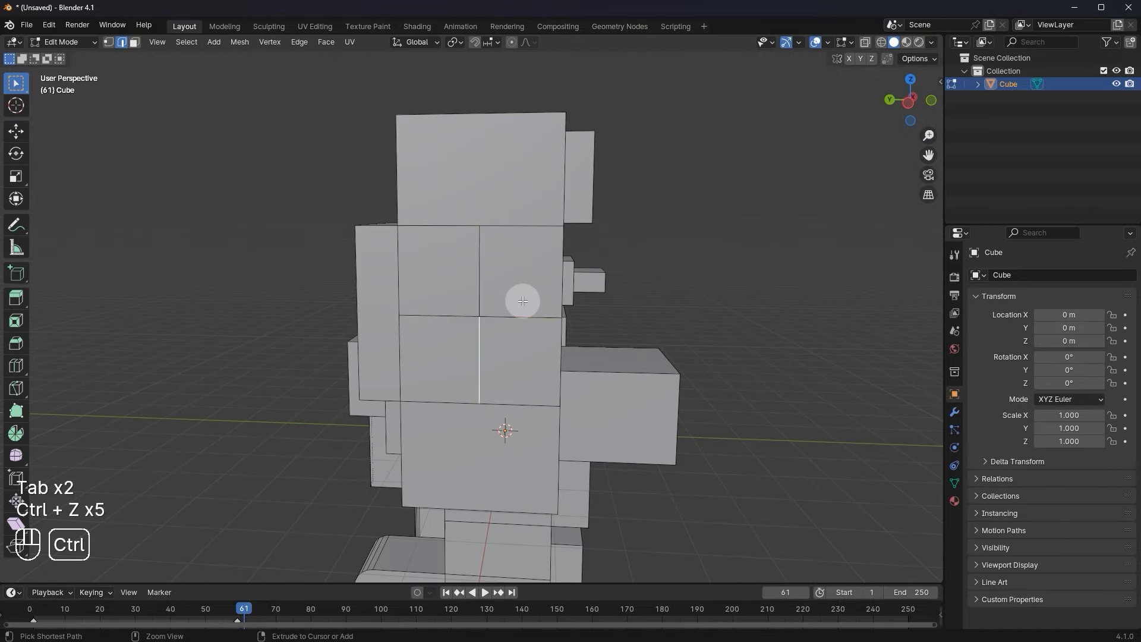
Subdivide the selected quarters two more times into an 8 by 8 grid.
right_click(660, 234)
left_click(661, 235)
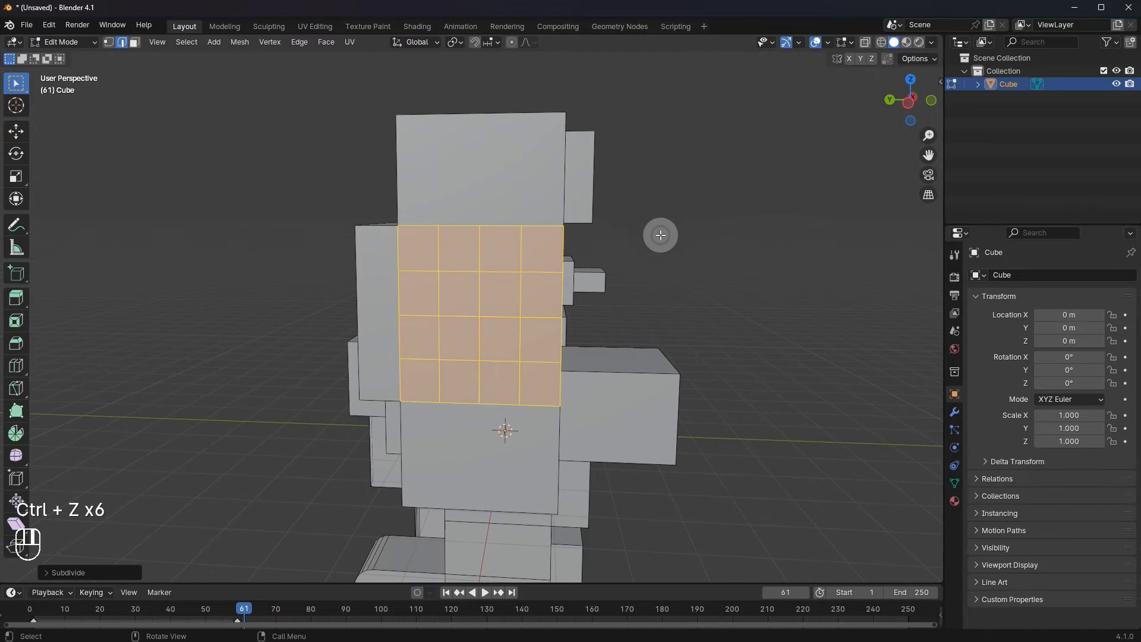
right_click(661, 234)
left_click(660, 234)
scroll(647, 244, "up", 3)
scroll(647, 244, "down", 3)
middle_click_drag(647, 245, 639, 250)
scroll(640, 249, "up", 1)
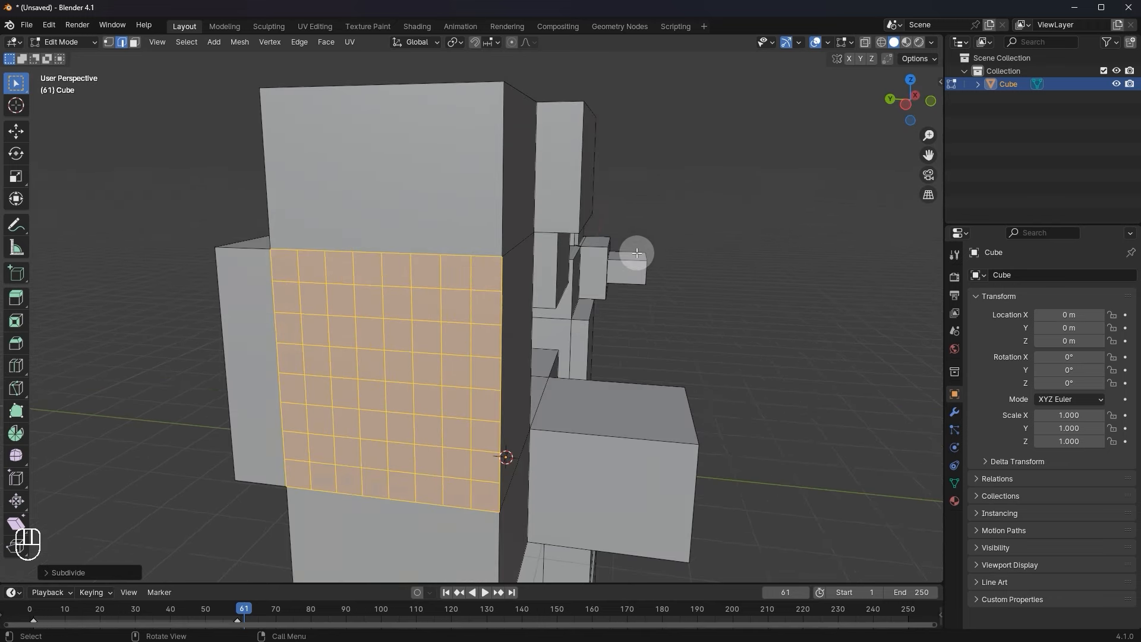
Try bevelling and extruding the whole grid, and undo both operations.
scroll(636, 252, "up", 2)
key("ctrl+b")
left_click(651, 249)
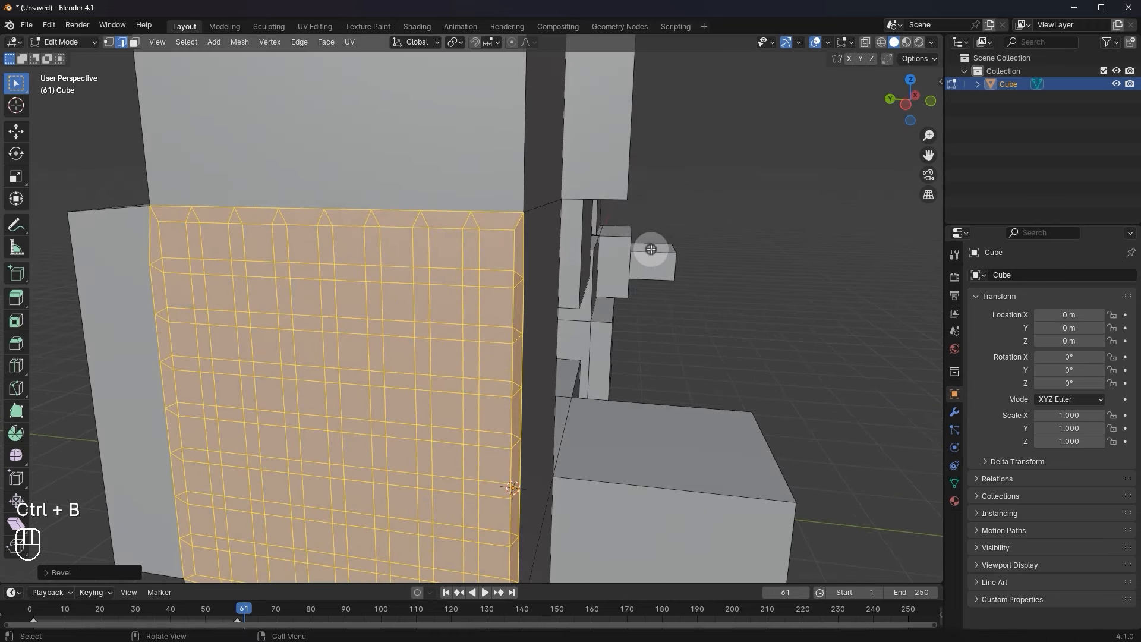
scroll(651, 249, "down", 4)
key("e")
key("ctrl+z")
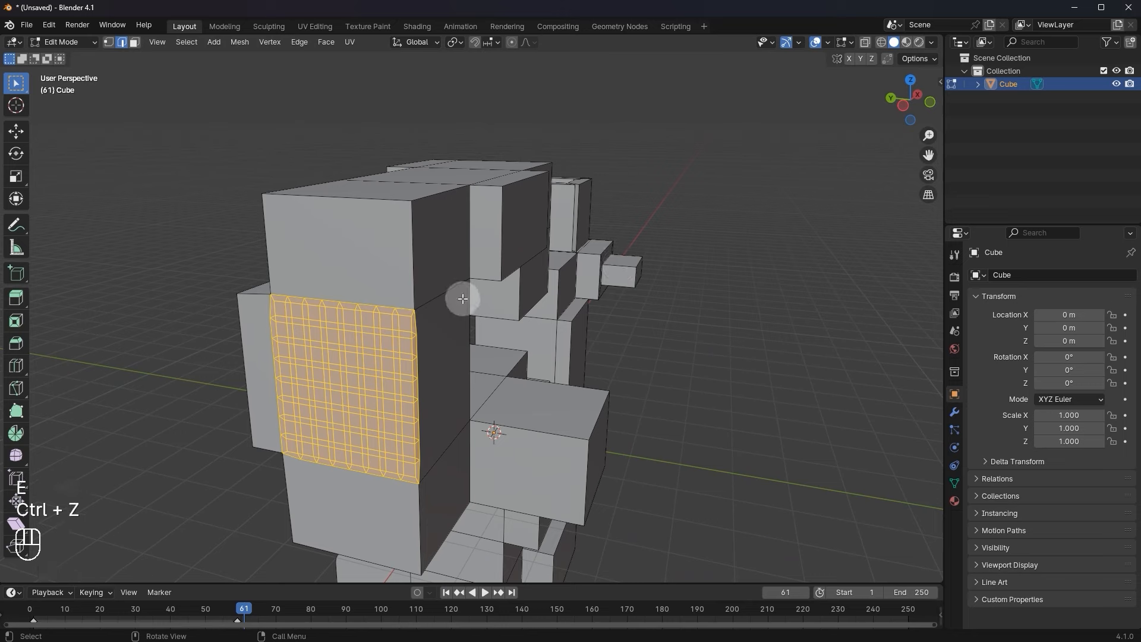
middle_click_drag(463, 298, 472, 295)
key("ctrl+z")
Bevel all the edges of the 8 by 8 grid into narrow strips.
scroll(493, 291, "up", 3)
key("ctrl+b")
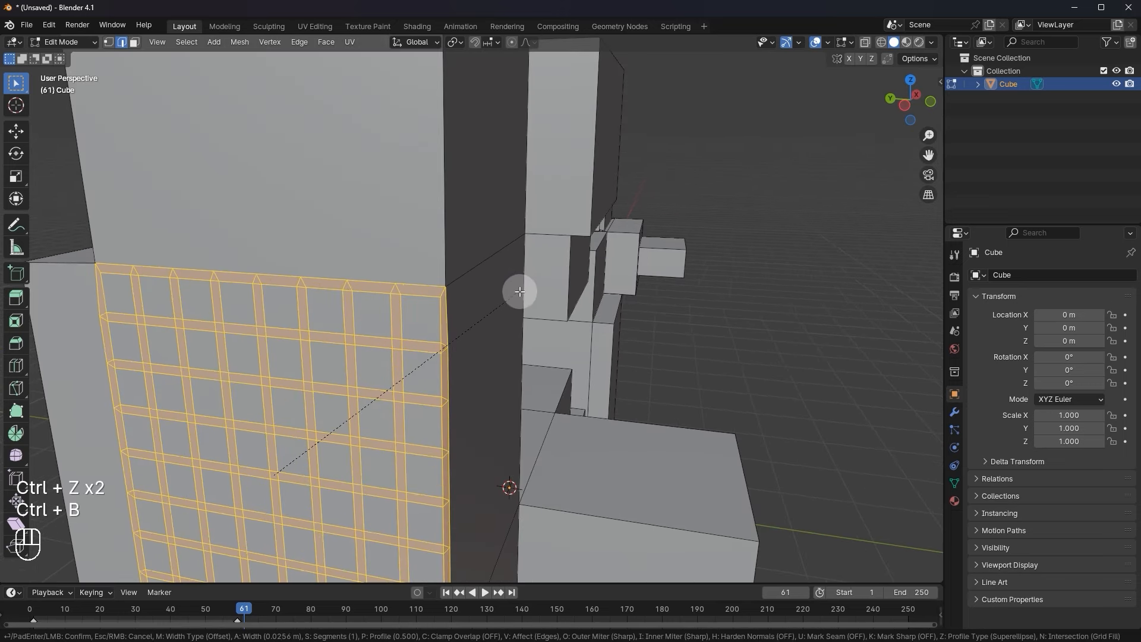
scroll(520, 291, "up", 3)
left_click(522, 292)
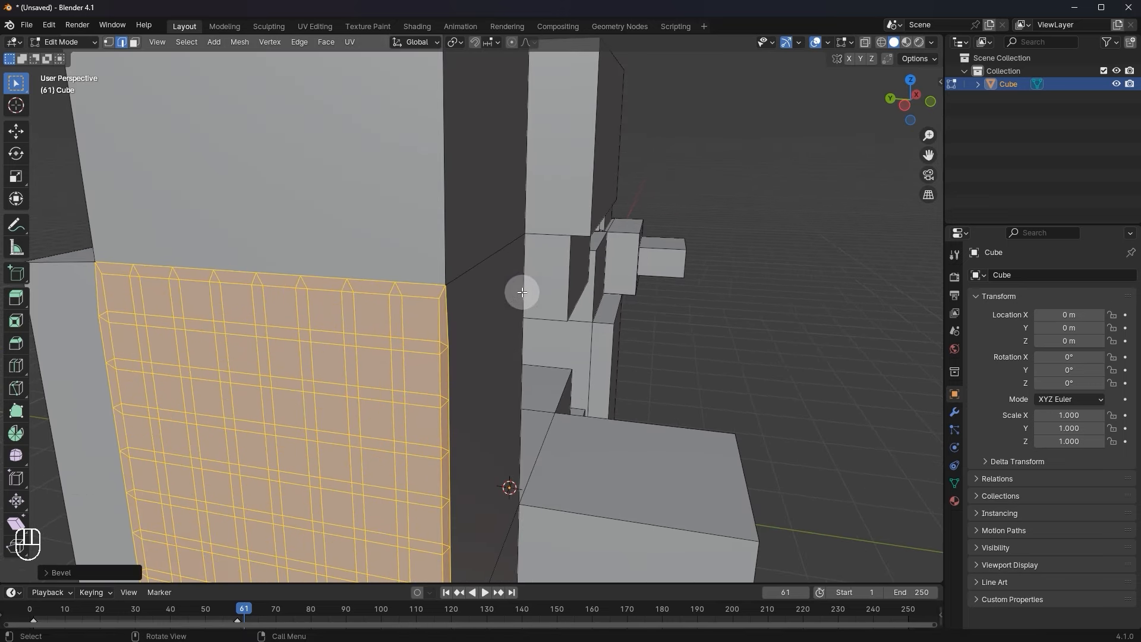
Extrude the narrow bevel-strip faces at the grid's upper corner and move them outward along X.
left_click(428, 323)
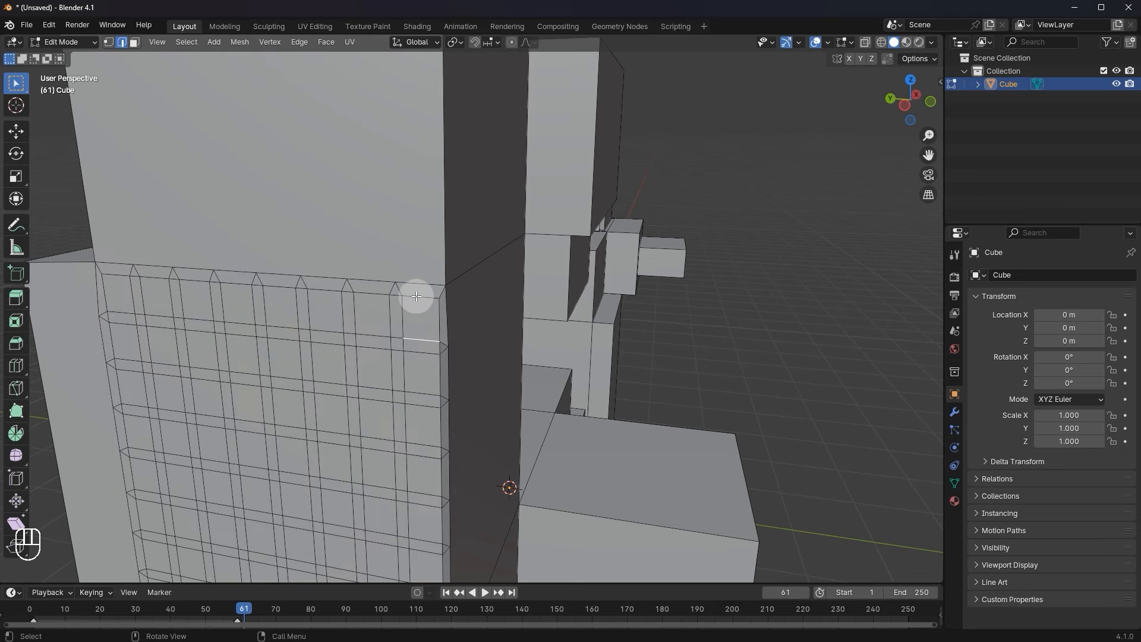
left_click(396, 290, "alt")
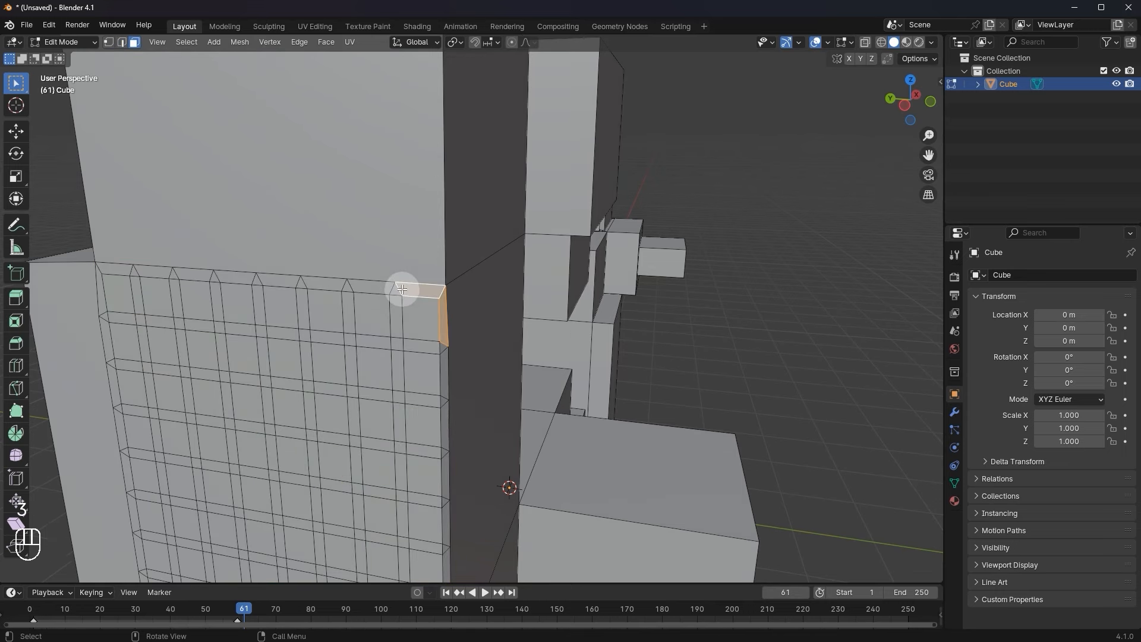
scroll(458, 287, "down", 5)
scroll(458, 288, "up", 3)
key("e")
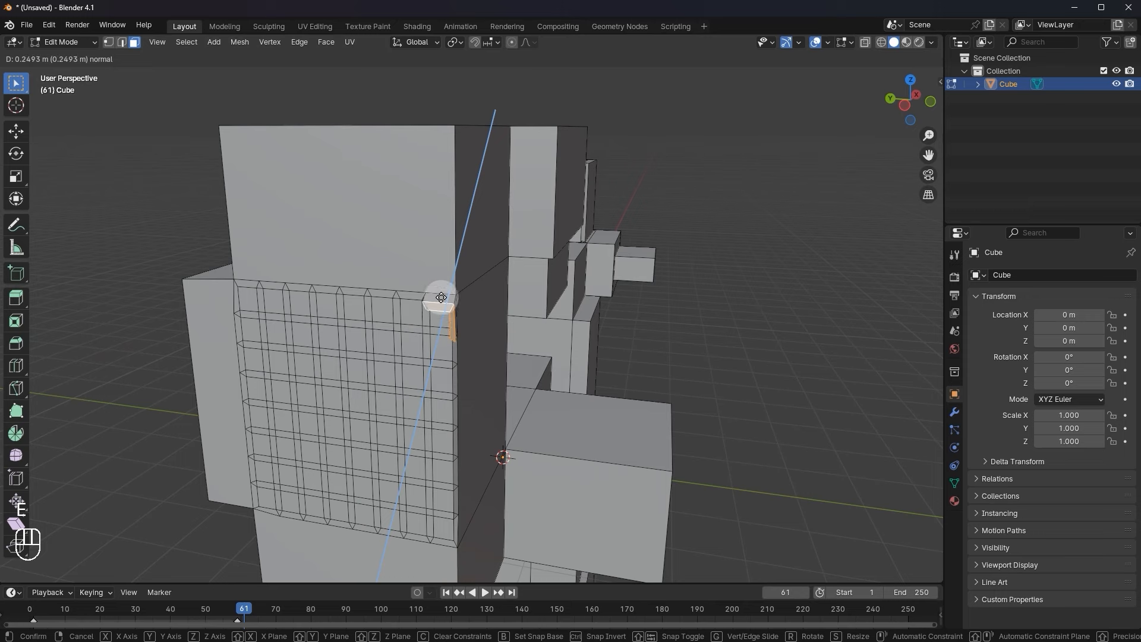
left_click(444, 297)
key("g")
key("x")
left_click(433, 308)
key("Tab")
middle_click_drag(639, 298, 753, 304)
scroll(754, 305, "down", 5)
key("Tab")
scroll(577, 306, "up", 6)
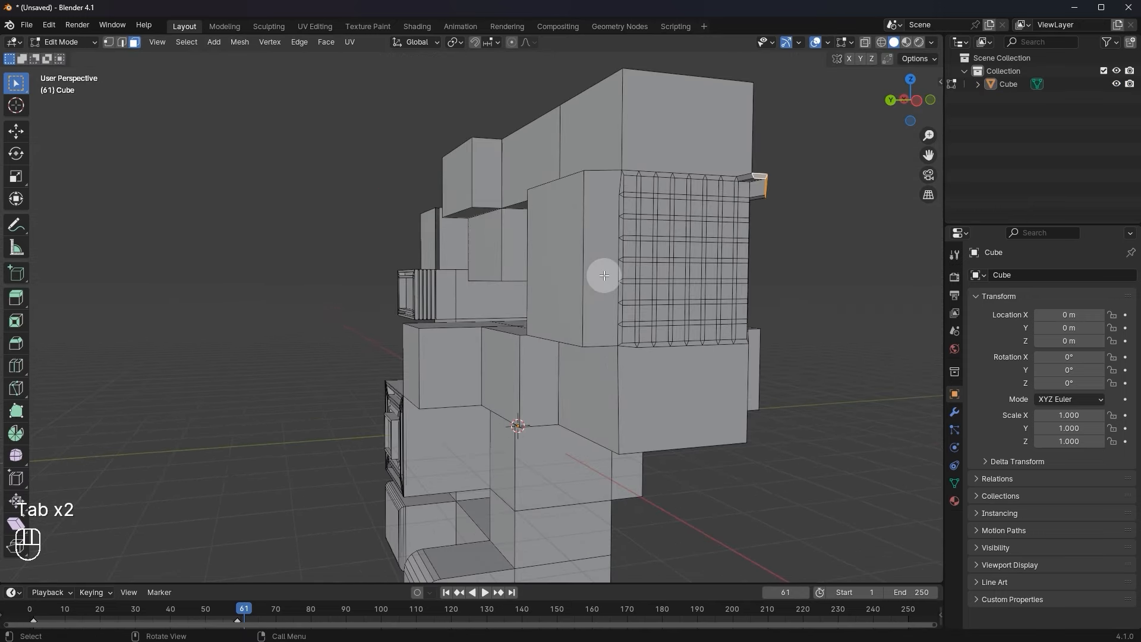
Extrude several scattered square cells of the bevelled grid outward into small bars.
left_click_drag(622, 262, 638, 277, "shift")
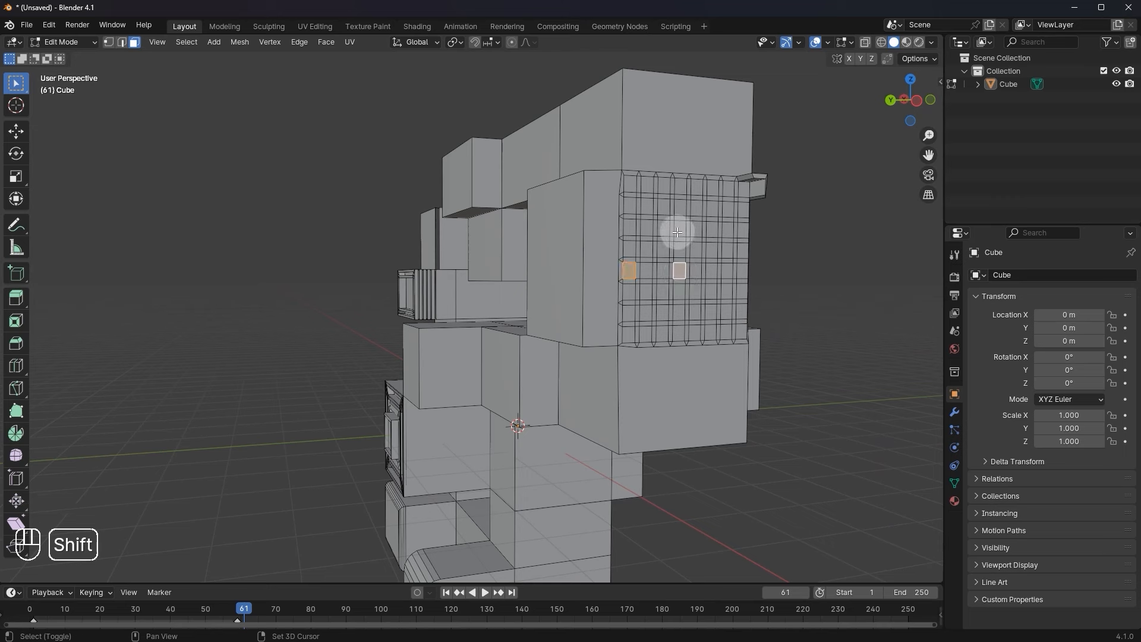
key("z")
key("ctrl+z")
left_click(663, 334, "shift")
left_click(732, 257, "shift")
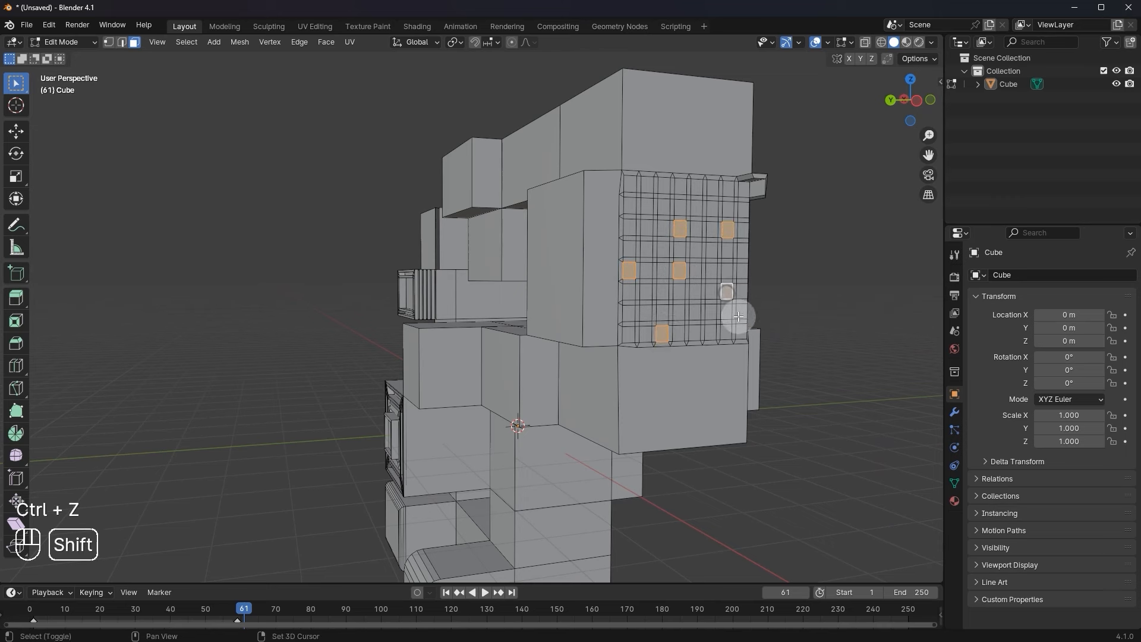
left_click(661, 208, "shift")
left_click(639, 187, "shift")
left_click(728, 187, "shift")
middle_click_drag(723, 224, 827, 259)
key("e")
left_click(790, 256)
key("Tab")
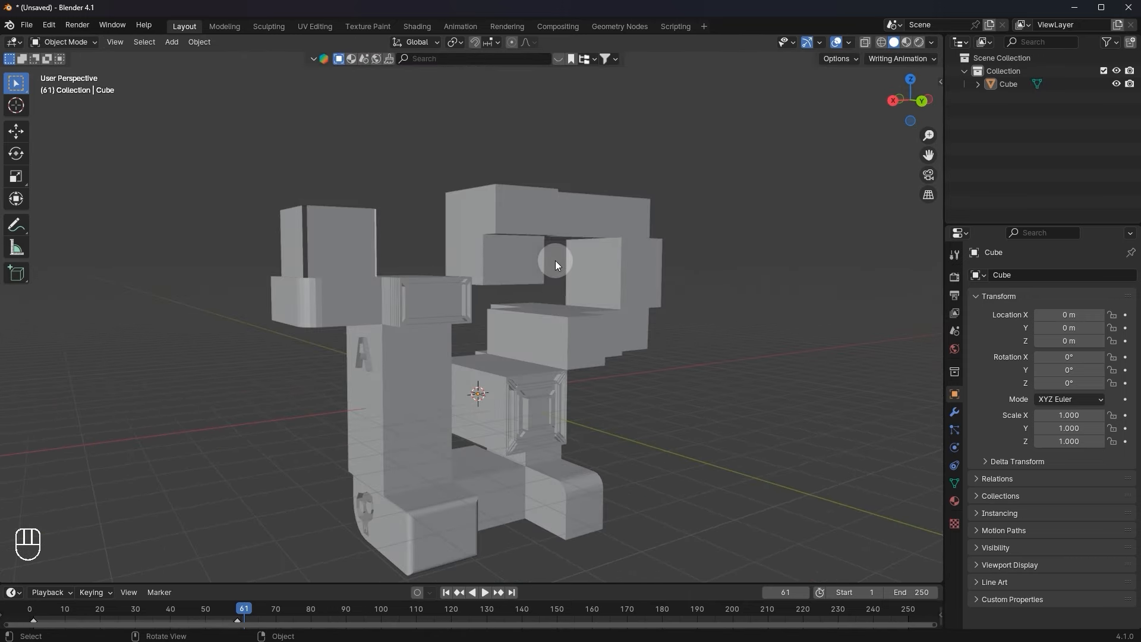
Poke the exposed side face of the lower arm block beside the grid block, splitting it into four triangles.
key("Tab")
middle_click_drag(594, 267, 562, 306)
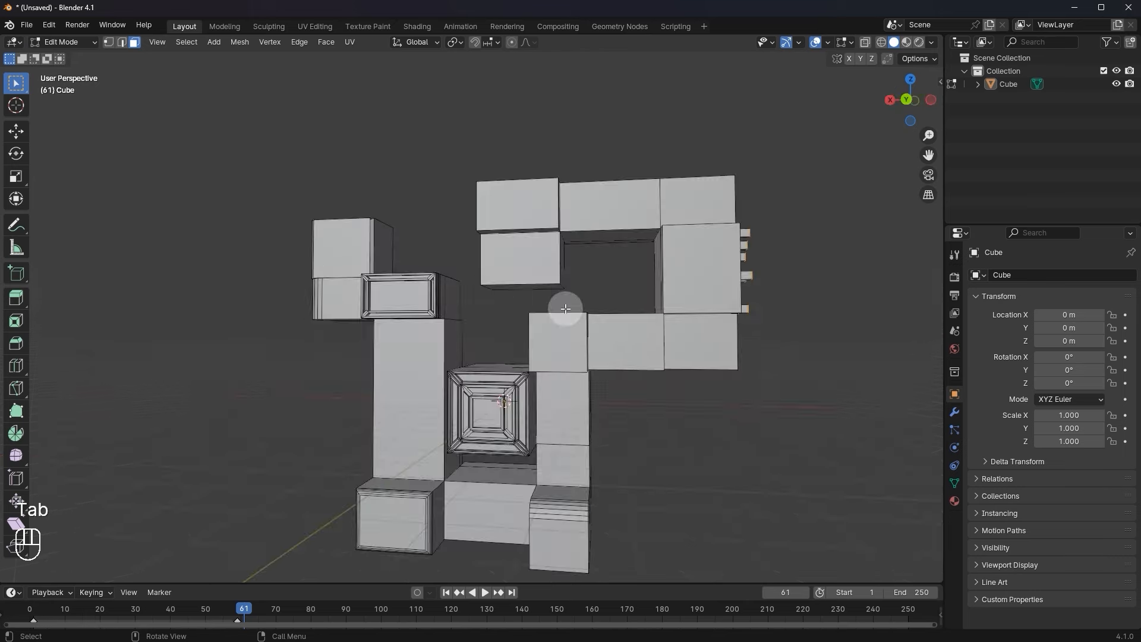
middle_click_drag(652, 326, 592, 348)
right_click(591, 347)
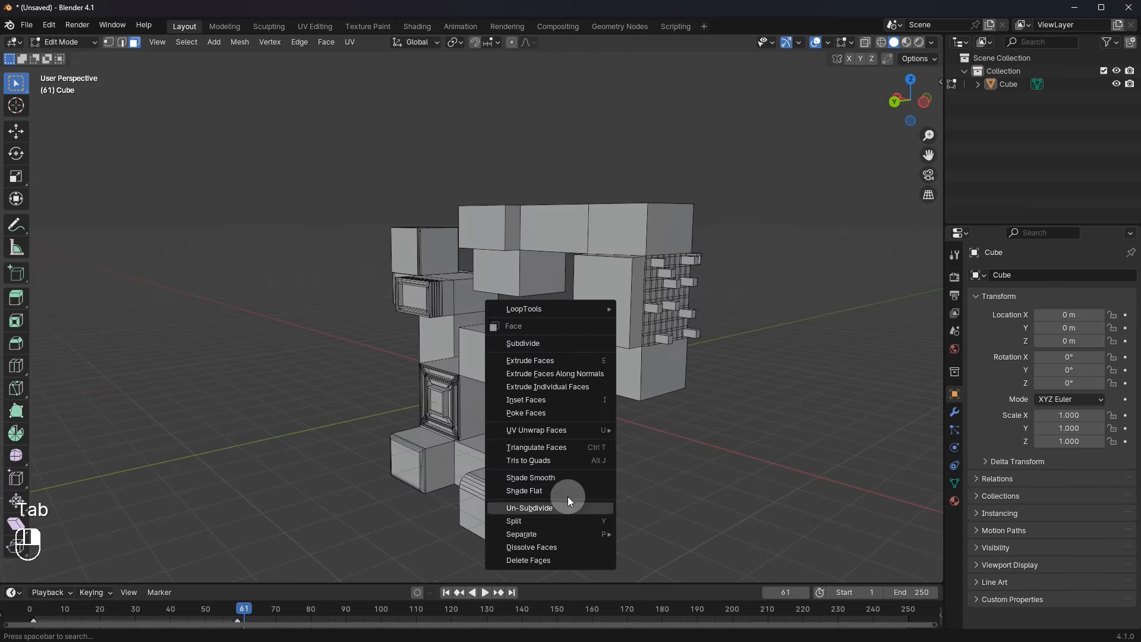
left_click(540, 412)
scroll(688, 380, "up", 4)
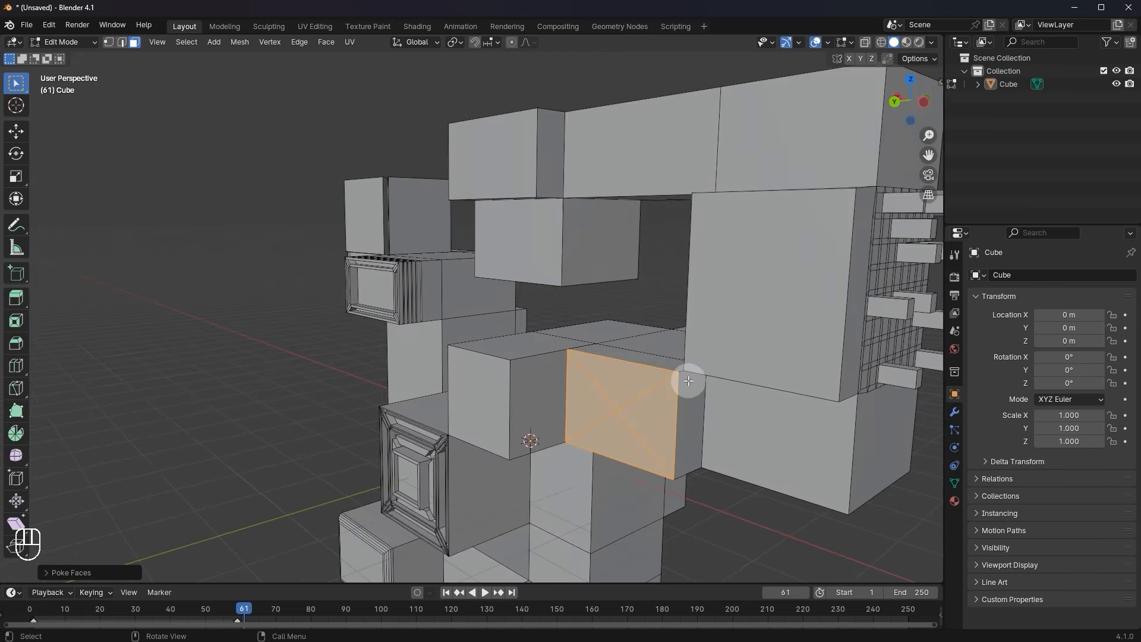
Select the poked face's four triangles and bevel their diagonal edges into a narrow X-shaped cross.
middle_click_drag(767, 374, 593, 244)
scroll(594, 244, "up", 1)
left_click_drag(562, 288, 364, 419)
left_click(511, 312)
left_click(454, 313, "shift")
left_click(451, 318, "shift")
left_click(489, 365, "shift")
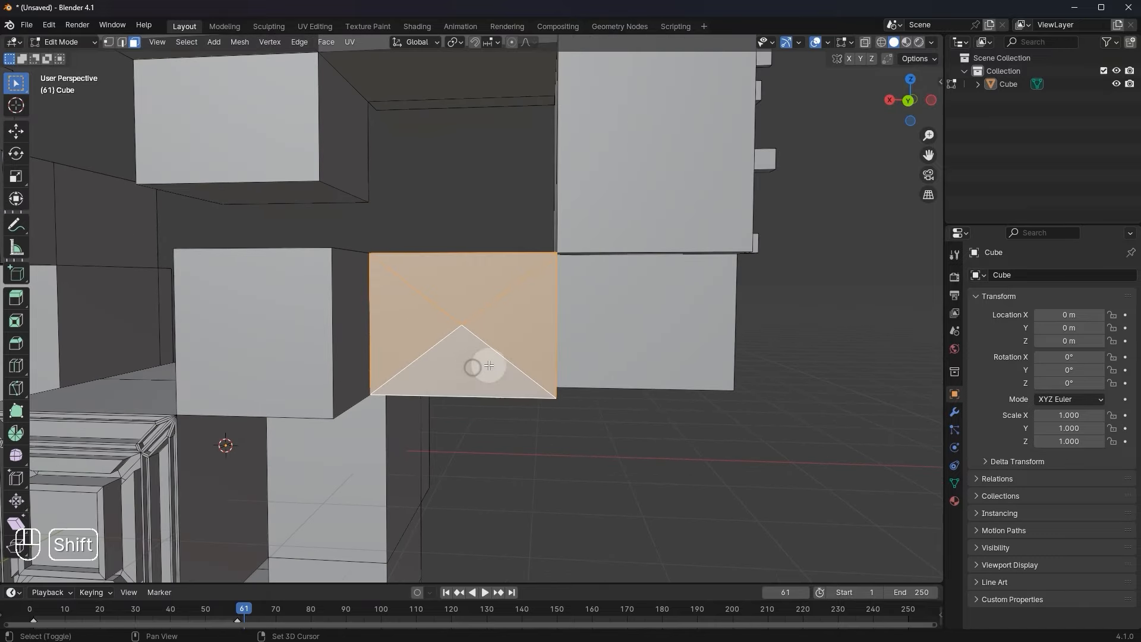
scroll(488, 365, "up", 5)
key("2")
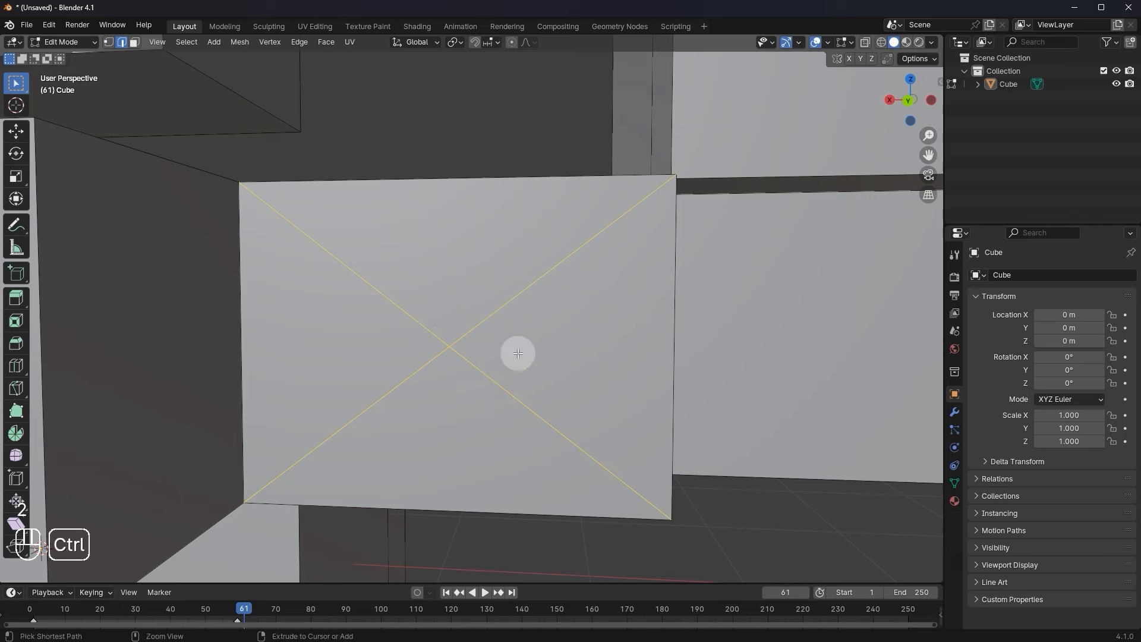
key("ctrl+b")
left_click(527, 351)
Extrude the X-shaped strips of the poked face and check the result in Object Mode.
mouse_move(527, 351)
middle_mouse_down()
mouse_move(495, 366)
mouse_move(488, 349)
mouse_move(433, 358)
mouse_move(535, 333)
middle_mouse_up()
scroll(494, 366, "down", 2)
key("e")
left_click(468, 367)
key("Tab")
scroll(458, 369, "down", 5)
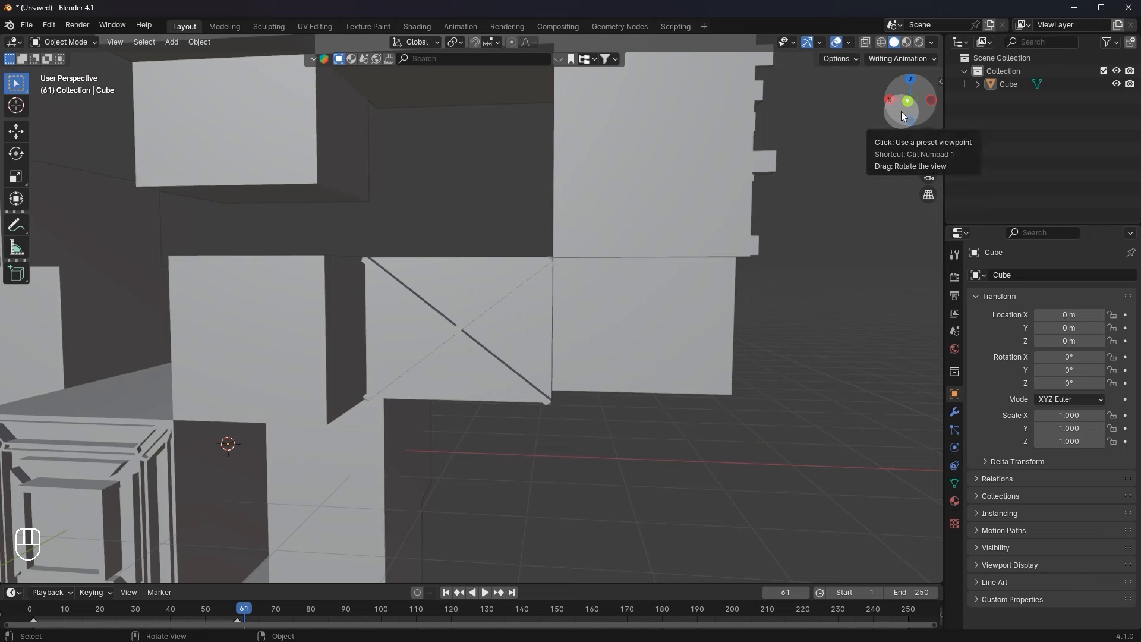
key("Tab")
left_click(326, 293)
key("Tab")
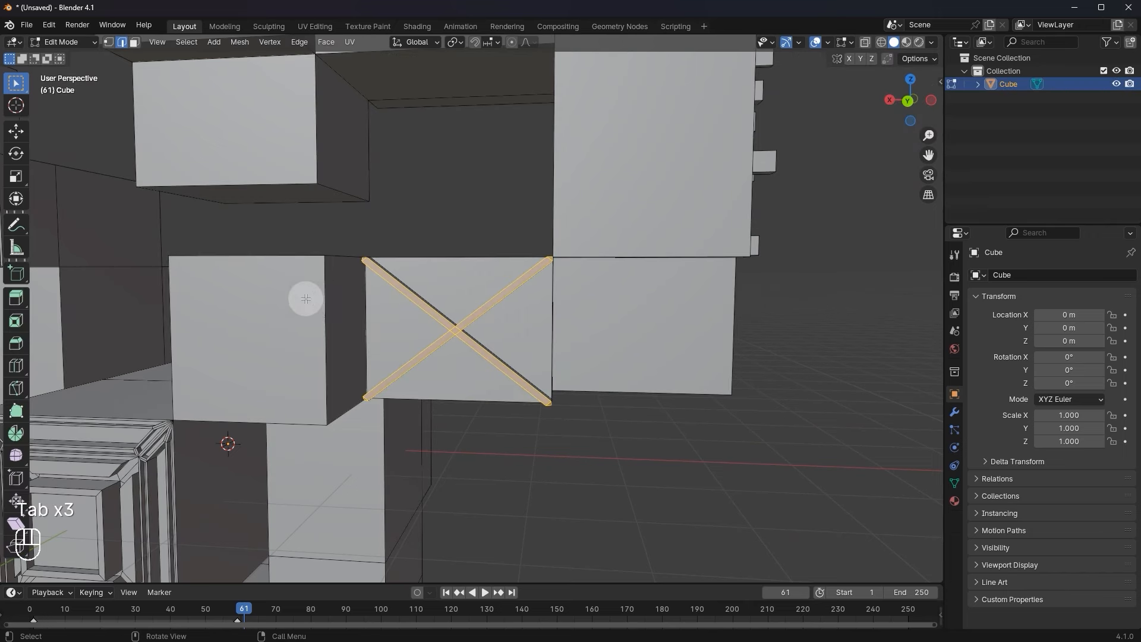
Try subdividing and then poking the block face beside the cross, undoing each operation.
right_click(306, 298)
key("3")
left_click(224, 321)
right_click(224, 321)
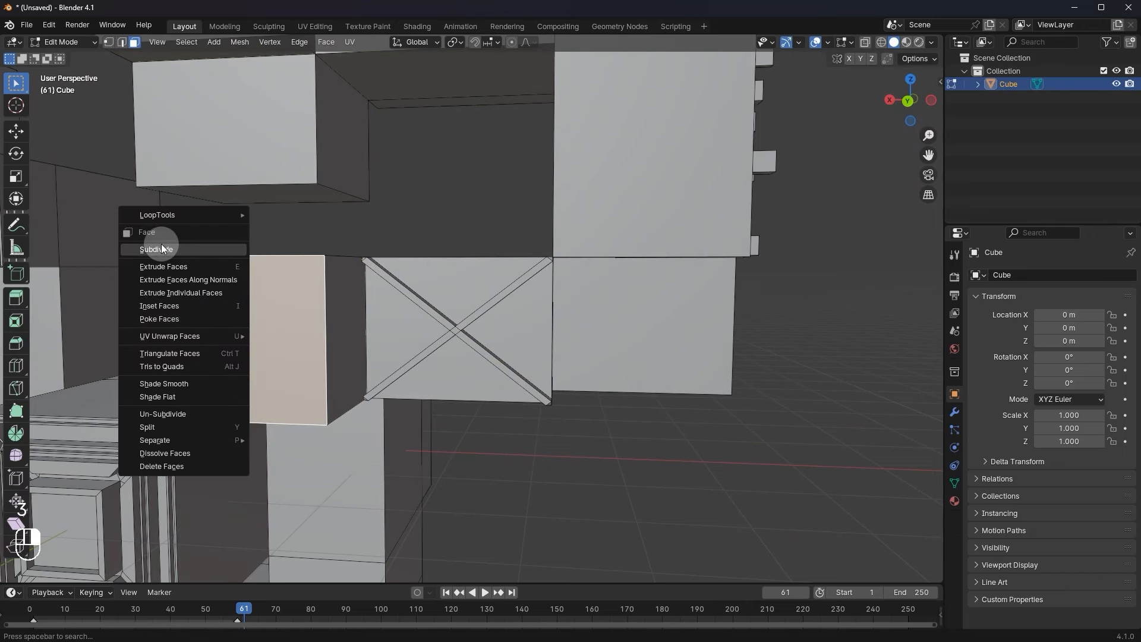
left_click(162, 244)
key("ctrl+z")
right_click(272, 316)
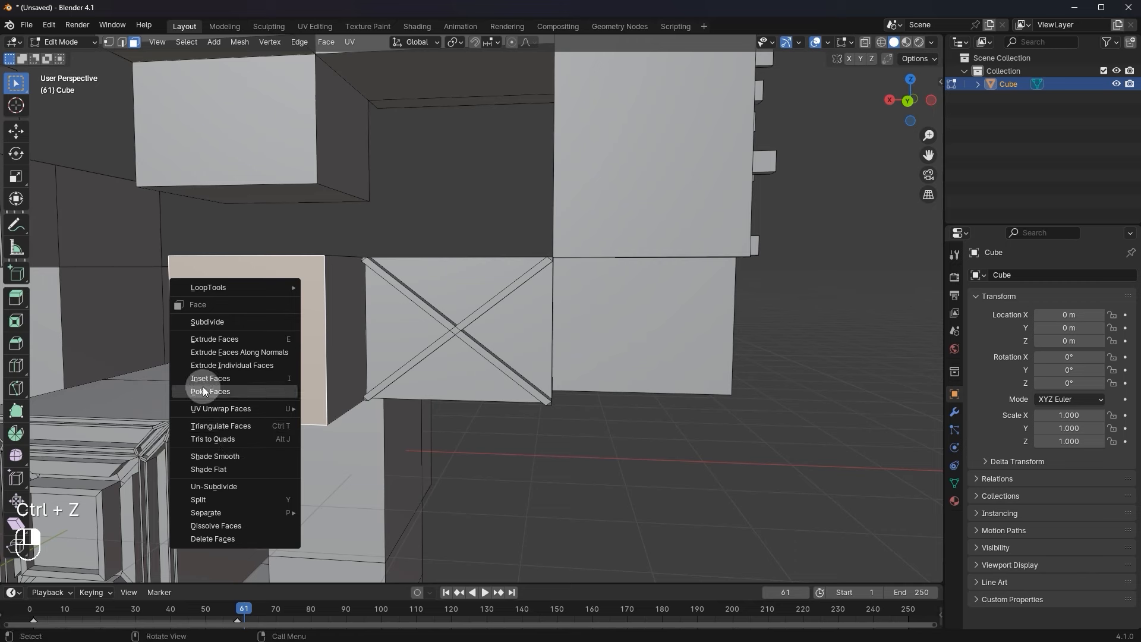
left_click(205, 386)
key("ctrl+z")
Poke the face beside the cross repeatedly into a dense triangle pattern, and undo the pokes.
right_click(290, 301)
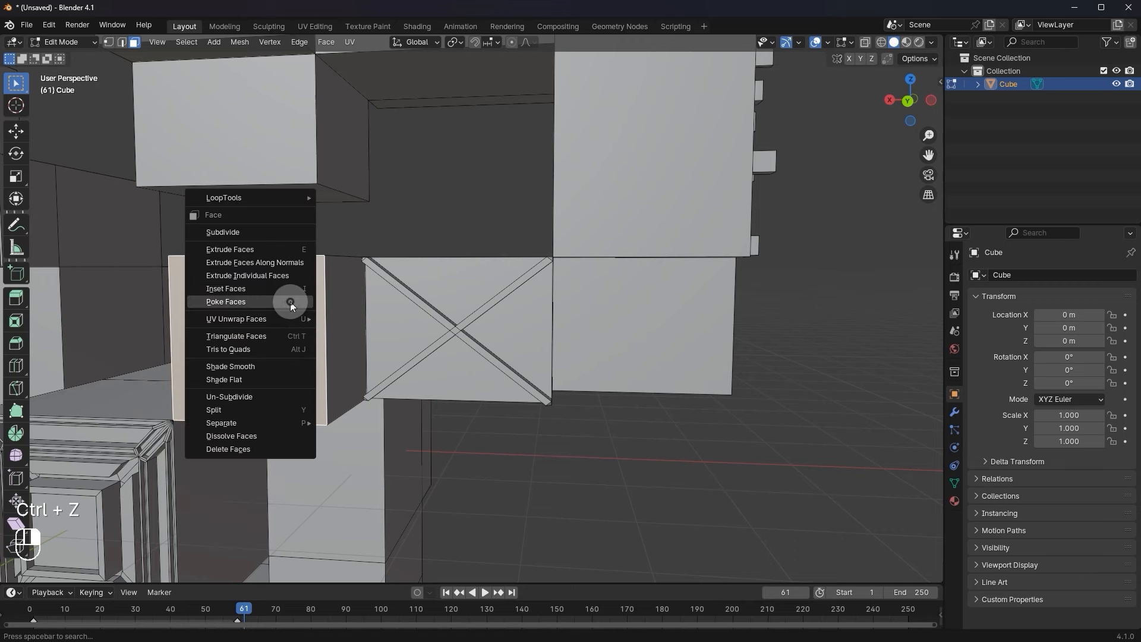
left_click(290, 301)
right_click(290, 301)
left_click(290, 301)
right_click(290, 301)
left_click(289, 301)
scroll(301, 301, "up", 1)
middle_click_drag(300, 301, 331, 301)
right_click(331, 301)
left_click(331, 301)
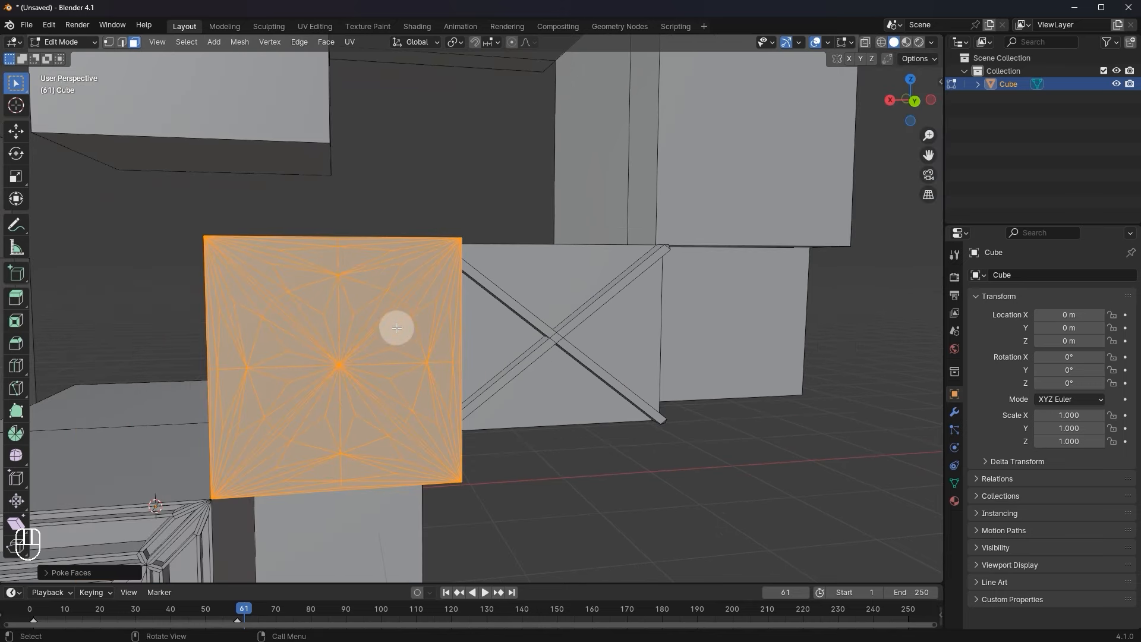
key("ctrl+z")
key("ctrl+z")
key("ctrl+z")
middle_click_drag(377, 298, 447, 299)
scroll(490, 356, "down", 4)
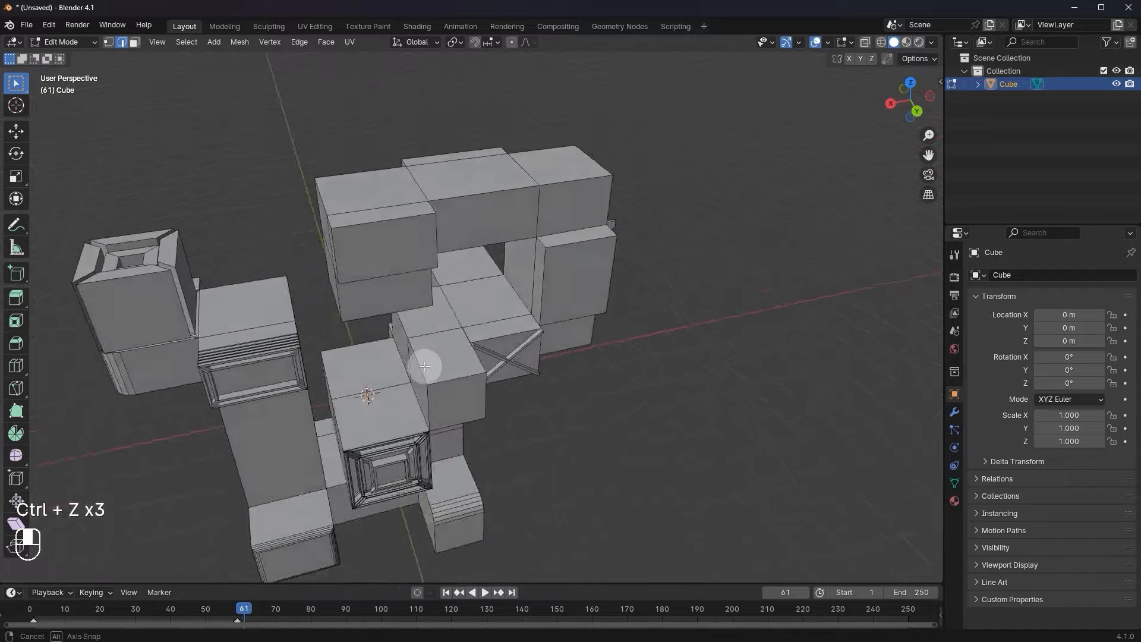
scroll(425, 357, "up", 9)
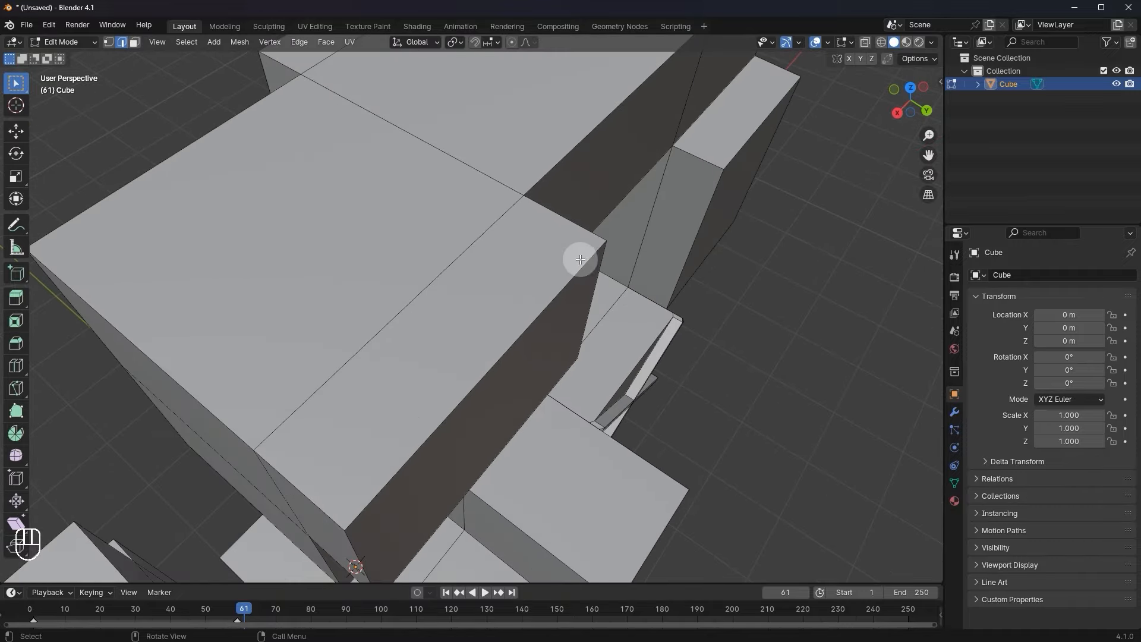
scroll(420, 303, "down", 4)
scroll(408, 270, "up", 2)
key("3")
left_click(357, 342)
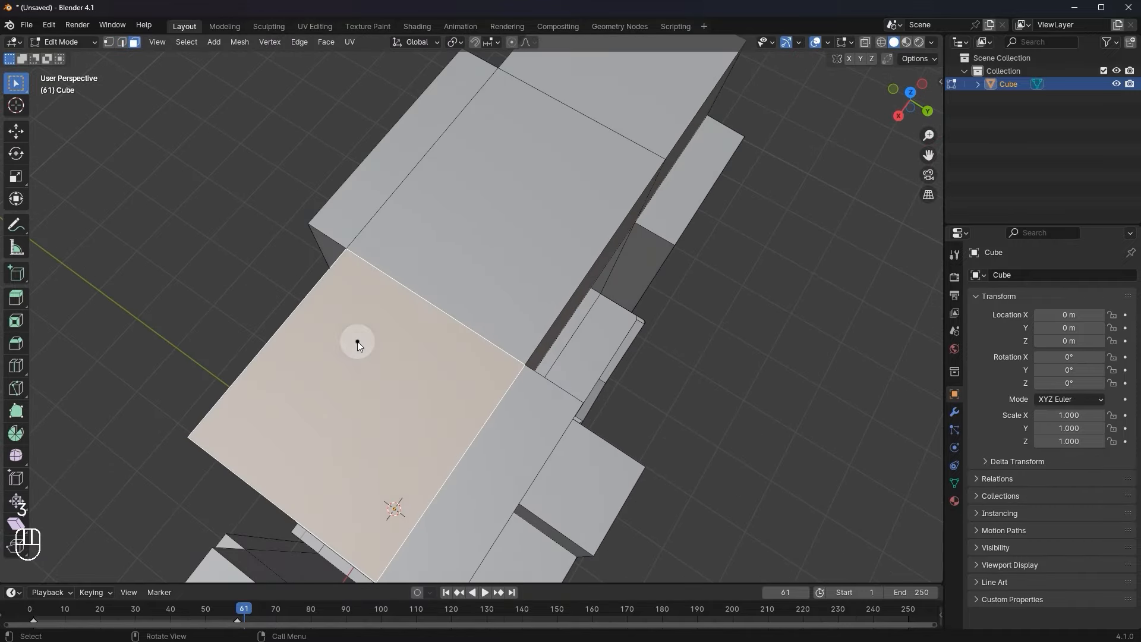
right_click(357, 343)
scroll(575, 434, "down", 5)
middle_click_drag(549, 379, 508, 244)
Subdivide the face beside the cross into a fine grid and try un-subdividing it.
right_click(402, 302)
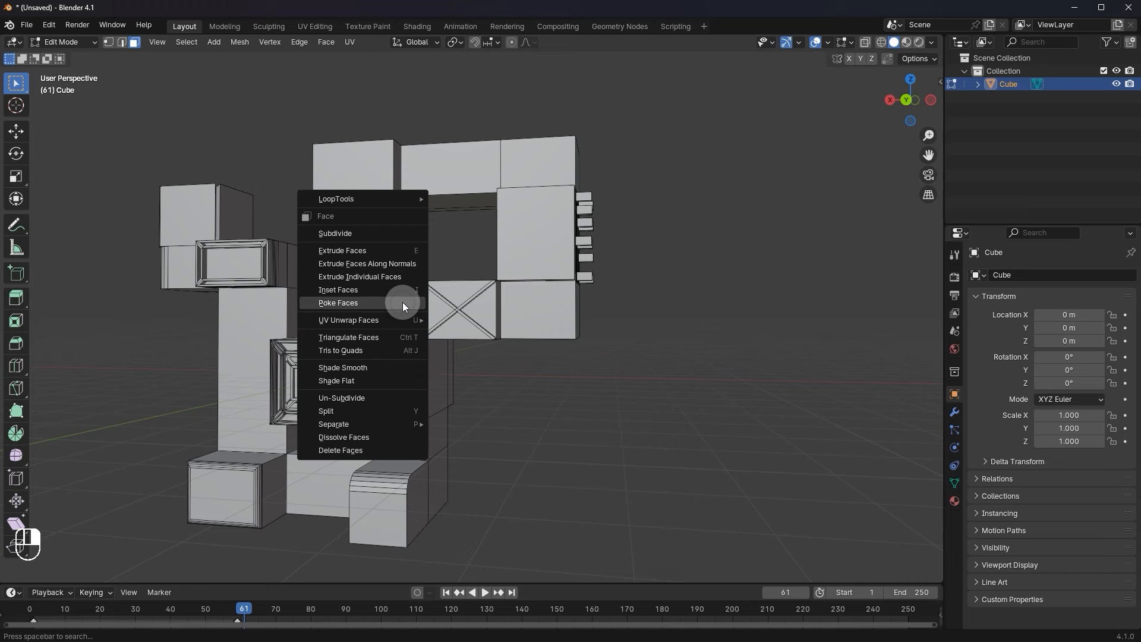
left_click(361, 233)
scroll(466, 262, "up", 5)
right_click(507, 248)
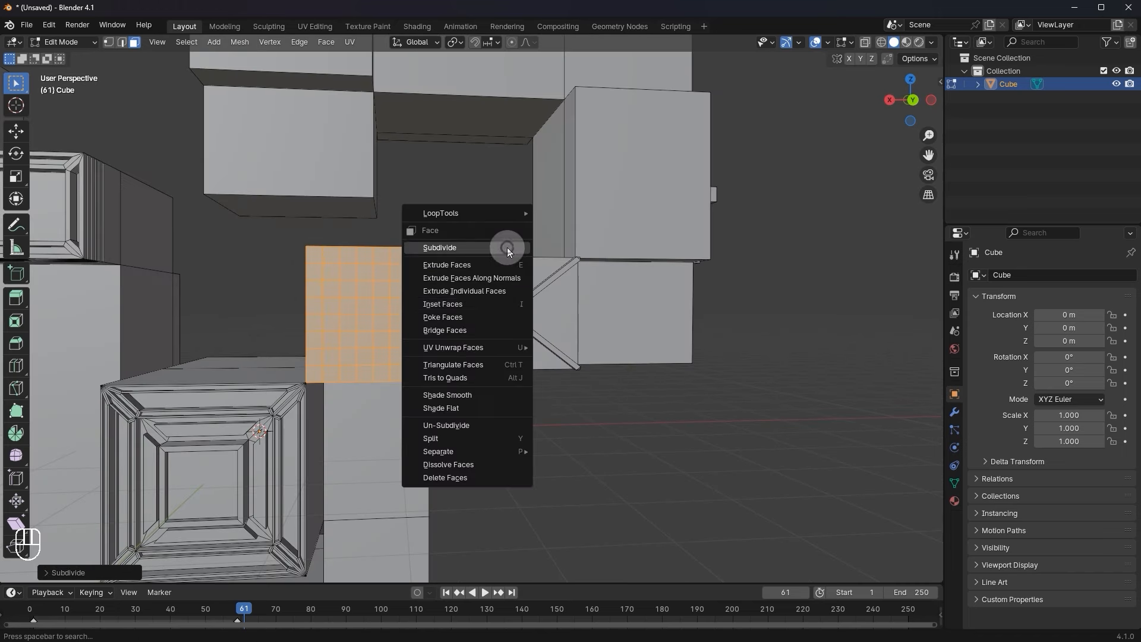
left_click(462, 427)
right_click(507, 344)
left_click(507, 343)
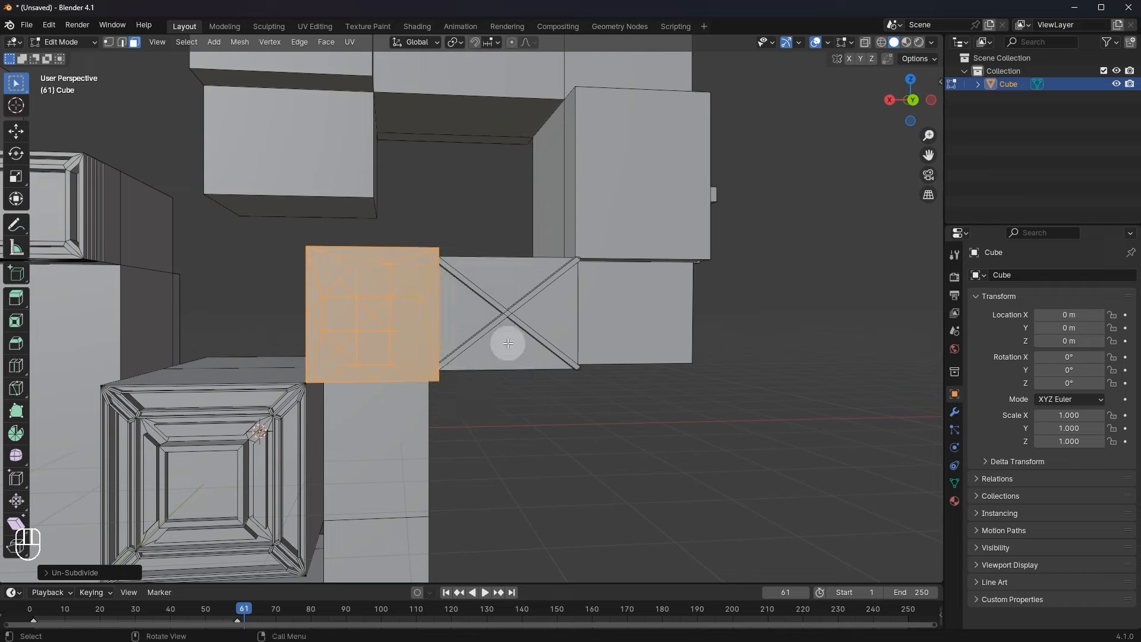
scroll(508, 343, "up", 3)
right_click(519, 354)
left_click(522, 331)
Undo the un-subdivisions and subdivisions back to the single plain face beside the cross.
middle_click_drag(522, 331, 523, 325)
right_click(522, 324)
key("ctrl+z")
key("ctrl+z")
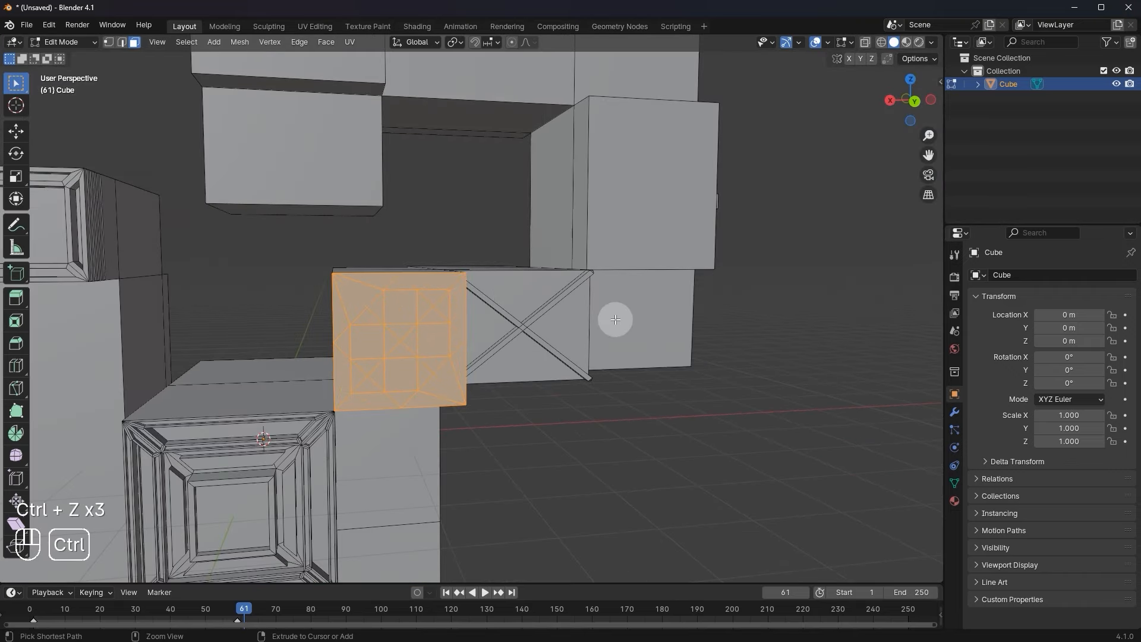
key("ctrl+z")
key("ctrl+z")
key("ctrl+z")
Poke the plain face repeatedly and try un-subdividing the resulting triangles.
right_click(516, 317)
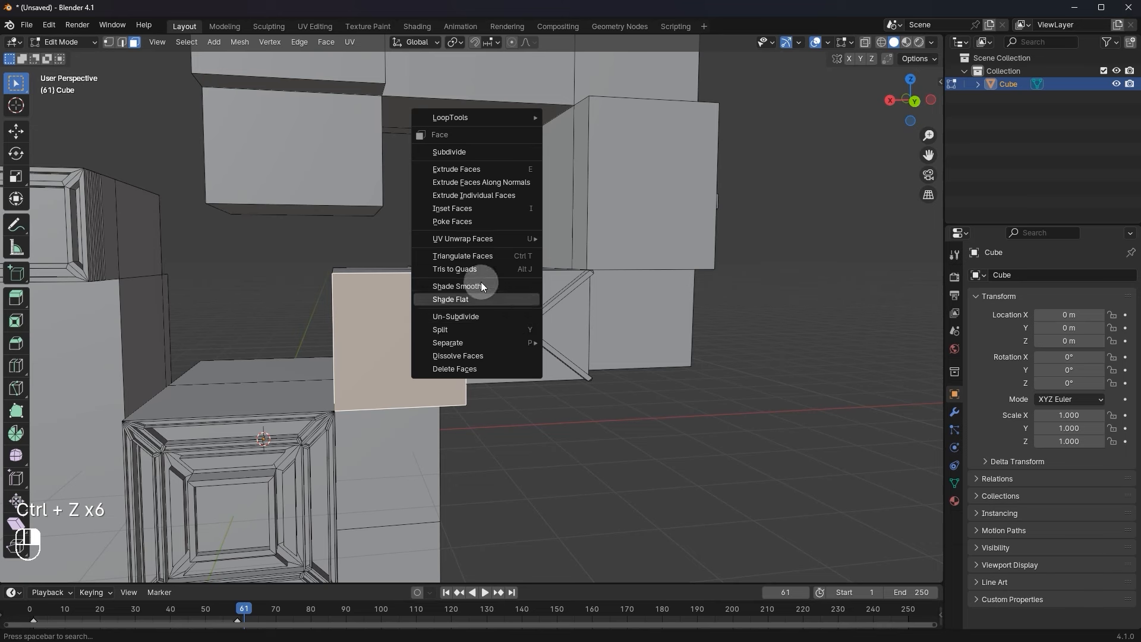
left_click(449, 219)
right_click(450, 219)
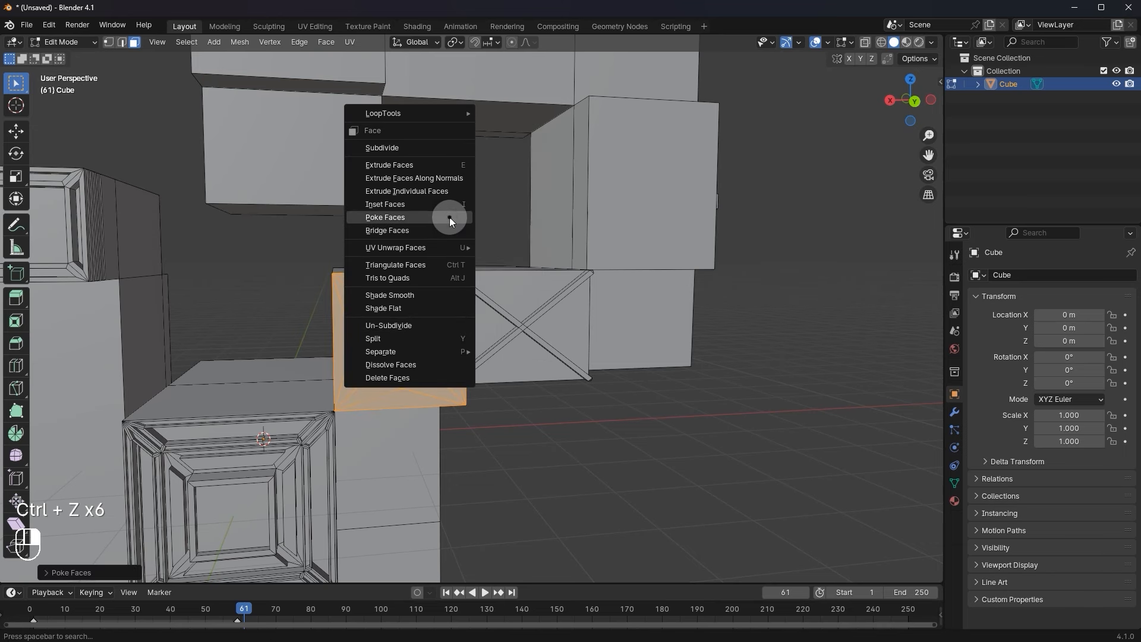
left_click(449, 217)
right_click(473, 277)
right_click(596, 304)
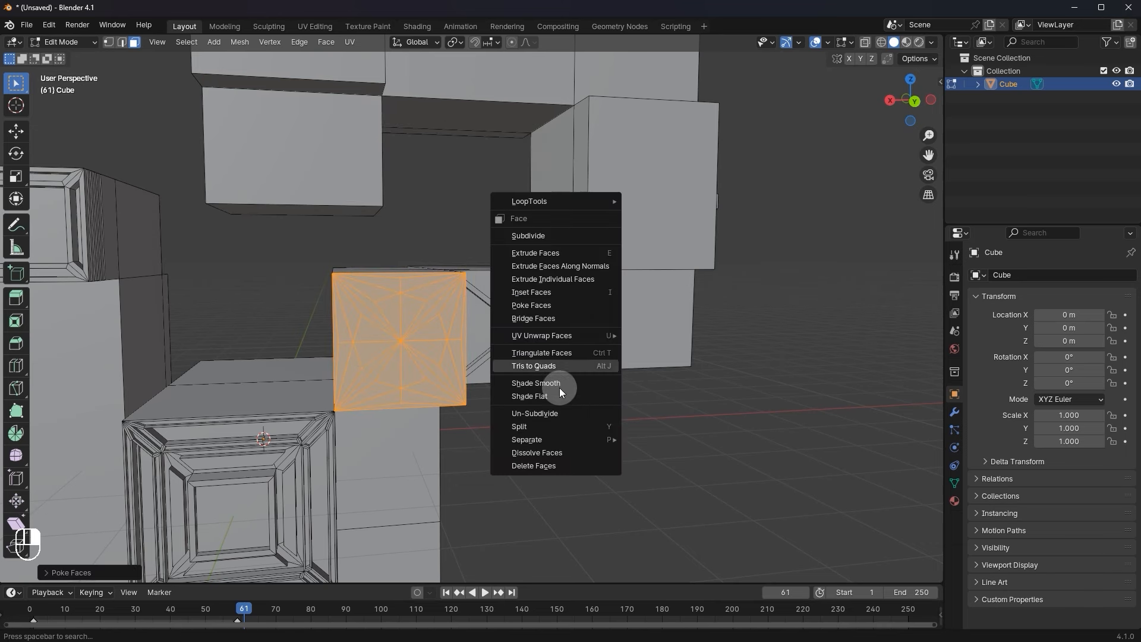
left_click(559, 414)
right_click(552, 383)
left_click(549, 382)
right_click(552, 387)
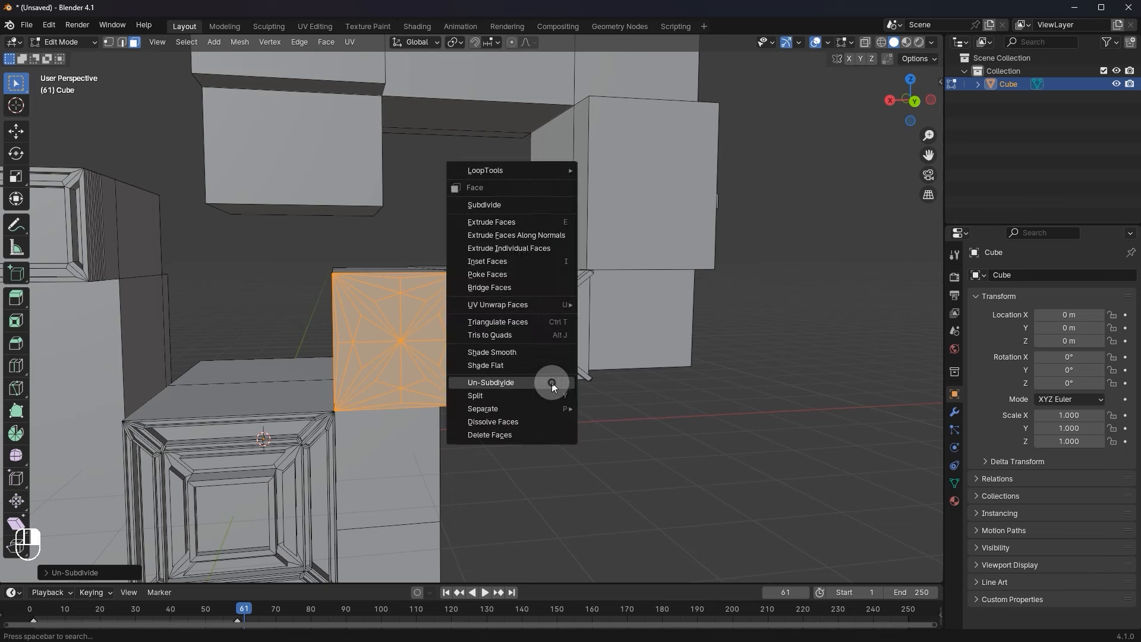
Undo the un-subdivide attempts and all the pokes on the face beside the cross.
key("ctrl+z")
key("ctrl+z")
key("ctrl+z")
key("ctrl+z")
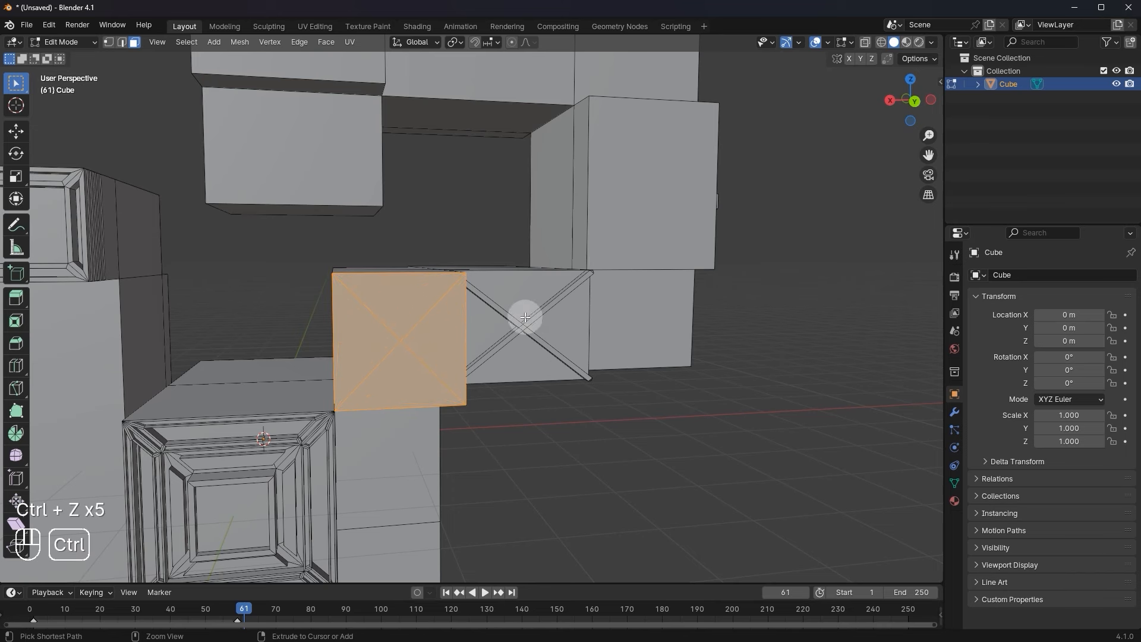
scroll(529, 313, "up", 2)
key("ctrl+z")
Poke the face beside the cross twice and try un-subdividing it again.
right_click(451, 309)
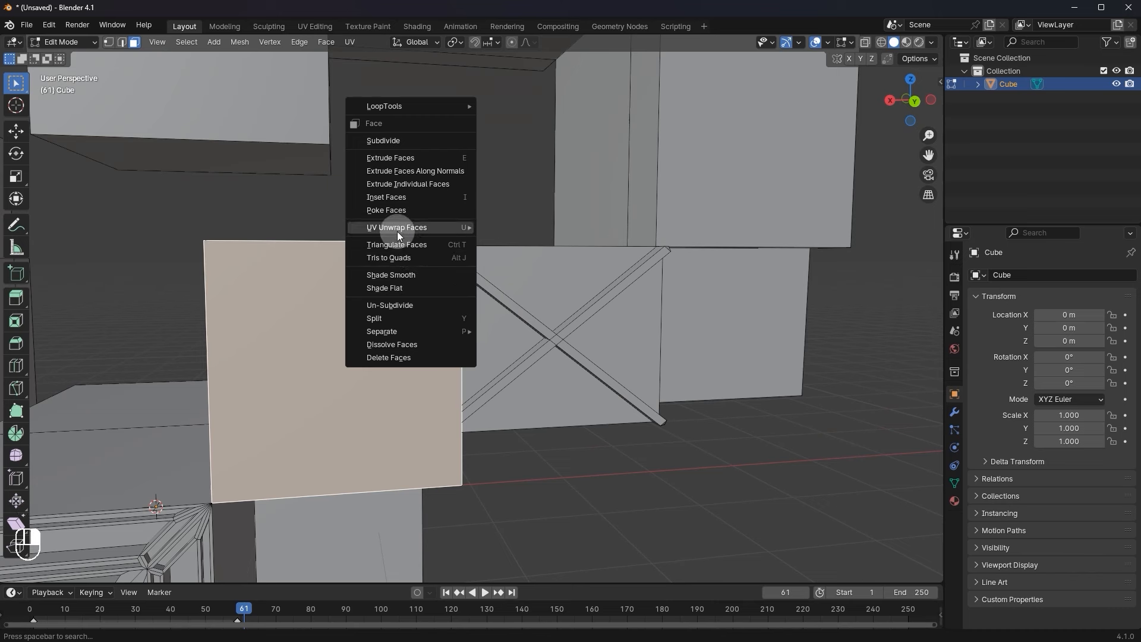
left_click(392, 211)
right_click(392, 212)
left_click(392, 211)
right_click(416, 325)
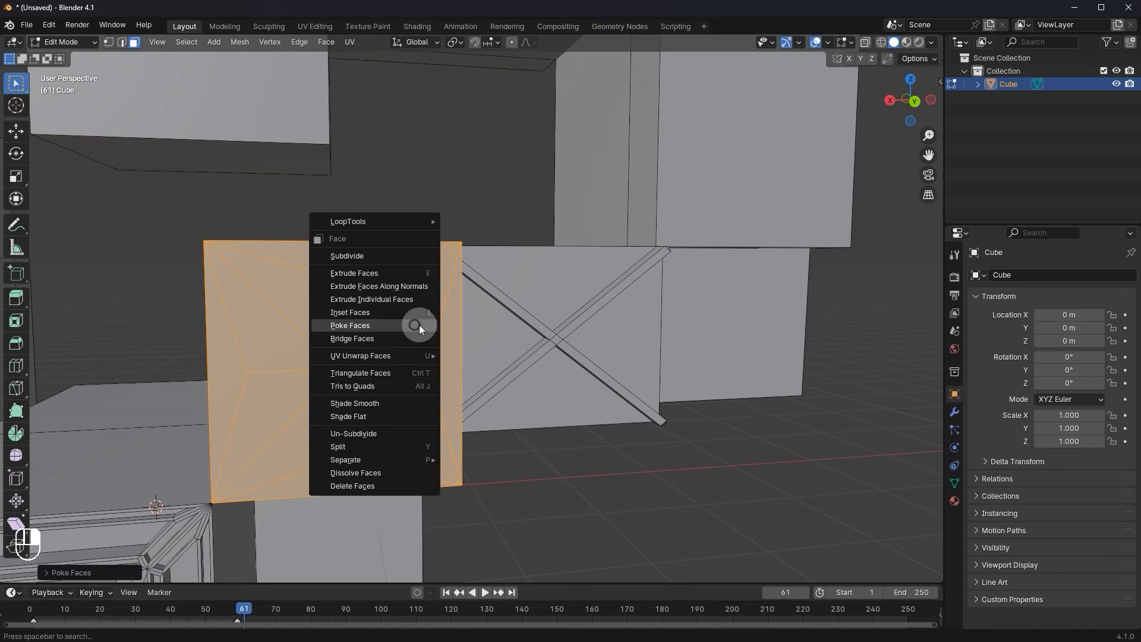
left_click(385, 433)
right_click(768, 291)
left_click(769, 291)
right_click(727, 298)
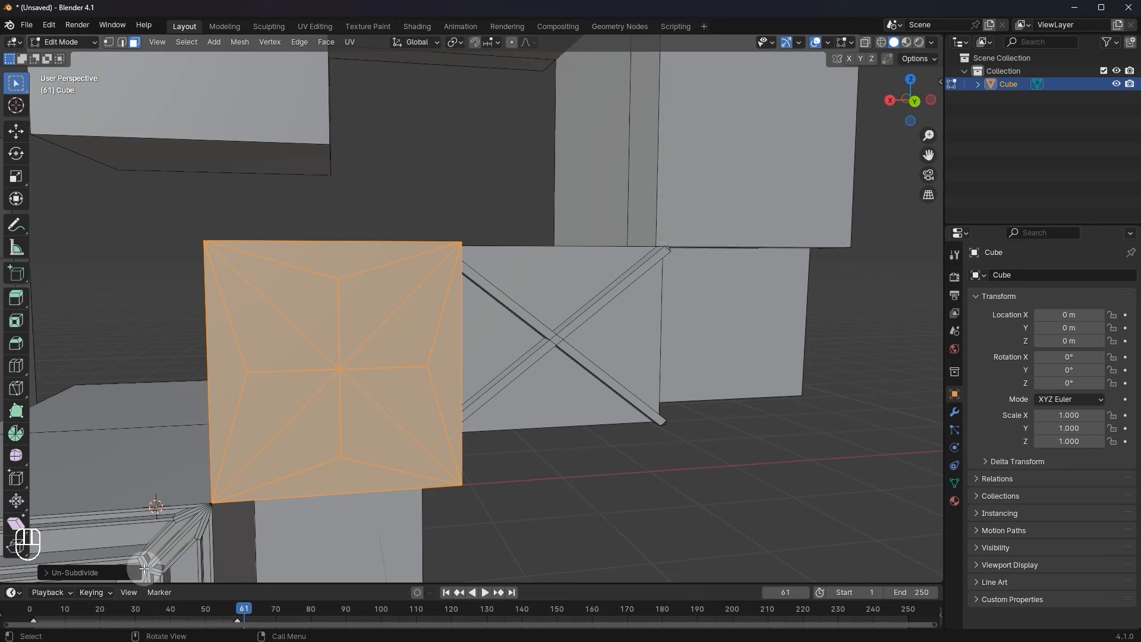
Undo the pokes and face selection back to the extruded cross, and return to Edit Mode.
scroll(509, 402, "down", 3)
key("ctrl+z")
key("ctrl+z")
key("ctrl+z")
key("ctrl+z")
key("ctrl+z")
key("ctrl+z")
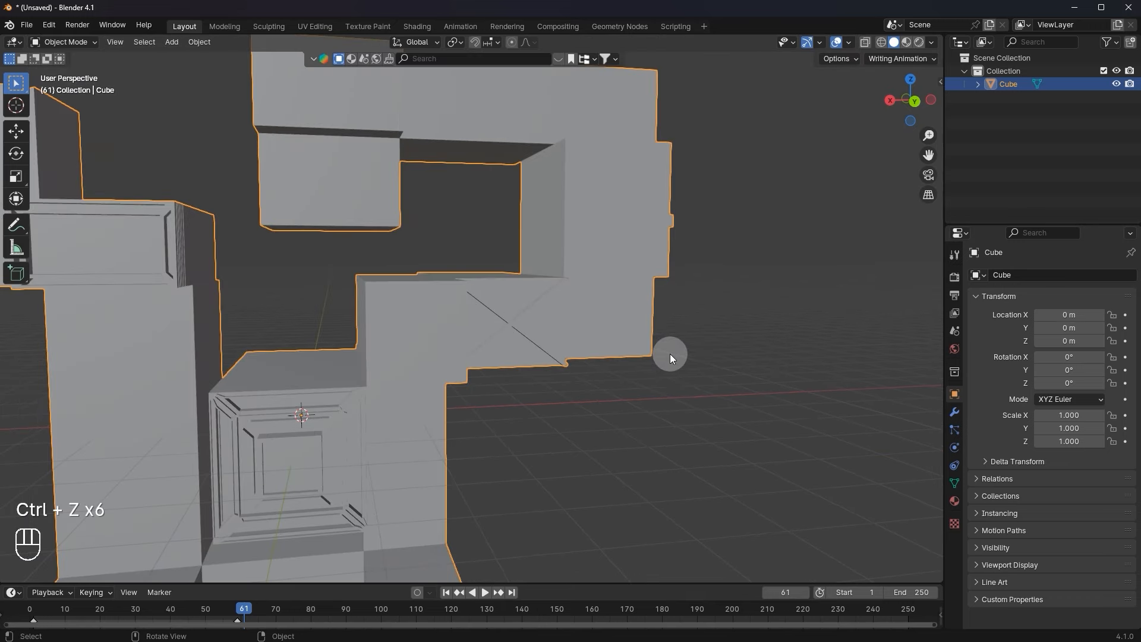
key("Tab")
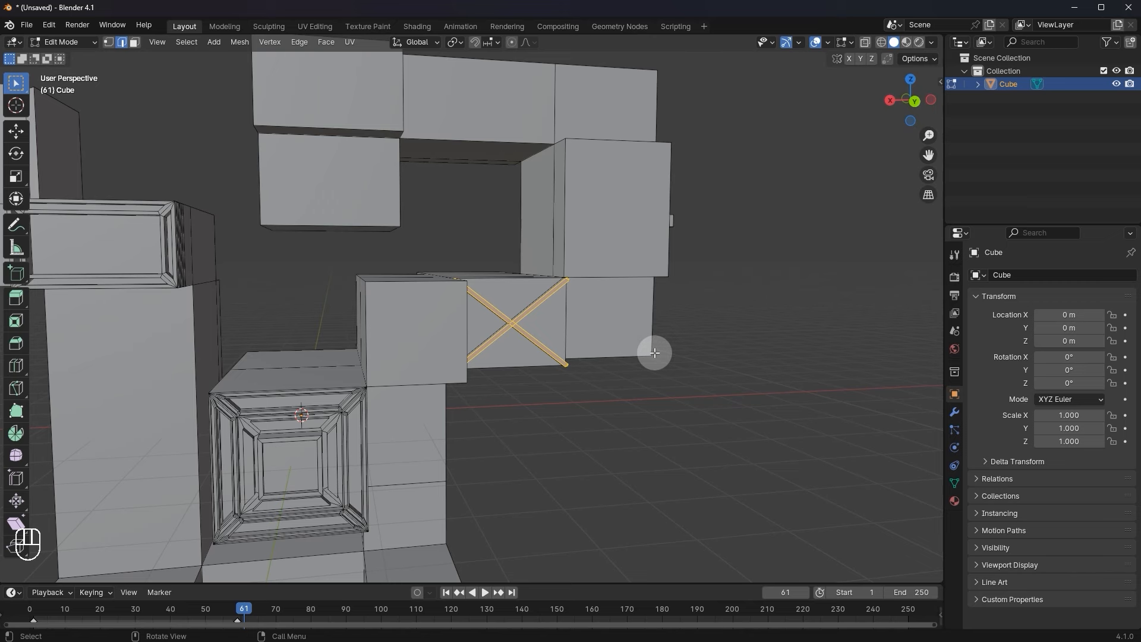
Leave Edit Mode, delete the blocky model and add a new cube mesh to the scene.
key("Tab")
scroll(661, 352, "down", 5)
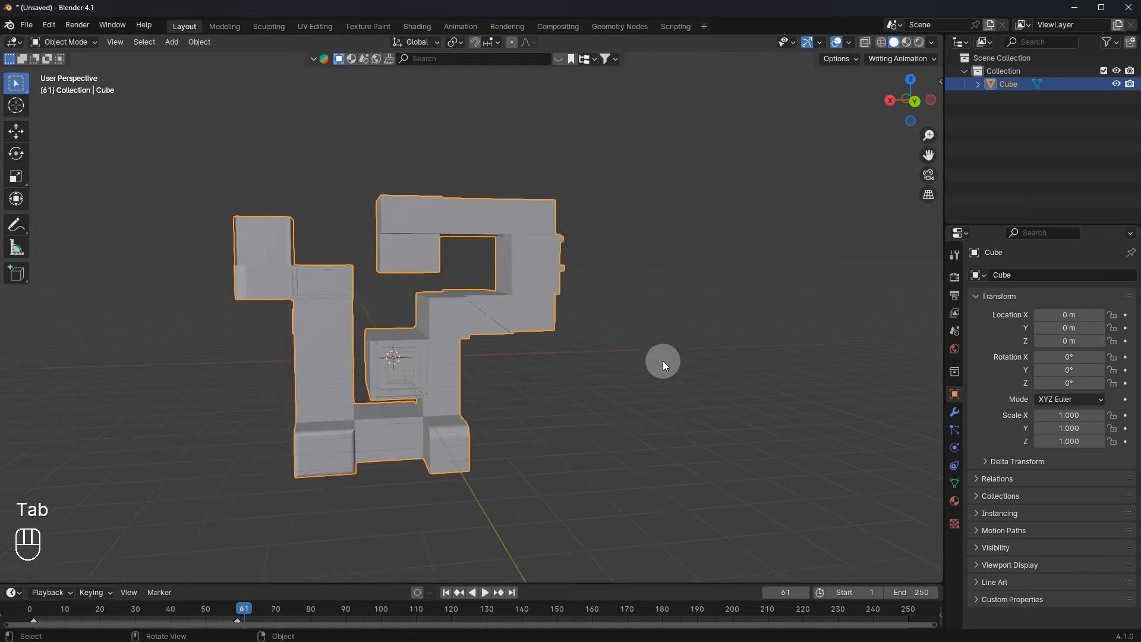
scroll(662, 361, "up", 3)
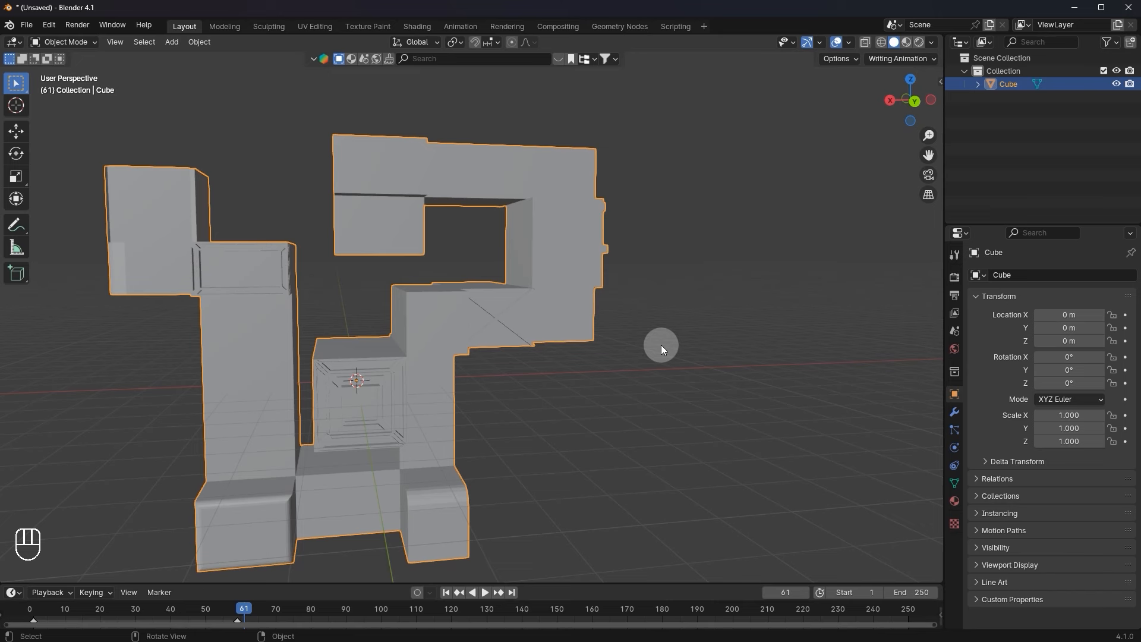
scroll(618, 292, "down", 1)
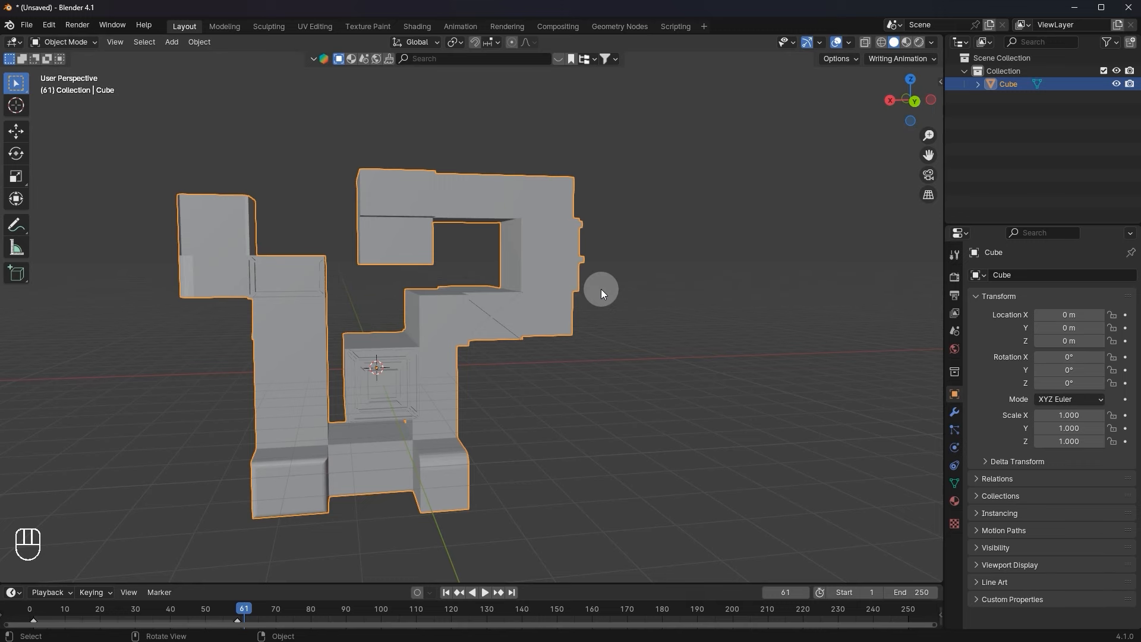
key("Delete")
key("shift+a")
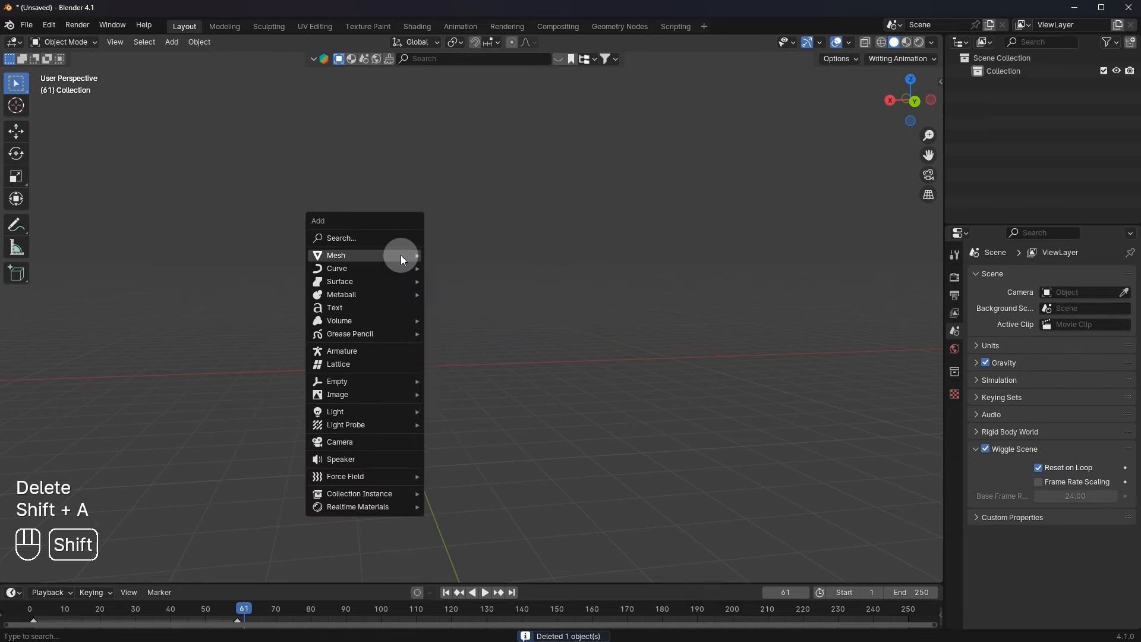
mouse_move(400, 255)
left_click(441, 268)
middle_click_drag(411, 283, 378, 280)
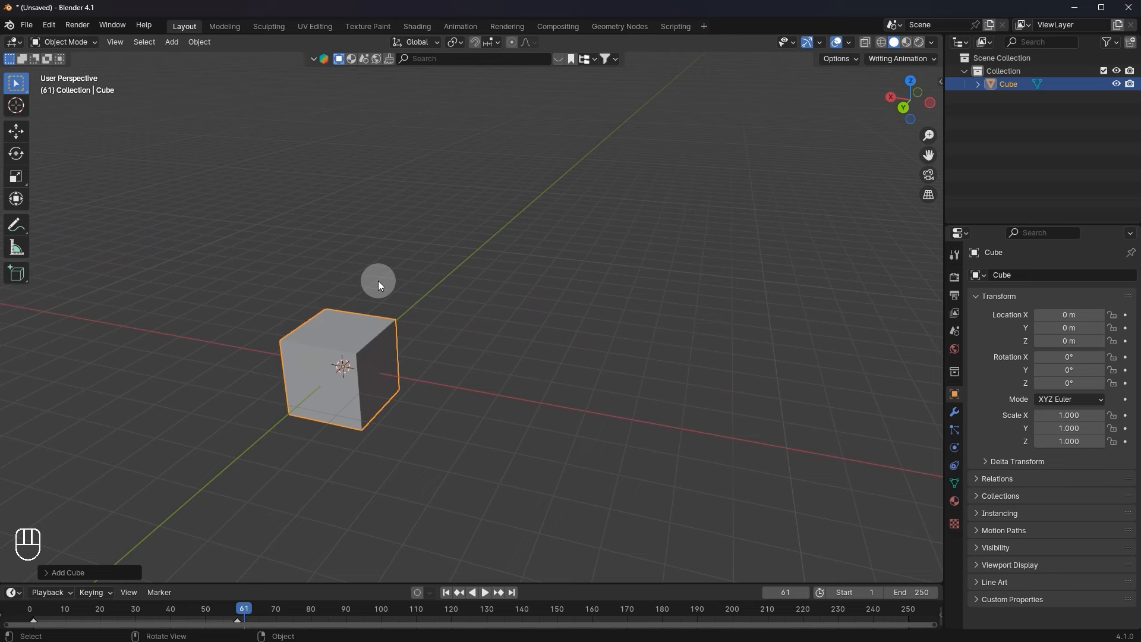
Frame the new cube in the view and examine it close up from a corner.
left_click(382, 347)
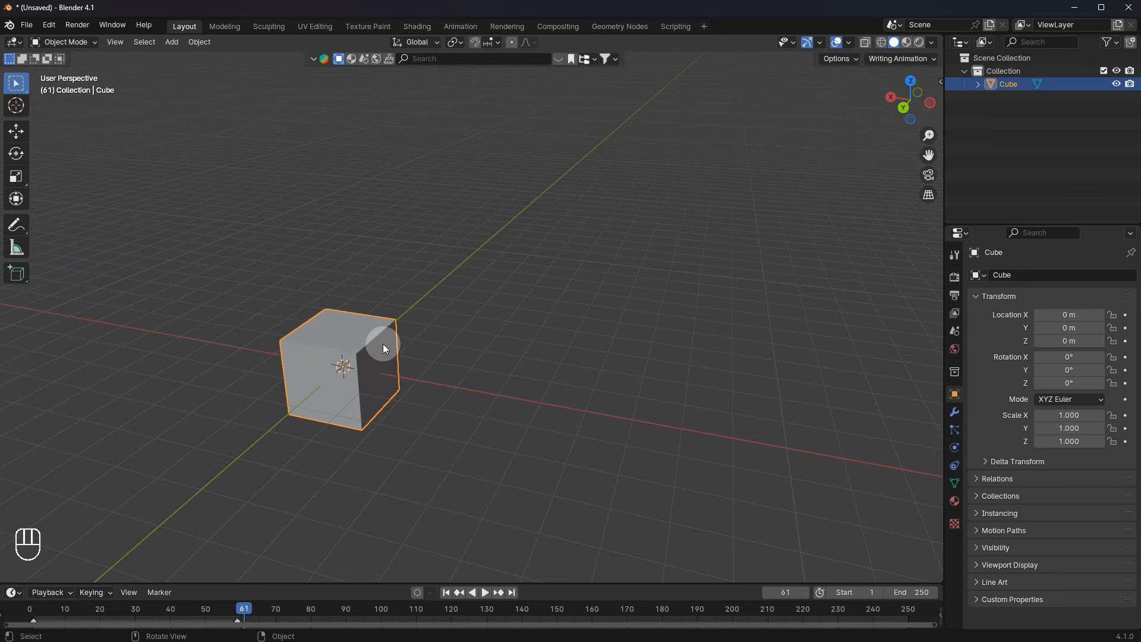
key("KP_Decimal")
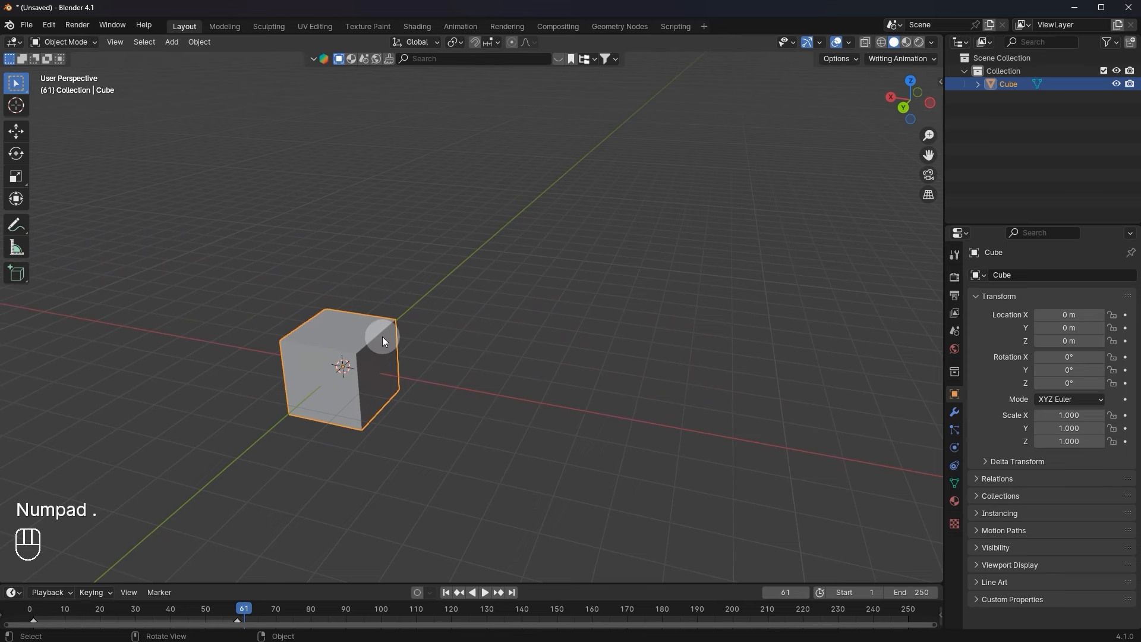
key("KP_Enter")
key("KP_Enter")
key("KP_Enter")
key("KP_Enter")
key("KP_Enter")
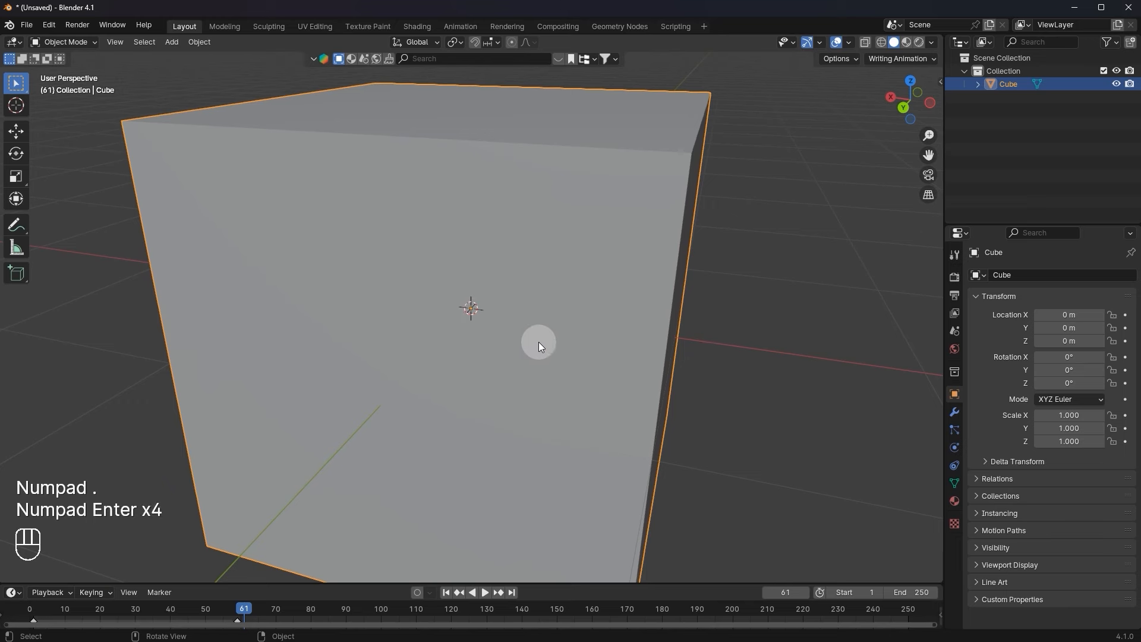
middle_click_drag(530, 341, 465, 348)
key("KP_Enter")
key("KP_Enter")
key("KP_Enter")
key("KP_Enter")
key("KP_Enter")
key("KP_Enter")
scroll(494, 337, "down", 2)
scroll(465, 348, "up", 2)
scroll(698, 395, "down", 2)
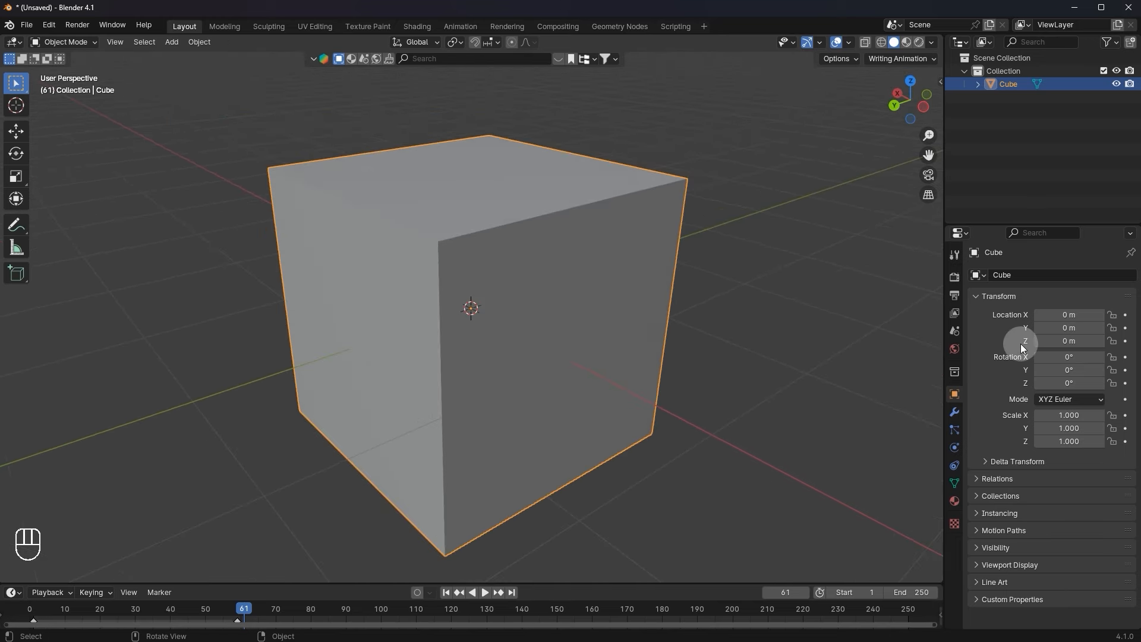
Add a Bevel modifier to the cube.
left_click(955, 413)
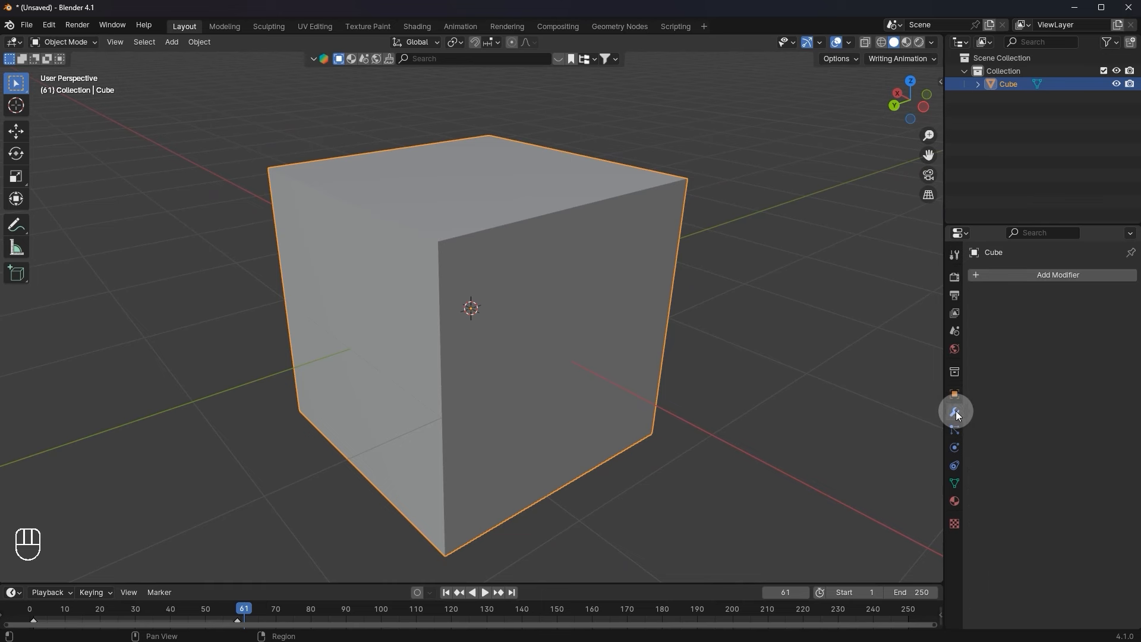
left_click(1069, 276)
left_click(1052, 275)
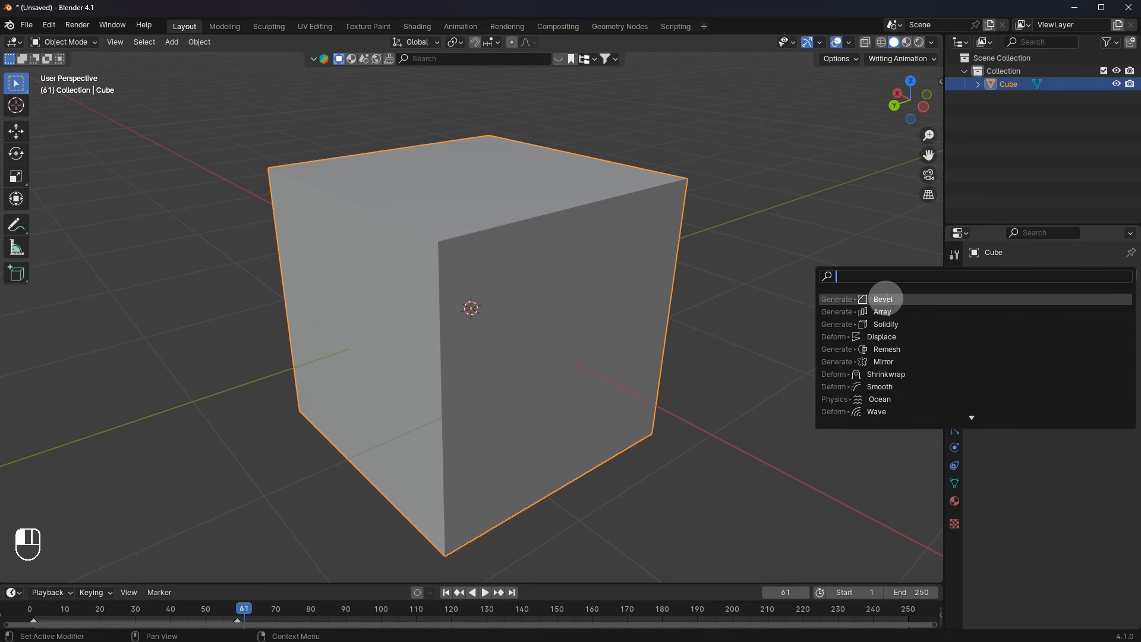
left_click(918, 298)
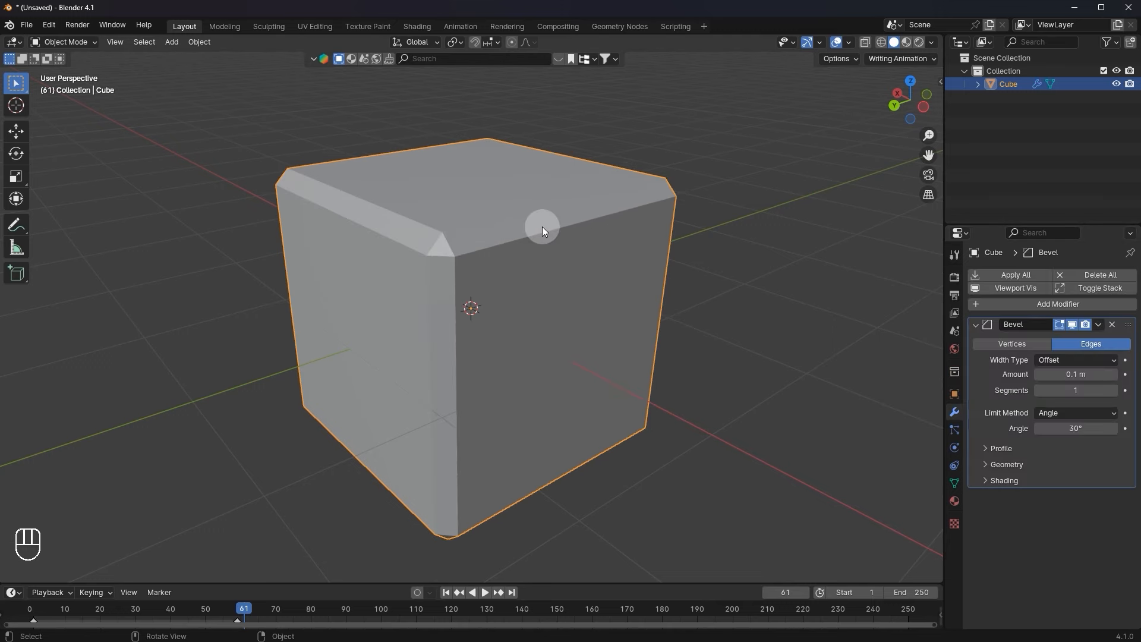
scroll(541, 227, "up", 3)
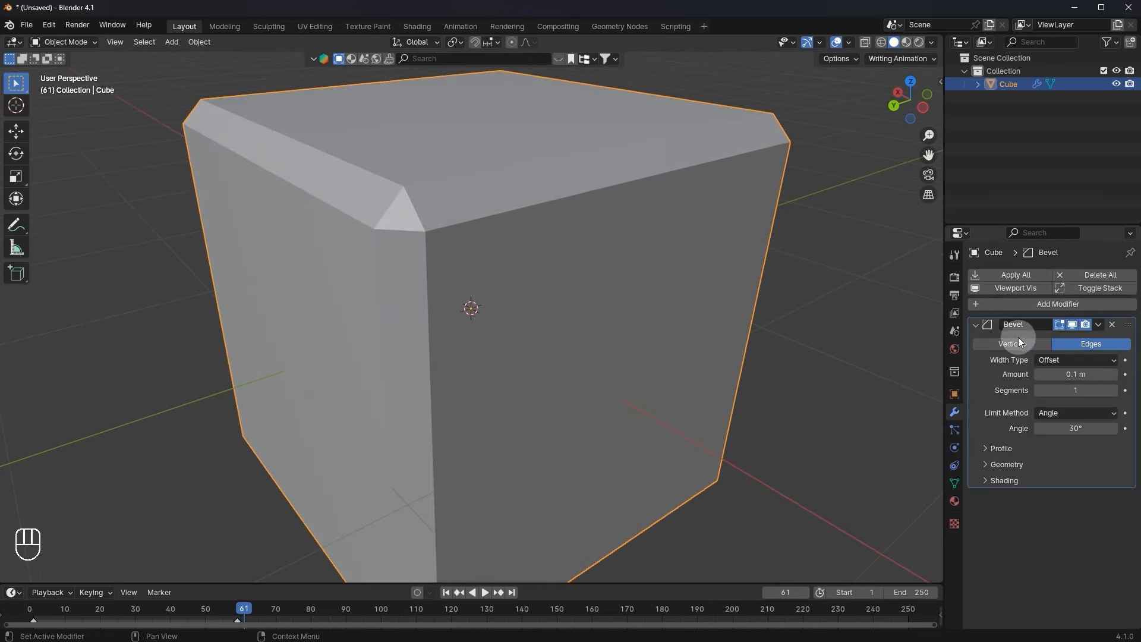
Set the Bevel modifier's amount to 0.19 m and its segments to 6.
left_click_drag(1122, 326, 1127, 469)
mouse_move(1125, 328)
left_mouse_down()
mouse_move(1092, 511)
mouse_move(1120, 325)
mouse_move(1113, 565)
mouse_move(1128, 321)
left_mouse_up()
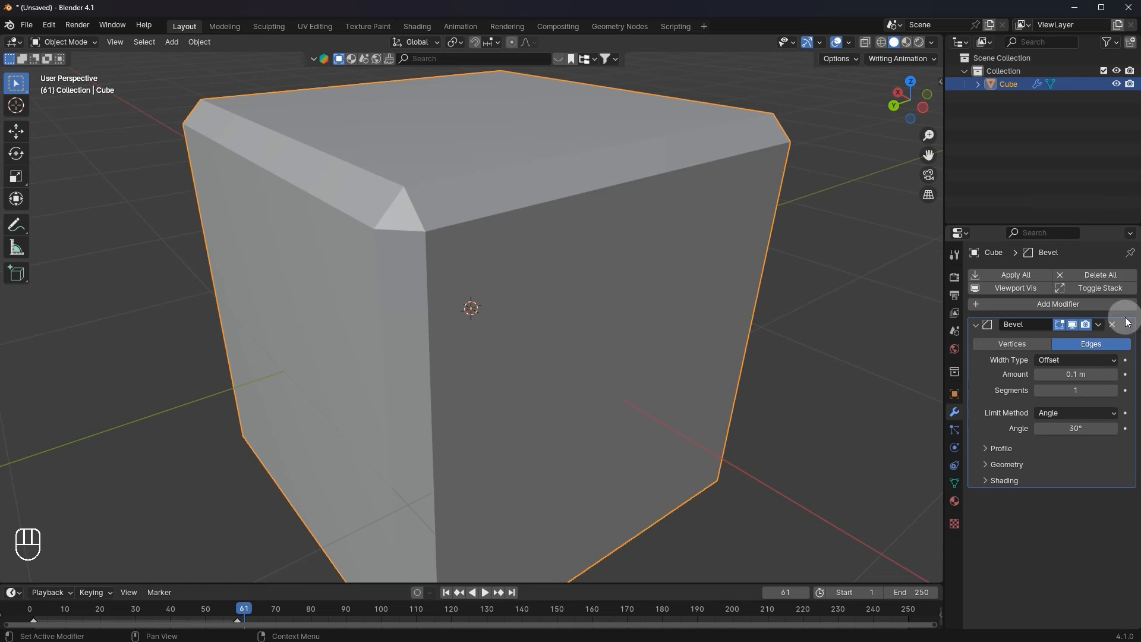
mouse_move(1075, 373)
left_mouse_down()
mouse_move(1123, 374)
mouse_move(1066, 372)
mouse_move(1105, 373)
mouse_move(1073, 372)
mouse_move(1102, 389)
left_mouse_up()
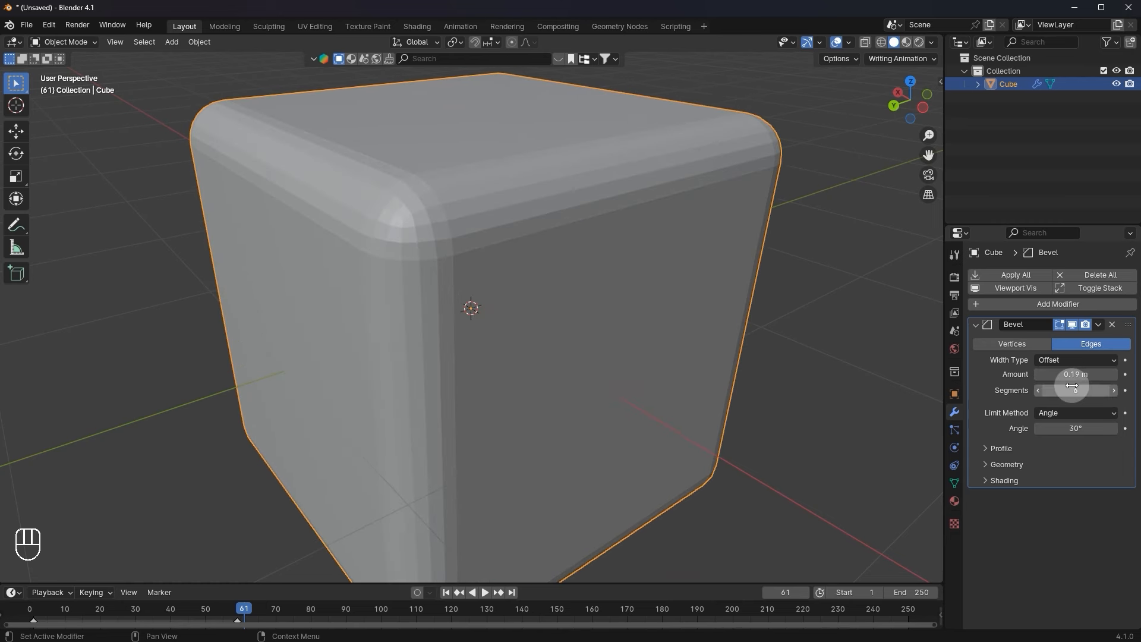
Try beveling the cube's vertices, set the bevel amount to 0.18 m and switch back to edges.
left_click(1022, 346)
left_click_drag(1110, 370, 1104, 370)
left_click(1085, 341)
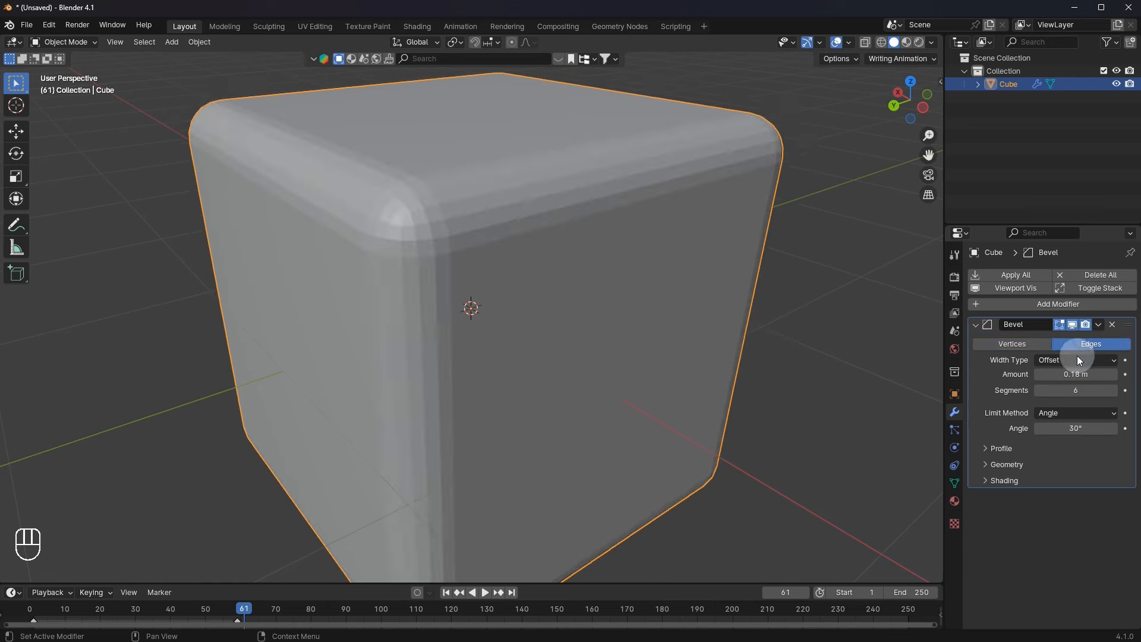
Remove the Bevel modifier and add an Array modifier to the cube.
left_click(1112, 324)
left_click(1052, 279)
key("space")
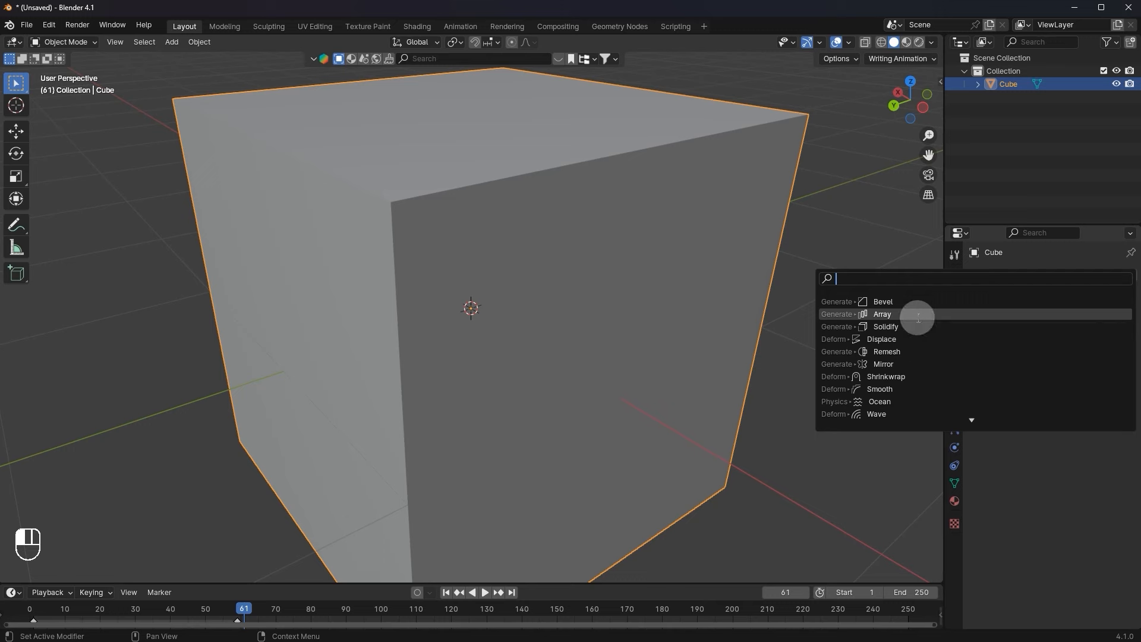
left_click(956, 315)
scroll(522, 333, "down", 5)
mouse_move(522, 333)
middle_mouse_down()
mouse_move(373, 337)
mouse_move(533, 340)
middle_mouse_up()
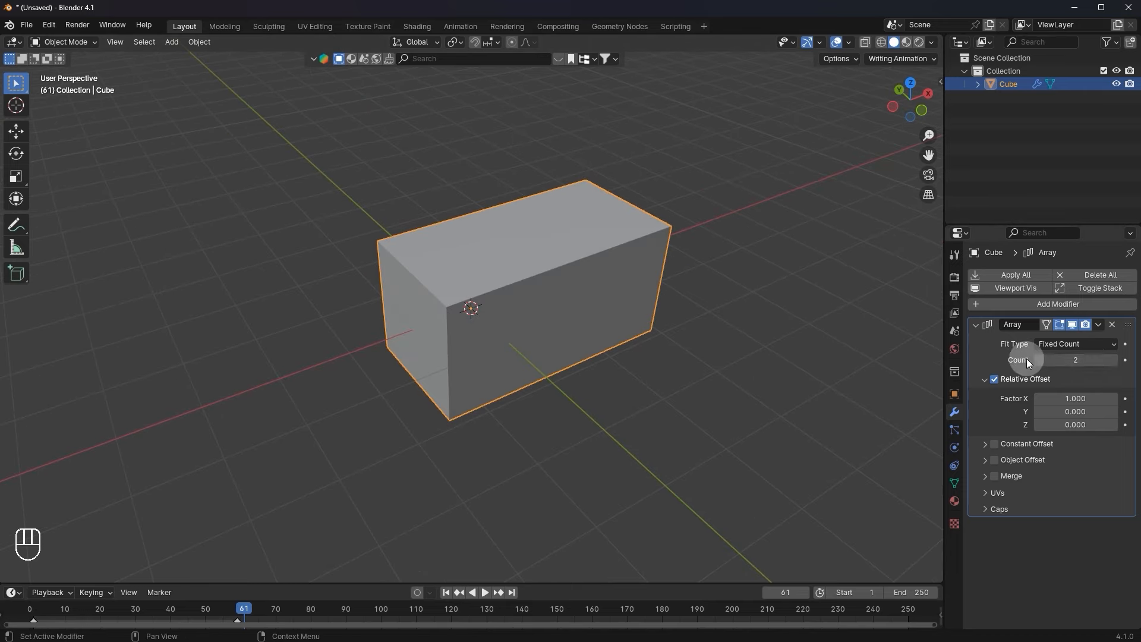
Set the array's count to 6.
left_click(1113, 361)
left_click(1112, 360)
left_click(1112, 361)
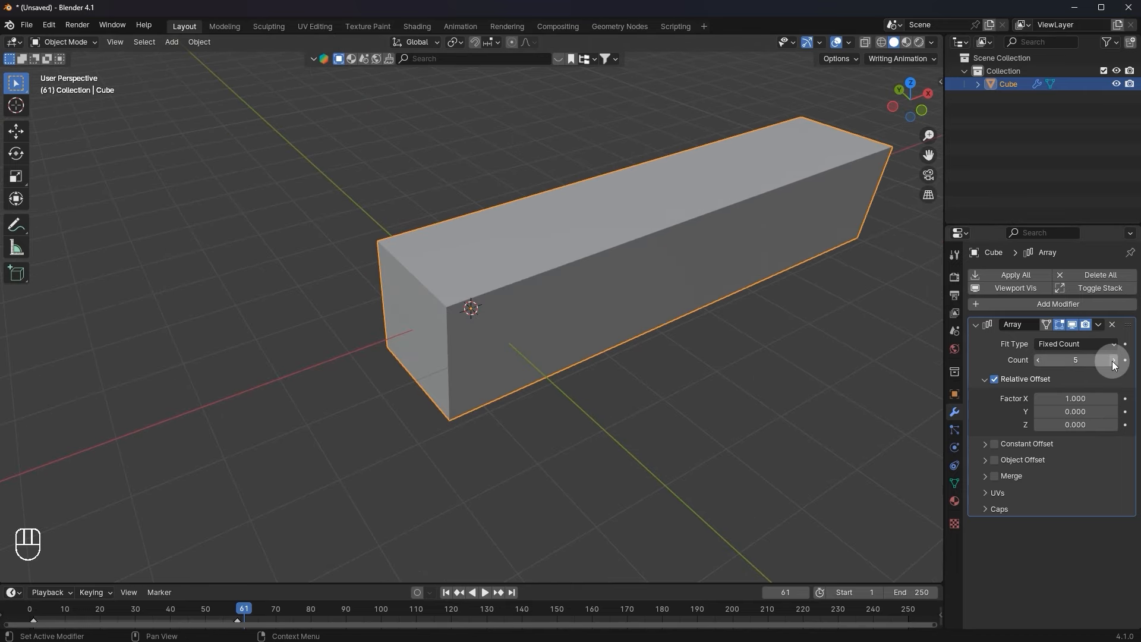
left_click(1111, 360)
scroll(721, 348, "down", 3)
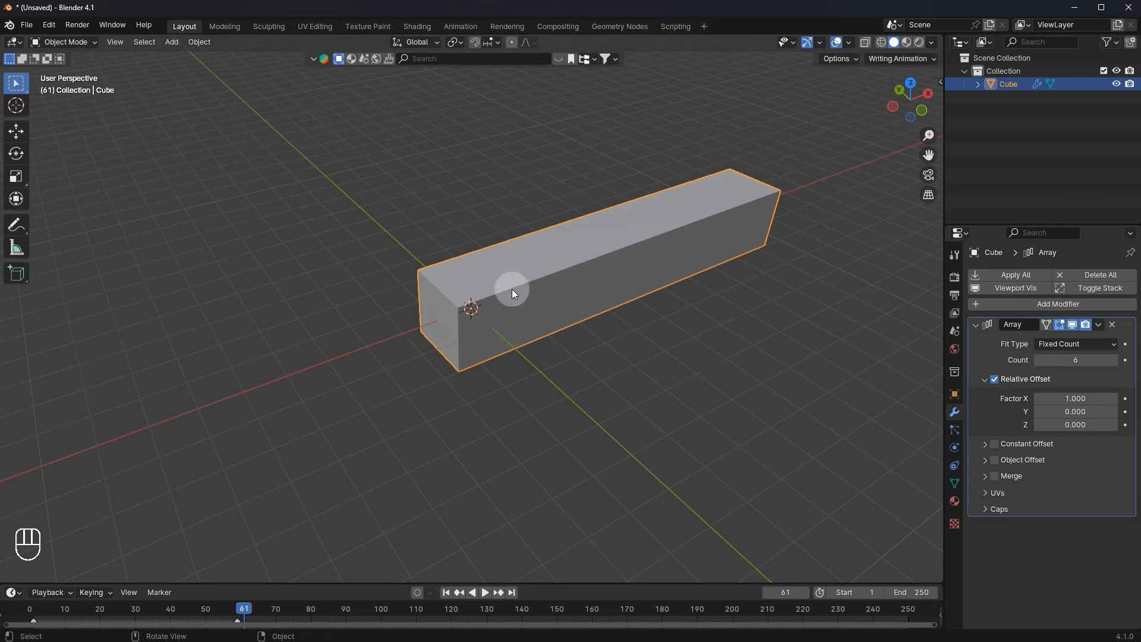
middle_click_drag(677, 254, 688, 252)
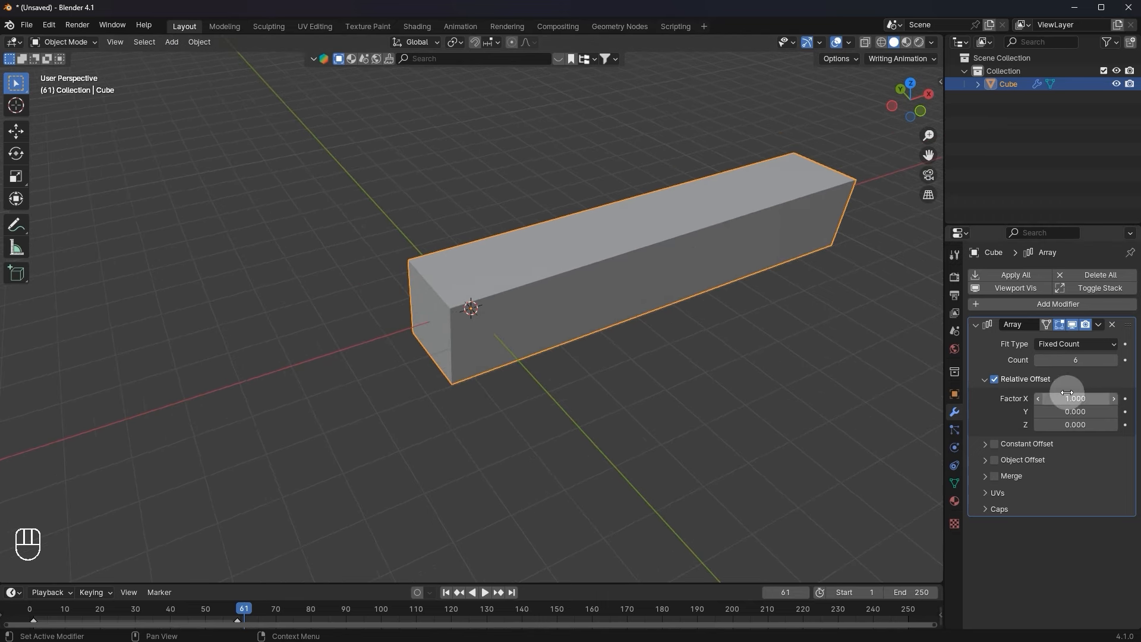
Space the arrayed cubes with a relative X offset factor of 1.7 and set the count to 7.
left_click_drag(1065, 400, 1107, 400)
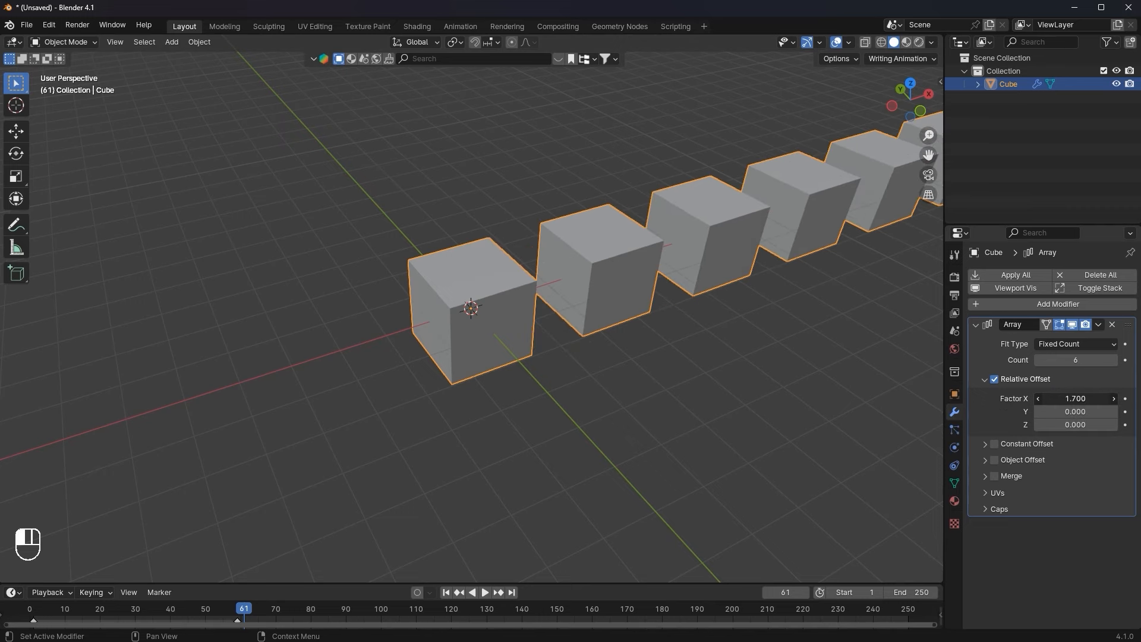
middle_click_drag(925, 400, 784, 398)
scroll(776, 419, "down", 3)
scroll(742, 422, "up", 3)
scroll(739, 407, "up", 2)
scroll(739, 407, "down", 4)
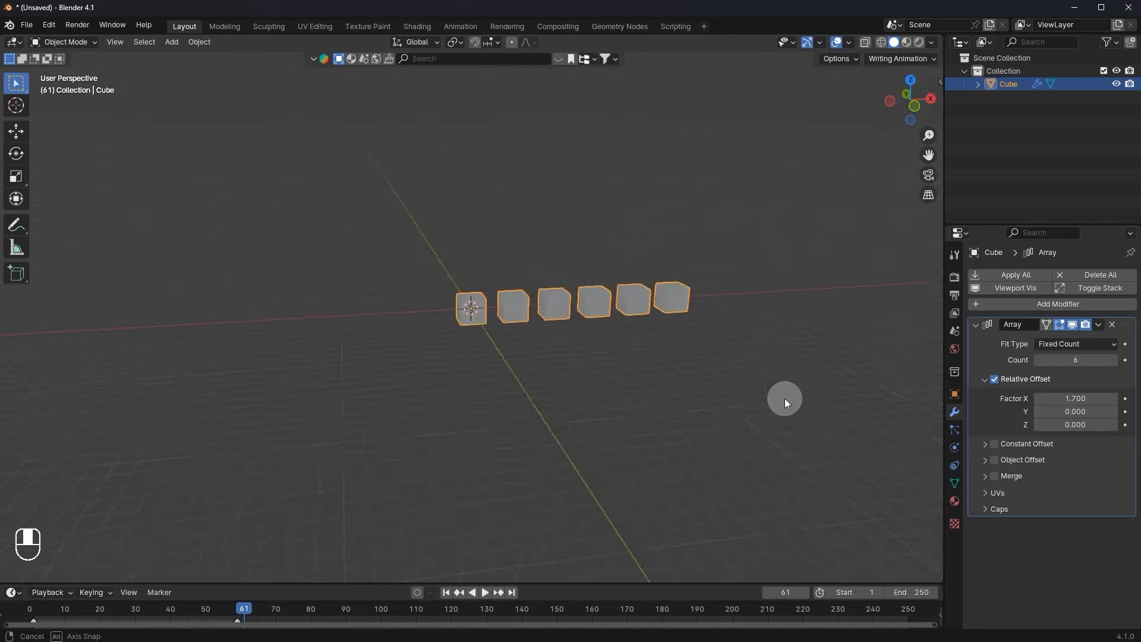
left_click(1113, 359)
middle_click_drag(937, 375, 654, 364)
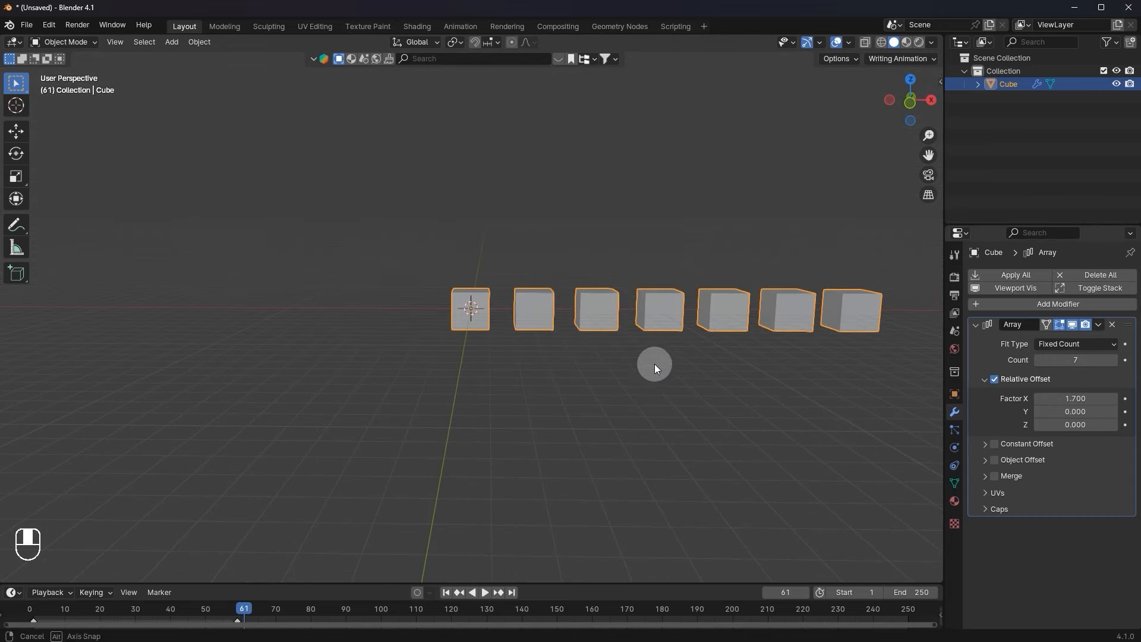
Try moving the original cube's upper corner vertex in Edit Mode, cancel each move and return to Object Mode.
key("Tab")
middle_click_drag(585, 362, 516, 307)
scroll(516, 307, "up", 3)
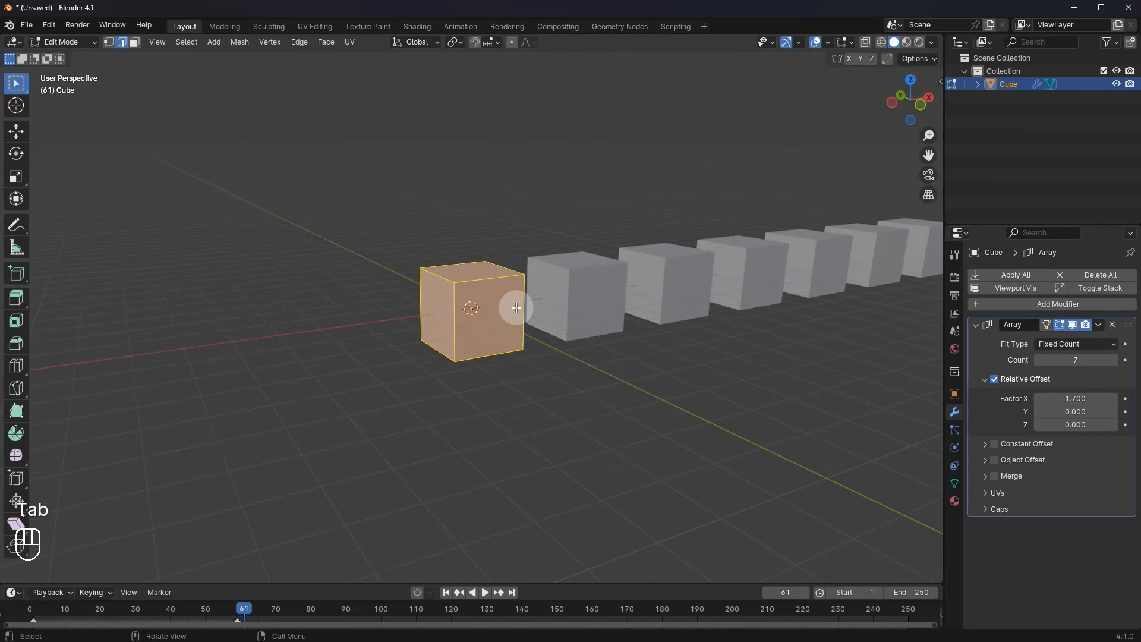
left_click(449, 286)
middle_click_drag(484, 315, 509, 326)
key("g")
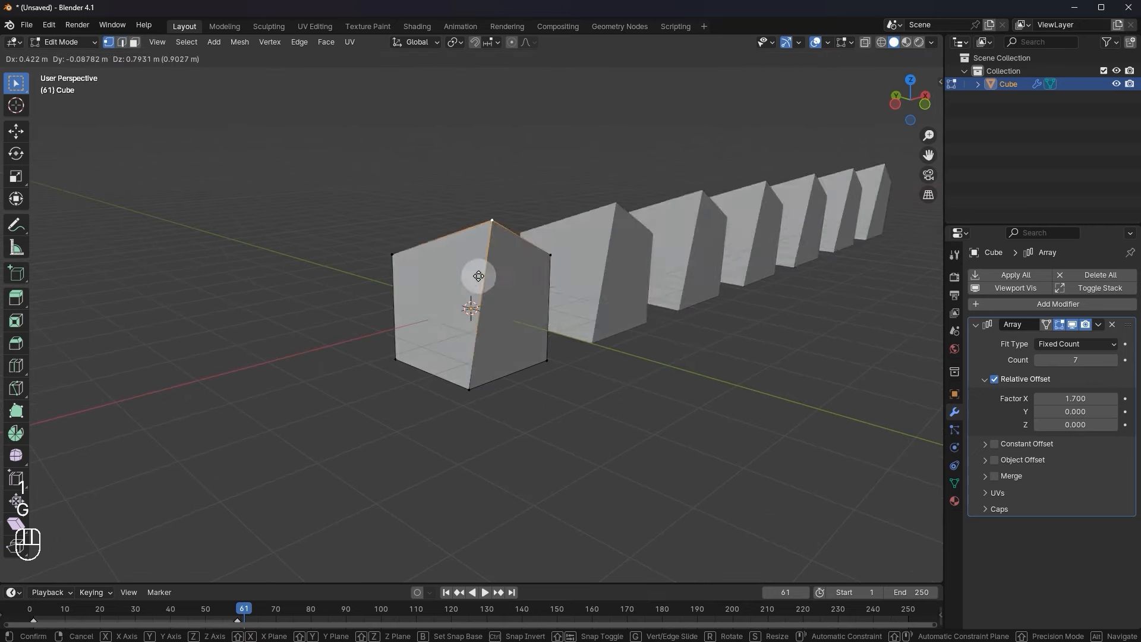
key("g")
right_click(863, 338)
middle_click_drag(678, 297, 721, 291)
scroll(707, 294, "up", 1)
key("g")
right_click(564, 294)
scroll(510, 288, "up", 1)
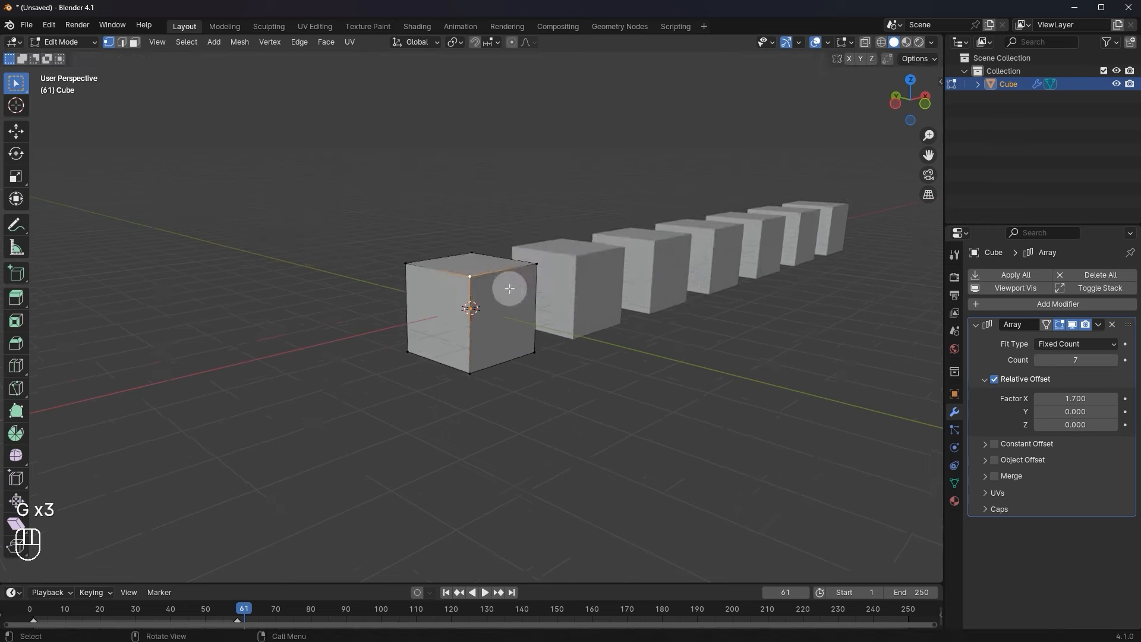
key("g")
right_click(591, 316)
key("Tab")
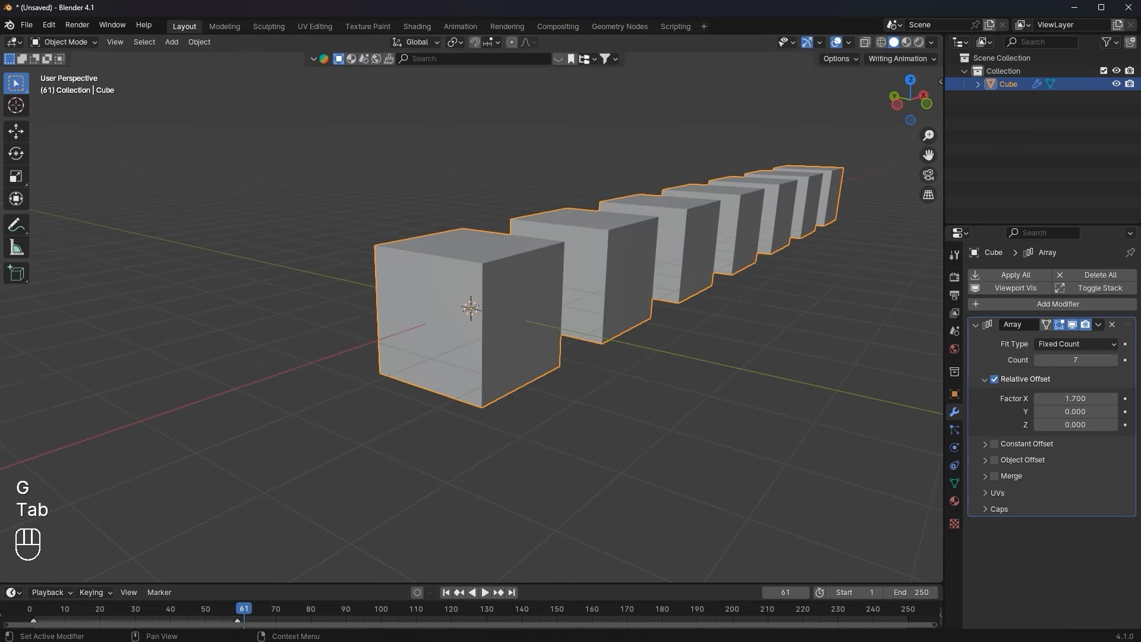
Undo a removal of the Array modifier, set its relative offset factors to Y 2.0 and Z 1.8, and vary the X factor.
left_click(1113, 324)
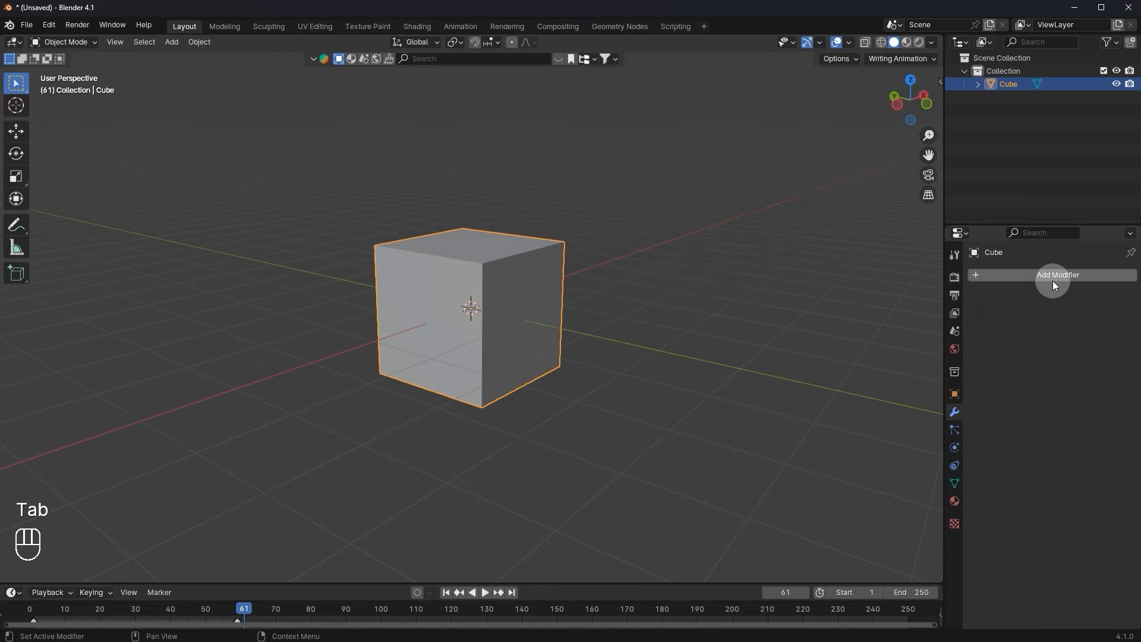
key("ctrl+z")
left_click_drag(1073, 415, 1094, 422)
middle_click_drag(754, 405, 772, 387)
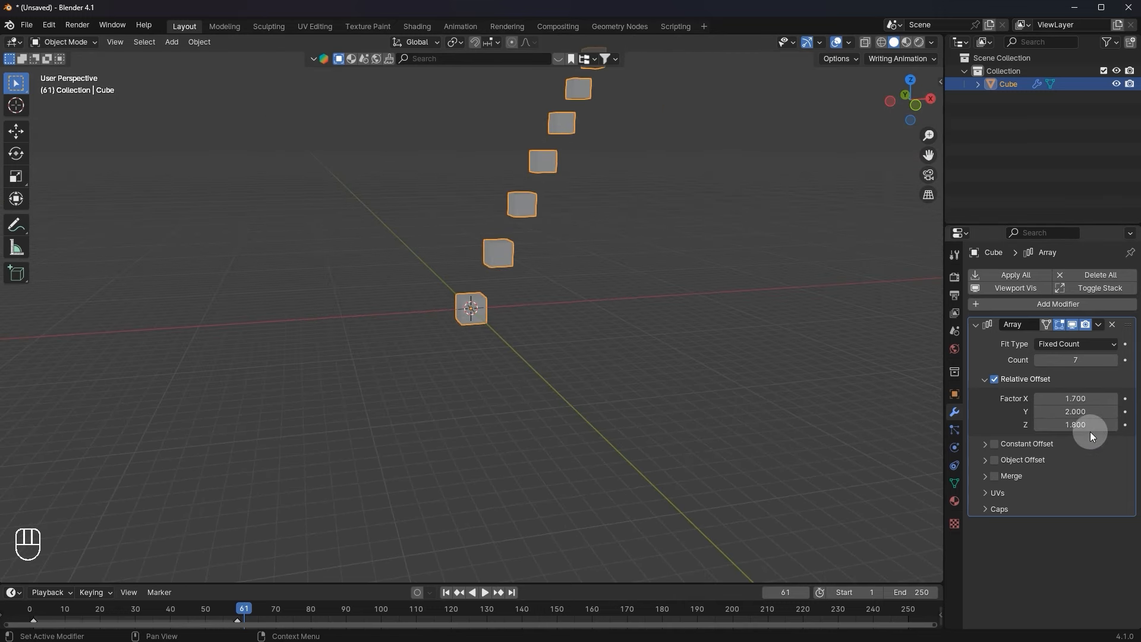
left_click_drag(1073, 398, 1046, 424)
middle_click_drag(701, 350, 970, 255)
Remove the Array modifier and add a Subdivision Surface modifier to the cube.
left_click(1114, 325)
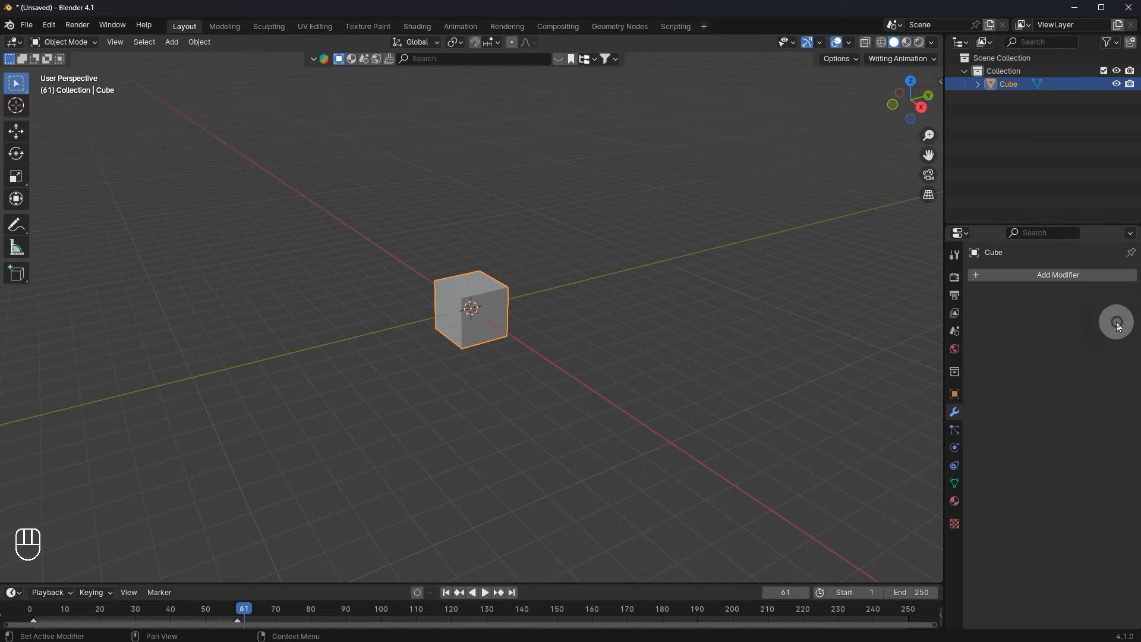
left_click(1028, 280)
left_click(1026, 276)
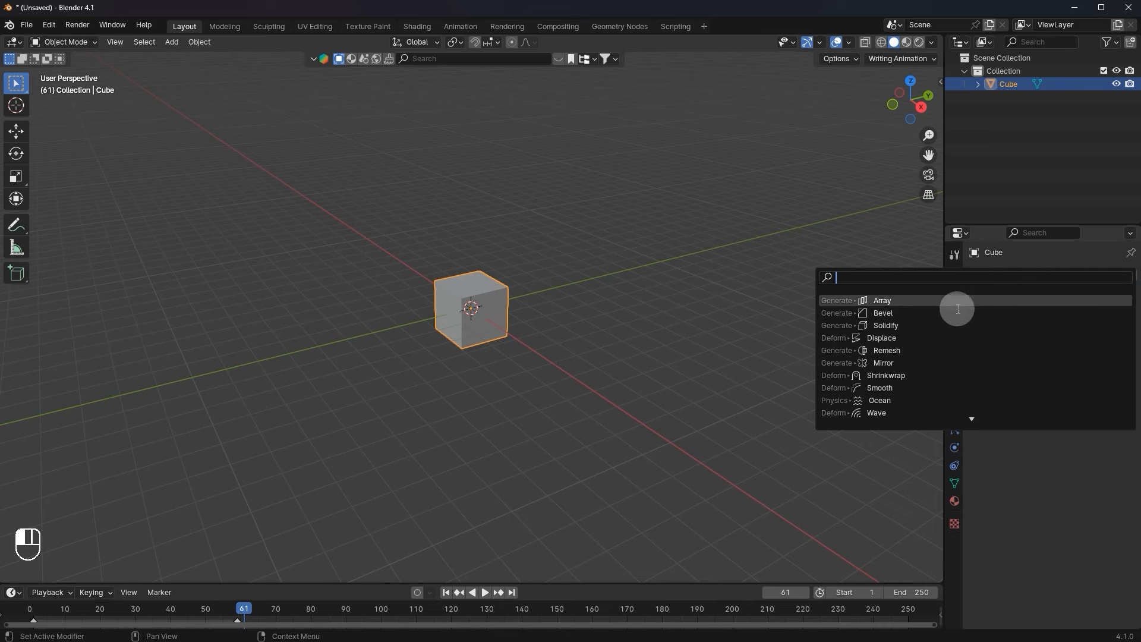
type("su")
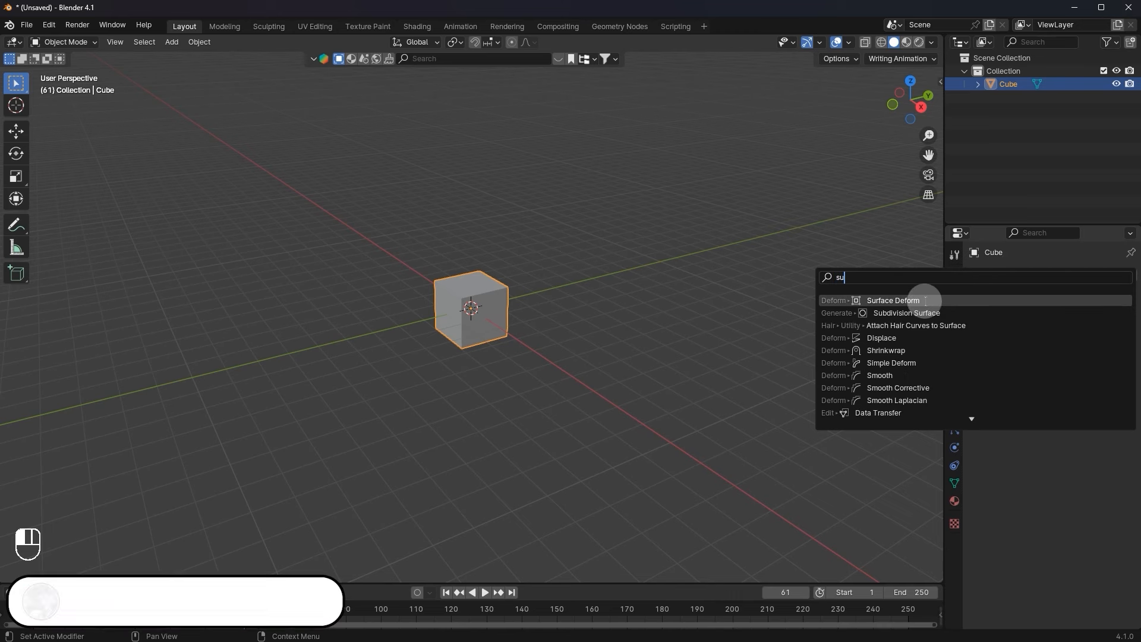
type("b")
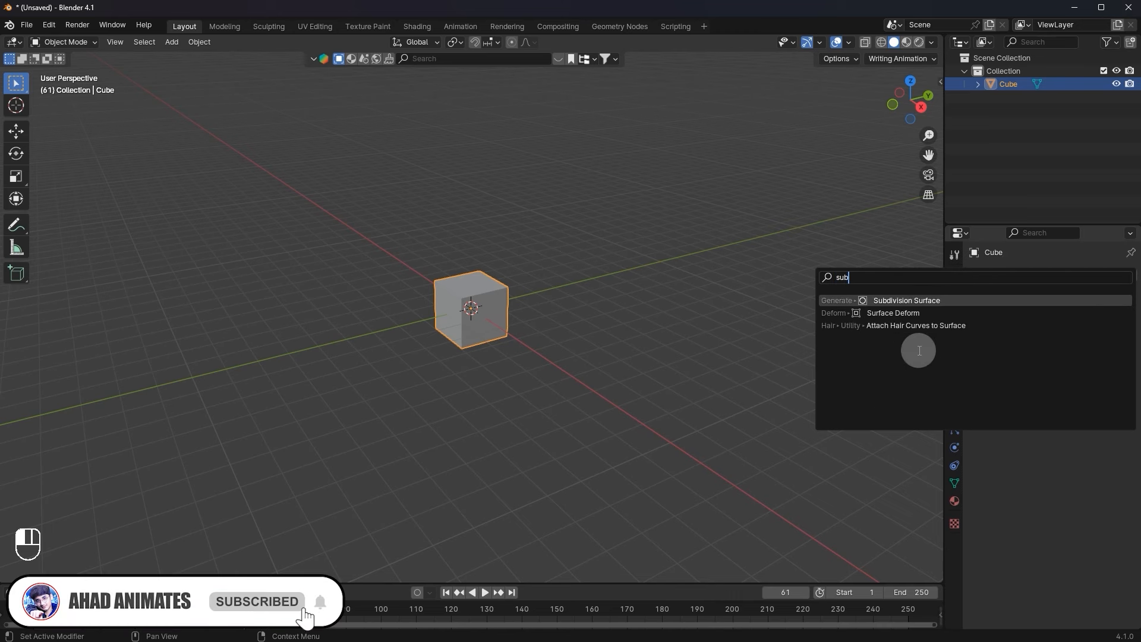
left_click(916, 299)
scroll(654, 284, "up", 8)
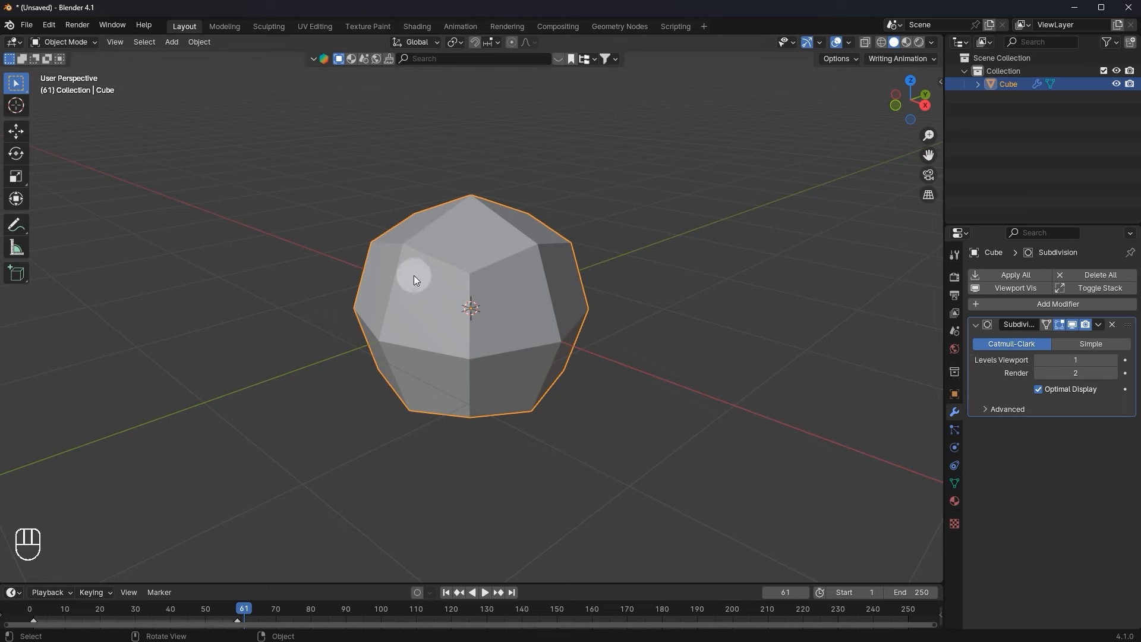
Try a viewport level of 3 on the cube's Subdivision Surface modifier and settle on 2.
scroll(656, 312, "up", 2)
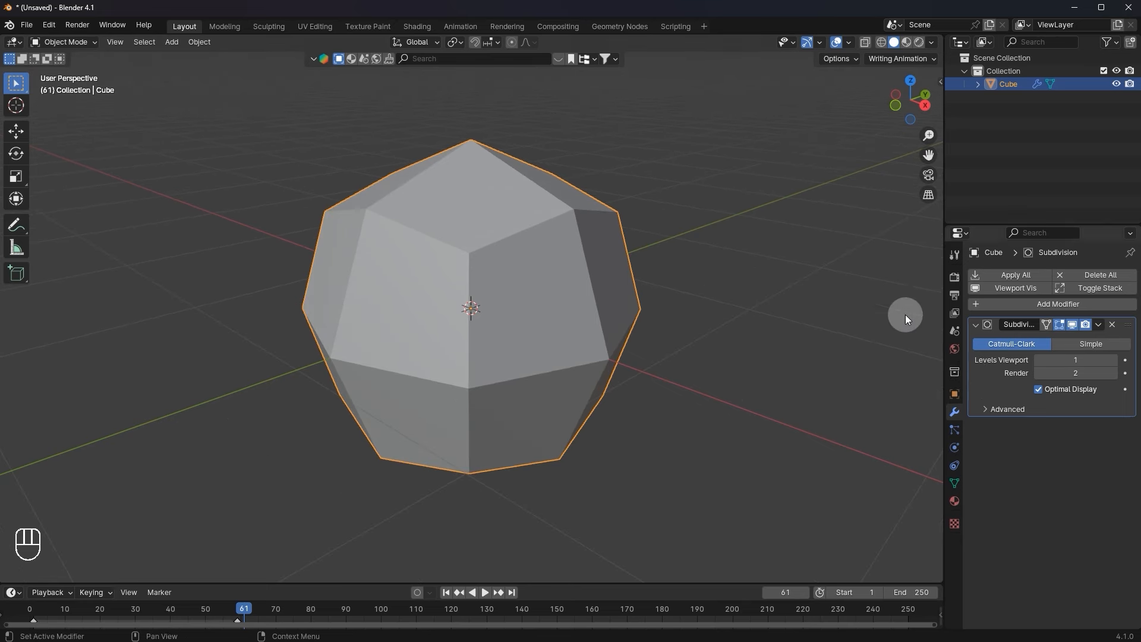
left_click(1114, 360)
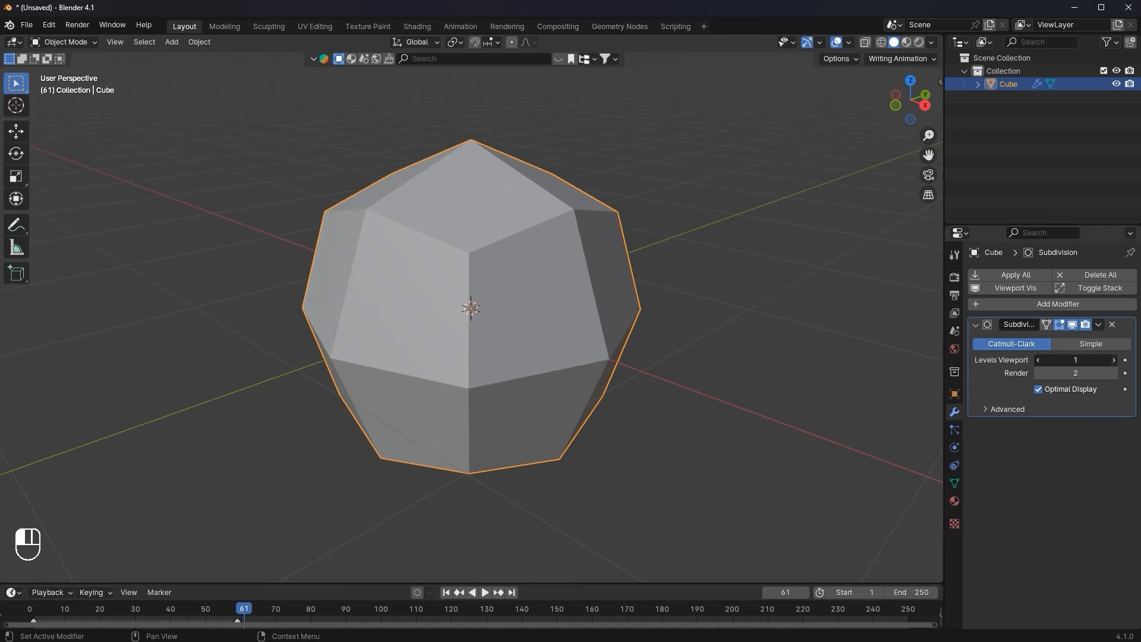
left_click(1115, 360)
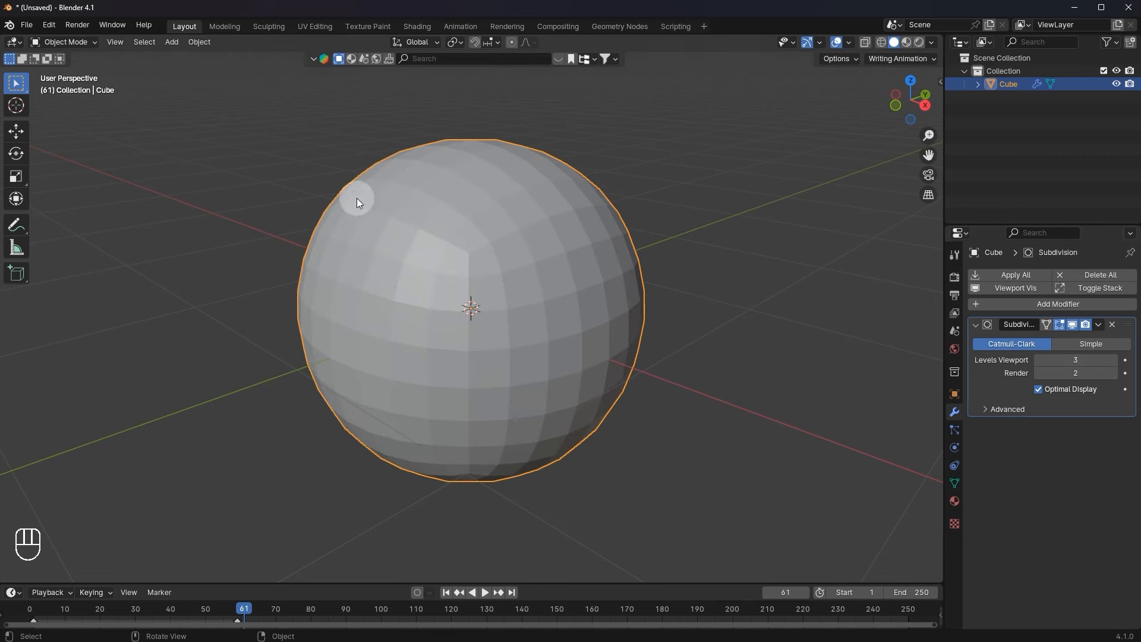
left_click(1115, 360)
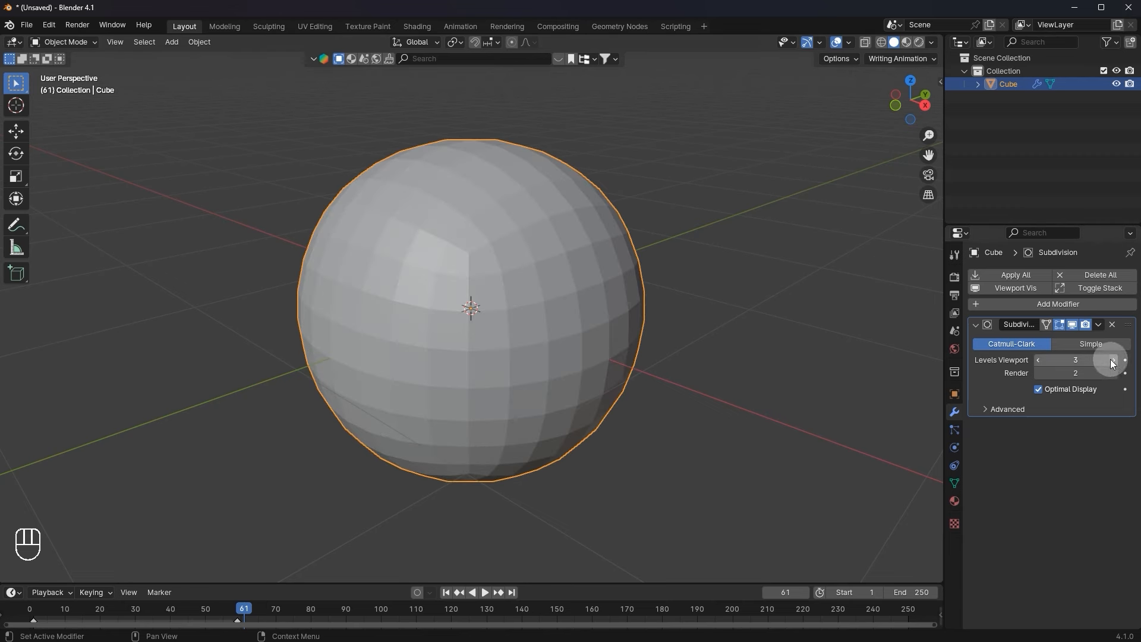
left_click(1038, 360)
left_click(1038, 360)
Apply Shade Smooth to the subdivided cube.
middle_click_drag(812, 351, 415, 158)
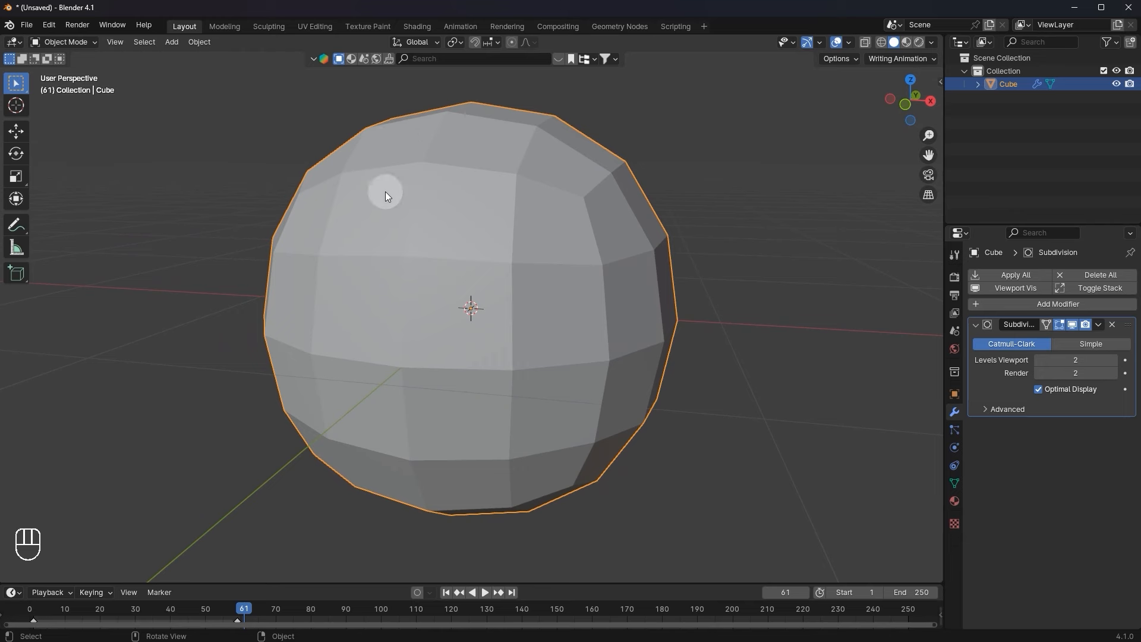
scroll(437, 194, "down", 3)
mouse_move(400, 187)
middle_mouse_down()
mouse_move(437, 194)
mouse_move(409, 197)
middle_mouse_up()
scroll(409, 197, "up", 3)
scroll(427, 205, "down", 2)
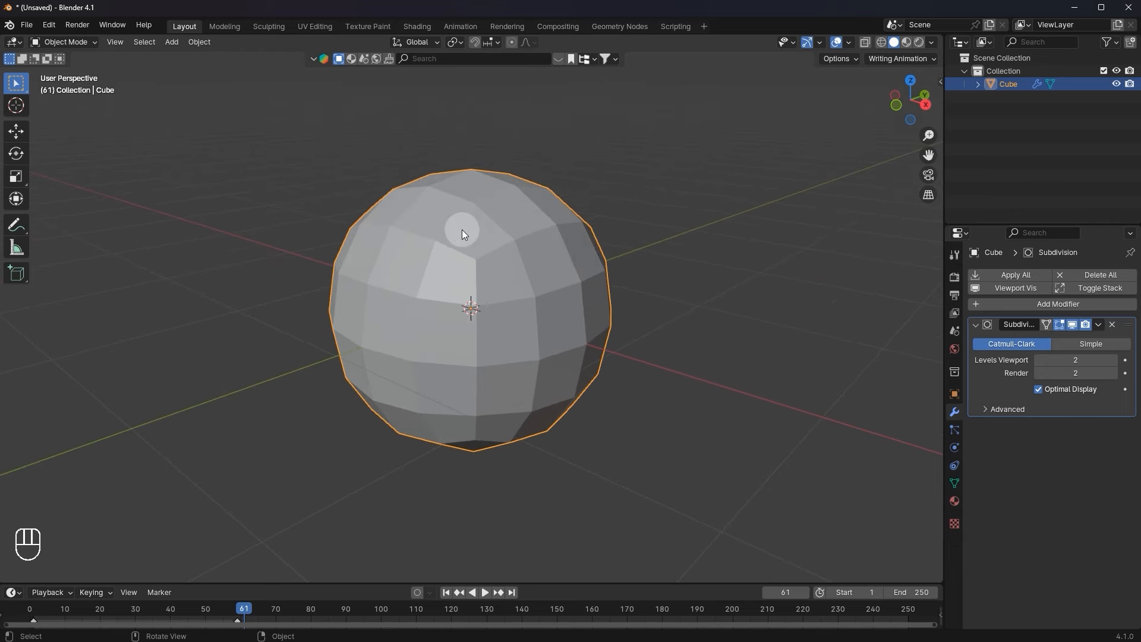
right_click(544, 237)
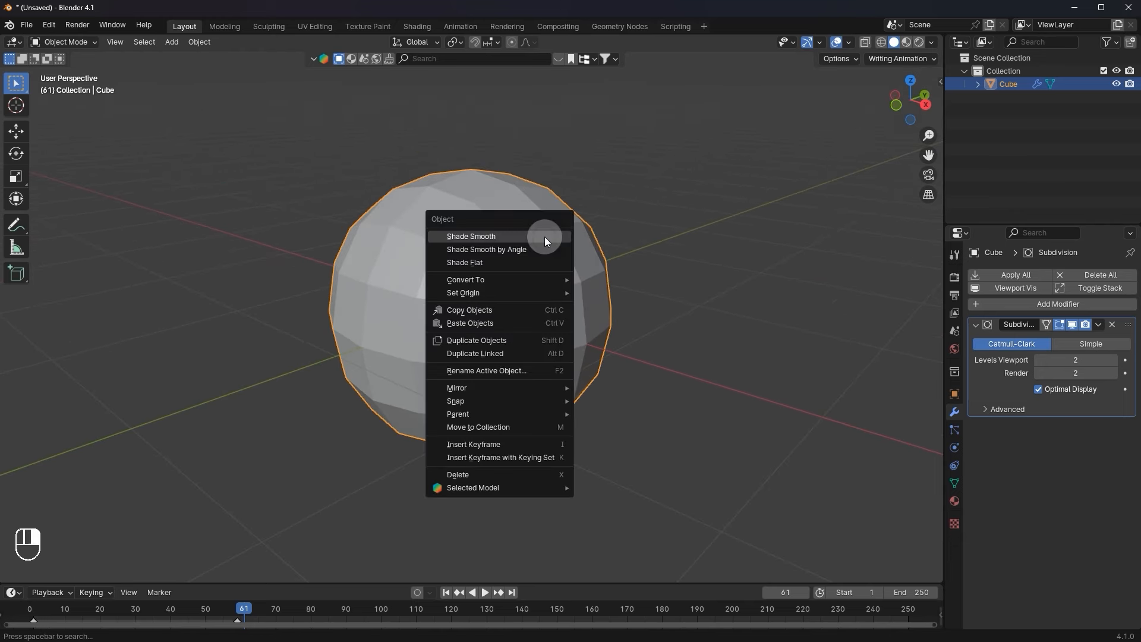
left_click(483, 237)
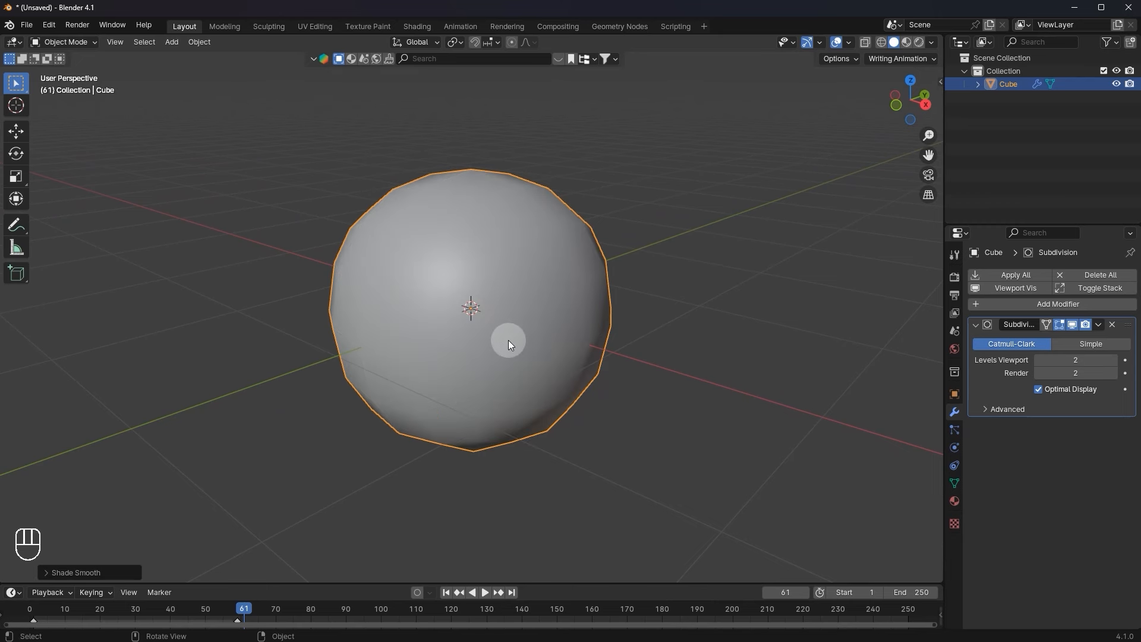
Remove the Subdivision Surface modifier from the cube and deselect the cube.
left_click(1112, 324)
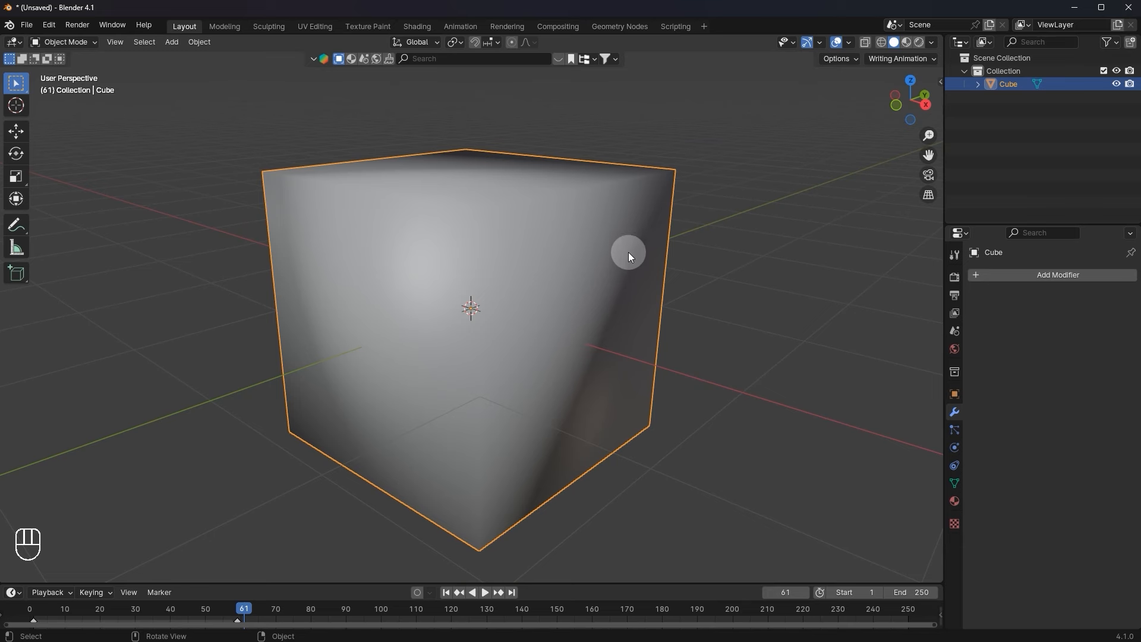
right_click(650, 231)
left_click(757, 280)
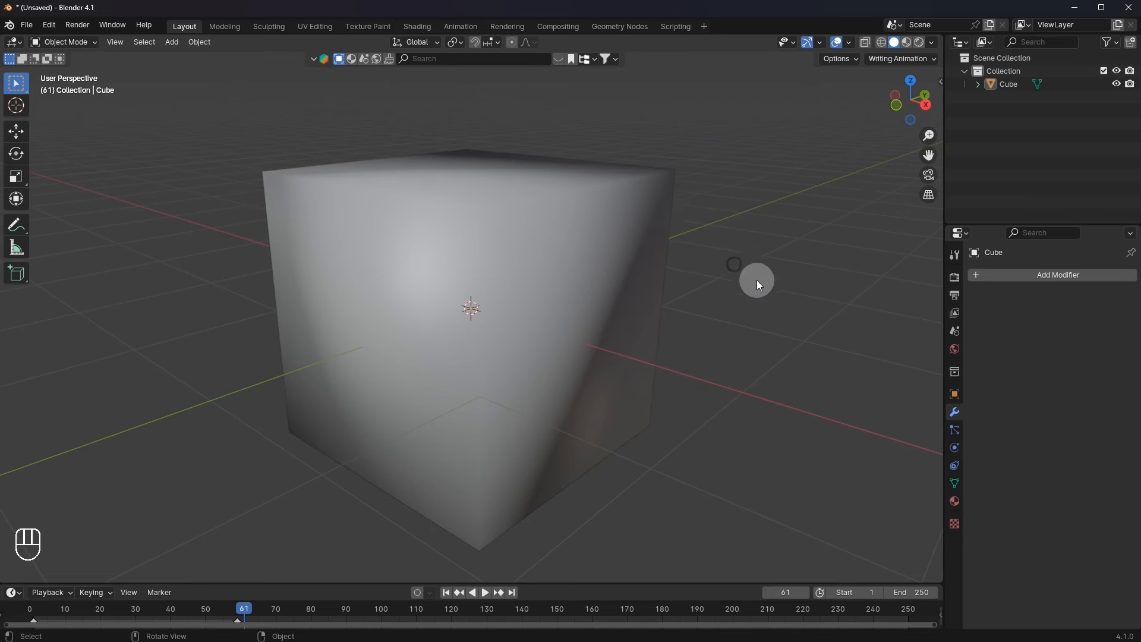
right_click(625, 216)
middle_click_drag(461, 207, 323, 275)
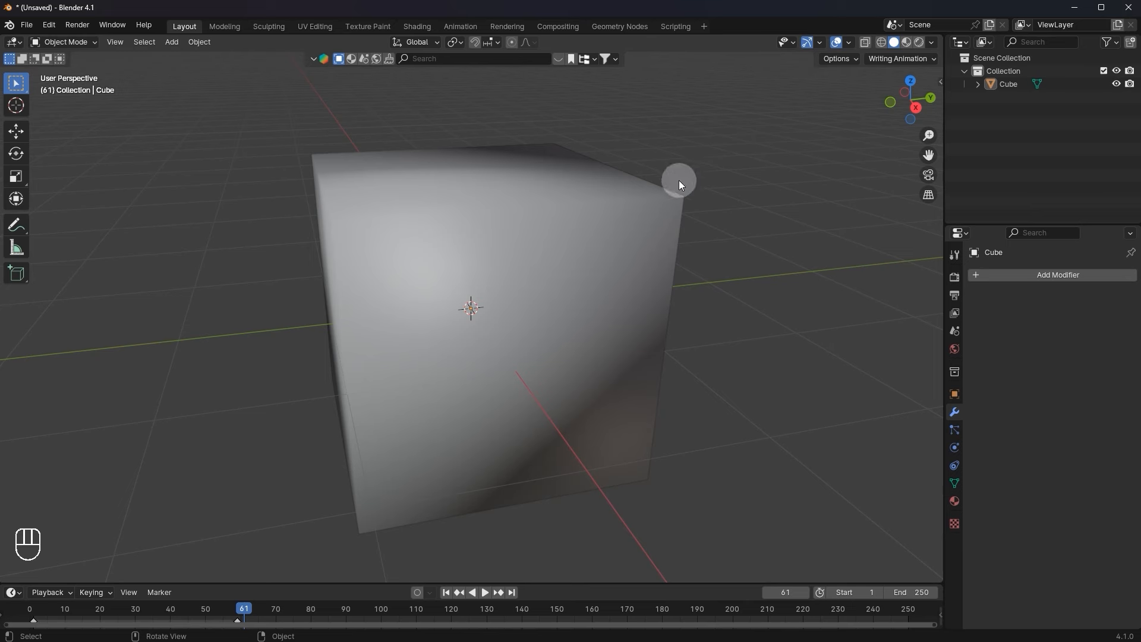
Delete the cube and add a UV sphere in its place.
left_click(615, 249)
key("Delete")
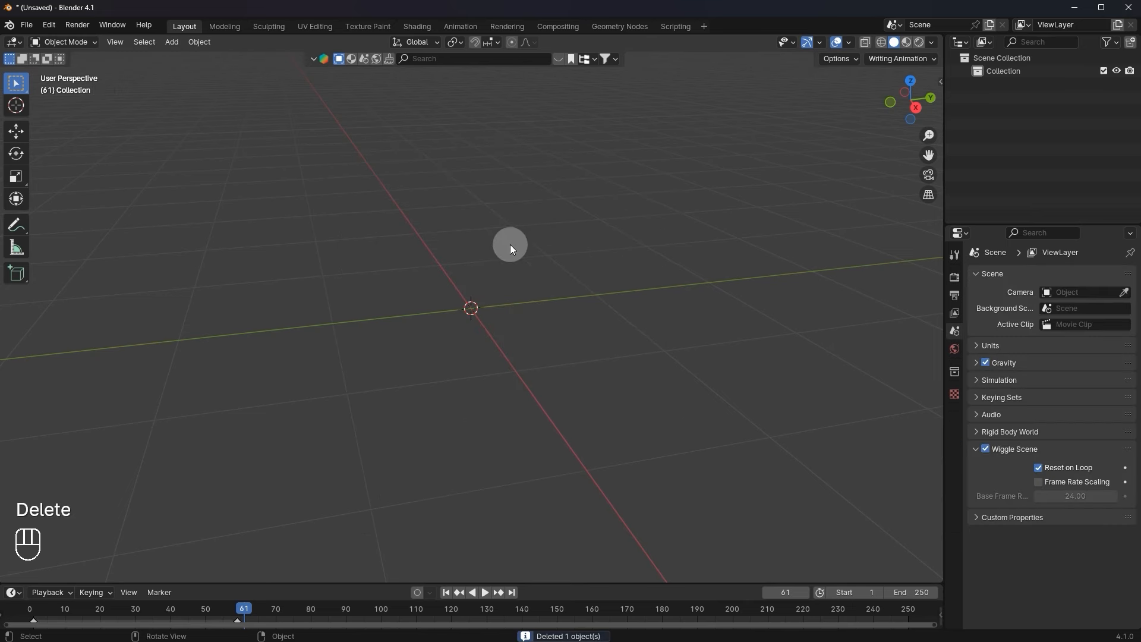
key("shift+a")
mouse_move(309, 105)
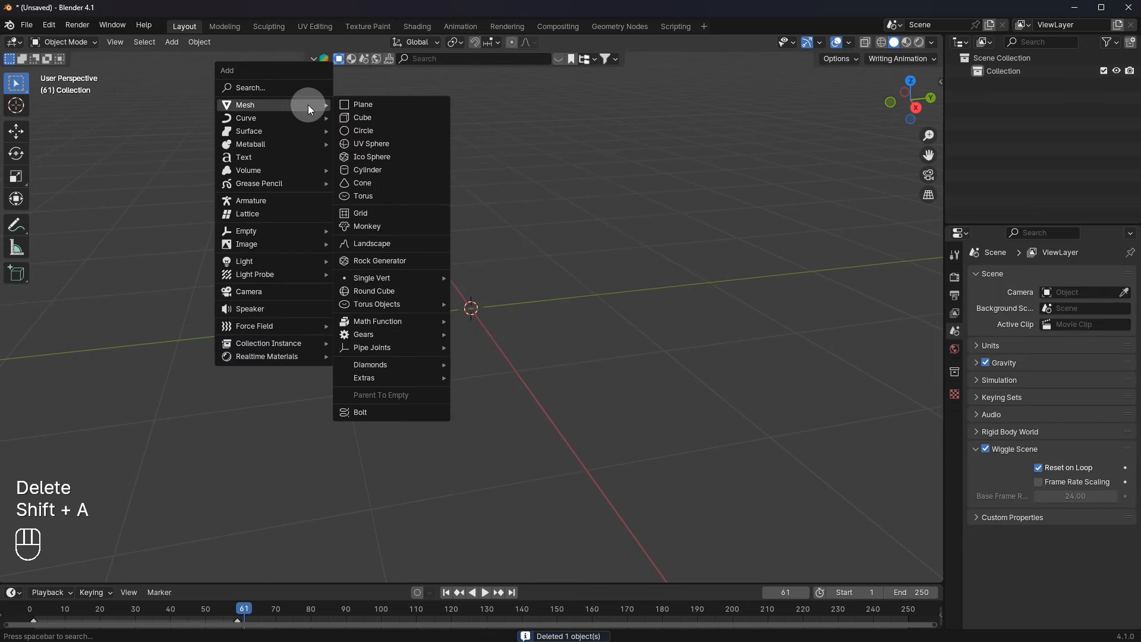
left_click(387, 143)
Apply Shade Smooth to the new UV sphere.
scroll(464, 202, "up", 1)
middle_click_drag(469, 205, 546, 205)
scroll(546, 205, "up", 1)
right_click(544, 178)
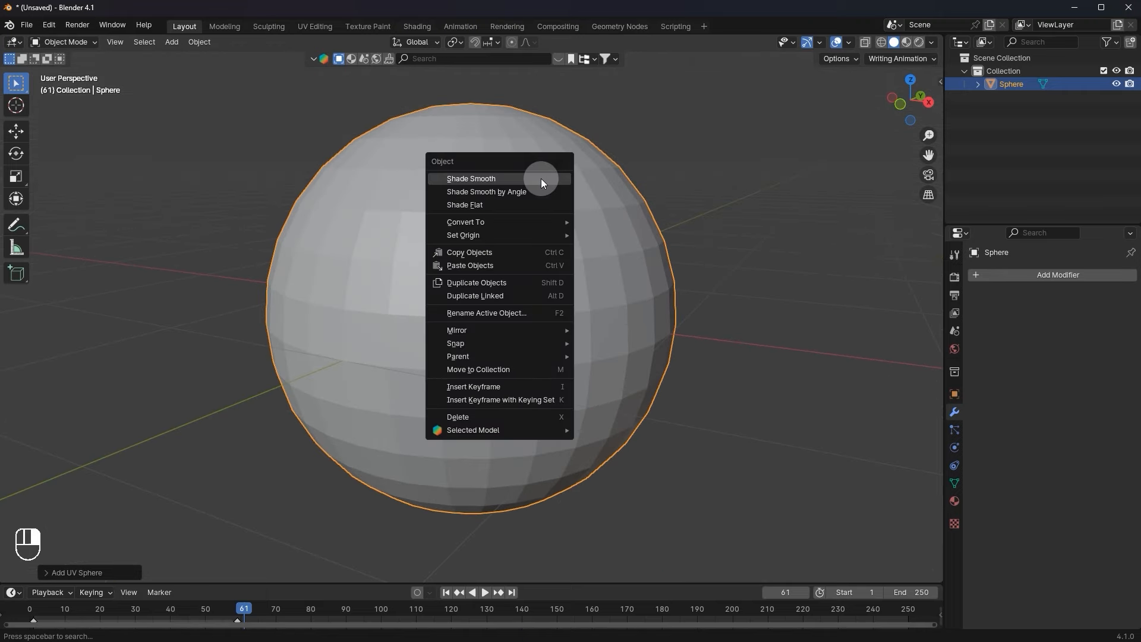
left_click(541, 178)
Add a Subdivision Surface modifier to the sphere and set its viewport level to 2.
scroll(544, 177, "up", 1)
middle_click_drag(544, 177, 637, 176)
scroll(637, 176, "down", 5)
middle_click_drag(556, 198, 499, 201)
scroll(487, 203, "up", 5)
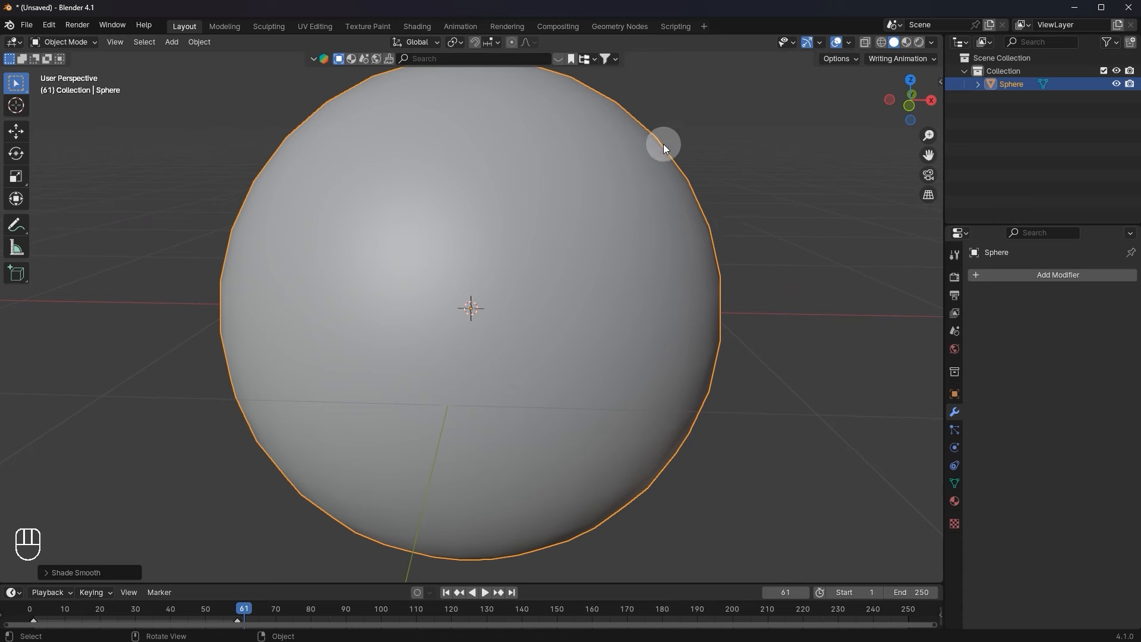
left_click(1008, 275)
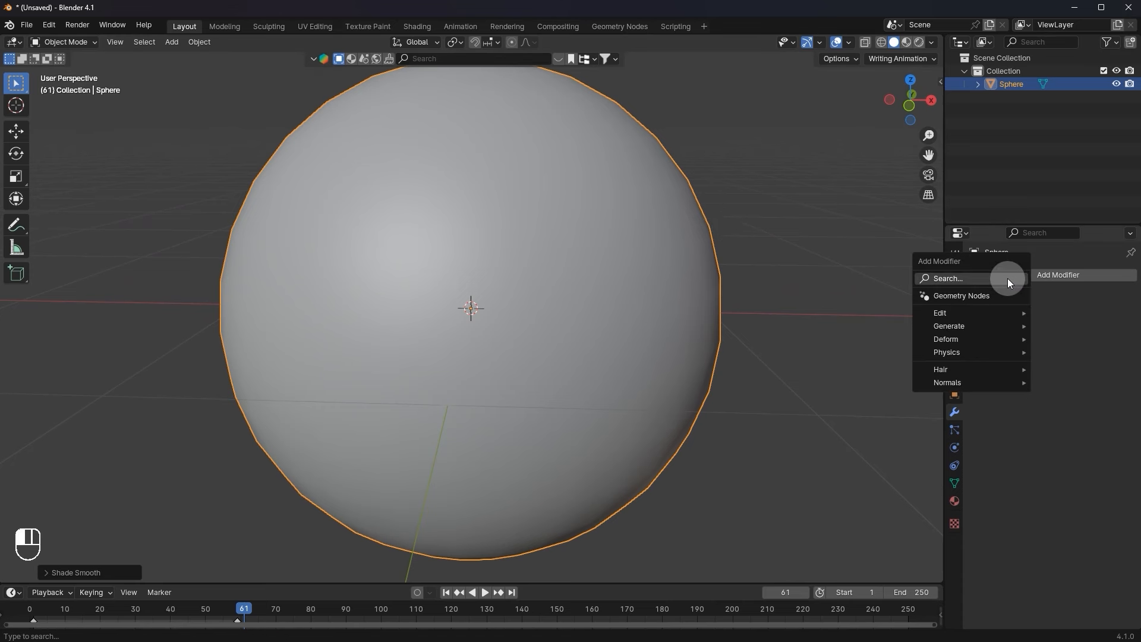
left_click(1007, 278)
left_click(969, 301)
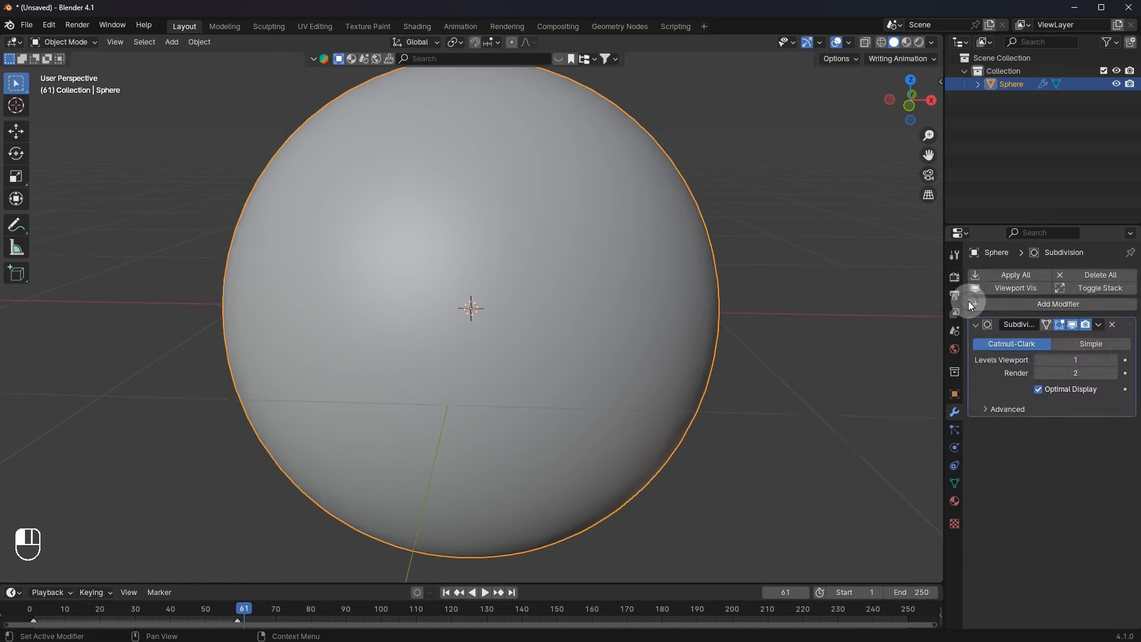
right_click(722, 352)
left_click(1114, 357)
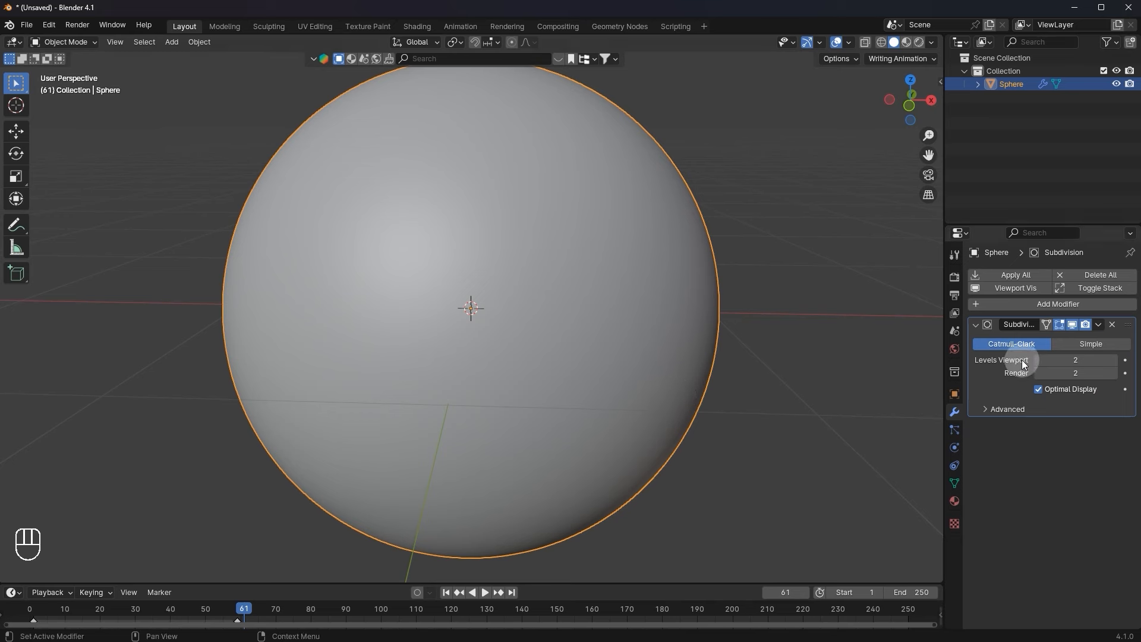
Delete the sphere together with its Subdivision Surface modifier and add a Monkey mesh.
scroll(522, 202, "down", 2)
middle_click_drag(522, 202, 480, 213)
scroll(480, 213, "up", 3)
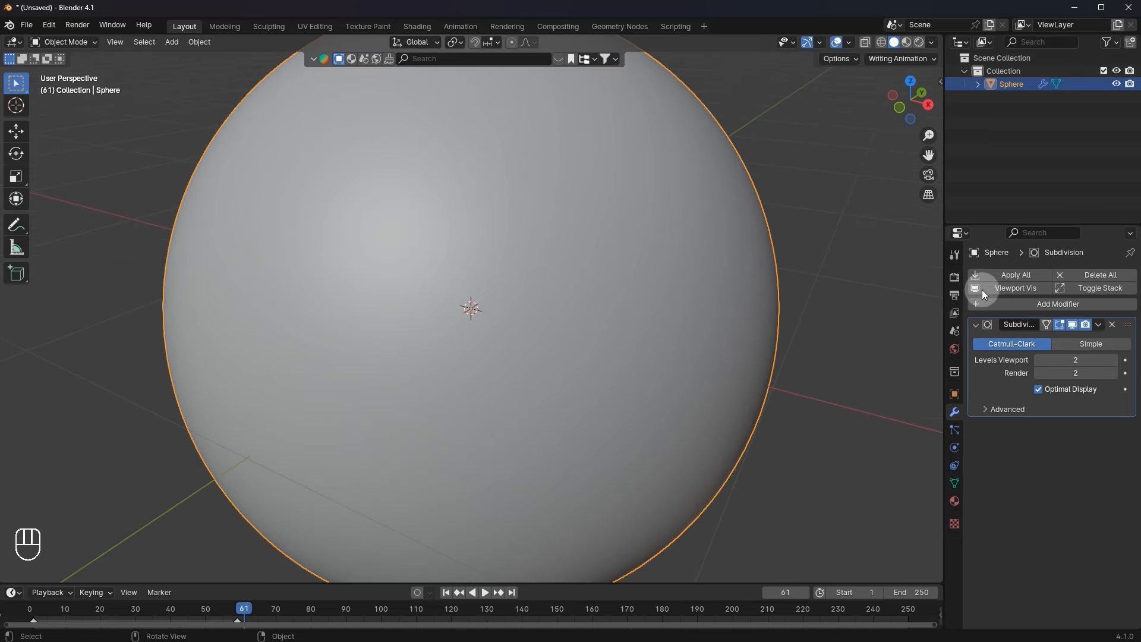
left_click(1111, 324)
key("Delete")
key("shift+a")
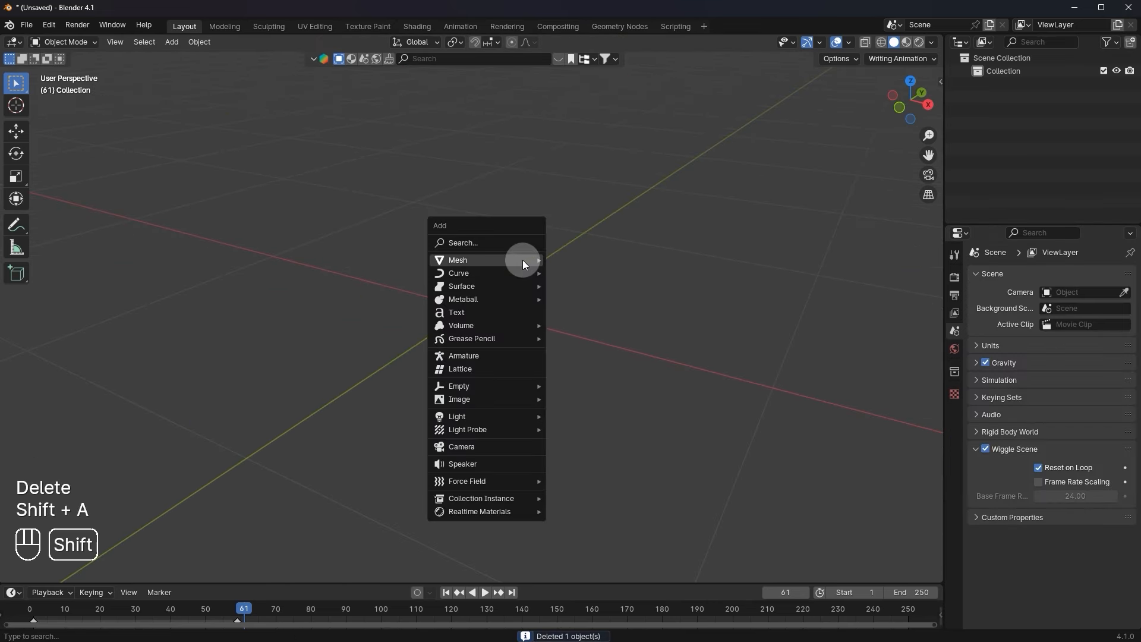
mouse_move(523, 260)
left_click(565, 383)
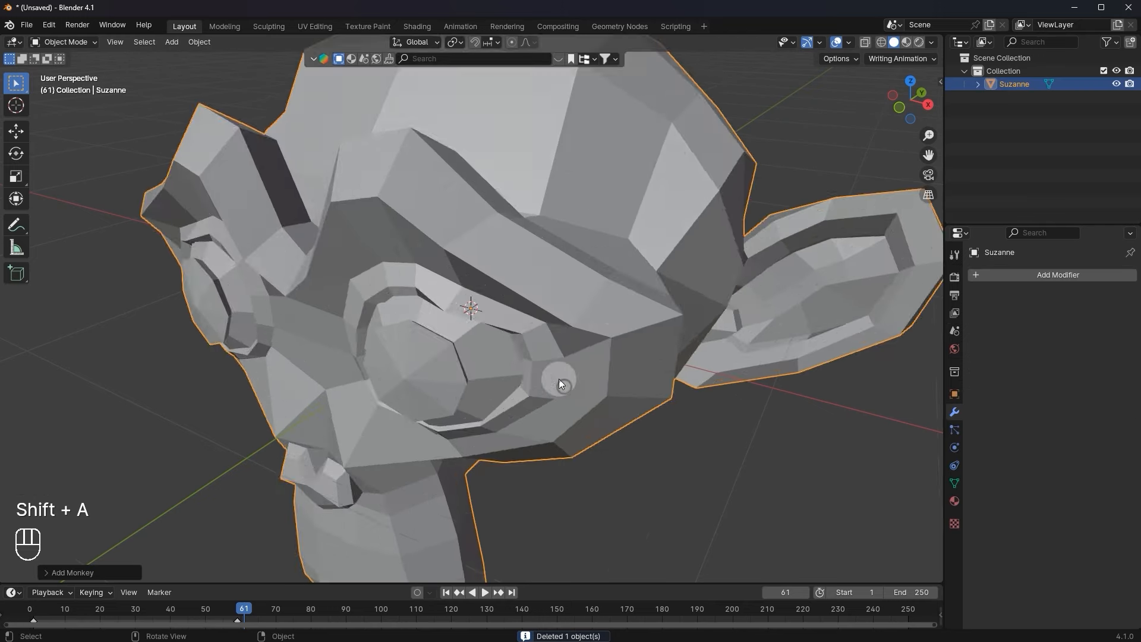
Apply Shade Smooth to the monkey head.
scroll(552, 333, "down", 2)
right_click(554, 266)
left_click(554, 266)
middle_click_drag(554, 266, 429, 240)
scroll(497, 249, "down", 1)
scroll(429, 239, "up", 4)
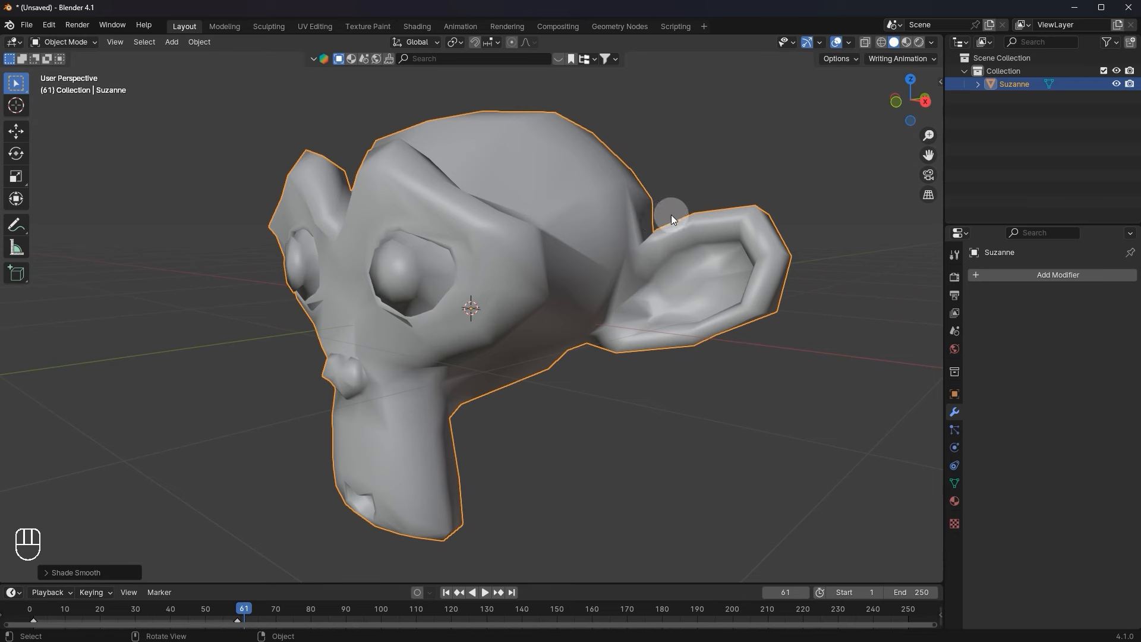
Add a Subdivision Surface modifier to the monkey head and set its viewport level to 2.
left_click(1038, 272)
left_click(1040, 274)
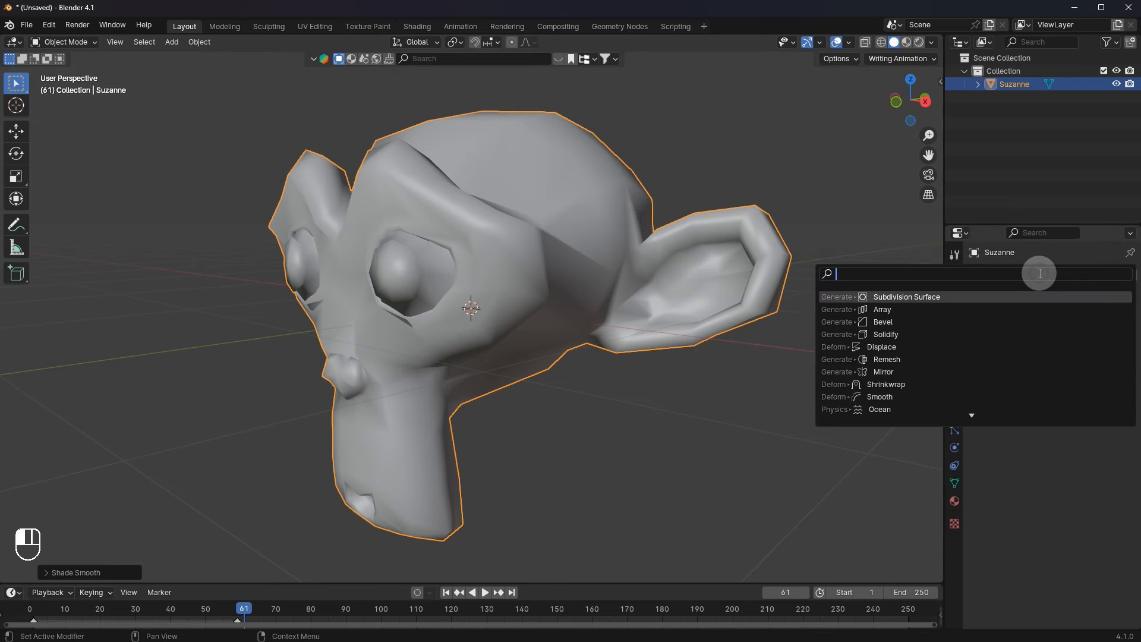
left_click(1006, 287)
middle_click_drag(678, 297, 644, 319)
scroll(659, 298, "down", 3)
scroll(642, 319, "up", 3)
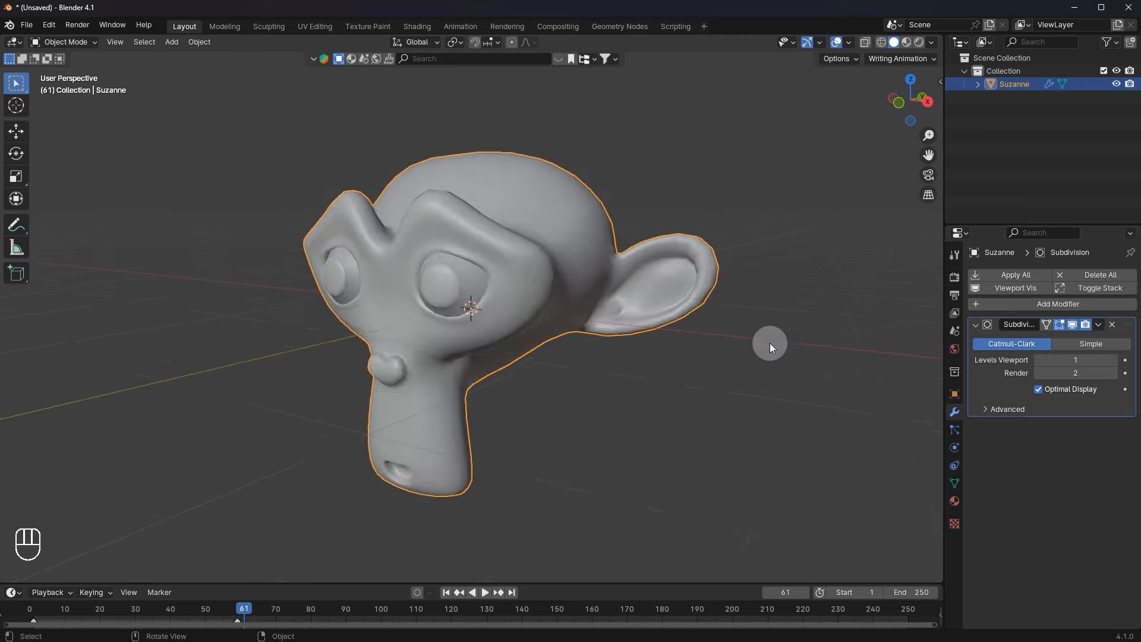
left_click(1113, 359)
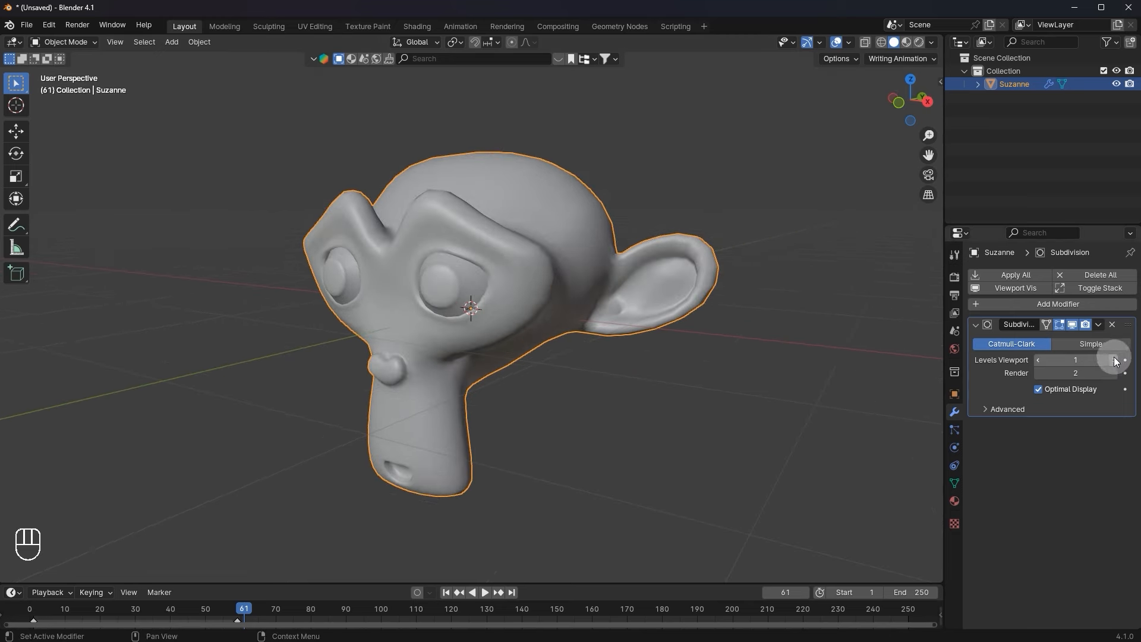
middle_click_drag(58, 348, 598, 316)
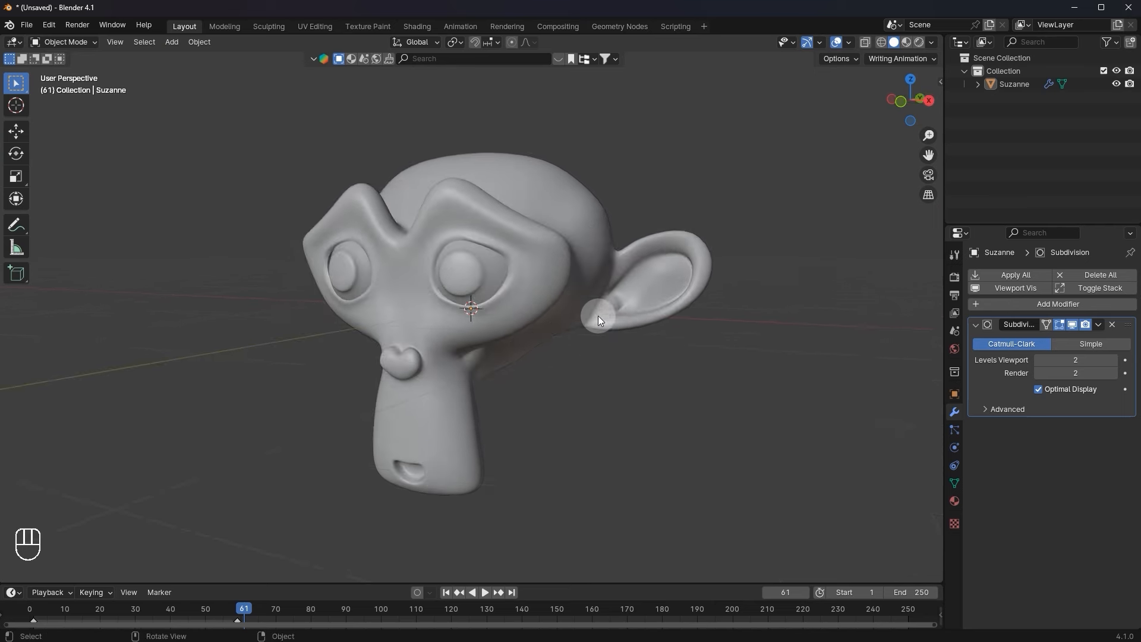
Remove the Subdivision Surface modifier from the monkey head and select the head again.
left_click(1114, 325)
left_click(1032, 276)
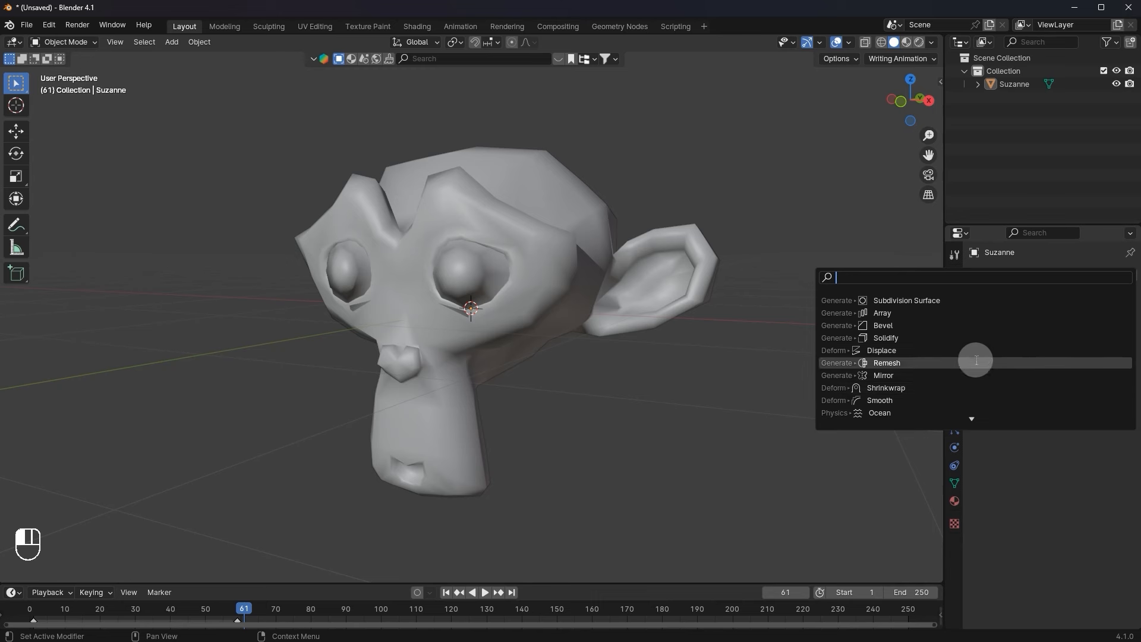
key("Escape")
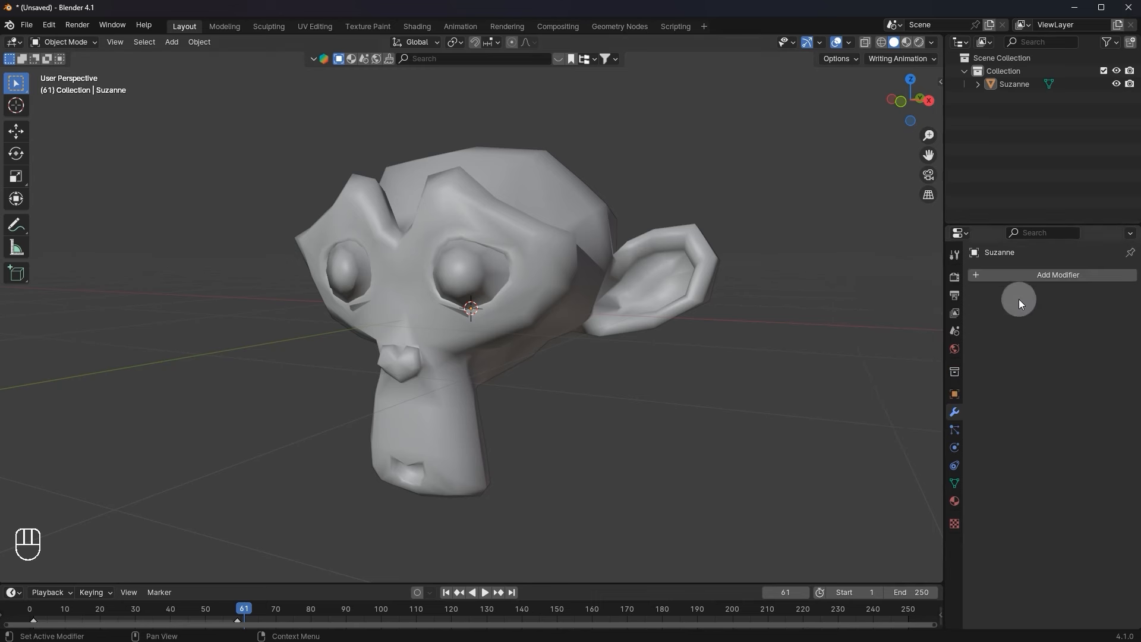
left_click(378, 259)
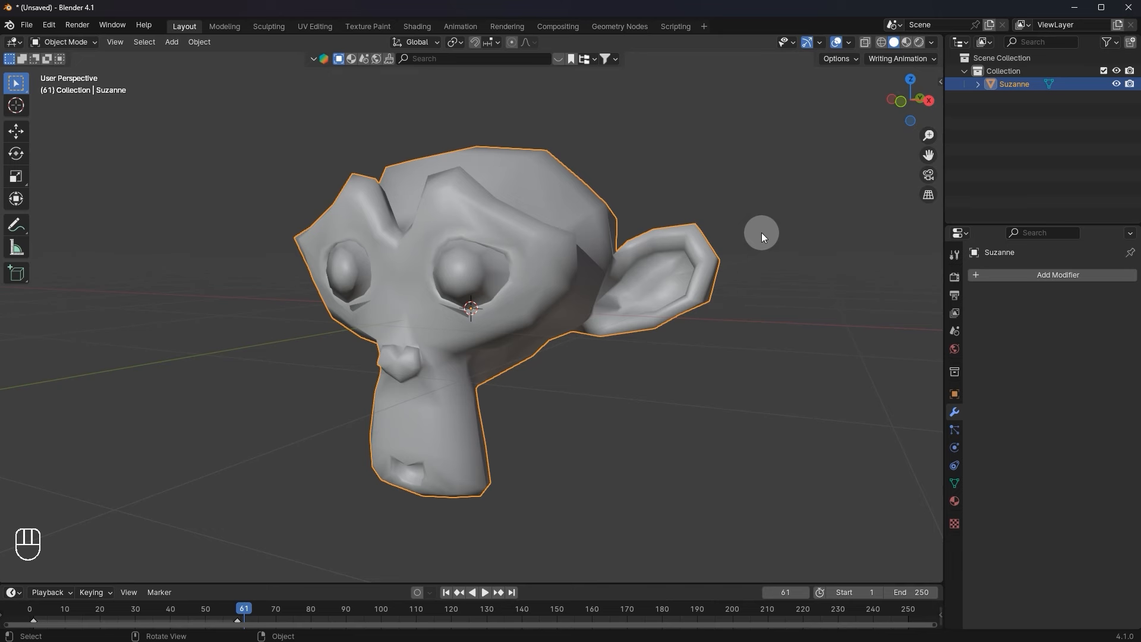
Give the monkey head a Subdivision Surface modifier again and raise its viewport level to 2.
middle_click_drag(761, 233, 676, 272)
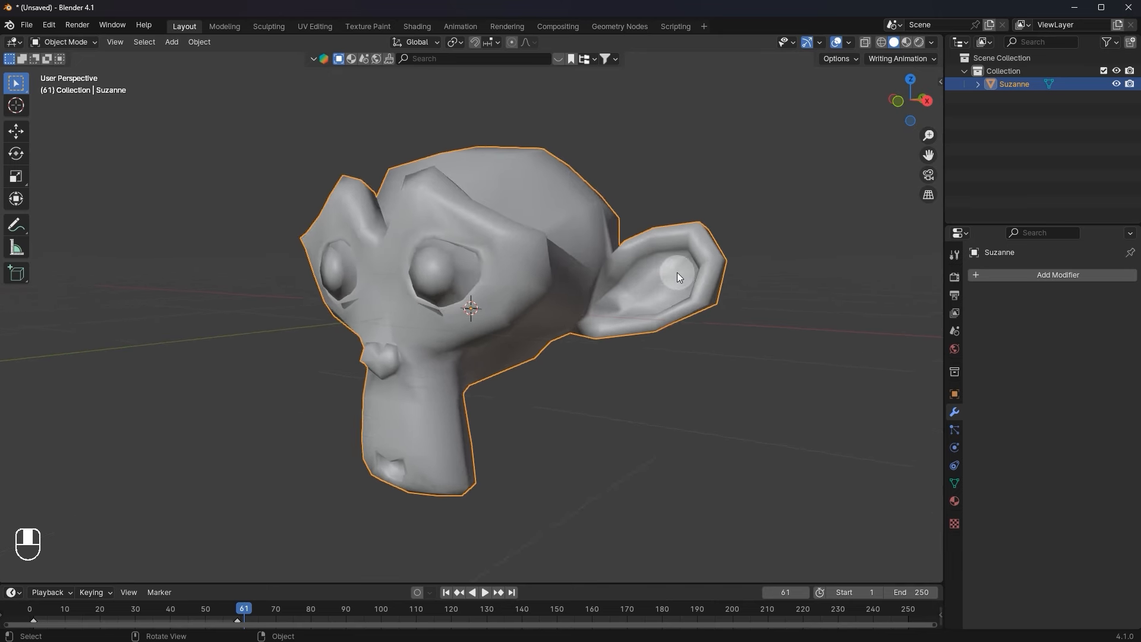
scroll(676, 272, "up", 2)
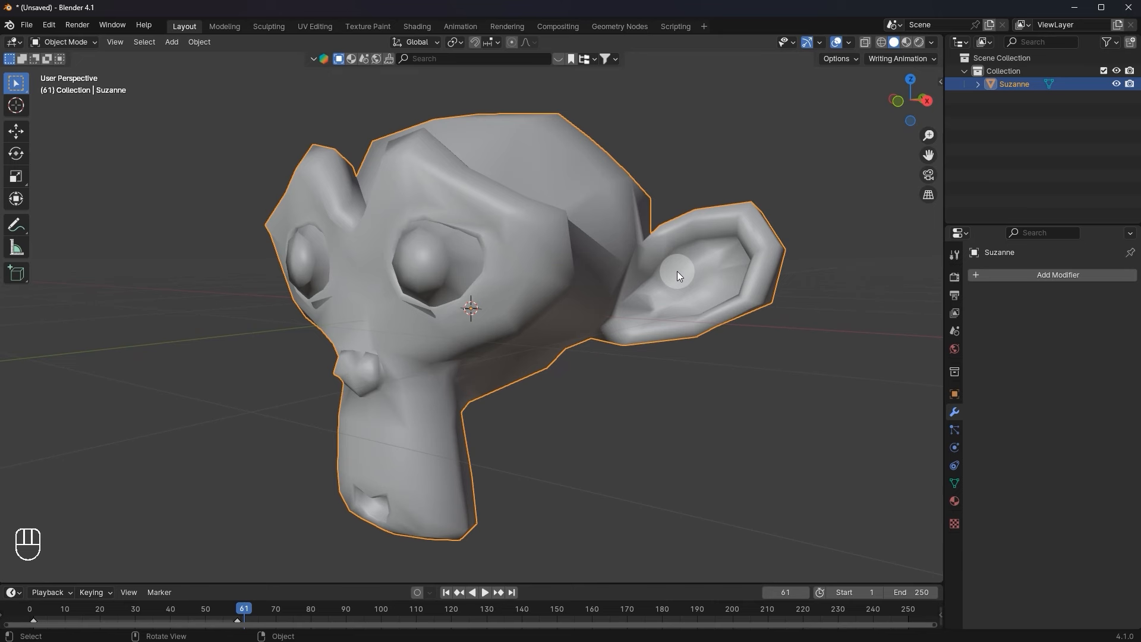
middle_click_drag(660, 247, 683, 252)
left_click(993, 273)
left_click(993, 271)
type("s")
left_click(962, 294)
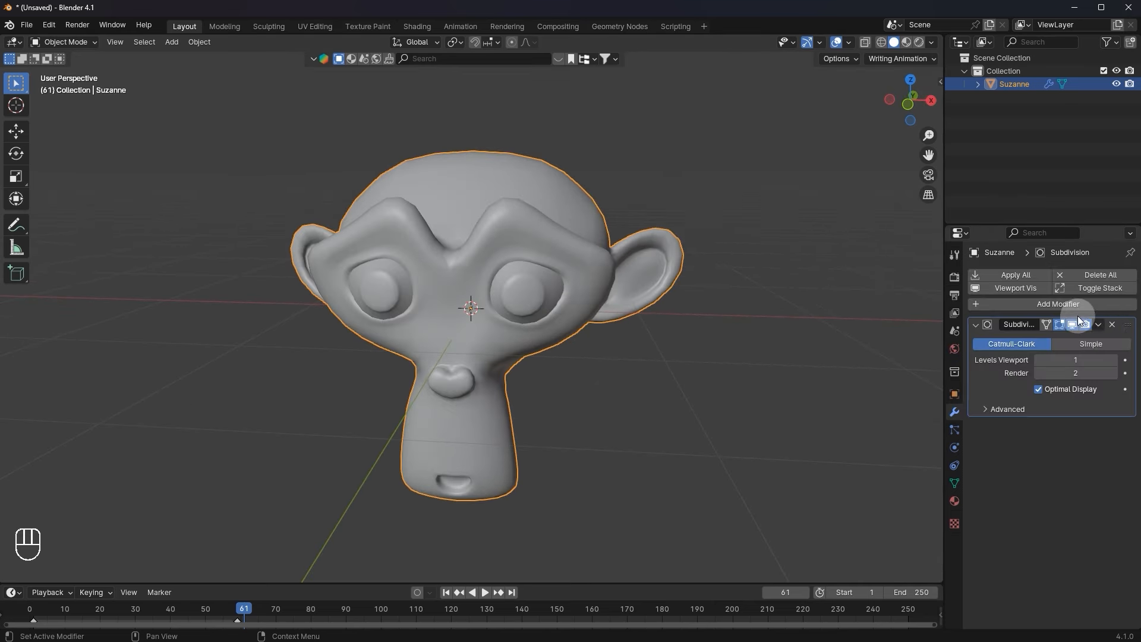
left_click(1115, 360)
Examine the monkey head's smoothed surface from several angles, switching into Edit Mode and back to compare its mesh.
middle_click_drag(448, 318, 390, 314)
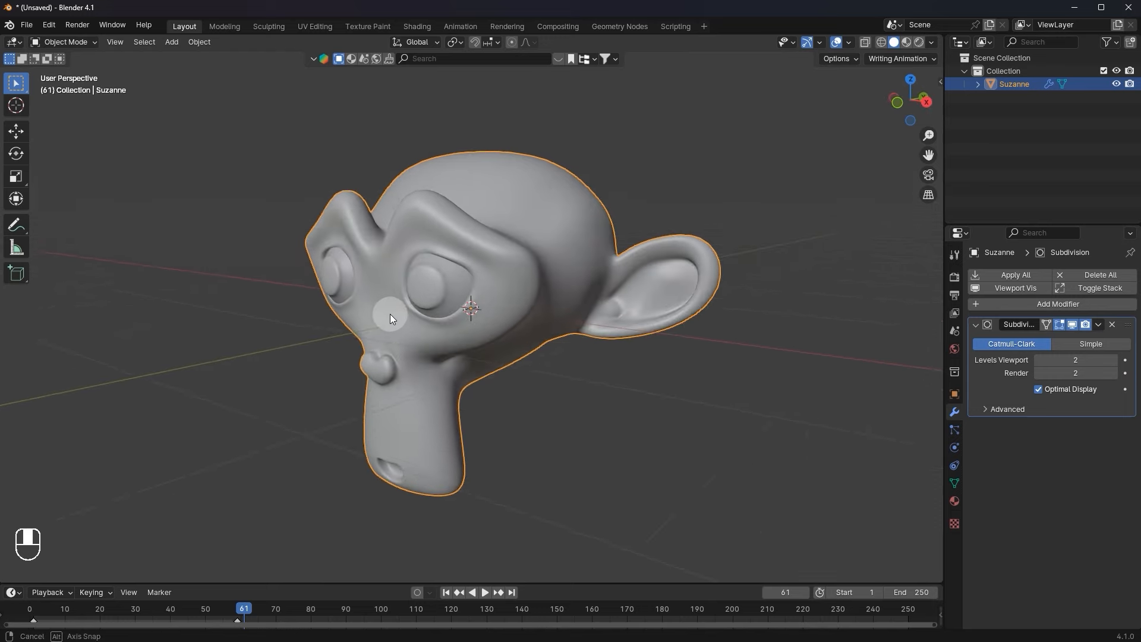
scroll(469, 343, "up", 2)
middle_click_drag(468, 344, 497, 348)
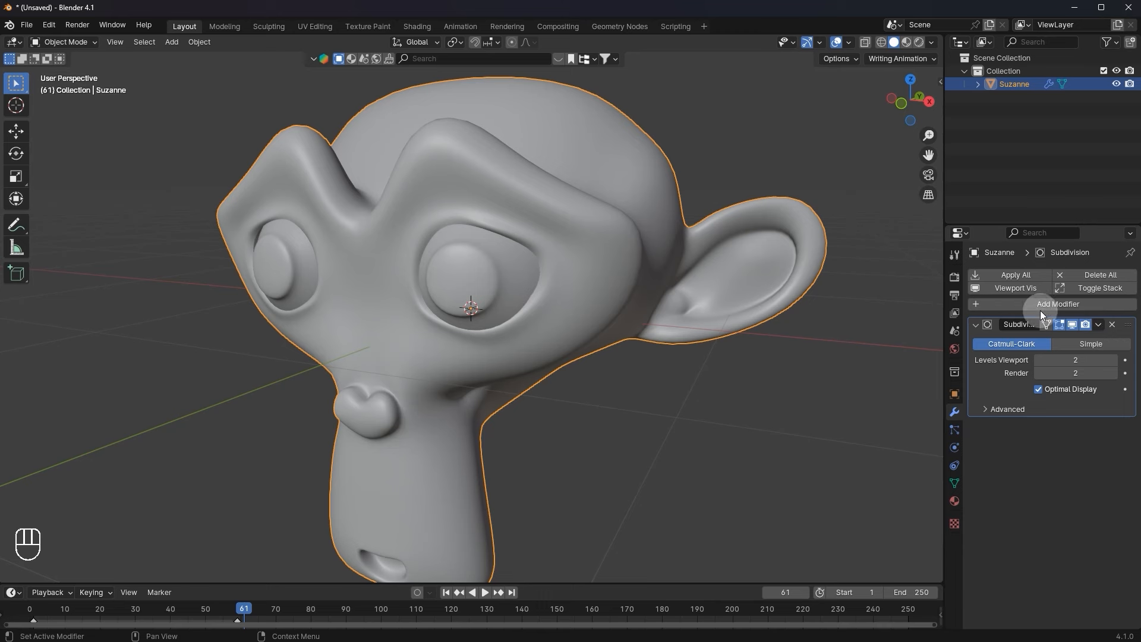
middle_click_drag(562, 240, 613, 271)
key("Tab")
middle_click_drag(634, 204, 528, 221)
right_click(528, 221)
scroll(705, 189, "down", 2)
middle_click_drag(646, 231, 539, 184)
key("Tab")
scroll(454, 184, "up", 3)
middle_click_drag(455, 184, 705, 201)
scroll(705, 202, "up", 2)
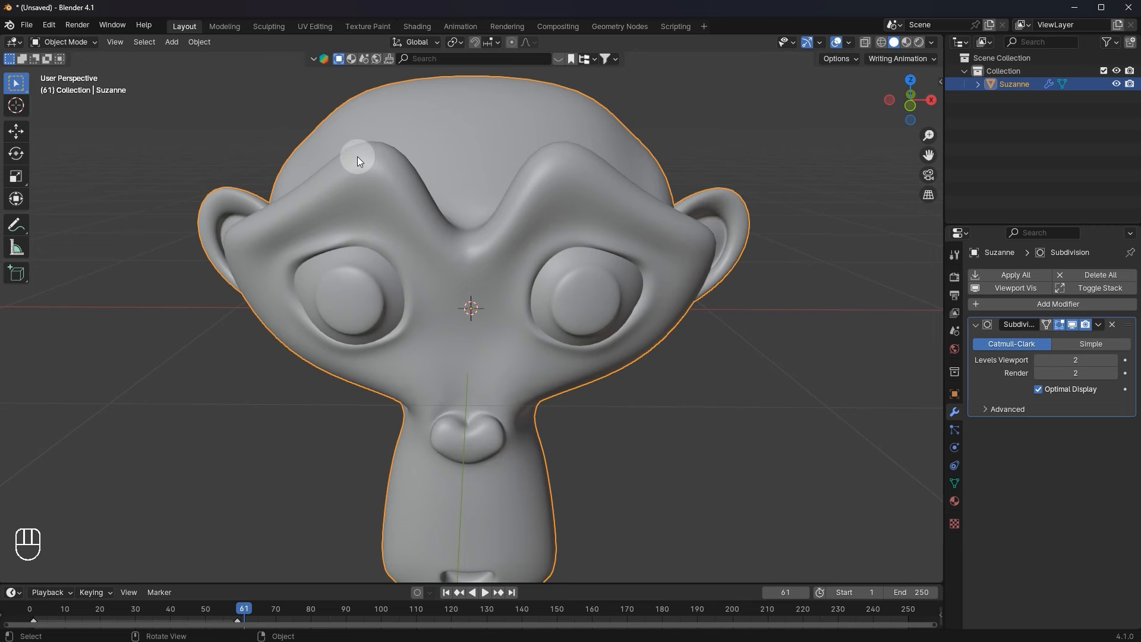
Inspect the subdivided monkey head from the front and side, toggling Edit Mode briefly to check its mesh.
scroll(344, 136, "down", 2)
middle_click_drag(331, 122, 615, 165)
scroll(616, 165, "up", 2)
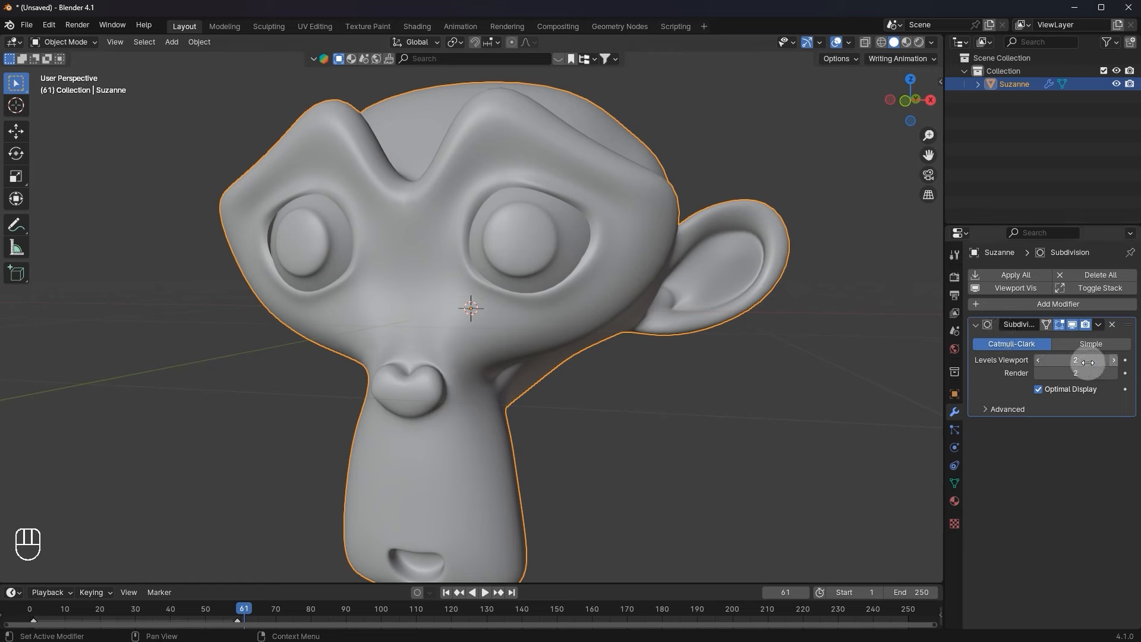
key("Tab")
key("Tab")
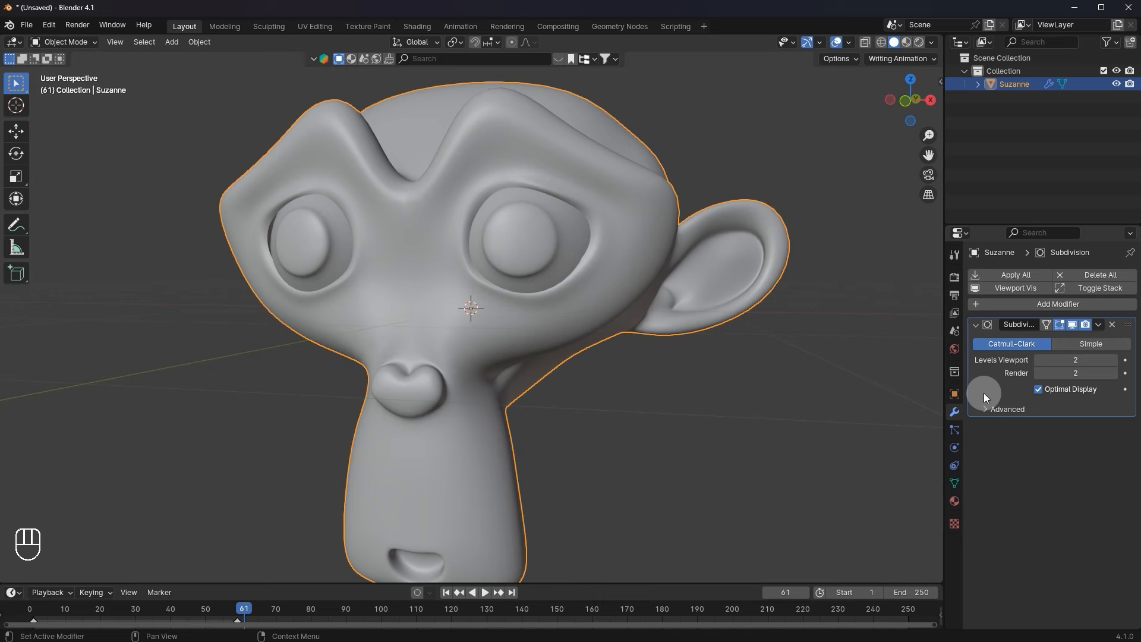
middle_click_drag(517, 359, 505, 361)
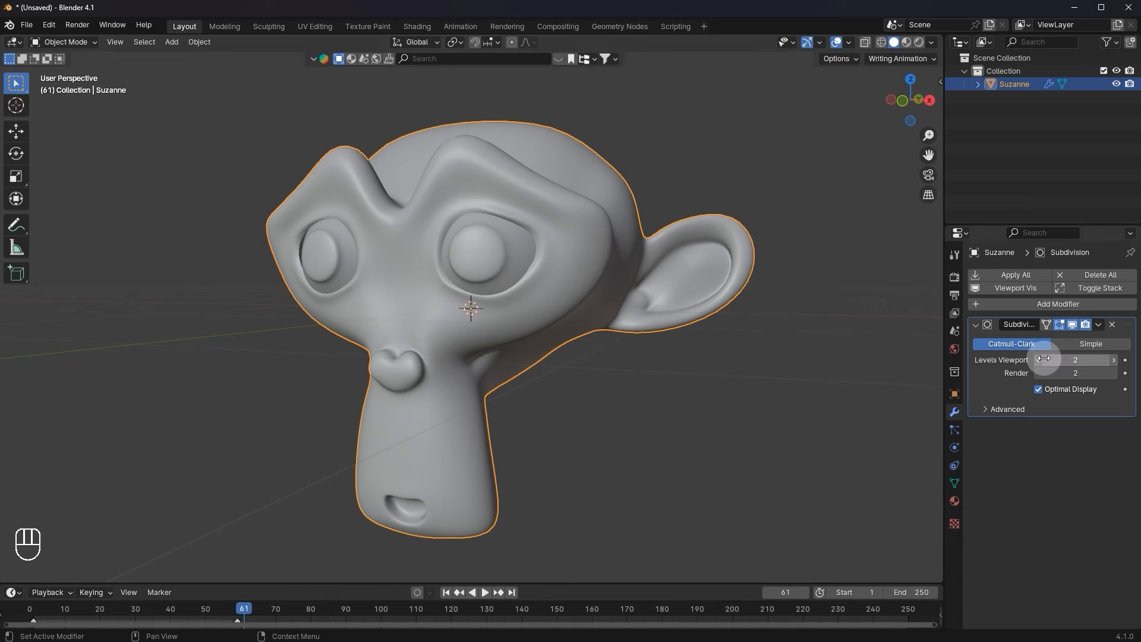
Try a Subdivision viewport level of 4 on the monkey head and set it back to 2.
left_click(1114, 360)
left_click(1114, 360)
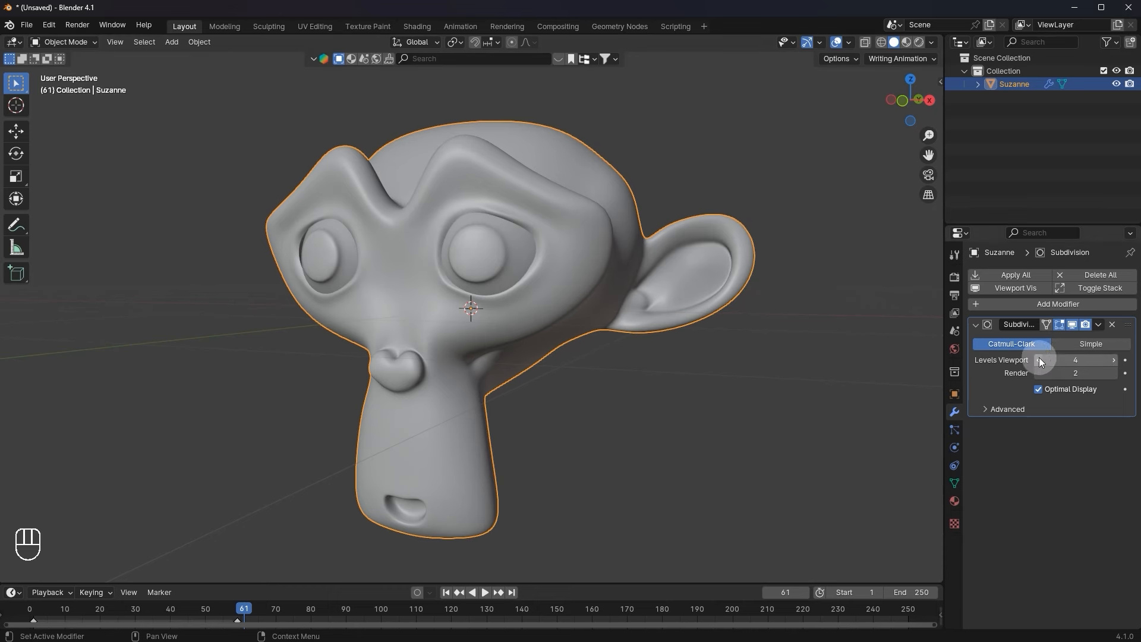
left_click(1041, 359)
left_click(1041, 358)
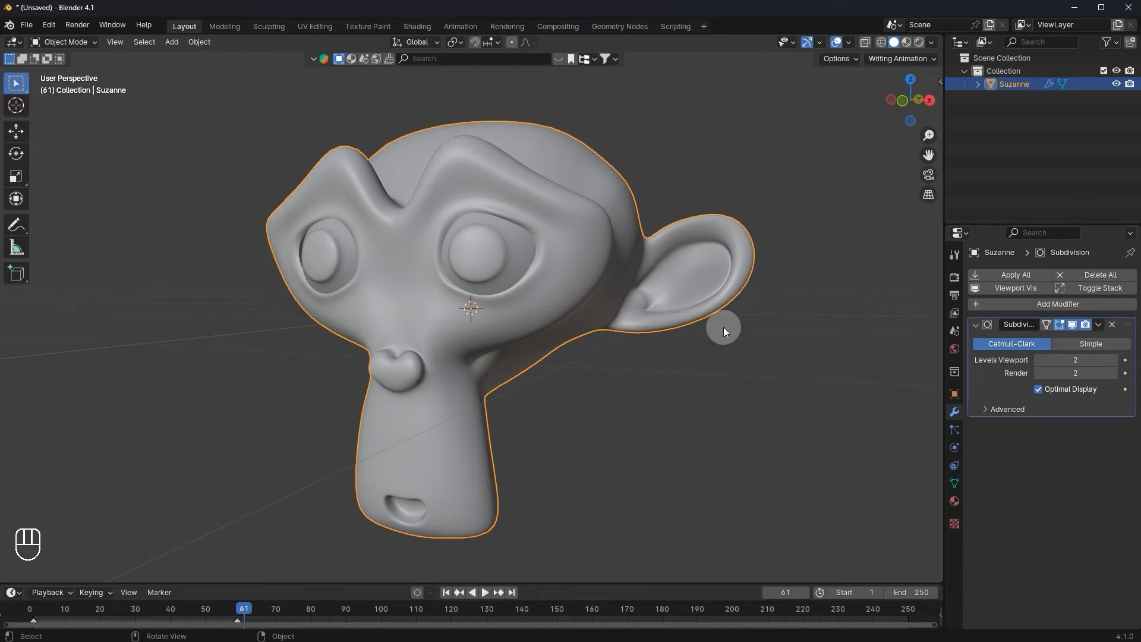
Examine the monkey head's unapplied base mesh up close in Edit Mode and return to Object Mode.
key("Tab")
scroll(511, 393, "up", 3)
mouse_move(511, 391)
middle_mouse_down()
mouse_move(547, 329)
mouse_move(502, 377)
mouse_move(510, 389)
middle_mouse_up()
key("Tab")
scroll(554, 392, "down", 2)
scroll(554, 392, "up", 1)
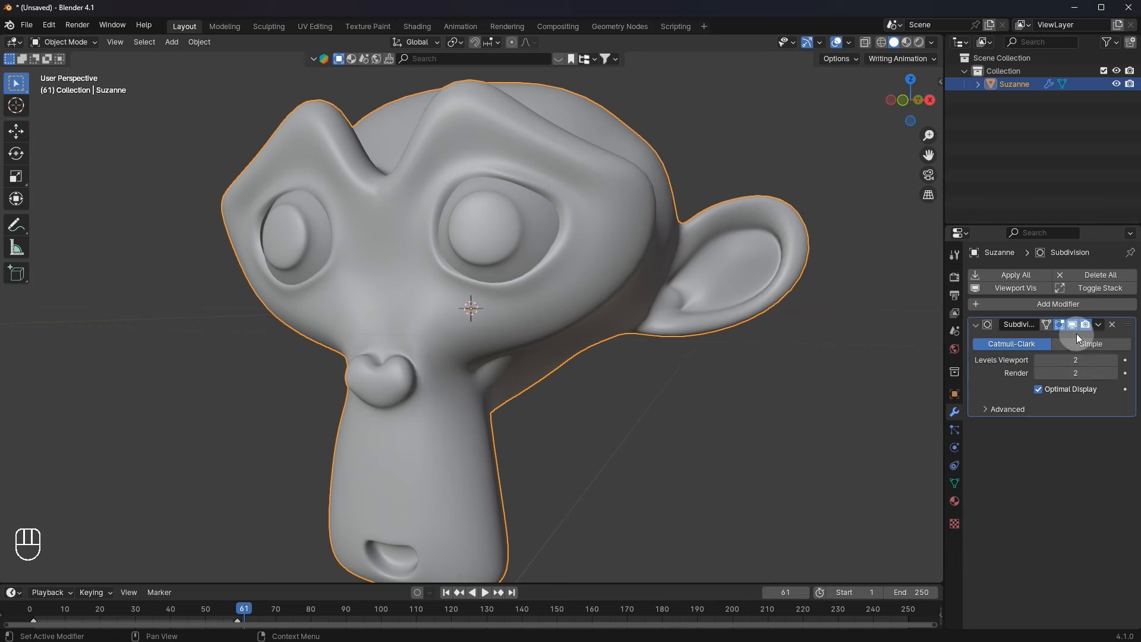
Apply all modifiers on the monkey head and open its mesh in Edit Mode with everything deselected.
left_click(1099, 325)
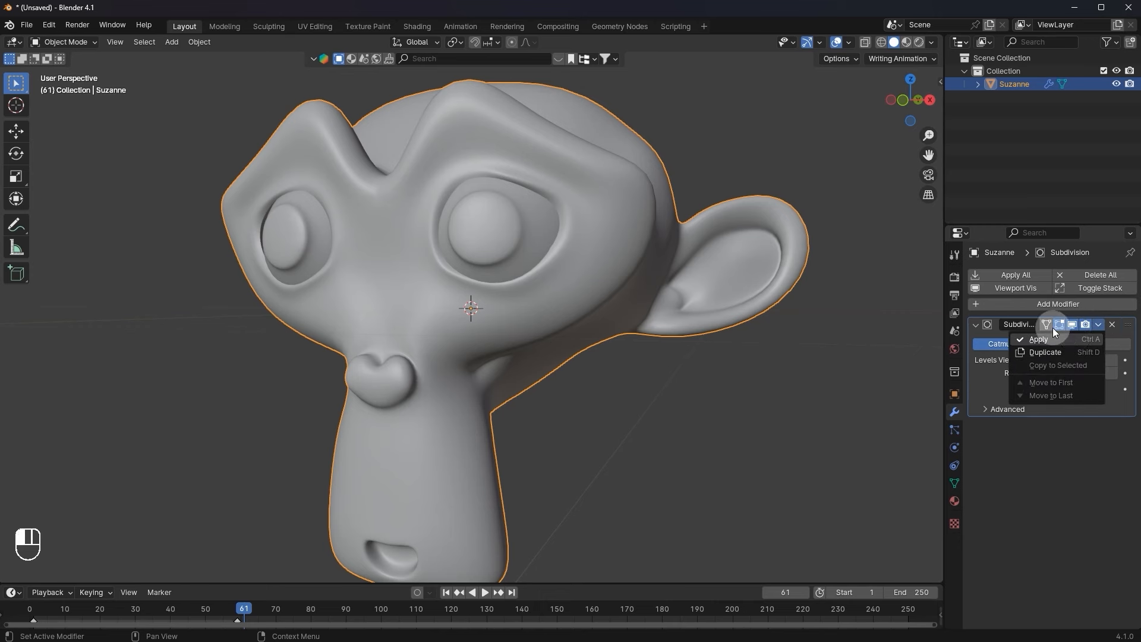
left_click(1024, 277)
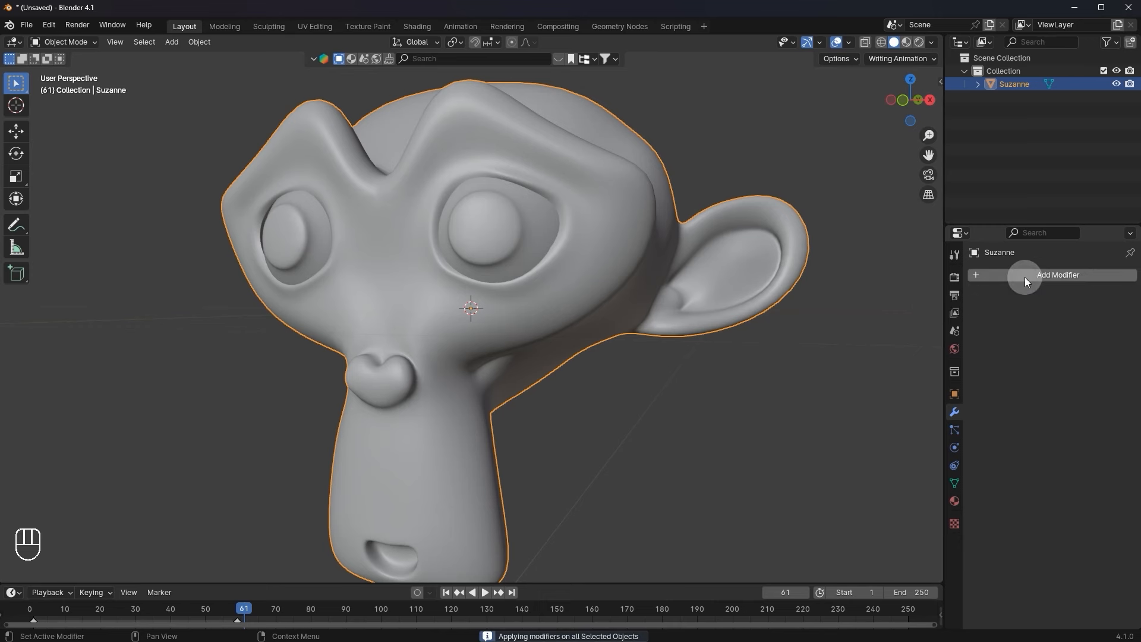
middle_click_drag(639, 397, 467, 366)
key("alt+a")
key("Tab")
scroll(467, 365, "down", 4)
Select a vertex on the monkey's ear rim and enable proportional editing.
left_click(670, 292)
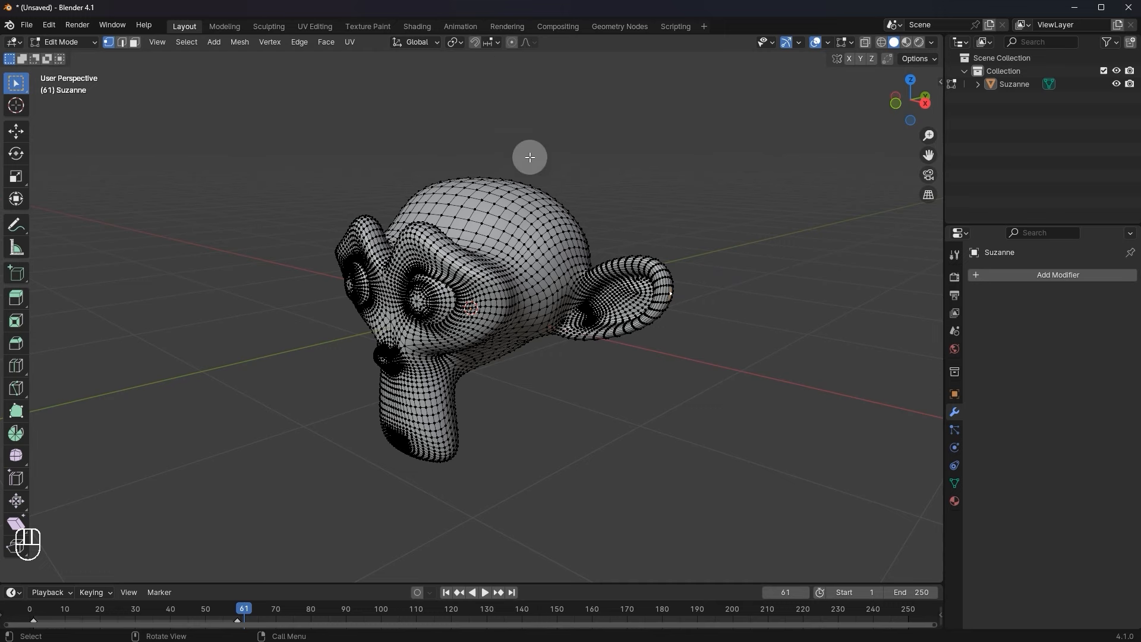
scroll(545, 79, "up", 1)
left_click(510, 42)
middle_click_drag(683, 285, 706, 284)
Try moving, rotating and scaling the ear vertex with proportional falloff, cancelling each transform.
key("g")
right_click(722, 279)
key("g")
right_click(715, 284)
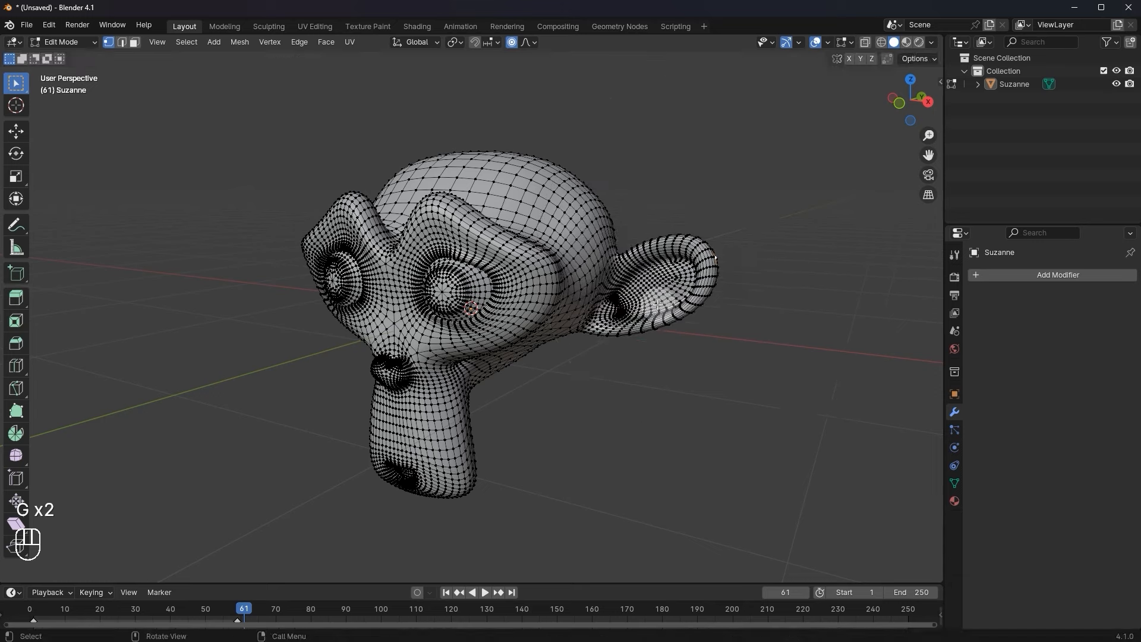
key("g")
right_click(726, 285)
key("r")
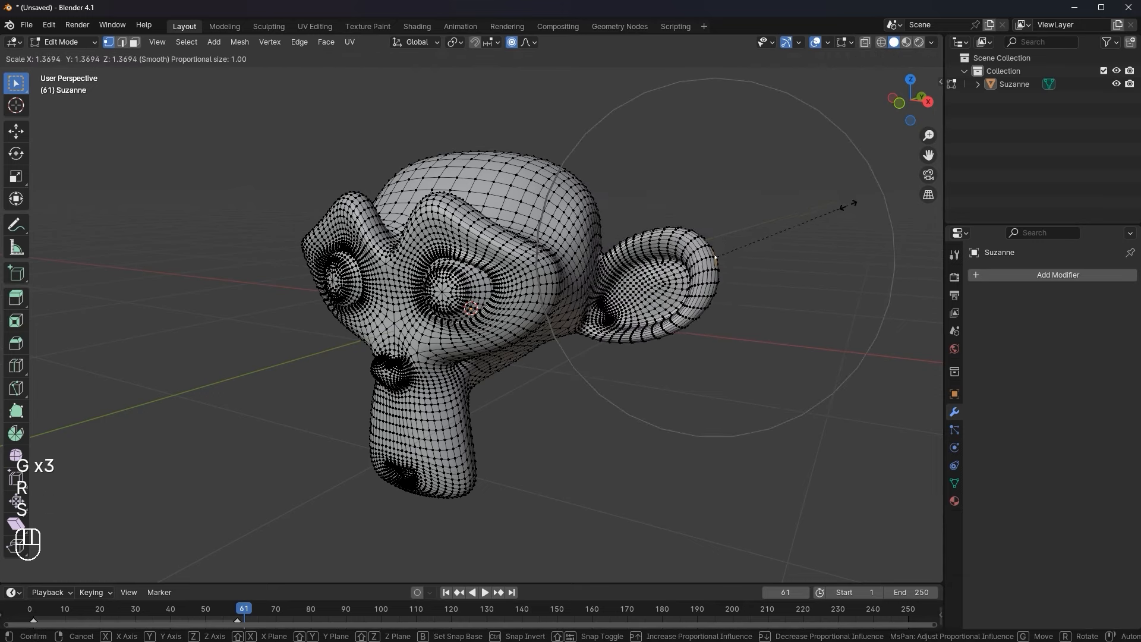
key("s")
right_click(719, 256)
key("g")
right_click(778, 228)
Pull the monkey's ear outward and rotate and scale its rim with proportional editing, checking the shape in Object Mode.
key("g")
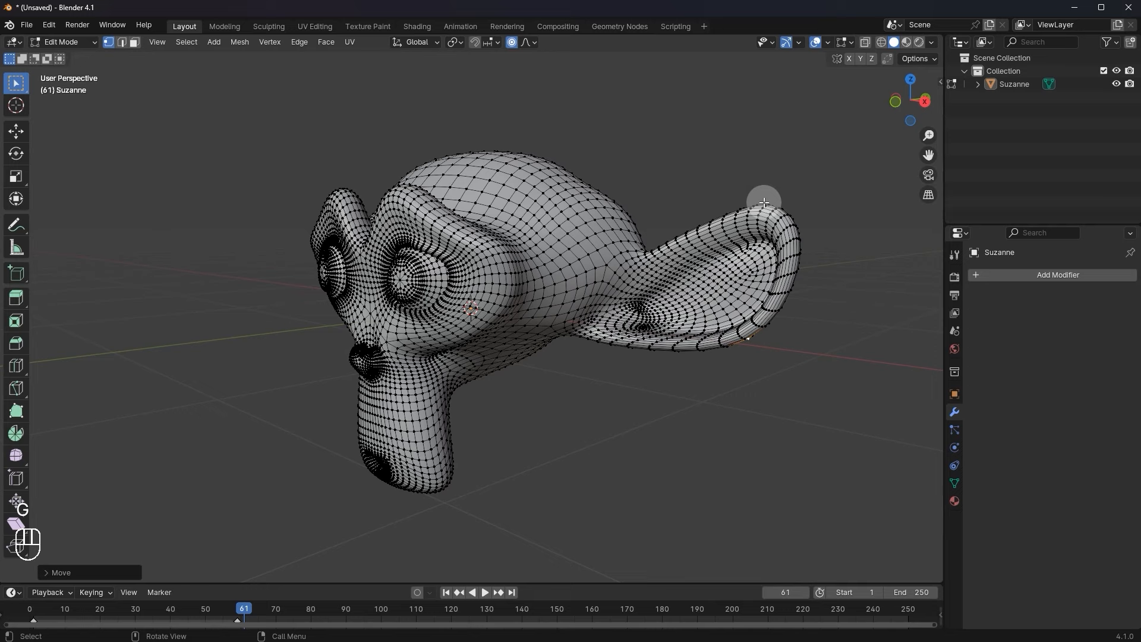
key("r")
scroll(720, 197, "up", 1)
left_click(814, 202)
key("s")
key("s")
key("s")
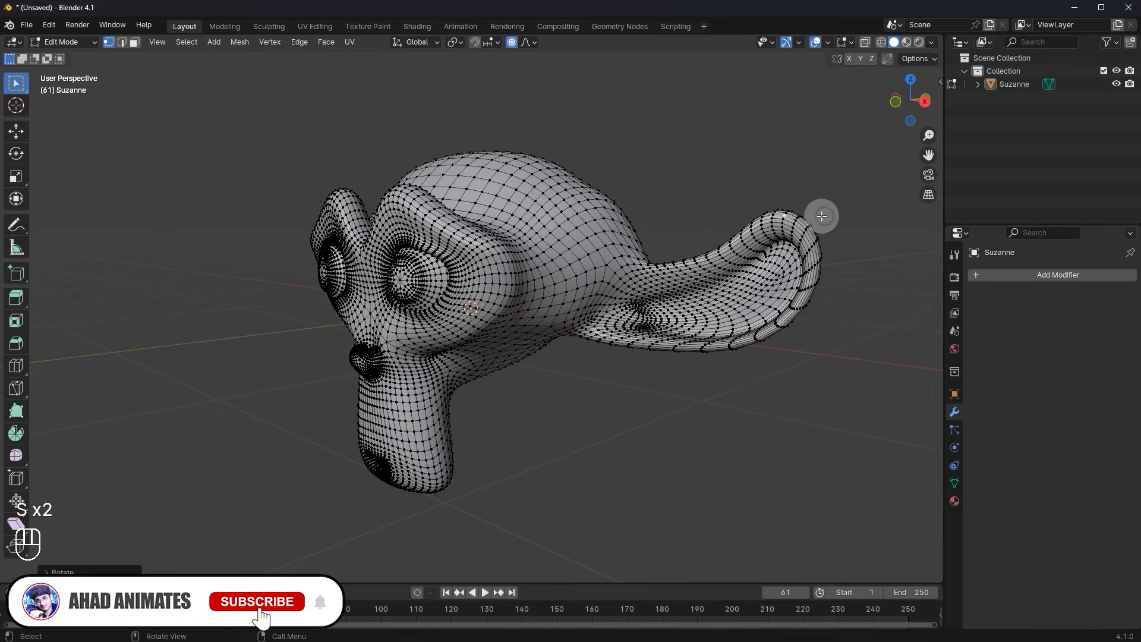
left_click(826, 215)
key("Tab")
mouse_move(733, 240)
middle_mouse_down()
mouse_move(797, 235)
mouse_move(566, 251)
mouse_move(479, 226)
mouse_move(715, 231)
middle_mouse_up()
key("Tab")
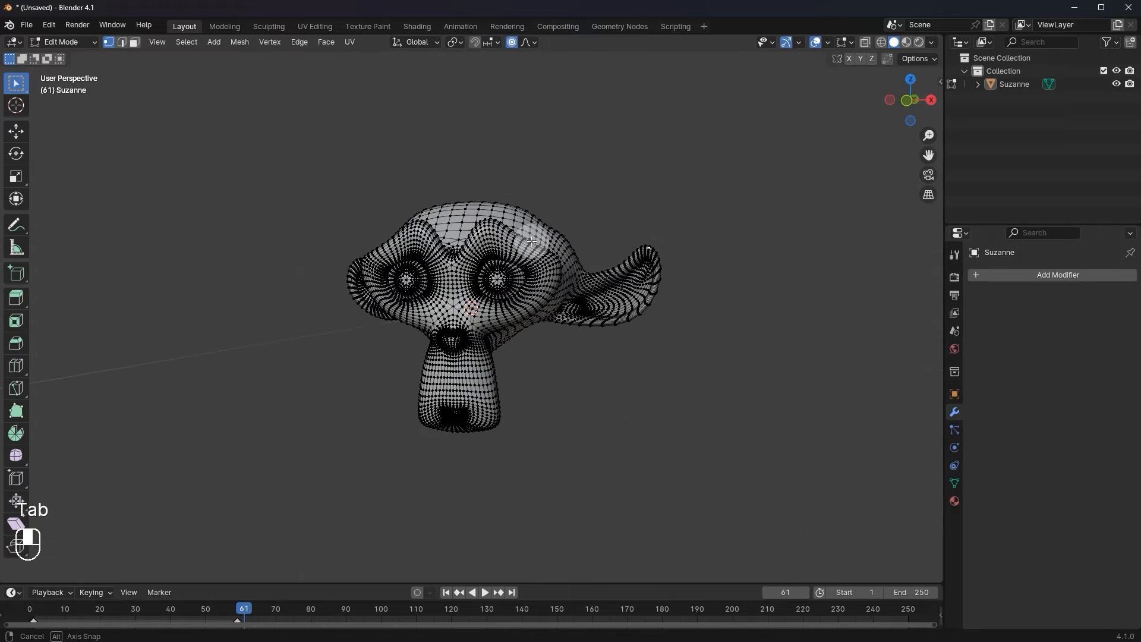
Pull the monkey's nose forward by about 0.5 m with proportional editing and check the shape in Object Mode.
middle_click_drag(464, 332, 356, 351)
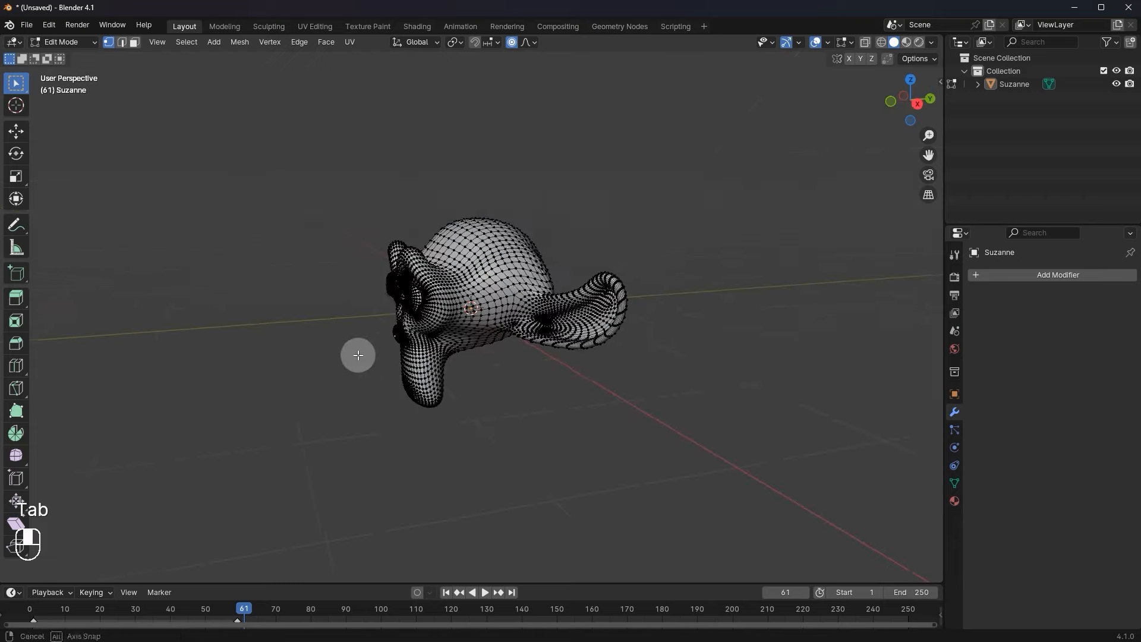
key("g")
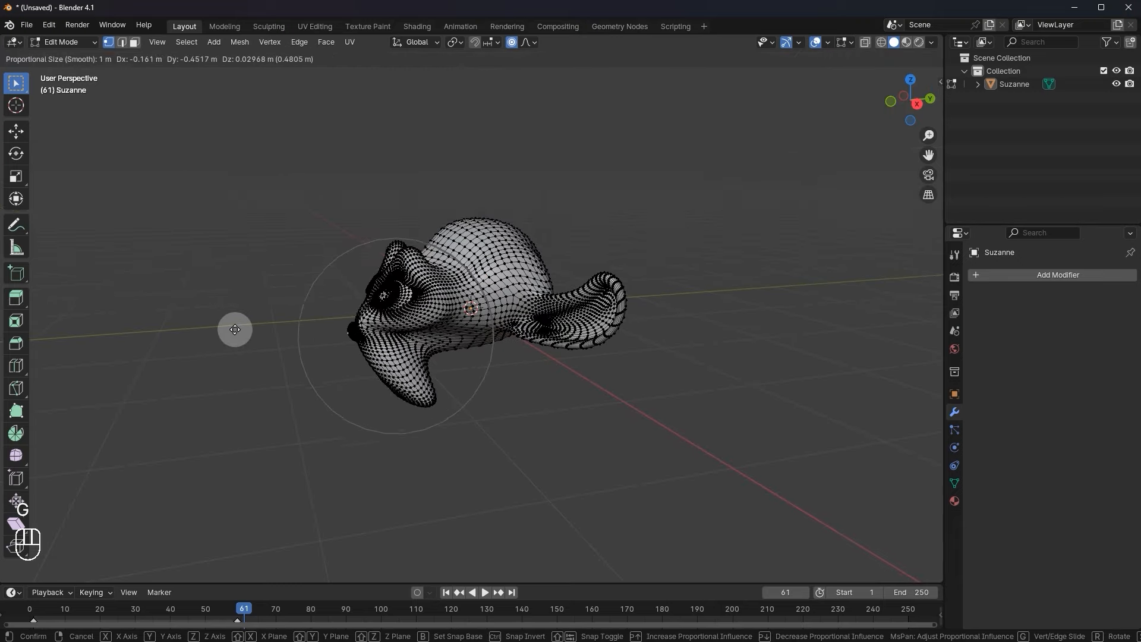
left_click(219, 331)
key("Tab")
middle_click_drag(240, 326, 454, 299)
key("Tab")
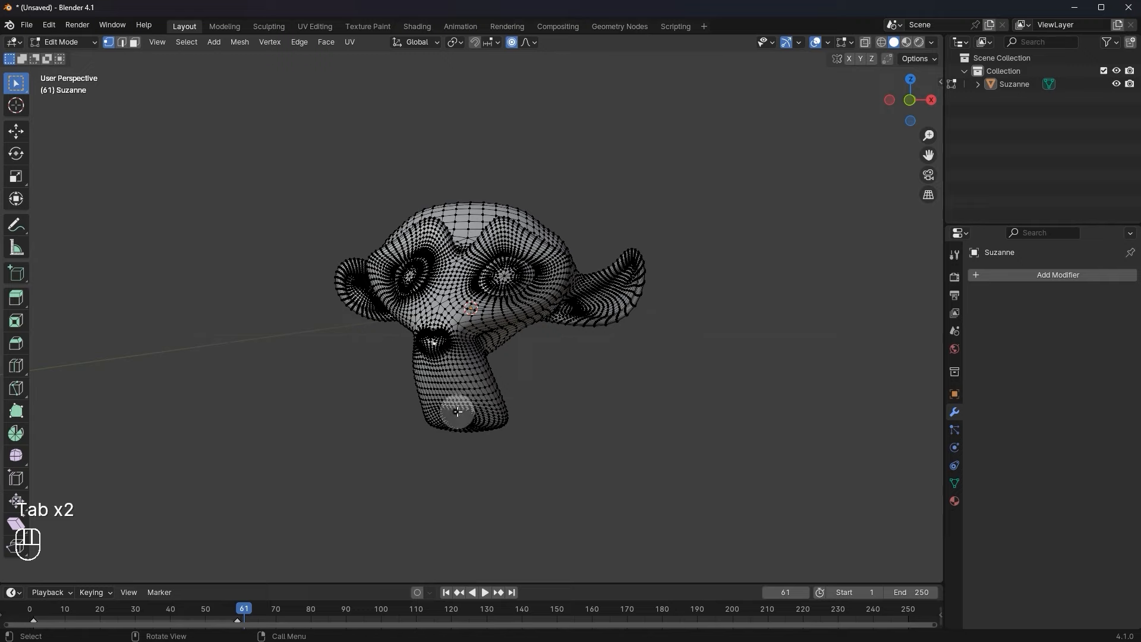
Reshape the monkey's mouth and chin with several proportional moves.
middle_click_drag(465, 402, 380, 410)
key("g")
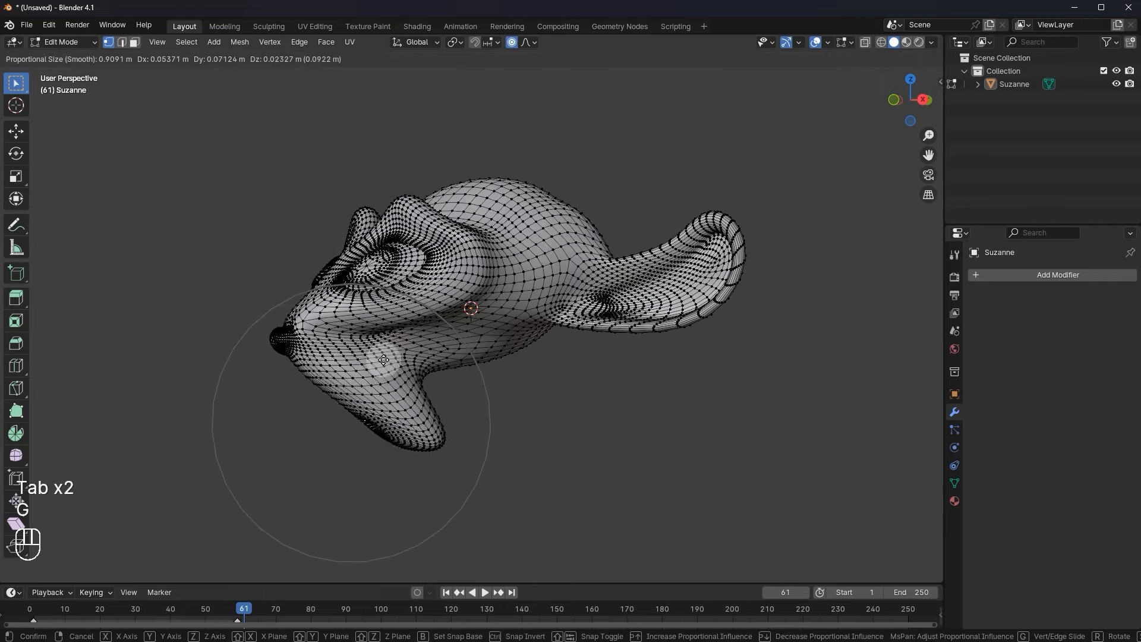
left_click(424, 355)
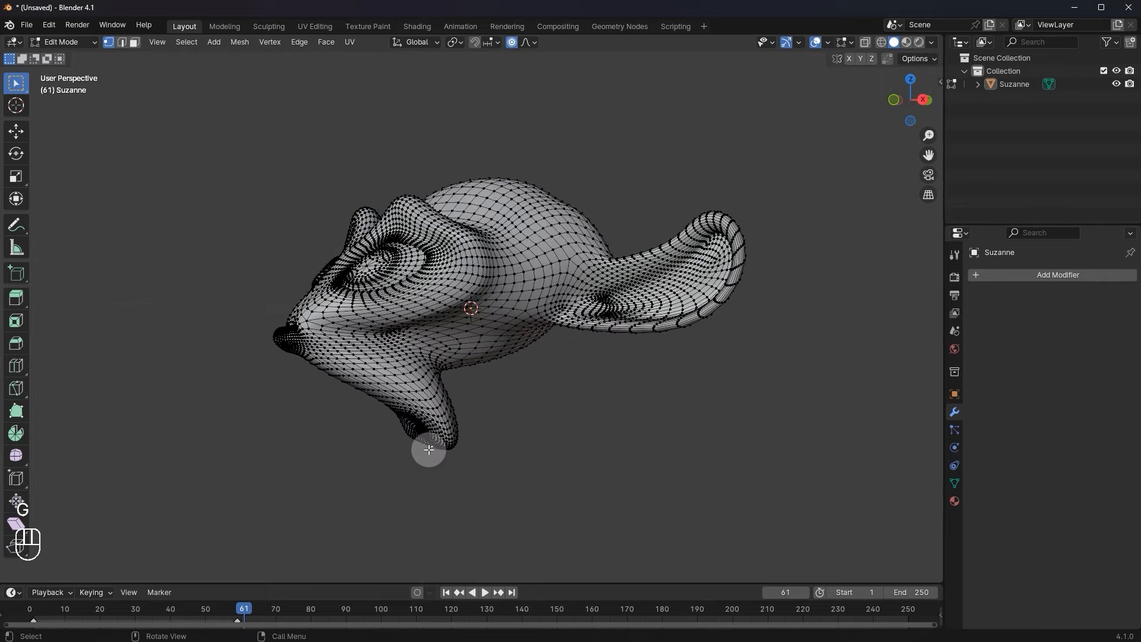
key("g")
left_click(355, 432)
key("g")
key("g")
left_click(400, 420)
Pull the monkey's eyes outward with proportional editing and review the deformed head in Object Mode.
middle_click_drag(416, 414, 470, 345)
key("g")
left_click(476, 389)
left_click(612, 300, "shift")
middle_click_drag(619, 303, 688, 300)
key("g")
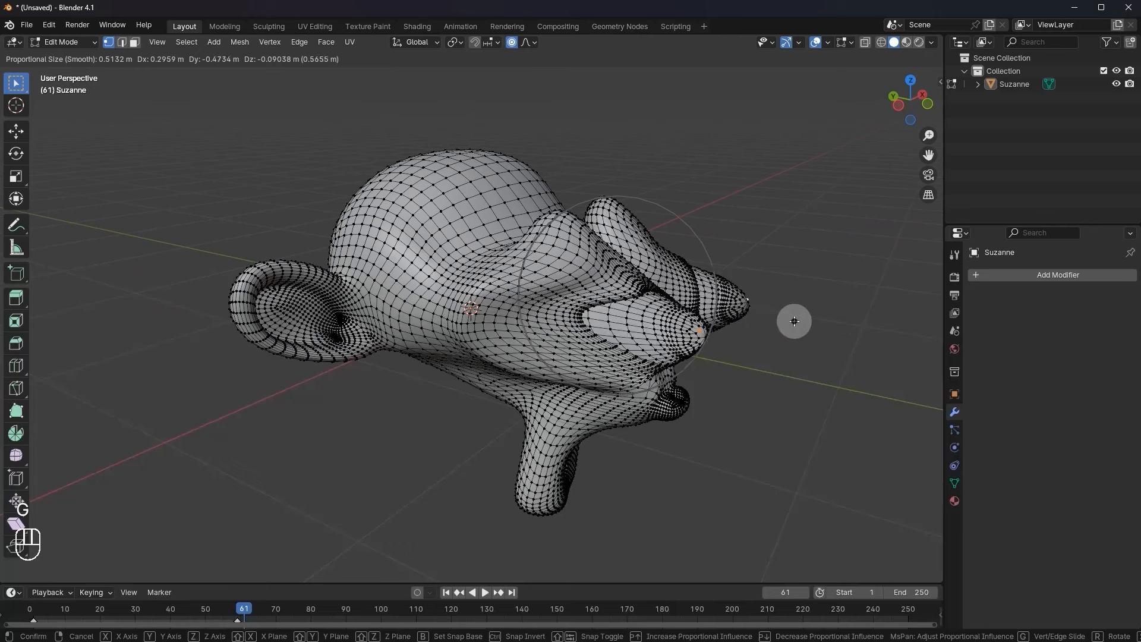
left_click(793, 321)
scroll(707, 345, "down", 4)
key("Tab")
middle_click_drag(625, 334, 542, 330)
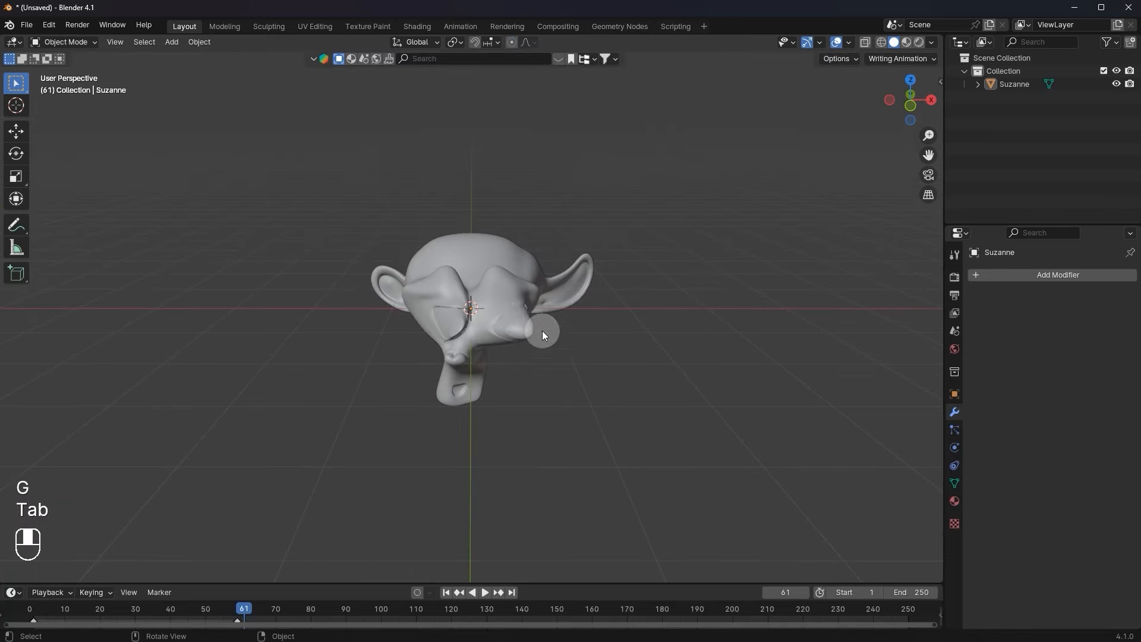
Make further proportional moves on the vertices of the monkey's face.
key("Tab")
key("g")
left_click(428, 310)
key("g")
left_click(428, 310)
Return to Object Mode and delete the deformed monkey head.
key("Tab")
middle_click_drag(428, 311, 509, 252)
key("Tab")
key("Tab")
key("Delete")
left_click(508, 253)
key("Delete")
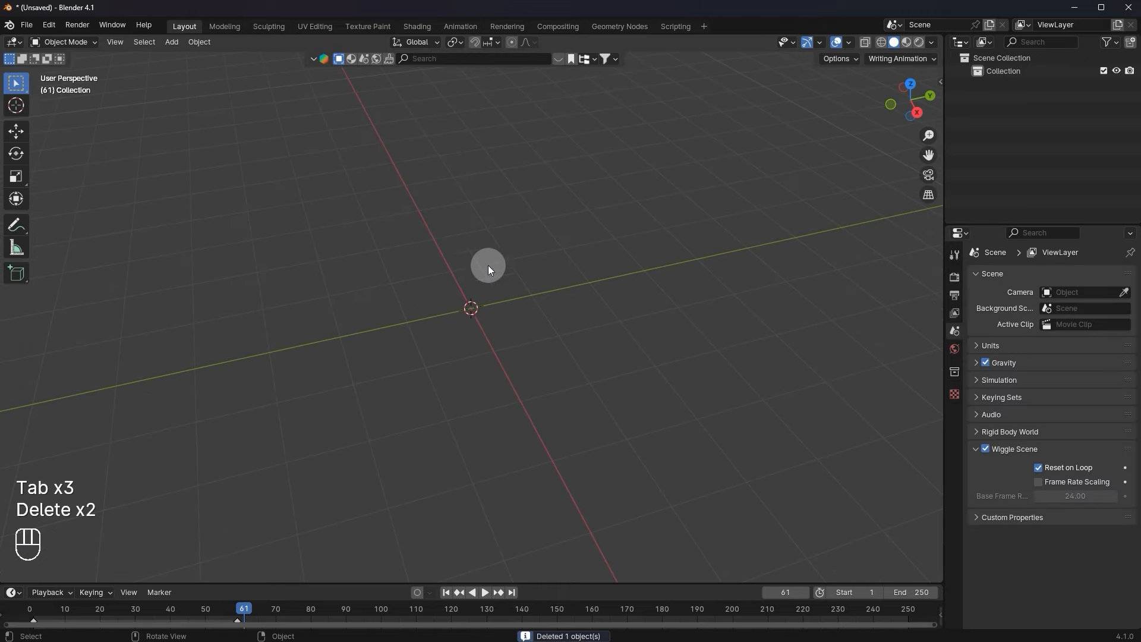
Add a plane mesh to the empty scene and keep it selected.
key("shift+a")
left_click(547, 211)
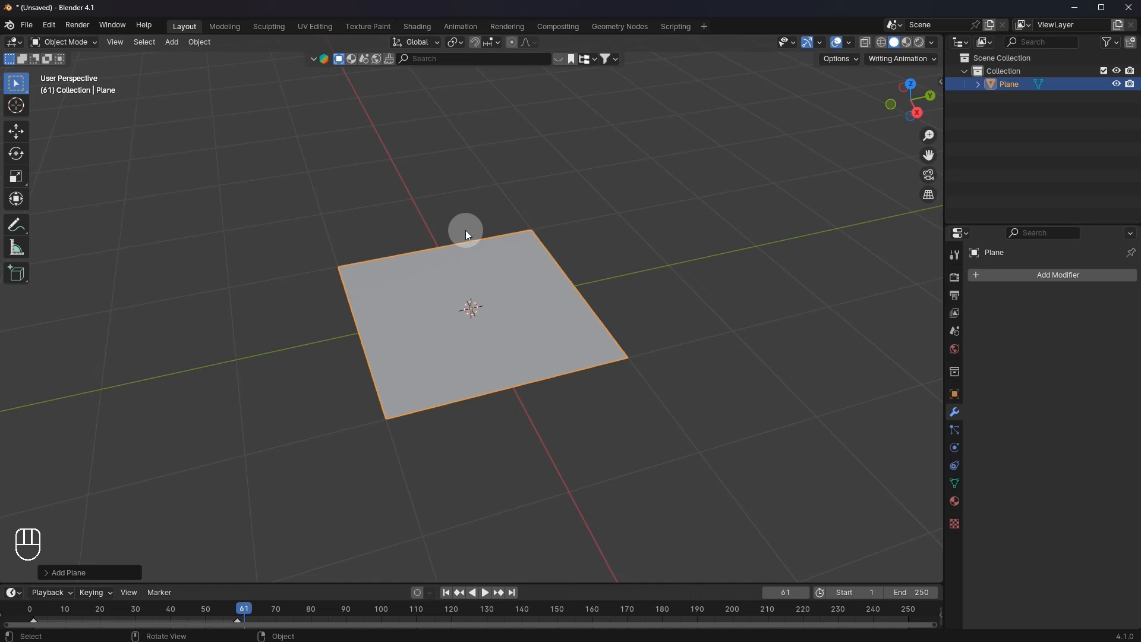
scroll(465, 230, "up", 1)
middle_click_drag(465, 230, 470, 235)
left_click(473, 294)
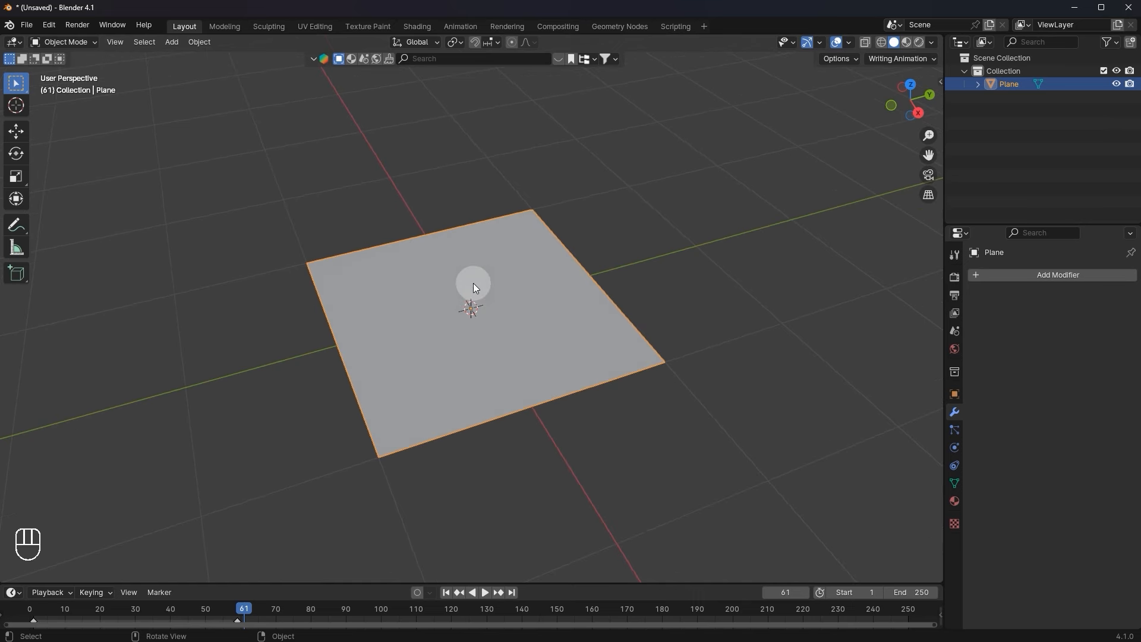
Subdivide the whole plane six times in Edit Mode to make a dense grid.
key("Tab")
scroll(578, 255, "up", 2)
right_click(585, 249)
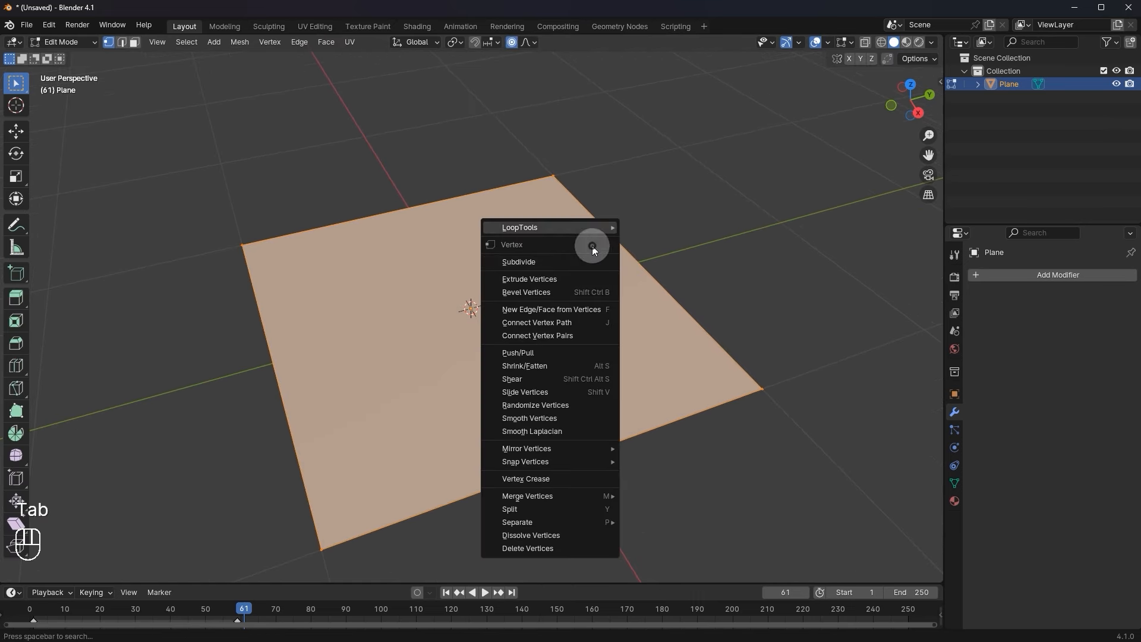
left_click(562, 266)
right_click(686, 255)
left_click(686, 254)
right_click(686, 254)
left_click(686, 255)
right_click(685, 255)
left_click(685, 254)
right_click(685, 254)
left_click(686, 254)
middle_click_drag(547, 349, 584, 291)
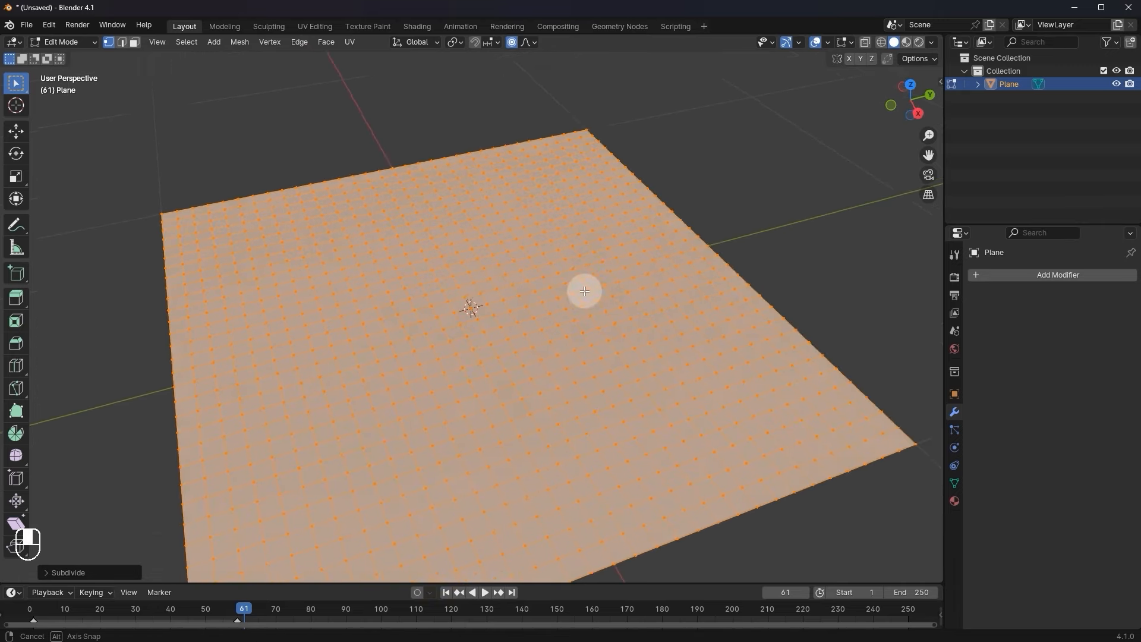
right_click(580, 269)
left_click(581, 268)
mouse_move(627, 342)
middle_mouse_down()
mouse_move(652, 362)
mouse_move(623, 339)
middle_mouse_up()
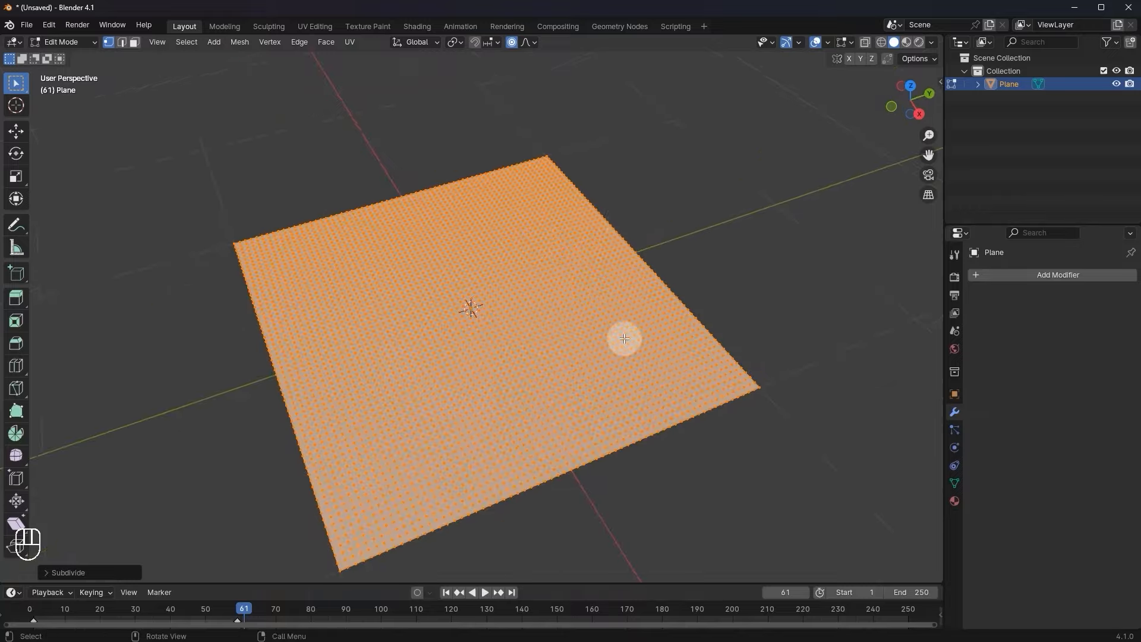
Raise a vertex near the plane's far edge about 0.17 m along Z with a proportional size of about 0.62 m.
left_click(512, 46)
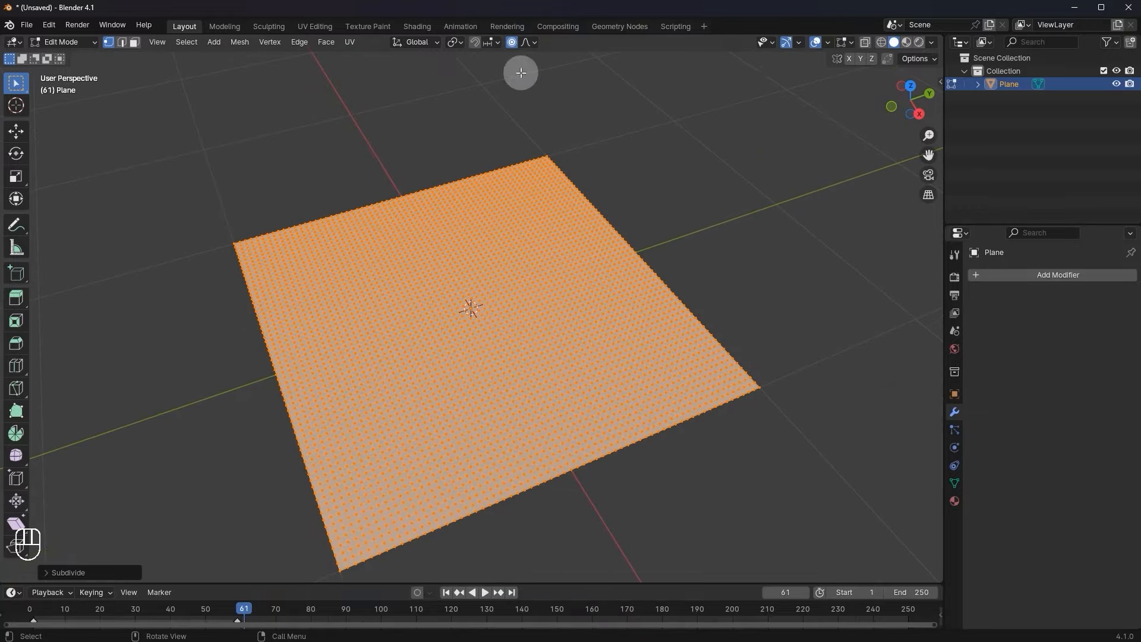
left_click(502, 227)
middle_click_drag(561, 204, 565, 160)
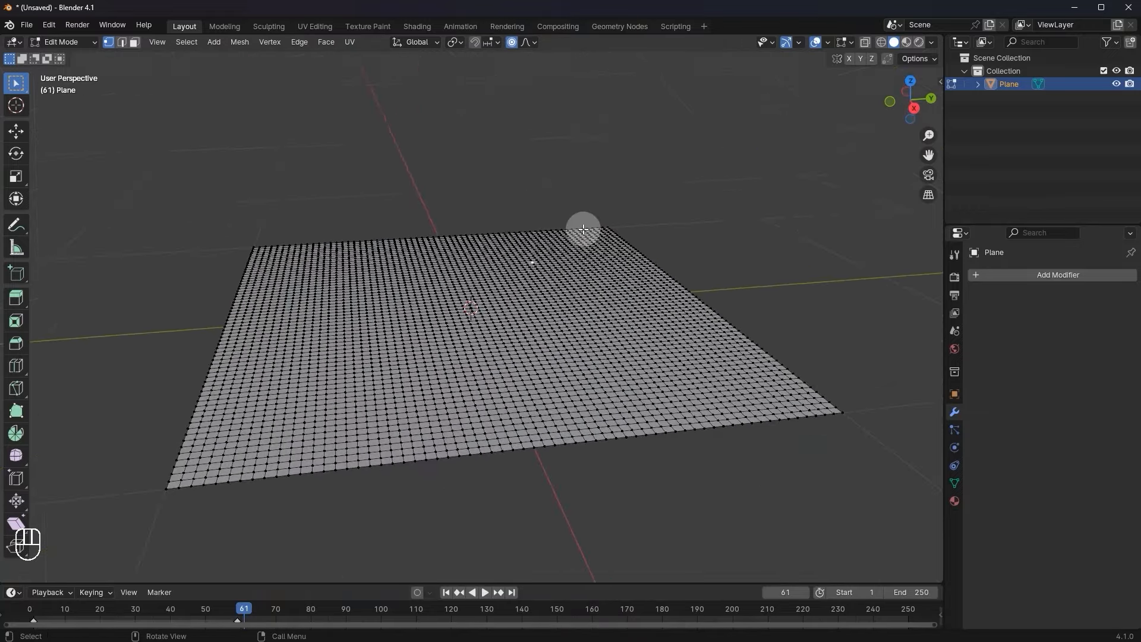
key("g")
key("z")
scroll(586, 179, "down", 10)
scroll(588, 155, "up", 10)
scroll(638, 205, "down", 3)
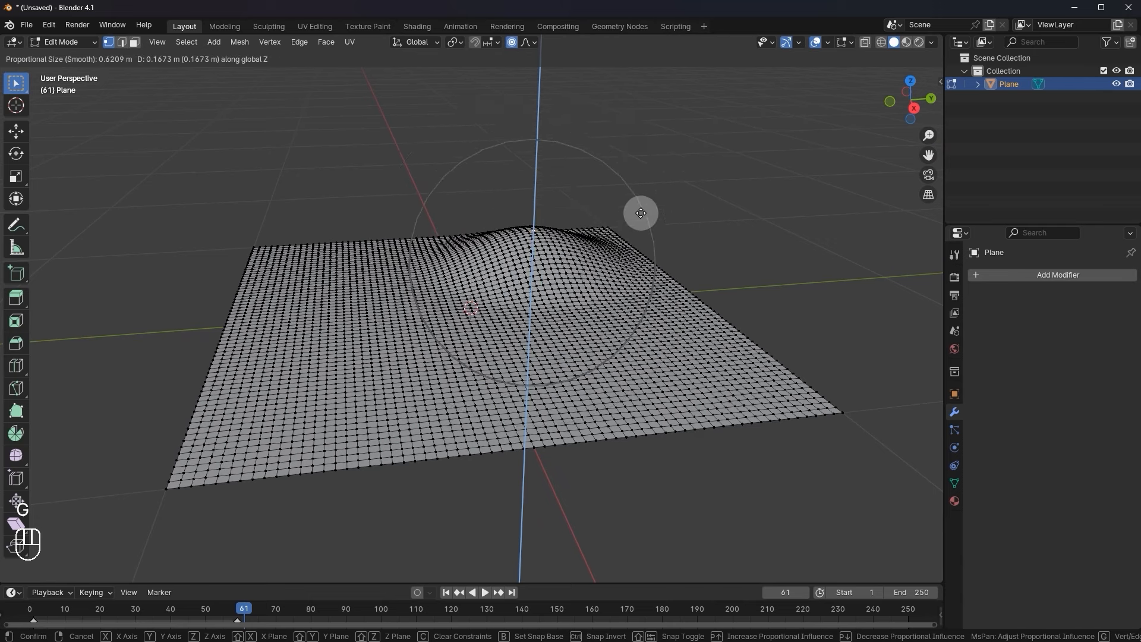
left_click(642, 211)
Raise a second hill near the plane's left edge and lower the area beside it along Z.
left_click(307, 309)
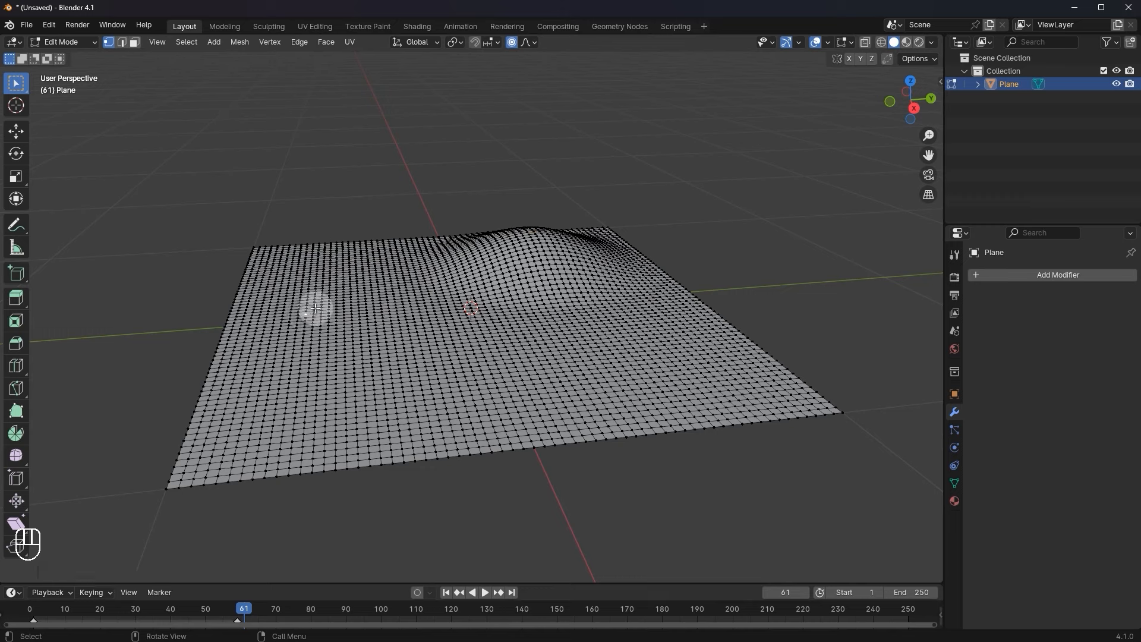
key("g")
key("z")
scroll(329, 278, "up", 2)
left_click(334, 274)
left_click(408, 280)
key("g")
key("z")
scroll(409, 290, "down", 3)
left_click(413, 295)
Raise a slight bump on the plane's right half and a steeper hill near its front left corner along Z.
left_click(579, 346)
key("g")
key("z")
left_click(577, 341)
left_click(375, 390)
key("g")
key("z")
scroll(387, 369, "up", 6)
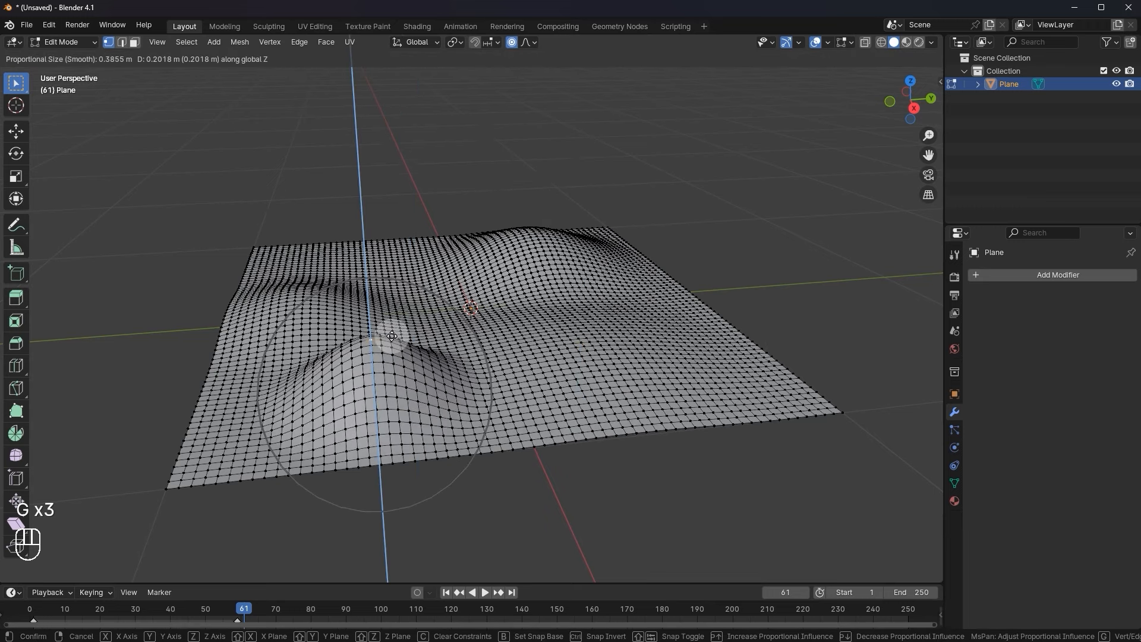
left_click(393, 348)
Lift the terrain broadly near the plane's right edge and sink a dip near its centre along Z.
left_click(625, 306)
key("g")
key("z")
scroll(638, 296, "down", 7)
left_click(638, 296)
left_click(469, 339)
key("g")
key("z")
scroll(476, 339, "up", 4)
left_click(450, 351)
Lower the ground around a vertex near the plane's front left corner along Z with proportional editing.
left_click(225, 427)
key("g")
key("z")
right_click(234, 440)
left_click(236, 441)
key("g")
key("z")
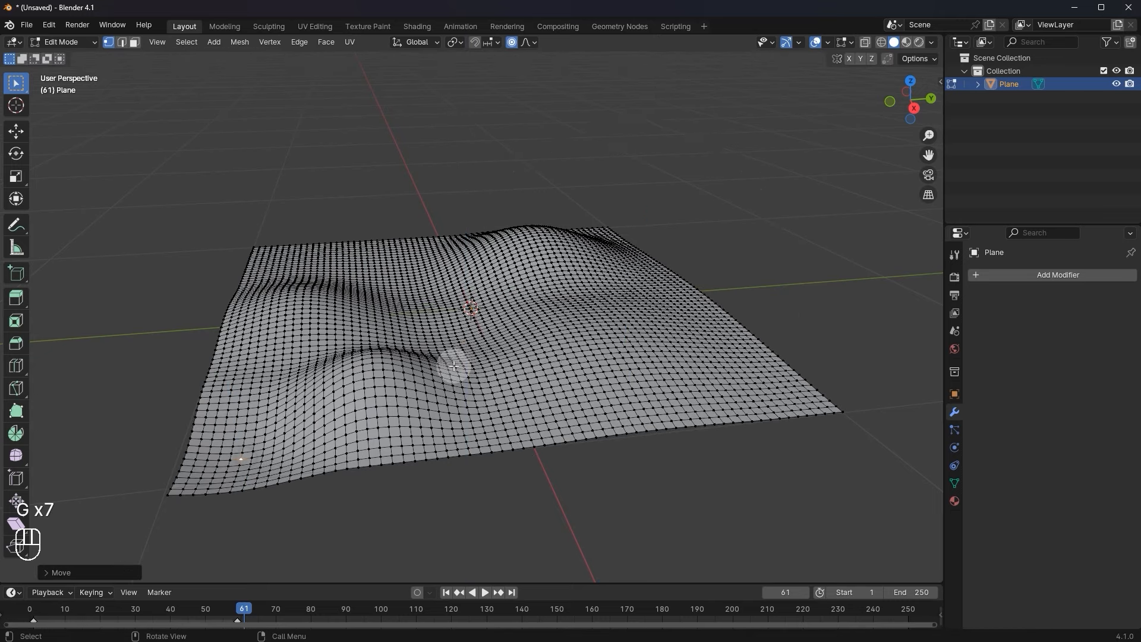
left_click(453, 364)
Return to Object Mode and apply Shade Smooth to the terrain plane.
key("Tab")
scroll(642, 388, "up", 6)
middle_click_drag(513, 335, 720, 288)
right_click(522, 280)
left_click(526, 281)
Add a Subdivision Surface modifier to the terrain plane with one viewport level and inspect its mesh in Edit Mode.
scroll(526, 279, "down", 5)
left_click(1048, 275)
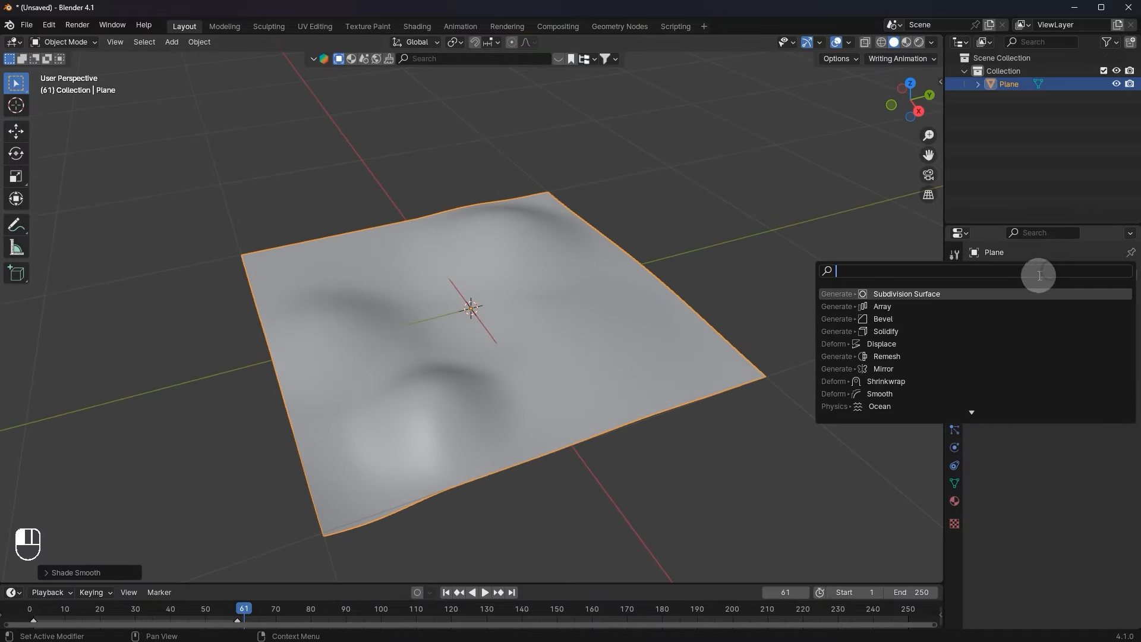
left_click(982, 296)
left_click(1111, 360)
left_click(1036, 360)
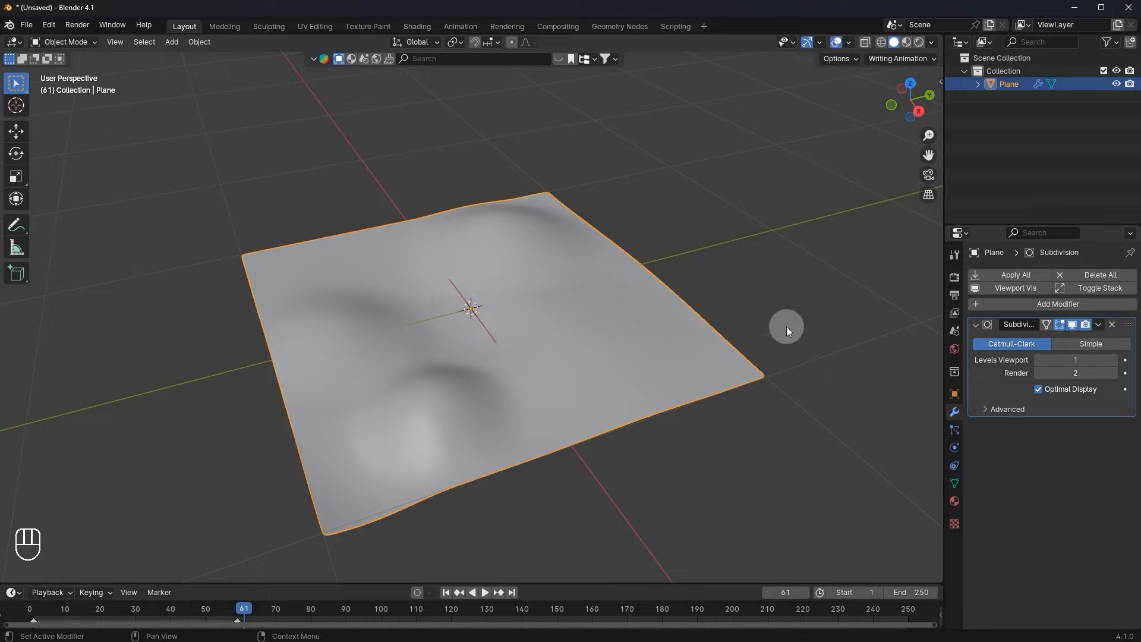
scroll(611, 314, "up", 10)
scroll(612, 314, "down", 3)
key("Tab")
scroll(690, 319, "down", 5)
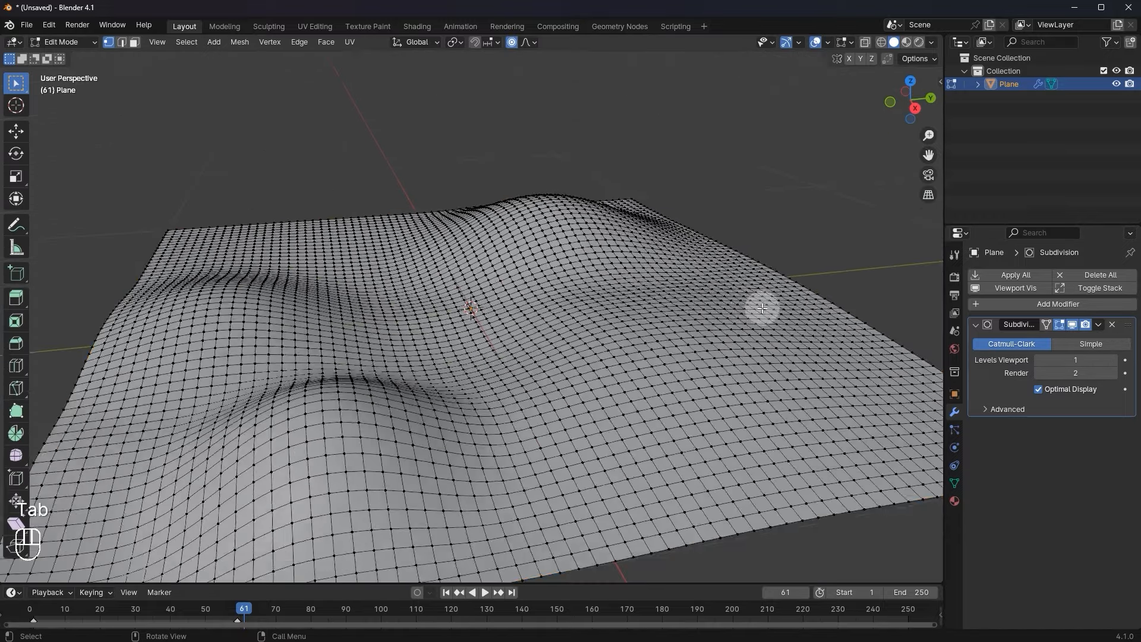
Apply the Subdivision modifier to the plane in Object Mode and enter Edit Mode on the denser mesh.
key("Tab")
left_click(1098, 324)
left_click(1074, 340)
key("Tab")
middle_click_drag(660, 351, 531, 73)
key("Tab")
scroll(531, 73, "up", 3)
key("Tab")
Select a vertex near the plane's centre and try moving it along Z with proportional editing.
left_click(527, 43)
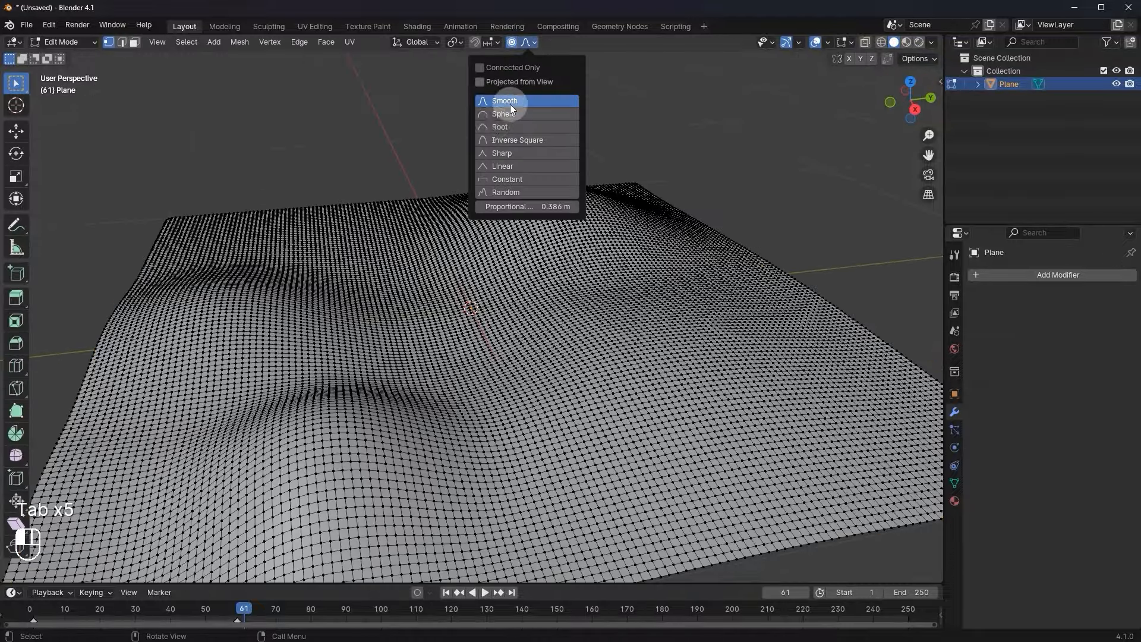
left_click(496, 114)
left_click(445, 321)
key("g")
key("z")
right_click(455, 238)
Set the proportional falloff to Sphere and try raising the selected vertex along Z.
left_click(527, 42)
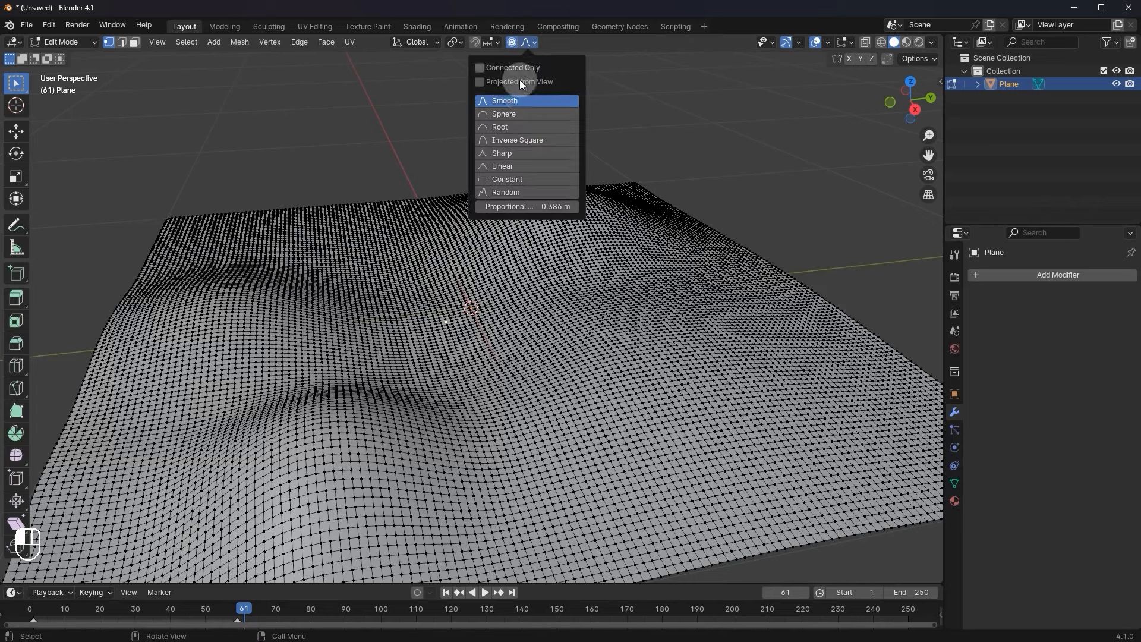
left_click(515, 115)
key("g")
key("z")
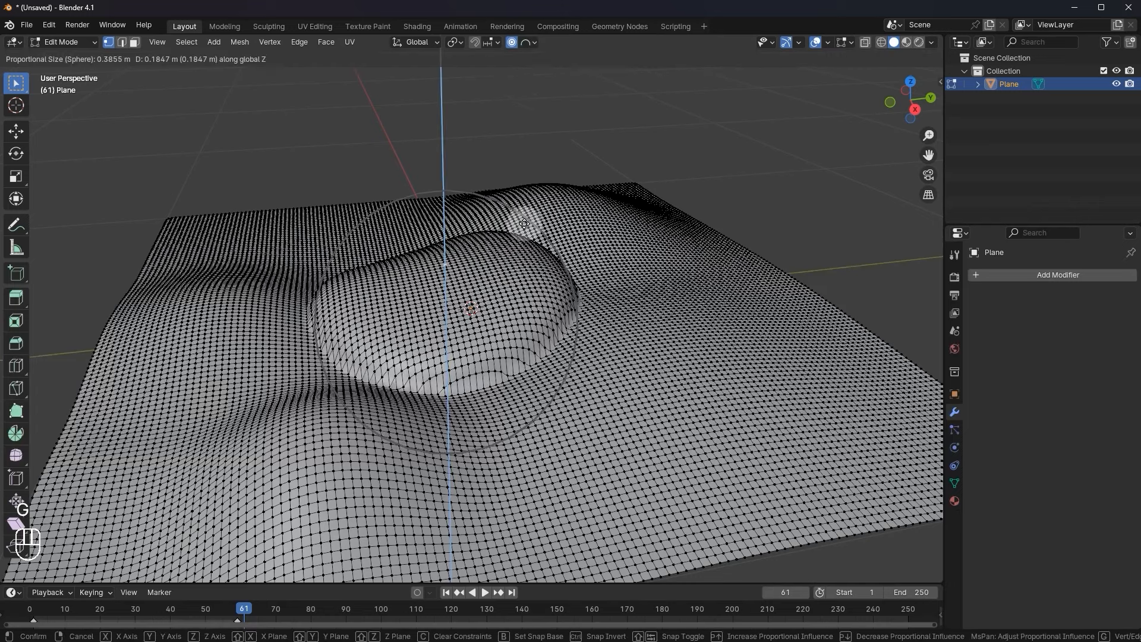
right_click(558, 107)
scroll(571, 209, "up", 7)
right_click(571, 209)
middle_click_drag(571, 209, 559, 167)
Switch the proportional falloff to Root and on to Linear, and try moving the selected vertex.
left_click(528, 43)
left_click(505, 127)
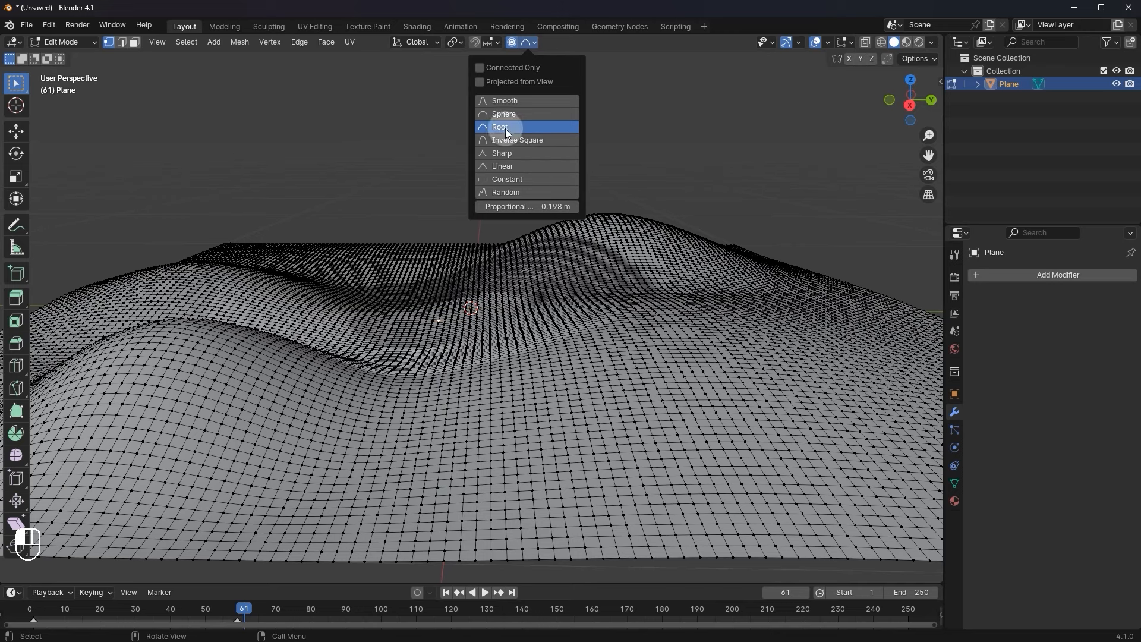
left_click(517, 167)
key("g")
right_click(343, 139)
Set the proportional falloff to Constant, try moving the vertex along Z, and restore Solid viewport shading.
left_click(536, 43)
left_click(506, 179)
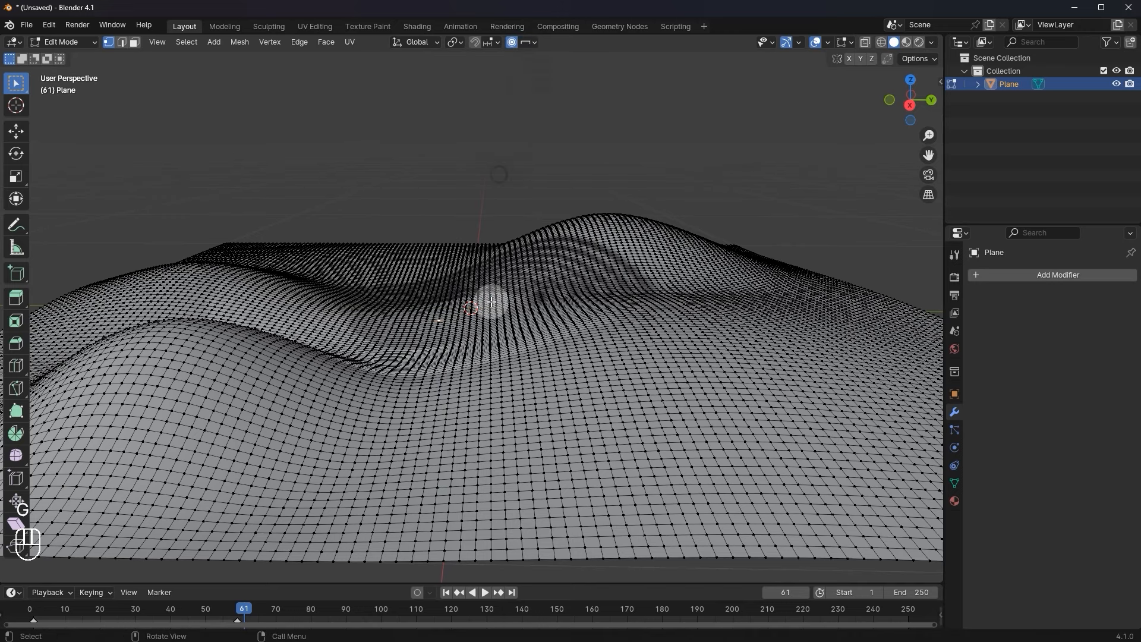
key("g")
key("z")
right_click(540, 107)
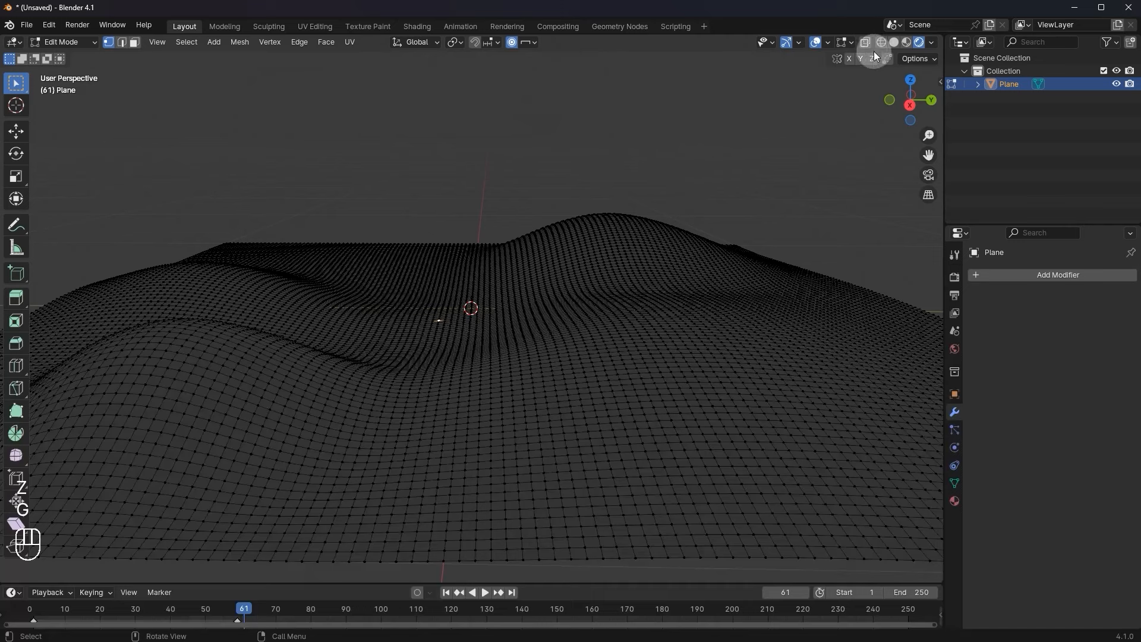
left_click(893, 42)
key("g")
key("z")
right_click(647, 165)
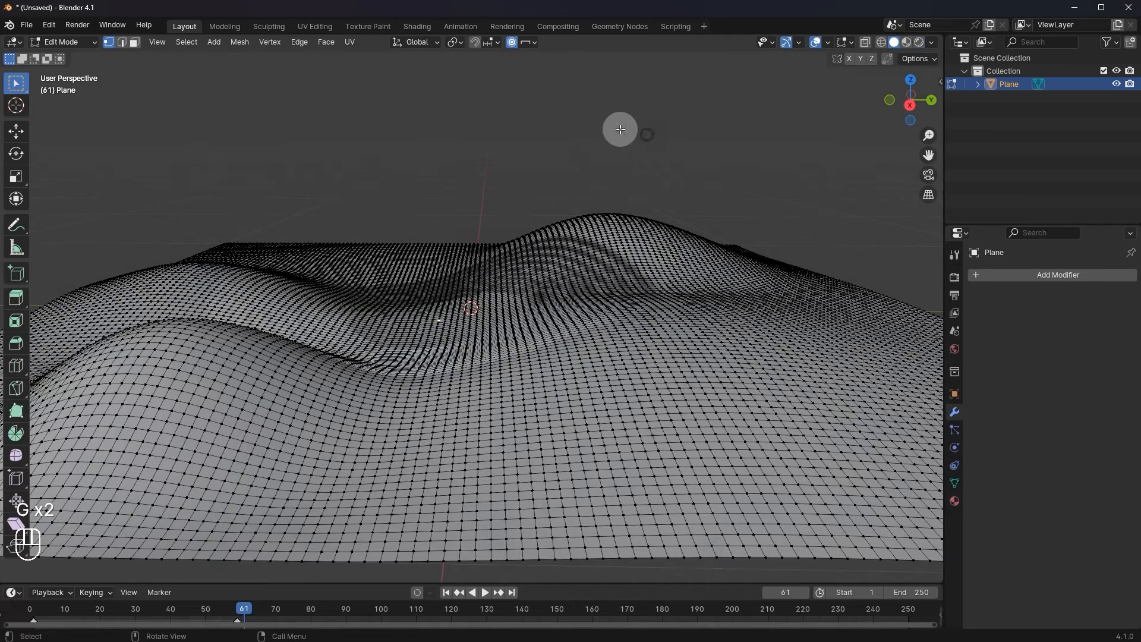
Set the proportional falloff to Random and try raising the terrain along Z with an influence radius of about 1.21 m.
left_click(530, 43)
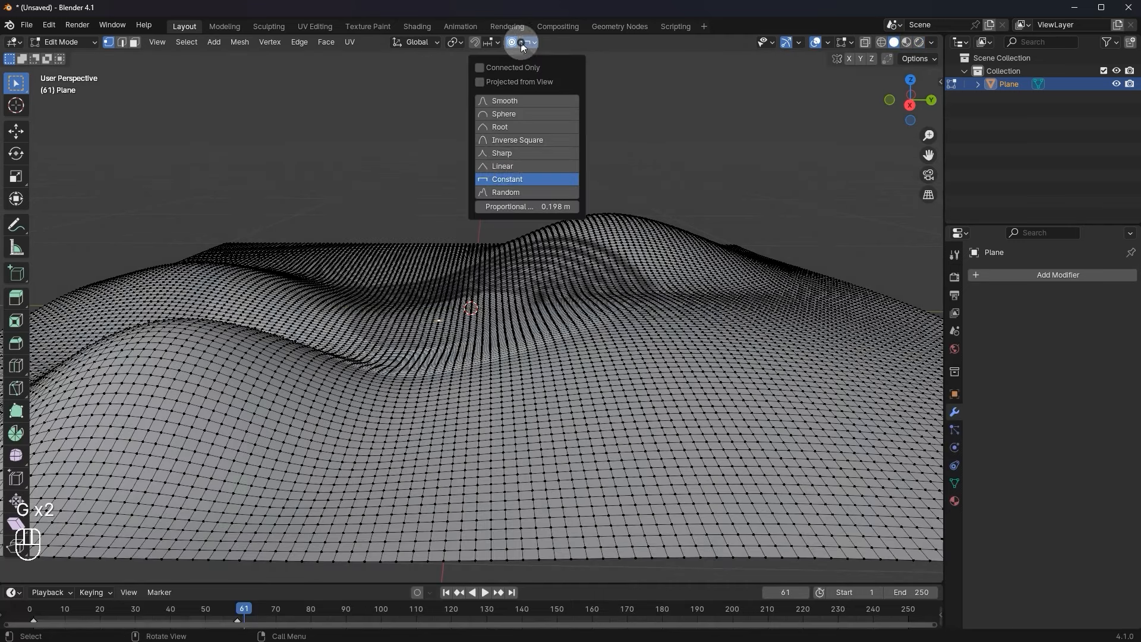
left_click(515, 191)
scroll(665, 302, "down", 3)
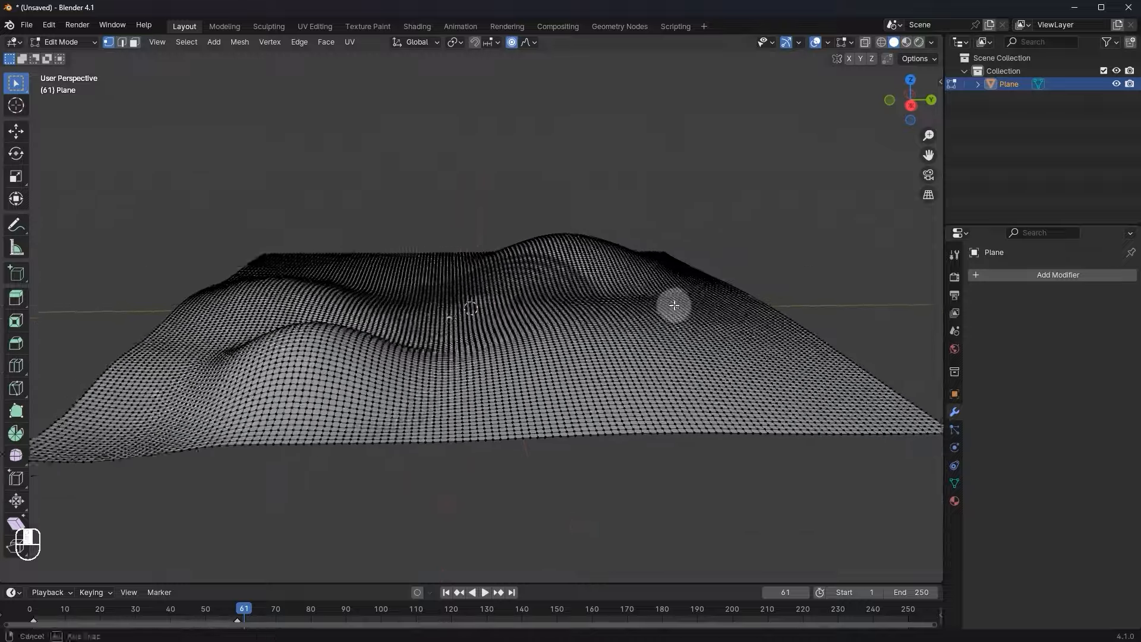
key("g")
key("z")
scroll(643, 282, "down", 14)
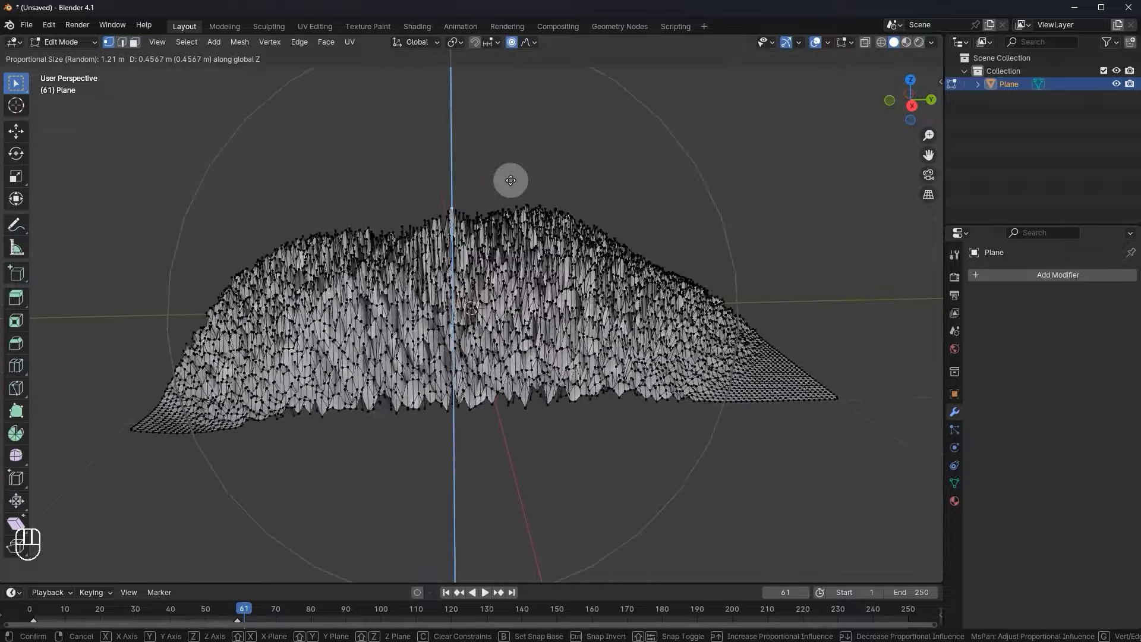
right_click(523, 193)
scroll(539, 206, "up", 3)
middle_click_drag(539, 206, 551, 212)
Try moving the vertex along Z again using the Random falloff and a smaller influence radius.
key("g")
key("z")
scroll(551, 212, "up", 5)
right_click(551, 213)
scroll(716, 395, "down", 1)
key("Tab")
key("Tab")
Roughen the terrain by moving the vertex about 0.019 m along Z with a 1.611 m Random falloff, and return to Object Mode.
key("g")
key("z")
scroll(713, 391, "down", 11)
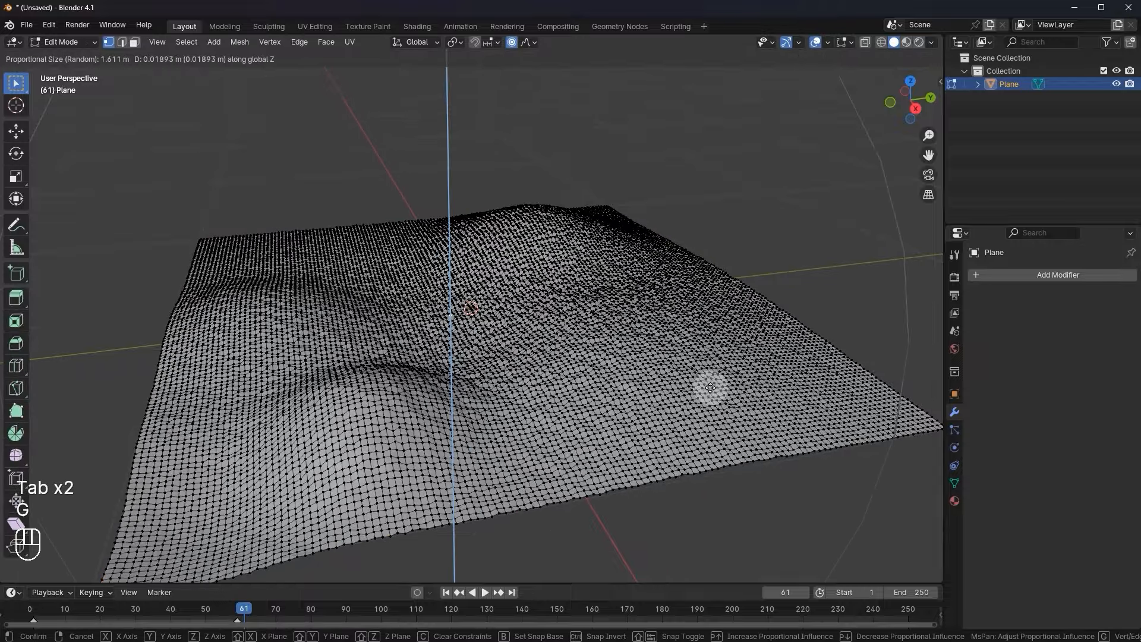
left_click(710, 387)
key("Tab")
middle_click_drag(695, 386, 691, 329)
scroll(582, 296, "down", 4)
scroll(563, 291, "up", 2)
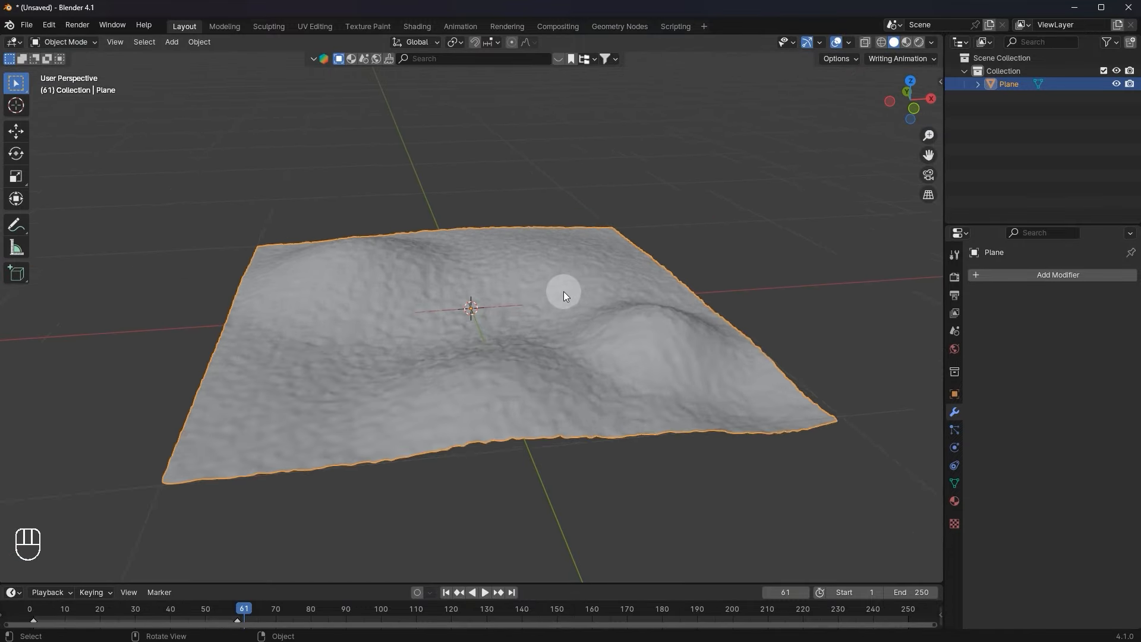
Apply Shade Smooth to the roughened terrain plane.
right_click(604, 262)
left_click(605, 264)
scroll(605, 265, "up", 2)
Add a Subdivision Surface modifier to the terrain plane and set its viewport levels to 2.
left_click(991, 275)
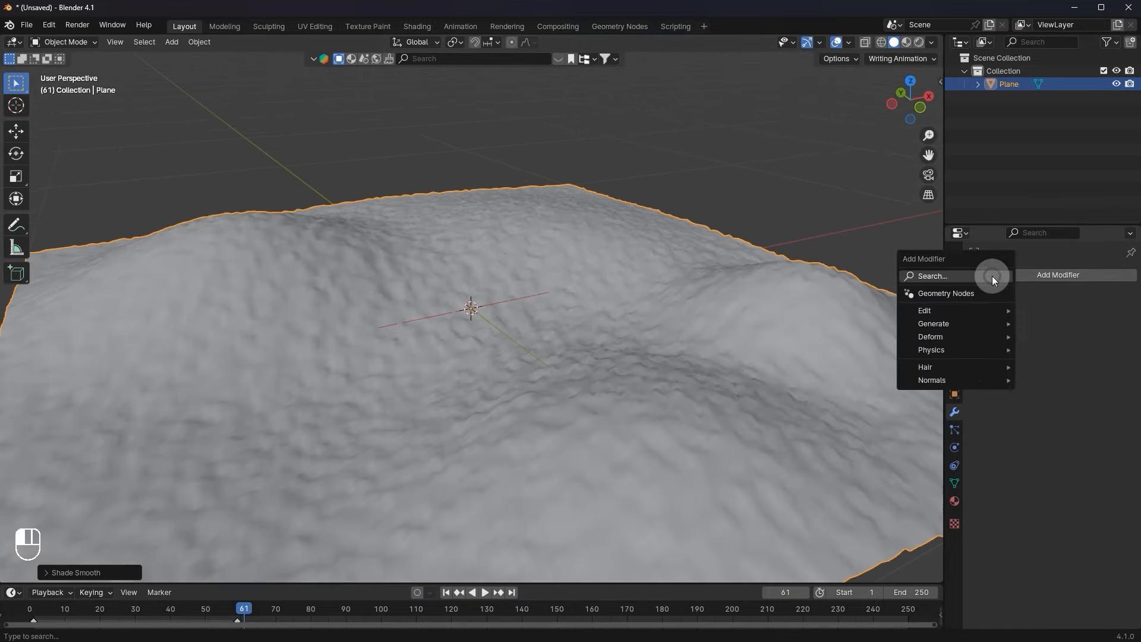
left_click(981, 298)
middle_click_drag(928, 299, 565, 326)
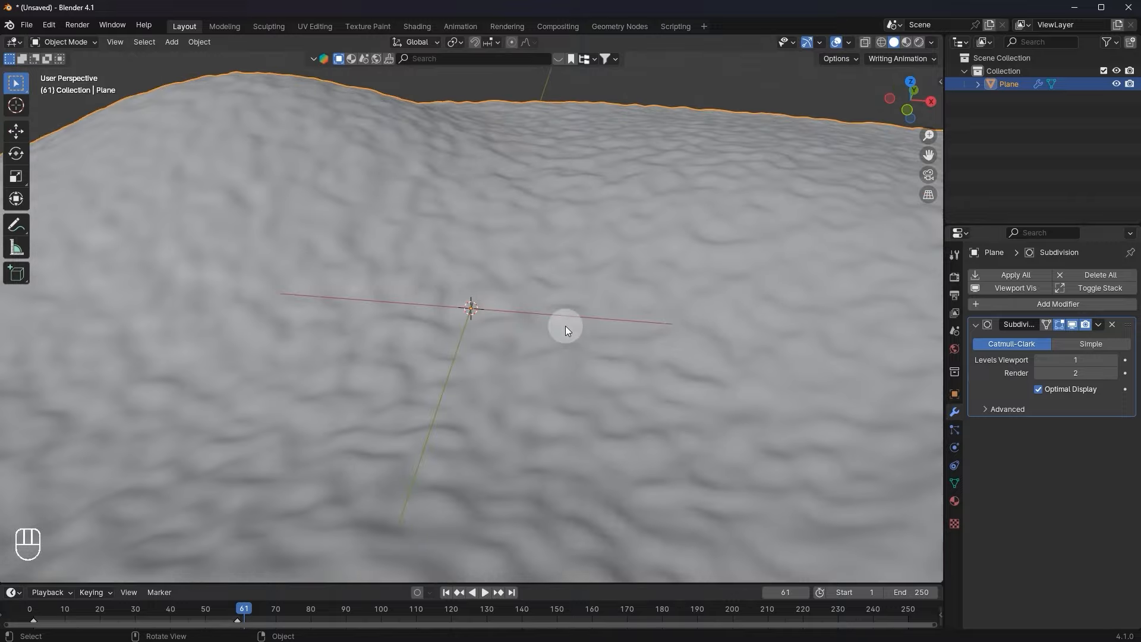
left_click(1106, 360)
scroll(423, 316, "down", 10)
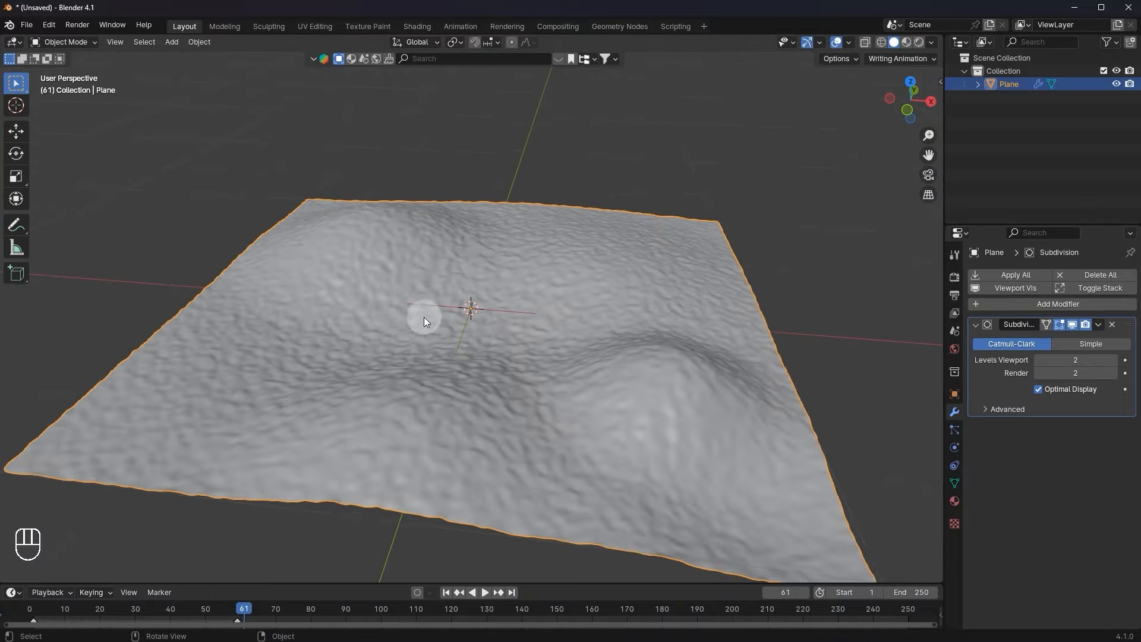
Deselect the plane and examine the terrain from several angles, comparing its Edit Mode mesh with the smoothed Object Mode surface.
left_click(719, 326)
scroll(630, 332, "up", 1)
middle_click_drag(623, 335, 401, 312)
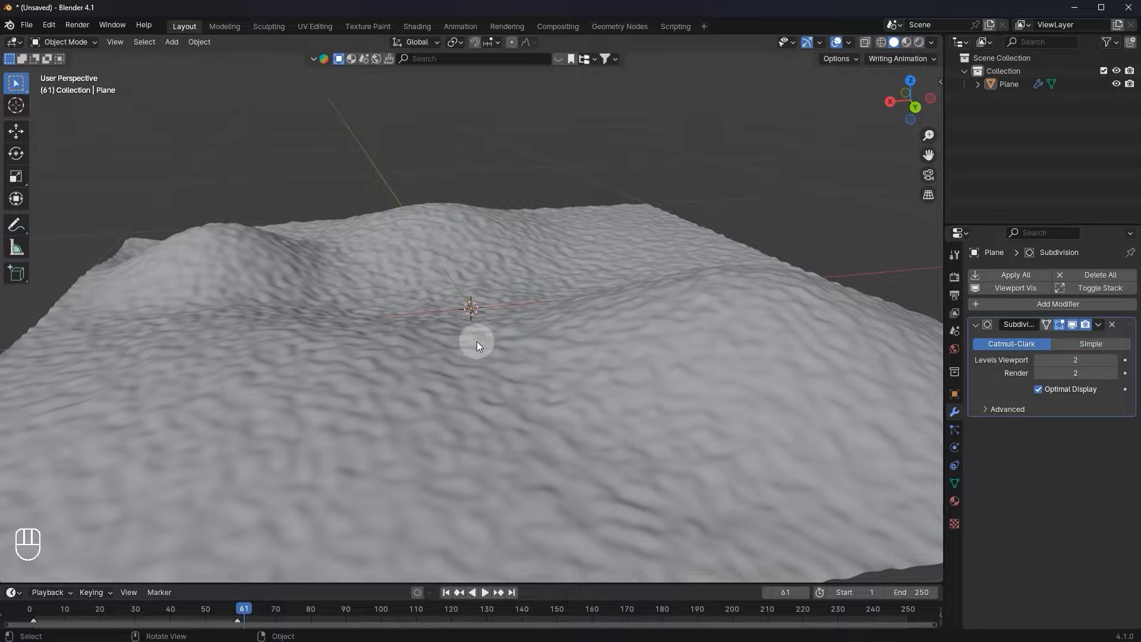
key("Tab")
middle_click_drag(479, 339, 694, 385)
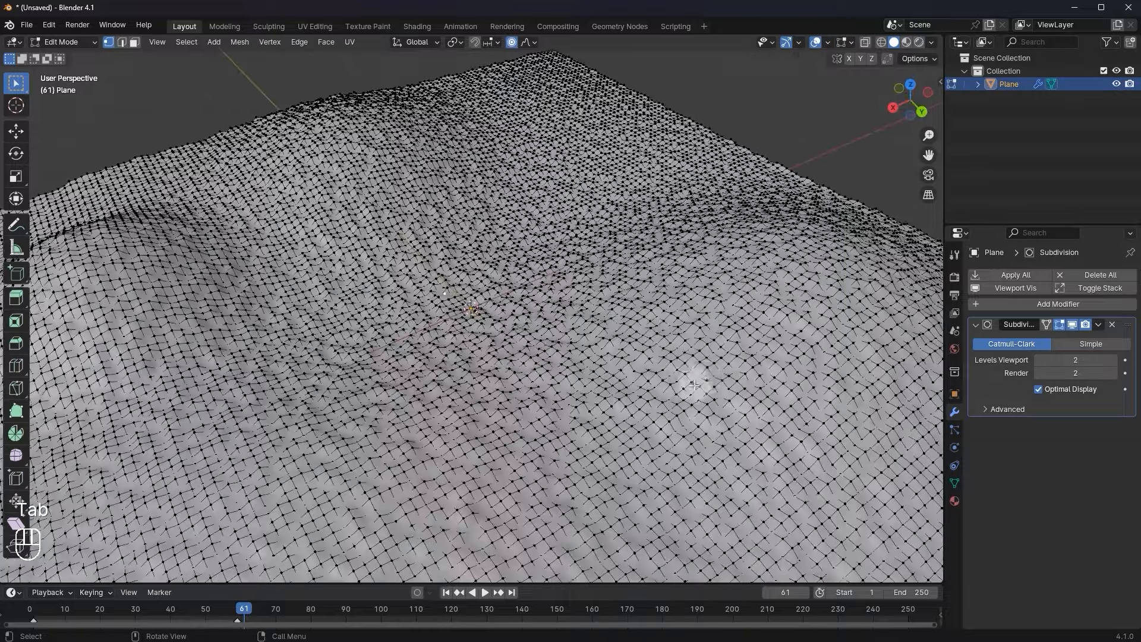
key("Tab")
key("Tab")
middle_click_drag(523, 330, 763, 327)
key("Tab")
key("Tab")
key("Tab")
key("Tab")
key("Tab")
scroll(680, 353, "down", 3)
scroll(763, 326, "up", 6)
key("Tab")
key("Tab")
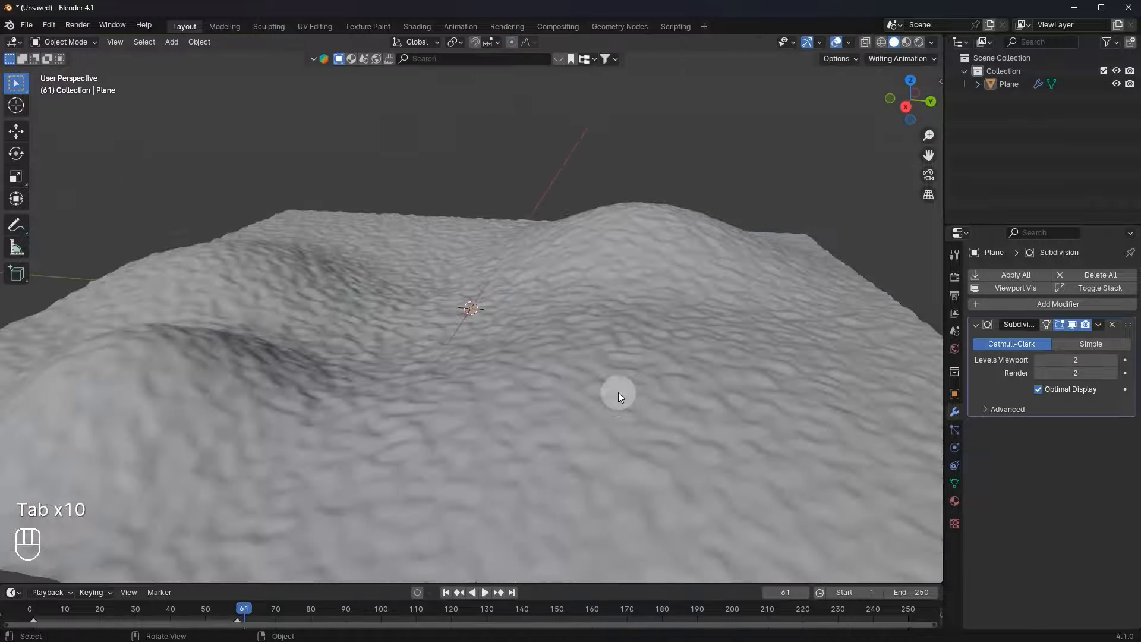
scroll(481, 263, "down", 5)
scroll(544, 307, "up", 5)
middle_click_drag(579, 311, 555, 234)
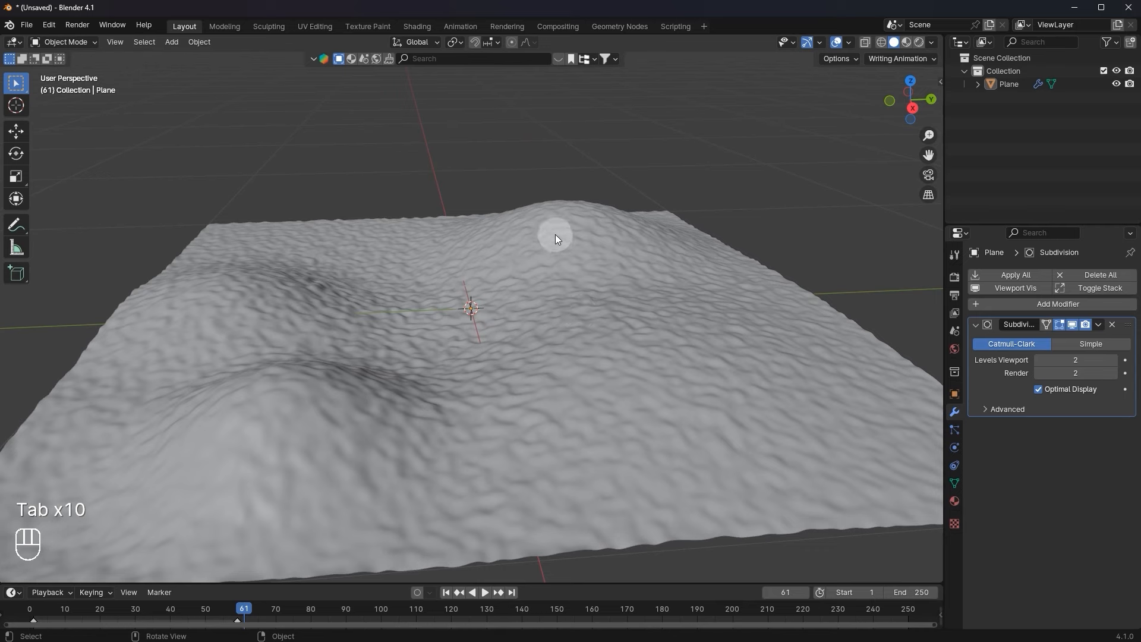
scroll(540, 269, "down", 5)
scroll(527, 309, "up", 5)
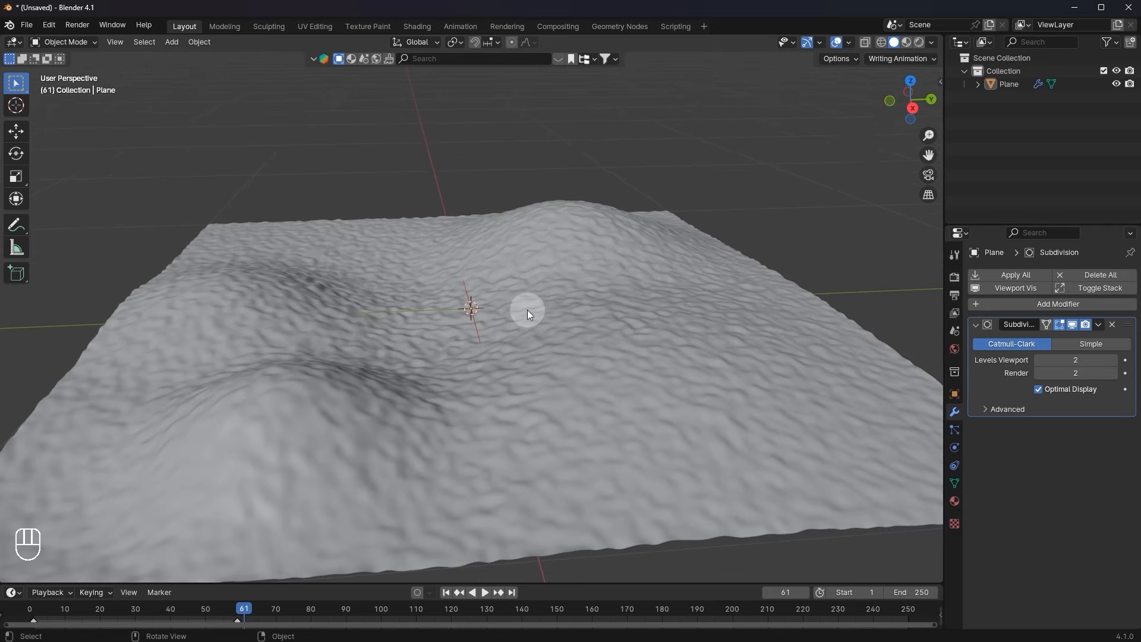
Select the terrain plane and delete it from the scene.
scroll(527, 309, "down", 5)
middle_click_drag(526, 309, 482, 336)
scroll(482, 336, "up", 3)
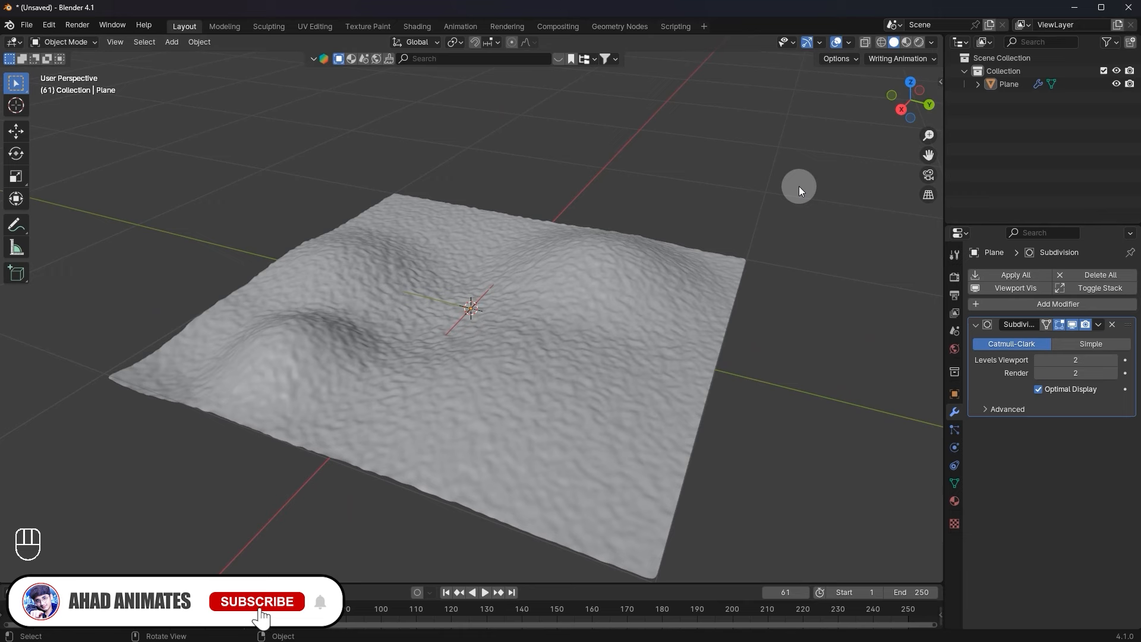
left_click(607, 297)
key("Delete")
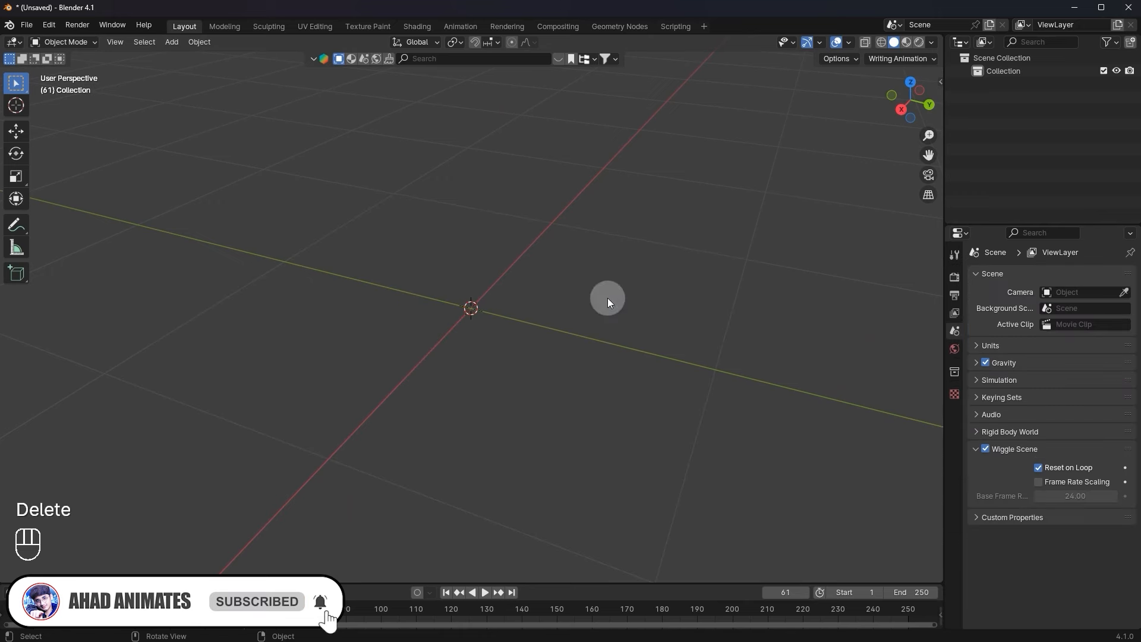